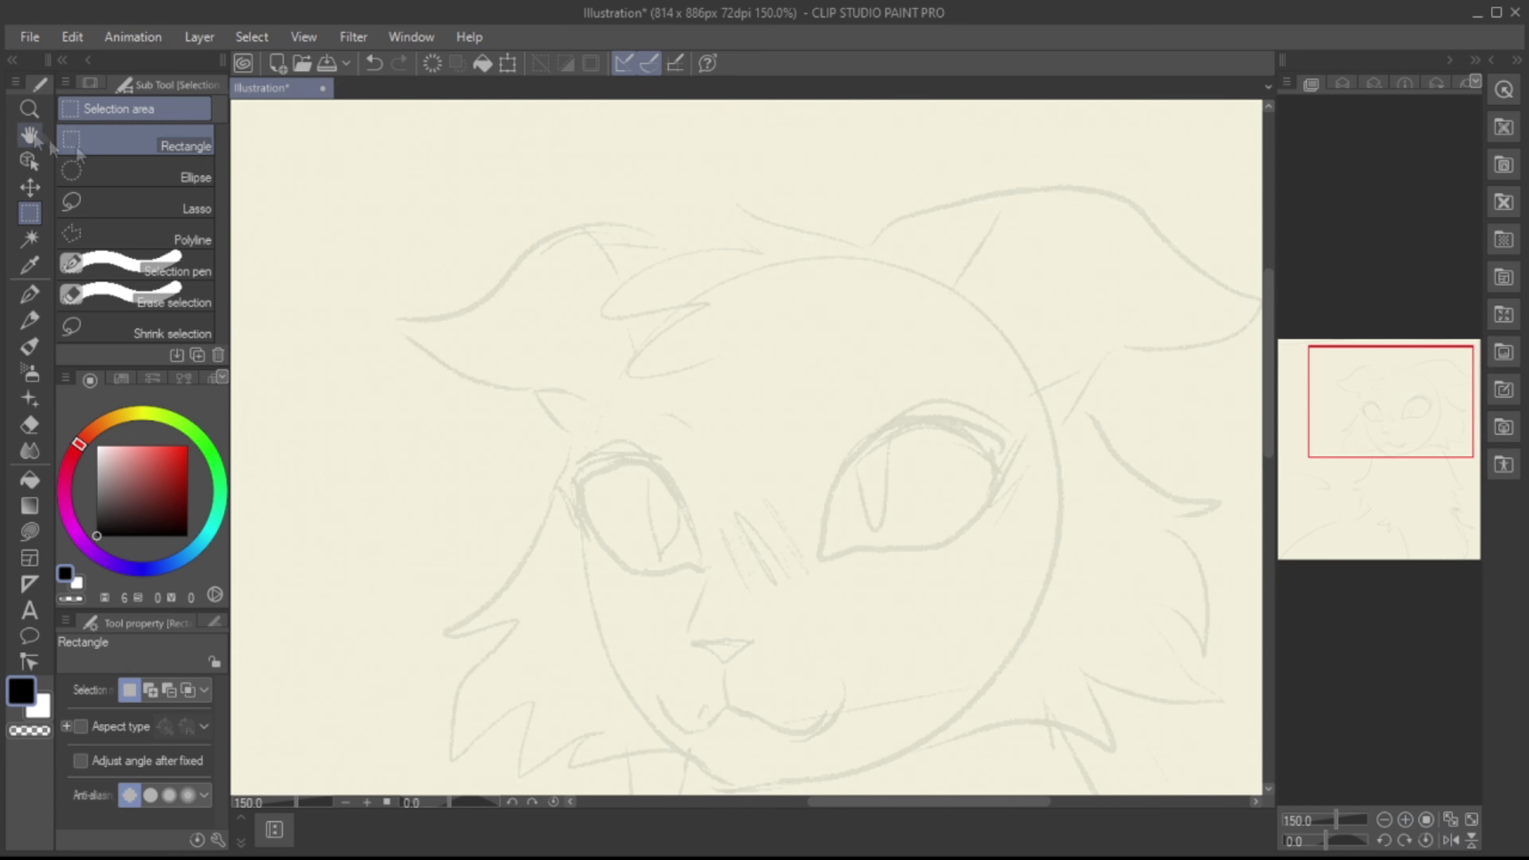
Step: Switch to the G-pen and display its brush sizes
{"action": "key", "text": "p"}
{"action": "left_click_drag", "start_coordinate": [855, 460], "coordinate": [818, 565]}
{"action": "key", "text": "ctrl+z"}
{"action": "left_click", "coordinate": [213, 621]}
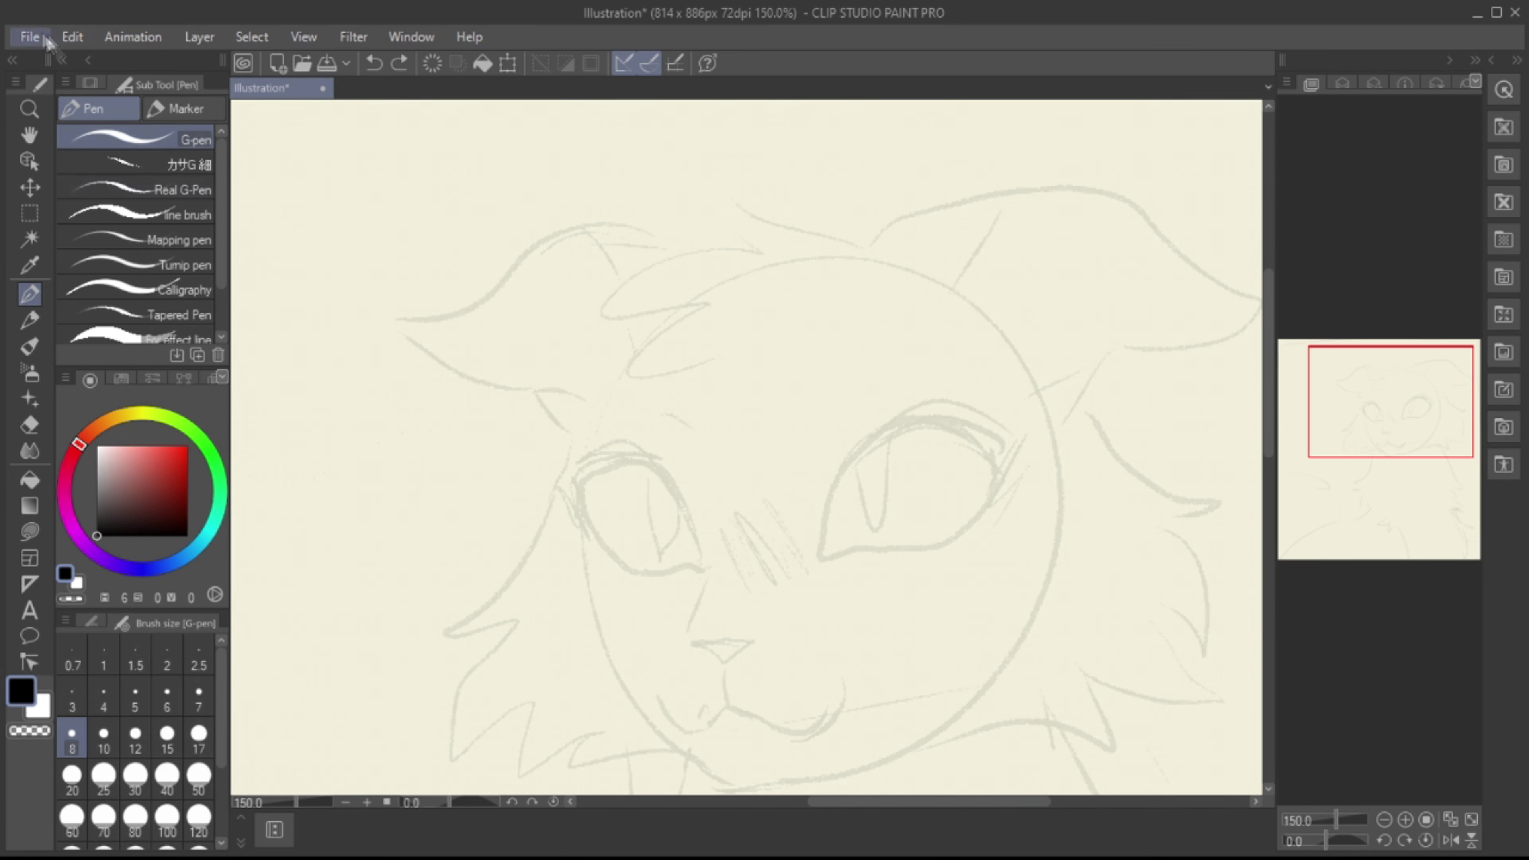
{"action": "key", "text": "ctrl+y"}
{"action": "key", "text": "ctrl+y"}
{"action": "key", "text": "ctrl+z"}
{"action": "key", "text": "ctrl+z"}
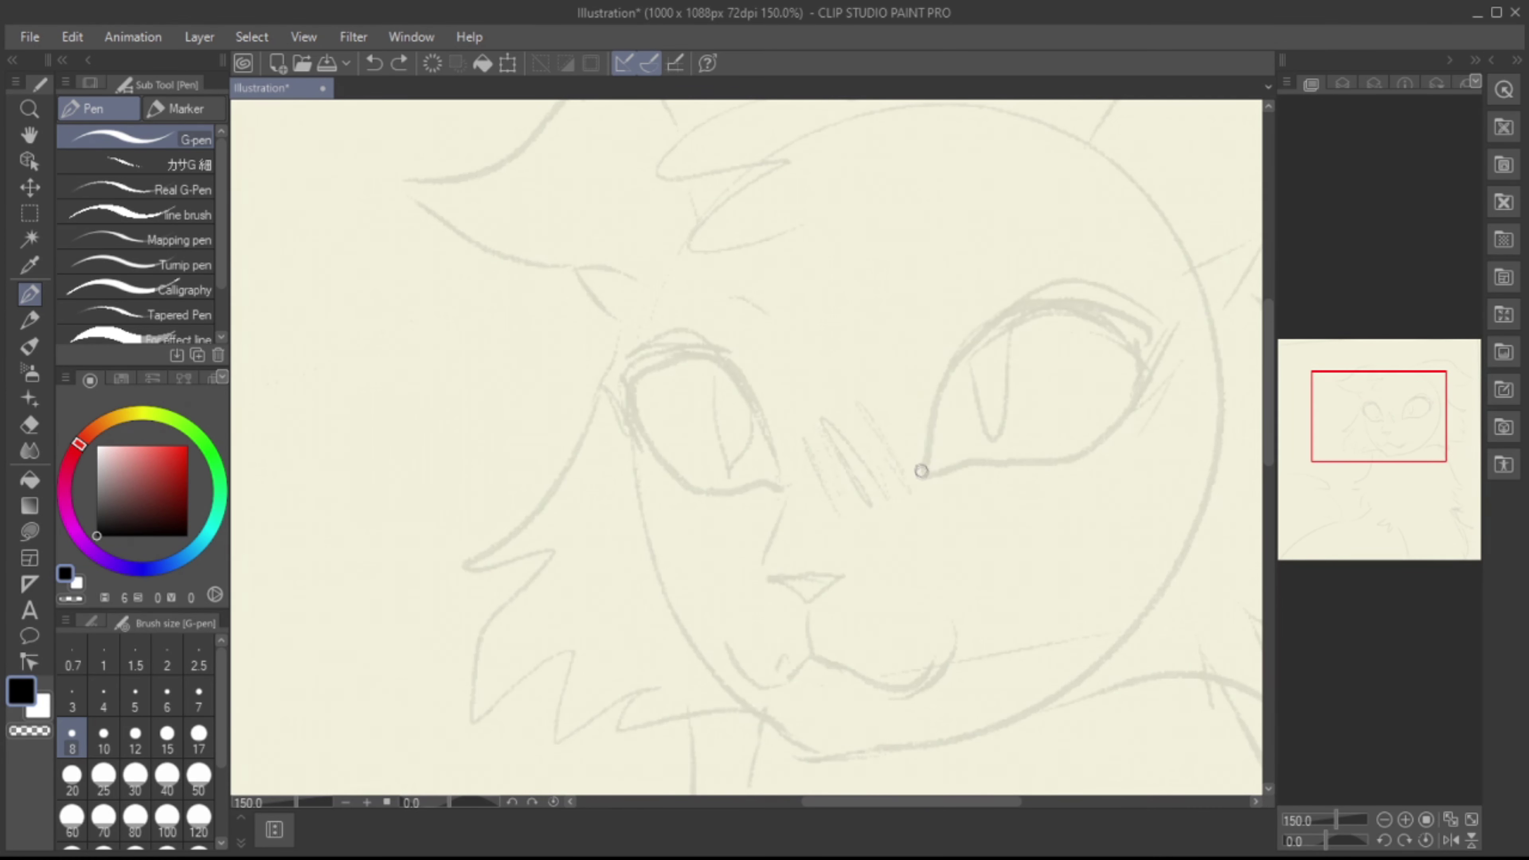
Step: Ink the outlines of both eyes over the sketch in black with the G-pen at size 8
{"action": "mouse_move", "coordinate": [921, 471]}
{"action": "left_mouse_down"}
{"action": "mouse_move", "coordinate": [942, 410]}
{"action": "mouse_move", "coordinate": [1158, 352]}
{"action": "left_mouse_up"}
{"action": "left_click_drag", "start_coordinate": [625, 383], "coordinate": [759, 374]}
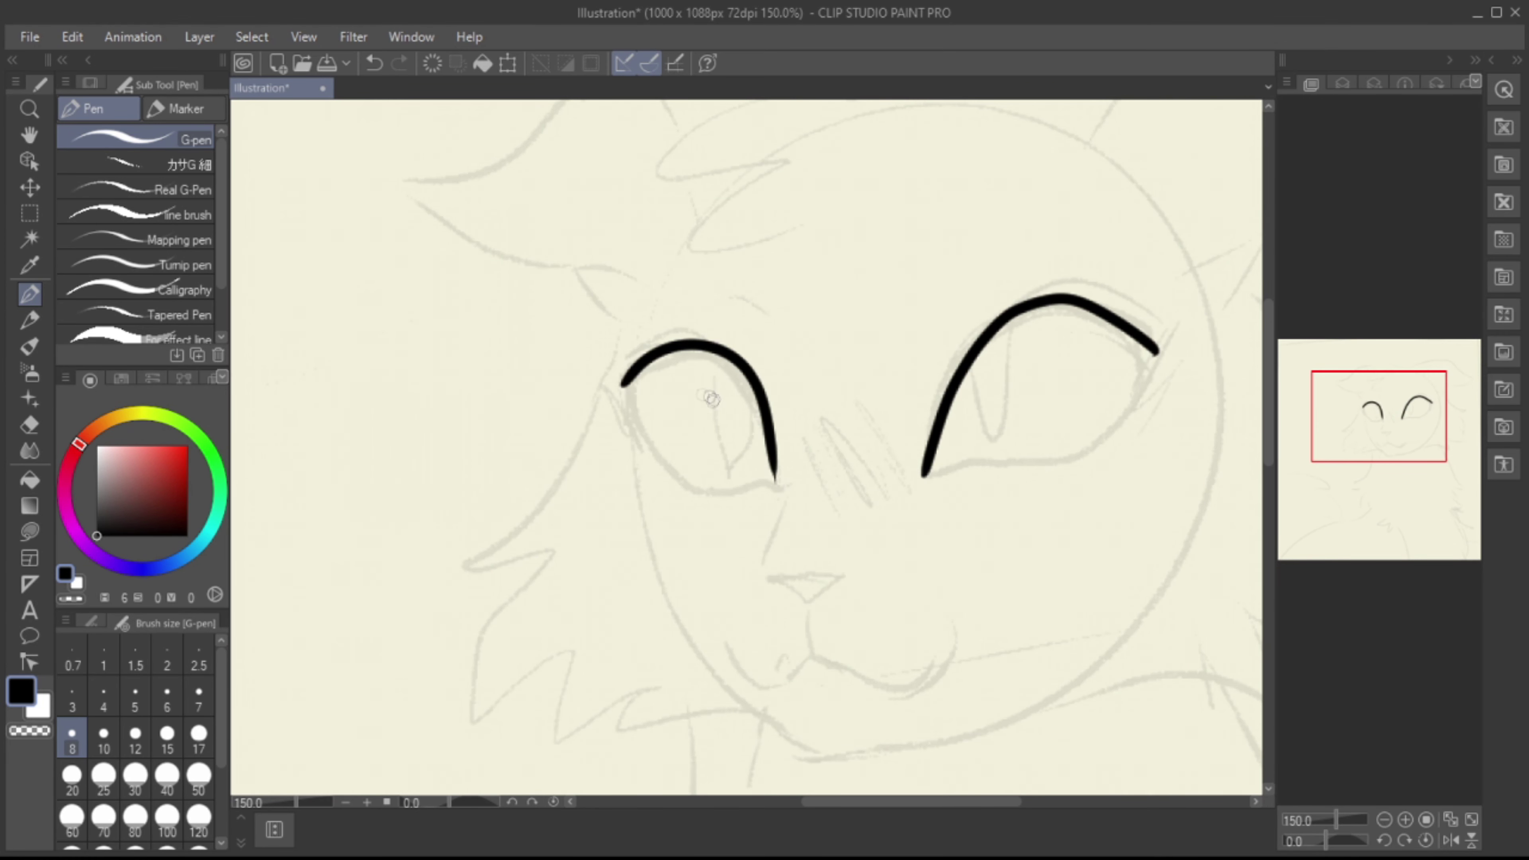
{"action": "key", "text": "ctrl+z"}
{"action": "mouse_move", "coordinate": [629, 374]}
{"action": "left_mouse_down"}
{"action": "mouse_move", "coordinate": [767, 475]}
{"action": "mouse_move", "coordinate": [629, 376]}
{"action": "left_mouse_up"}
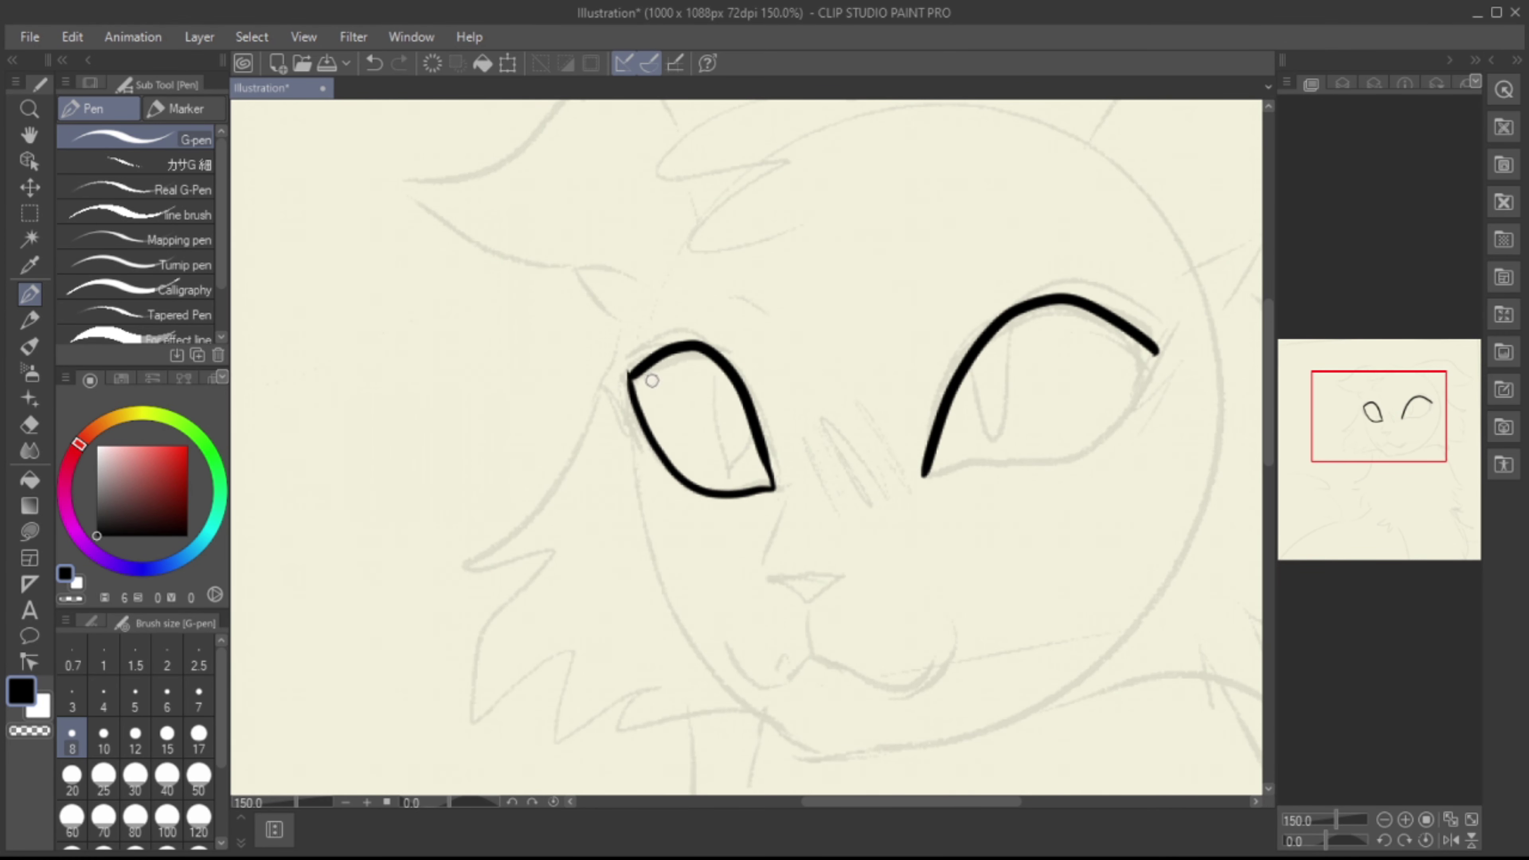
{"action": "mouse_move", "coordinate": [924, 477]}
{"action": "left_mouse_down"}
{"action": "mouse_move", "coordinate": [993, 469]}
{"action": "mouse_move", "coordinate": [1156, 365]}
{"action": "left_mouse_up"}
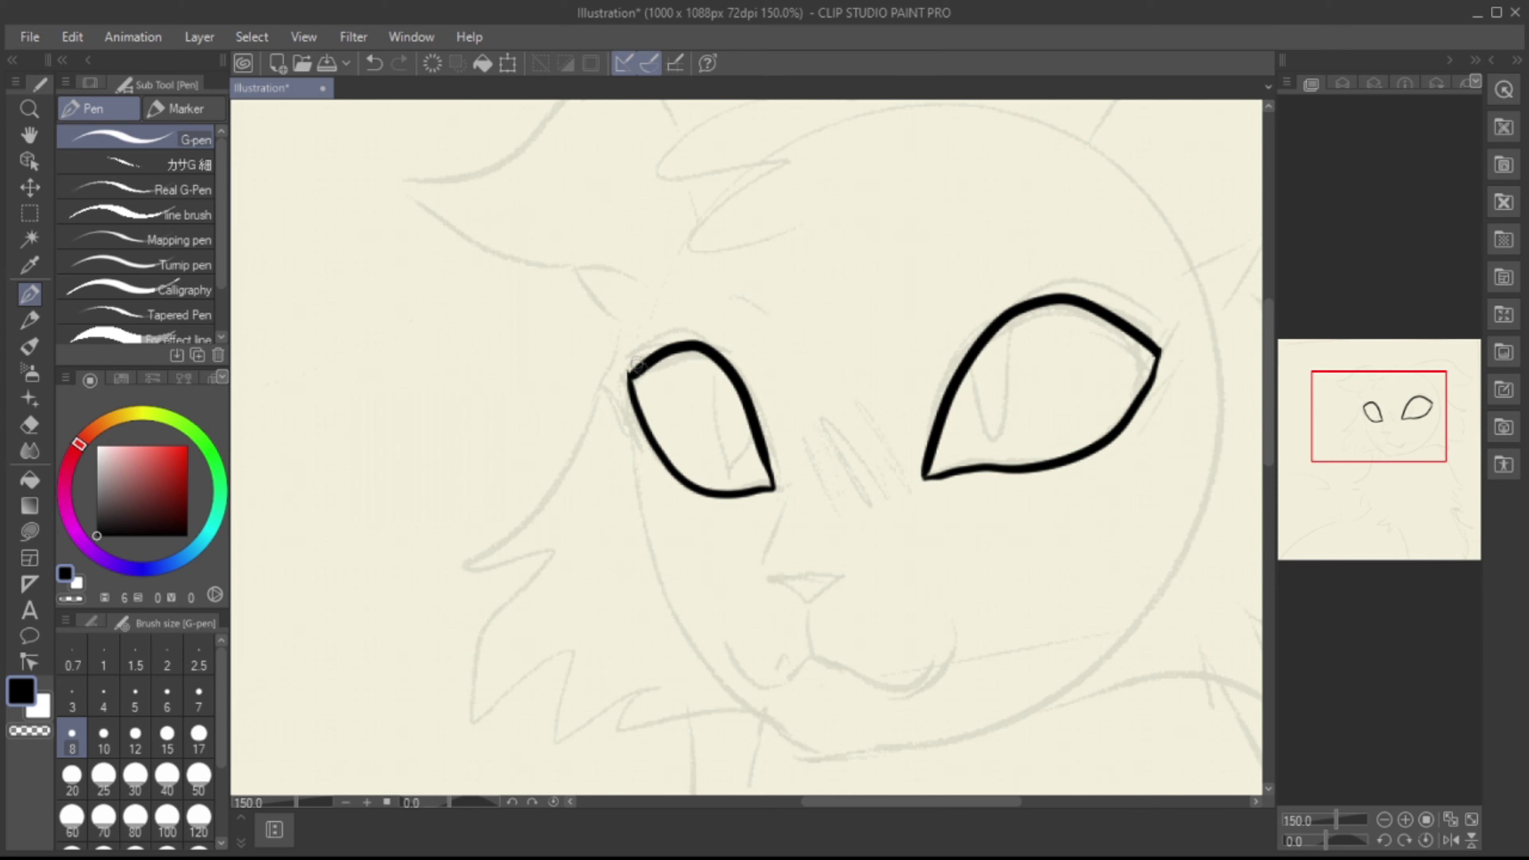
{"action": "key", "text": "e"}
{"action": "key", "text": "p"}
Step: Draw a curved pupil line inside each eye, running from the upper lid to the inner corner
{"action": "left_click_drag", "start_coordinate": [701, 355], "coordinate": [762, 470]}
{"action": "key", "text": "ctrl+z"}
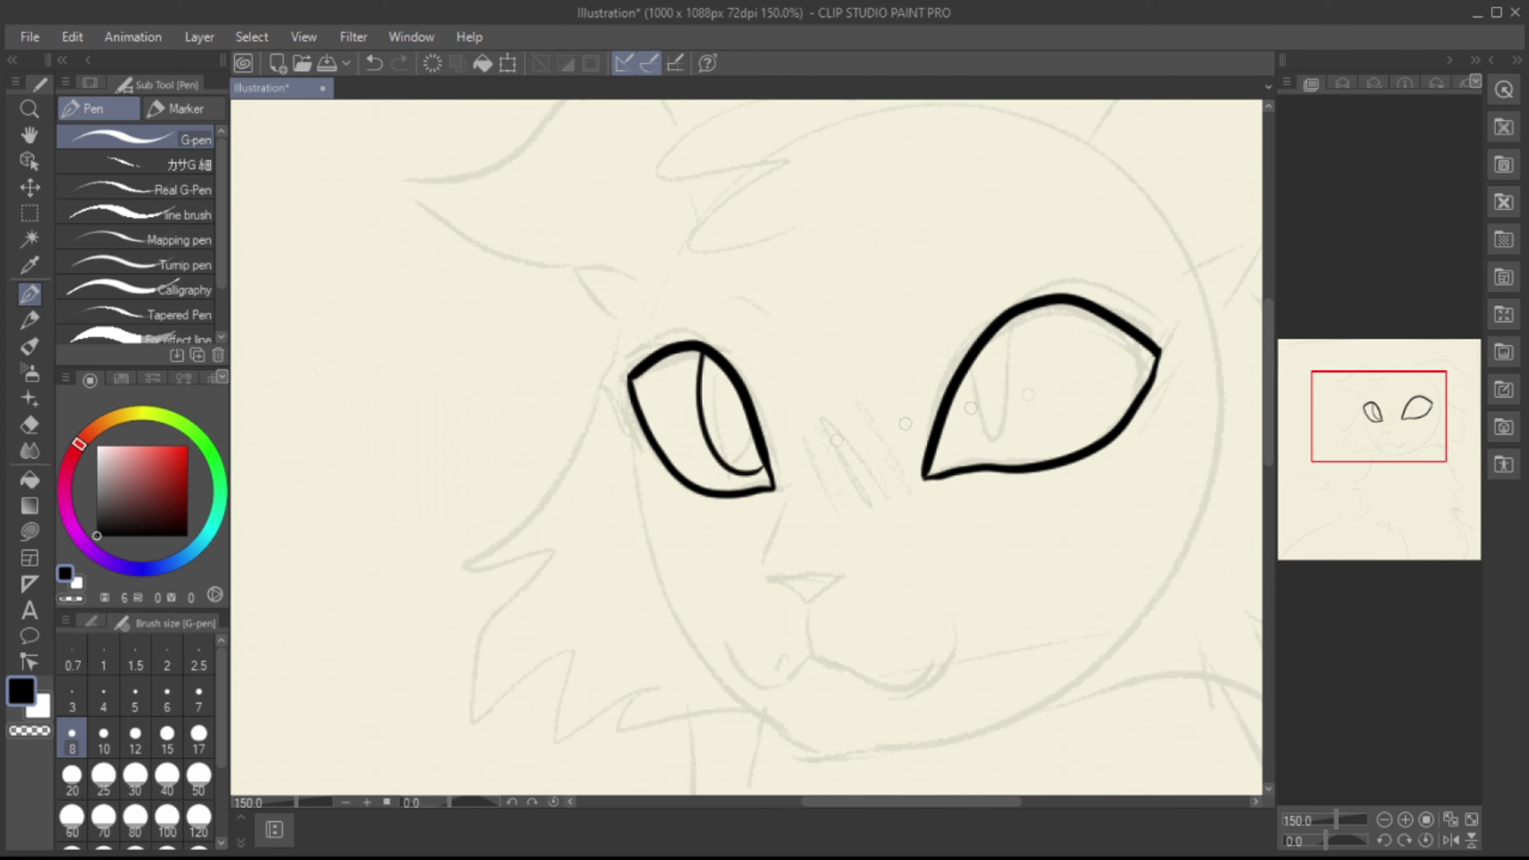
{"action": "left_click_drag", "start_coordinate": [1016, 319], "coordinate": [952, 417]}
{"action": "key", "text": "h"}
{"action": "key", "text": "ctrl+z"}
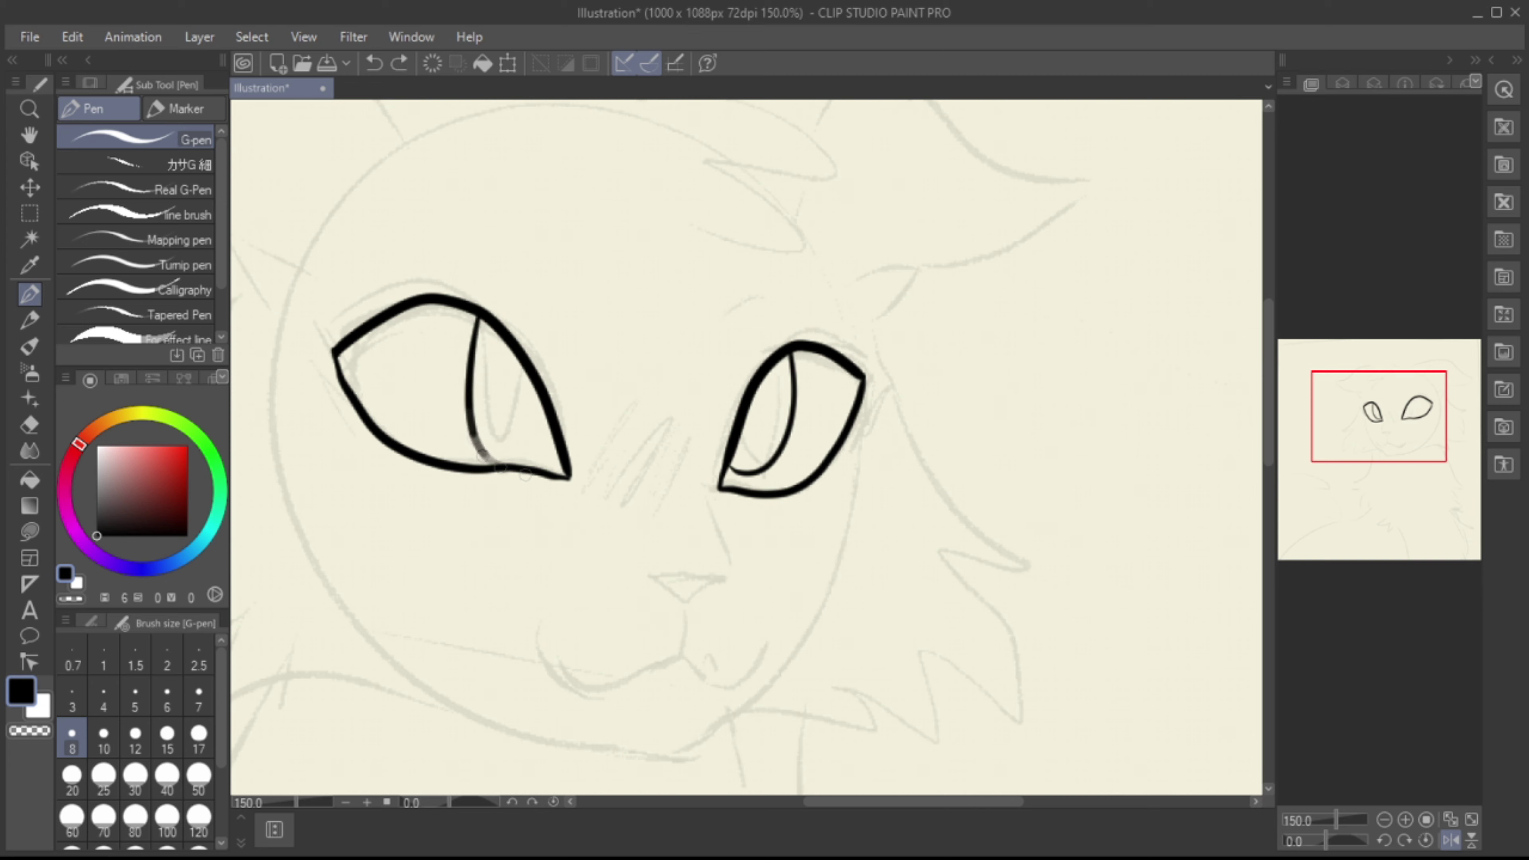
{"action": "mouse_move", "coordinate": [478, 298]}
{"action": "left_mouse_down"}
{"action": "mouse_move", "coordinate": [552, 409]}
{"action": "mouse_move", "coordinate": [491, 454]}
{"action": "mouse_move", "coordinate": [486, 322]}
{"action": "mouse_move", "coordinate": [561, 444]}
{"action": "left_mouse_up"}
{"action": "key", "text": "ctrl+z"}
{"action": "key", "text": "ctrl+z"}
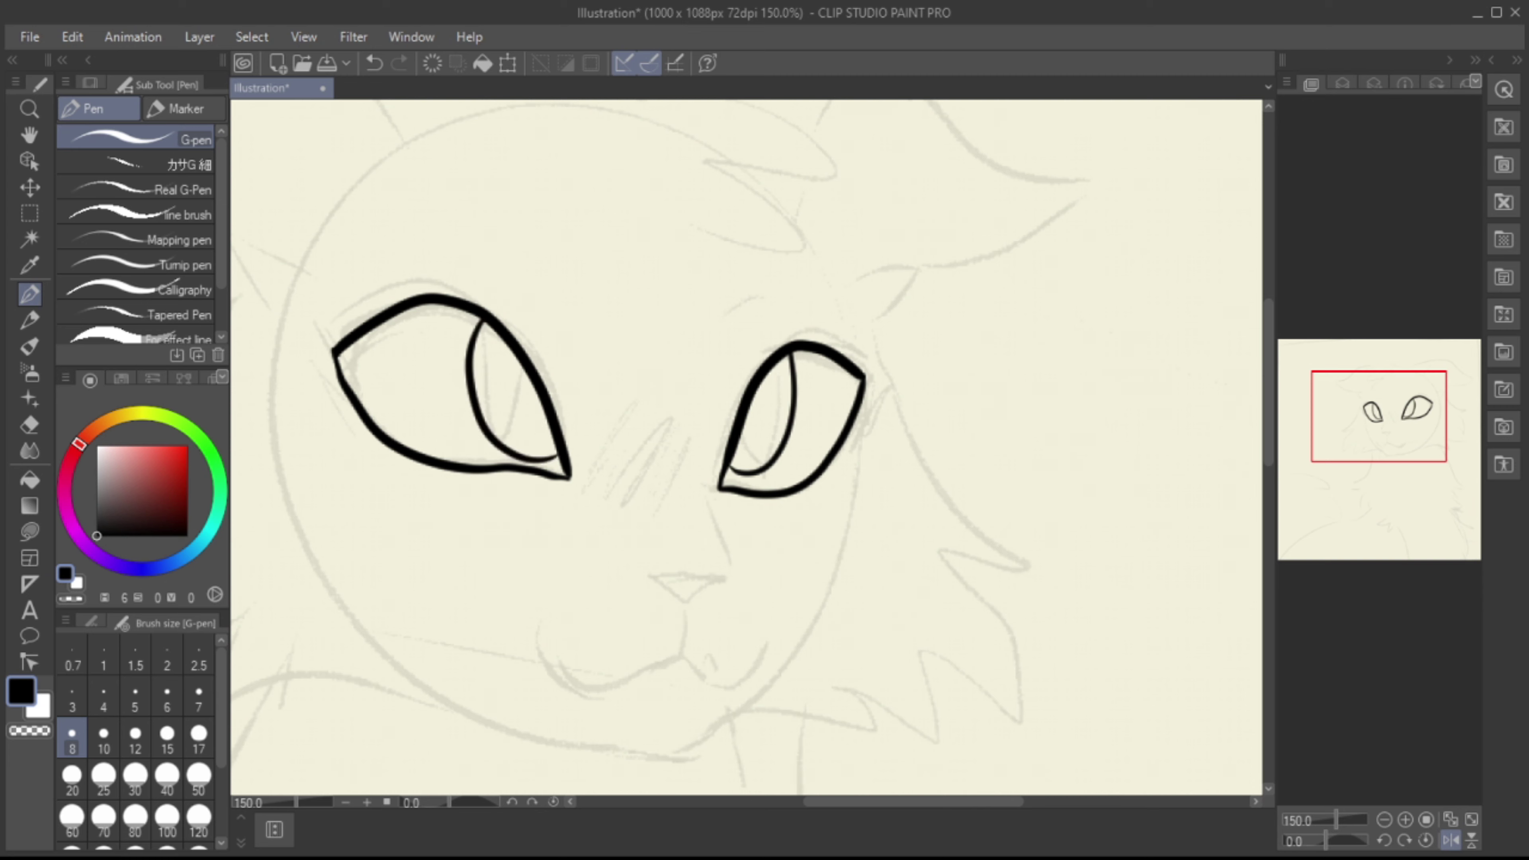
Step: Add a short brow mark above each eye's inner side and short accent strokes under the inner eye corners
{"action": "key", "text": "h"}
{"action": "left_click_drag", "start_coordinate": [919, 313], "coordinate": [903, 355]}
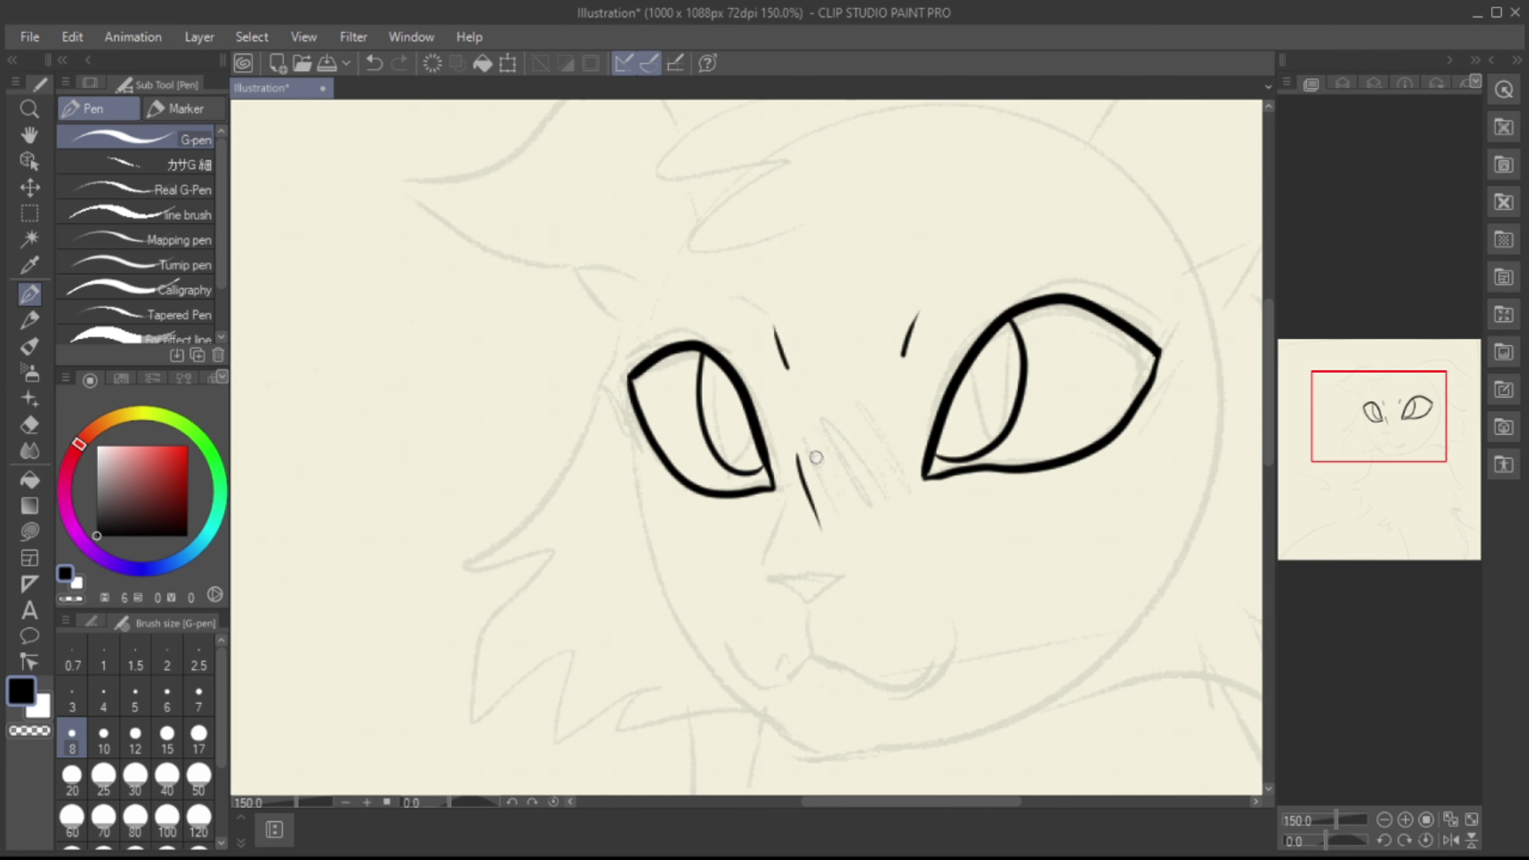
{"action": "key", "text": "ctrl+z"}
{"action": "mouse_move", "coordinate": [813, 440]}
{"action": "left_mouse_down"}
{"action": "mouse_move", "coordinate": [840, 530]}
{"action": "mouse_move", "coordinate": [864, 503]}
{"action": "left_mouse_up"}
{"action": "key", "text": "ctrl+z"}
{"action": "key", "text": "ctrl+z"}
{"action": "left_click_drag", "start_coordinate": [991, 484], "coordinate": [948, 487]}
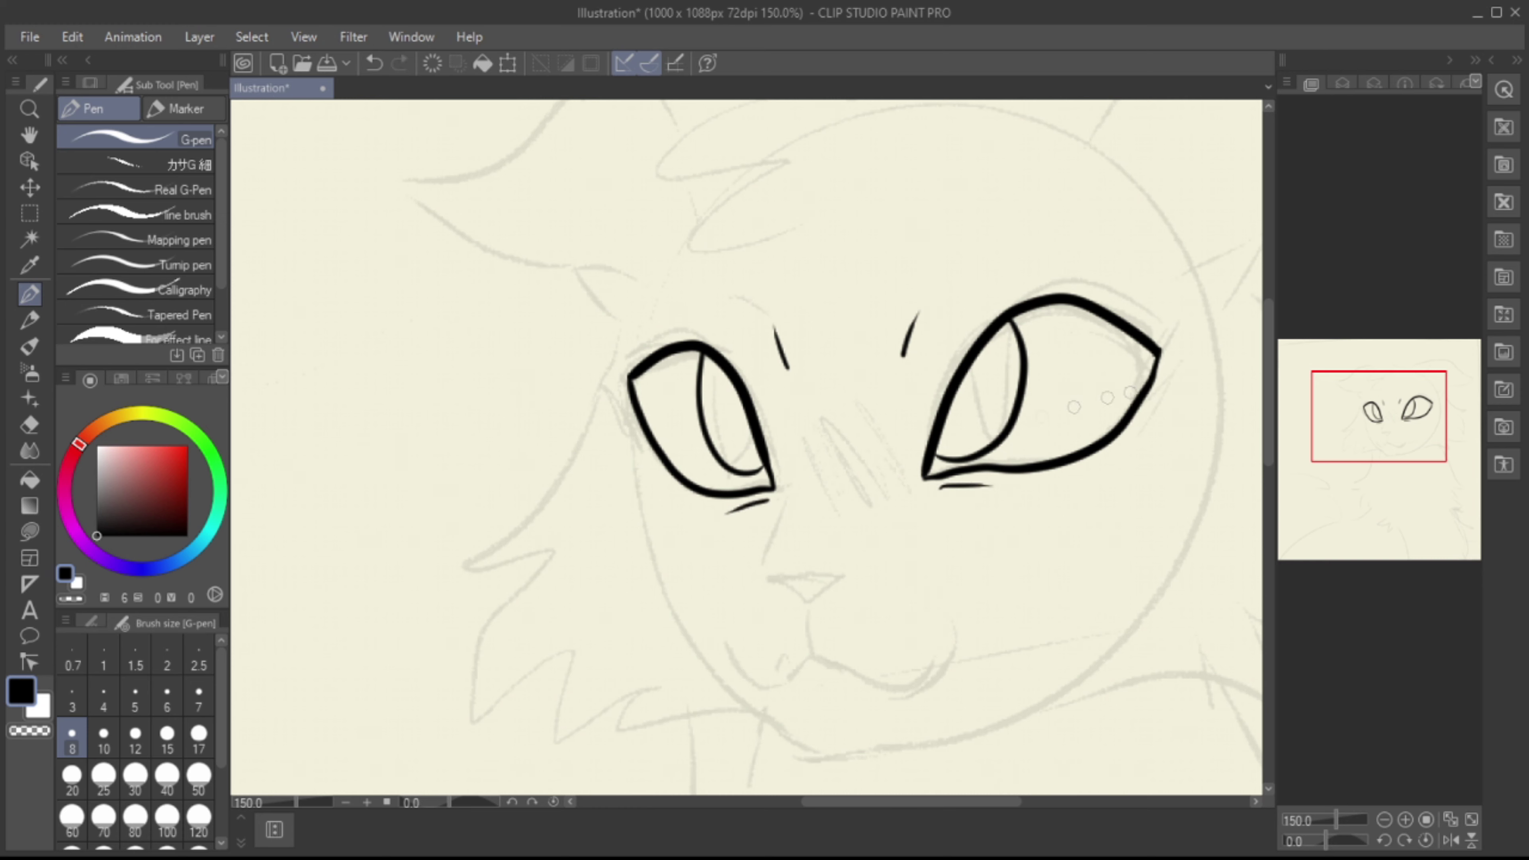
Step: Ink the triangular nose, the line down to the mouth and the larger mouth curve
{"action": "mouse_move", "coordinate": [759, 573]}
{"action": "left_mouse_down"}
{"action": "mouse_move", "coordinate": [801, 600]}
{"action": "mouse_move", "coordinate": [819, 577]}
{"action": "mouse_move", "coordinate": [760, 575]}
{"action": "mouse_move", "coordinate": [840, 684]}
{"action": "left_mouse_up"}
{"action": "key", "text": "ctrl+z"}
{"action": "key", "text": "ctrl+z"}
{"action": "left_click_drag", "start_coordinate": [801, 599], "coordinate": [810, 649]}
{"action": "left_click_drag", "start_coordinate": [945, 572], "coordinate": [809, 650]}
Step: Complete the mouth with the shorter curve on the smaller eye's side, redrawing it until it meets the centre line
{"action": "mouse_move", "coordinate": [810, 649]}
{"action": "left_mouse_down"}
{"action": "mouse_move", "coordinate": [761, 662]}
{"action": "mouse_move", "coordinate": [709, 606]}
{"action": "mouse_move", "coordinate": [783, 609]}
{"action": "left_mouse_up"}
{"action": "key", "text": "ctrl+z"}
{"action": "key", "text": "h"}
{"action": "key", "text": "ctrl+z"}
{"action": "key", "text": "ctrl+z"}
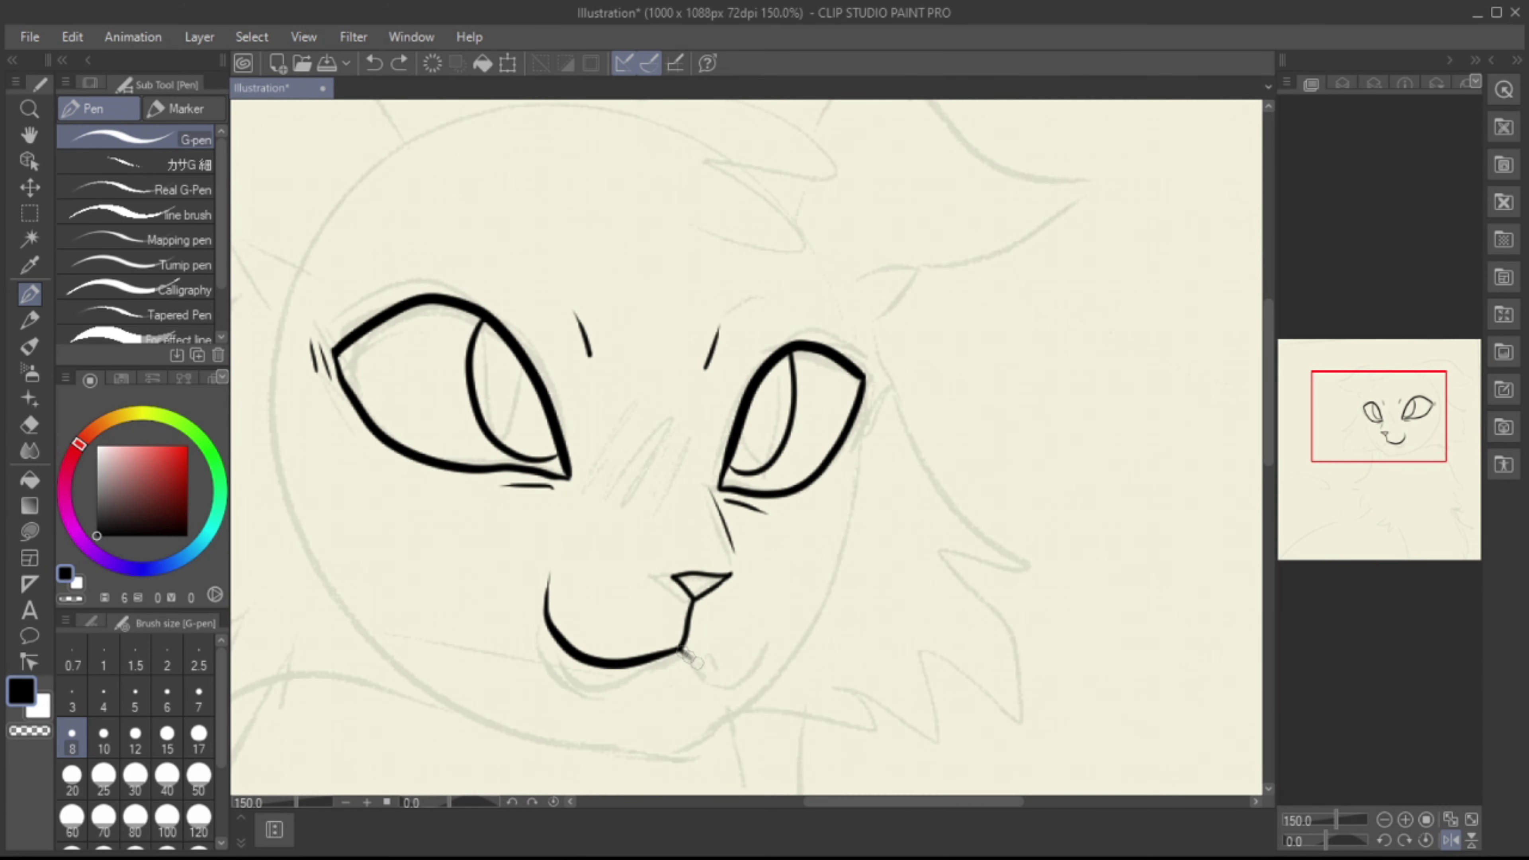
{"action": "key", "text": "h"}
{"action": "mouse_move", "coordinate": [686, 651]}
{"action": "left_mouse_down"}
{"action": "mouse_move", "coordinate": [783, 608]}
{"action": "mouse_move", "coordinate": [807, 661]}
{"action": "left_mouse_up"}
{"action": "key", "text": "ctrl+z"}
{"action": "key", "text": "ctrl+z"}
{"action": "left_click_drag", "start_coordinate": [736, 614], "coordinate": [810, 650]}
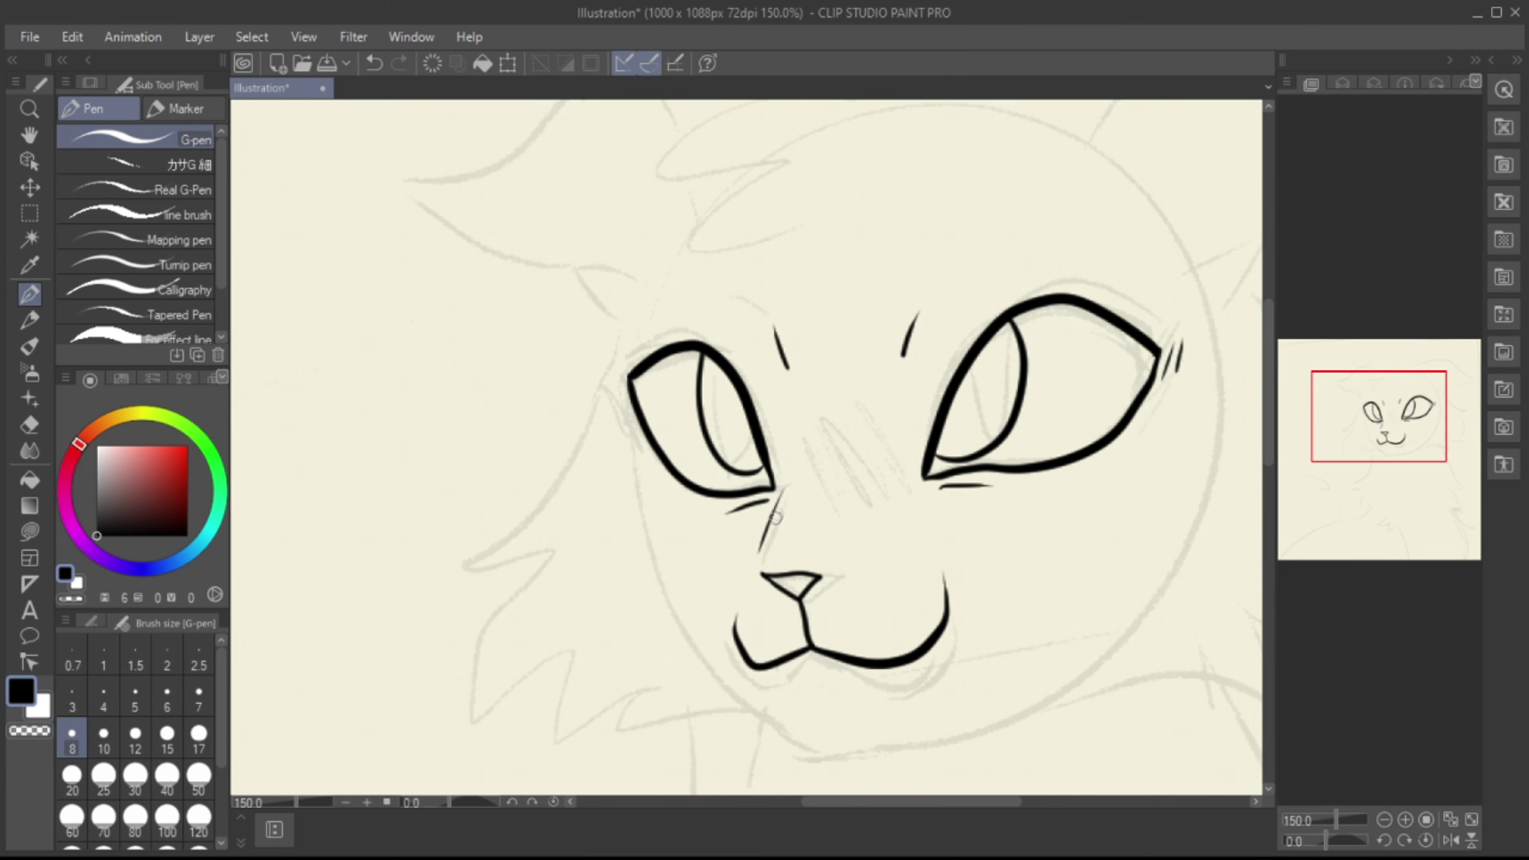
Step: Redraw the slanted nose-bridge stroke beneath the smaller eye and ink the chin curve
{"action": "key", "text": "ctrl+z"}
{"action": "left_click_drag", "start_coordinate": [782, 493], "coordinate": [748, 548]}
{"action": "key", "text": "e"}
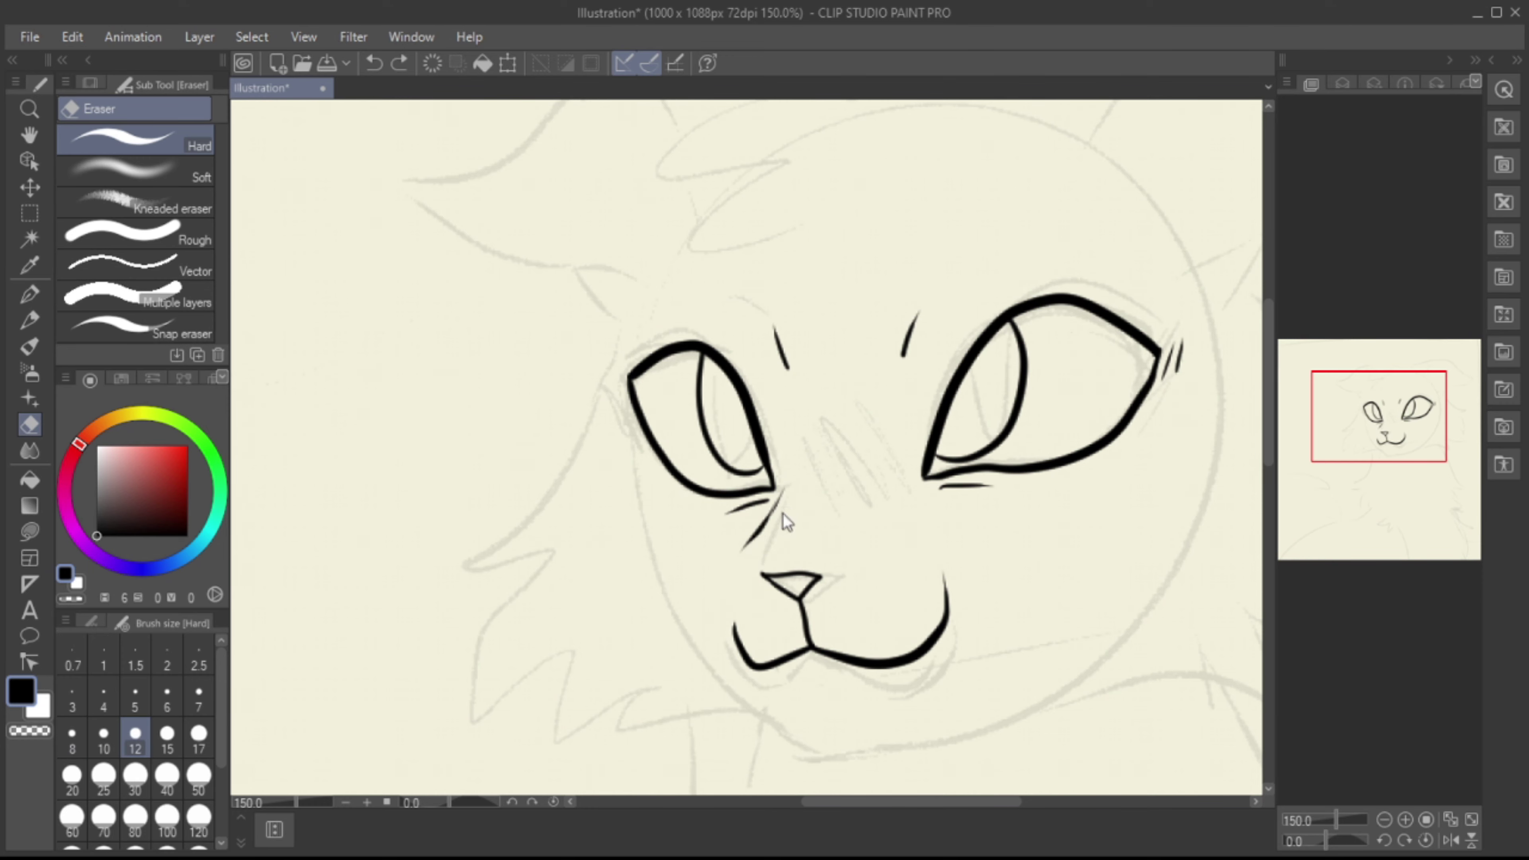
{"action": "key", "text": "p"}
{"action": "mouse_move", "coordinate": [725, 702]}
{"action": "left_mouse_down"}
{"action": "mouse_move", "coordinate": [990, 718]}
{"action": "mouse_move", "coordinate": [1117, 631]}
{"action": "left_mouse_up"}
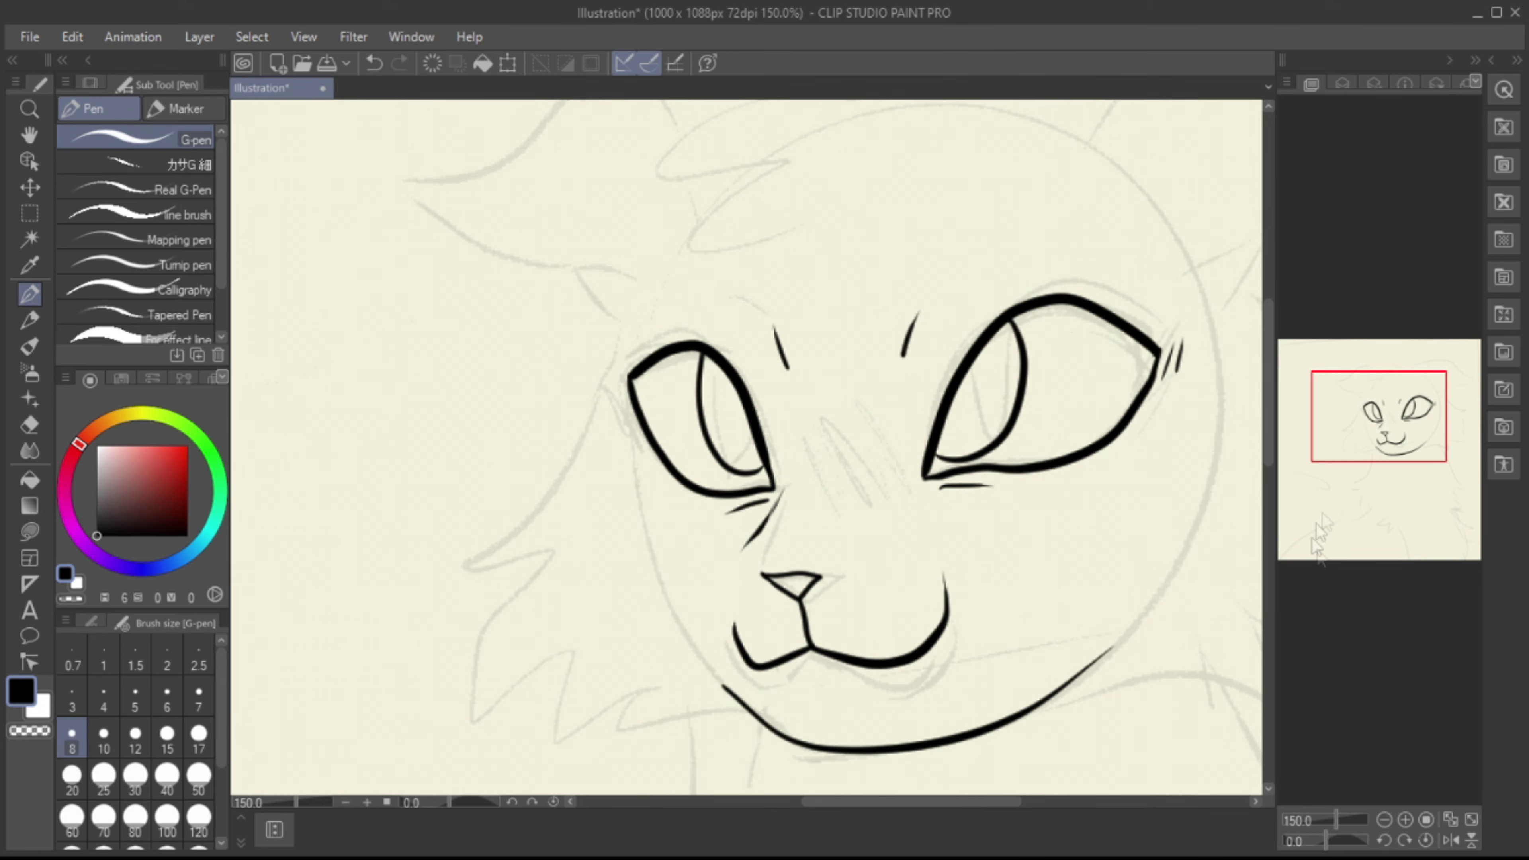
Step: Ink the jagged outline of the hair tuft on top of the head, leaving out the inner tuft strokes
{"action": "left_click_drag", "start_coordinate": [1365, 414], "coordinate": [1367, 388]}
{"action": "mouse_move", "coordinate": [982, 295]}
{"action": "left_mouse_down"}
{"action": "mouse_move", "coordinate": [834, 264]}
{"action": "mouse_move", "coordinate": [790, 302]}
{"action": "mouse_move", "coordinate": [709, 436]}
{"action": "mouse_move", "coordinate": [880, 394]}
{"action": "left_mouse_up"}
{"action": "left_click_drag", "start_coordinate": [1464, 431], "coordinate": [1499, 432]}
{"action": "key", "text": "ctrl+z"}
{"action": "left_click_drag", "start_coordinate": [581, 304], "coordinate": [513, 359]}
{"action": "left_click_drag", "start_coordinate": [1475, 425], "coordinate": [1450, 428]}
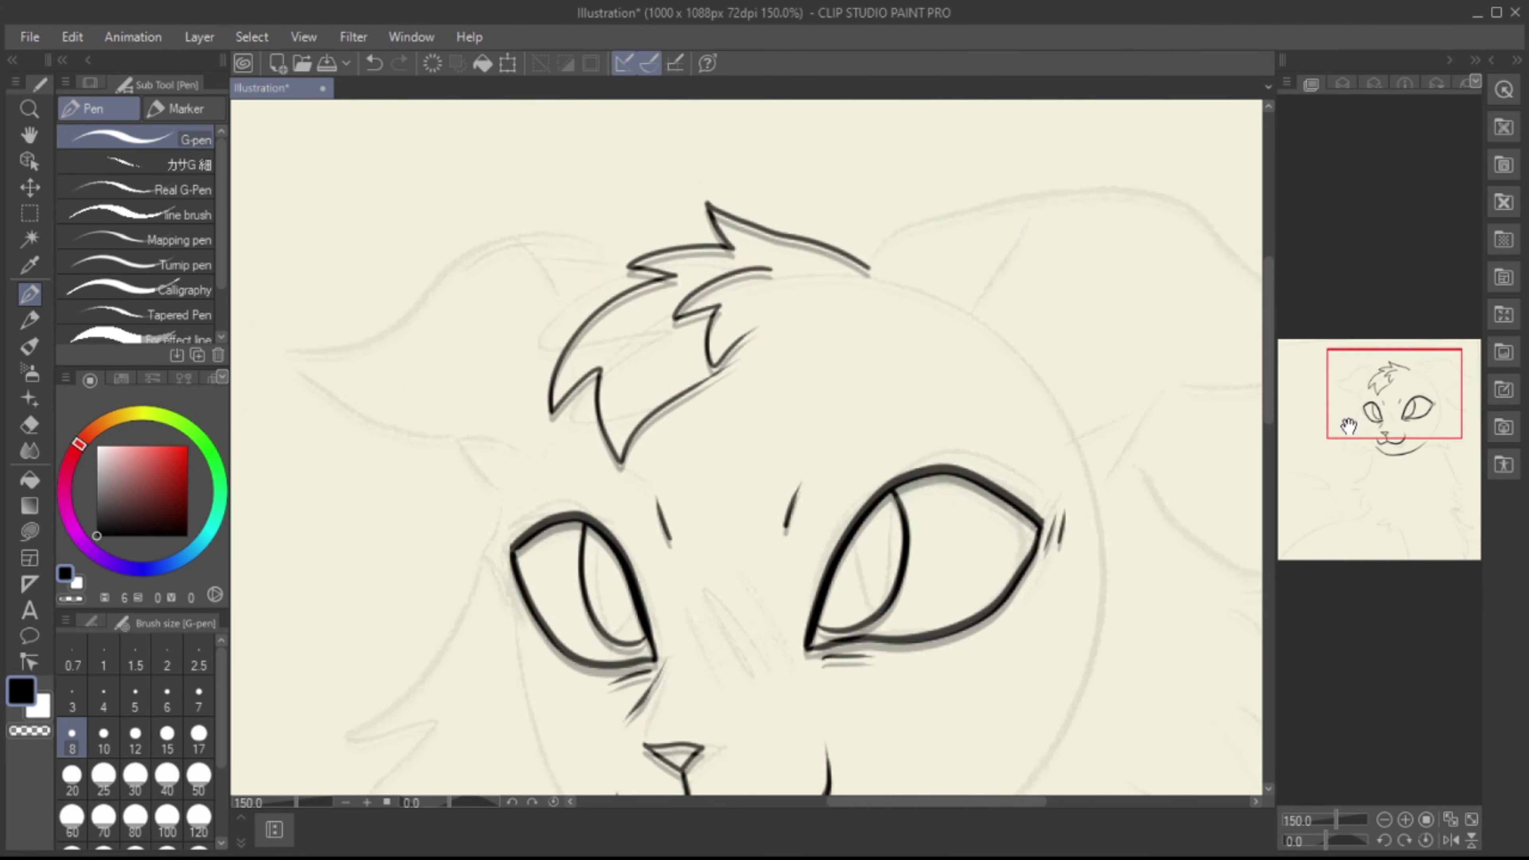
{"action": "left_click_drag", "start_coordinate": [711, 322], "coordinate": [692, 369]}
{"action": "key", "text": "ctrl+z"}
{"action": "key", "text": "ctrl+z"}
Step: Ink the larger folded ear with its inner fold lines and the head contour across its base
{"action": "mouse_move", "coordinate": [1391, 392]}
{"action": "left_mouse_down"}
{"action": "mouse_move", "coordinate": [1378, 441]}
{"action": "mouse_move", "coordinate": [1411, 388]}
{"action": "left_mouse_up"}
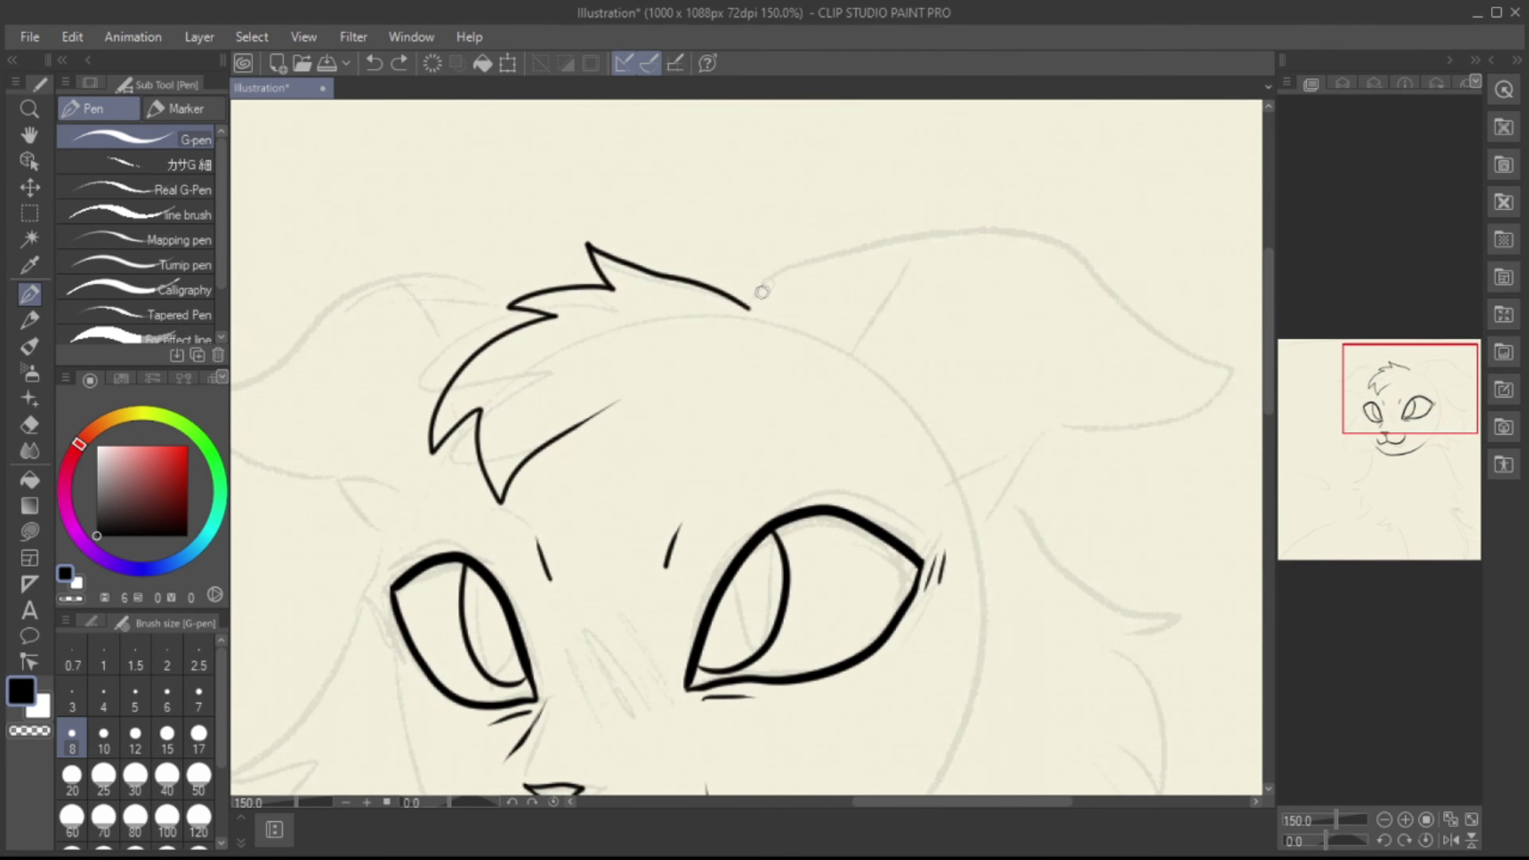
{"action": "mouse_move", "coordinate": [749, 307]}
{"action": "left_mouse_down"}
{"action": "mouse_move", "coordinate": [1117, 301]}
{"action": "mouse_move", "coordinate": [925, 238]}
{"action": "mouse_move", "coordinate": [1065, 431]}
{"action": "mouse_move", "coordinate": [975, 548]}
{"action": "left_mouse_up"}
{"action": "key", "text": "ctrl+z"}
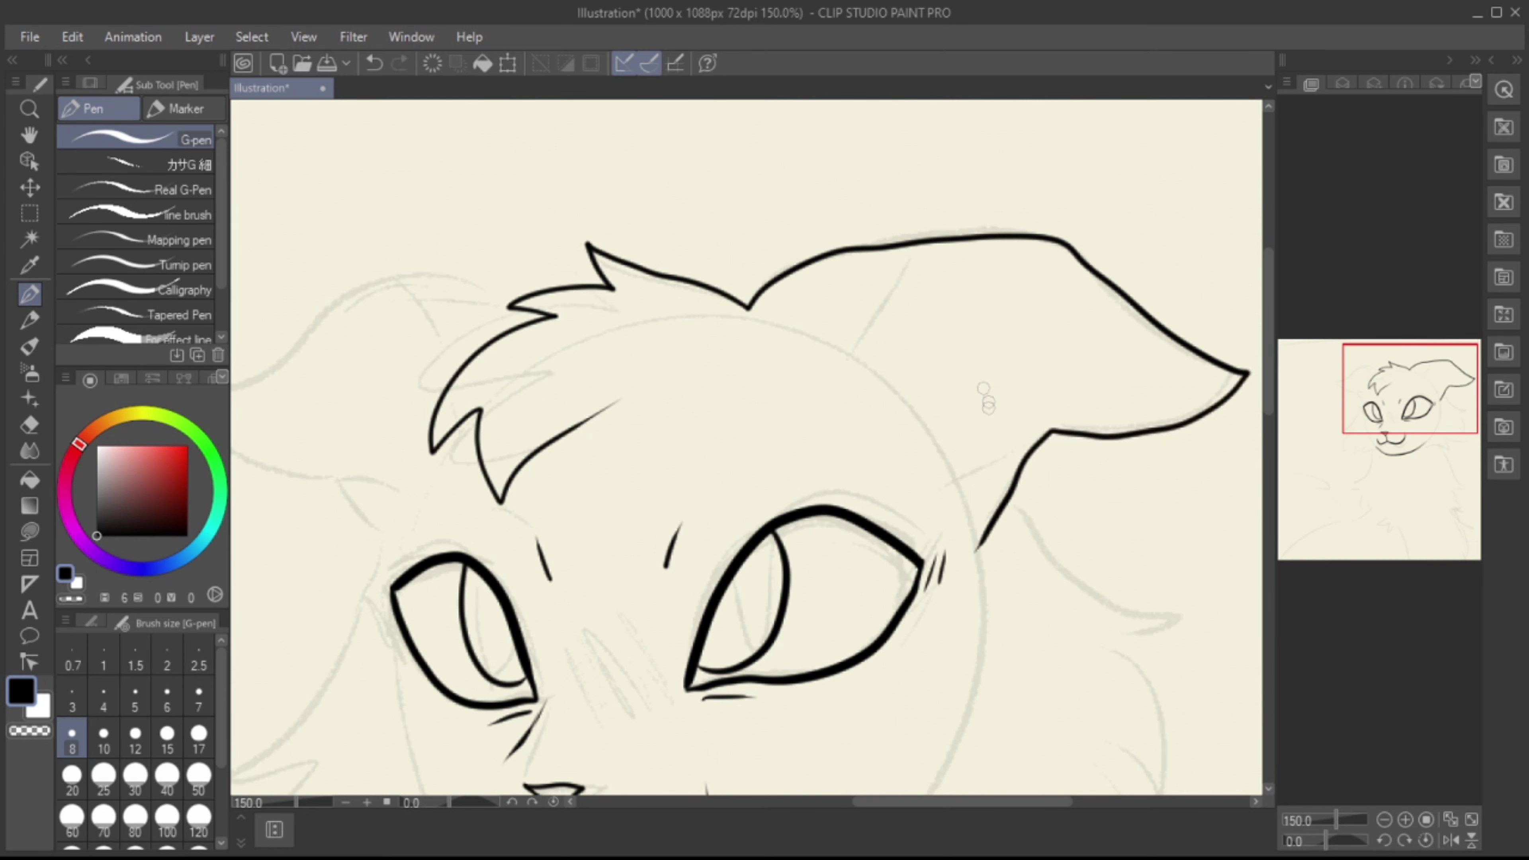
{"action": "mouse_move", "coordinate": [819, 352]}
{"action": "left_mouse_down"}
{"action": "mouse_move", "coordinate": [928, 244]}
{"action": "mouse_move", "coordinate": [818, 338]}
{"action": "mouse_move", "coordinate": [961, 485]}
{"action": "mouse_move", "coordinate": [1048, 431]}
{"action": "left_mouse_up"}
{"action": "key", "text": "ctrl+z"}
{"action": "key", "text": "ctrl+z"}
{"action": "key", "text": "ctrl+z"}
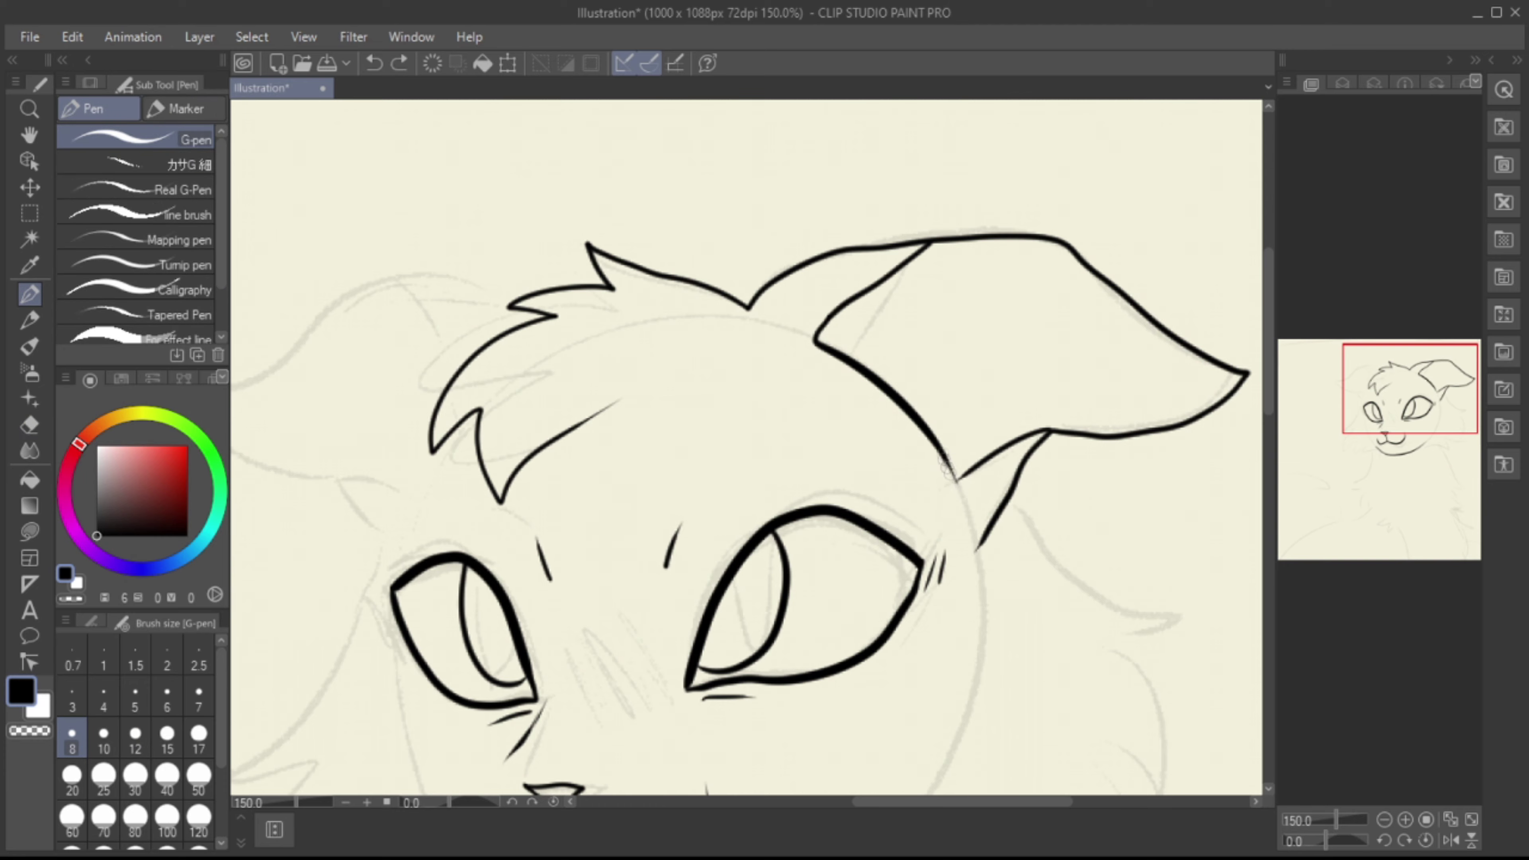
Step: Ink the jagged cheek fur along both sides of the face
{"action": "left_click_drag", "start_coordinate": [1216, 379], "coordinate": [1231, 213]}
{"action": "mouse_move", "coordinate": [1024, 334]}
{"action": "left_mouse_down"}
{"action": "mouse_move", "coordinate": [1180, 446]}
{"action": "mouse_move", "coordinate": [1228, 657]}
{"action": "mouse_move", "coordinate": [1023, 714]}
{"action": "left_mouse_up"}
{"action": "mouse_move", "coordinate": [904, 542]}
{"action": "left_mouse_down"}
{"action": "mouse_move", "coordinate": [915, 337]}
{"action": "mouse_move", "coordinate": [1120, 458]}
{"action": "mouse_move", "coordinate": [1204, 458]}
{"action": "left_mouse_up"}
{"action": "mouse_move", "coordinate": [695, 265]}
{"action": "left_mouse_down"}
{"action": "mouse_move", "coordinate": [566, 440]}
{"action": "mouse_move", "coordinate": [545, 587]}
{"action": "mouse_move", "coordinate": [603, 518]}
{"action": "mouse_move", "coordinate": [722, 693]}
{"action": "mouse_move", "coordinate": [812, 663]}
{"action": "left_mouse_up"}
{"action": "key", "text": "ctrl+z"}
{"action": "left_click_drag", "start_coordinate": [951, 141], "coordinate": [1007, 391]}
Step: Ink the smaller folded ear's outline and inner fold lines, working in the mirrored view
{"action": "key", "text": "h"}
{"action": "left_click_drag", "start_coordinate": [746, 515], "coordinate": [978, 376]}
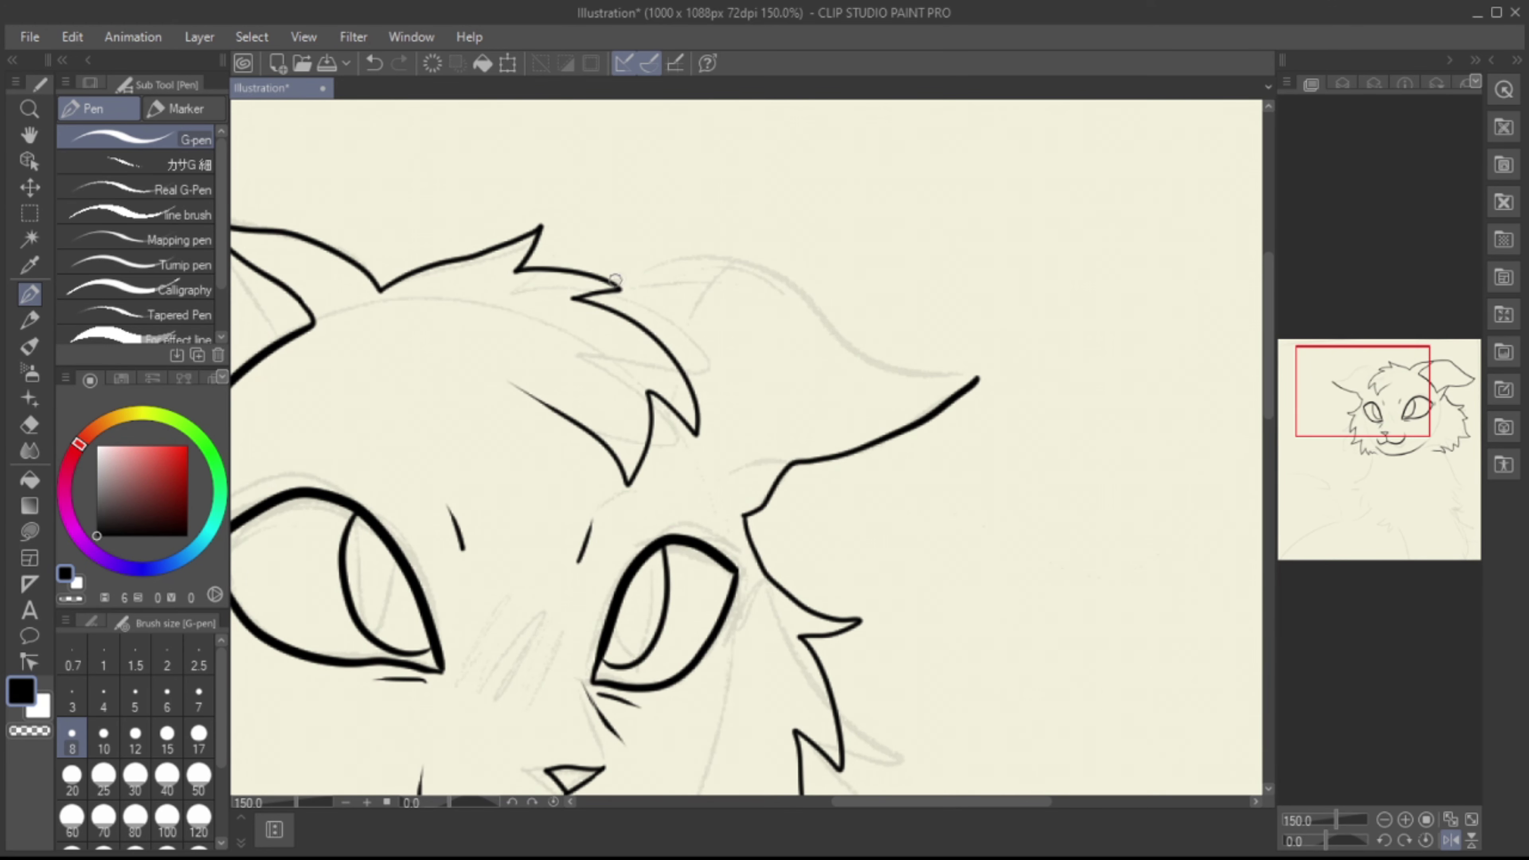
{"action": "left_click_drag", "start_coordinate": [615, 281], "coordinate": [973, 368]}
{"action": "left_click_drag", "start_coordinate": [647, 334], "coordinate": [762, 271]}
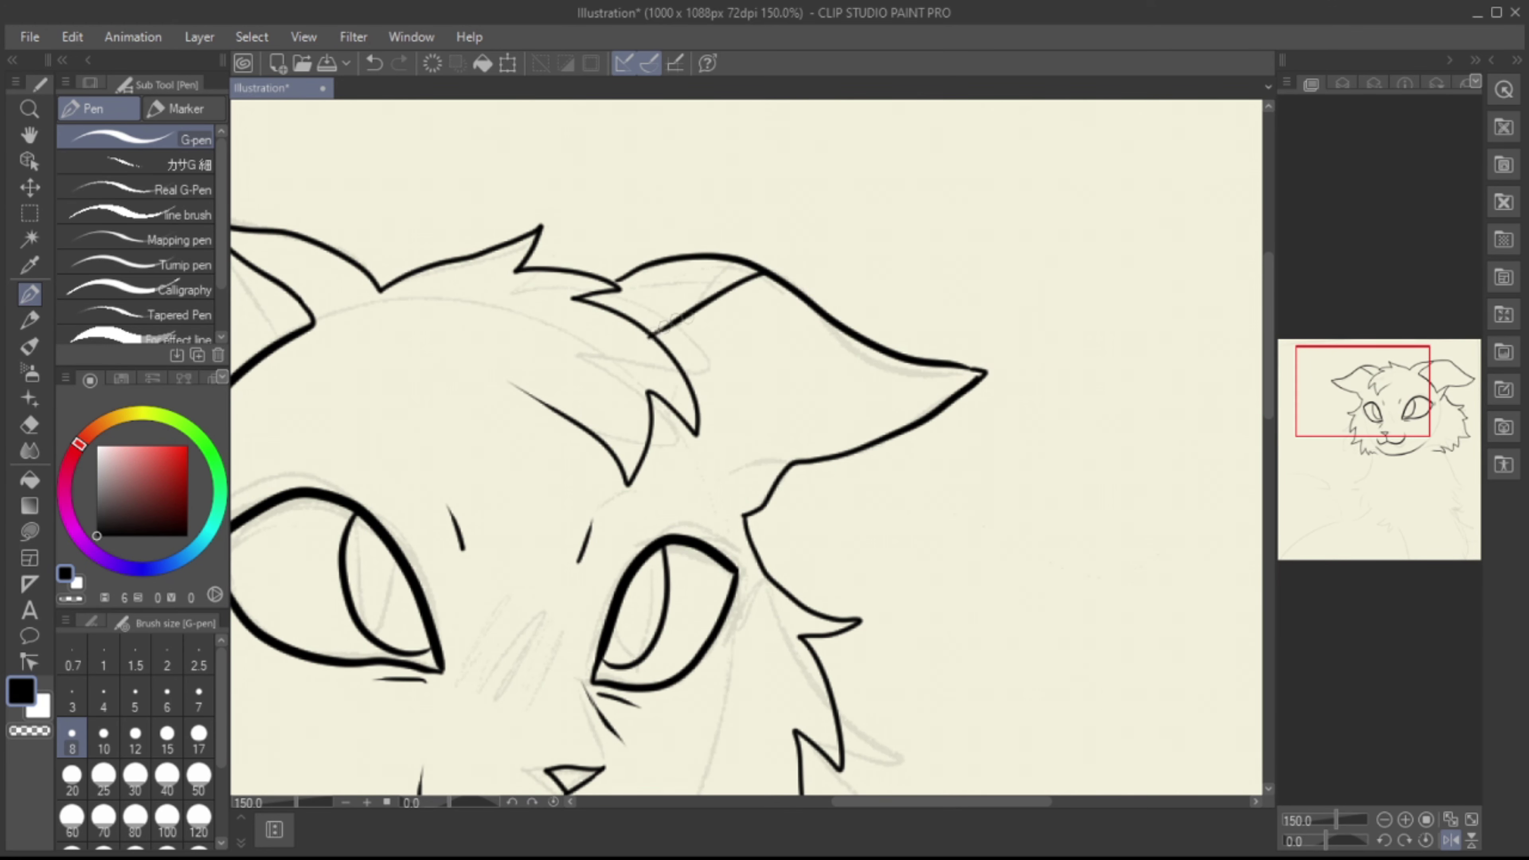
{"action": "mouse_move", "coordinate": [733, 471]}
{"action": "left_mouse_down"}
{"action": "mouse_move", "coordinate": [1095, 468]}
{"action": "mouse_move", "coordinate": [1061, 485]}
{"action": "left_mouse_up"}
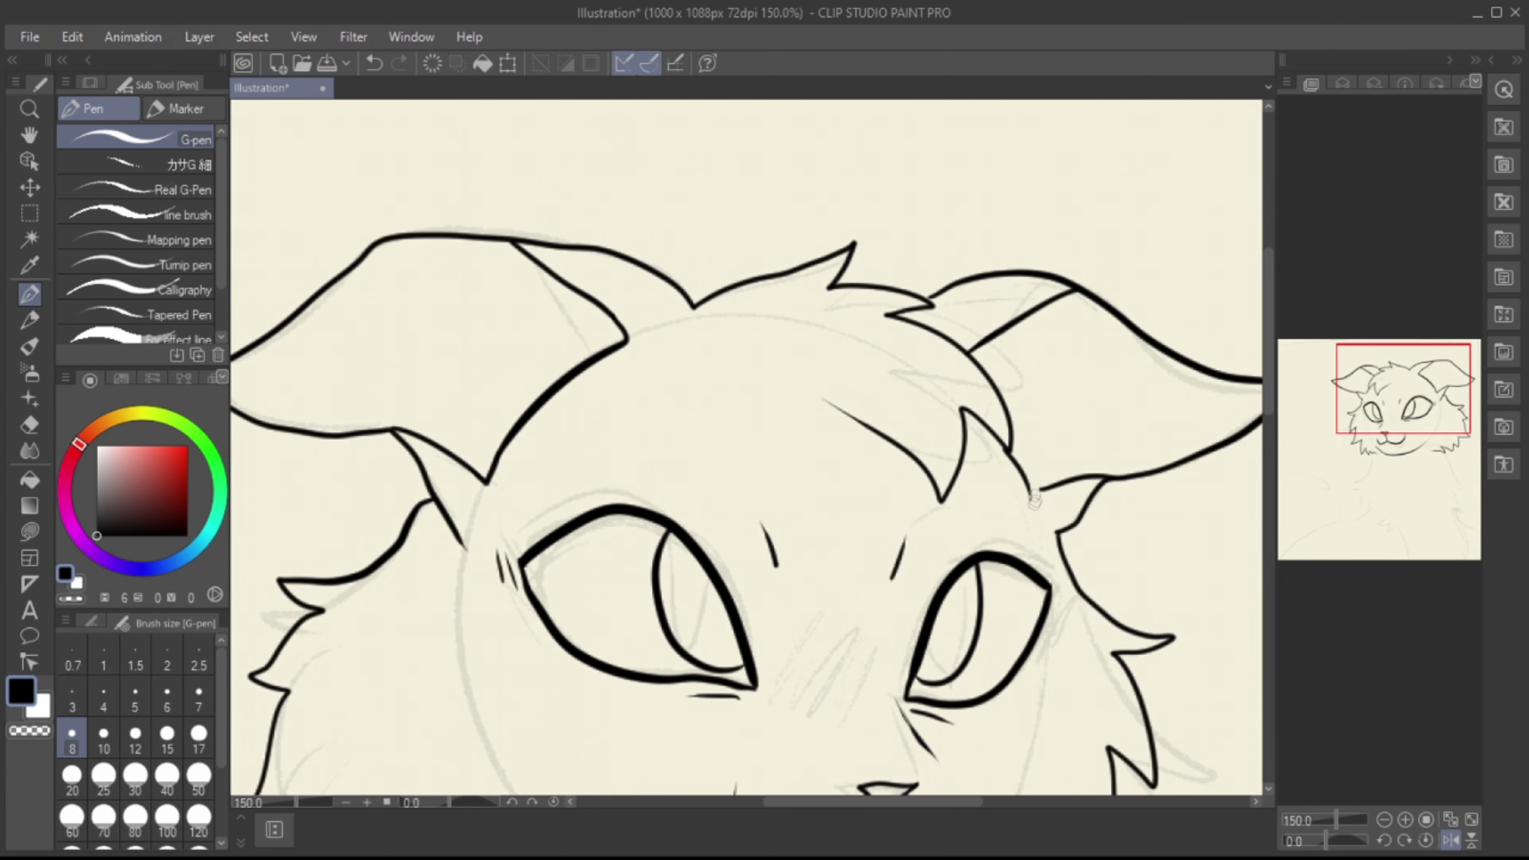
{"action": "key", "text": "h"}
Step: Ink both sides of the neck, ending each line in jagged fur
{"action": "left_click_drag", "start_coordinate": [1340, 429], "coordinate": [1336, 497]}
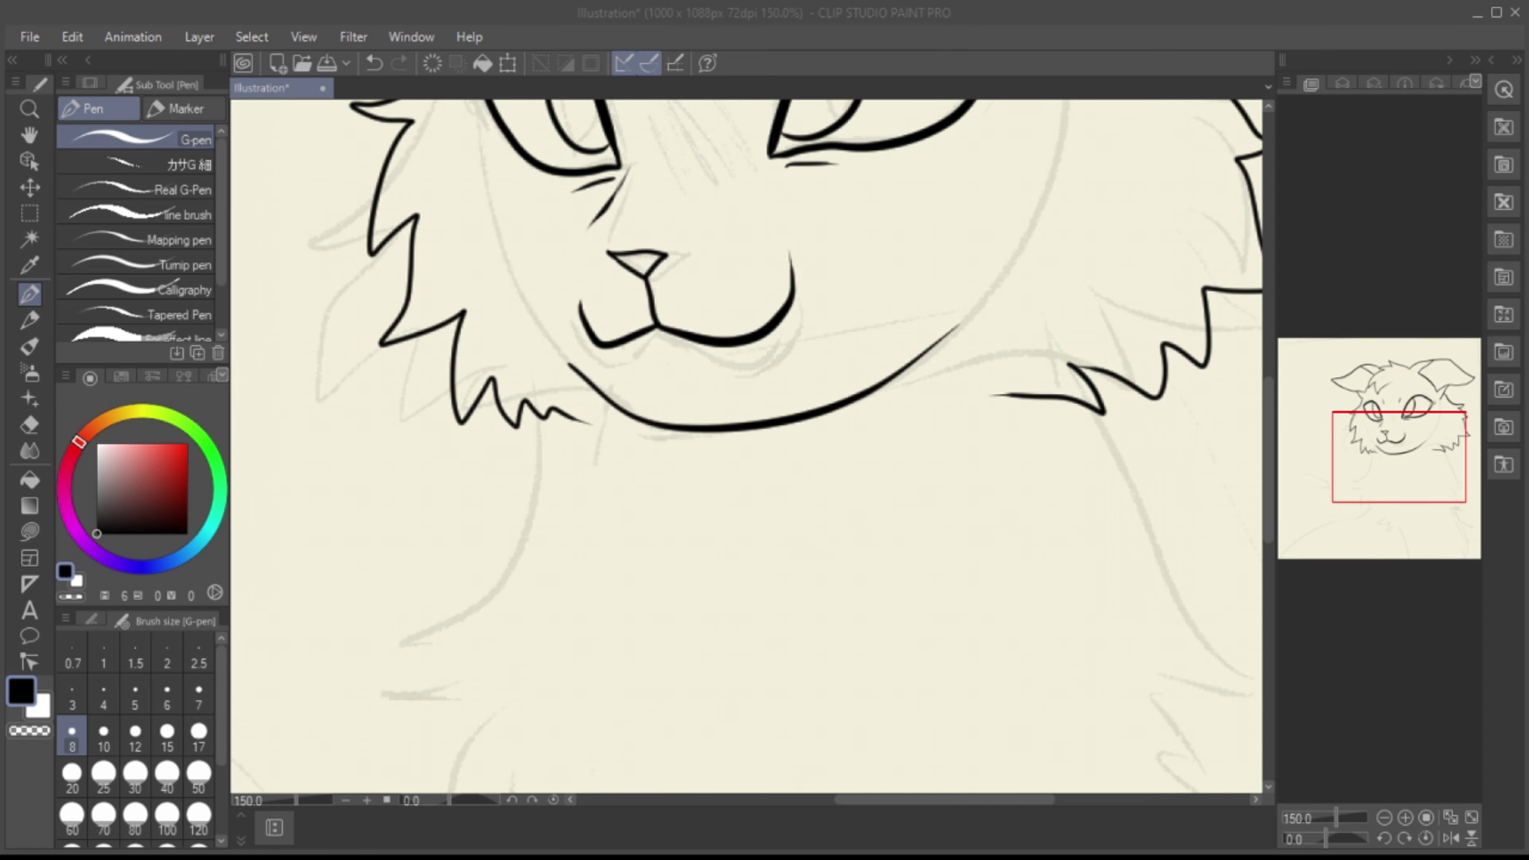
{"action": "left_click_drag", "start_coordinate": [1335, 497], "coordinate": [1349, 519]}
{"action": "mouse_move", "coordinate": [982, 241]}
{"action": "left_mouse_down"}
{"action": "mouse_move", "coordinate": [1135, 545]}
{"action": "mouse_move", "coordinate": [1115, 643]}
{"action": "left_mouse_up"}
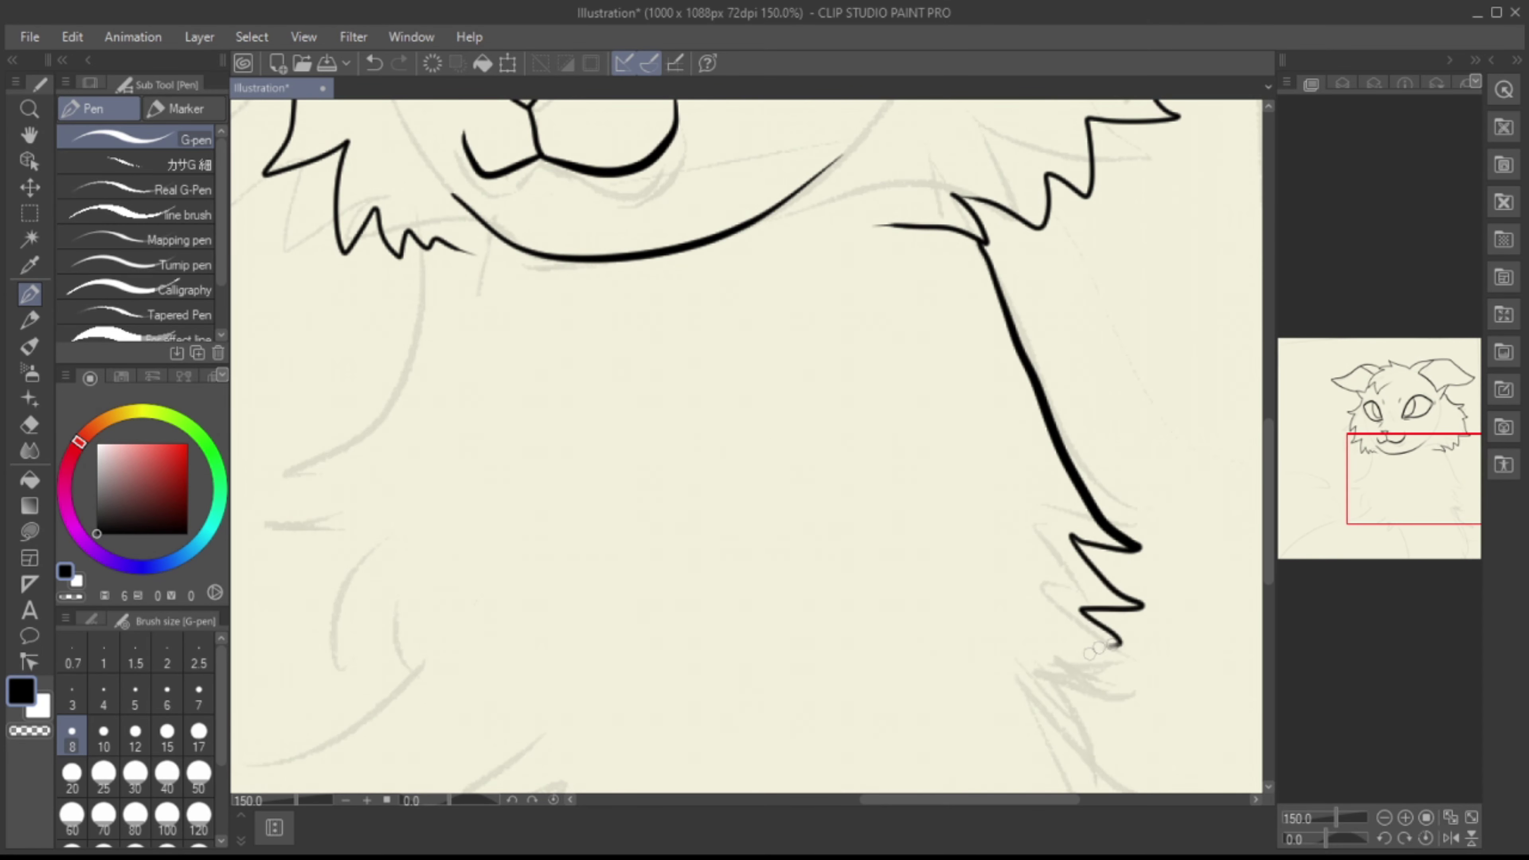
{"action": "left_click_drag", "start_coordinate": [1415, 506], "coordinate": [1349, 519]}
{"action": "mouse_move", "coordinate": [939, 181]}
{"action": "left_mouse_down"}
{"action": "mouse_move", "coordinate": [871, 423]}
{"action": "mouse_move", "coordinate": [889, 660]}
{"action": "left_mouse_up"}
Step: Ink the jagged fur tuft at the top of the front leg and the body's fur contour near the canvas edge
{"action": "left_click_drag", "start_coordinate": [1392, 525], "coordinate": [1440, 550]}
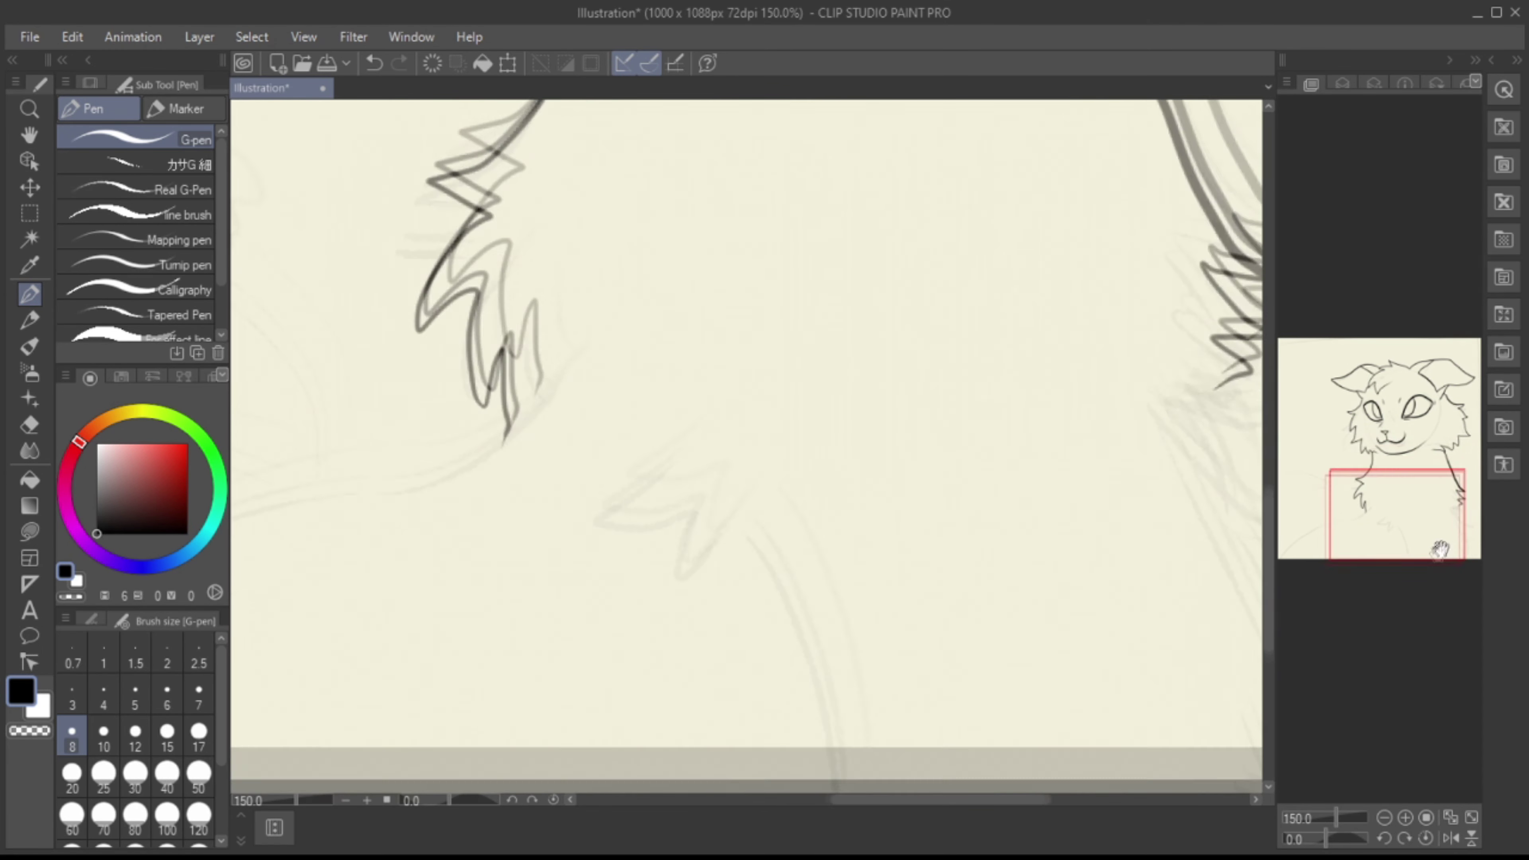
{"action": "mouse_move", "coordinate": [657, 405]}
{"action": "left_mouse_down"}
{"action": "mouse_move", "coordinate": [581, 444]}
{"action": "mouse_move", "coordinate": [686, 542]}
{"action": "mouse_move", "coordinate": [772, 490]}
{"action": "left_mouse_up"}
{"action": "key", "text": "ctrl+z"}
{"action": "left_click_drag", "start_coordinate": [1225, 397], "coordinate": [947, 355]}
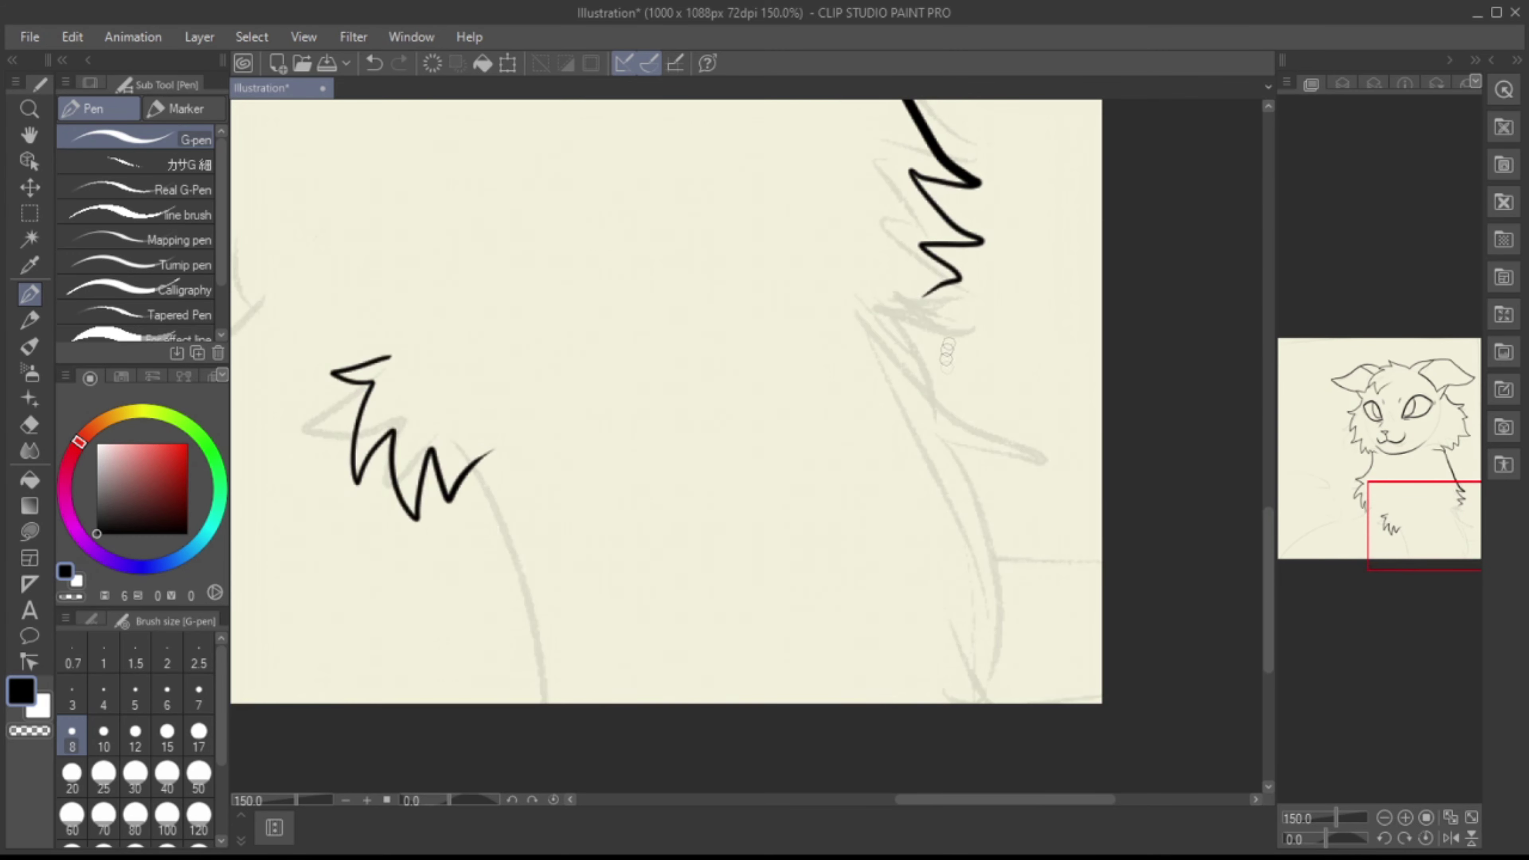
{"action": "mouse_move", "coordinate": [927, 299]}
{"action": "left_mouse_down"}
{"action": "mouse_move", "coordinate": [1027, 452]}
{"action": "mouse_move", "coordinate": [1006, 702]}
{"action": "left_mouse_up"}
Step: Ink the front leg line and the long curved back line down to the canvas corner
{"action": "mouse_move", "coordinate": [1396, 531]}
{"action": "left_mouse_down"}
{"action": "mouse_move", "coordinate": [1421, 549]}
{"action": "mouse_move", "coordinate": [1270, 545]}
{"action": "left_mouse_up"}
{"action": "left_click_drag", "start_coordinate": [870, 536], "coordinate": [924, 705]}
{"action": "key", "text": "ctrl+z"}
{"action": "left_click_drag", "start_coordinate": [1385, 530], "coordinate": [1283, 524]}
{"action": "left_click_drag", "start_coordinate": [1095, 346], "coordinate": [433, 687]}
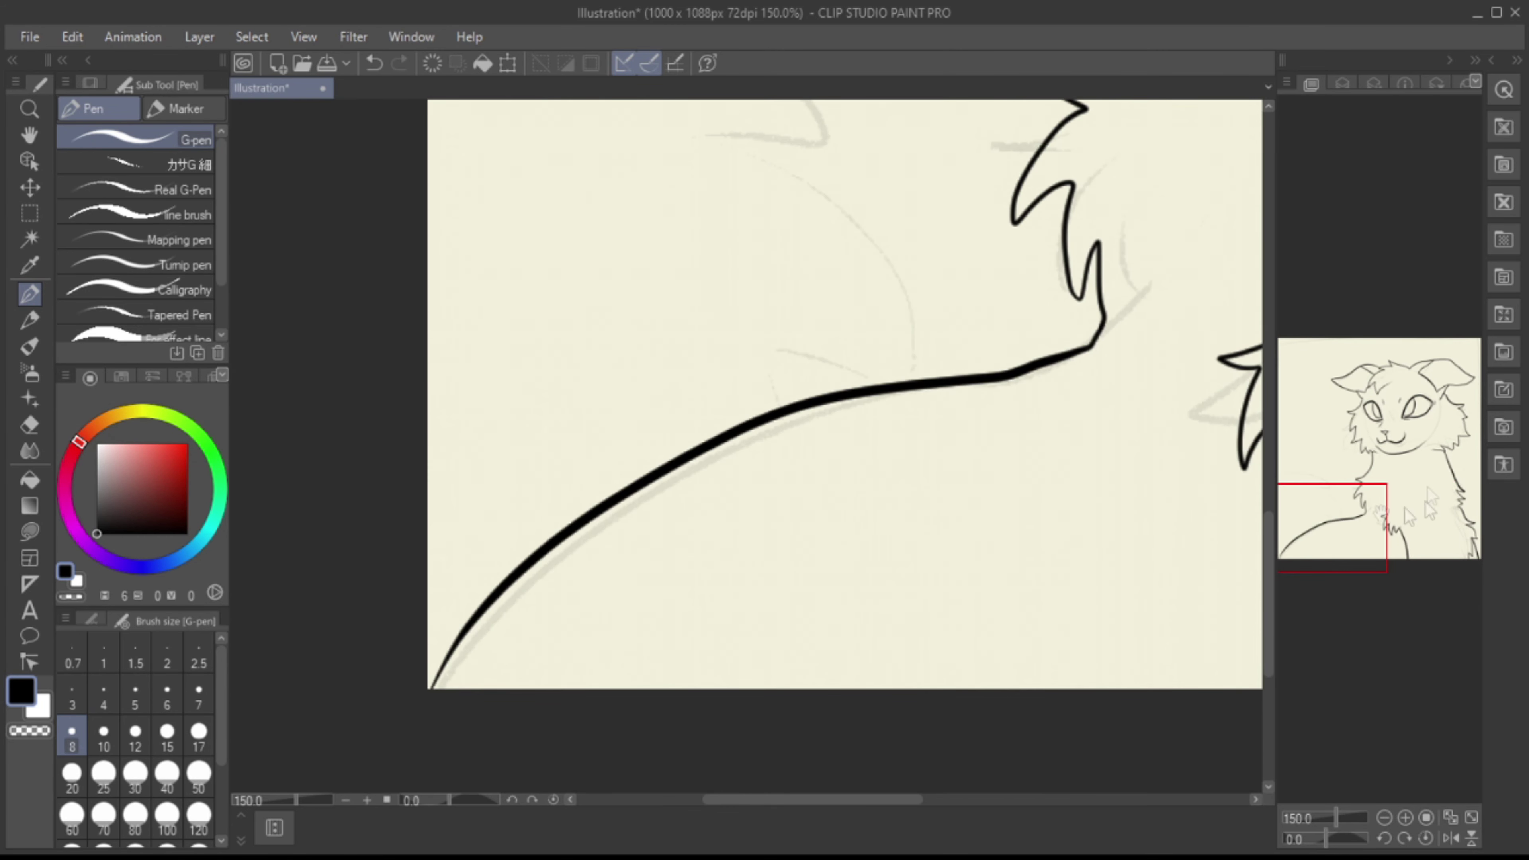
Step: Set the pen size to 5 and draw thin jagged fur strokes across the chest and inside the hair tuft
{"action": "left_click", "coordinate": [1398, 473]}
{"action": "left_click", "coordinate": [1385, 817]}
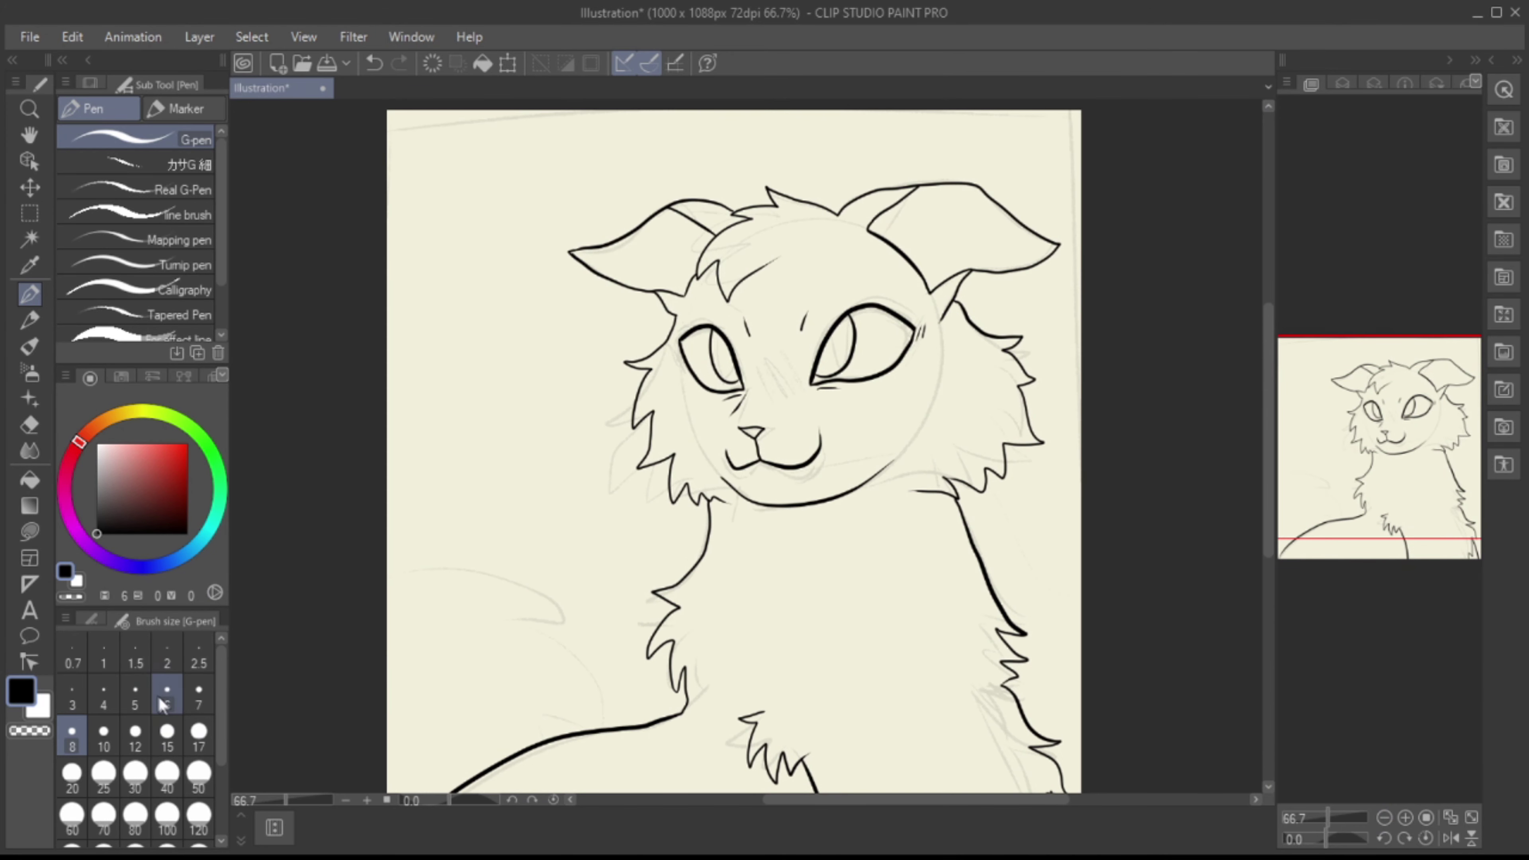
{"action": "left_click", "coordinate": [135, 695]}
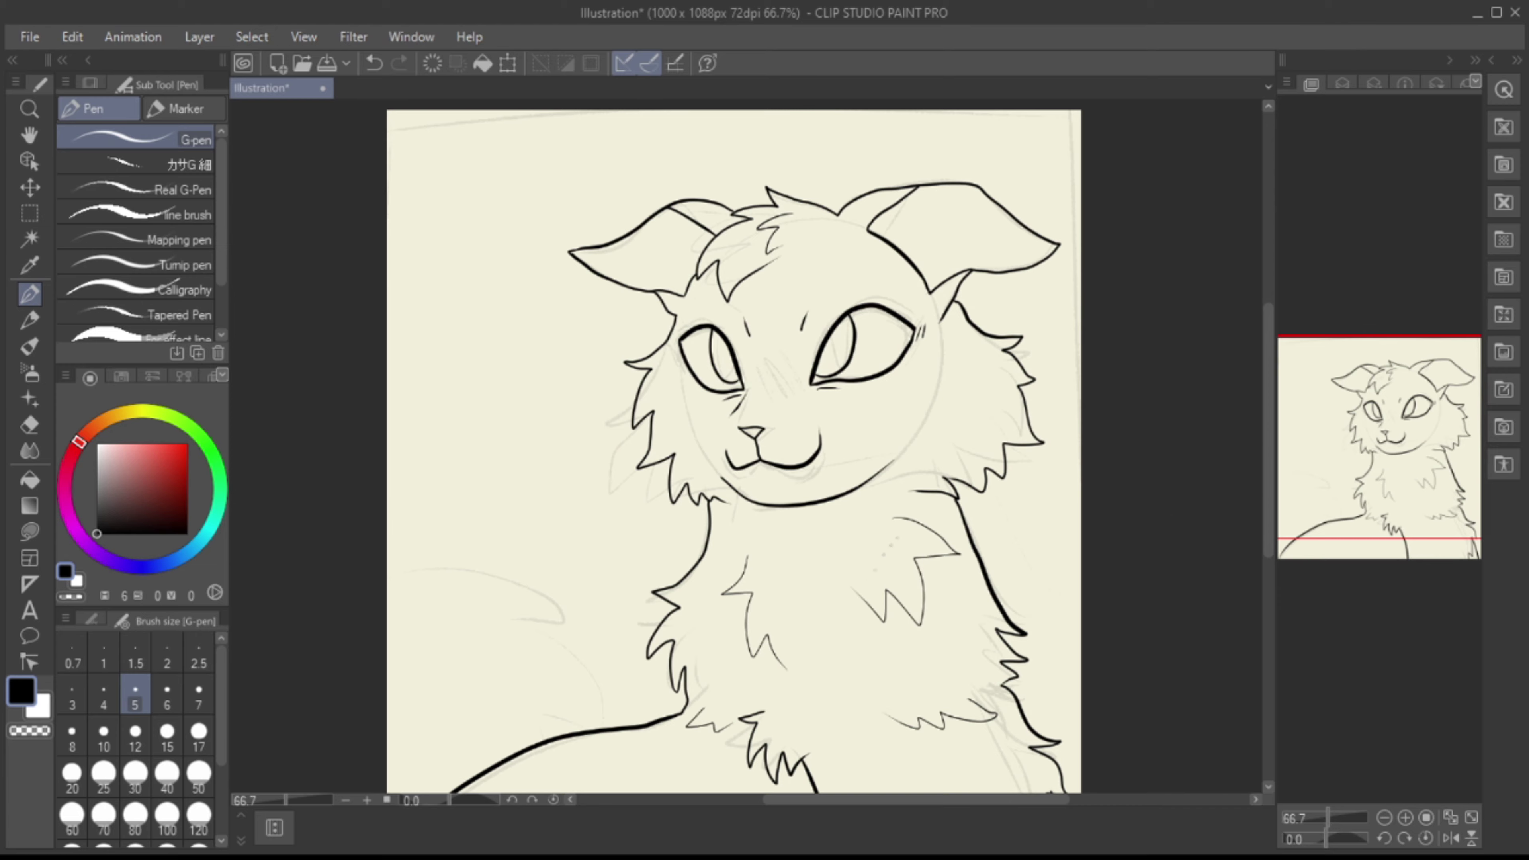
{"action": "scroll", "coordinate": [734, 452], "scroll_direction": "down", "scroll_amount": 2}
{"action": "left_click", "coordinate": [1451, 838]}
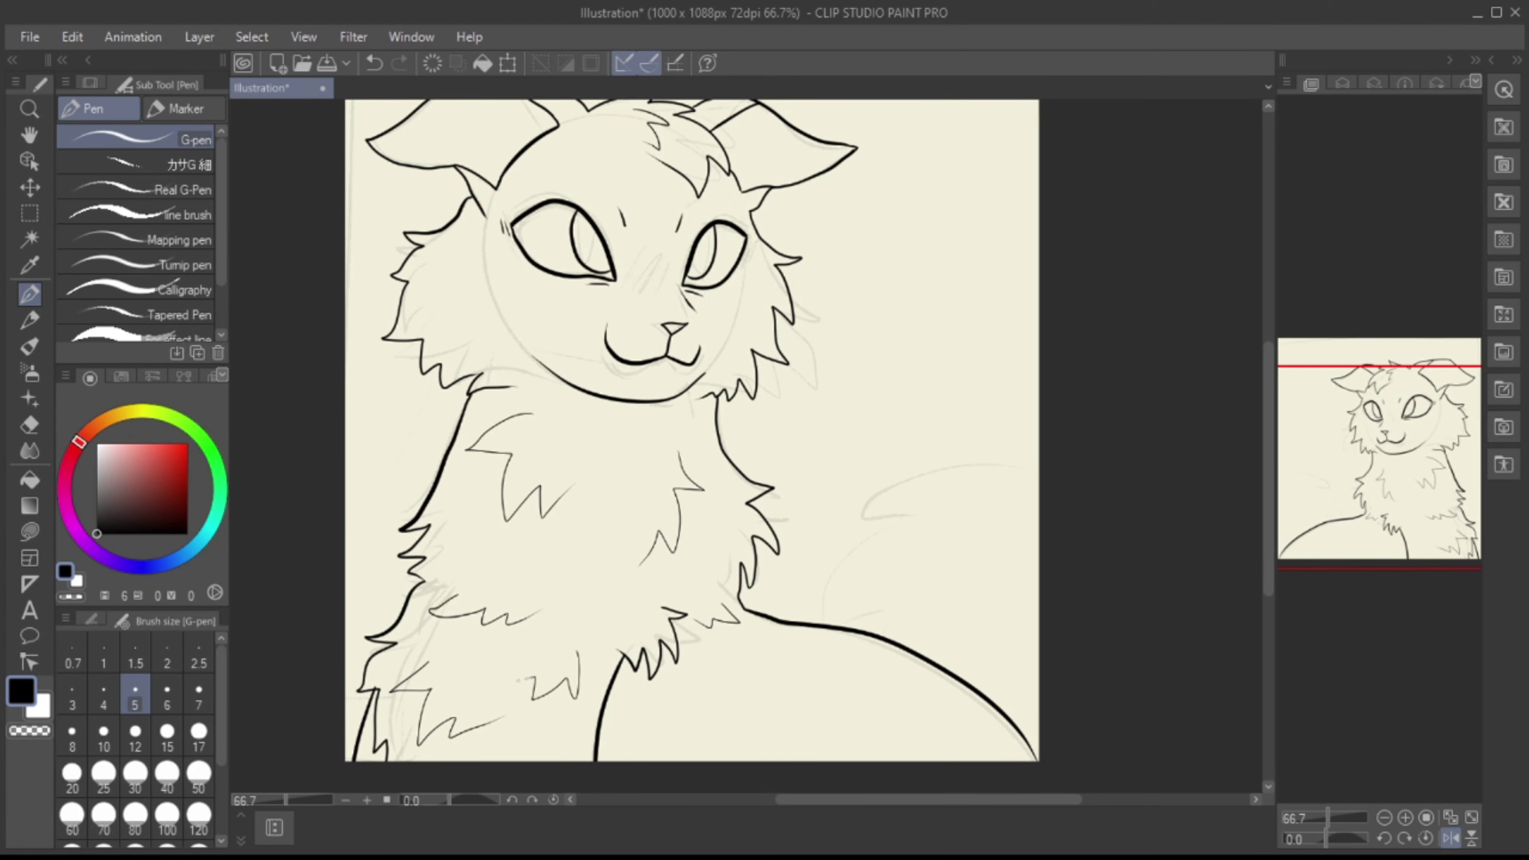
{"action": "scroll", "coordinate": [693, 446], "scroll_direction": "up", "scroll_amount": 1}
{"action": "scroll", "coordinate": [693, 445], "scroll_direction": "right", "scroll_amount": 1}
{"action": "scroll", "coordinate": [626, 446], "scroll_direction": "down", "scroll_amount": 1}
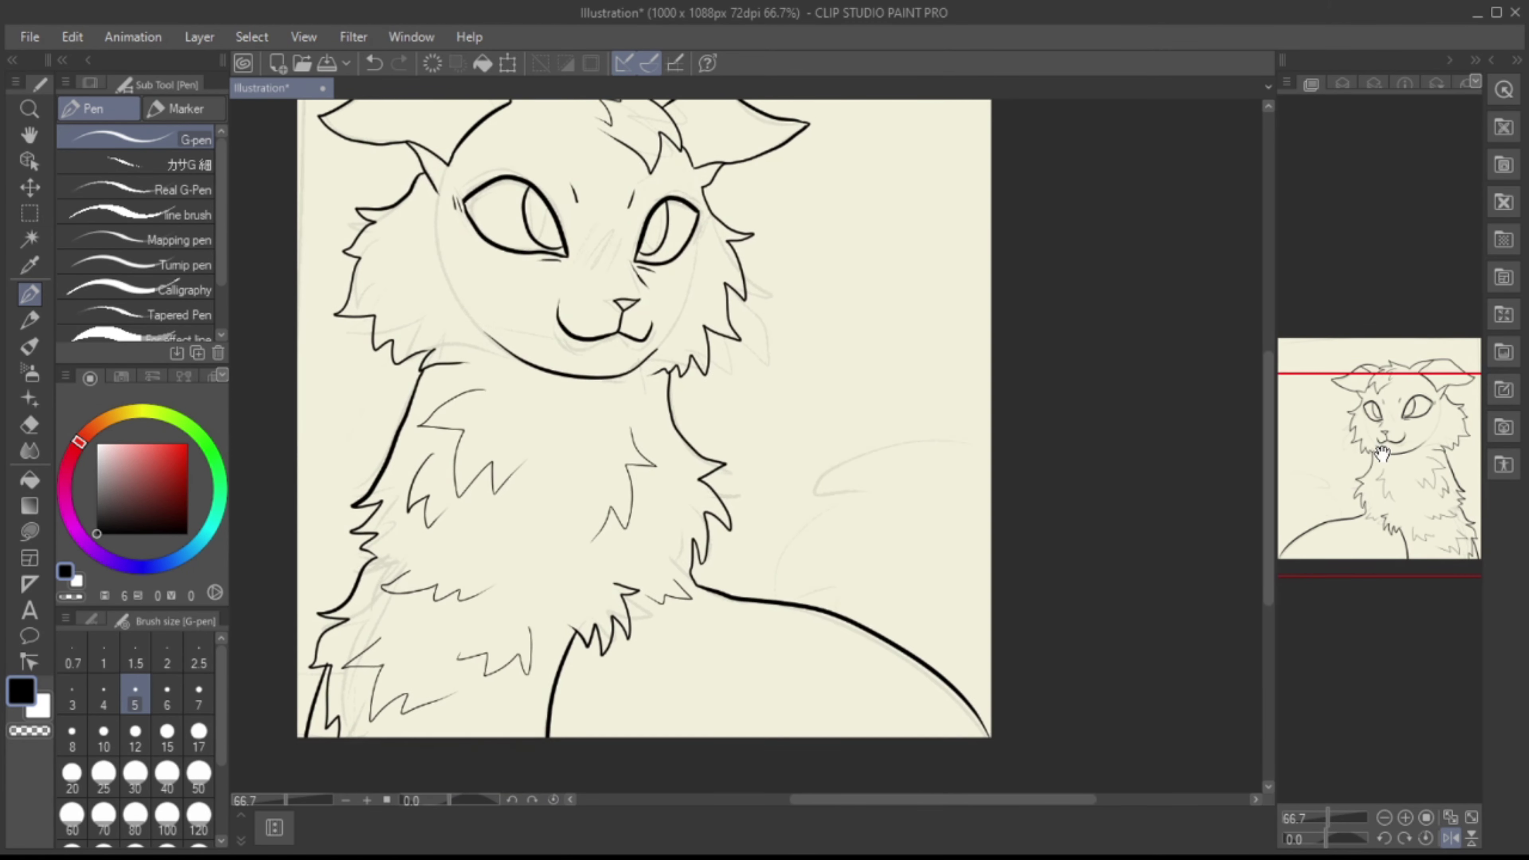
{"action": "left_click", "coordinate": [1451, 838]}
{"action": "key", "text": "e"}
{"action": "left_click", "coordinate": [199, 777]}
{"action": "key", "text": "ctrl+z"}
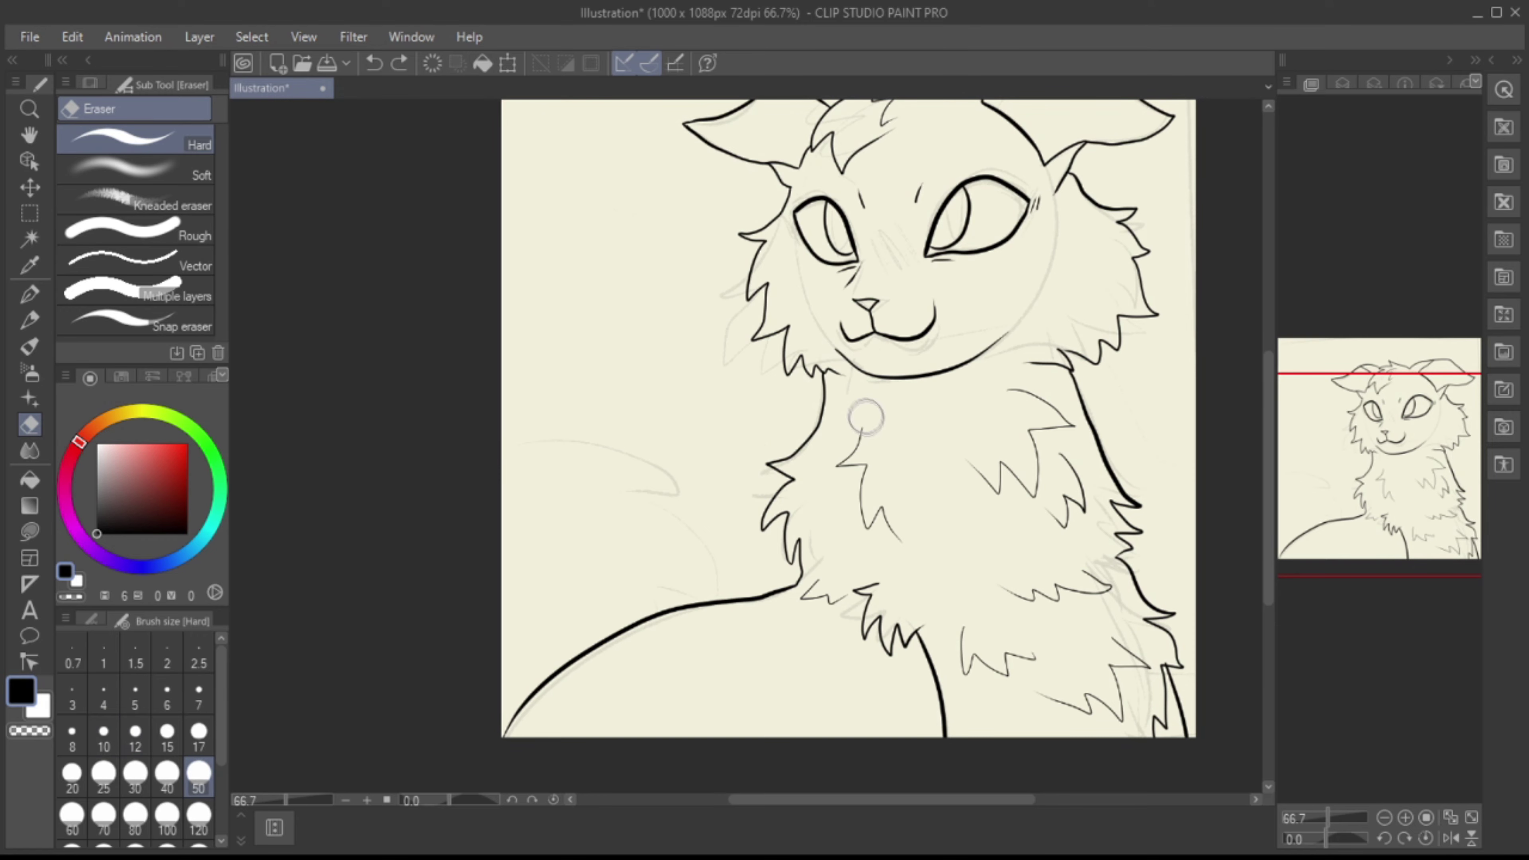
Step: Draw a small jagged fur stroke on the throat beneath the chin
{"action": "key", "text": "p"}
{"action": "scroll", "coordinate": [843, 355], "scroll_direction": "up", "scroll_amount": 5}
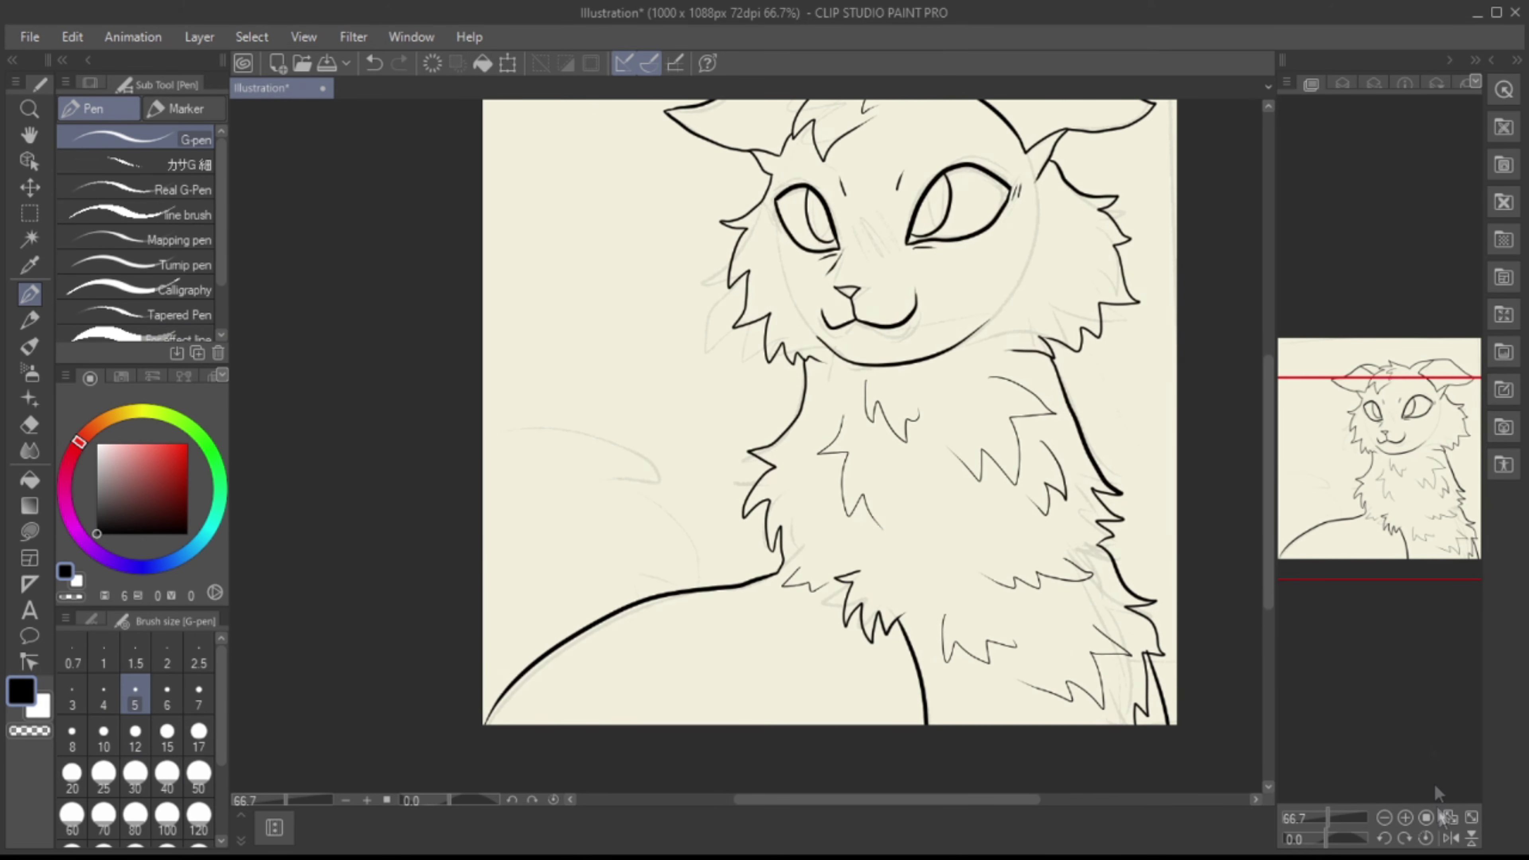
{"action": "left_click_drag", "start_coordinate": [855, 355], "coordinate": [876, 369]}
{"action": "key", "text": "ctrl+z"}
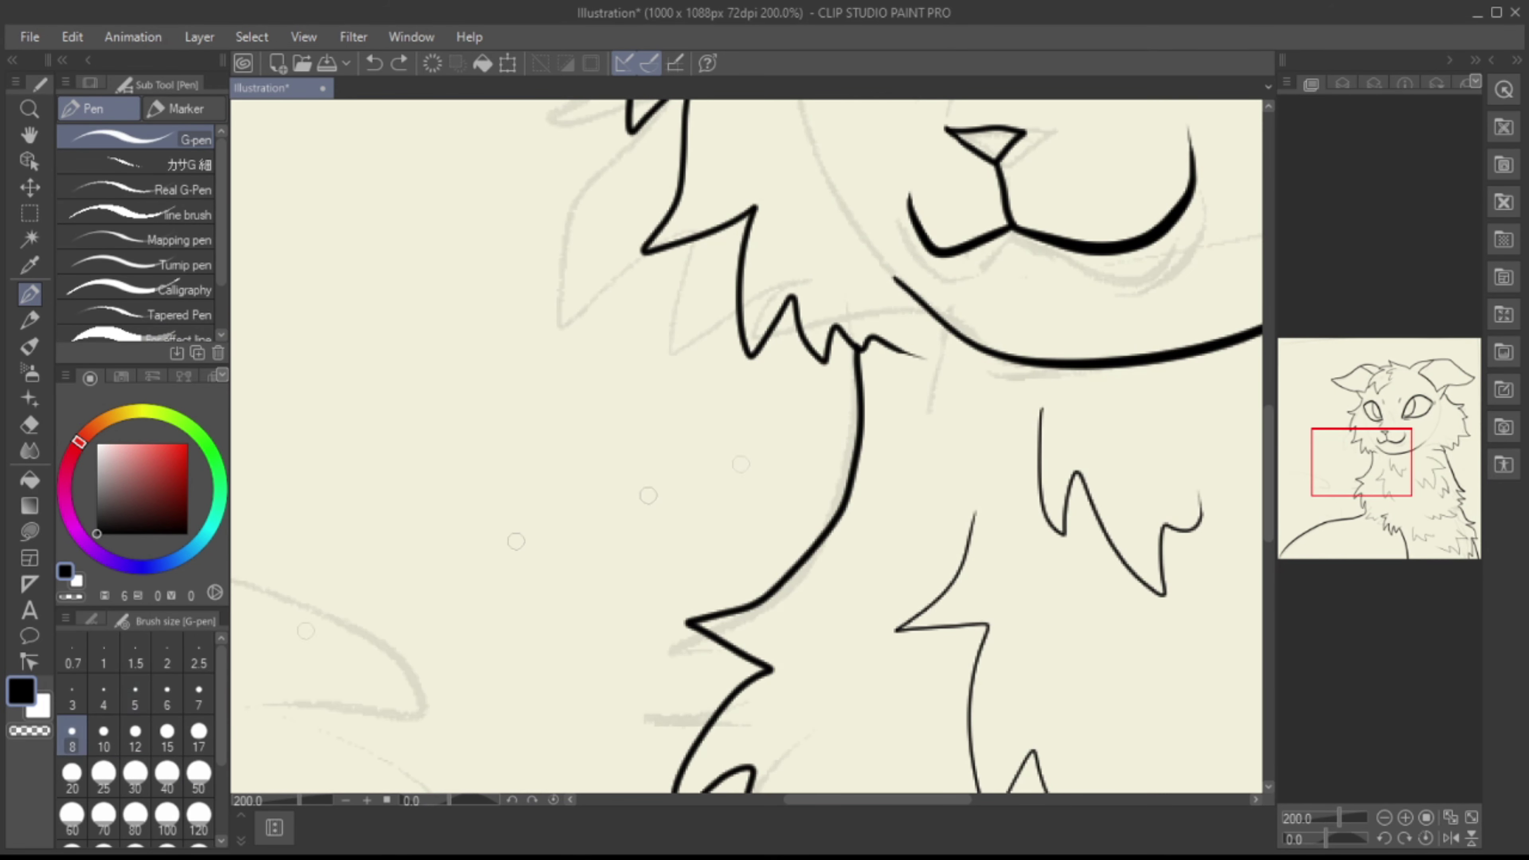
Step: Replace the smooth upper neck line below the smaller ear's cheek with jagged fur and clean up the overlaps with the eraser
{"action": "key", "text": "e"}
{"action": "left_click_drag", "start_coordinate": [870, 368], "coordinate": [869, 488]}
{"action": "key", "text": "p"}
{"action": "mouse_move", "coordinate": [842, 340]}
{"action": "left_mouse_down"}
{"action": "mouse_move", "coordinate": [834, 447]}
{"action": "mouse_move", "coordinate": [858, 482]}
{"action": "left_mouse_up"}
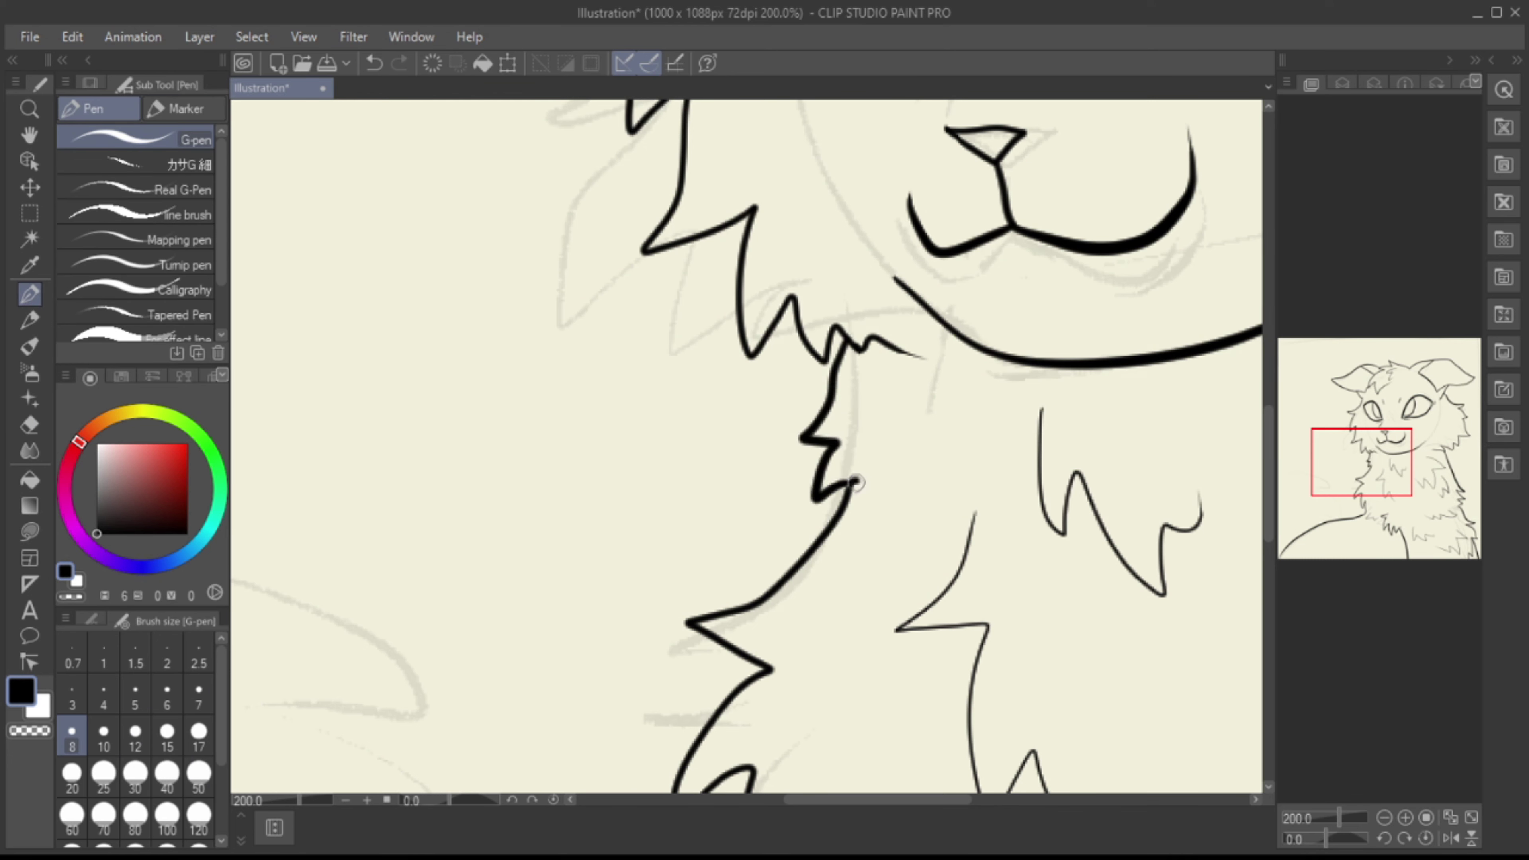
{"action": "key", "text": "ctrl+z"}
{"action": "mouse_move", "coordinate": [816, 359]}
{"action": "left_mouse_down"}
{"action": "mouse_move", "coordinate": [767, 569]}
{"action": "mouse_move", "coordinate": [843, 495]}
{"action": "left_mouse_up"}
{"action": "key", "text": "e"}
{"action": "key", "text": "ctrl+z"}
{"action": "mouse_move", "coordinate": [804, 561]}
{"action": "left_mouse_down"}
{"action": "mouse_move", "coordinate": [800, 576]}
{"action": "mouse_move", "coordinate": [847, 485]}
{"action": "left_mouse_up"}
{"action": "left_click", "coordinate": [1384, 818]}
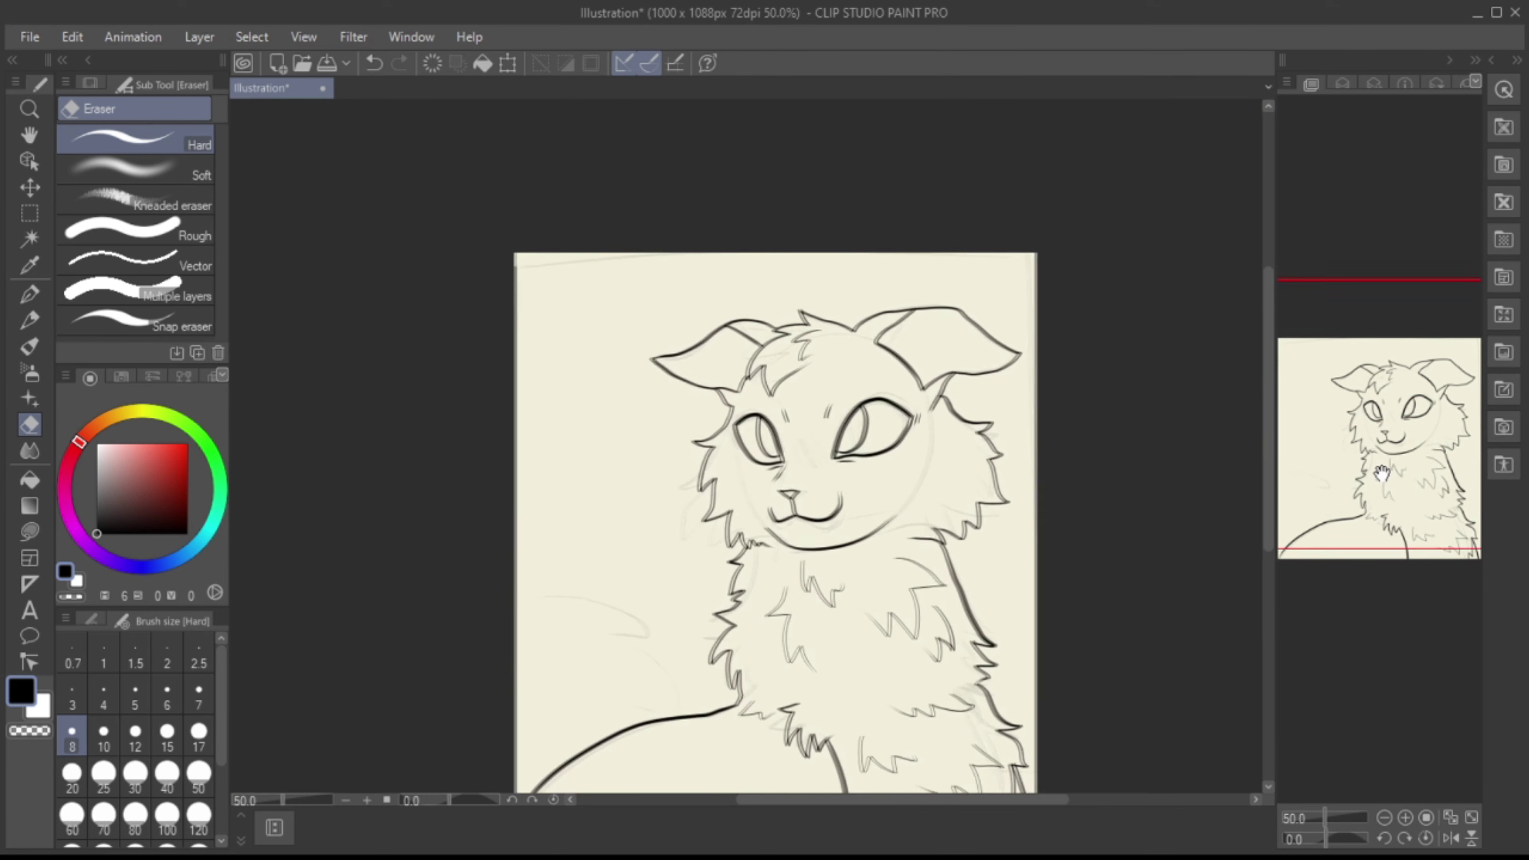
Step: Draw jagged inner cheek fur along both sides of the face with the size 5 G-pen
{"action": "left_click", "coordinate": [1406, 818]}
{"action": "key", "text": "bracketleft"}
{"action": "key", "text": "bracketleft"}
{"action": "key", "text": "bracketleft"}
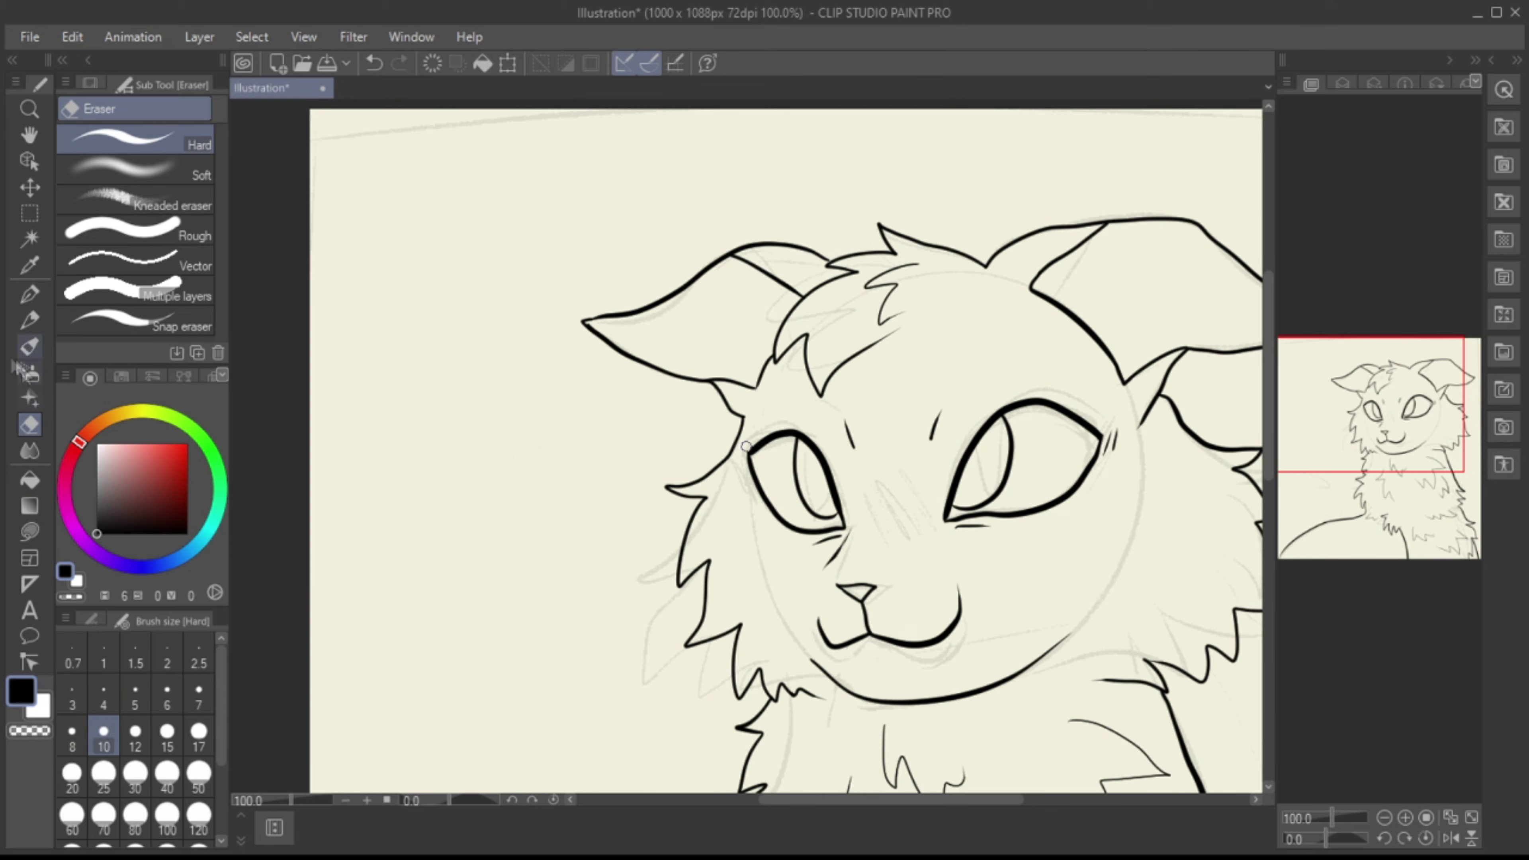
{"action": "left_click", "coordinate": [29, 294]}
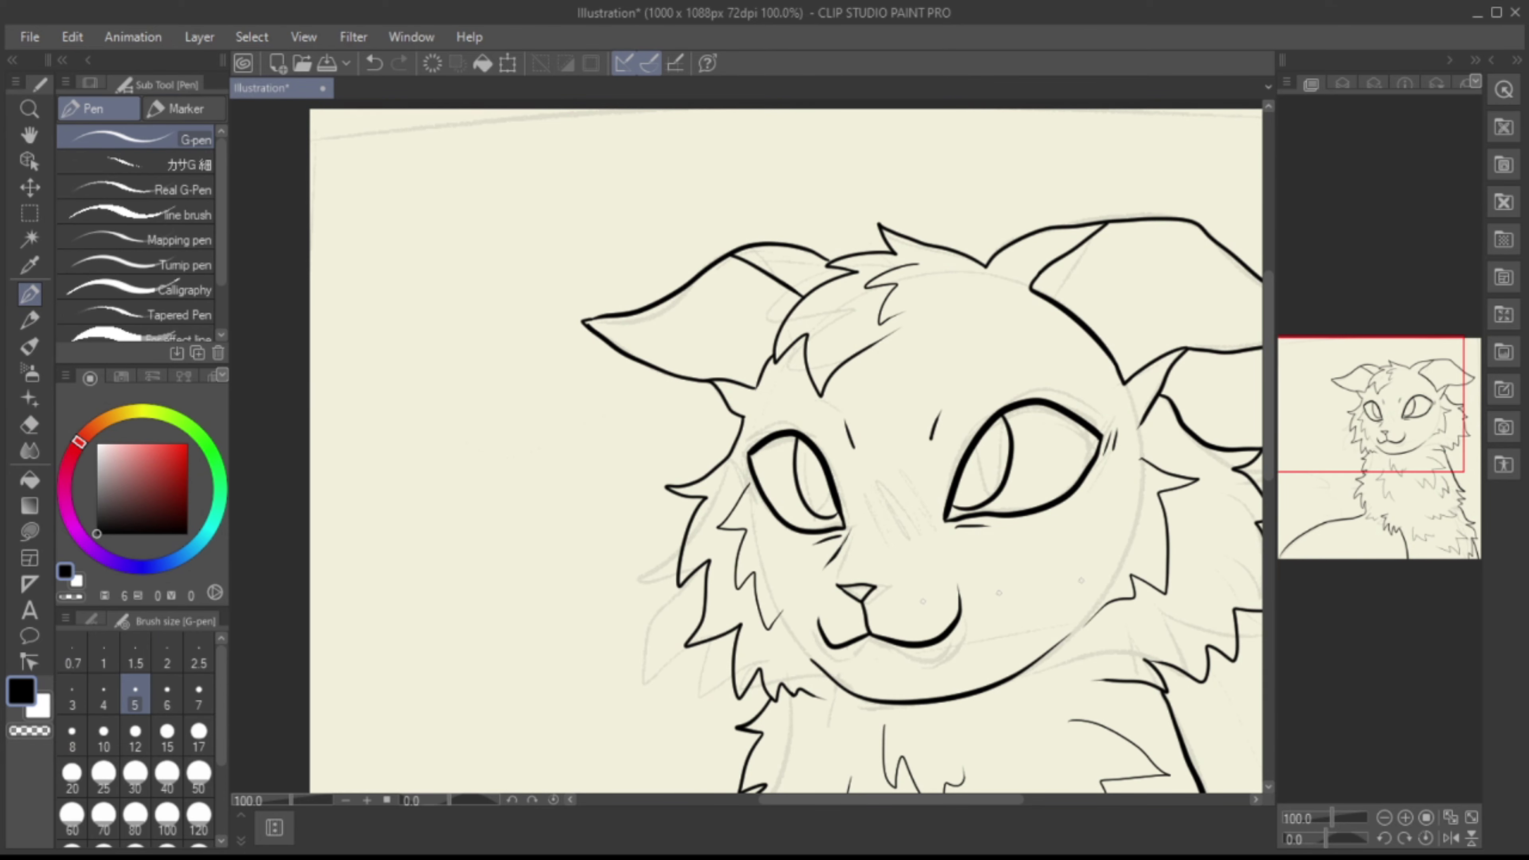
{"action": "left_click_drag", "start_coordinate": [735, 539], "coordinate": [428, 289]}
{"action": "left_click_drag", "start_coordinate": [718, 371], "coordinate": [899, 663]}
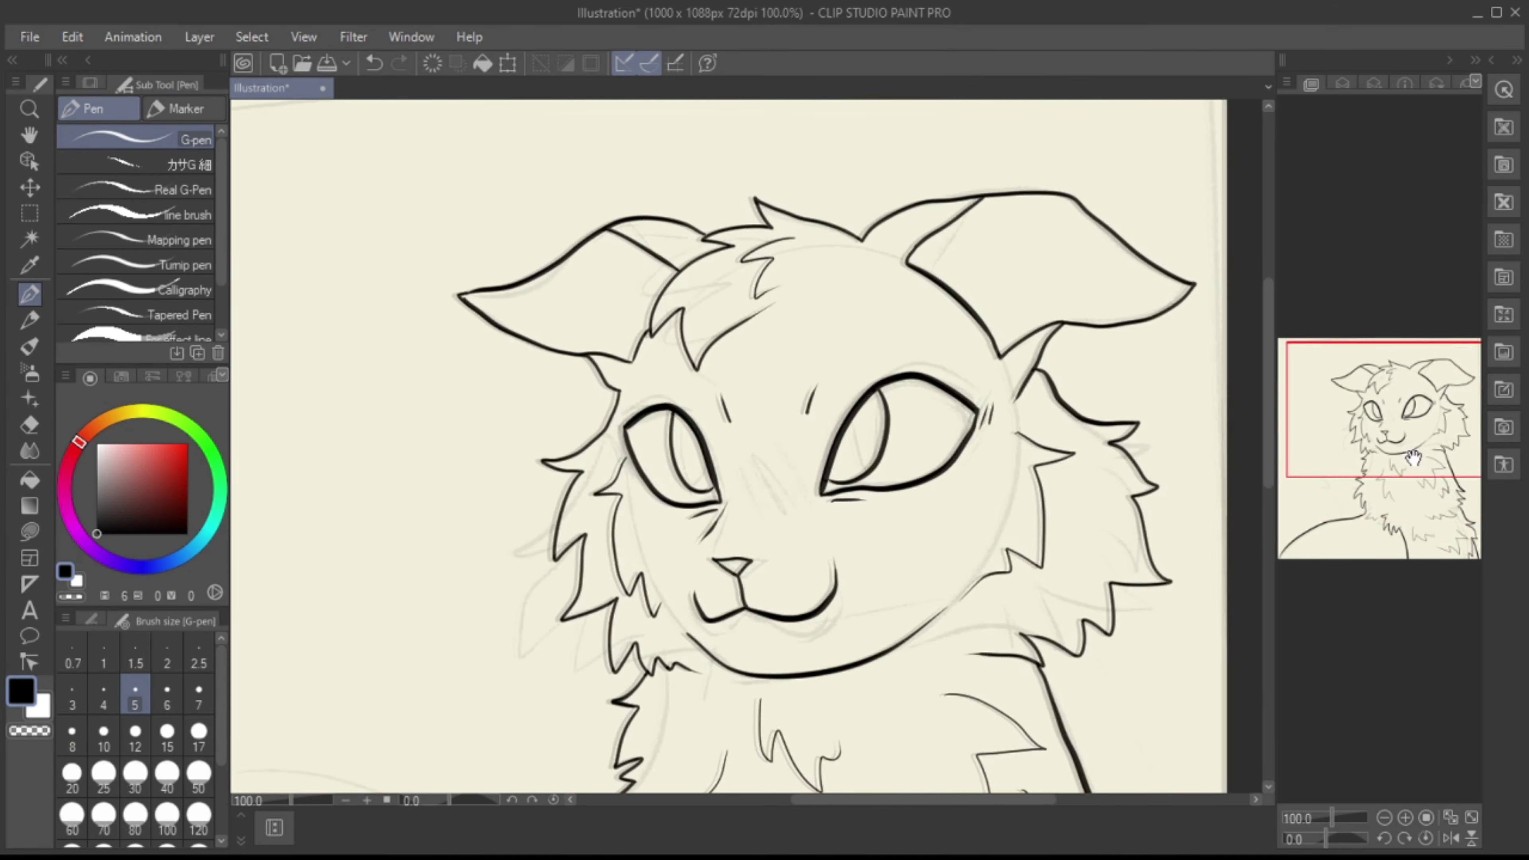
Step: Set the pen size to 8 and draw the inner-ear contours with jagged fur tufts in both folded ears
{"action": "left_click", "coordinate": [71, 735]}
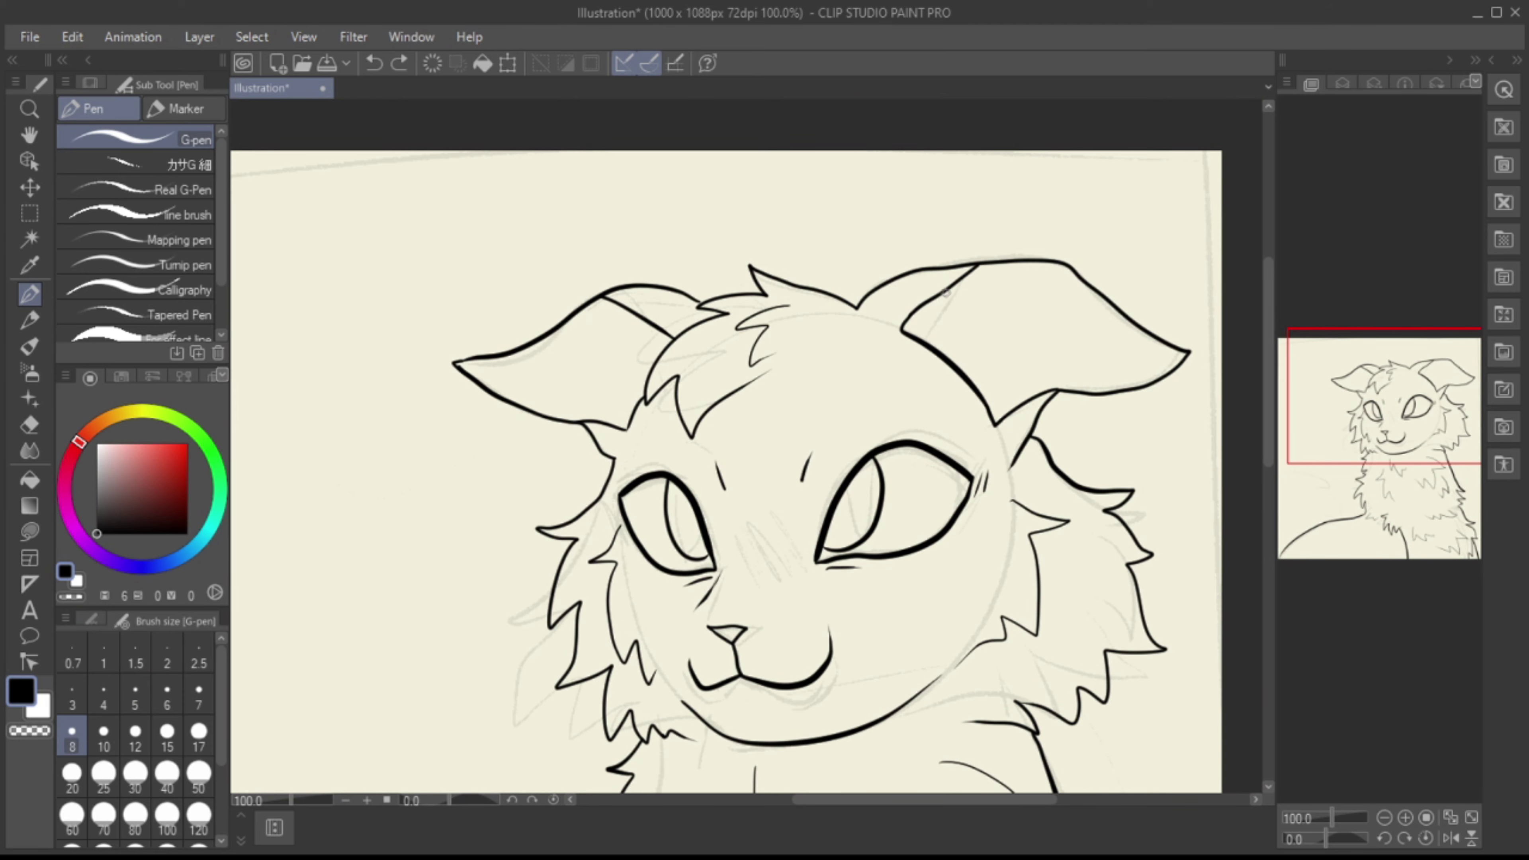
{"action": "mouse_move", "coordinate": [942, 285]}
{"action": "left_mouse_down"}
{"action": "mouse_move", "coordinate": [1056, 361]}
{"action": "mouse_move", "coordinate": [1048, 394]}
{"action": "left_mouse_up"}
{"action": "left_click_drag", "start_coordinate": [722, 482], "coordinate": [868, 462]}
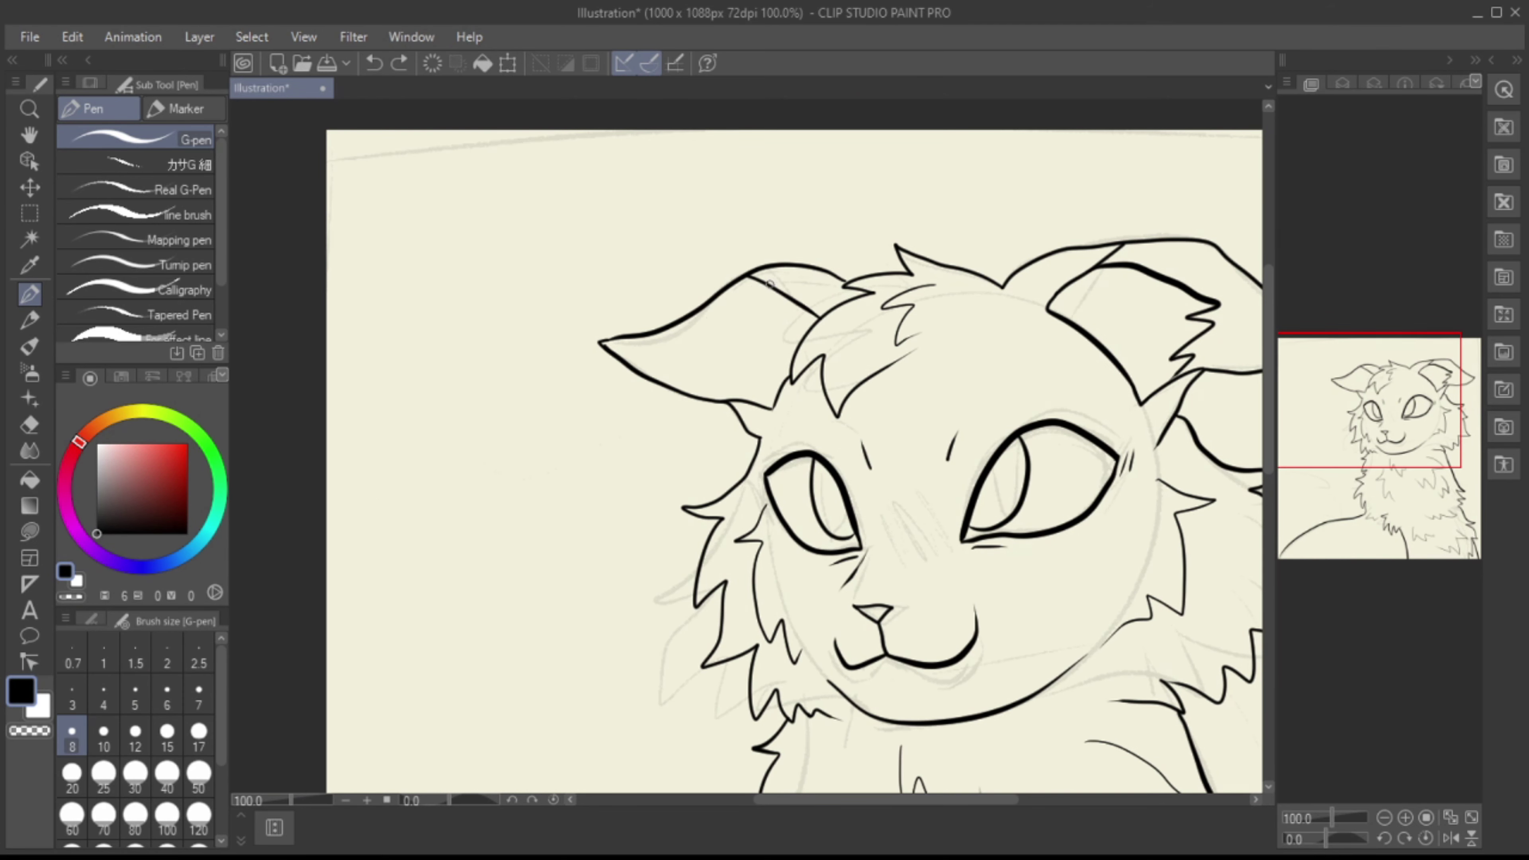
{"action": "left_click_drag", "start_coordinate": [770, 284], "coordinate": [735, 300]}
{"action": "key", "text": "e"}
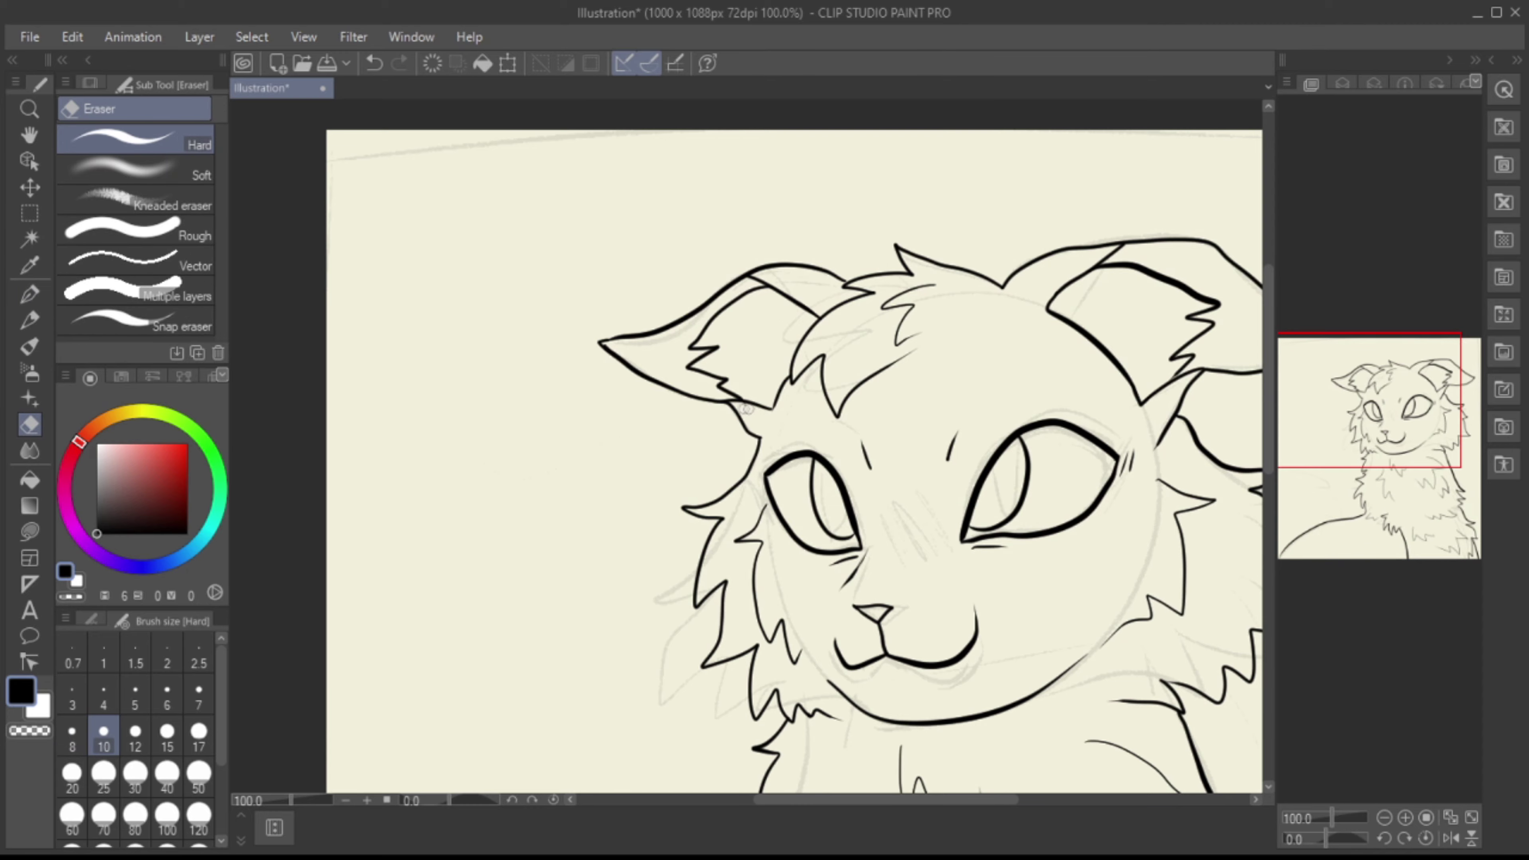
Step: Clean up line overlaps around the lower chest fur and the back edge of the body with the hard eraser
{"action": "left_click_drag", "start_coordinate": [1422, 403], "coordinate": [1424, 524]}
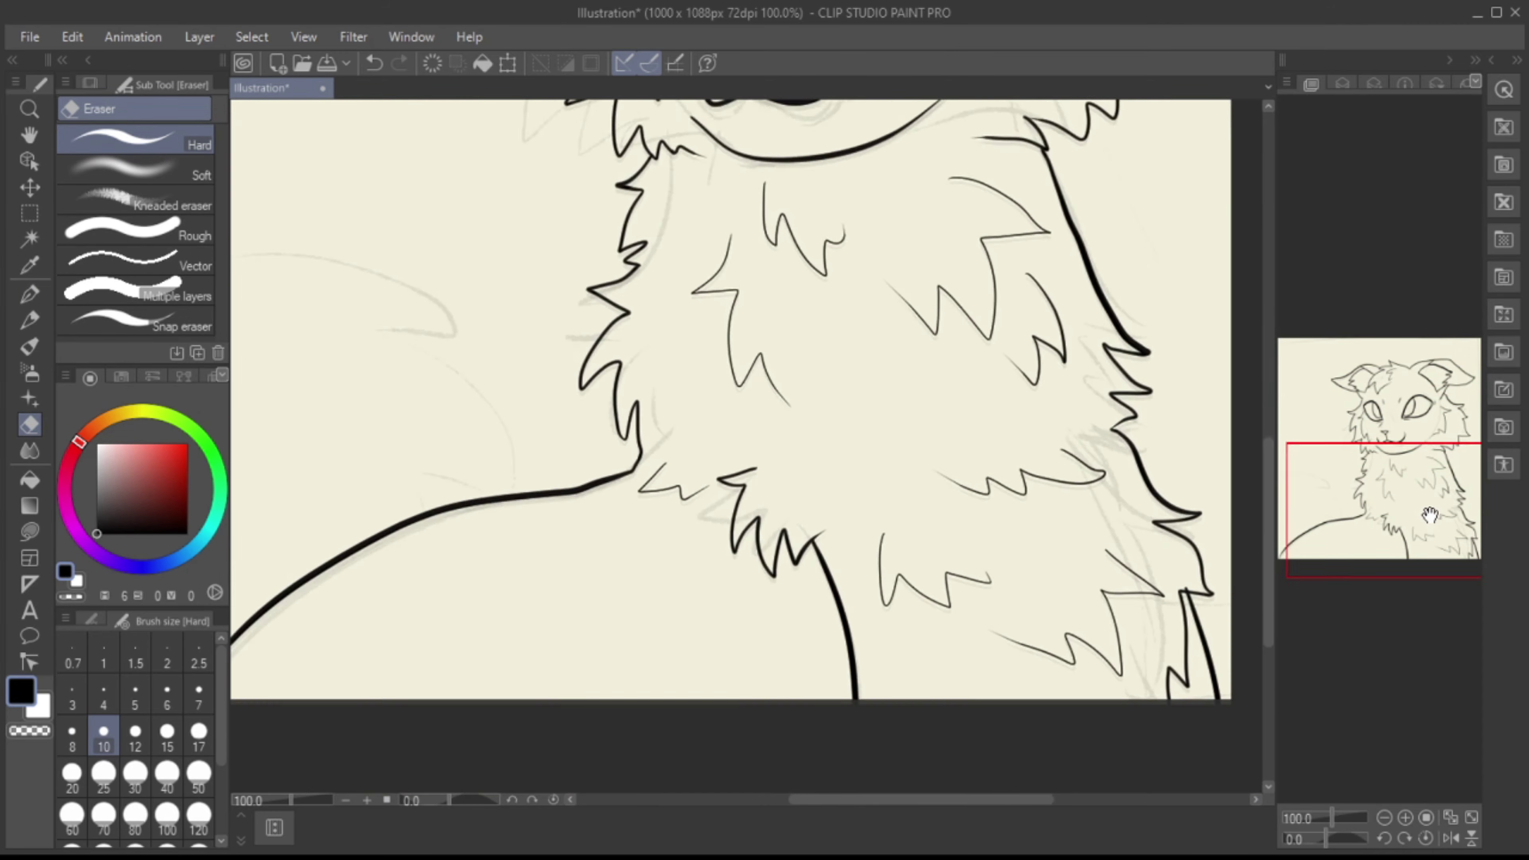
{"action": "left_click_drag", "start_coordinate": [847, 503], "coordinate": [775, 544]}
{"action": "left_click_drag", "start_coordinate": [1135, 596], "coordinate": [1134, 503]}
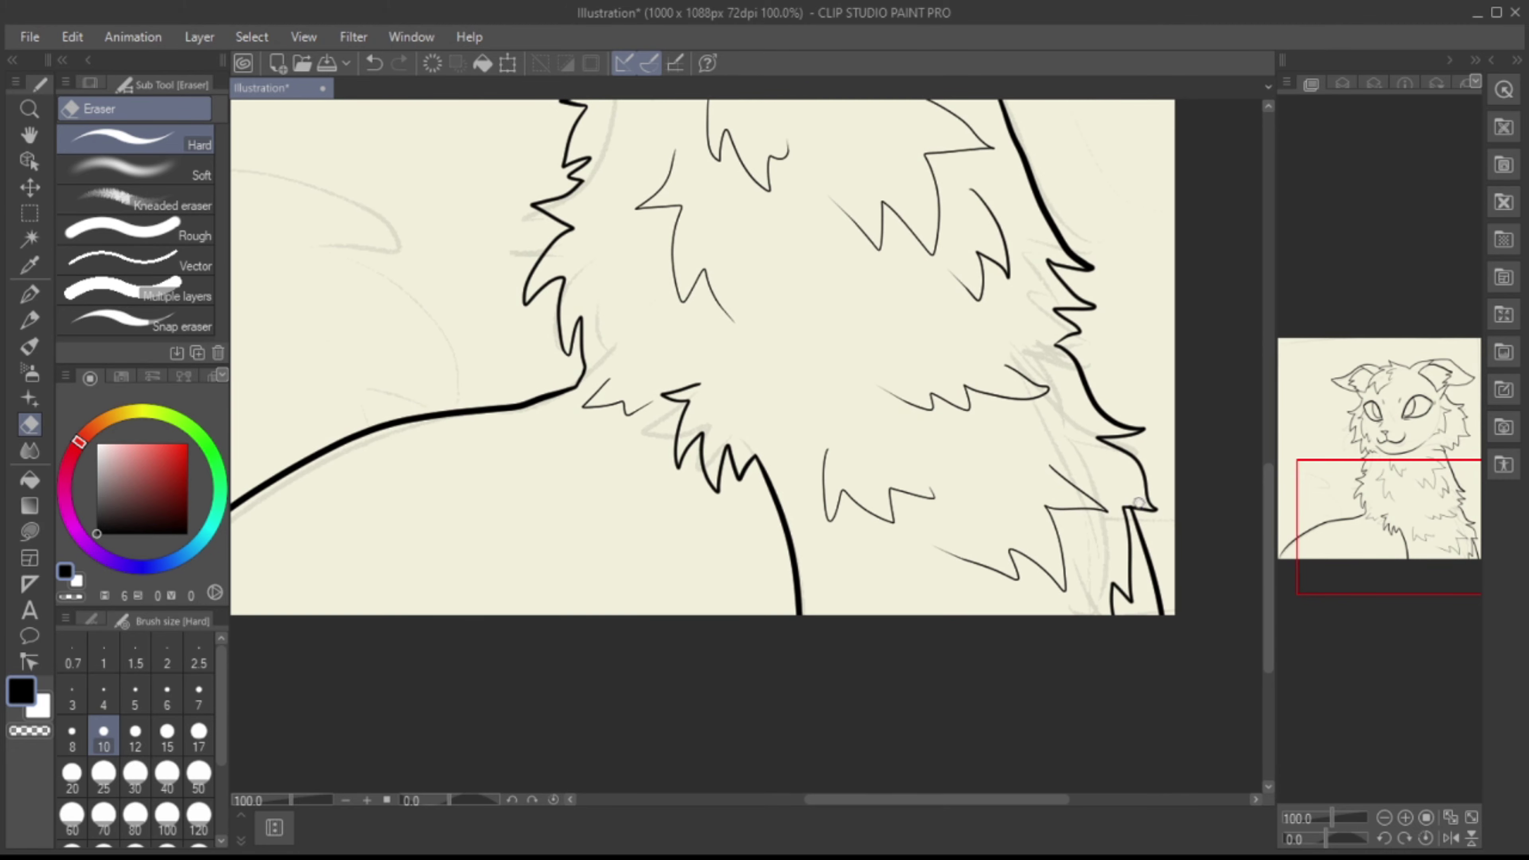
{"action": "mouse_move", "coordinate": [1367, 542]}
{"action": "left_mouse_down"}
{"action": "mouse_move", "coordinate": [1382, 463]}
{"action": "mouse_move", "coordinate": [1351, 495]}
{"action": "mouse_move", "coordinate": [1352, 479]}
{"action": "left_mouse_up"}
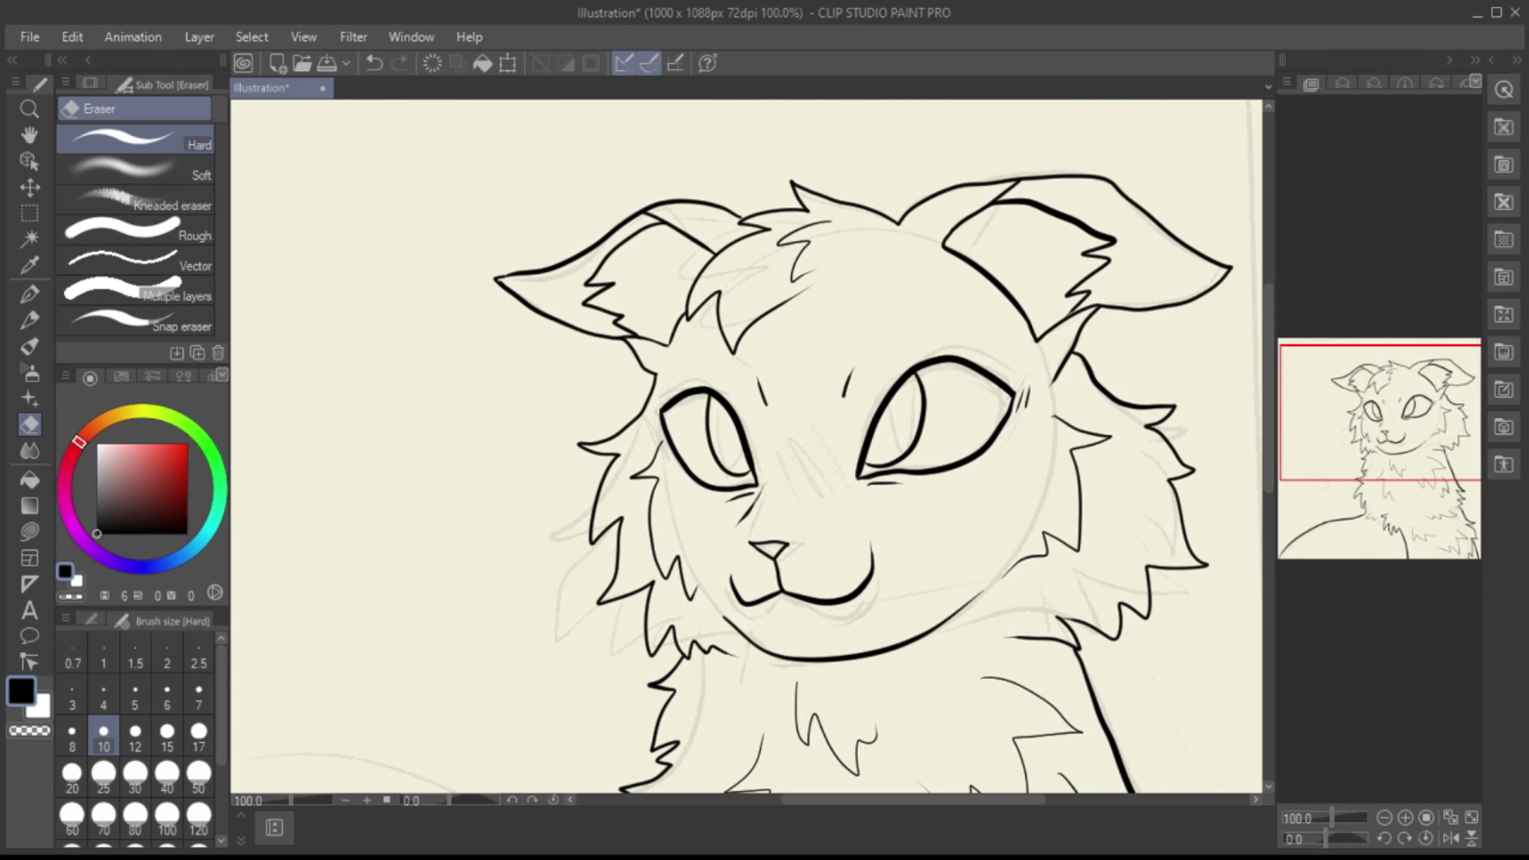
Step: Draw curved inner pupils in both eyes, and add short vertical lines across the nose bridge with the pen at size 5
{"action": "key", "text": "p"}
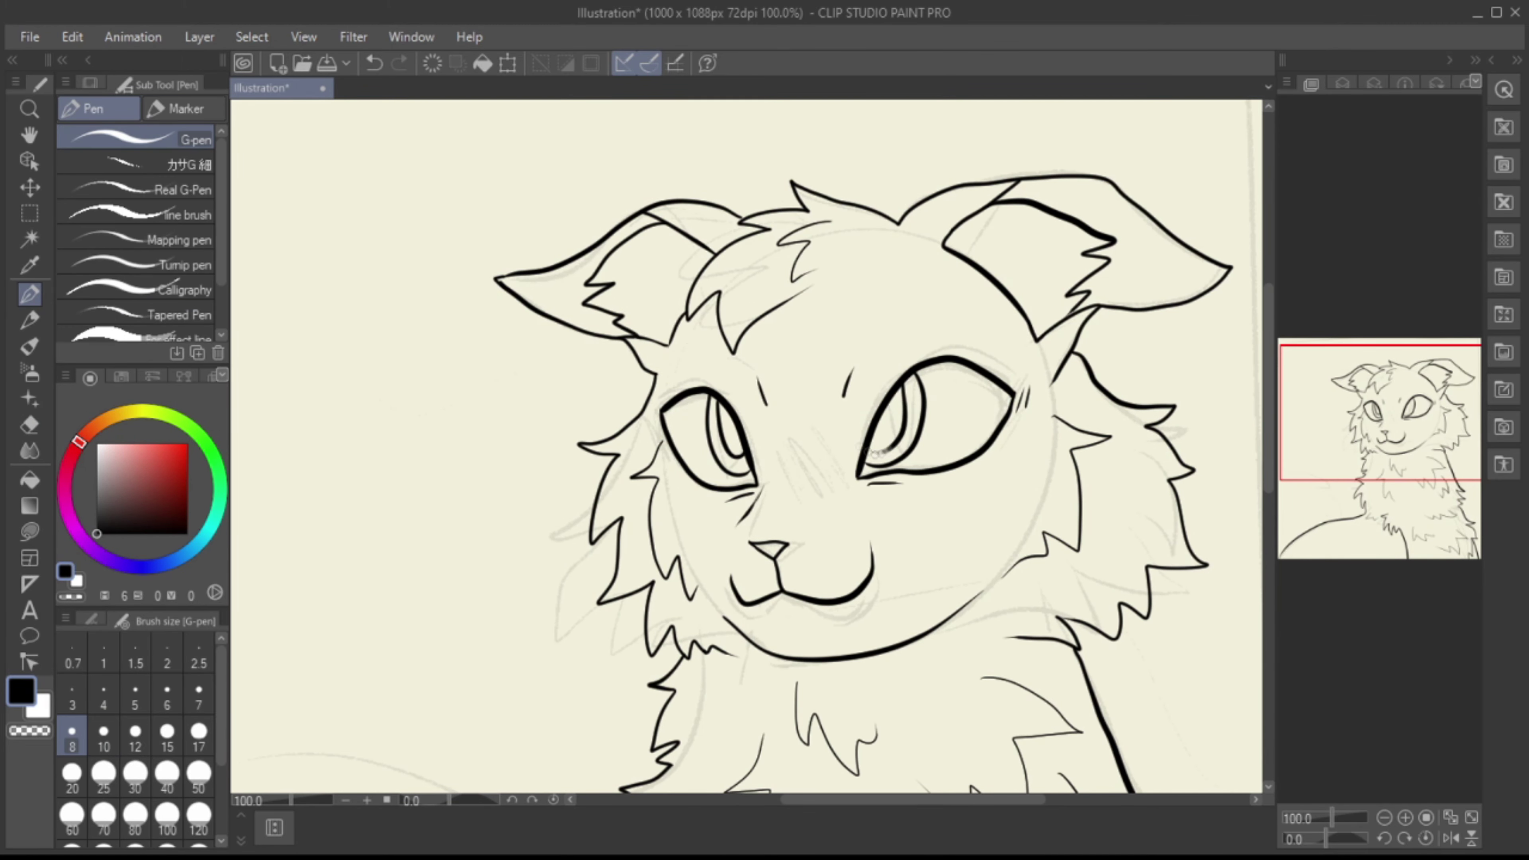
{"action": "left_click_drag", "start_coordinate": [876, 452], "coordinate": [1027, 289]}
{"action": "key", "text": "bracketleft"}
{"action": "key", "text": "bracketleft"}
{"action": "key", "text": "bracketleft"}
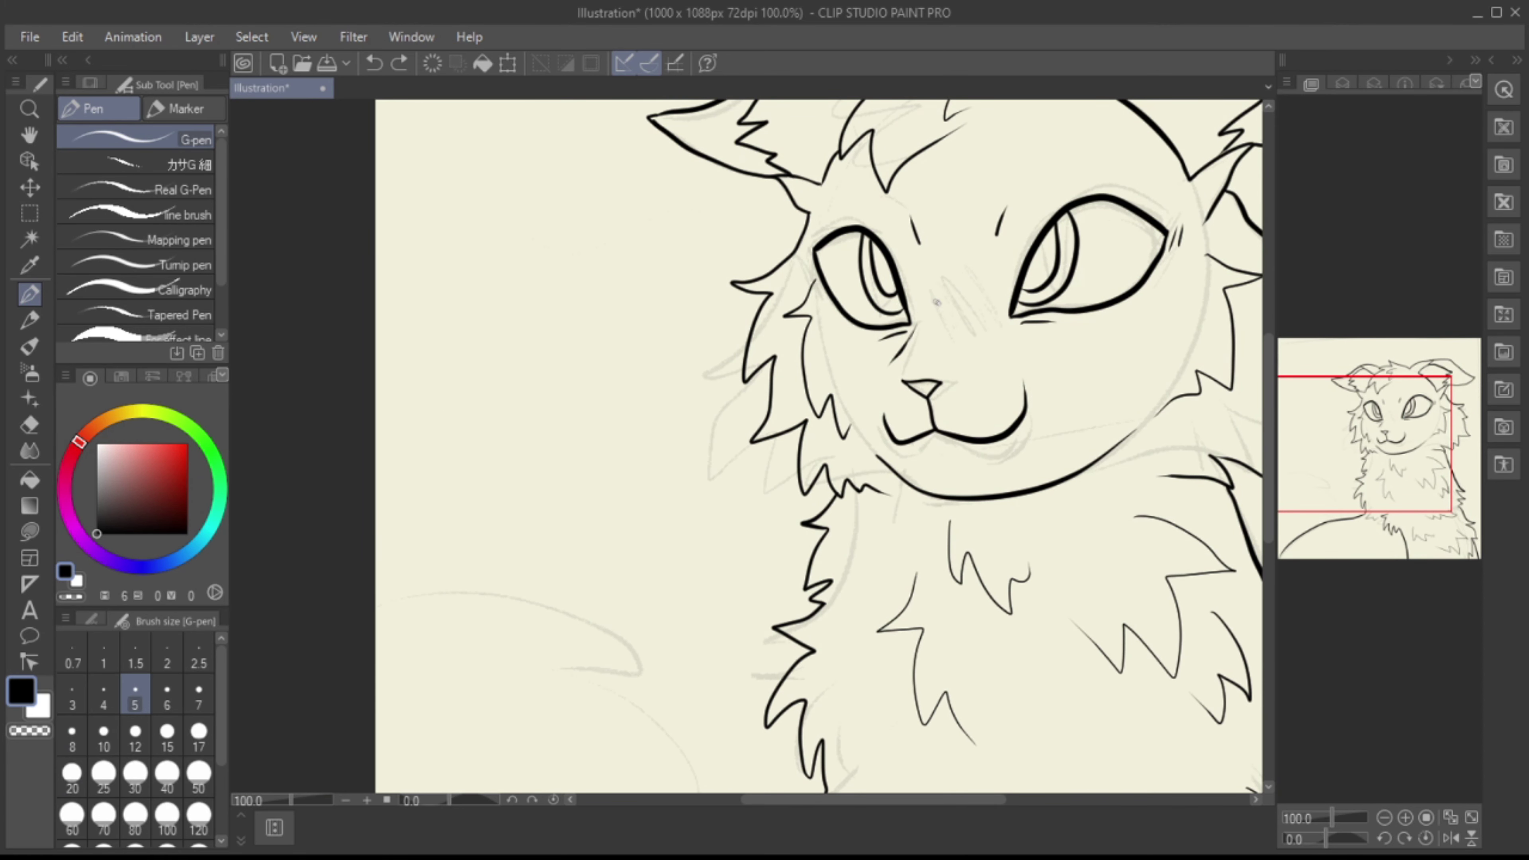
{"action": "left_click_drag", "start_coordinate": [966, 273], "coordinate": [968, 321]}
{"action": "left_click_drag", "start_coordinate": [1364, 445], "coordinate": [1398, 385]}
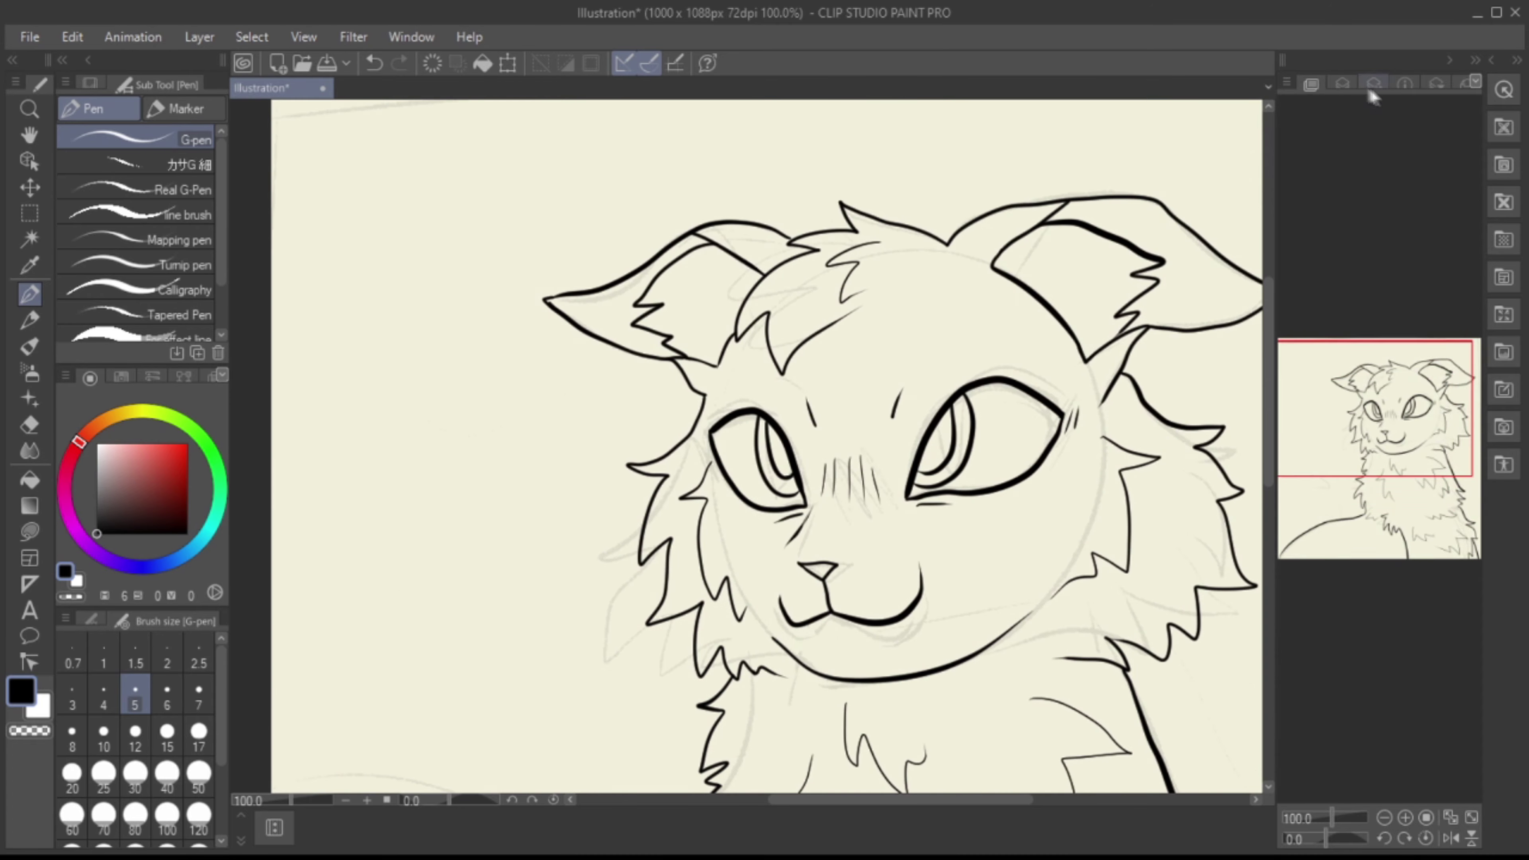
Step: Clear the sketch from Layer 1, then make the layer visible at 100% opacity
{"action": "left_click", "coordinate": [1343, 83]}
{"action": "left_click", "coordinate": [1288, 230]}
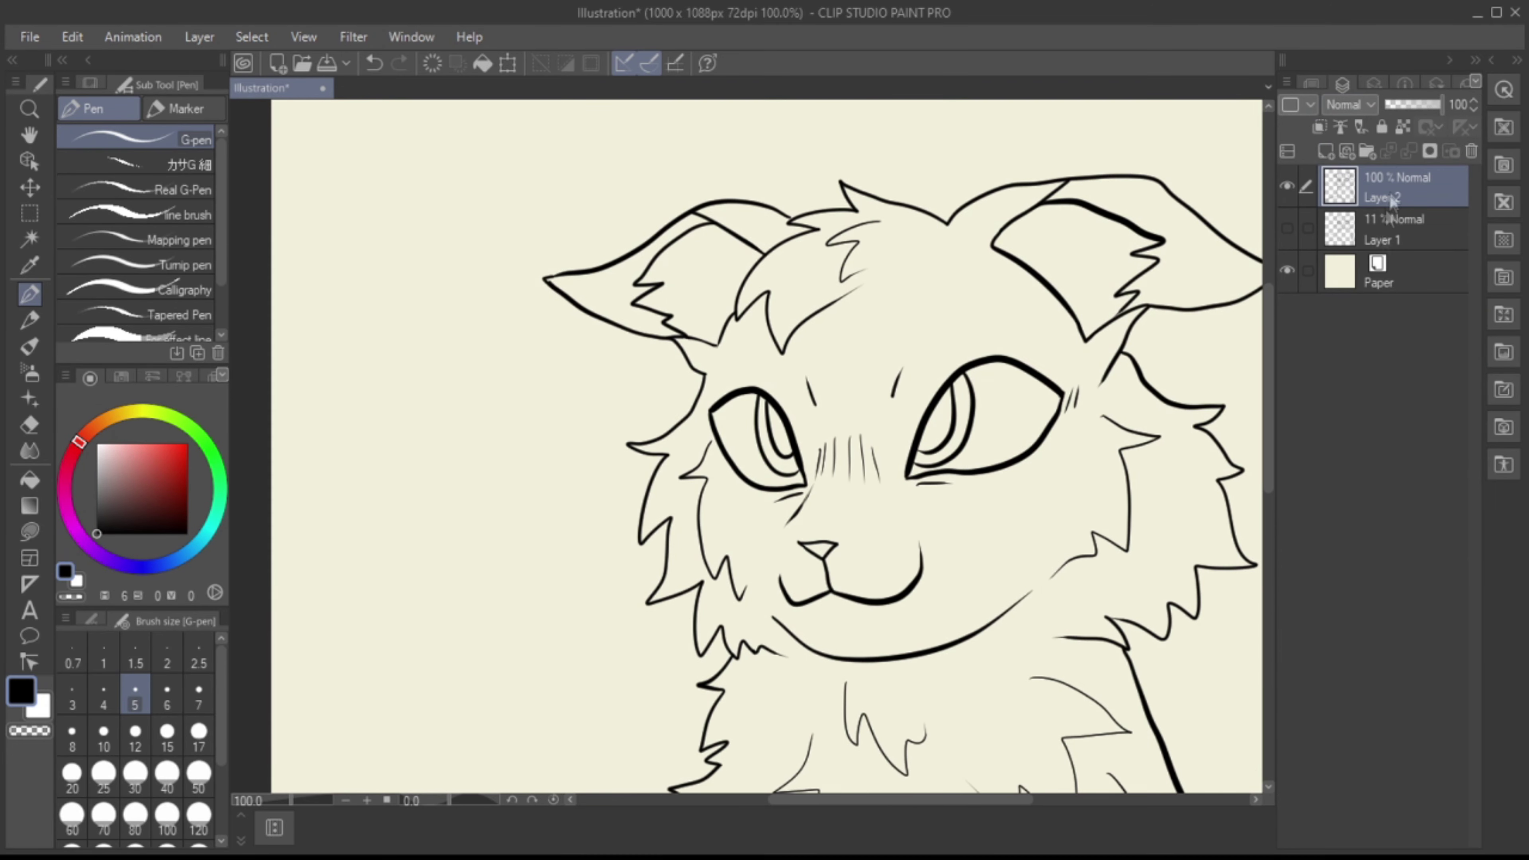
{"action": "left_click", "coordinate": [1391, 232]}
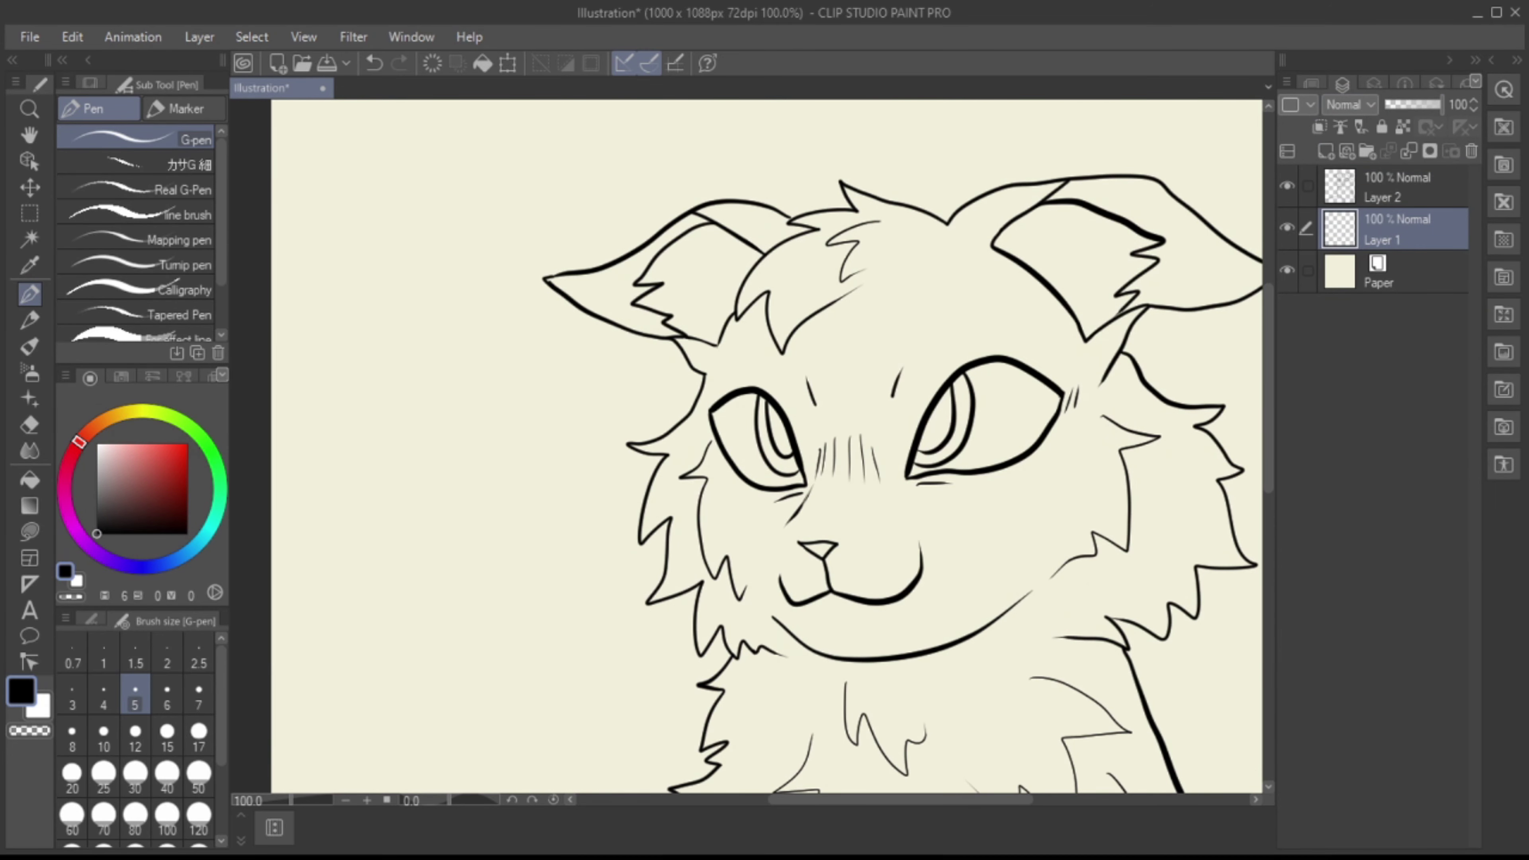
{"action": "left_click", "coordinate": [1312, 84]}
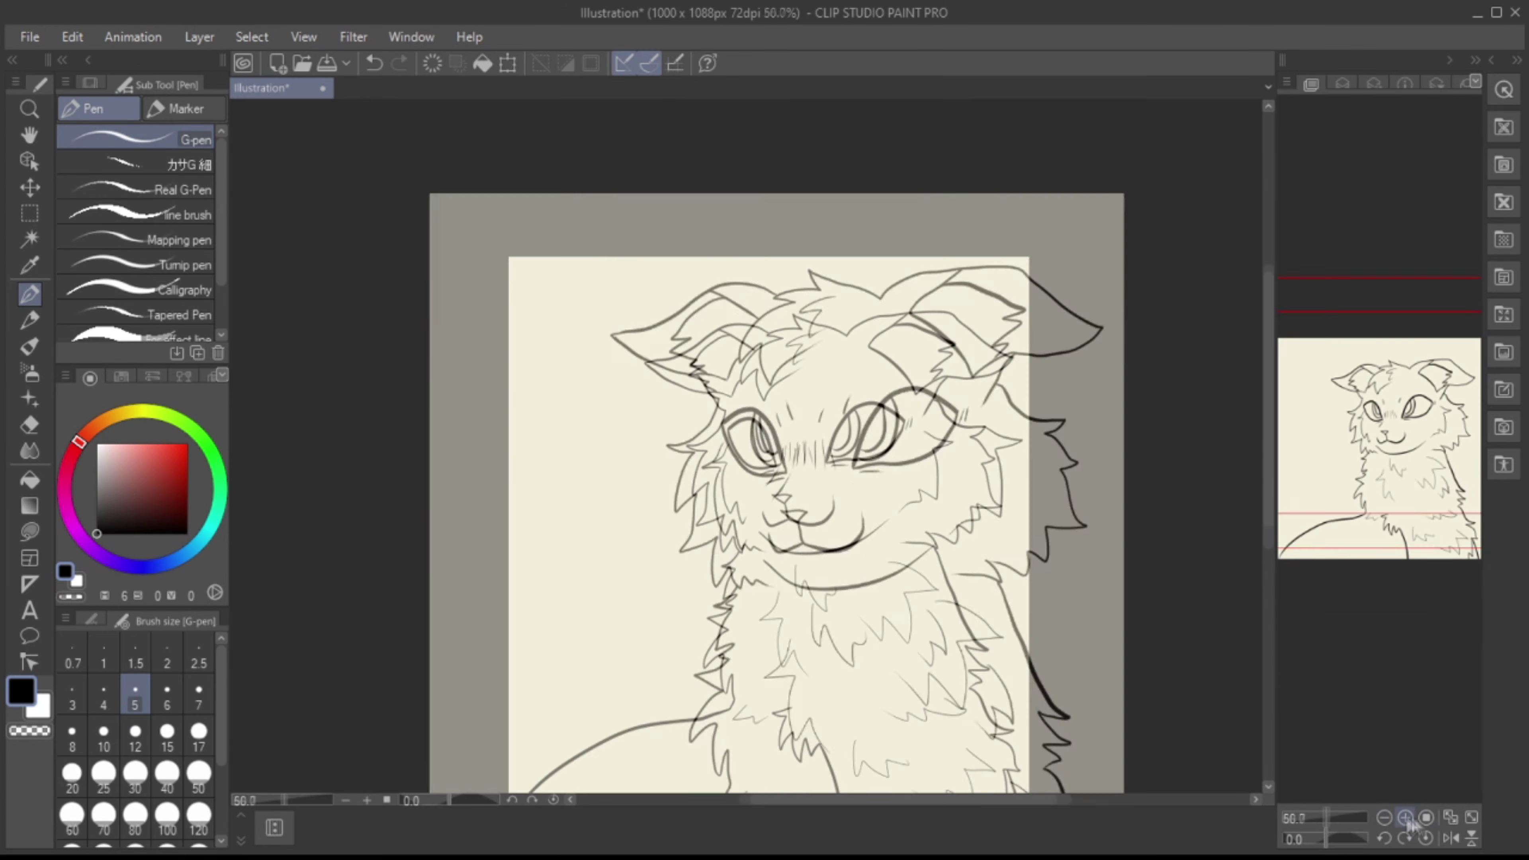
Step: Clean up and rework the fur lines where the smaller ear's cheek meets the neck, undoing unwanted strokes
{"action": "key", "text": "e"}
{"action": "key", "text": "F7"}
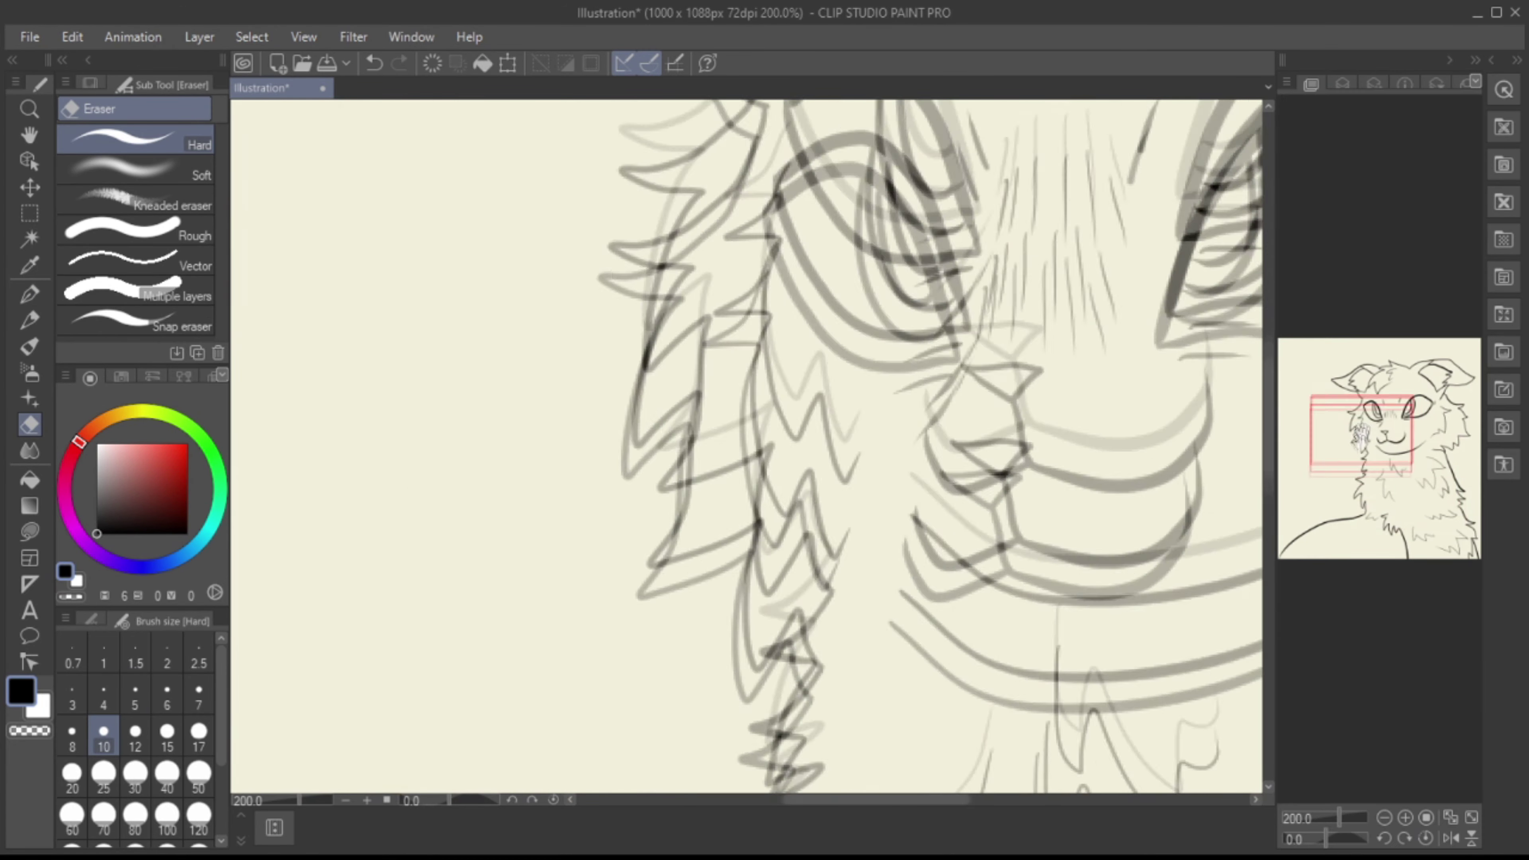
{"action": "key", "text": "ctrl+z"}
{"action": "left_click_drag", "start_coordinate": [915, 458], "coordinate": [884, 540]}
{"action": "key", "text": "ctrl+z"}
{"action": "key", "text": "ctrl+z"}
{"action": "left_click", "coordinate": [1386, 819]}
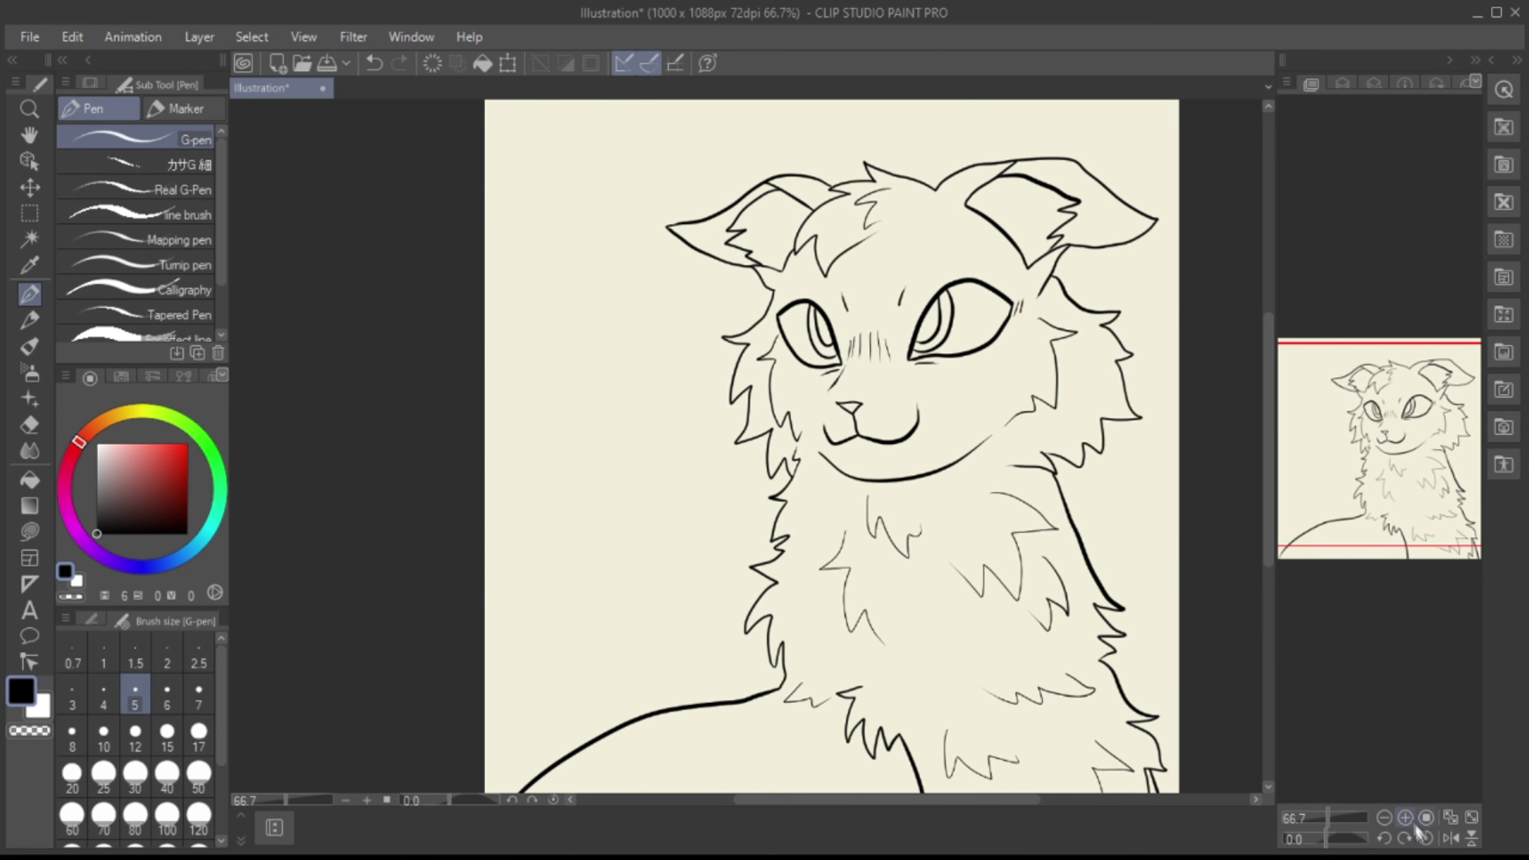
Step: Erase the line ends where the larger ear's cheek meets the neck and redraw the join as jagged fur
{"action": "left_click", "coordinate": [1407, 819]}
{"action": "key", "text": "e"}
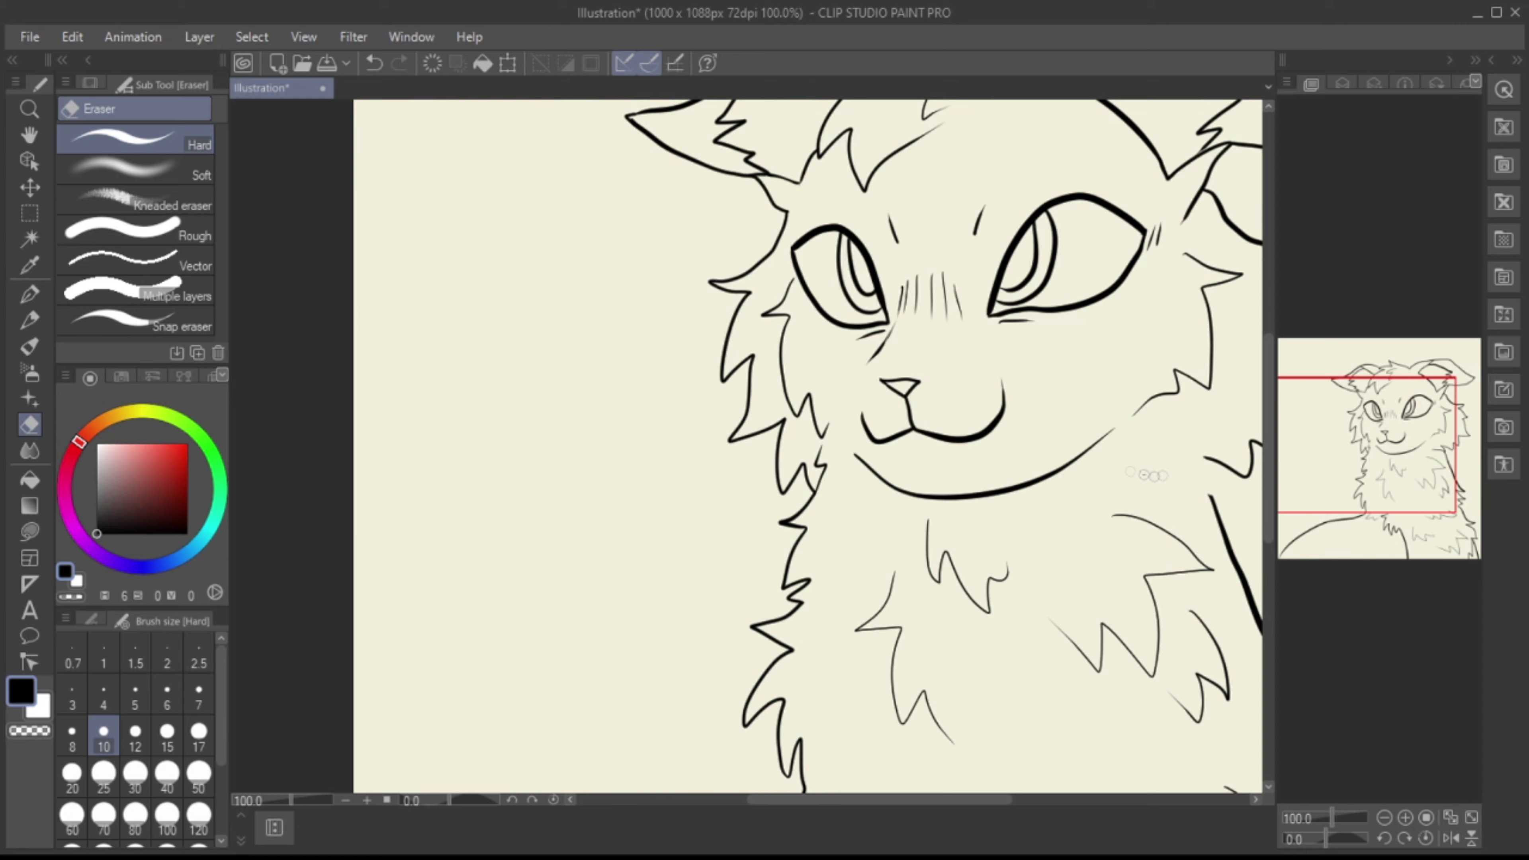
{"action": "left_click_drag", "start_coordinate": [1147, 476], "coordinate": [803, 408]}
{"action": "left_click_drag", "start_coordinate": [831, 461], "coordinate": [840, 479]}
{"action": "key", "text": "p"}
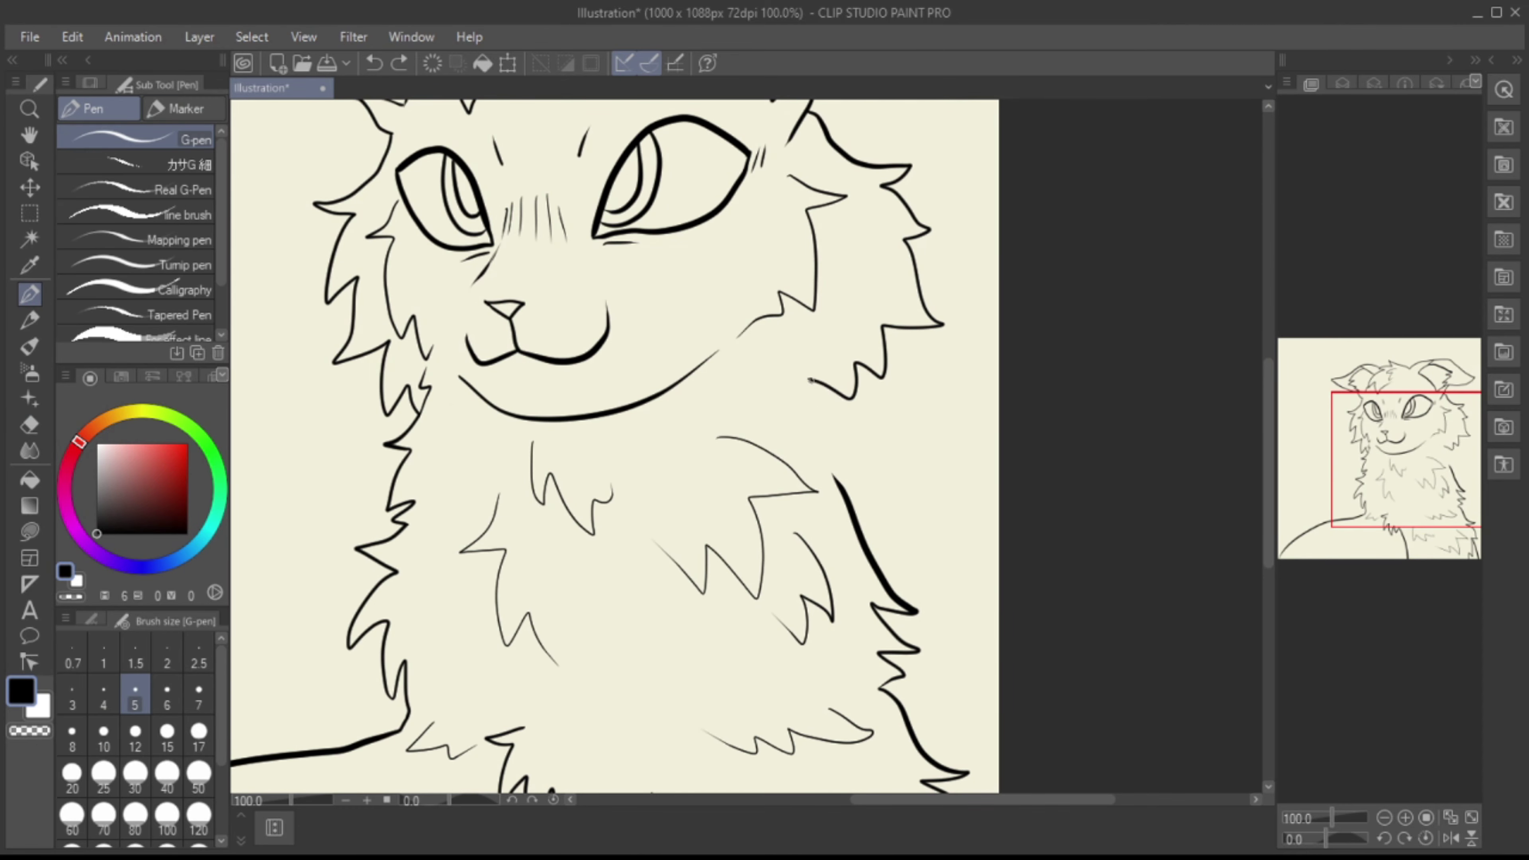
{"action": "mouse_move", "coordinate": [1451, 459]}
{"action": "left_mouse_down"}
{"action": "mouse_move", "coordinate": [1423, 493]}
{"action": "mouse_move", "coordinate": [1416, 433]}
{"action": "left_mouse_up"}
Step: Open the coloured cat reference as a new canvas, sample its light beige fur, and return to the line art
{"action": "left_click", "coordinate": [1343, 83]}
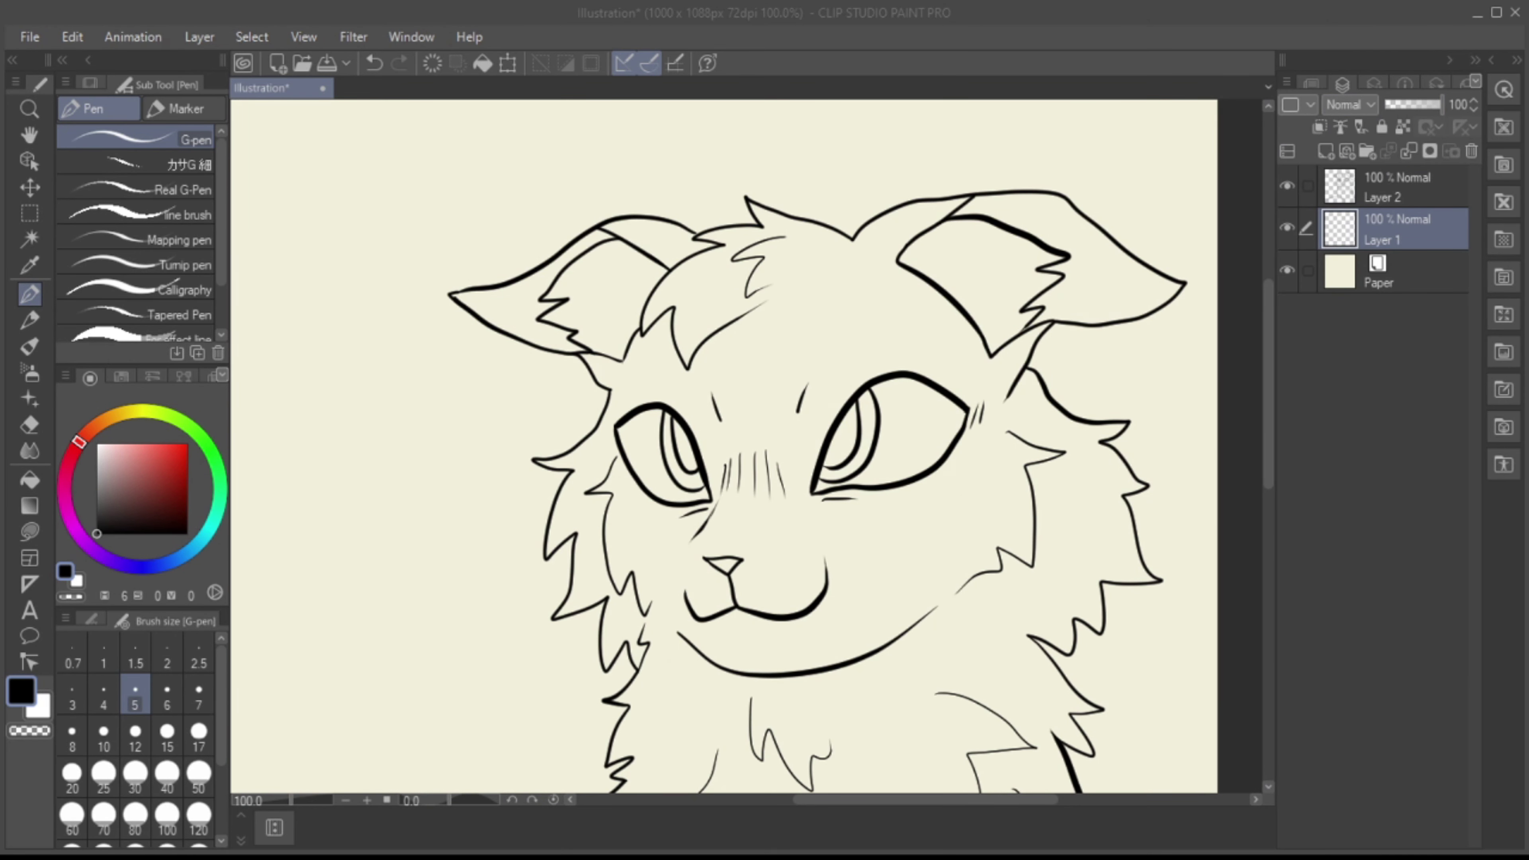
{"action": "left_click_drag", "start_coordinate": [73, 36], "coordinate": [263, 97]}
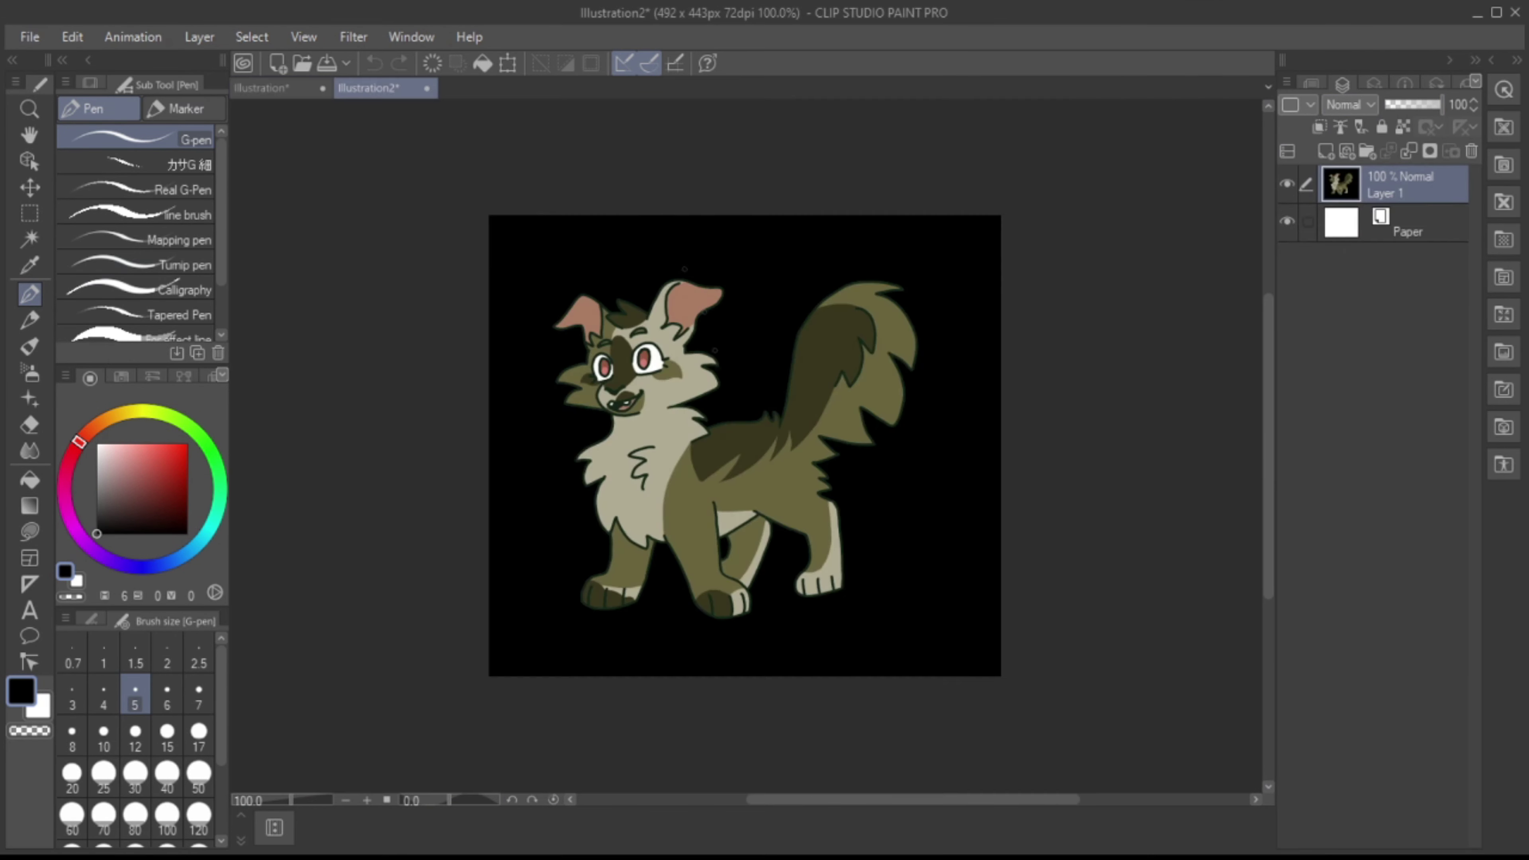
{"action": "left_click", "coordinate": [658, 413], "text": "alt"}
{"action": "left_click", "coordinate": [263, 89]}
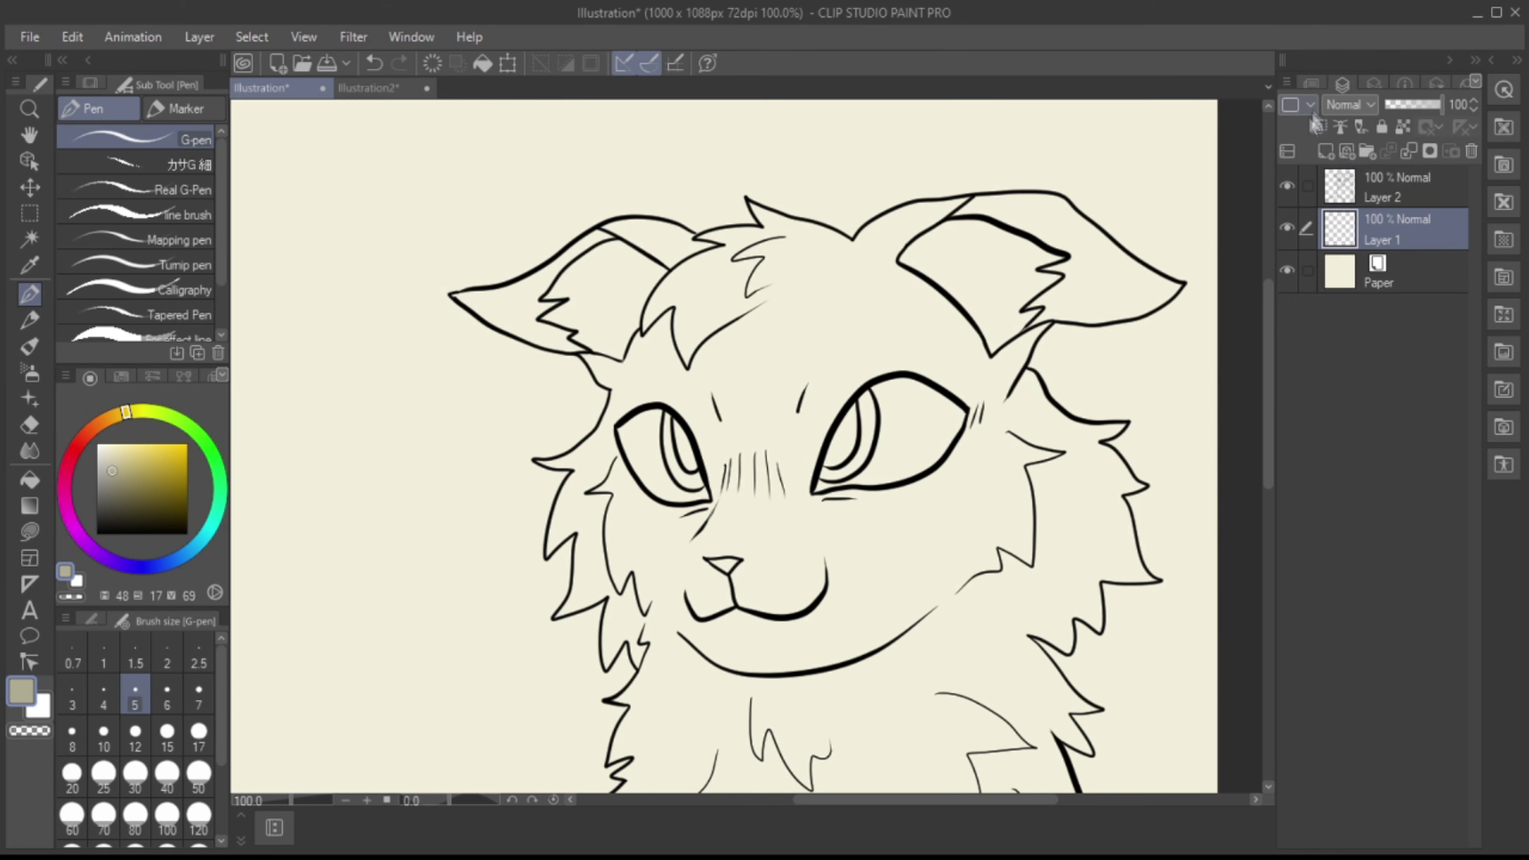
Step: Fill the whole cat on Layer 1 with the sampled beige, using the fill that refers to other layers
{"action": "left_click", "coordinate": [1311, 84]}
{"action": "left_click", "coordinate": [1383, 818]}
{"action": "left_click", "coordinate": [1384, 818]}
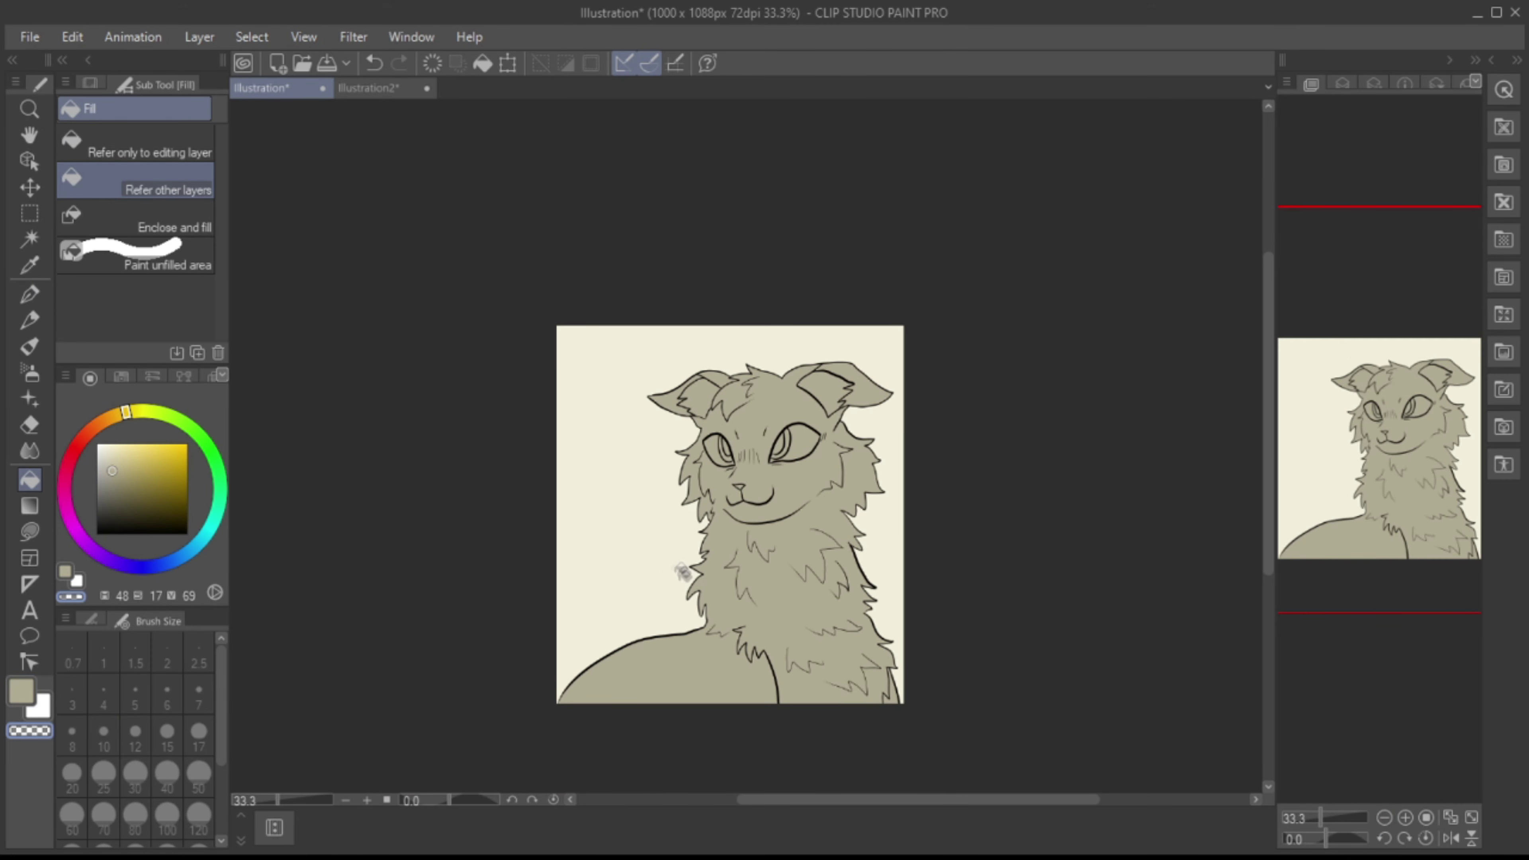
Step: Sample the olive body colour from the reference and place the reference canvas beside the line art
{"action": "left_click", "coordinate": [1342, 85]}
{"action": "left_click", "coordinate": [376, 88]}
{"action": "left_click", "coordinate": [753, 487], "text": "alt"}
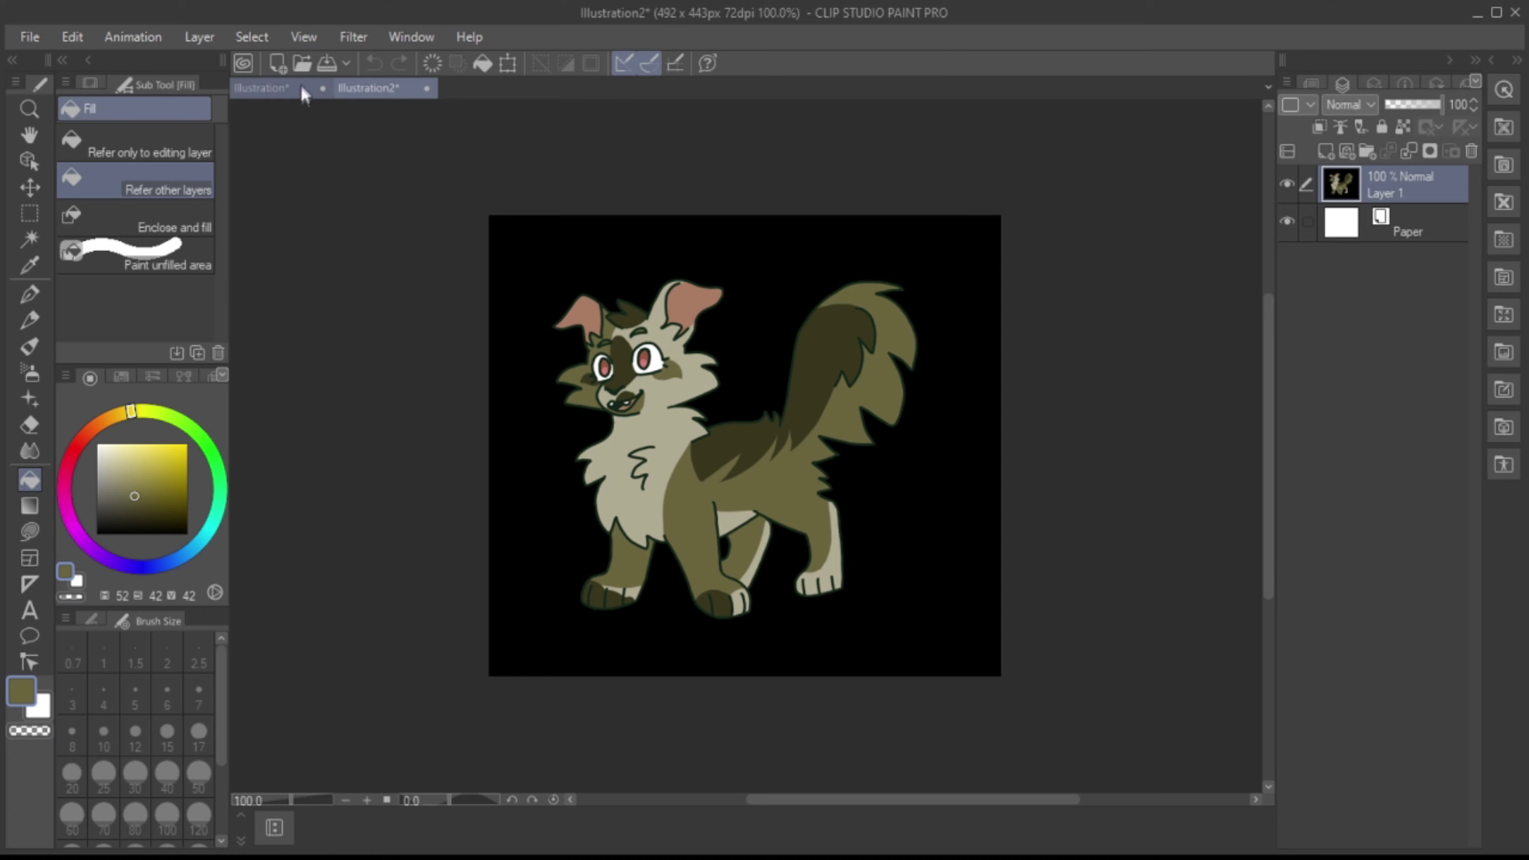
{"action": "left_click", "coordinate": [280, 88]}
{"action": "left_click", "coordinate": [1311, 83]}
{"action": "left_click", "coordinate": [1427, 818]}
{"action": "left_click_drag", "start_coordinate": [380, 88], "coordinate": [1253, 325]}
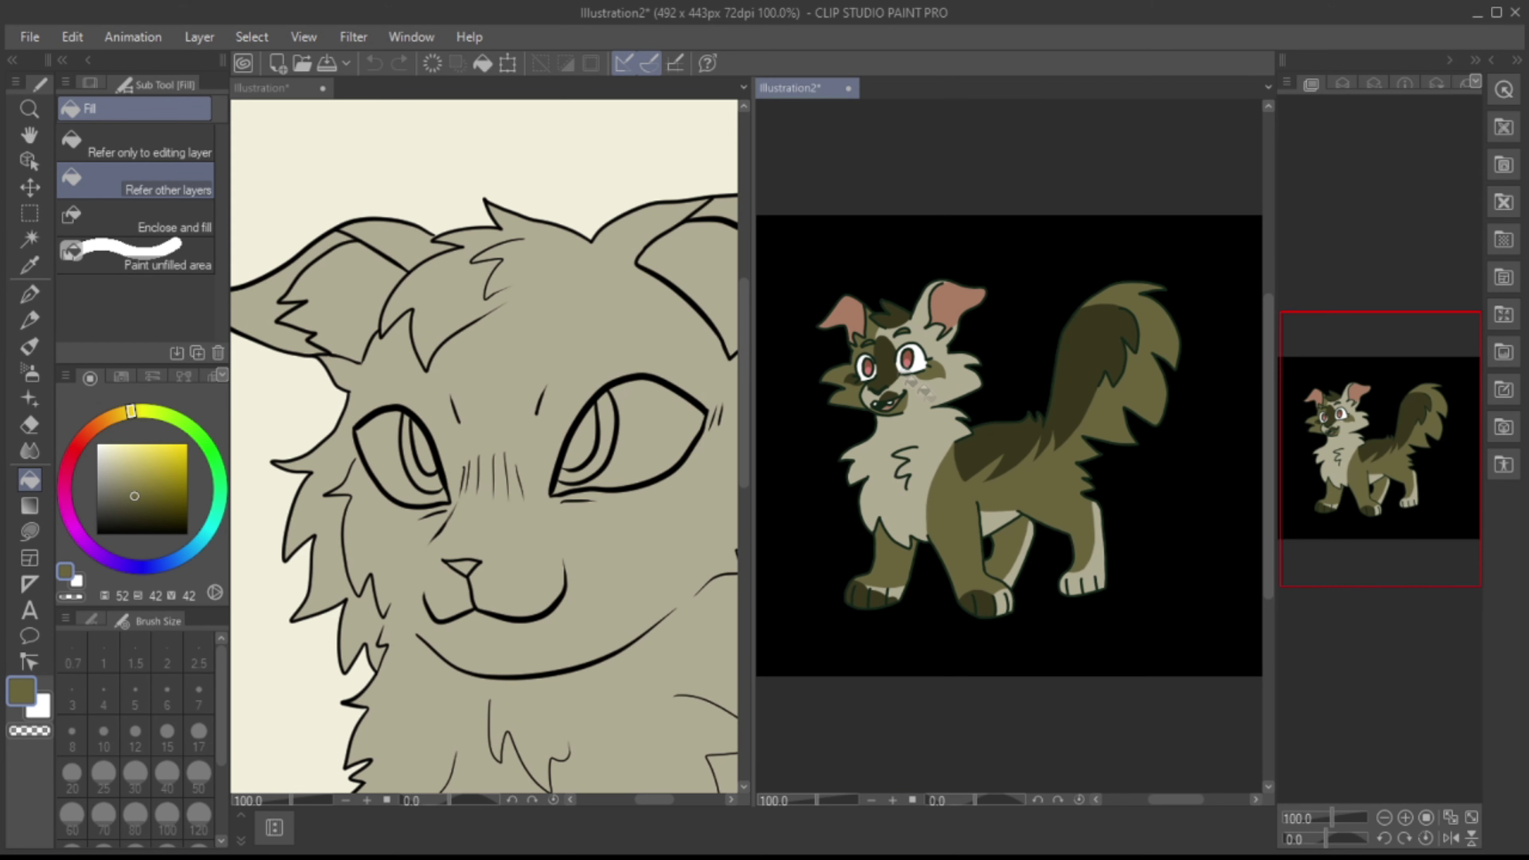
Step: Add Layer 3 clipped to Layer 1 and outline an olive face patch from the forehead past the muzzle to the chin
{"action": "left_click", "coordinate": [28, 296]}
{"action": "left_click", "coordinate": [553, 336]}
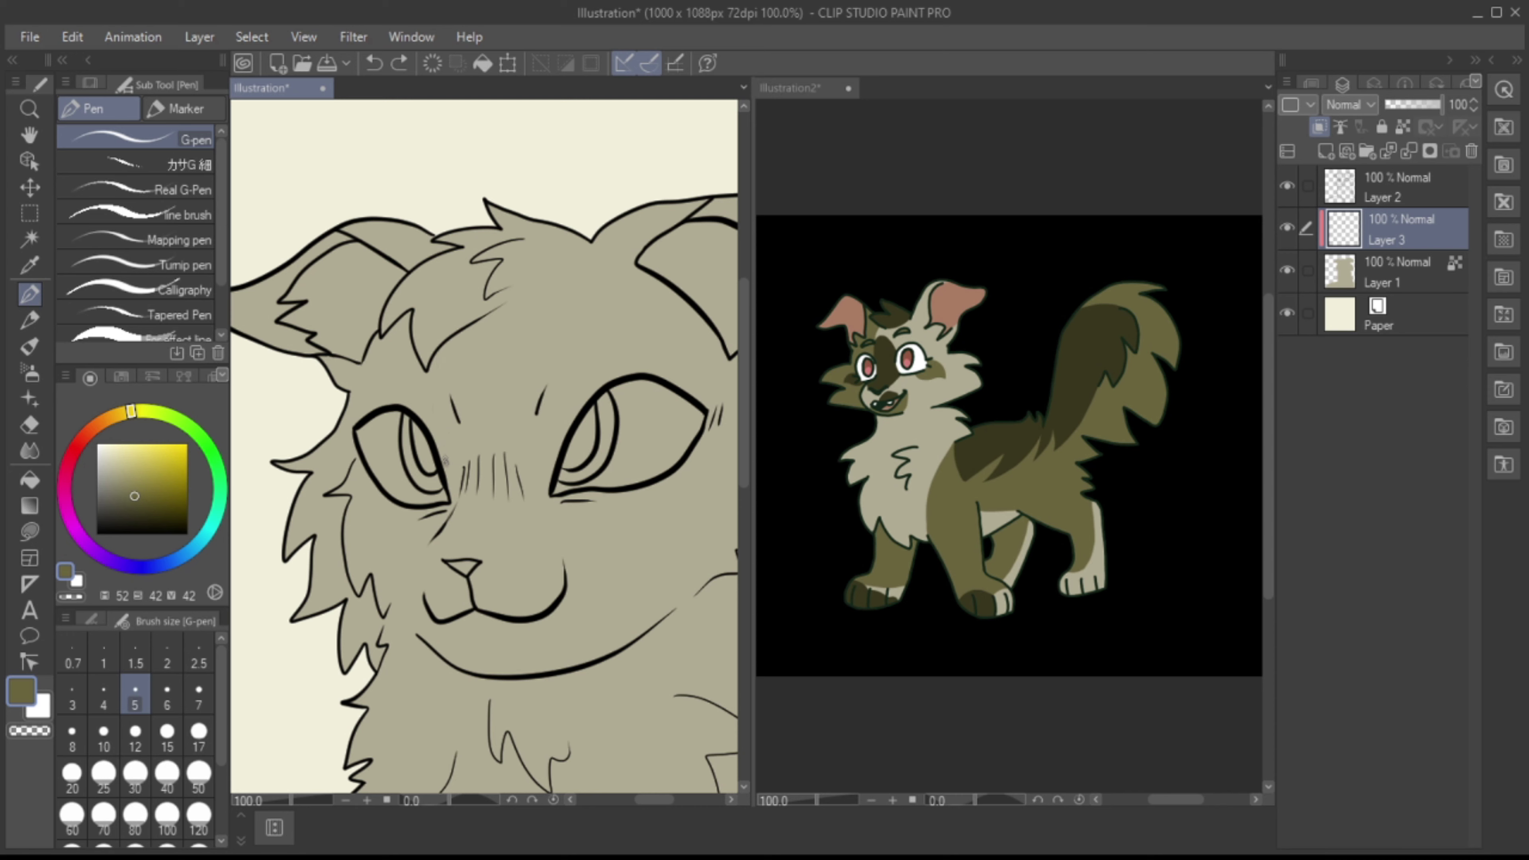
{"action": "mouse_move", "coordinate": [445, 461]}
{"action": "left_mouse_down"}
{"action": "mouse_move", "coordinate": [452, 338]}
{"action": "mouse_move", "coordinate": [434, 443]}
{"action": "left_mouse_up"}
{"action": "key", "text": "ctrl+z"}
{"action": "key", "text": "g"}
{"action": "key", "text": "b"}
{"action": "key", "text": "b"}
{"action": "key", "text": "p"}
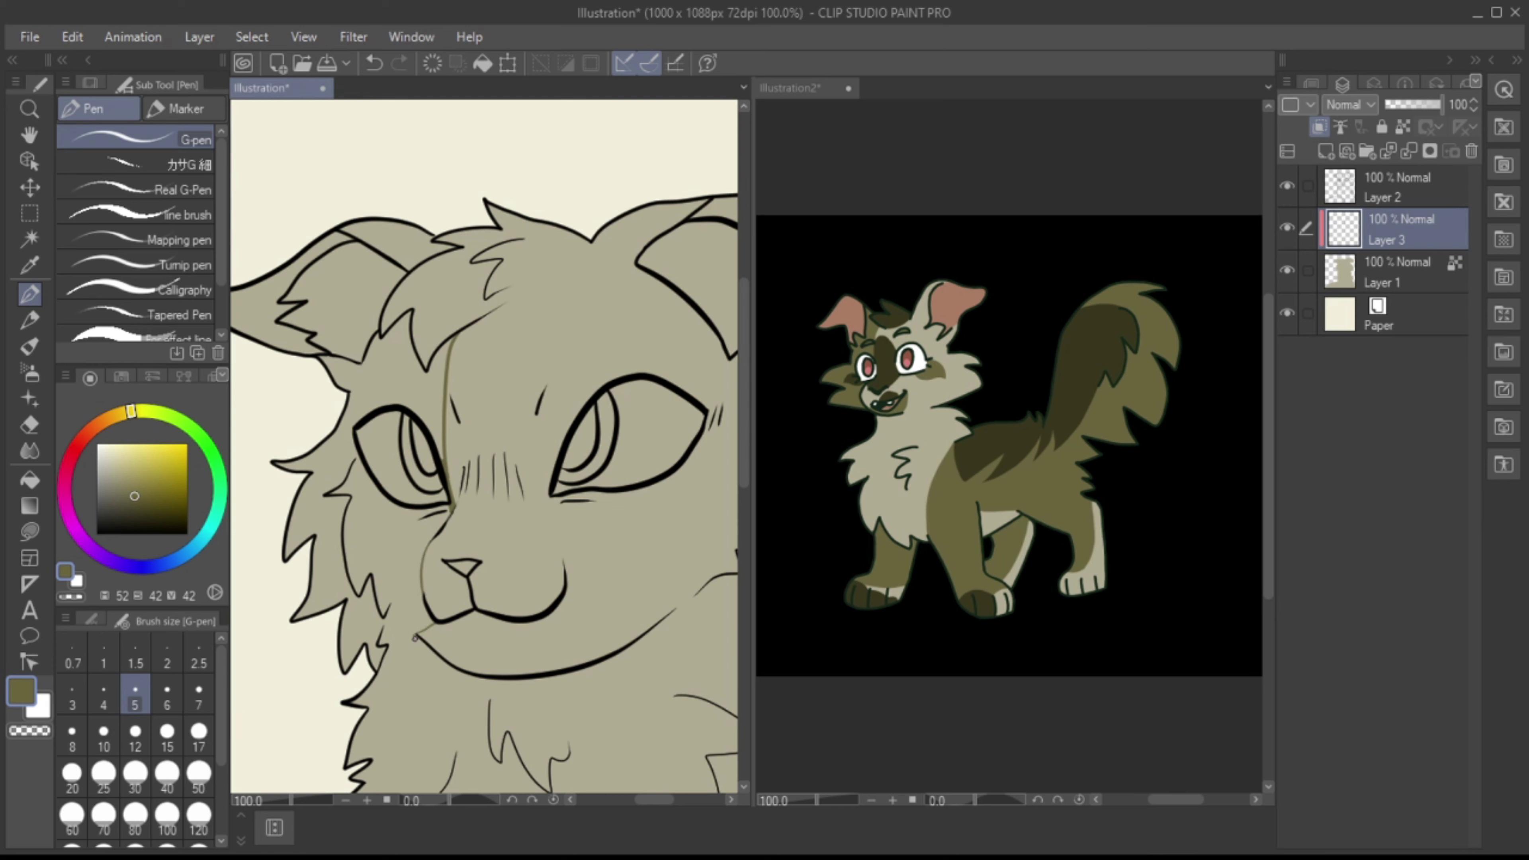
Step: Fill the outlined face patch and the outer part of the smaller ear with olive
{"action": "key", "text": "g"}
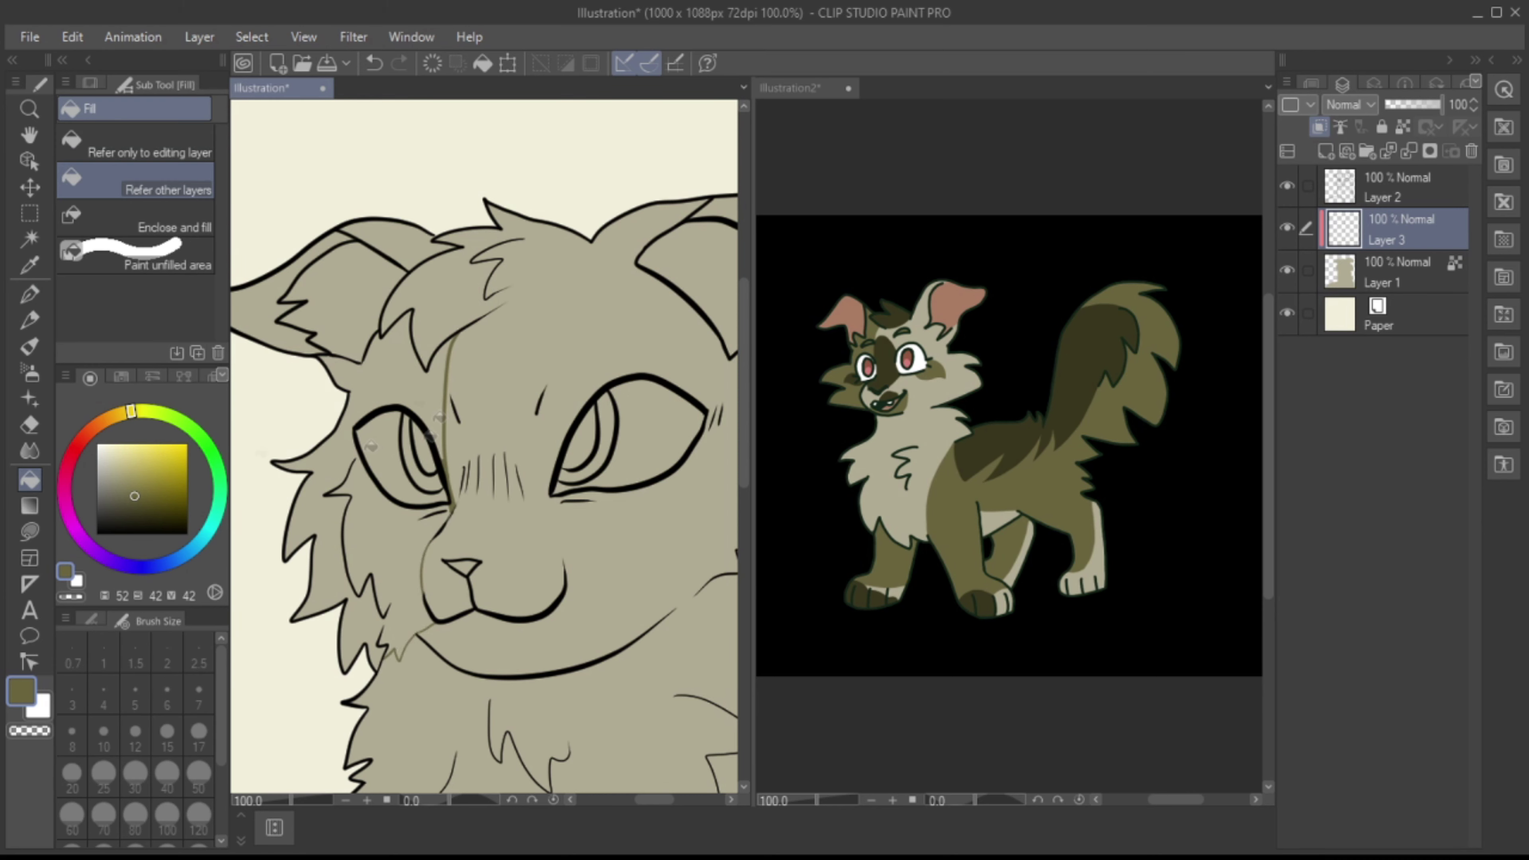
{"action": "left_click", "coordinate": [395, 403]}
{"action": "left_click", "coordinate": [397, 247]}
Step: Try an olive patch beside the larger eye, outlined out to the cheek-fur tip and filled
{"action": "left_click_drag", "start_coordinate": [651, 801], "coordinate": [658, 813]}
{"action": "key", "text": "p"}
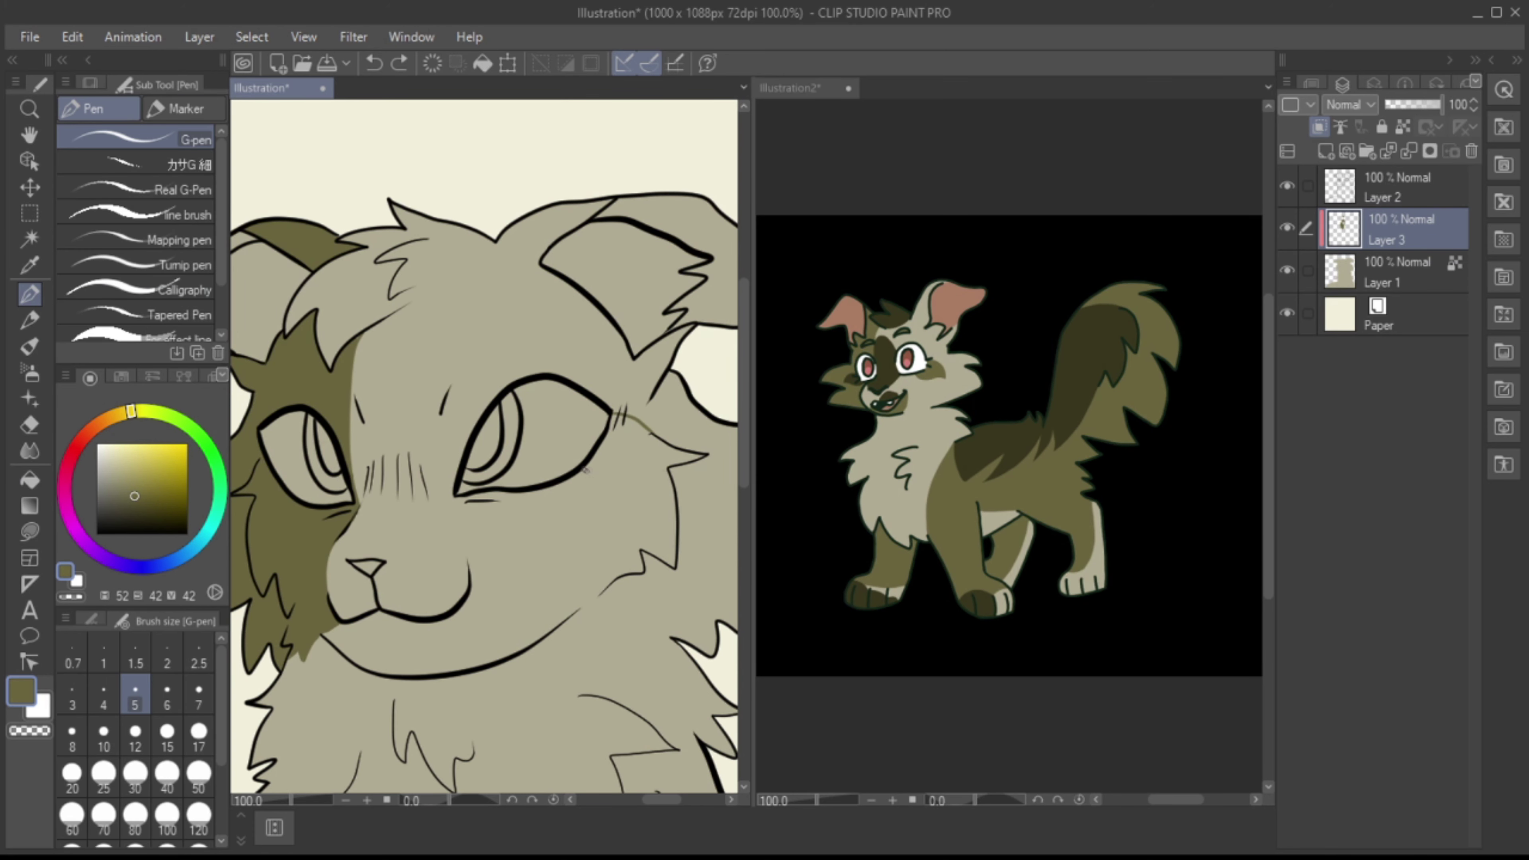
{"action": "key", "text": "g"}
{"action": "left_click", "coordinate": [638, 455]}
{"action": "key", "text": "p"}
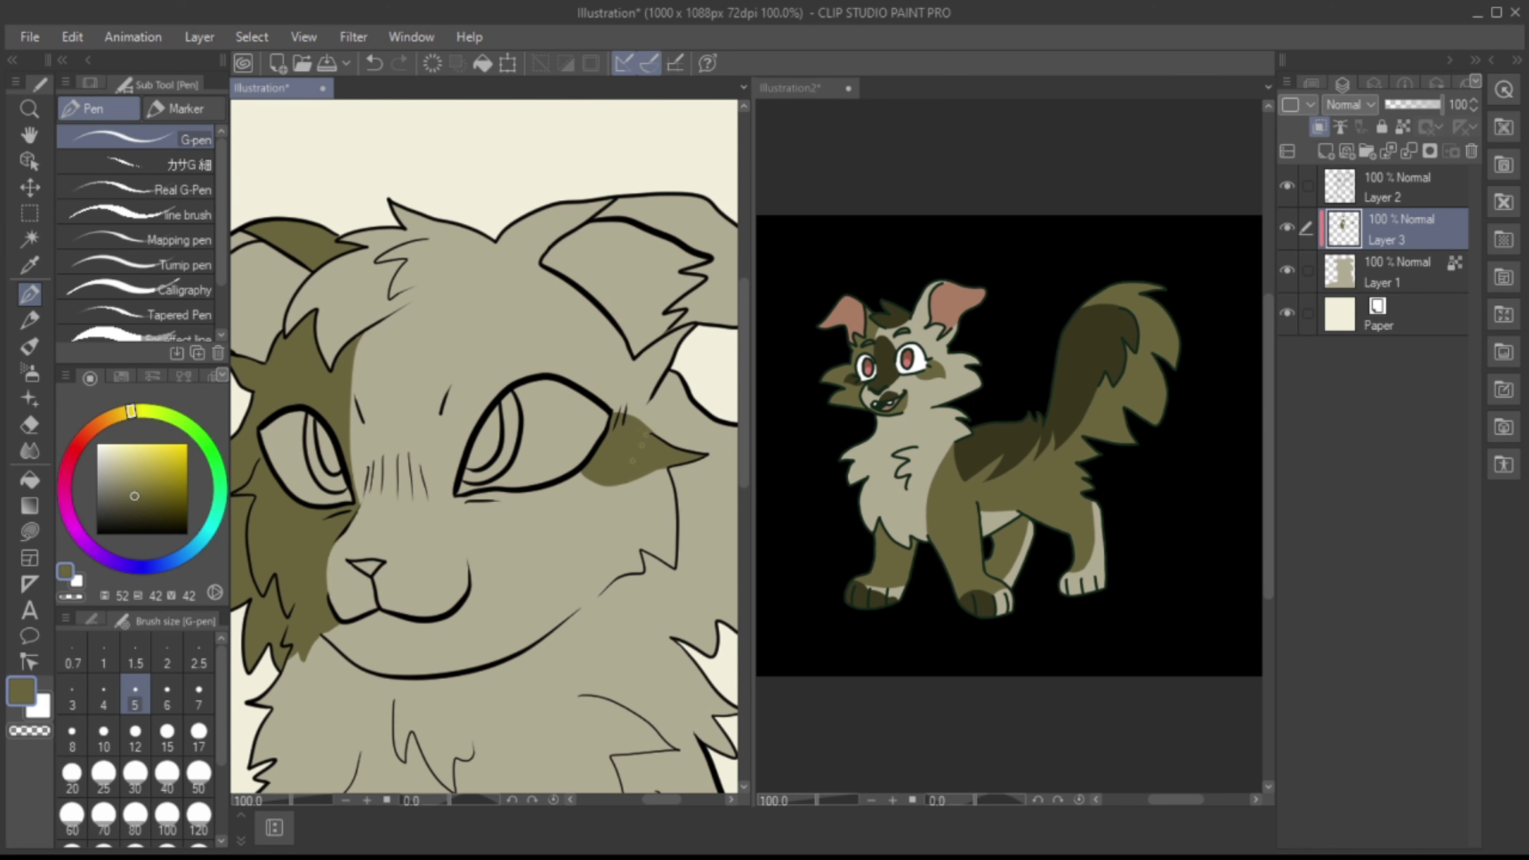
Step: Retouch the edge of the patch beside the larger eye with the sampled beige and olive, and undo the patch
{"action": "left_click", "coordinate": [664, 400], "text": "alt"}
{"action": "key", "text": "e"}
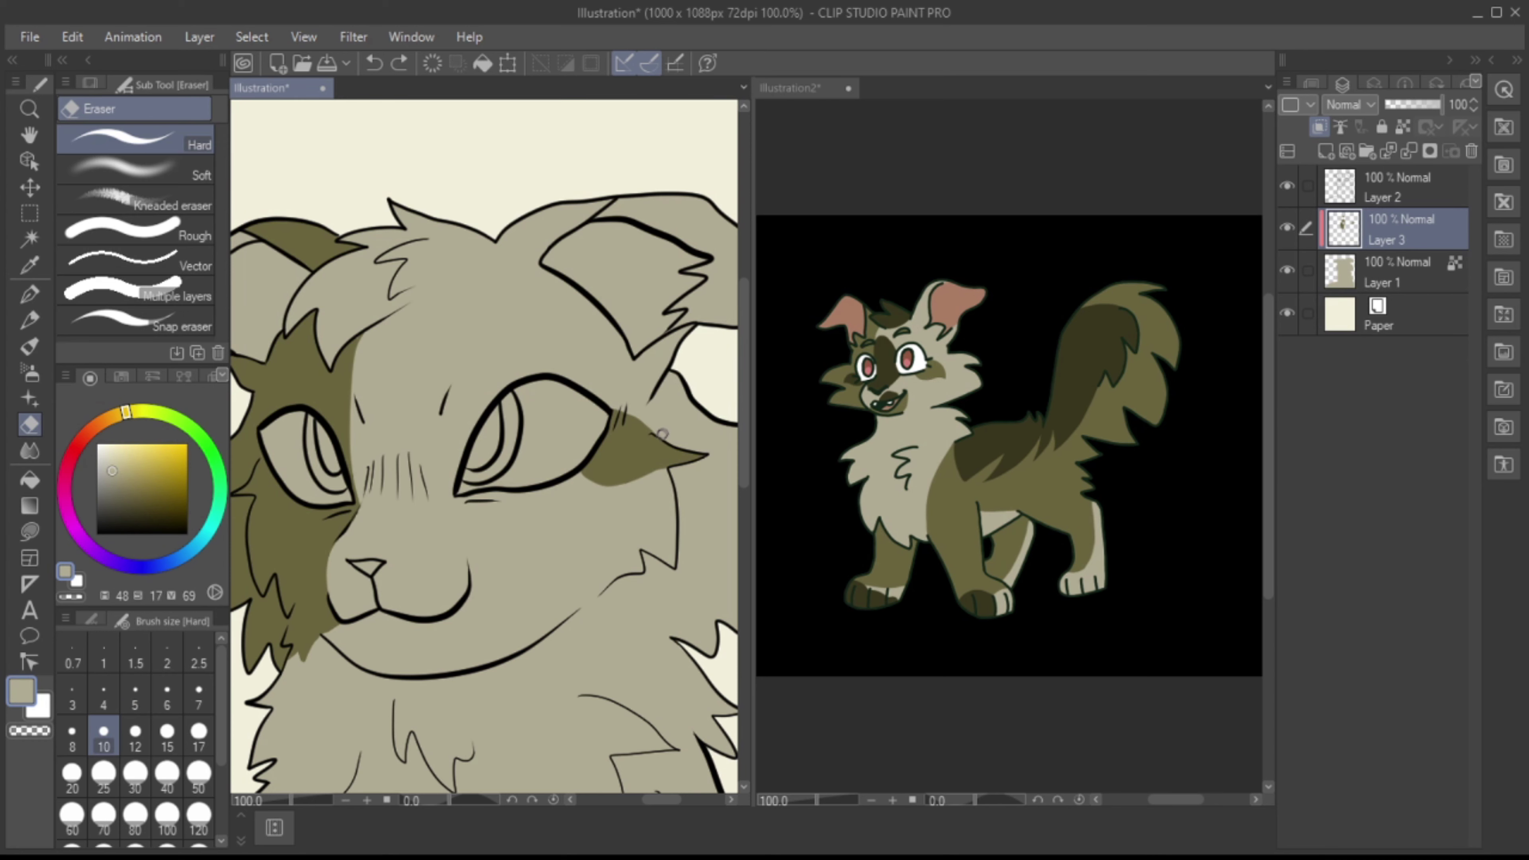
{"action": "left_click", "coordinate": [637, 416], "text": "alt"}
{"action": "key", "text": "p"}
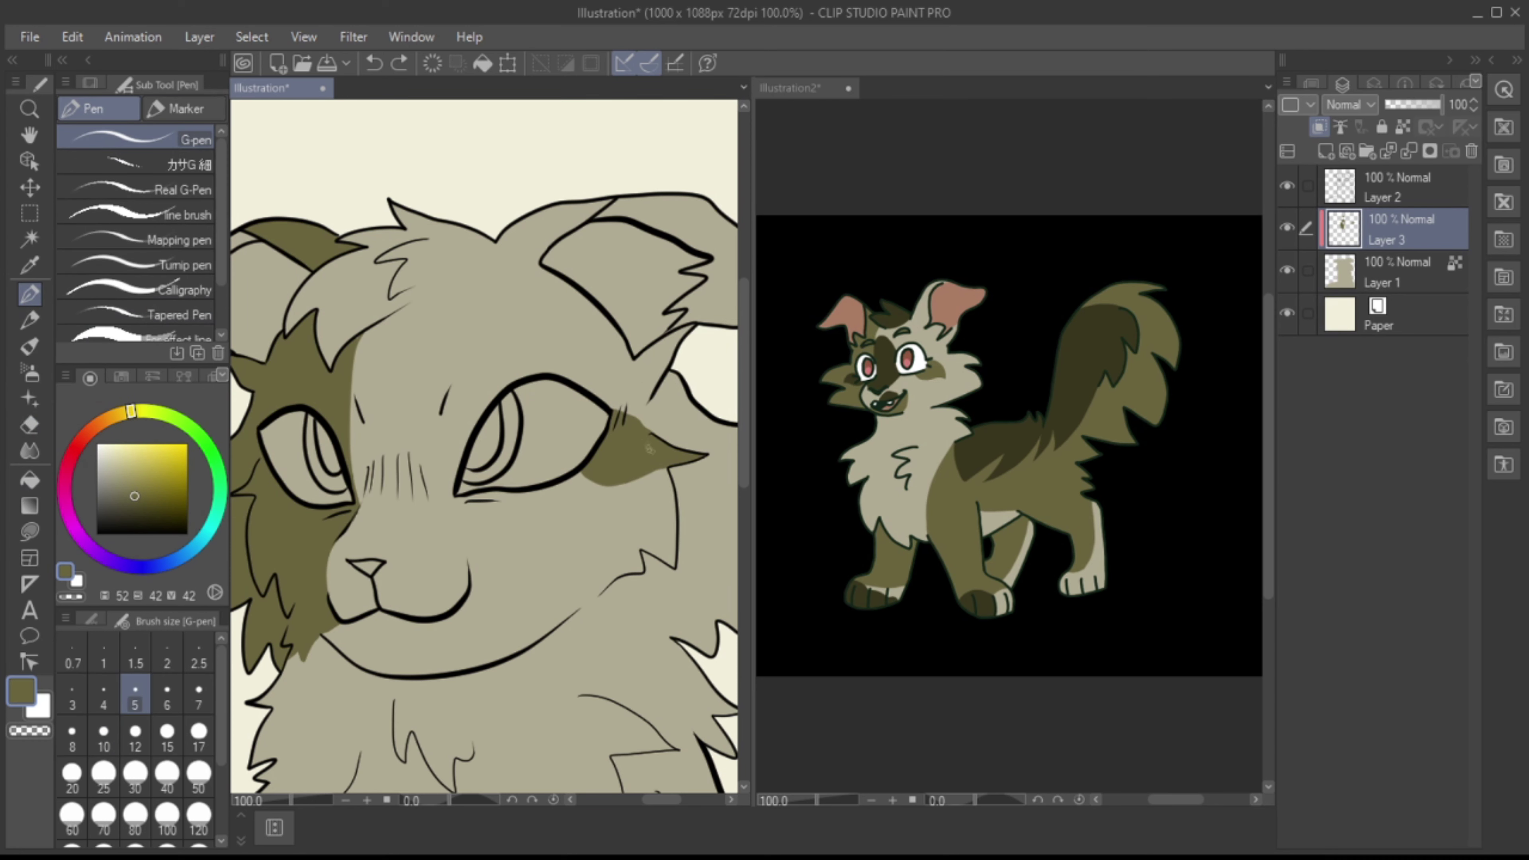
{"action": "key", "text": "ctrl+z"}
{"action": "key", "text": "ctrl+z"}
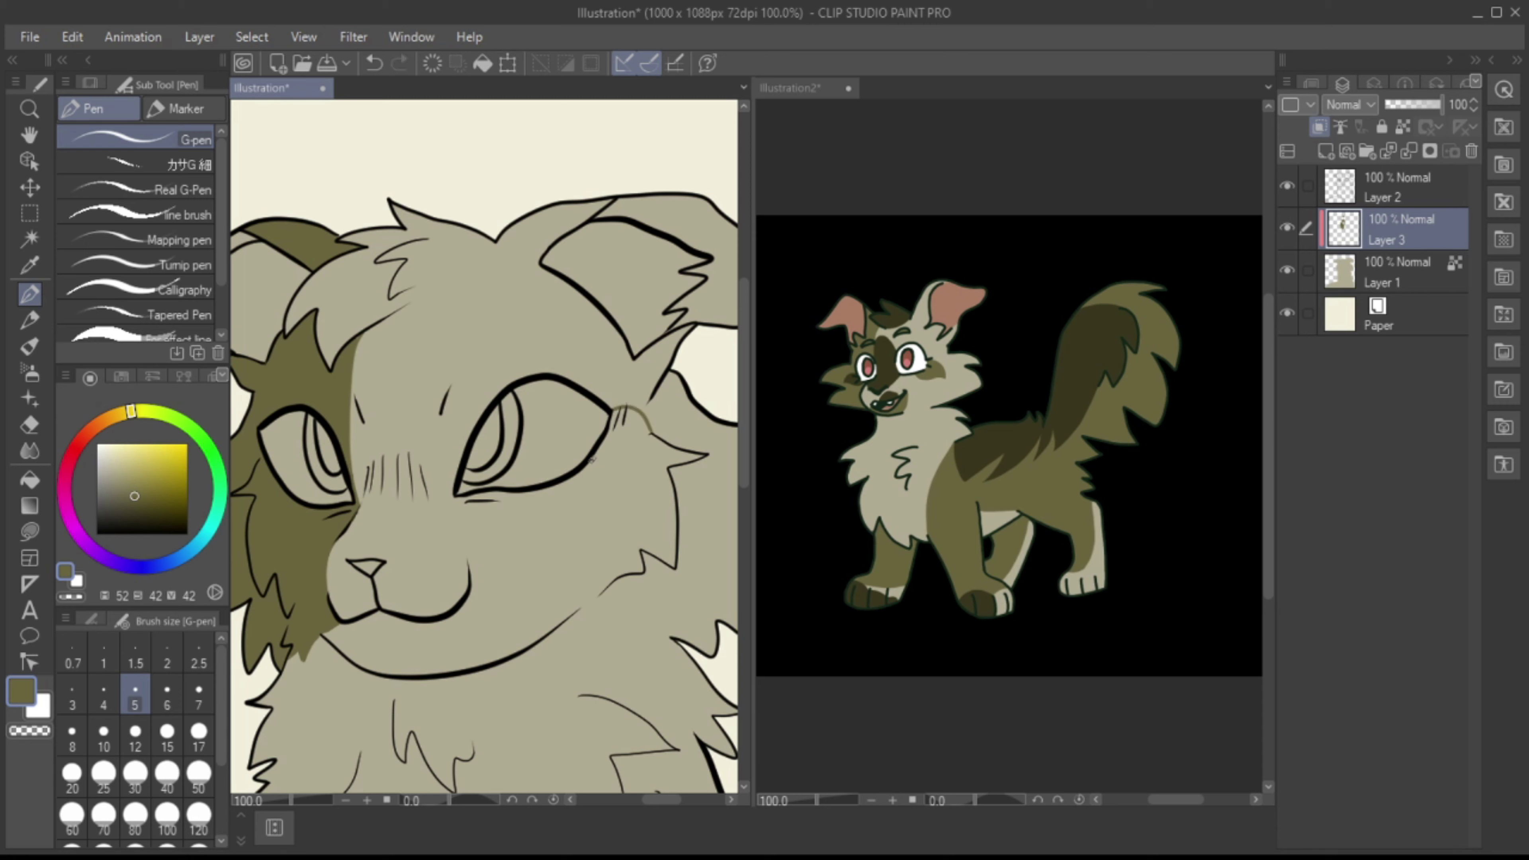
Step: Try filling the outlined patch beside the larger eye, out to the cheek-fur tip, with olive, and undo it
{"action": "key", "text": "g"}
{"action": "left_click", "coordinate": [632, 449]}
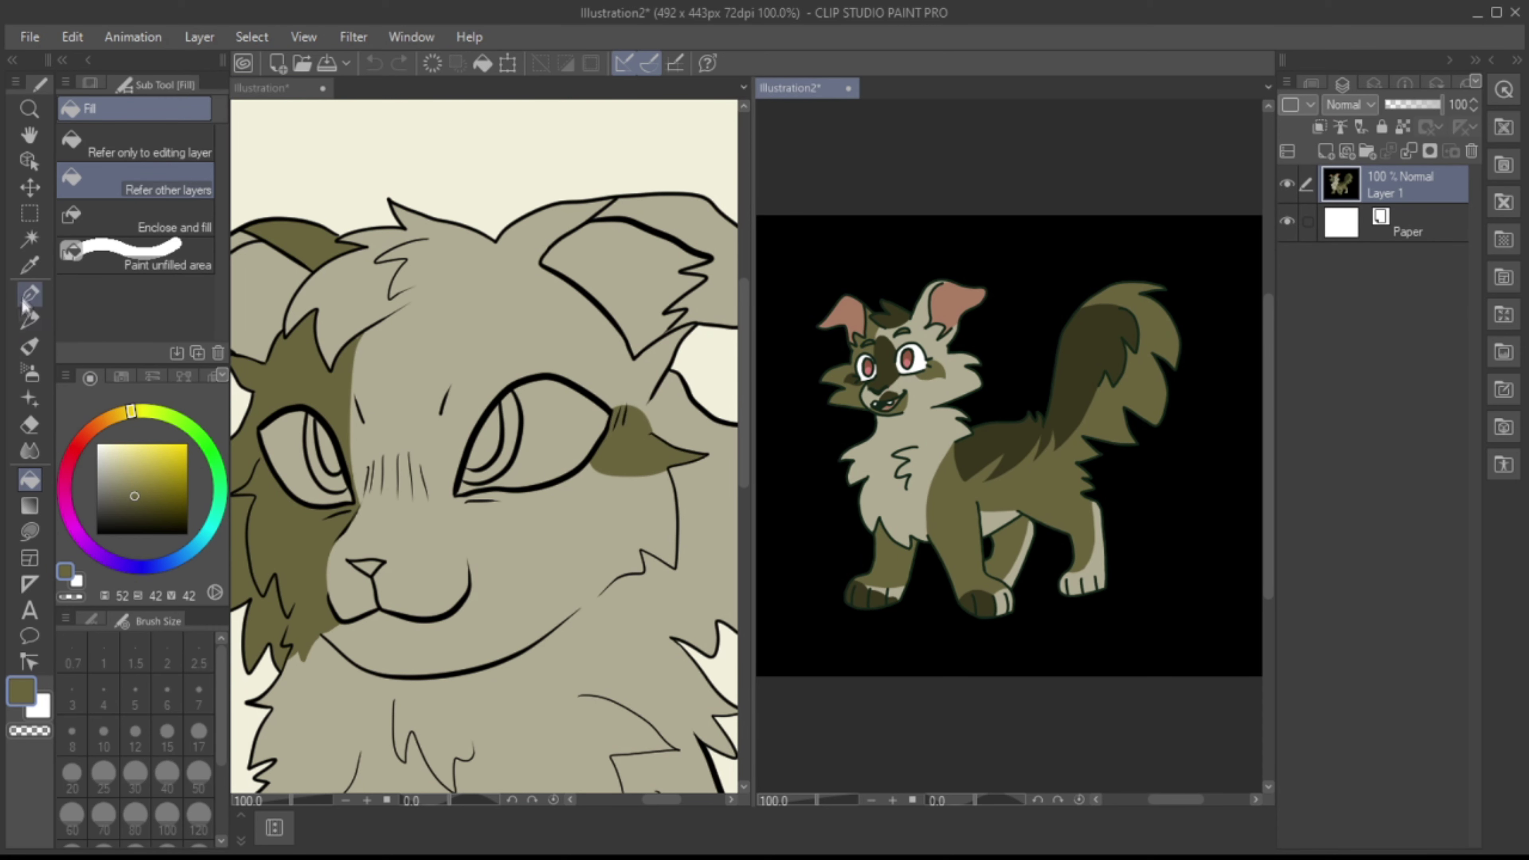
{"action": "left_click", "coordinate": [27, 298]}
{"action": "key", "text": "ctrl+z"}
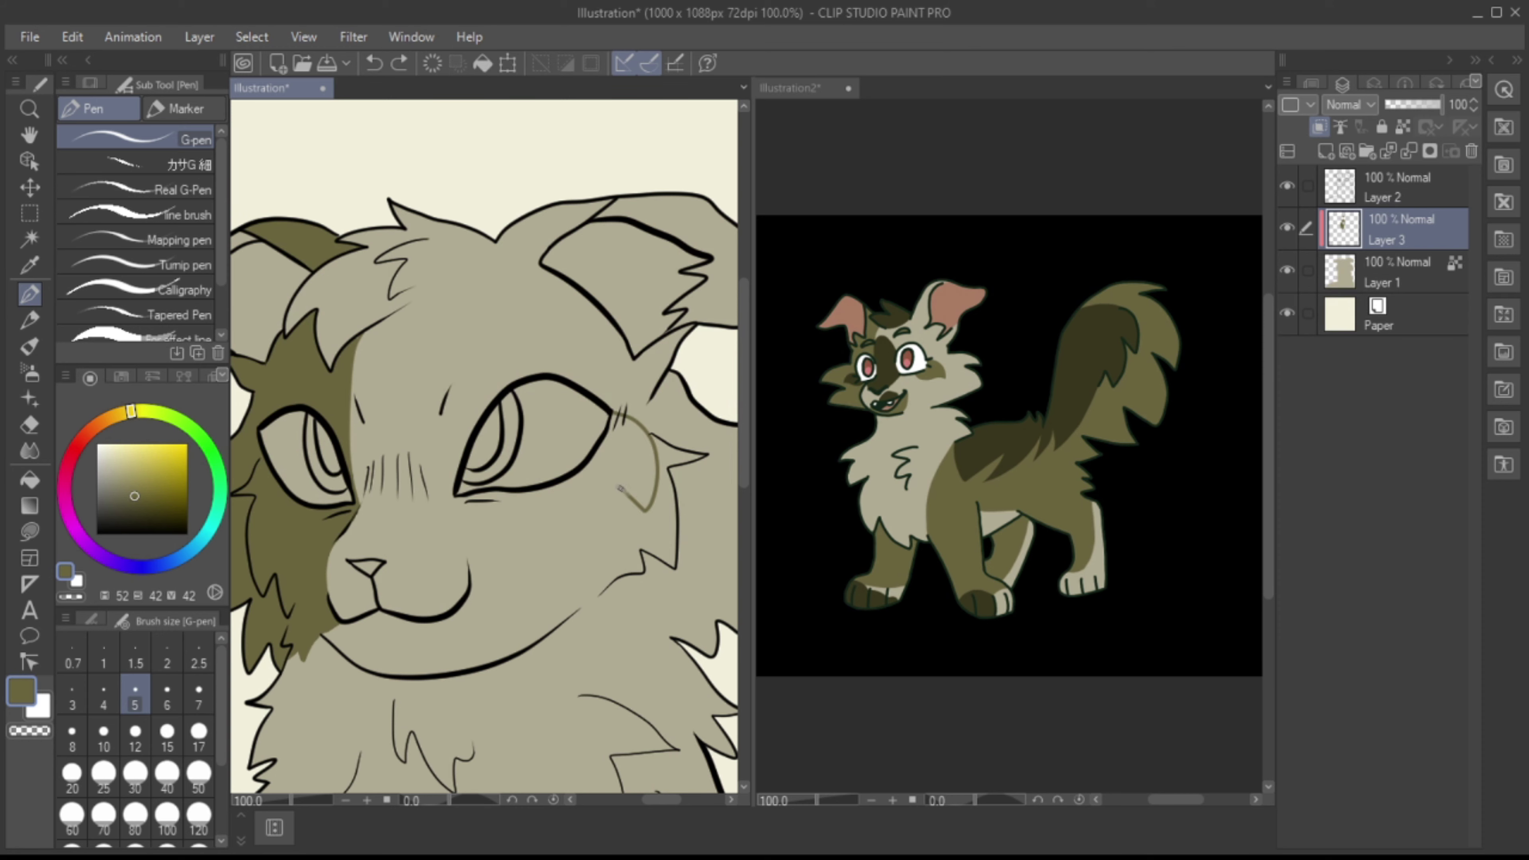
Step: Outline a smaller curved patch with a pointed lower tip beside the larger eye and fill it with olive
{"action": "key", "text": "g"}
{"action": "key", "text": "ctrl+y"}
{"action": "mouse_move", "coordinate": [662, 801]}
{"action": "left_mouse_down"}
{"action": "mouse_move", "coordinate": [631, 819]}
{"action": "mouse_move", "coordinate": [647, 801]}
{"action": "left_mouse_up"}
{"action": "left_click", "coordinate": [29, 480]}
{"action": "key", "text": "p"}
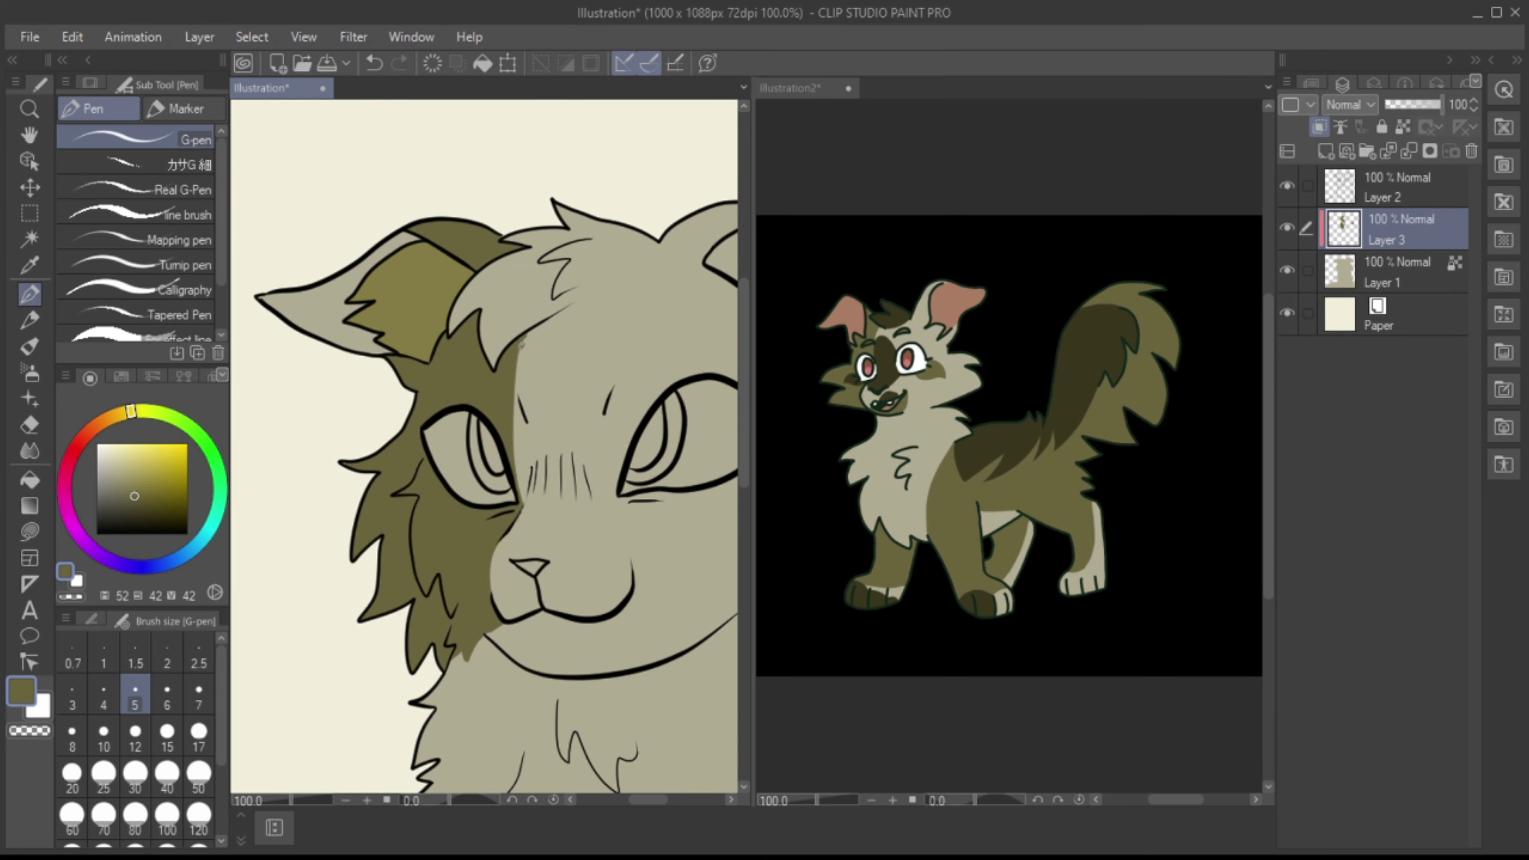
Step: Fill the cat's back below the neck fur and the small body area beyond the chest with olive
{"action": "scroll", "coordinate": [379, 633], "scroll_direction": "down", "scroll_amount": 5}
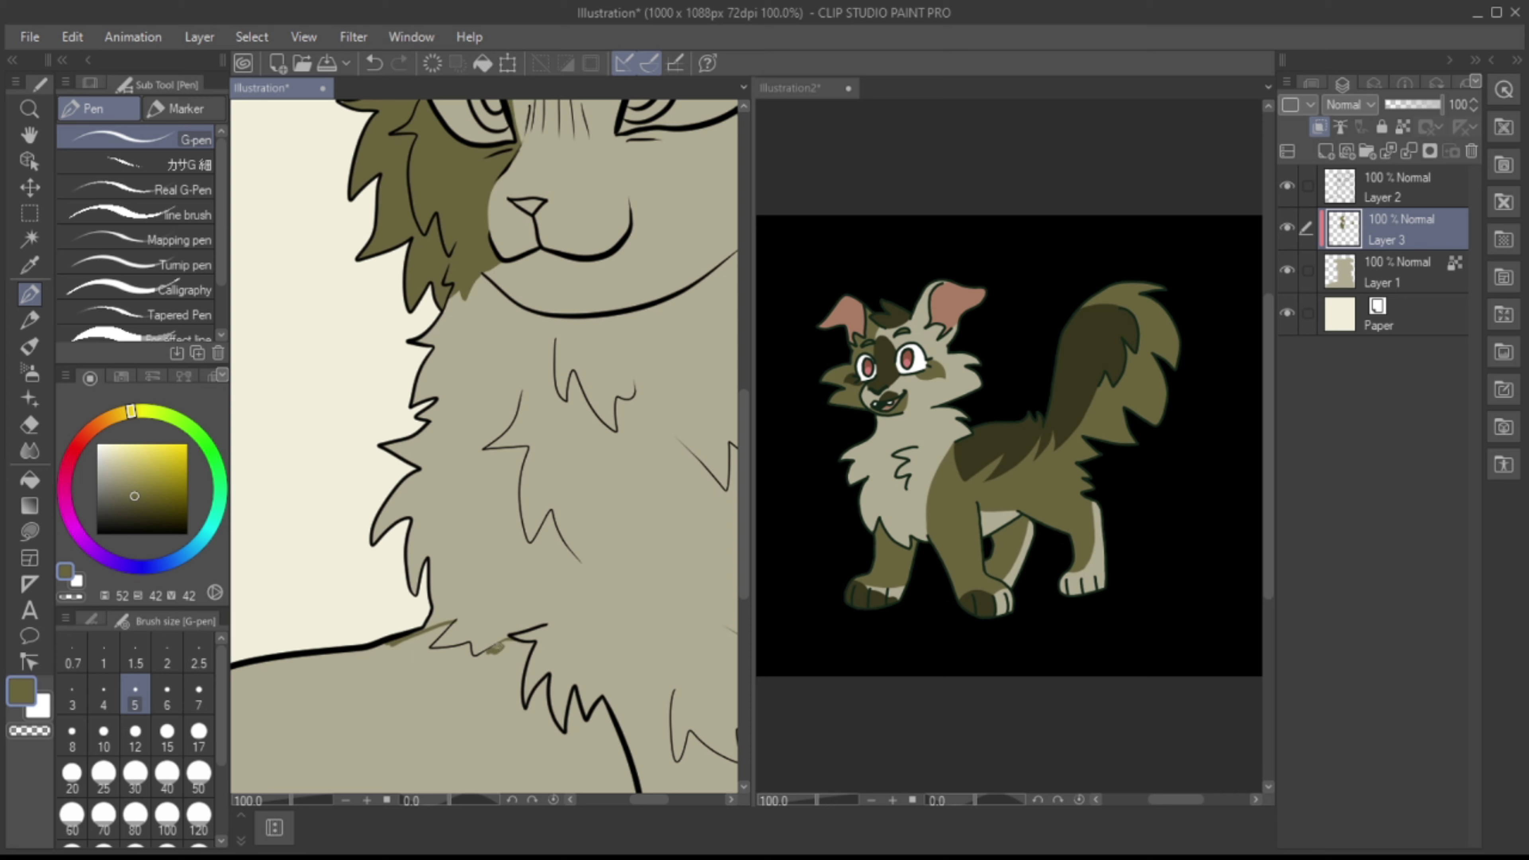
{"action": "key", "text": "g"}
{"action": "left_click", "coordinate": [491, 641]}
{"action": "key", "text": "p"}
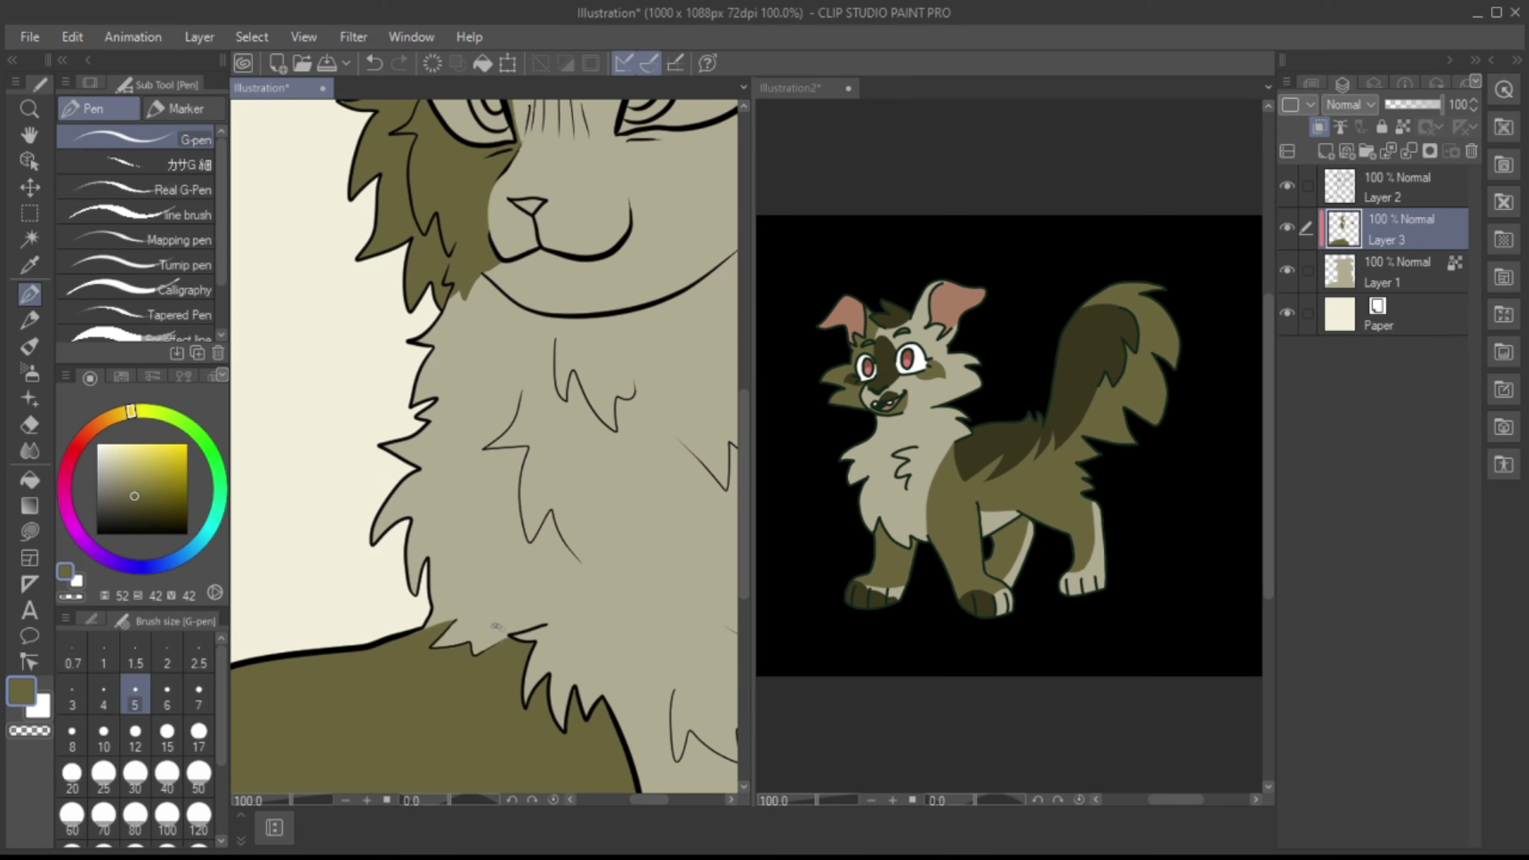
{"action": "scroll", "coordinate": [741, 510], "scroll_direction": "down", "scroll_amount": 3}
{"action": "scroll", "coordinate": [748, 491], "scroll_direction": "up", "scroll_amount": 3}
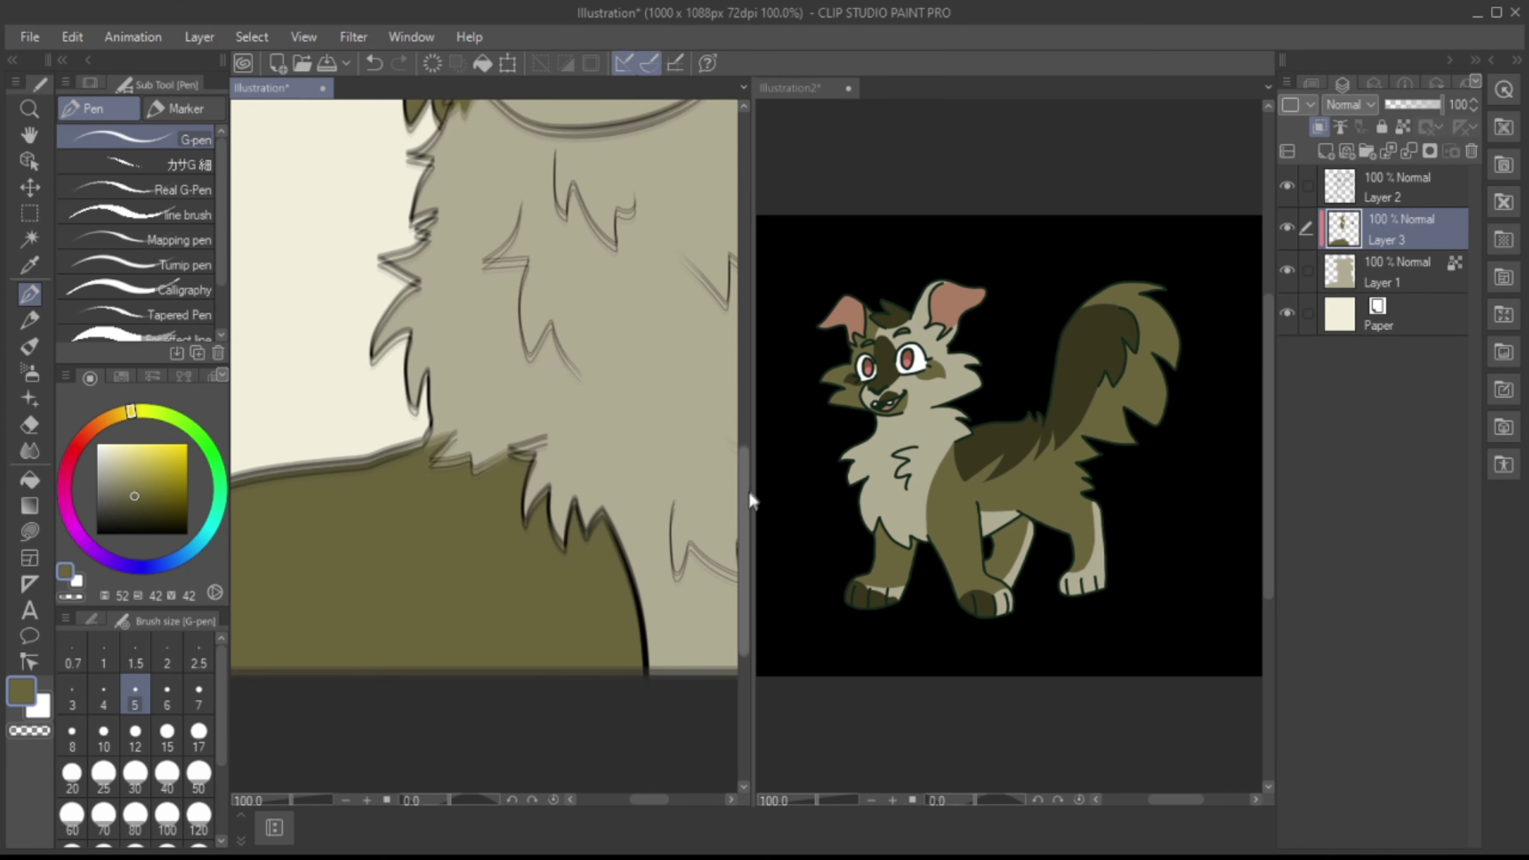
{"action": "left_click", "coordinate": [338, 798]}
{"action": "key", "text": "g"}
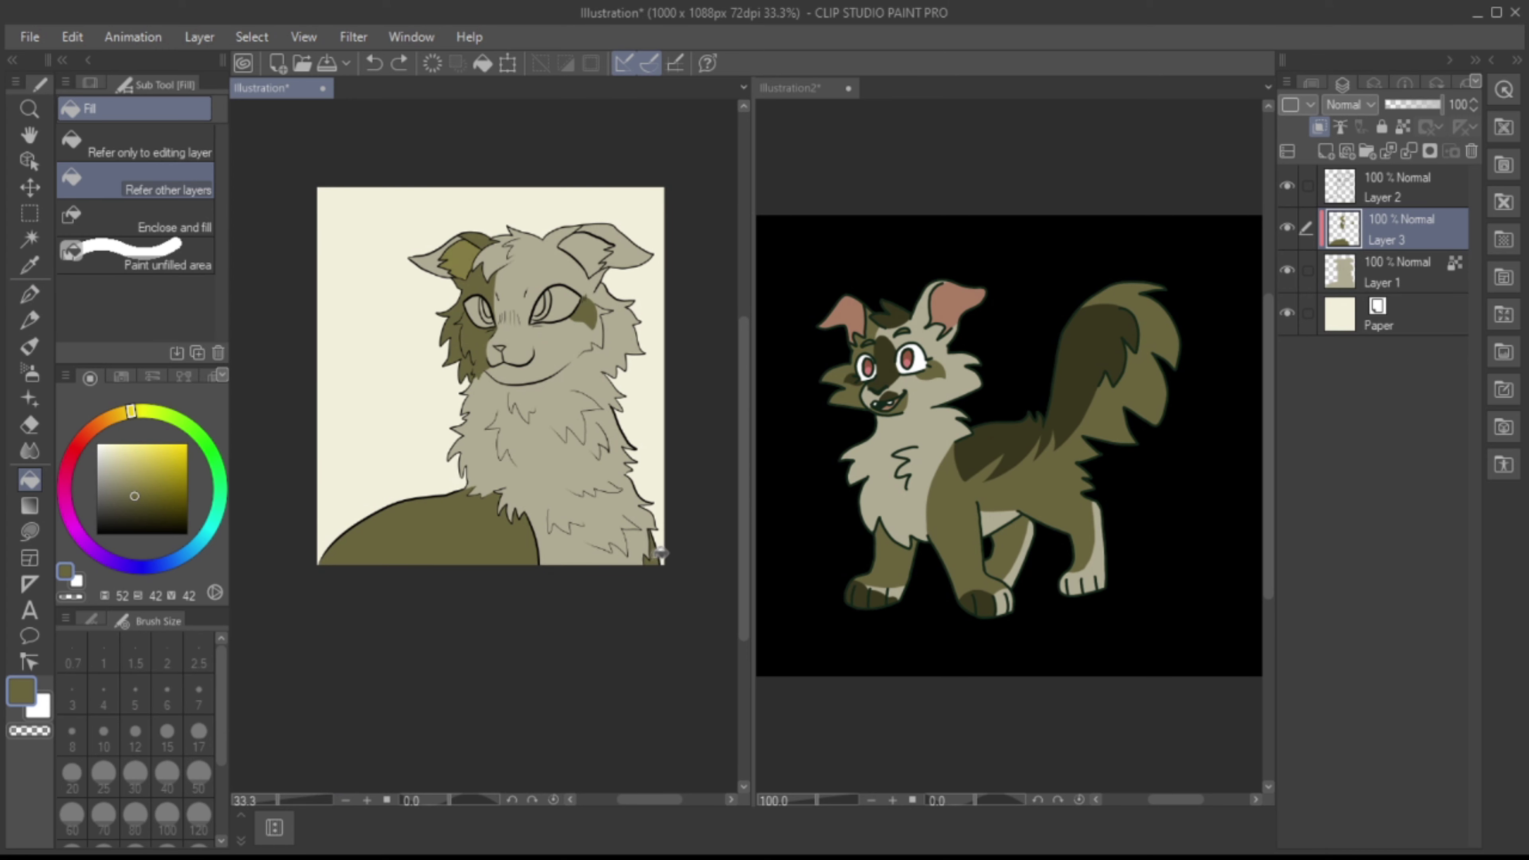
{"action": "left_click", "coordinate": [367, 800]}
{"action": "key", "text": "p"}
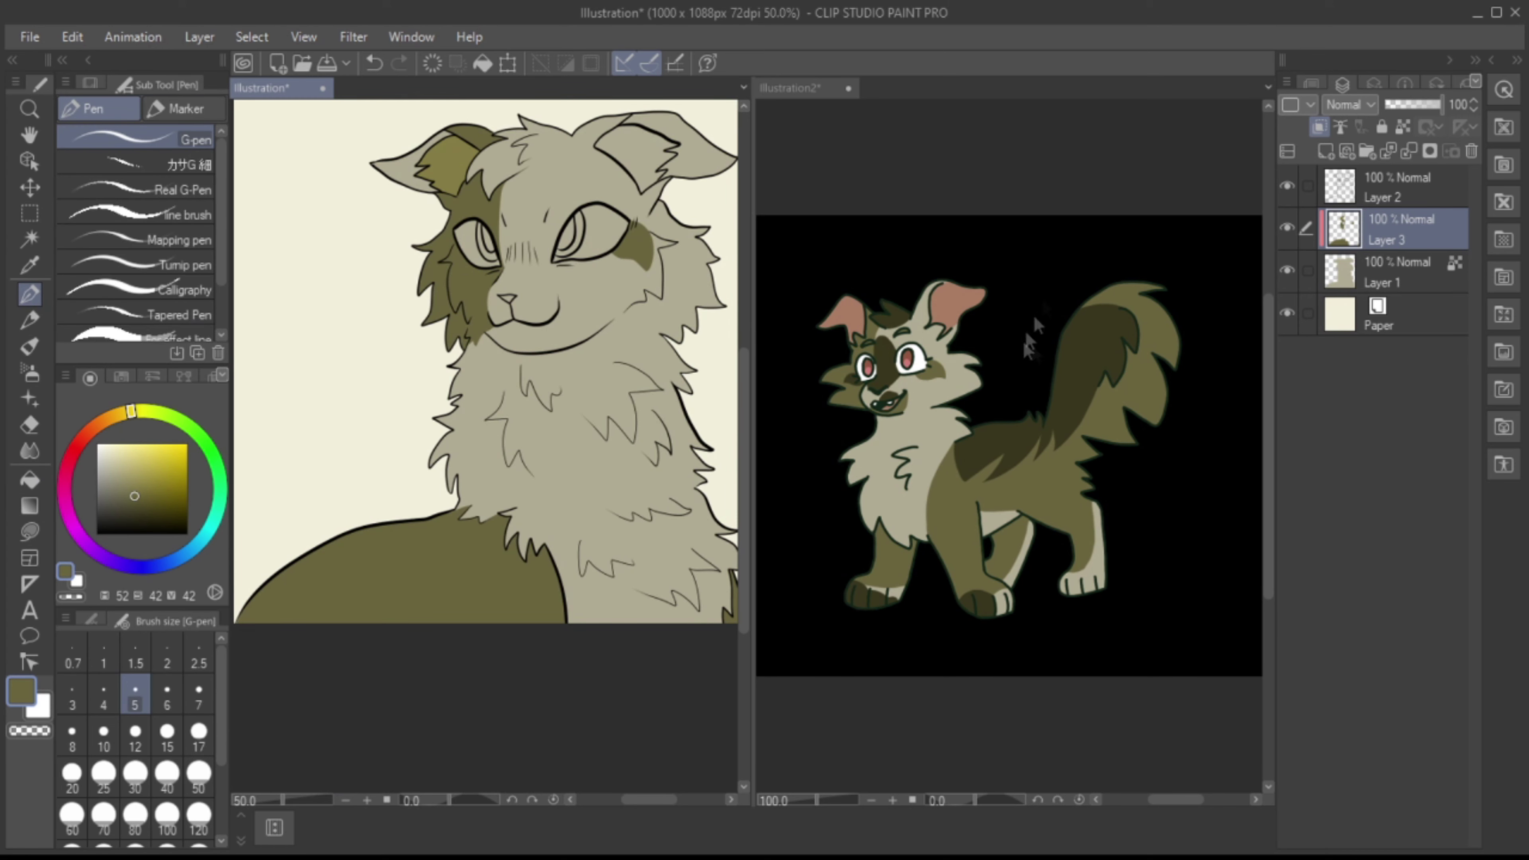
Step: Add a clipped Layer 4 above Layer 3 and sample the dark olive-brown of the reference cat's back marking
{"action": "left_click", "coordinate": [1327, 152]}
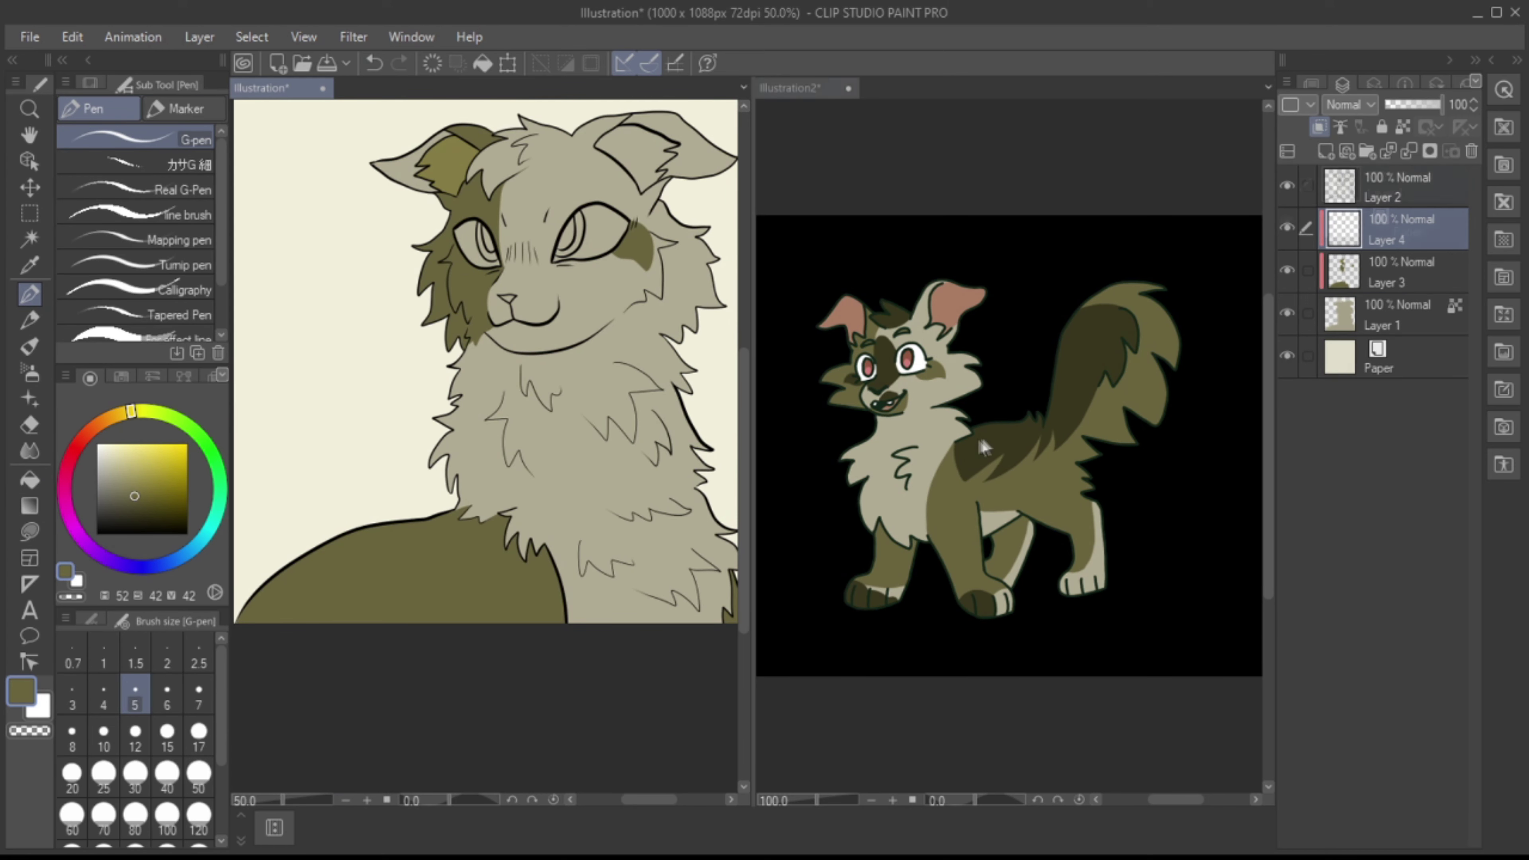
{"action": "left_click", "coordinate": [951, 427]}
{"action": "key", "text": "ctrl+plus"}
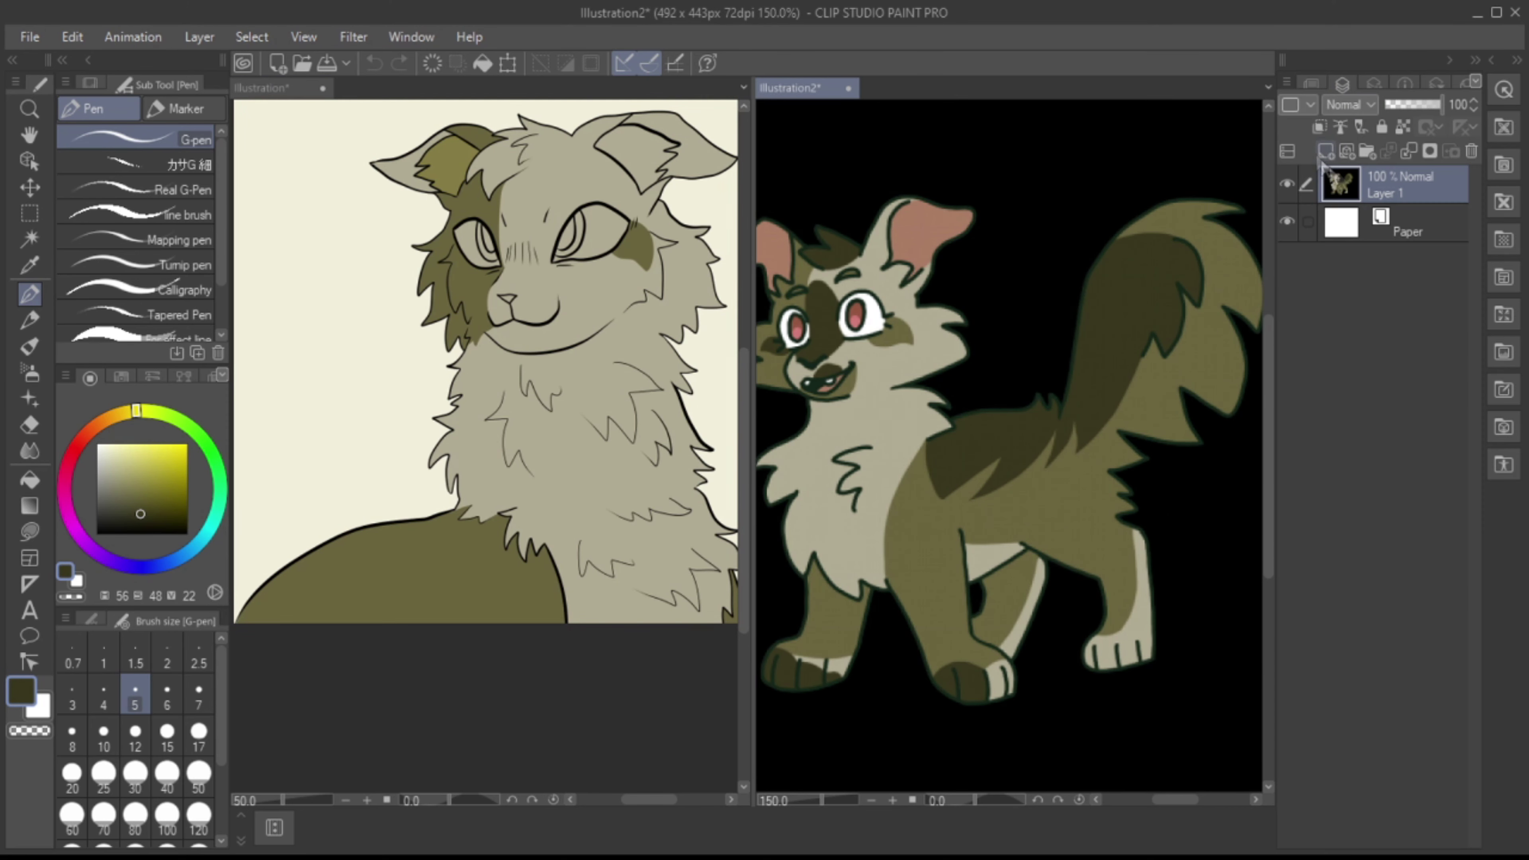
{"action": "key", "text": "ctrl+Tab"}
Step: On Layer 4, outline a jagged saddle marking across the cat's back, fill it with dark olive-brown and tidy its neck edge
{"action": "left_click", "coordinate": [1340, 271]}
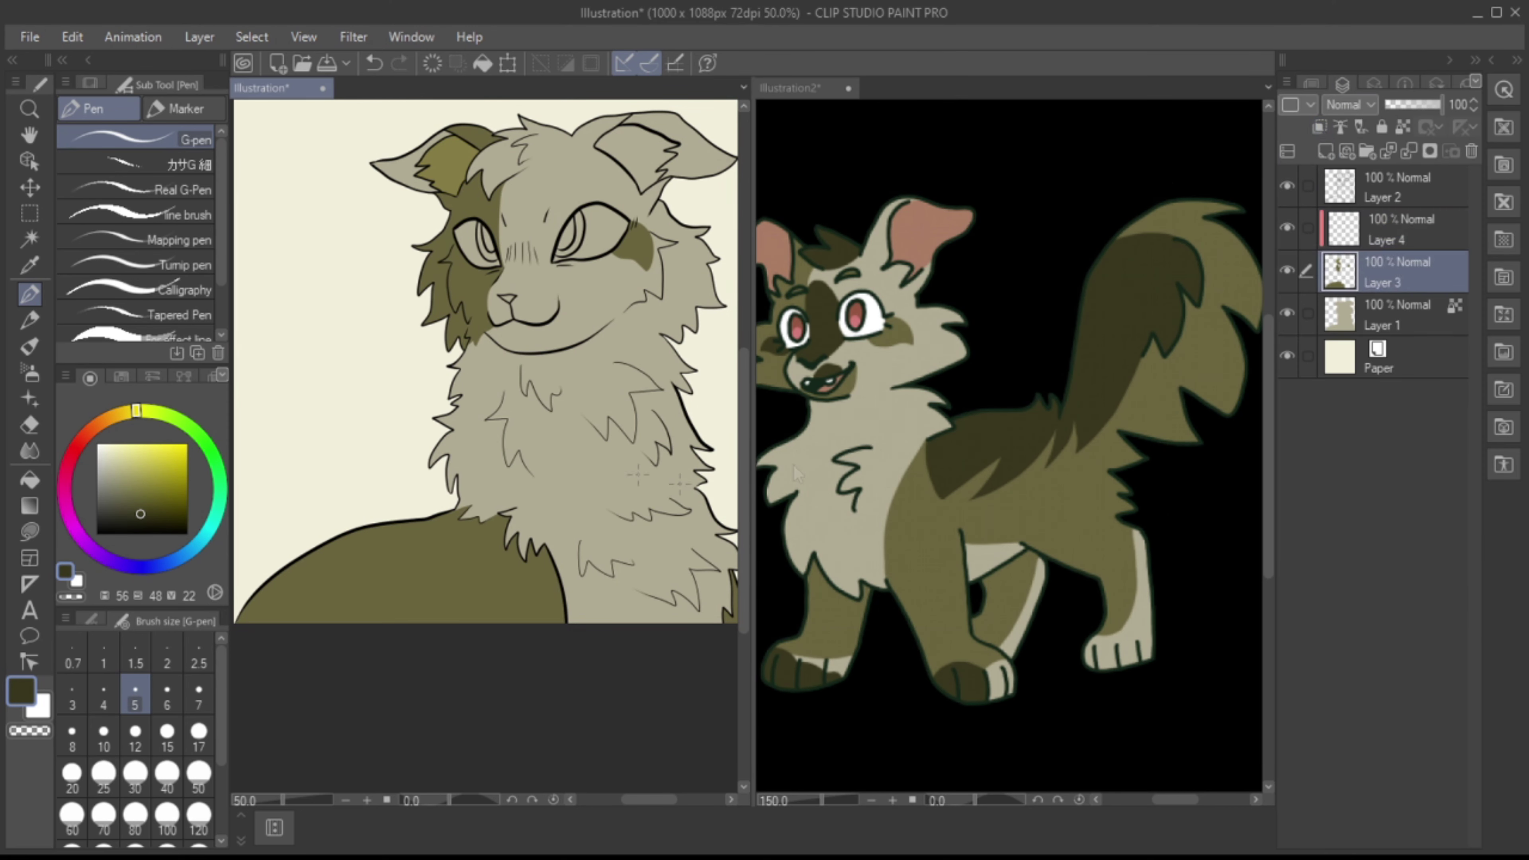
{"action": "key", "text": "alt+bracketright"}
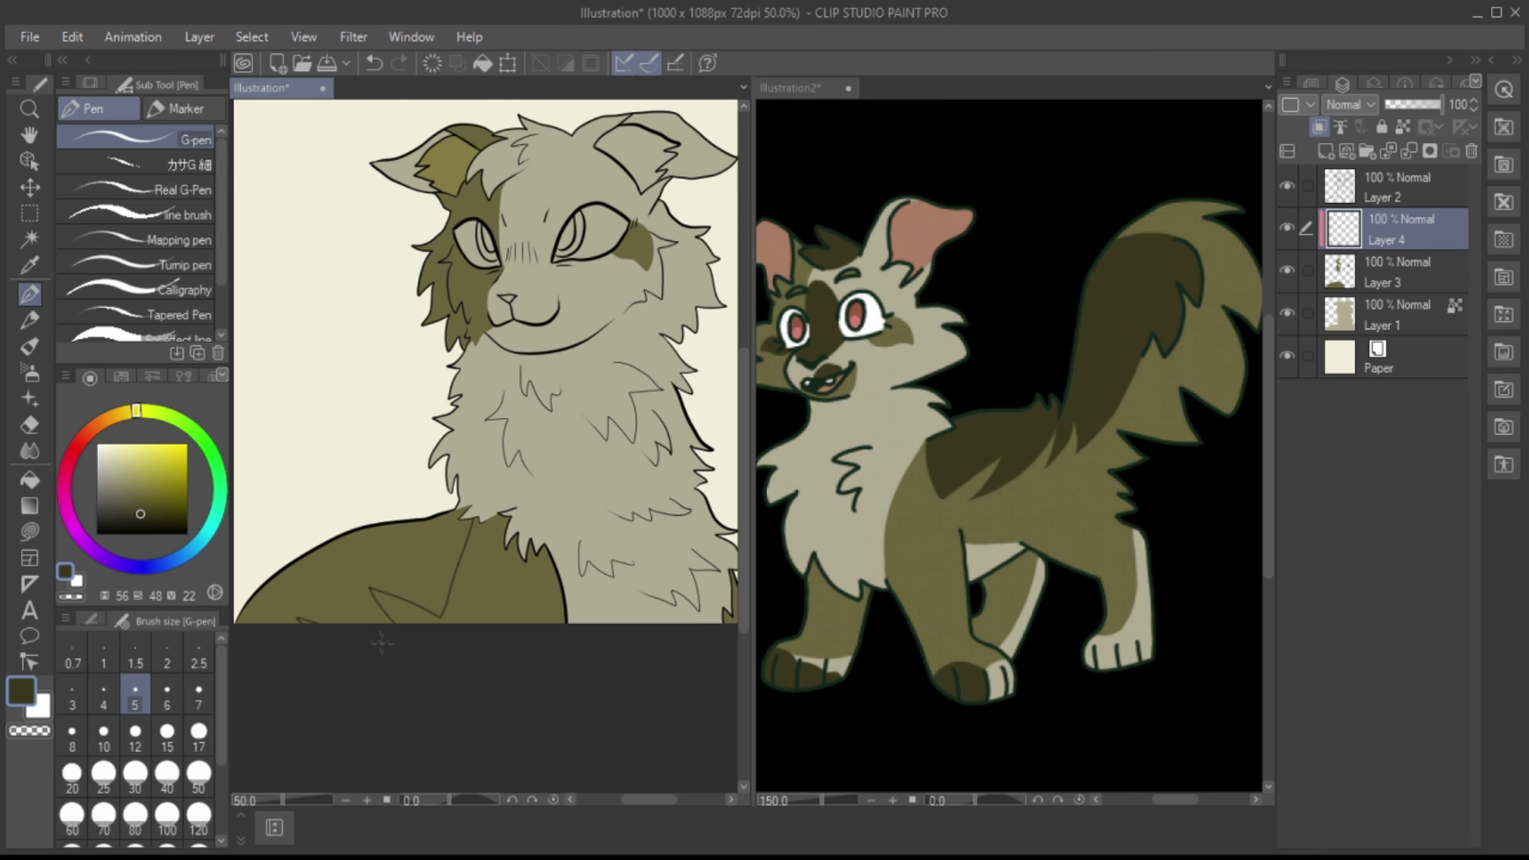
{"action": "key", "text": "g"}
{"action": "key", "text": "p"}
{"action": "key", "text": "ctrl+plus"}
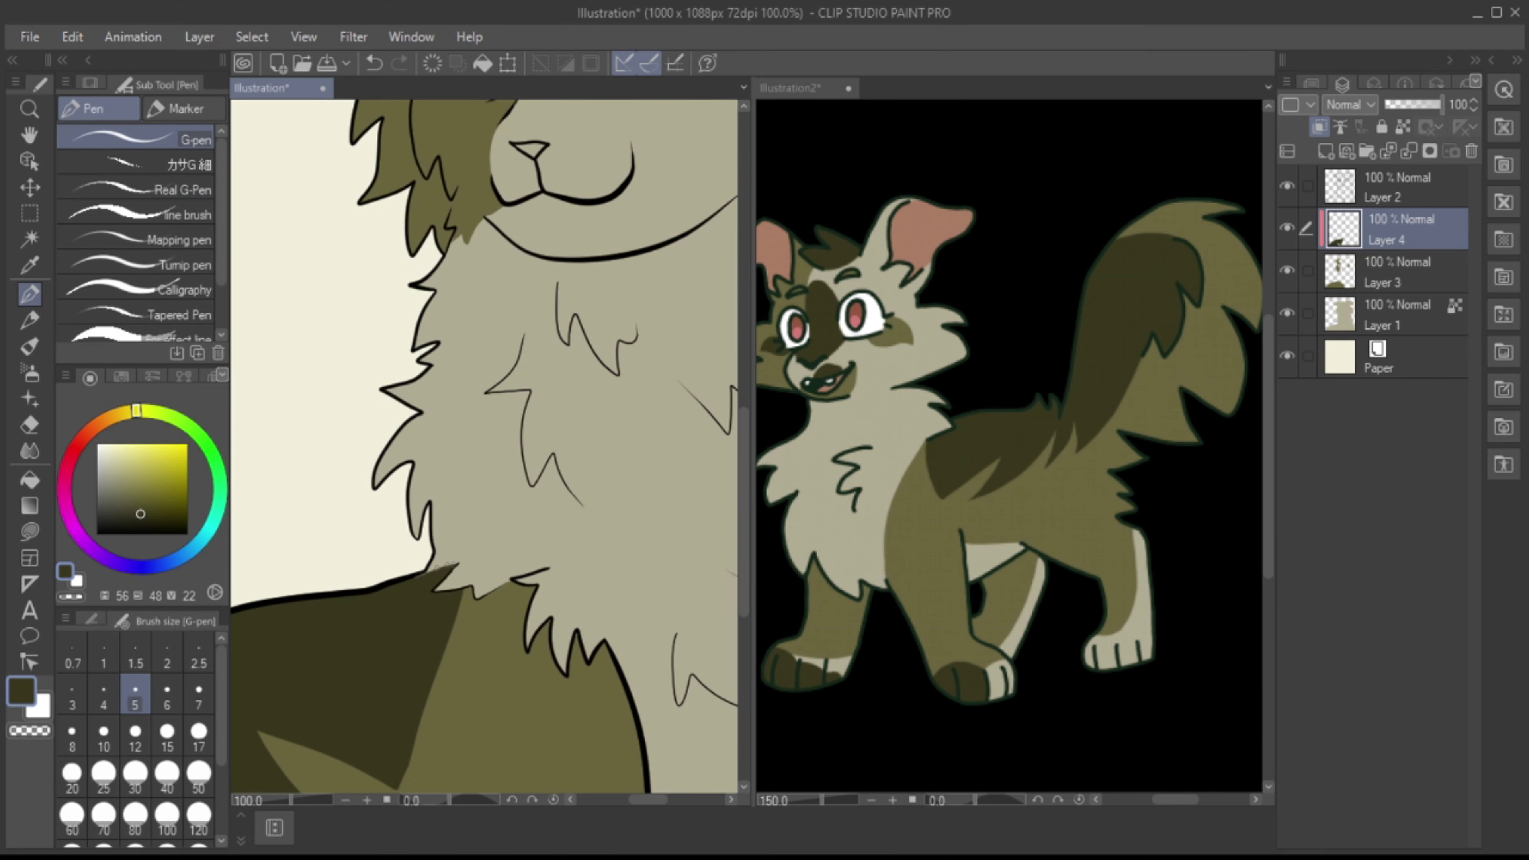
{"action": "key", "text": "alt+bracketleft"}
{"action": "left_click", "coordinate": [446, 578], "text": "alt"}
{"action": "left_click_drag", "start_coordinate": [432, 581], "coordinate": [461, 564]}
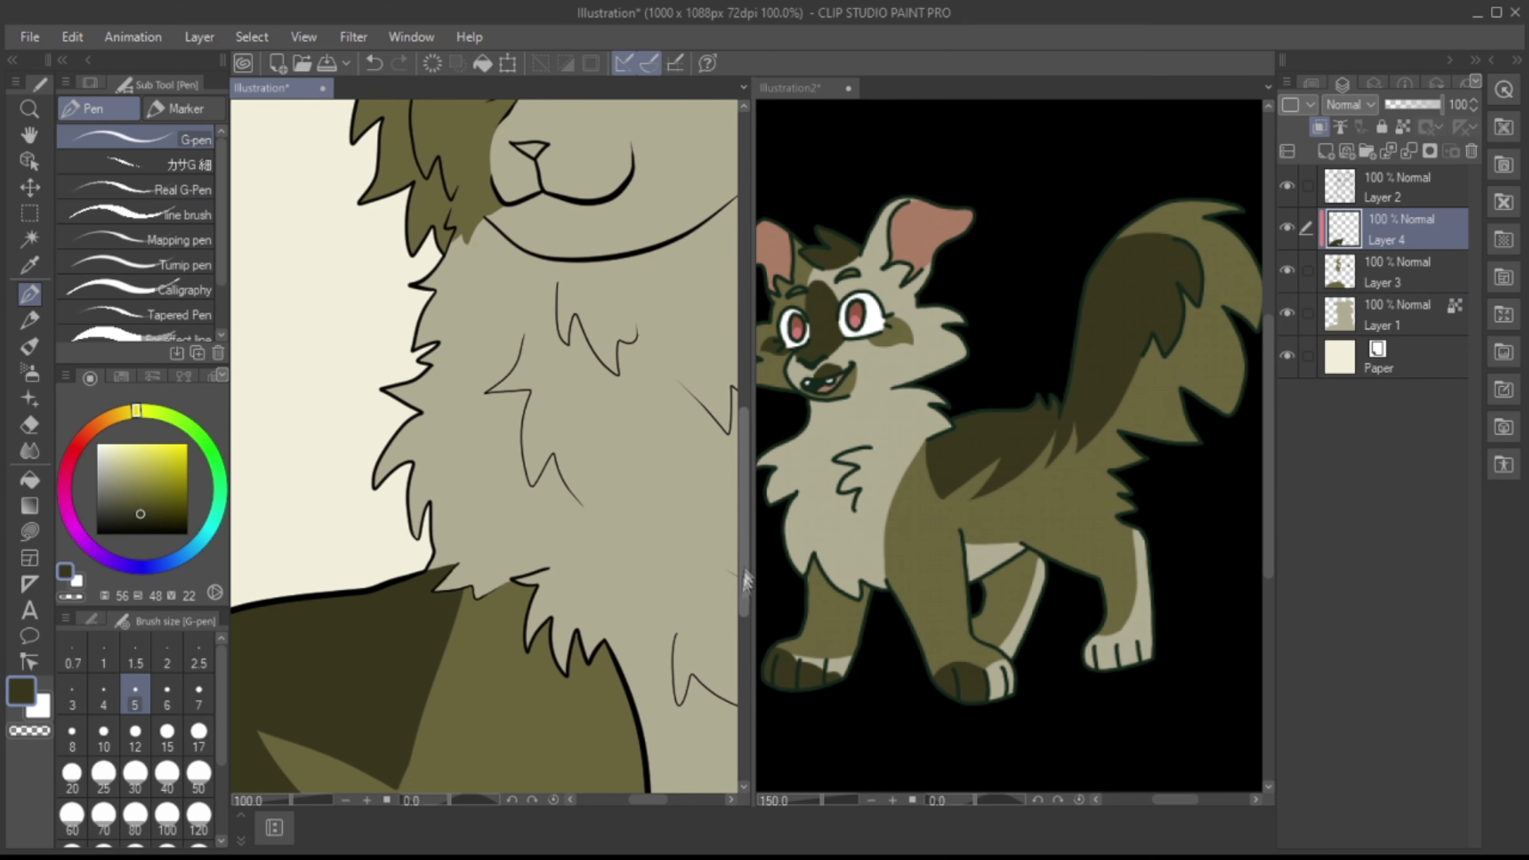
Step: Outline a rounded patch from between the eyes down to the nose and fill it with dark olive-brown
{"action": "scroll", "coordinate": [483, 446], "scroll_direction": "up", "scroll_amount": 5}
{"action": "left_click", "coordinate": [1347, 284], "text": "shift"}
{"action": "key", "text": "ctrl+z"}
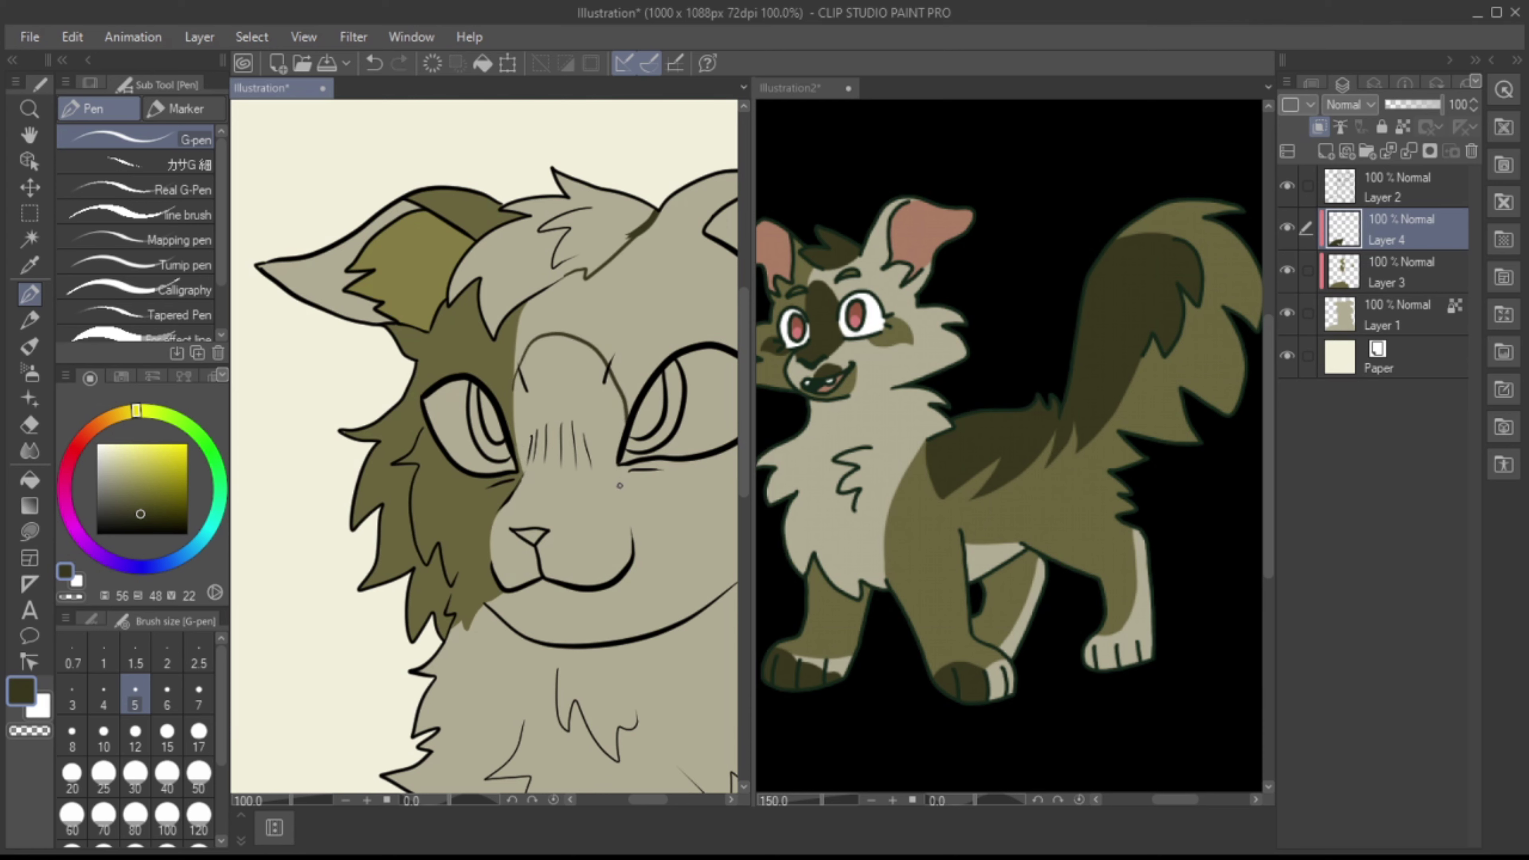
{"action": "left_click_drag", "start_coordinate": [509, 531], "coordinate": [512, 494]}
{"action": "key", "text": "g"}
{"action": "left_click", "coordinate": [524, 473]}
{"action": "key", "text": "p"}
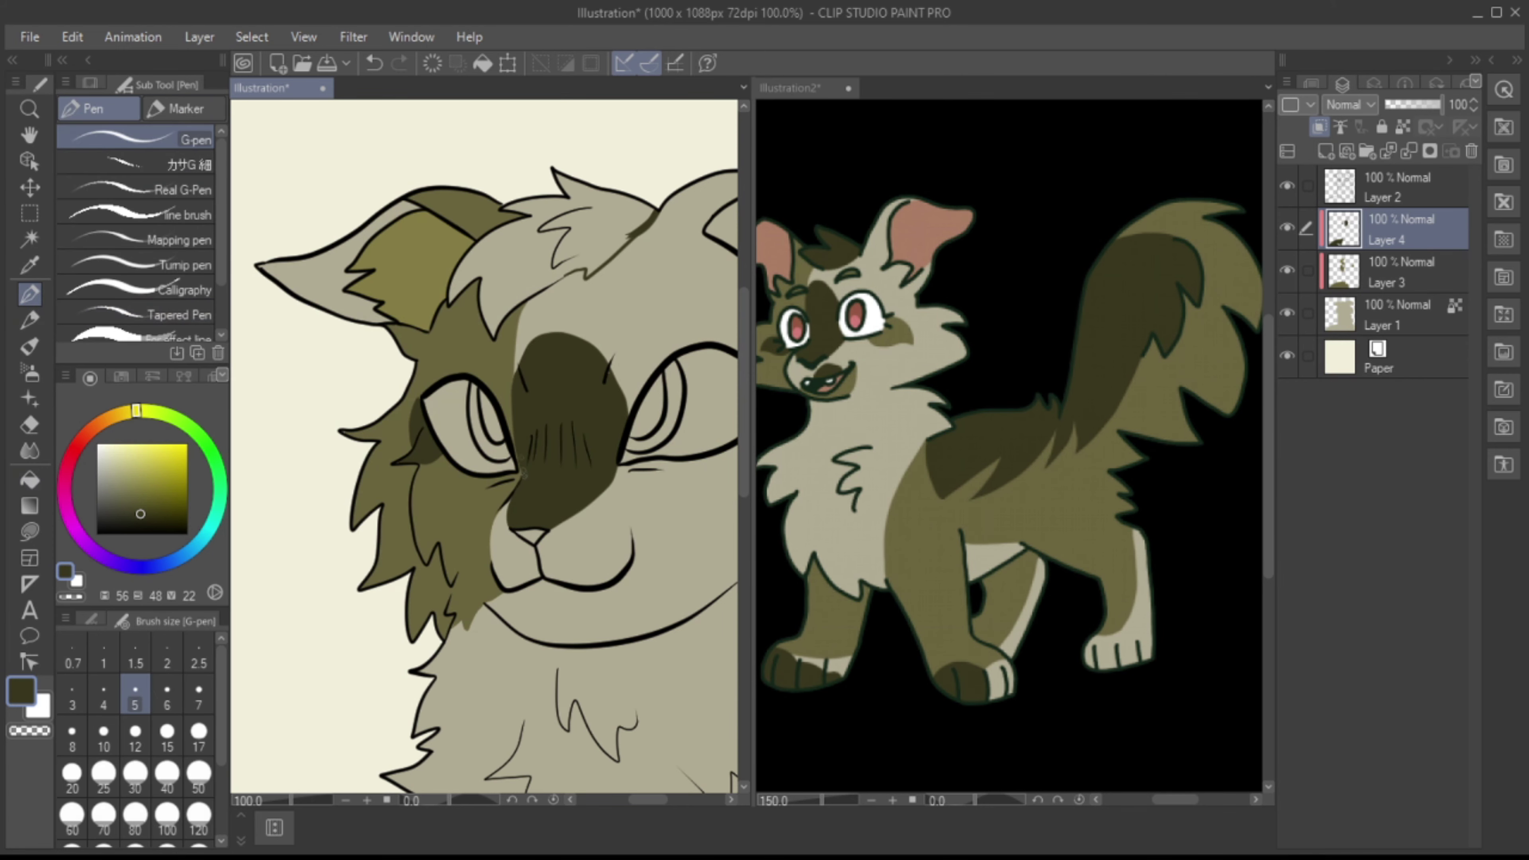
Step: Redo the dark olive-brown patch at the outer corner of the smaller eye, outlining it larger and filling it
{"action": "scroll", "coordinate": [666, 814], "scroll_direction": "left", "scroll_amount": 3}
{"action": "left_click", "coordinate": [348, 500], "text": "alt"}
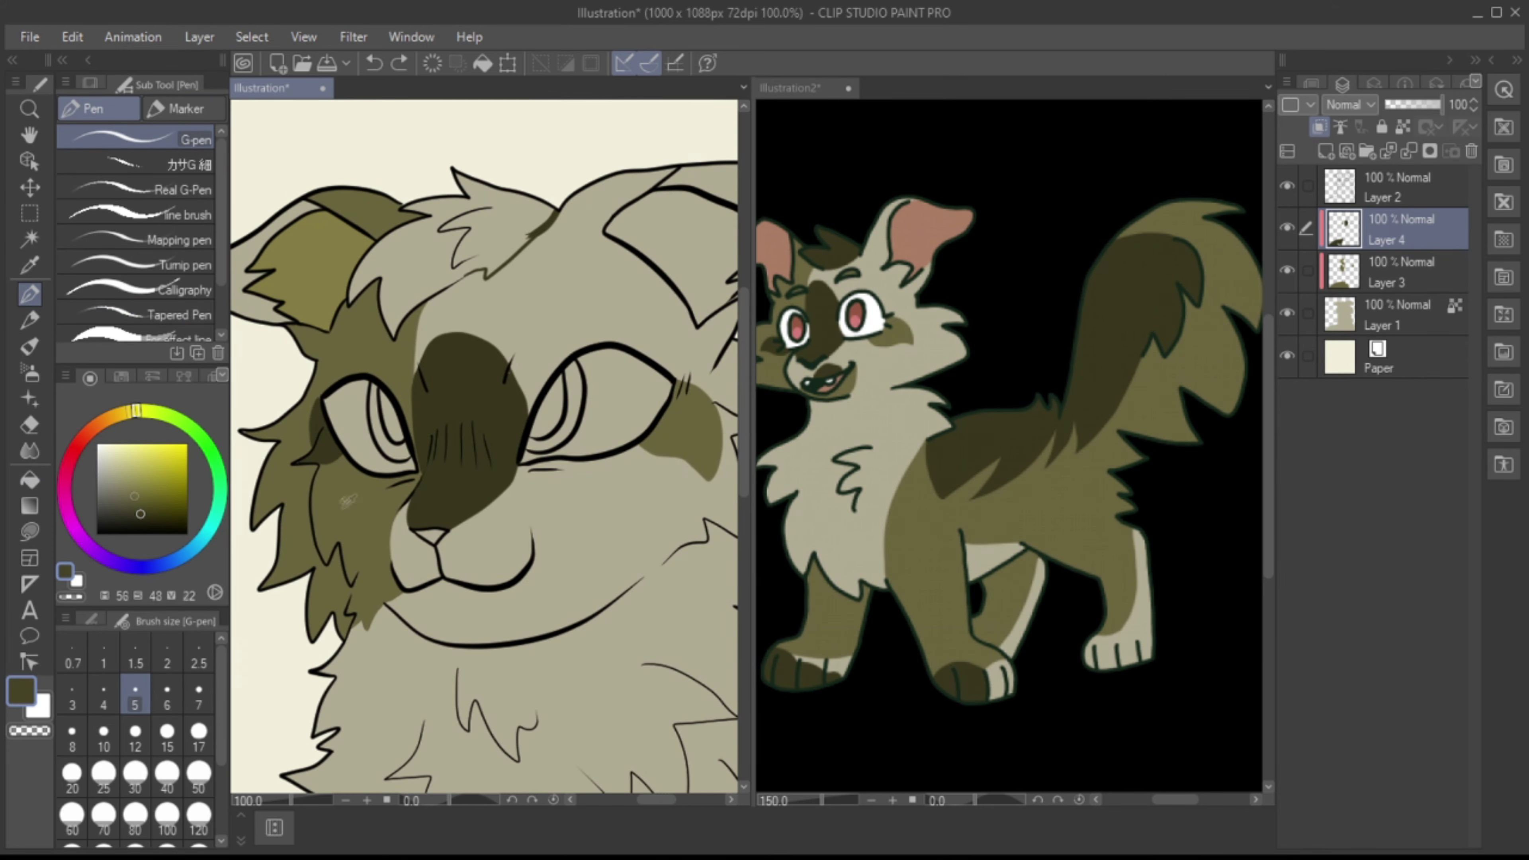
{"action": "key", "text": "g"}
{"action": "key", "text": "p"}
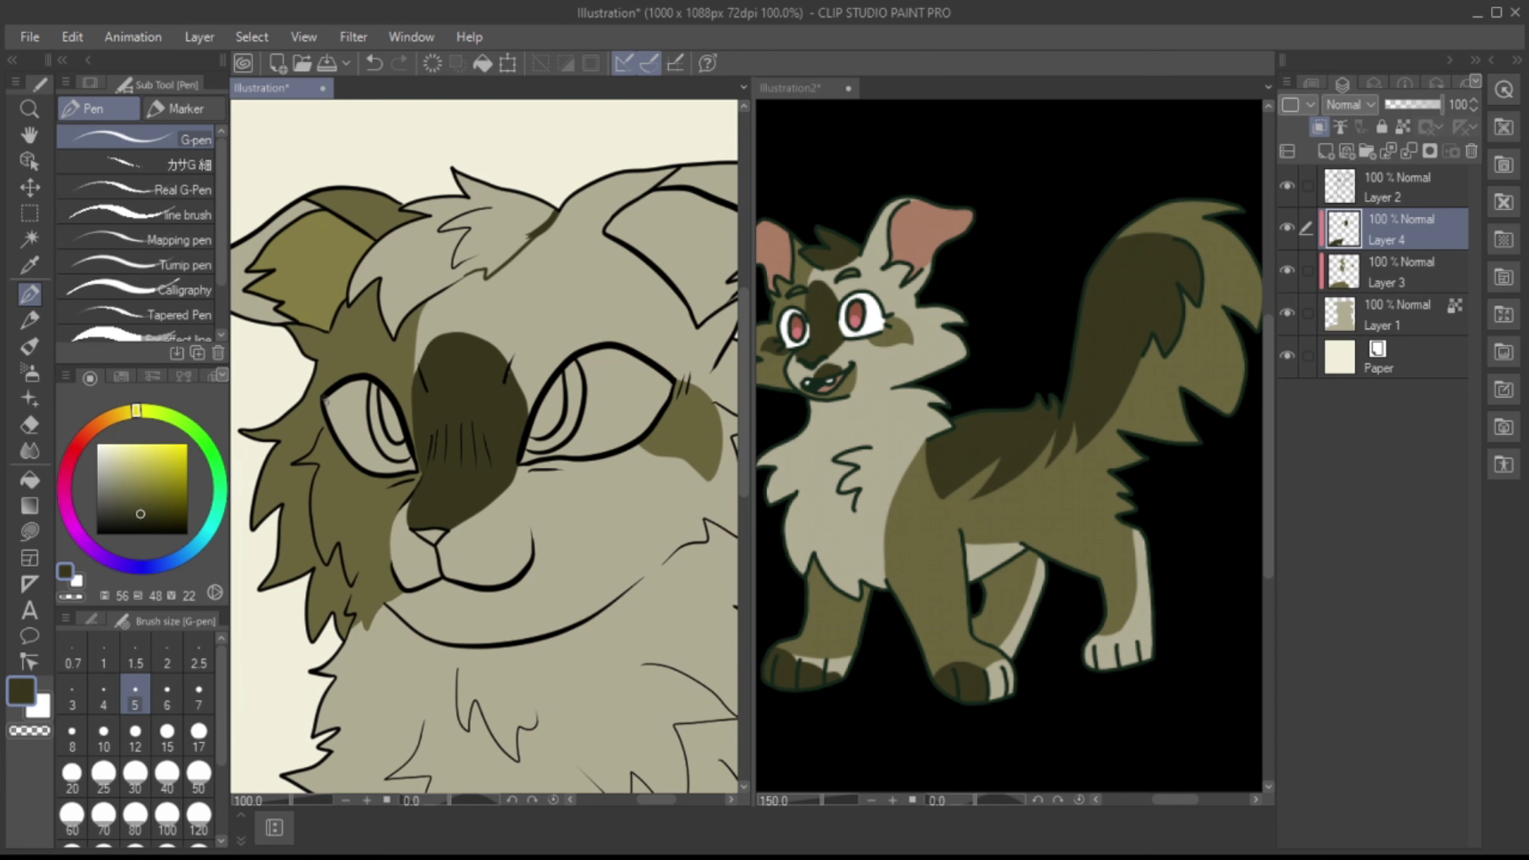
{"action": "left_click_drag", "start_coordinate": [322, 410], "coordinate": [307, 506]}
{"action": "key", "text": "g"}
{"action": "left_click", "coordinate": [313, 451]}
{"action": "key", "text": "p"}
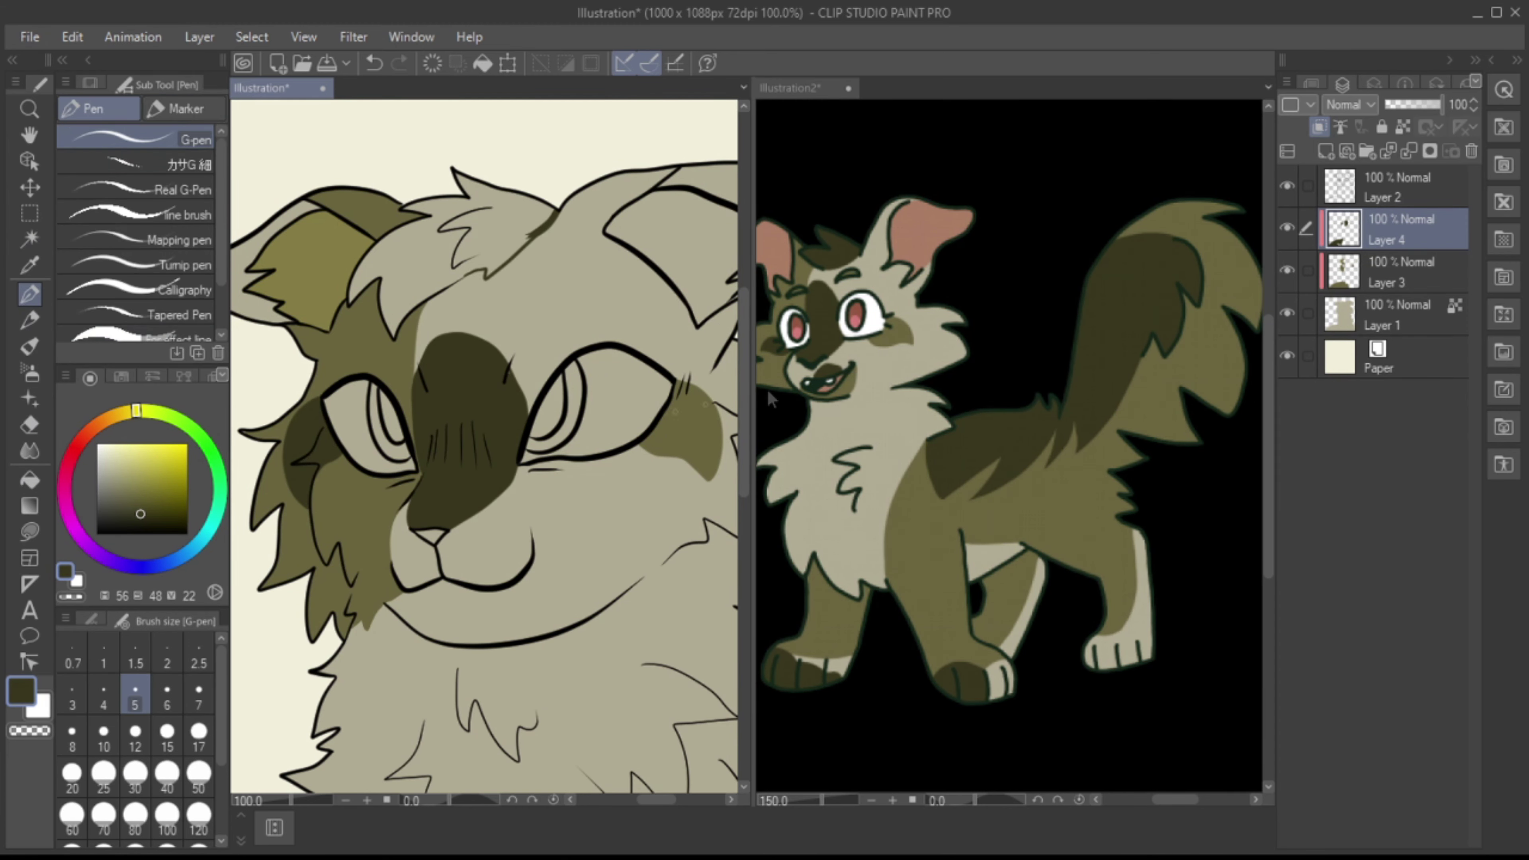
Step: Square off the top of the nose patch with a size 8 pen and fill the head tuft with dark olive-brown
{"action": "key", "text": "alt+bracketleft"}
{"action": "left_click", "coordinate": [294, 578], "text": "alt"}
{"action": "left_click", "coordinate": [474, 425], "text": "alt"}
{"action": "key", "text": "alt+bracketright"}
{"action": "left_click", "coordinate": [72, 732]}
{"action": "left_click_drag", "start_coordinate": [527, 406], "coordinate": [477, 336]}
{"action": "key", "text": "ctrl+z"}
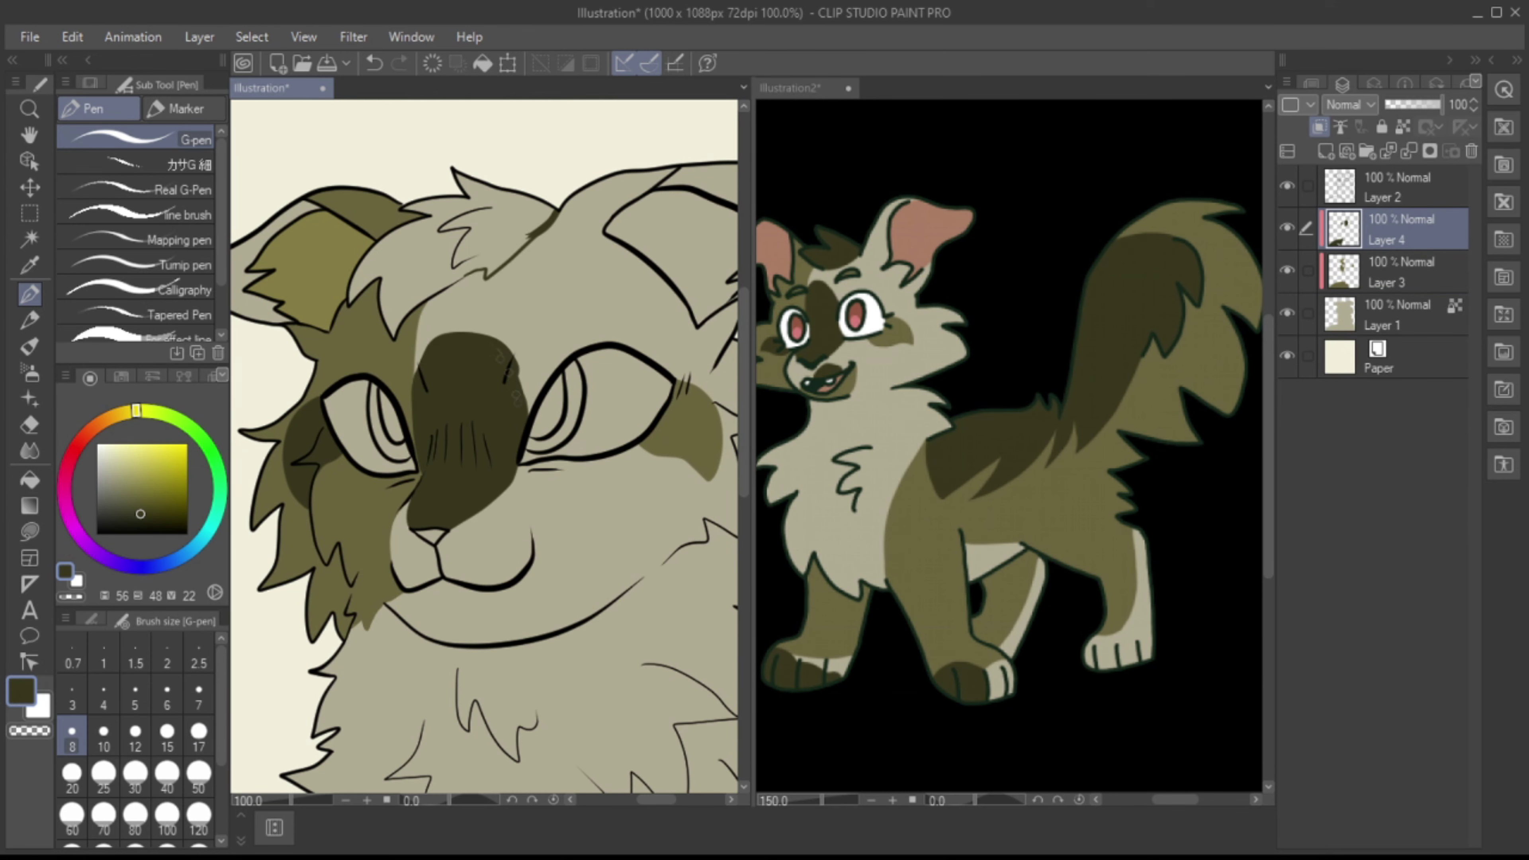
{"action": "key", "text": "ctrl+minus"}
{"action": "key", "text": "g"}
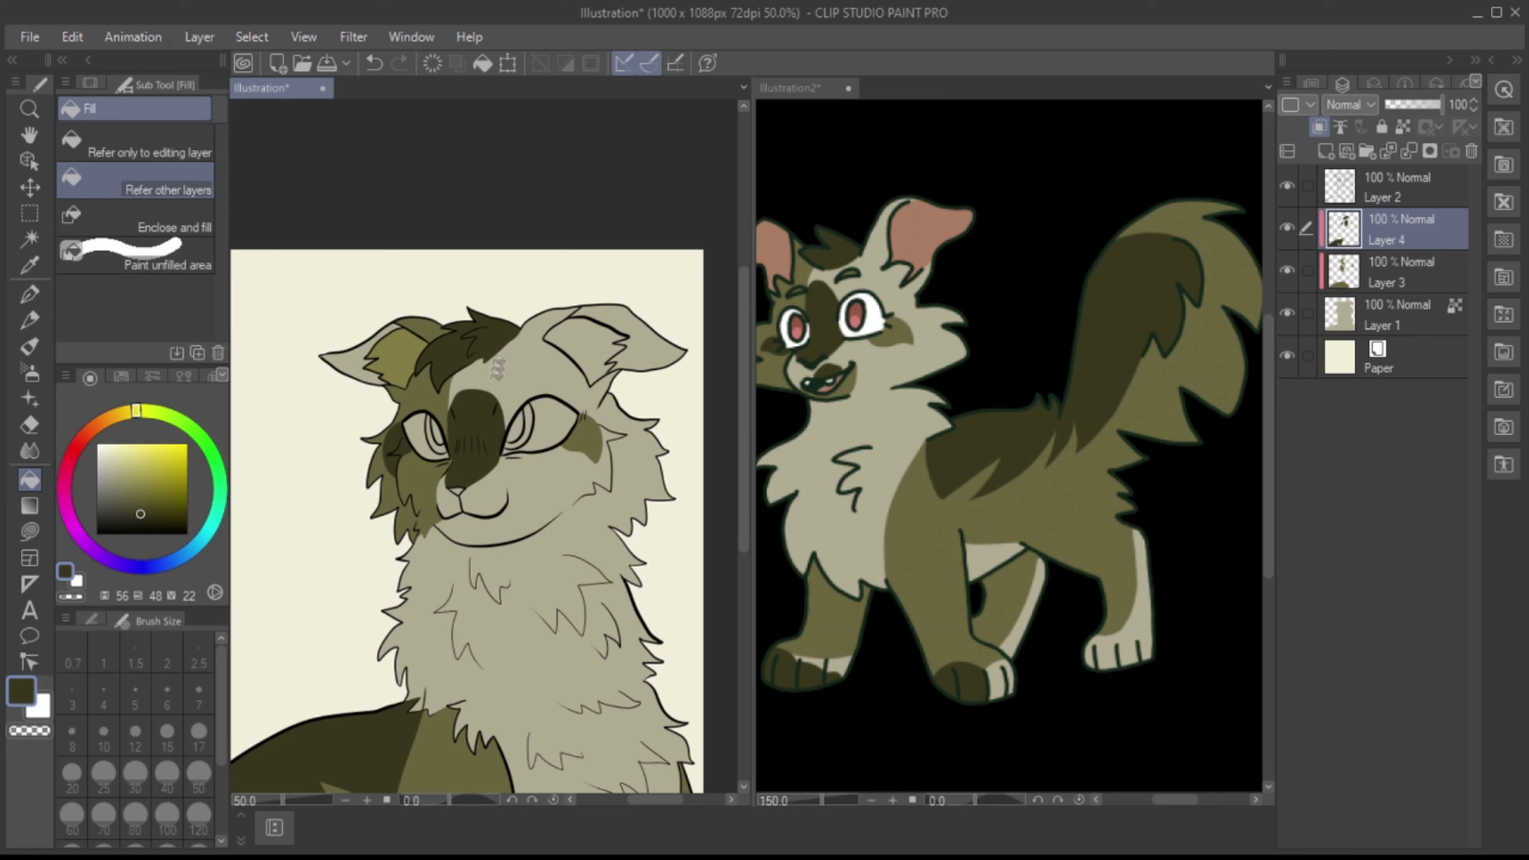
Step: Sample the salmon of the reference cat's ear and fill the outer flap areas of both ears with it
{"action": "left_click", "coordinate": [566, 358], "text": "alt"}
{"action": "left_click", "coordinate": [918, 241], "text": "alt"}
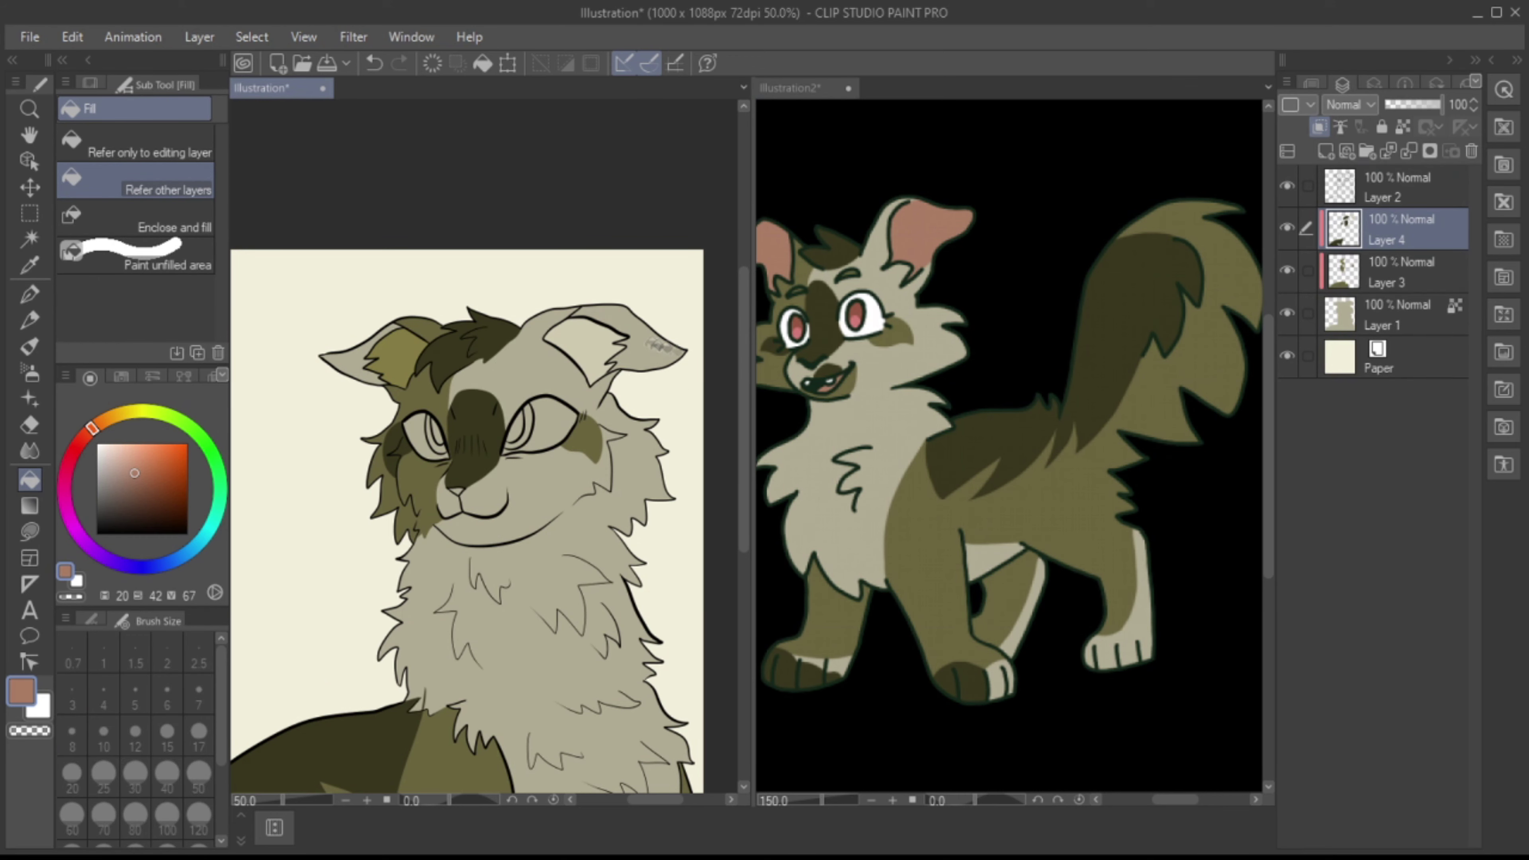
{"action": "left_click", "coordinate": [620, 355]}
{"action": "left_click", "coordinate": [362, 367]}
{"action": "left_click_drag", "start_coordinate": [746, 448], "coordinate": [747, 524]}
Step: Fill both eyes around the irises with the sampled salmon
{"action": "left_click", "coordinate": [861, 312], "text": "alt"}
{"action": "left_click", "coordinate": [569, 395]}
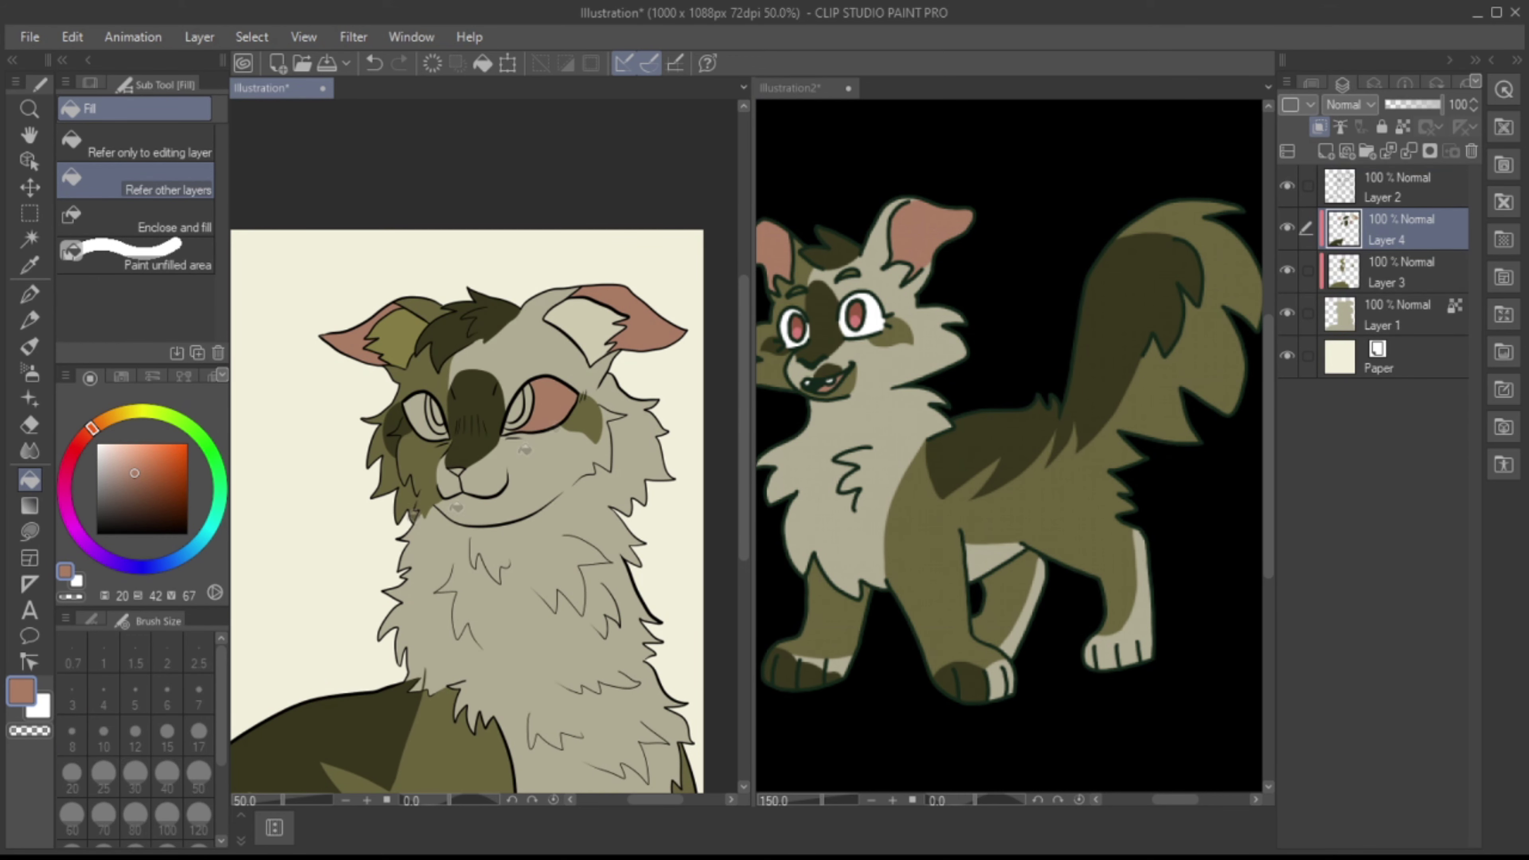
{"action": "key", "text": "ctrl+plus"}
{"action": "left_click", "coordinate": [390, 418]}
Step: Try sampled reference eye colours on the larger eye and merge the marking layers into Layer 1
{"action": "left_click", "coordinate": [865, 300], "text": "alt"}
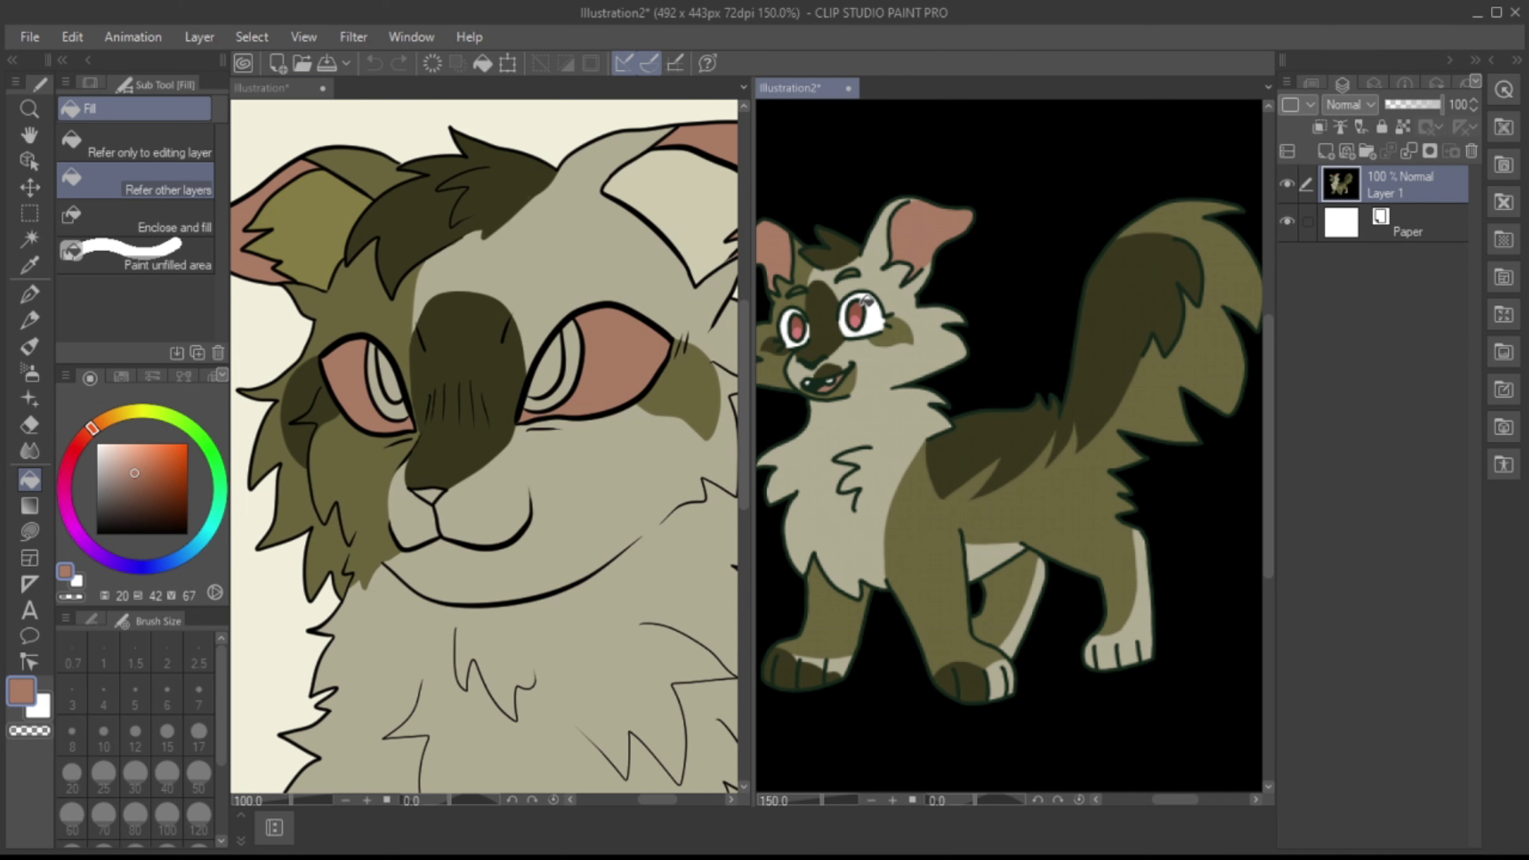
{"action": "left_click", "coordinate": [572, 369]}
{"action": "left_click", "coordinate": [865, 300], "text": "alt"}
{"action": "left_click", "coordinate": [605, 397]}
{"action": "left_click", "coordinate": [857, 313], "text": "alt"}
{"action": "left_click", "coordinate": [626, 385]}
{"action": "left_click", "coordinate": [861, 311], "text": "alt"}
{"action": "left_click", "coordinate": [551, 361]}
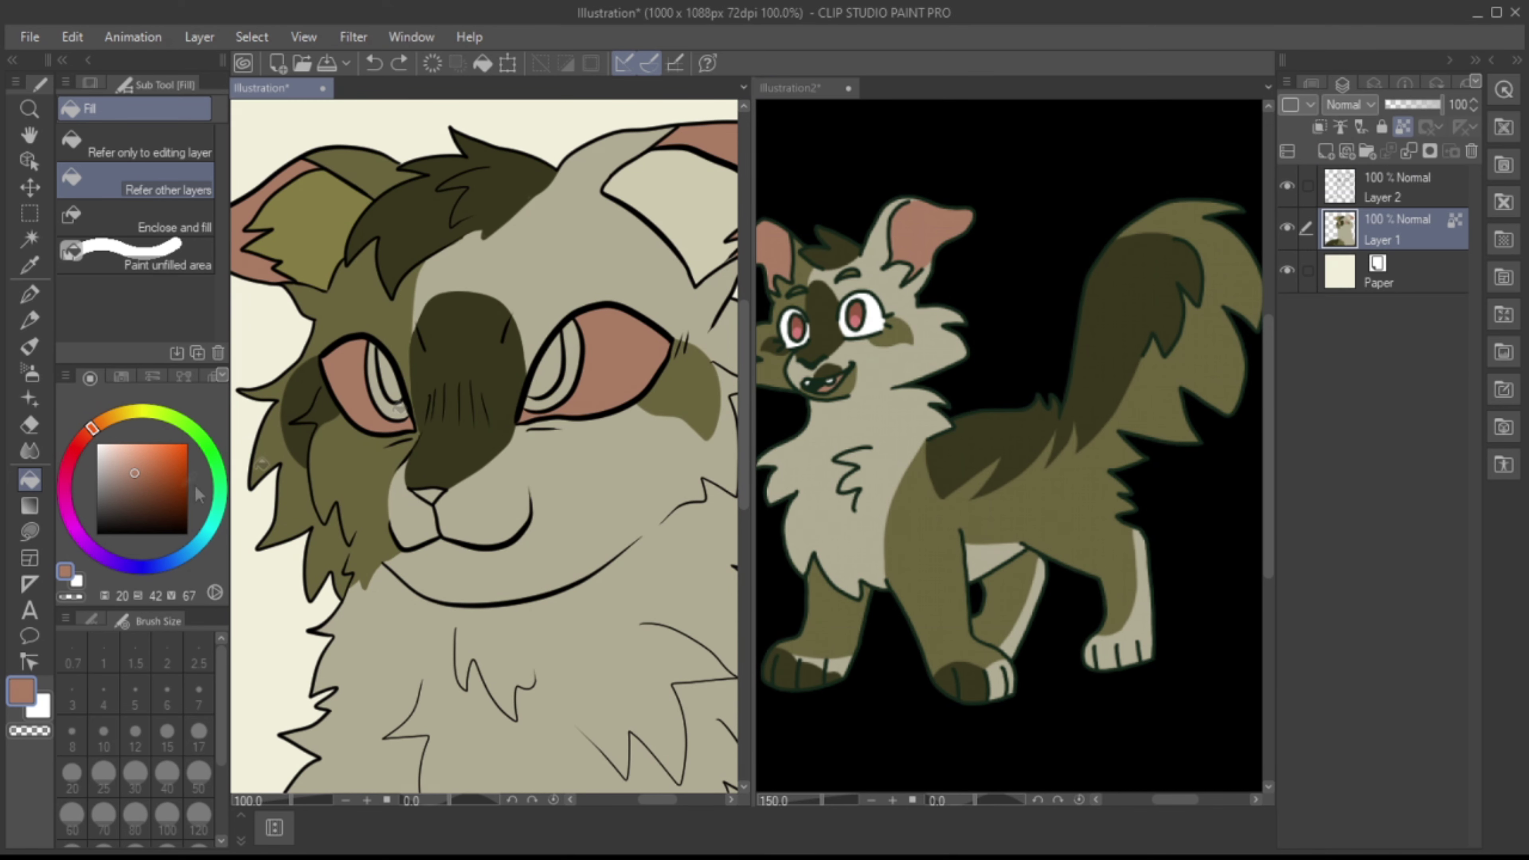
Step: Sample the pink from the reference cat's eye and fill both eyes around the irises with it
{"action": "left_click", "coordinate": [1312, 83]}
{"action": "left_click", "coordinate": [1221, 598]}
{"action": "left_click", "coordinate": [860, 313], "text": "alt"}
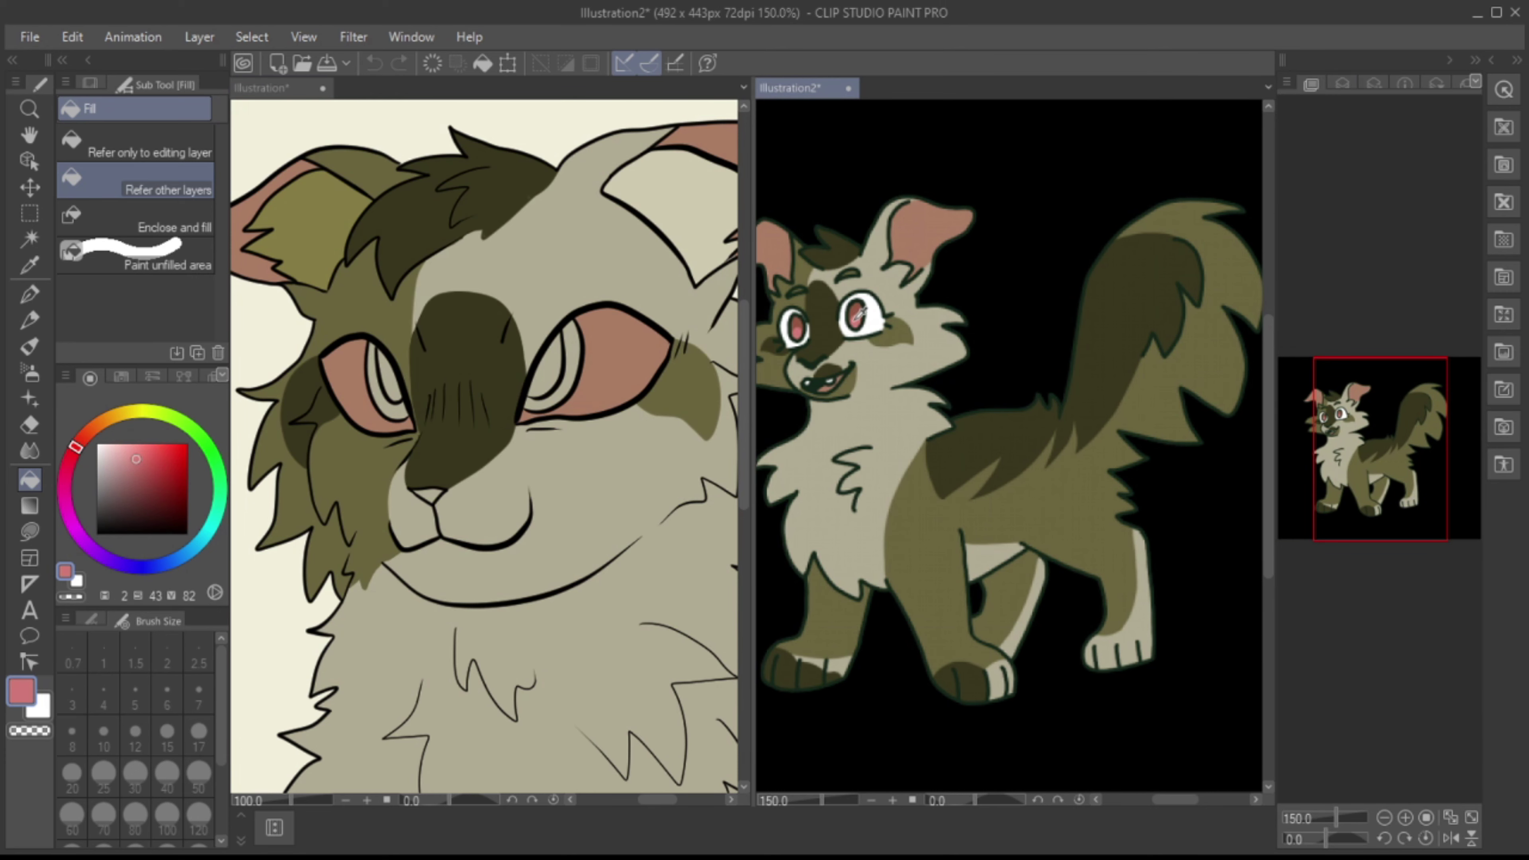
{"action": "left_click", "coordinate": [1349, 85]}
{"action": "left_click", "coordinate": [602, 374]}
{"action": "left_click", "coordinate": [367, 392]}
Step: Fill the iris rings with brownish red sampled from the reference's eye and both pupils with a darker red
{"action": "left_click", "coordinate": [861, 304], "text": "alt"}
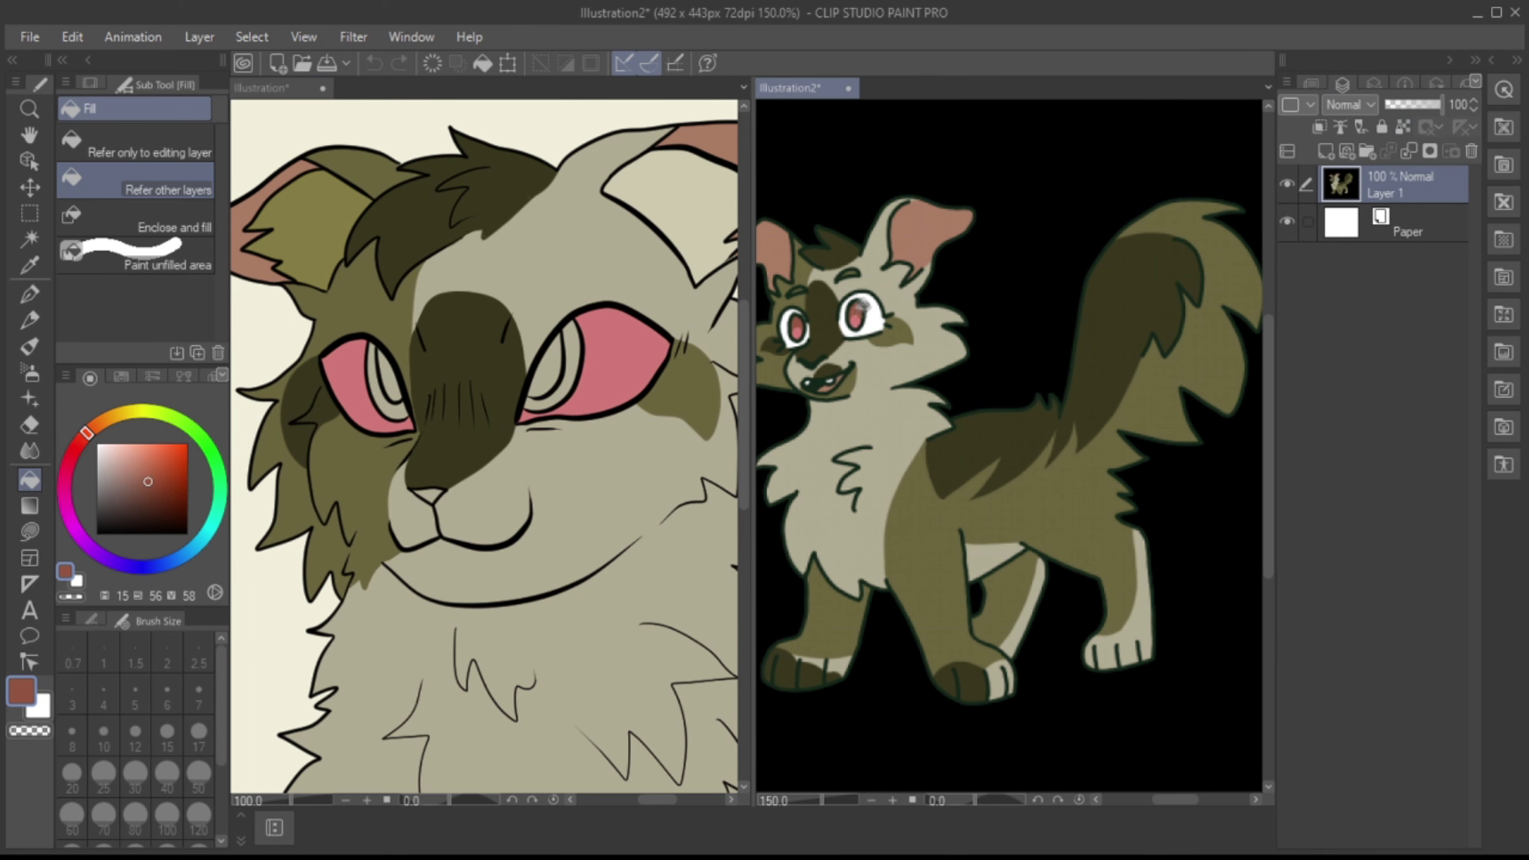
{"action": "left_click", "coordinate": [532, 376]}
{"action": "left_click", "coordinate": [370, 385]}
{"action": "left_click", "coordinate": [171, 489]}
{"action": "left_click", "coordinate": [390, 385]}
{"action": "left_click", "coordinate": [548, 368]}
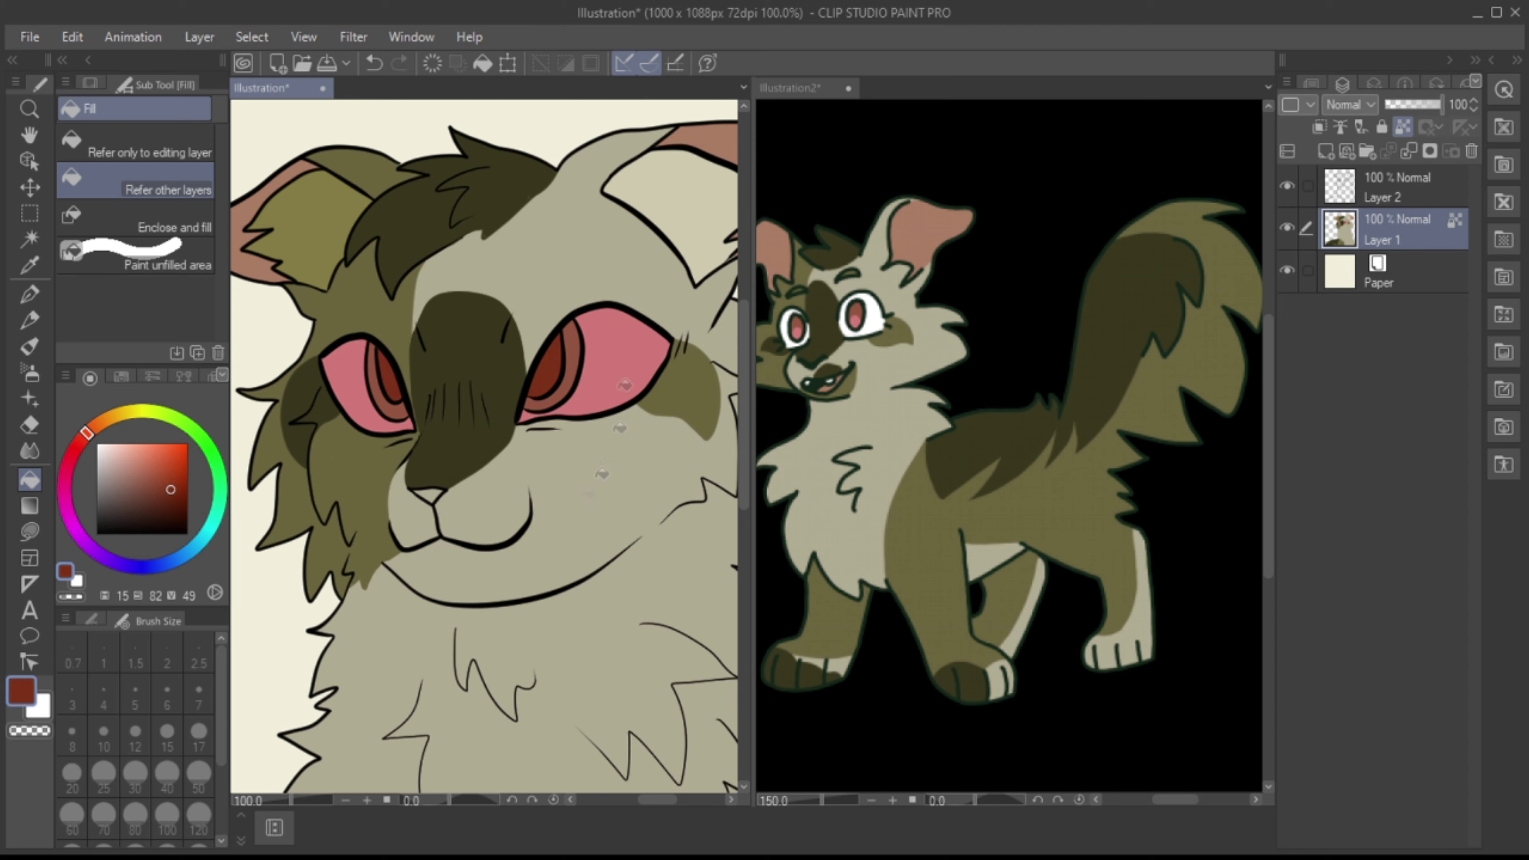
Step: Recolour both eyes orange-red around the irises and choose a deeper red for the iris rings
{"action": "left_click", "coordinate": [155, 467]}
{"action": "left_click", "coordinate": [530, 412]}
{"action": "left_click", "coordinate": [381, 437]}
{"action": "left_click", "coordinate": [158, 479]}
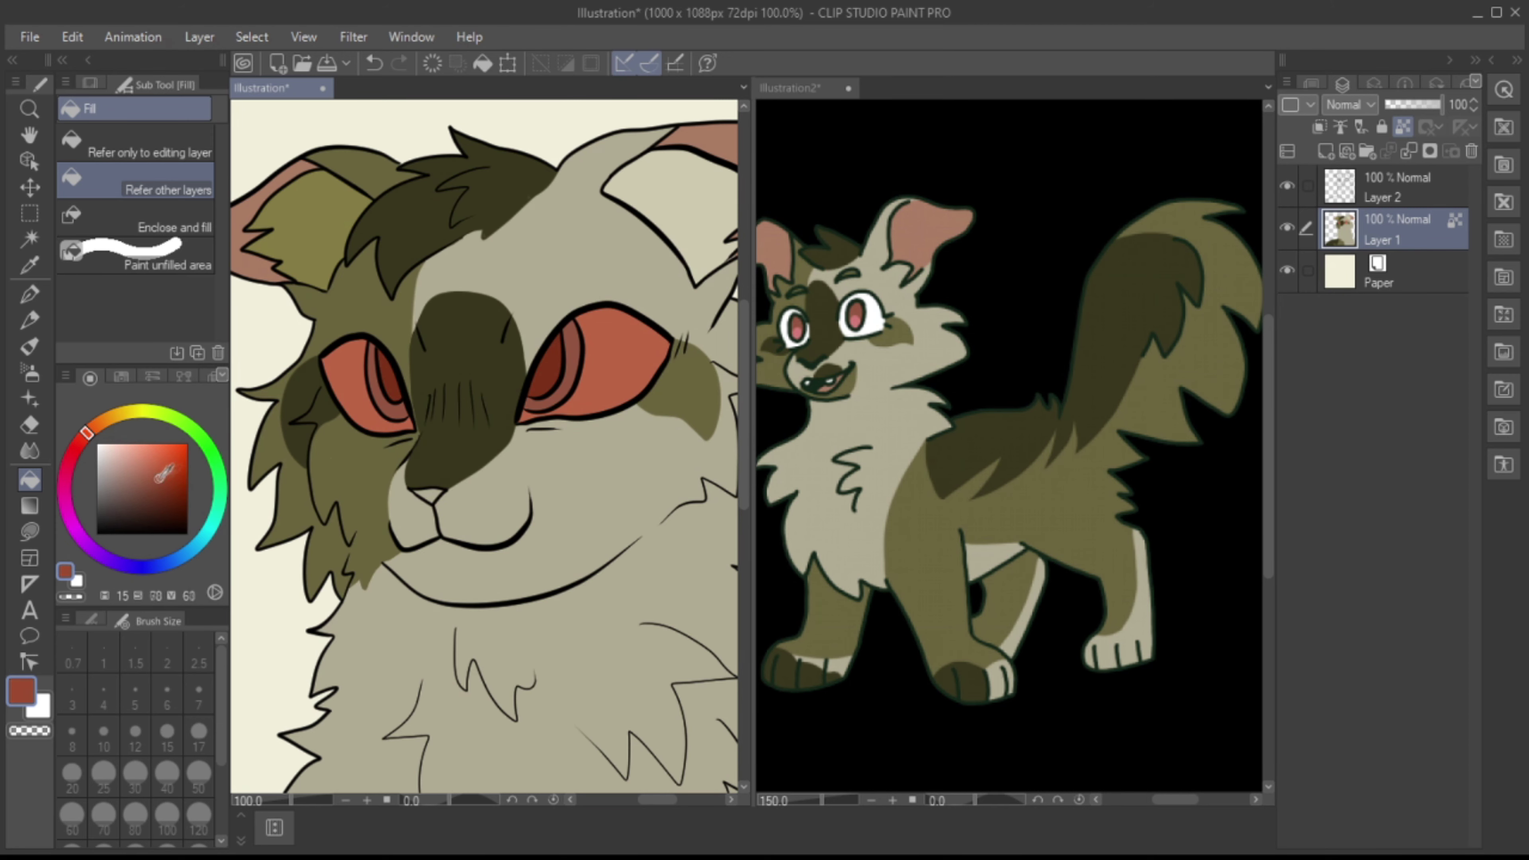
{"action": "left_click", "coordinate": [345, 800]}
{"action": "left_click", "coordinate": [346, 800]}
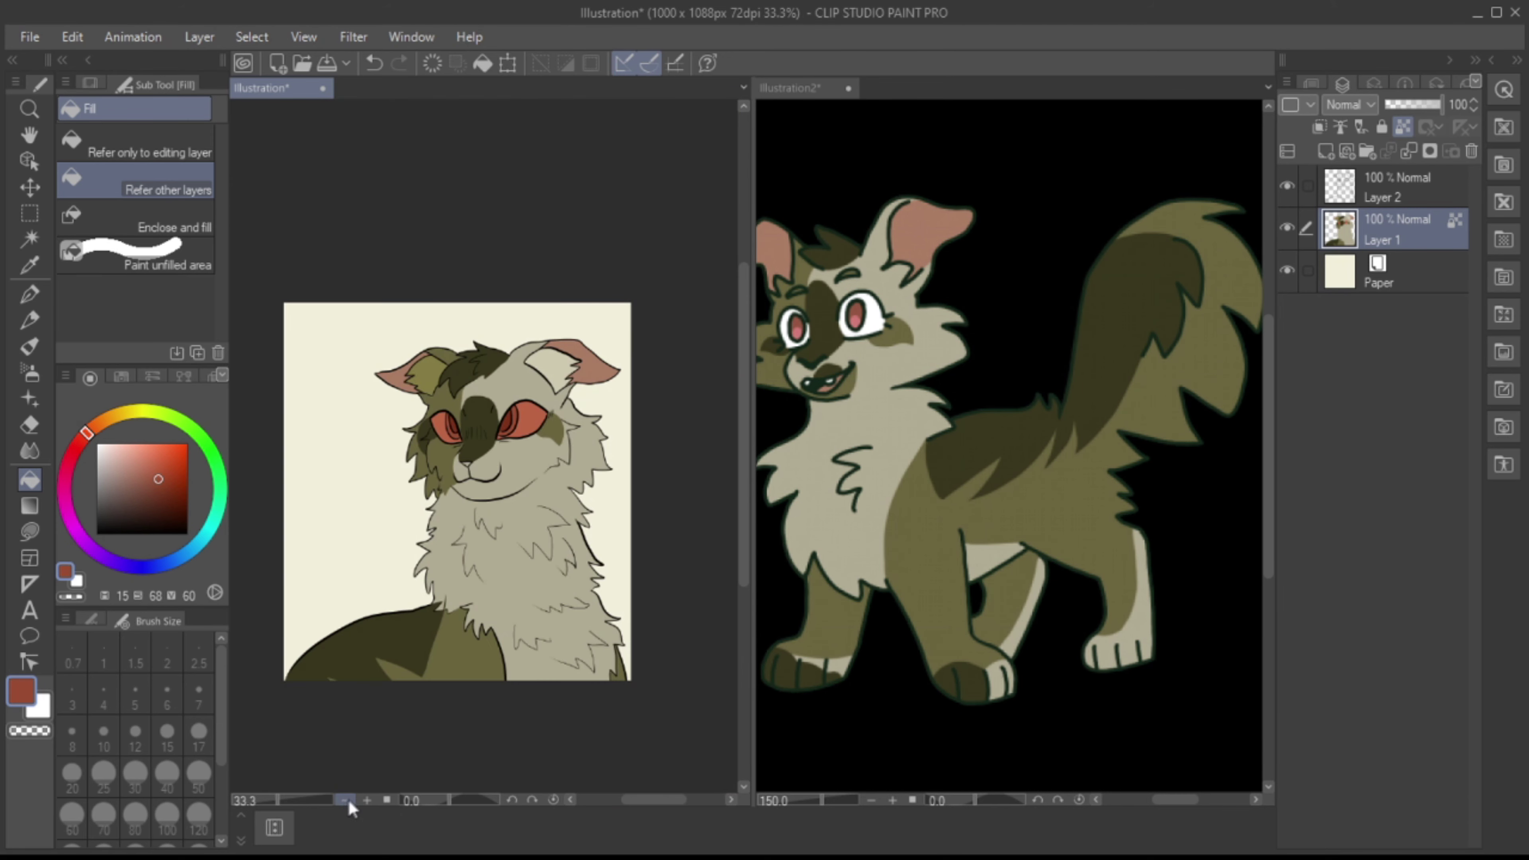
{"action": "left_click", "coordinate": [367, 800]}
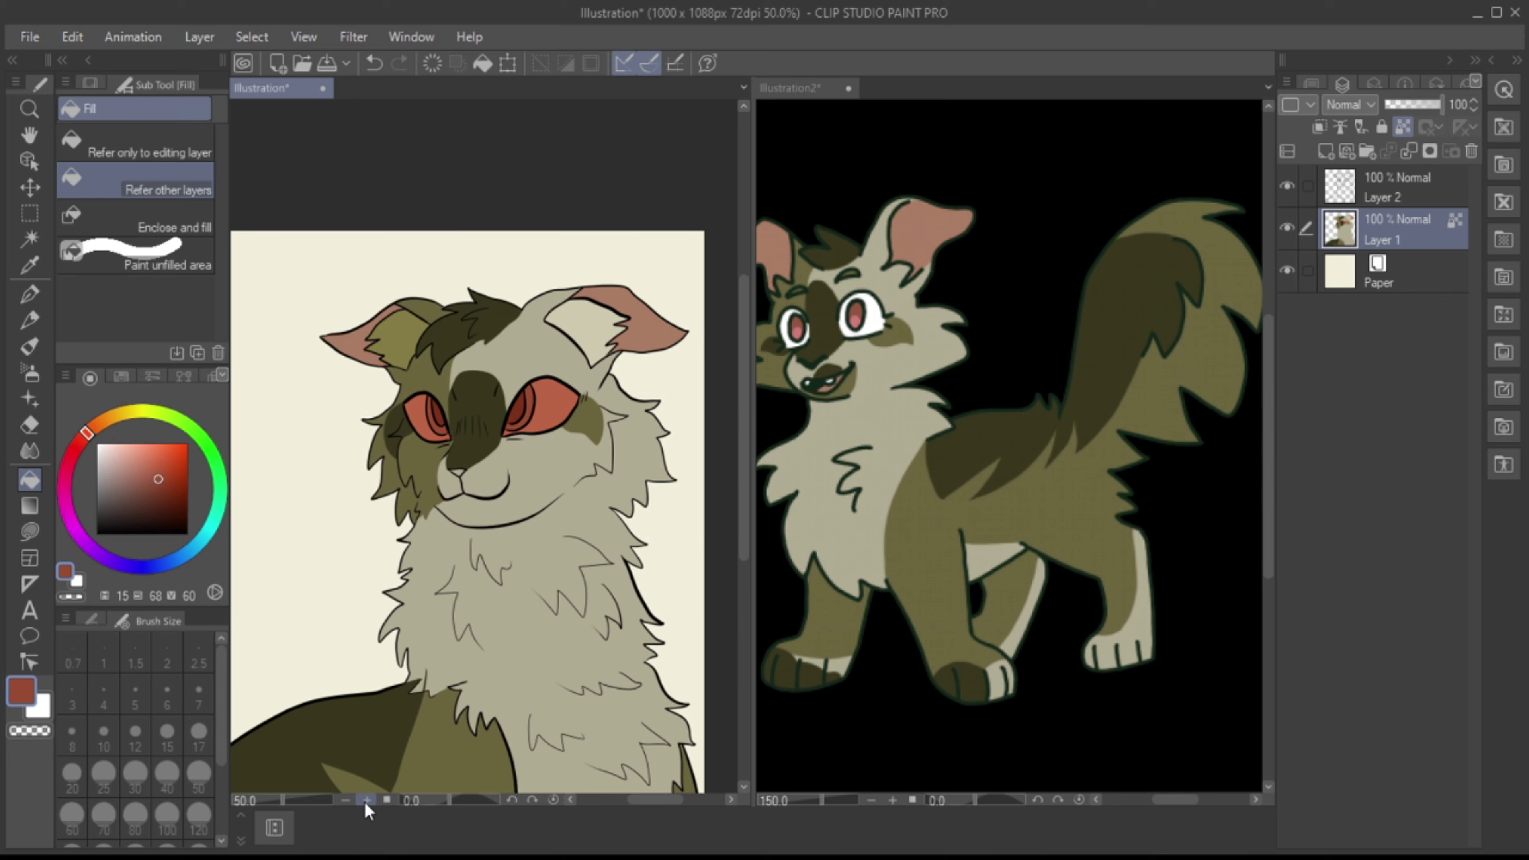
Step: Hide Layer 1 and lasso the inner chest fur lines below the chin on Layer 2
{"action": "left_click", "coordinate": [1286, 227]}
{"action": "left_click", "coordinate": [1385, 187]}
{"action": "left_click", "coordinate": [29, 212]}
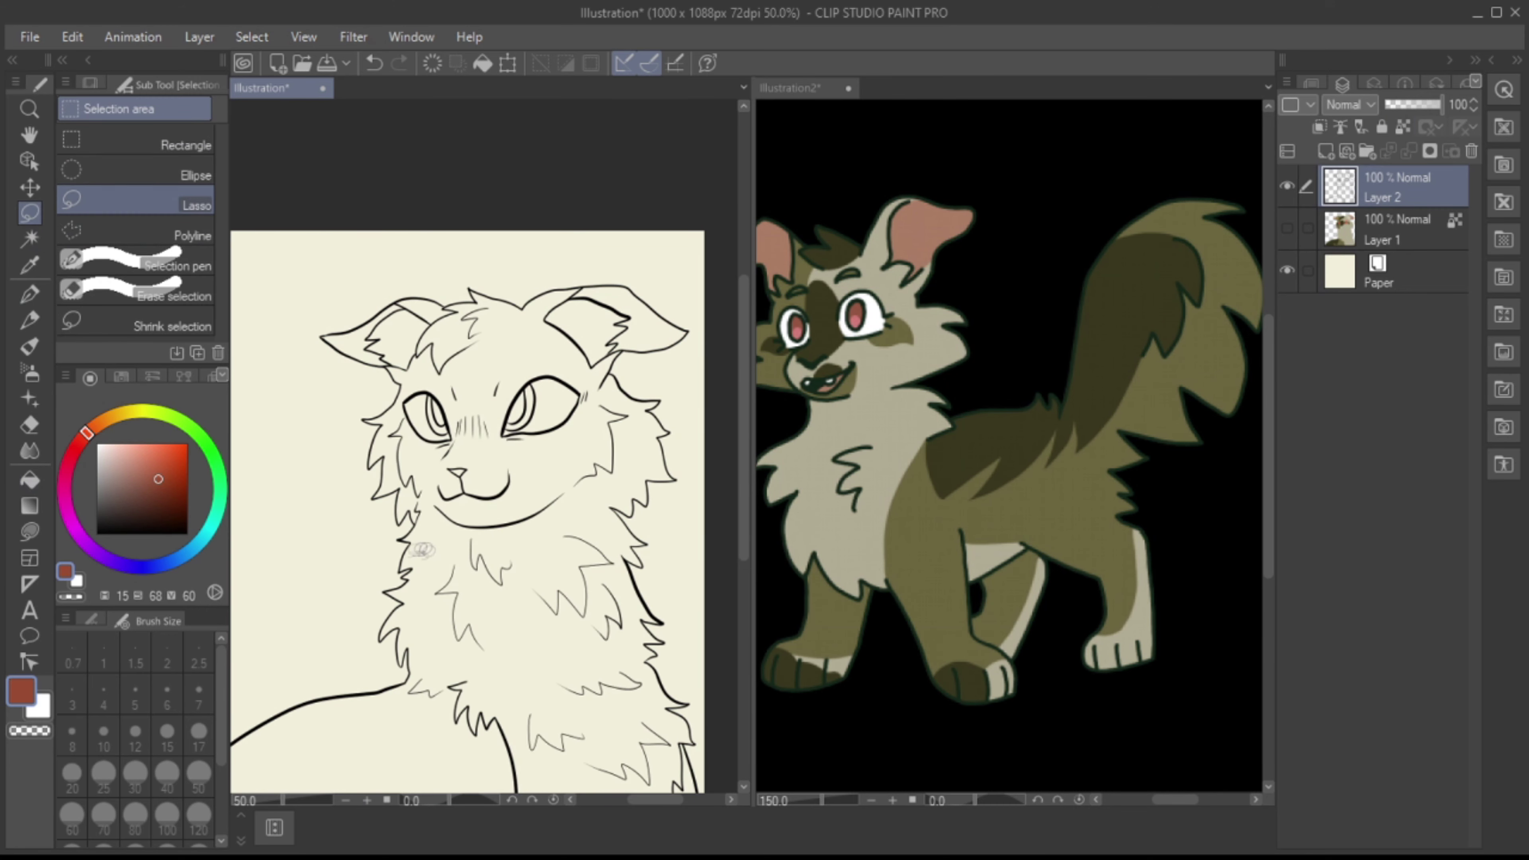
{"action": "scroll", "coordinate": [488, 759], "scroll_direction": "up", "scroll_amount": 2}
{"action": "mouse_move", "coordinate": [362, 434]}
{"action": "left_mouse_down"}
{"action": "mouse_move", "coordinate": [731, 362]}
{"action": "mouse_move", "coordinate": [304, 226]}
{"action": "left_mouse_up"}
{"action": "left_click_drag", "start_coordinate": [656, 801], "coordinate": [679, 800]}
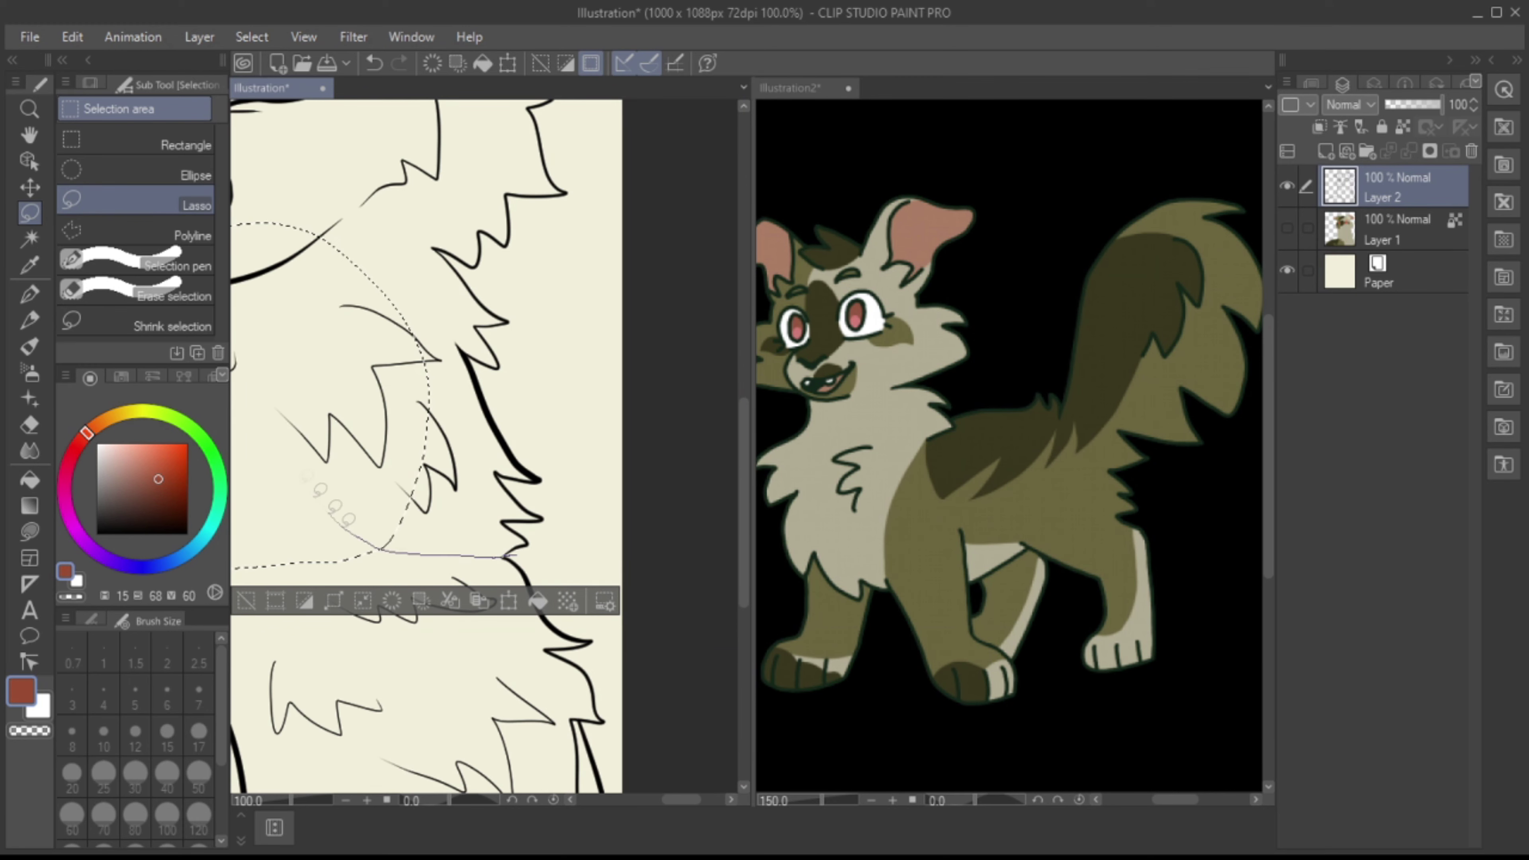
Step: Extend the lasso selection over the whole head and upper chest on Layer 2 and move those lines onto their own layer
{"action": "left_click_drag", "start_coordinate": [291, 800], "coordinate": [274, 800]}
{"action": "left_click", "coordinate": [97, 624]}
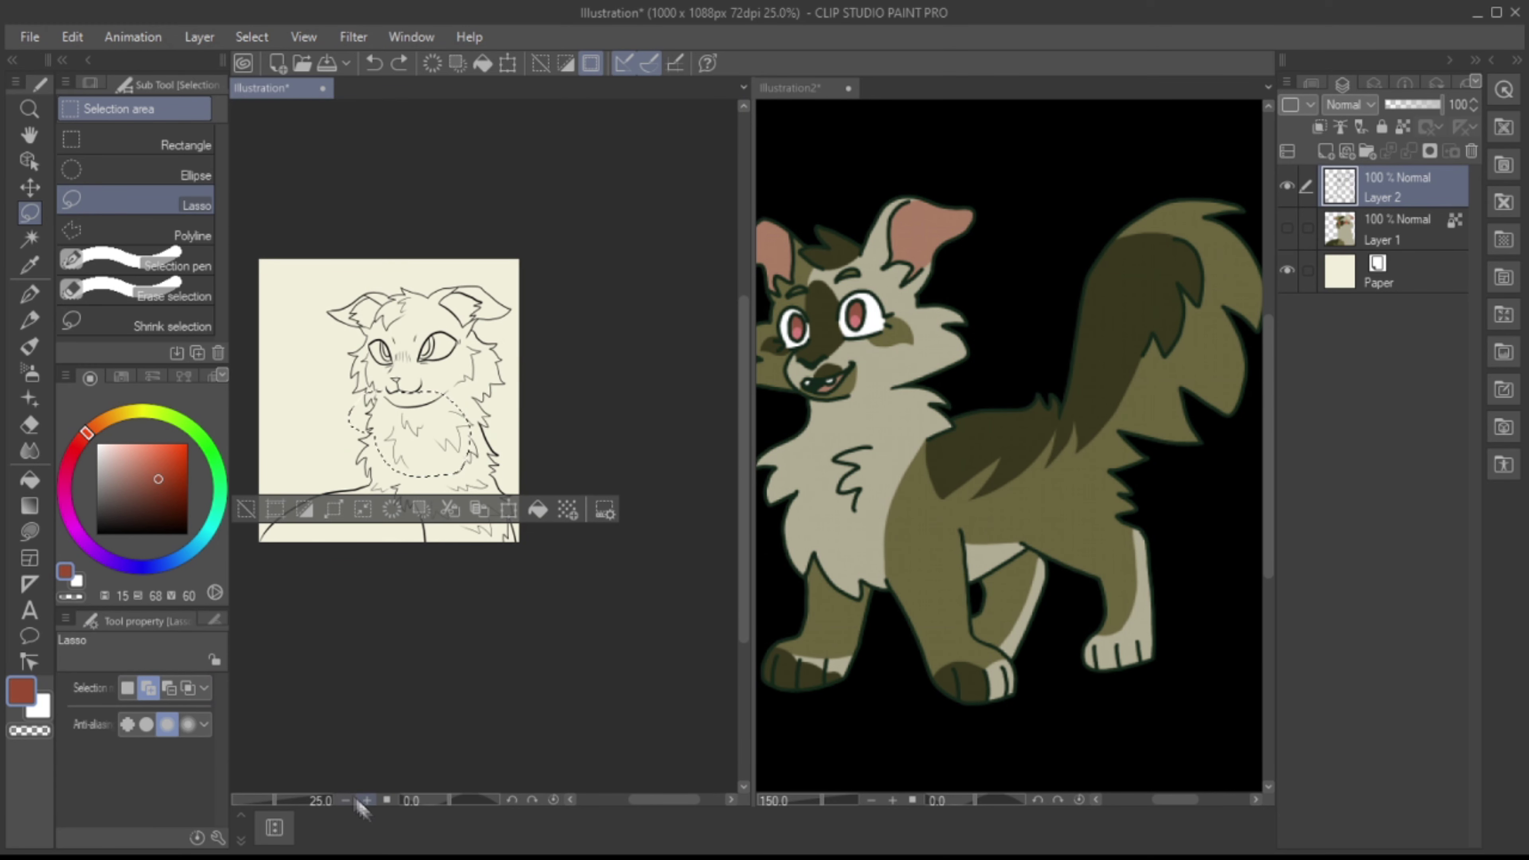
{"action": "left_click", "coordinate": [367, 800]}
{"action": "left_click", "coordinate": [367, 800]}
{"action": "left_click", "coordinate": [367, 800]}
{"action": "key", "text": "ctrl+minus"}
{"action": "key", "text": "ctrl+minus"}
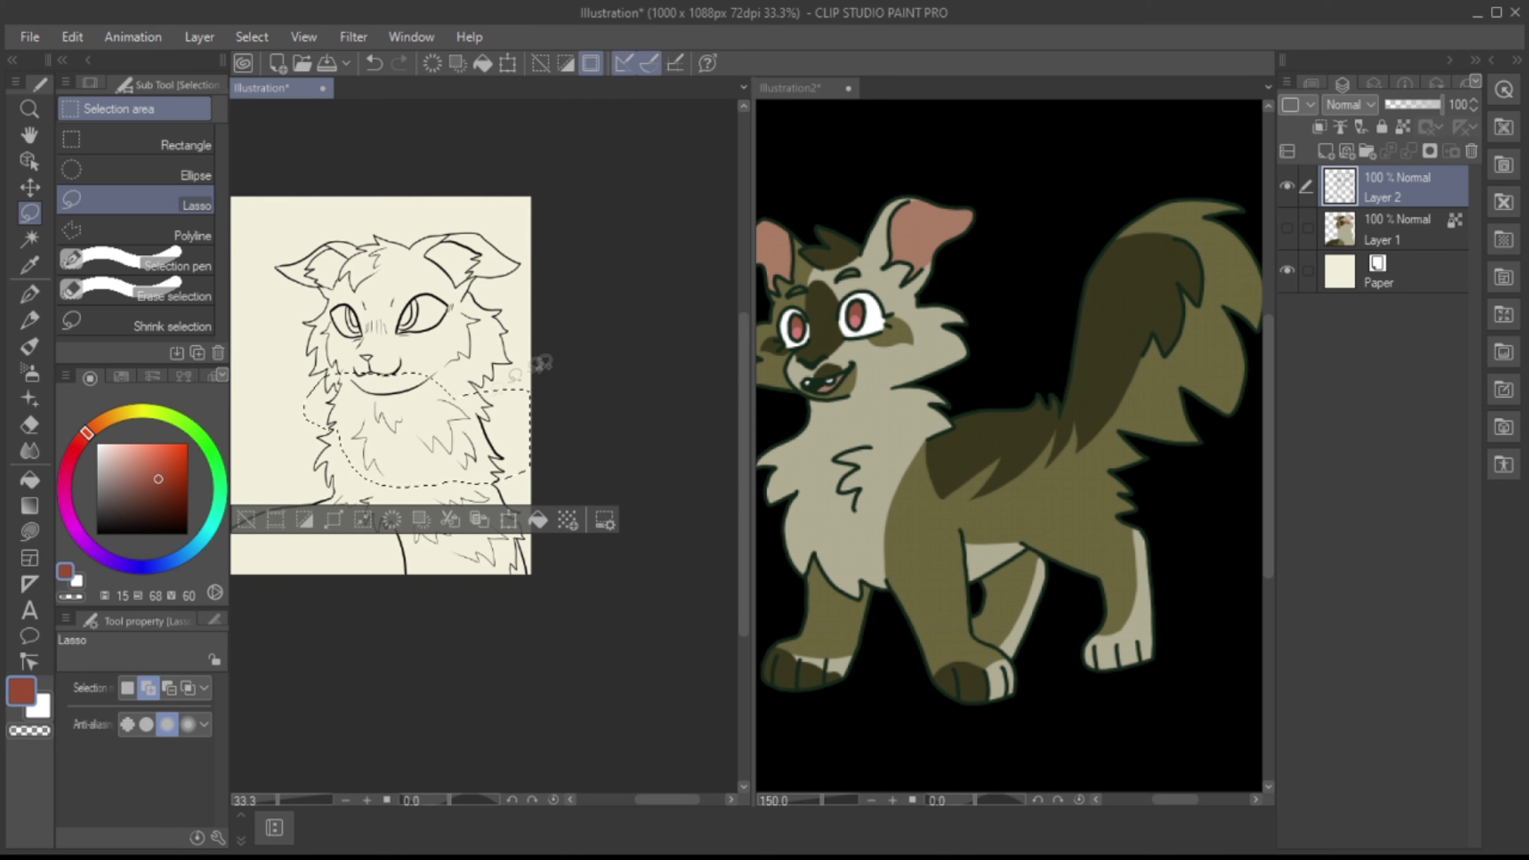
{"action": "key", "text": "ctrl+c"}
{"action": "key", "text": "ctrl+v"}
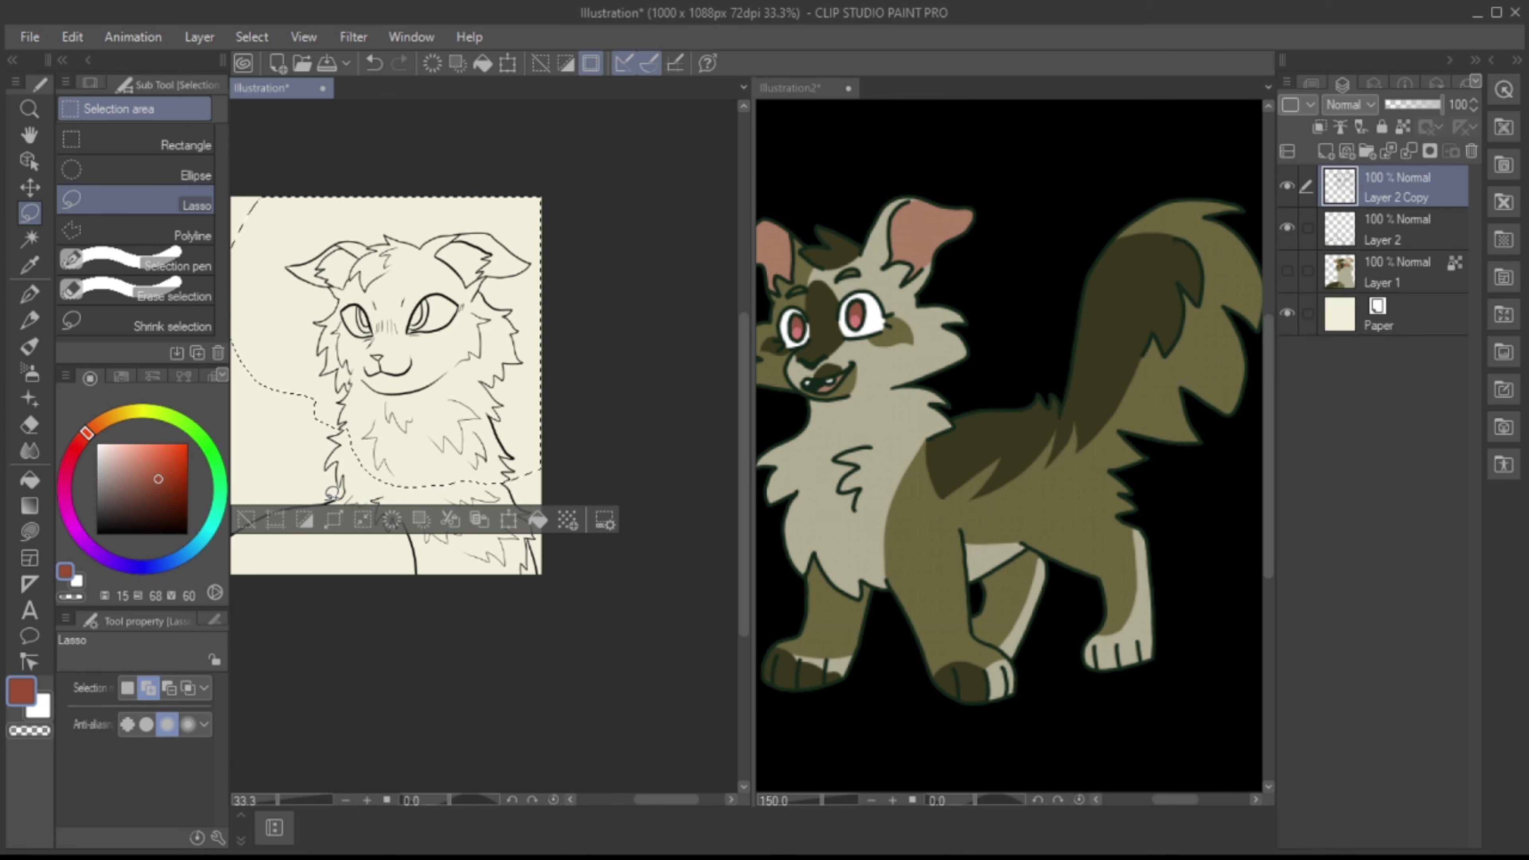
Step: Move the pasted head line art down so the cat's neck becomes shorter
{"action": "key", "text": "k"}
{"action": "left_click", "coordinate": [1286, 229]}
{"action": "left_click", "coordinate": [1287, 229]}
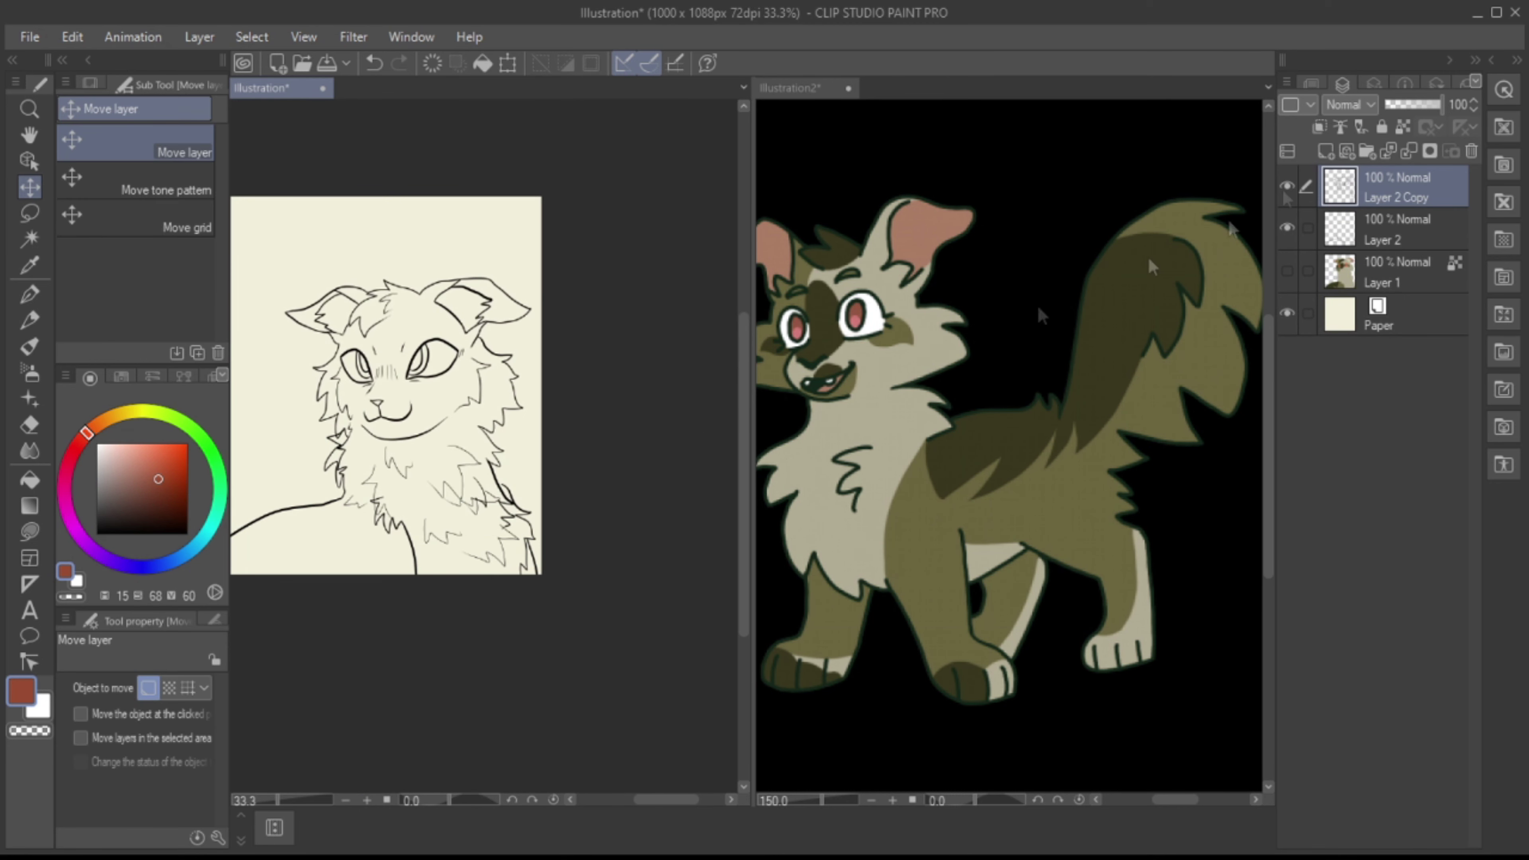
Step: Lasso the chest fur near the canvas's right edge and shift its Layer 2 lines inward to meet the lowered head's fur
{"action": "key", "text": "m"}
{"action": "mouse_move", "coordinate": [470, 642]}
{"action": "left_mouse_down"}
{"action": "mouse_move", "coordinate": [416, 458]}
{"action": "mouse_move", "coordinate": [539, 588]}
{"action": "left_mouse_up"}
{"action": "key", "text": "ctrl+t"}
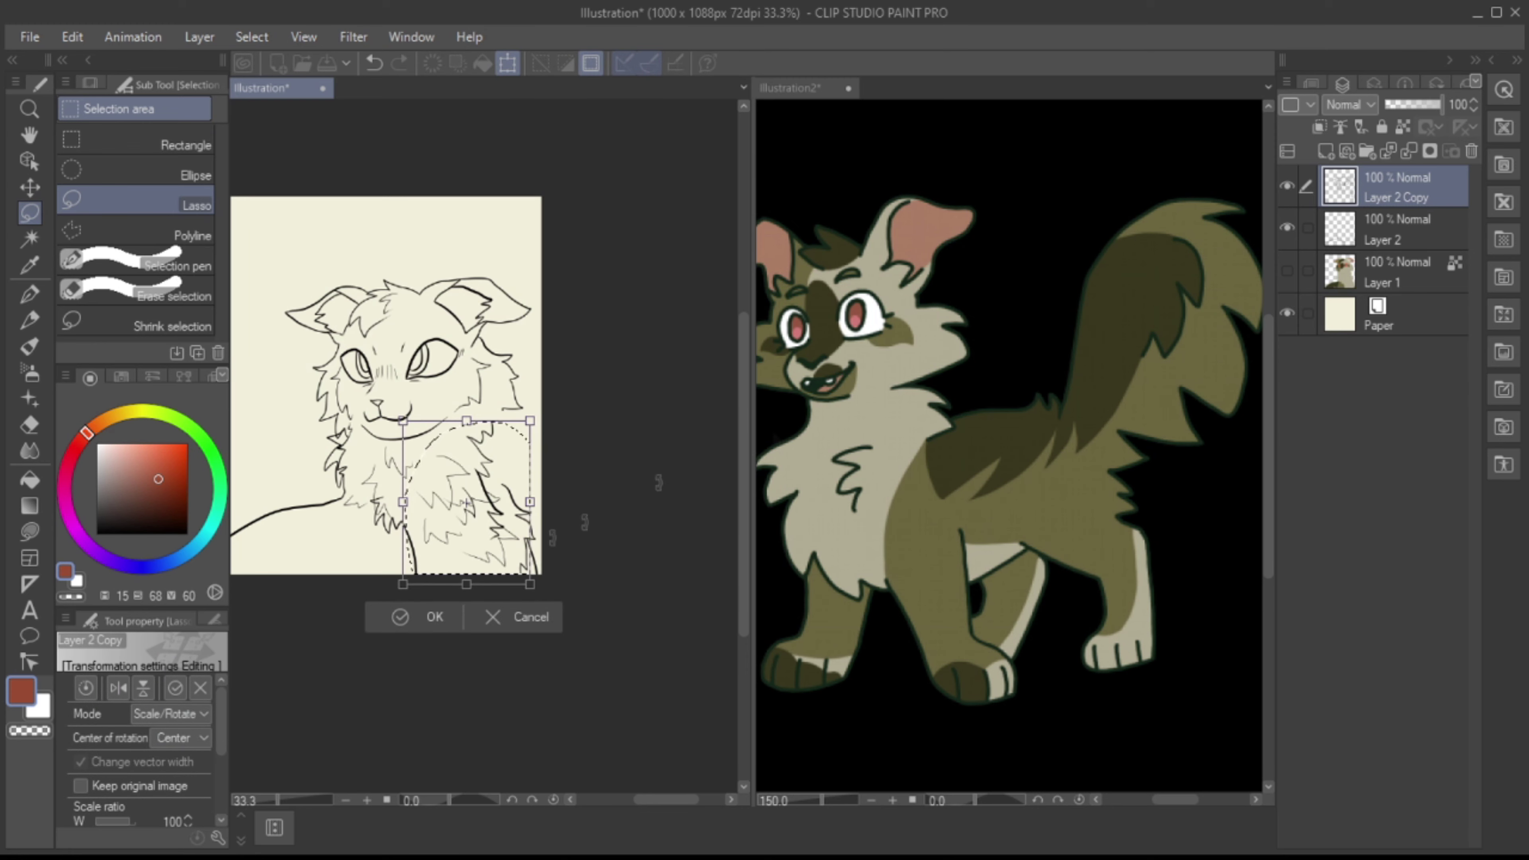
{"action": "key", "text": "Escape"}
{"action": "left_click", "coordinate": [1391, 232]}
{"action": "key", "text": "ctrl+t"}
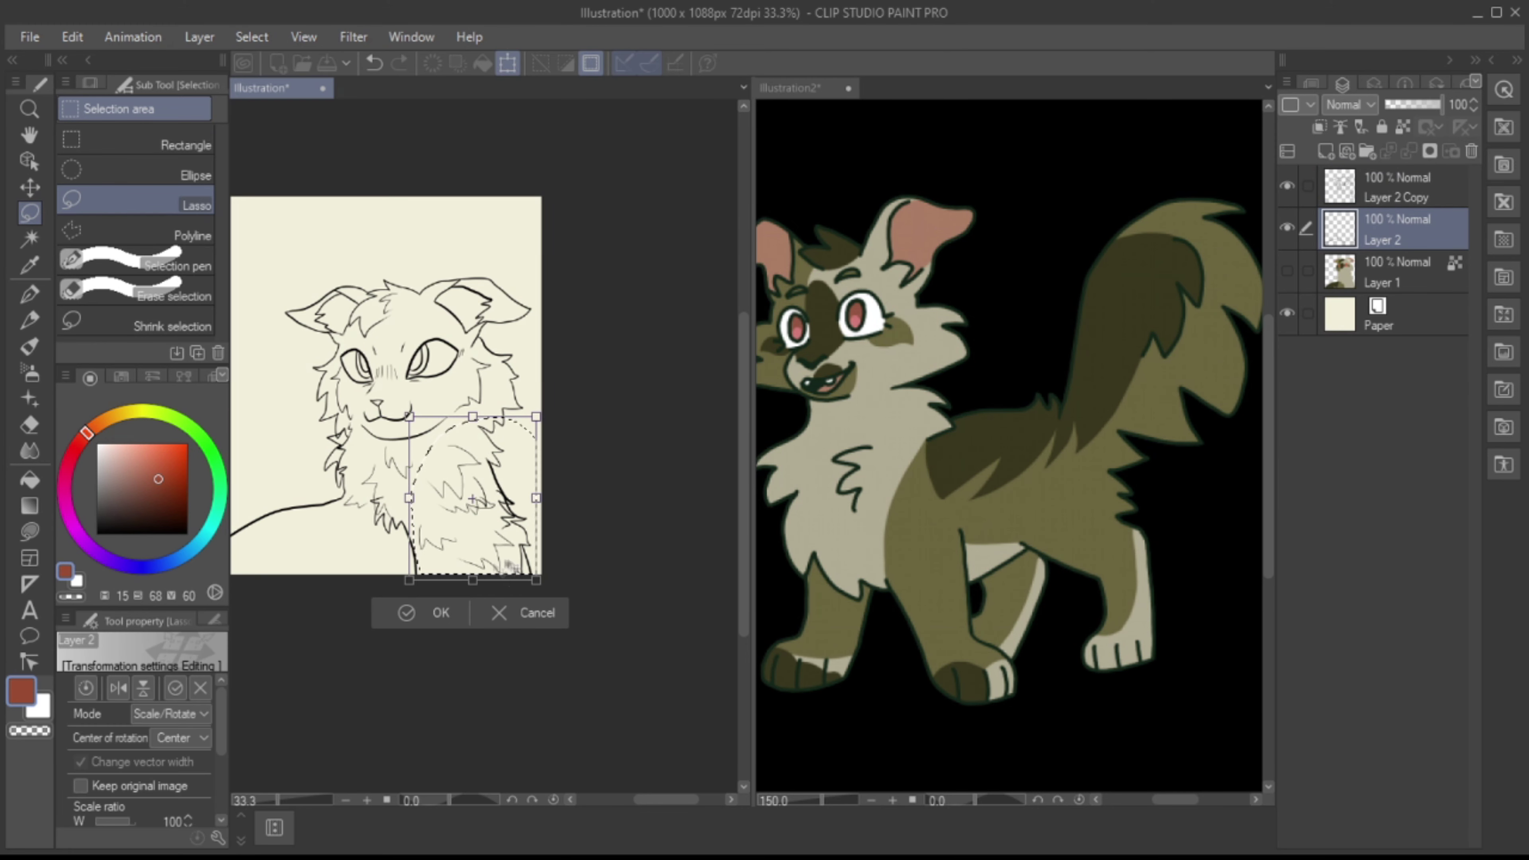
{"action": "key", "text": "Escape"}
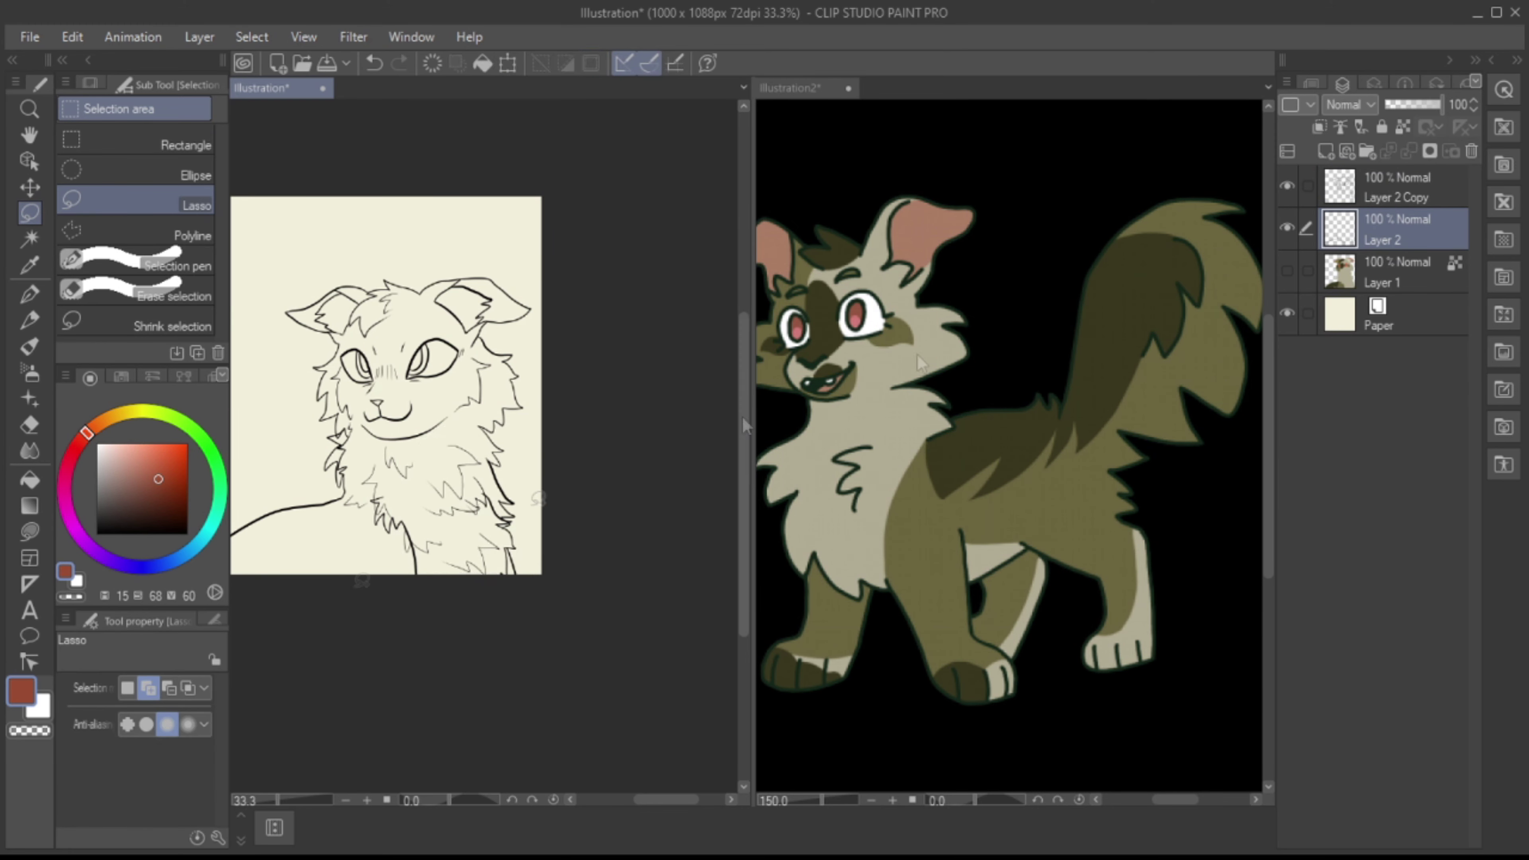
Step: Erase the stray fur line beside the foreleg on Layer 2 and lower that layer's opacity to 42%
{"action": "left_click", "coordinate": [1288, 228]}
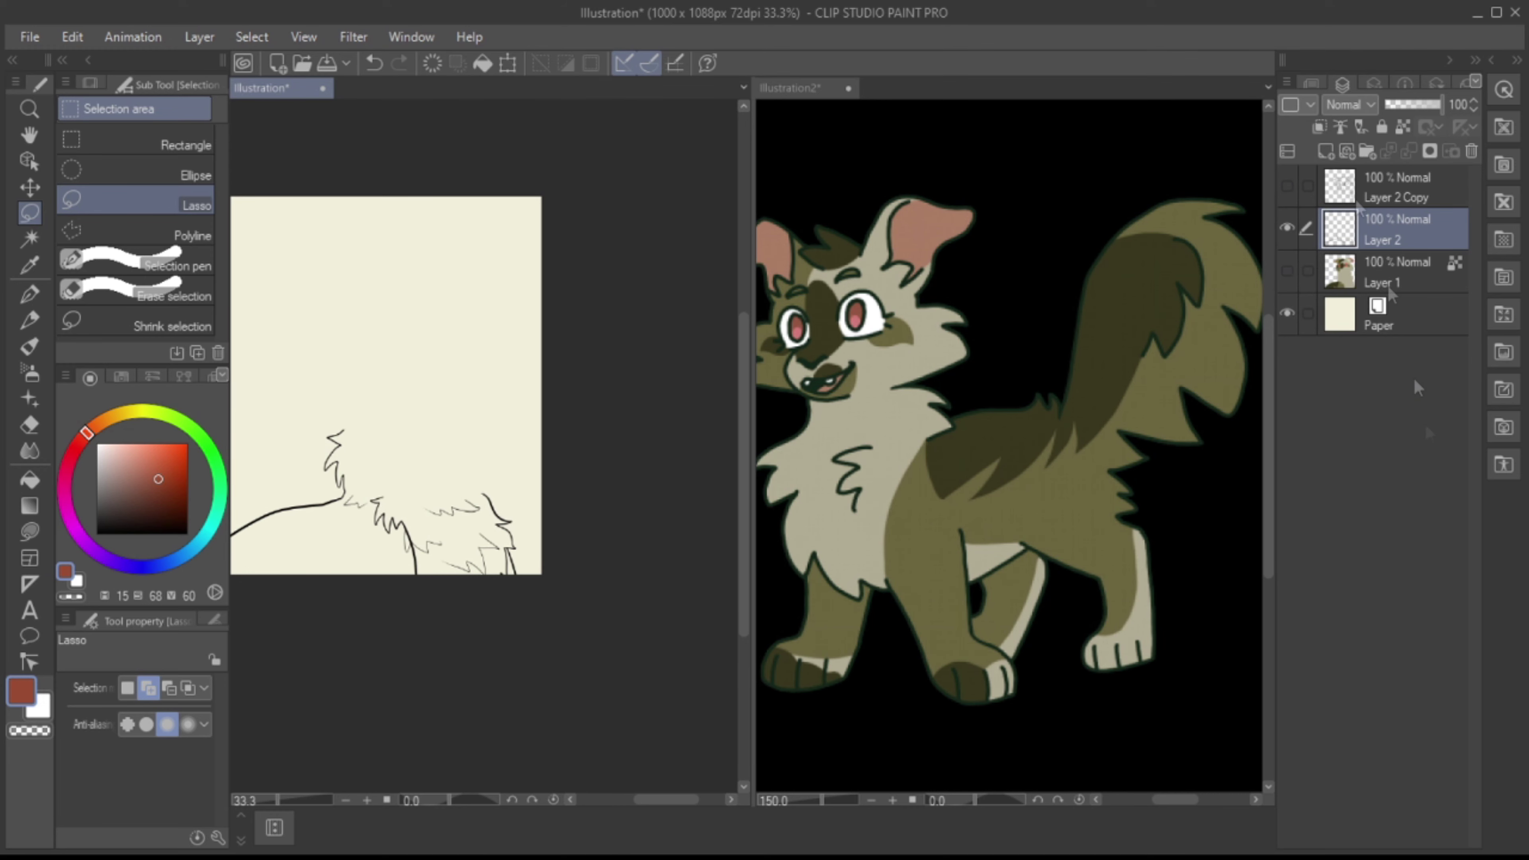
{"action": "left_click", "coordinate": [1312, 84]}
{"action": "left_click", "coordinate": [1405, 818]}
{"action": "left_click", "coordinate": [1406, 818]}
{"action": "key", "text": "e"}
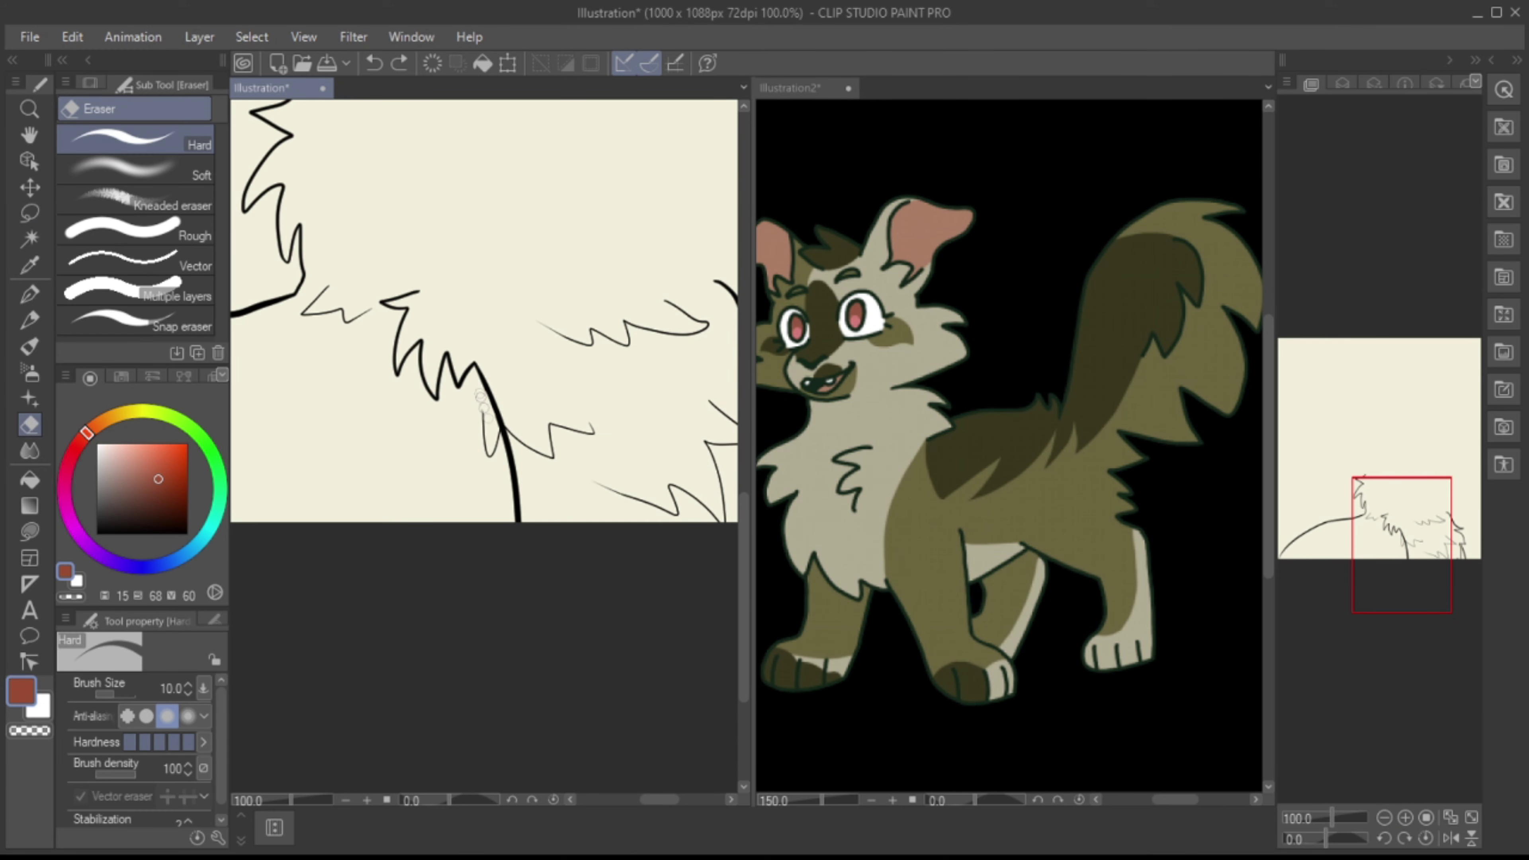
{"action": "left_click", "coordinate": [1342, 84]}
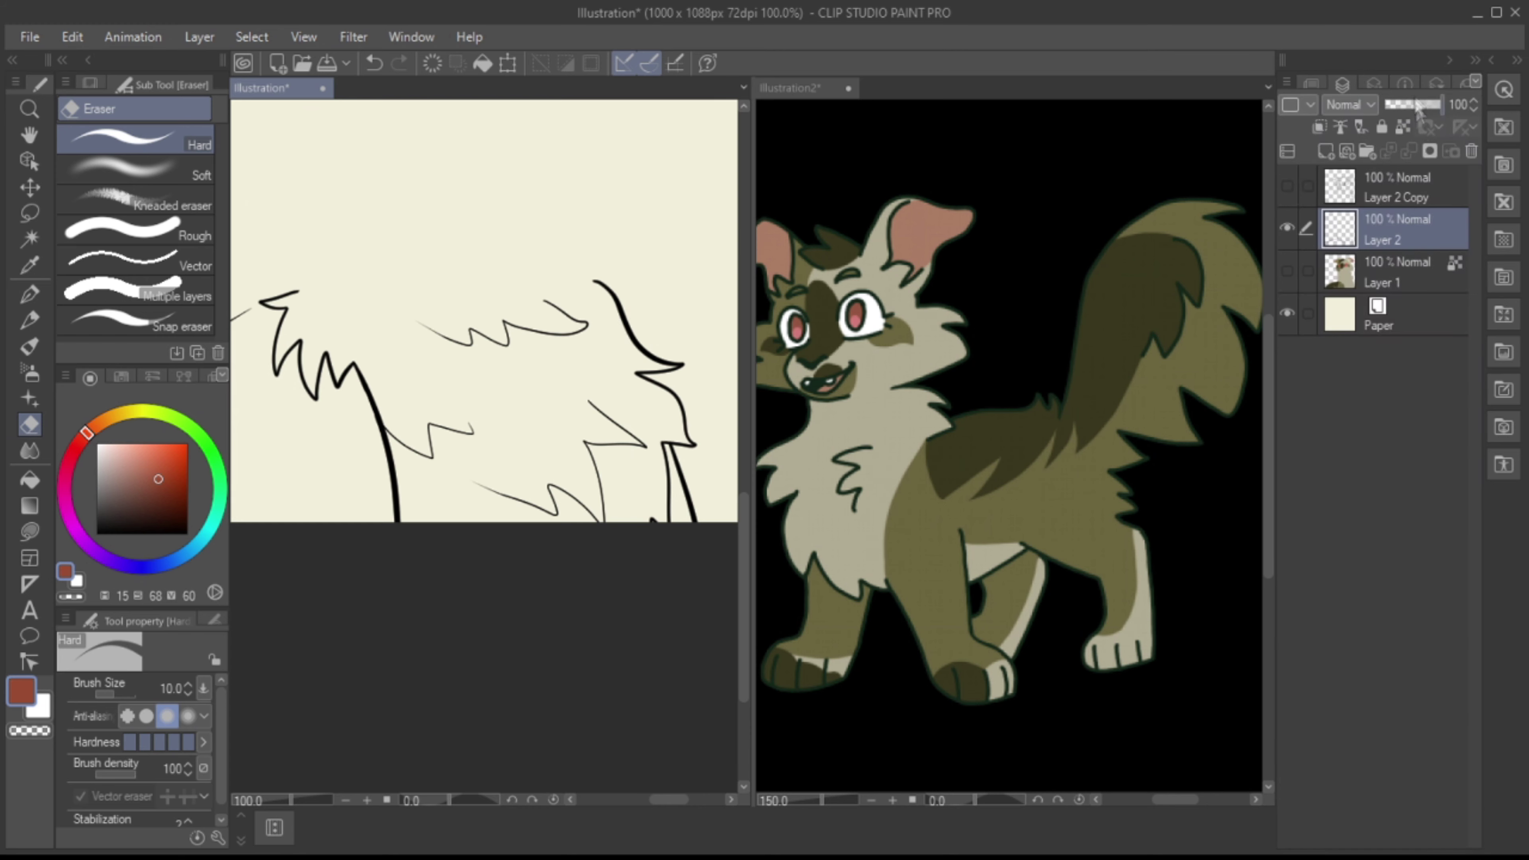
{"action": "left_click", "coordinate": [1288, 228]}
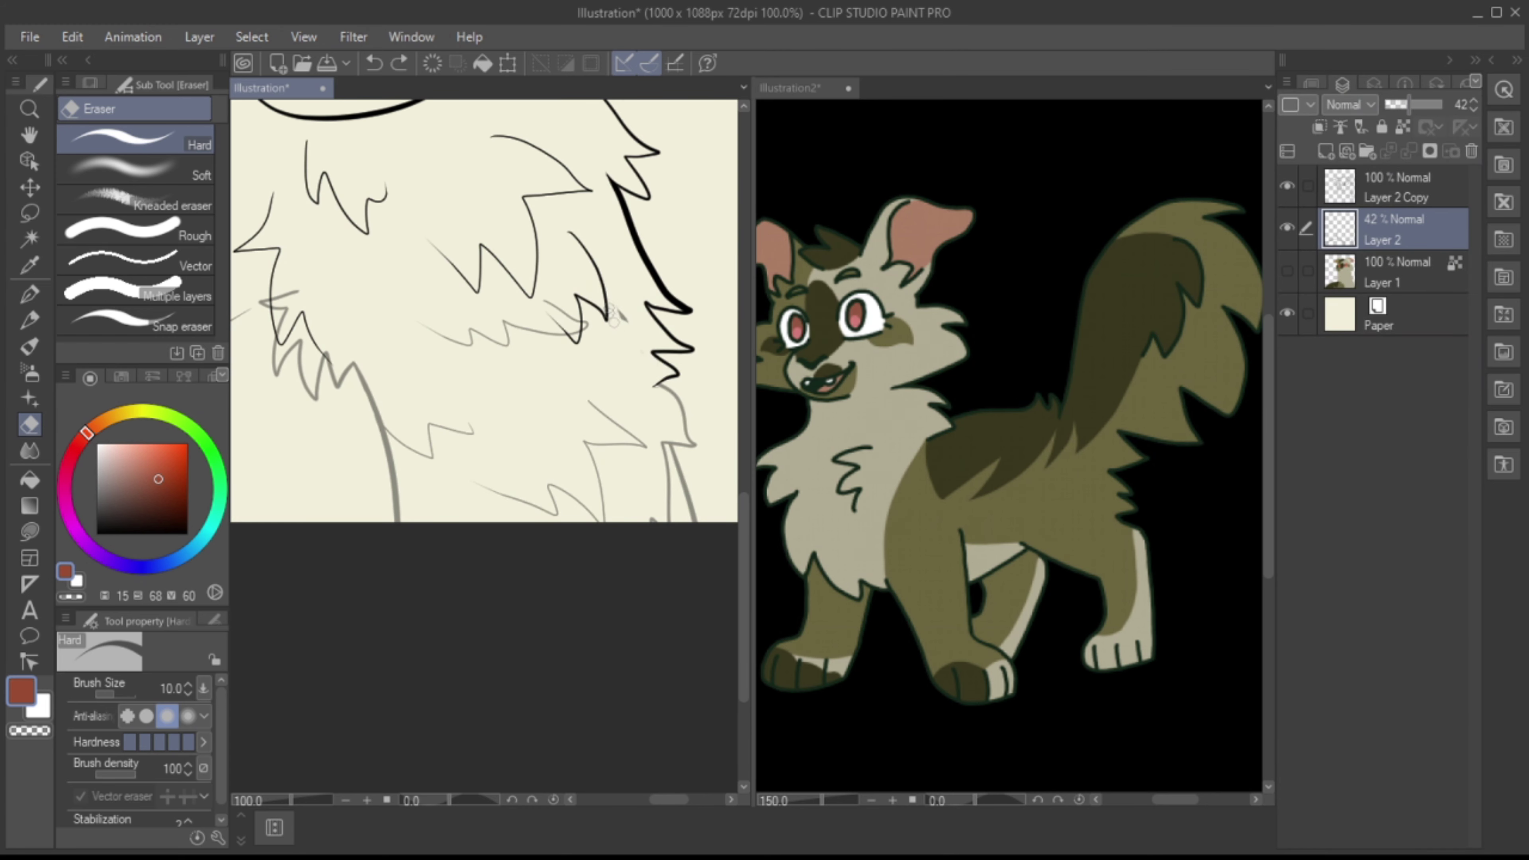
Step: Erase the overlapping fur tufts along the neck's left edge on the separated head layer
{"action": "scroll", "coordinate": [457, 330], "scroll_direction": "left", "scroll_amount": 5}
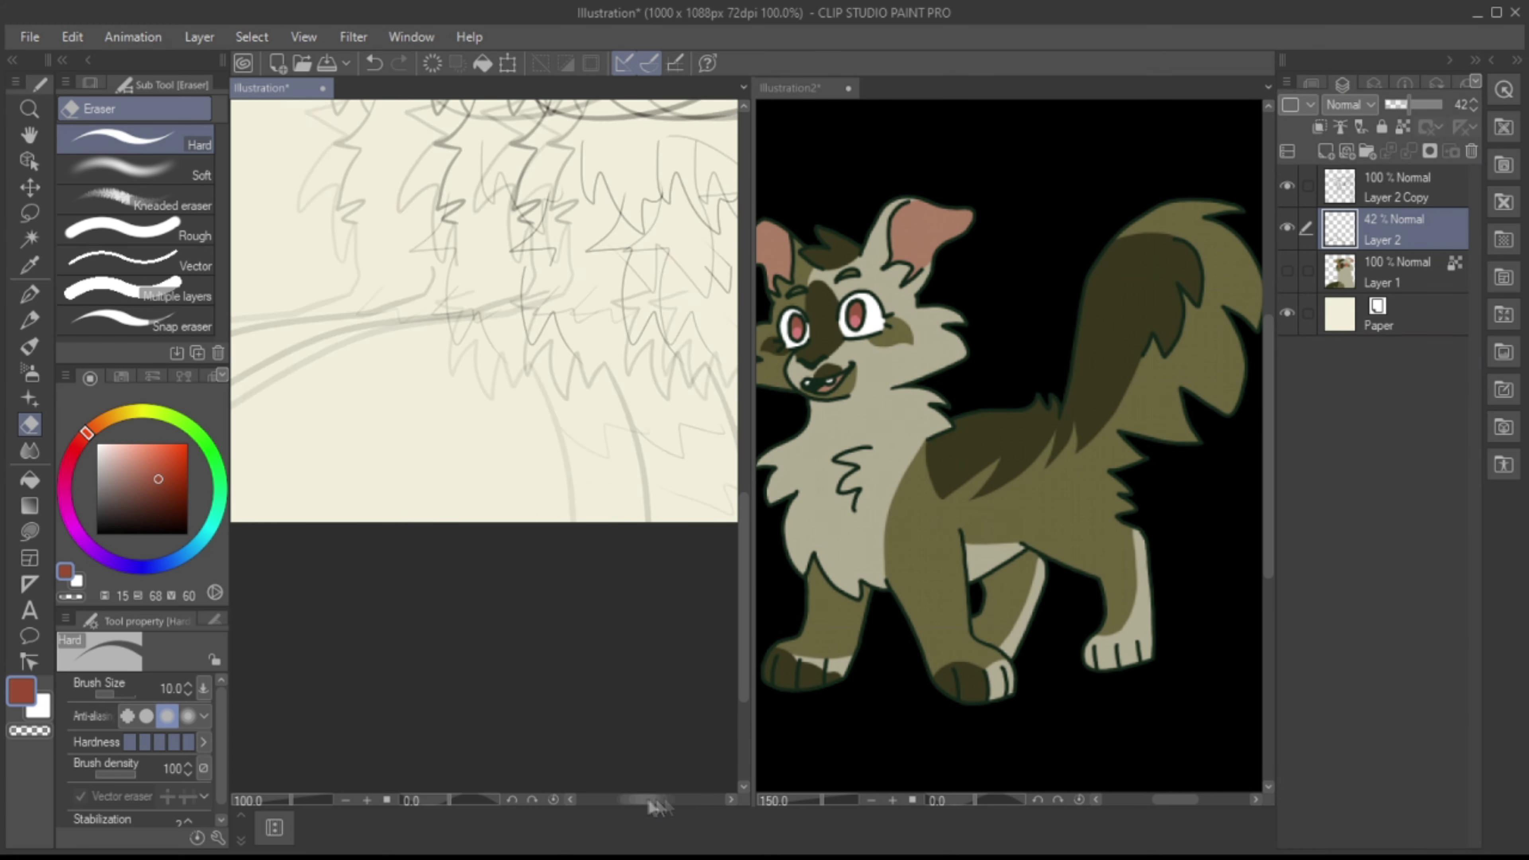
{"action": "key", "text": "alt+bracketright"}
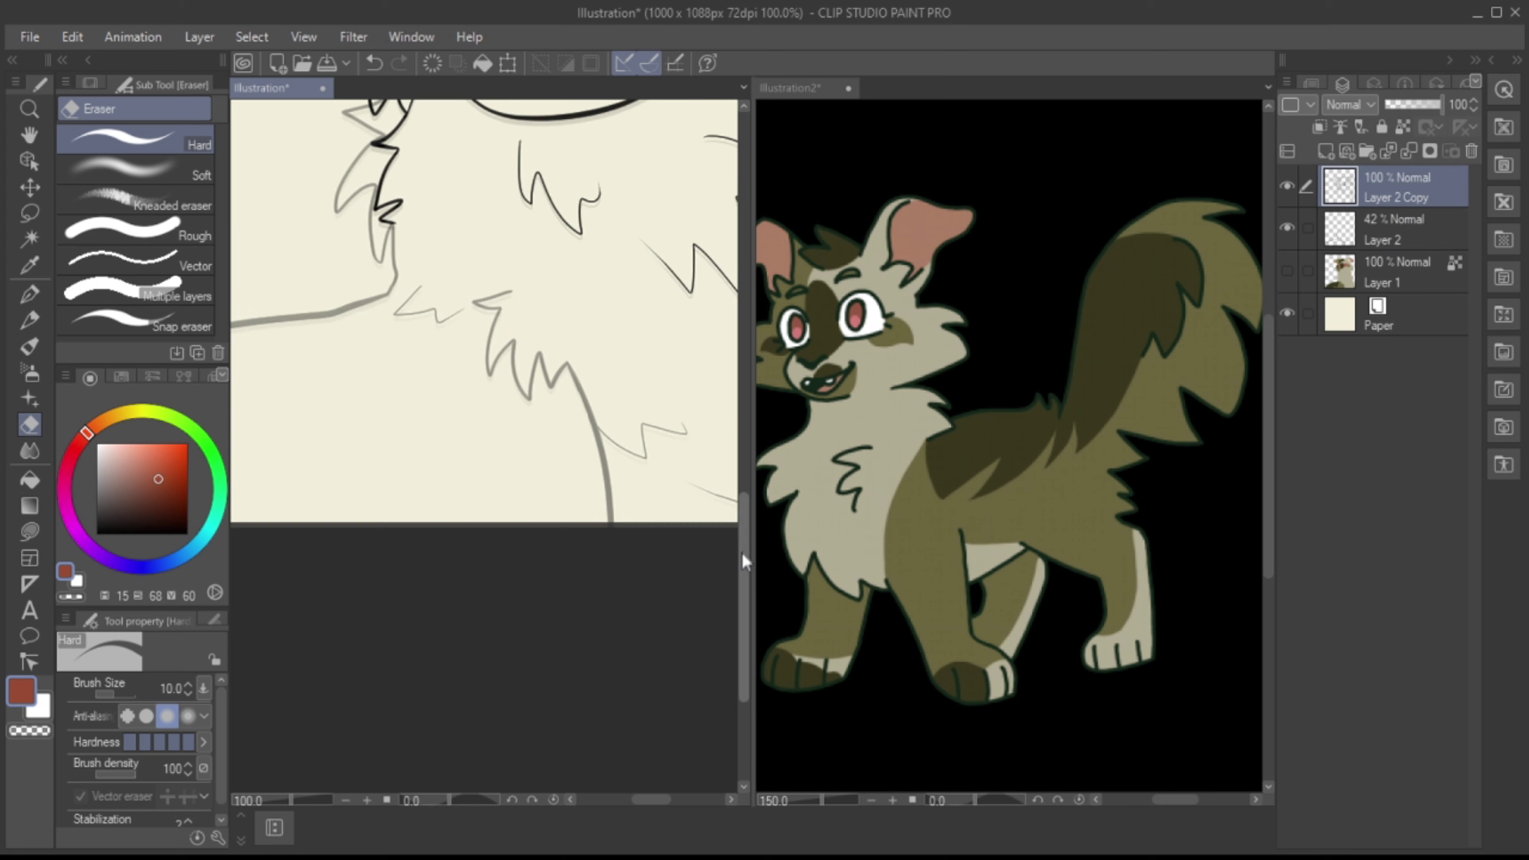
{"action": "scroll", "coordinate": [421, 422], "scroll_direction": "up", "scroll_amount": 3}
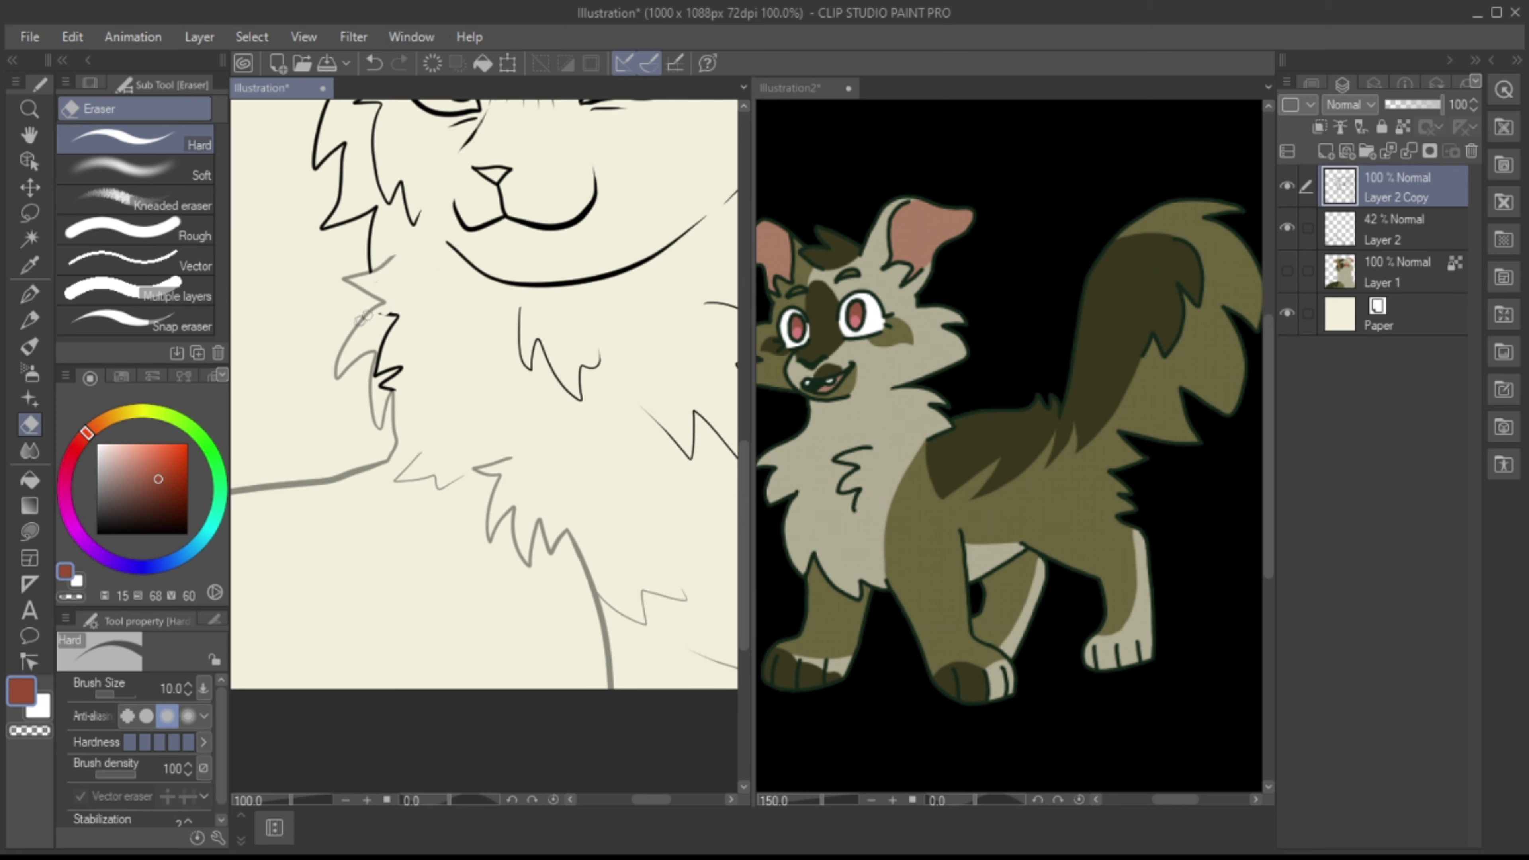
{"action": "left_click_drag", "start_coordinate": [392, 315], "coordinate": [370, 395]}
Step: Restore Layer 2 to 100% opacity and merge the separated head line art with it
{"action": "key", "text": "p"}
{"action": "key", "text": "alt+bracketleft"}
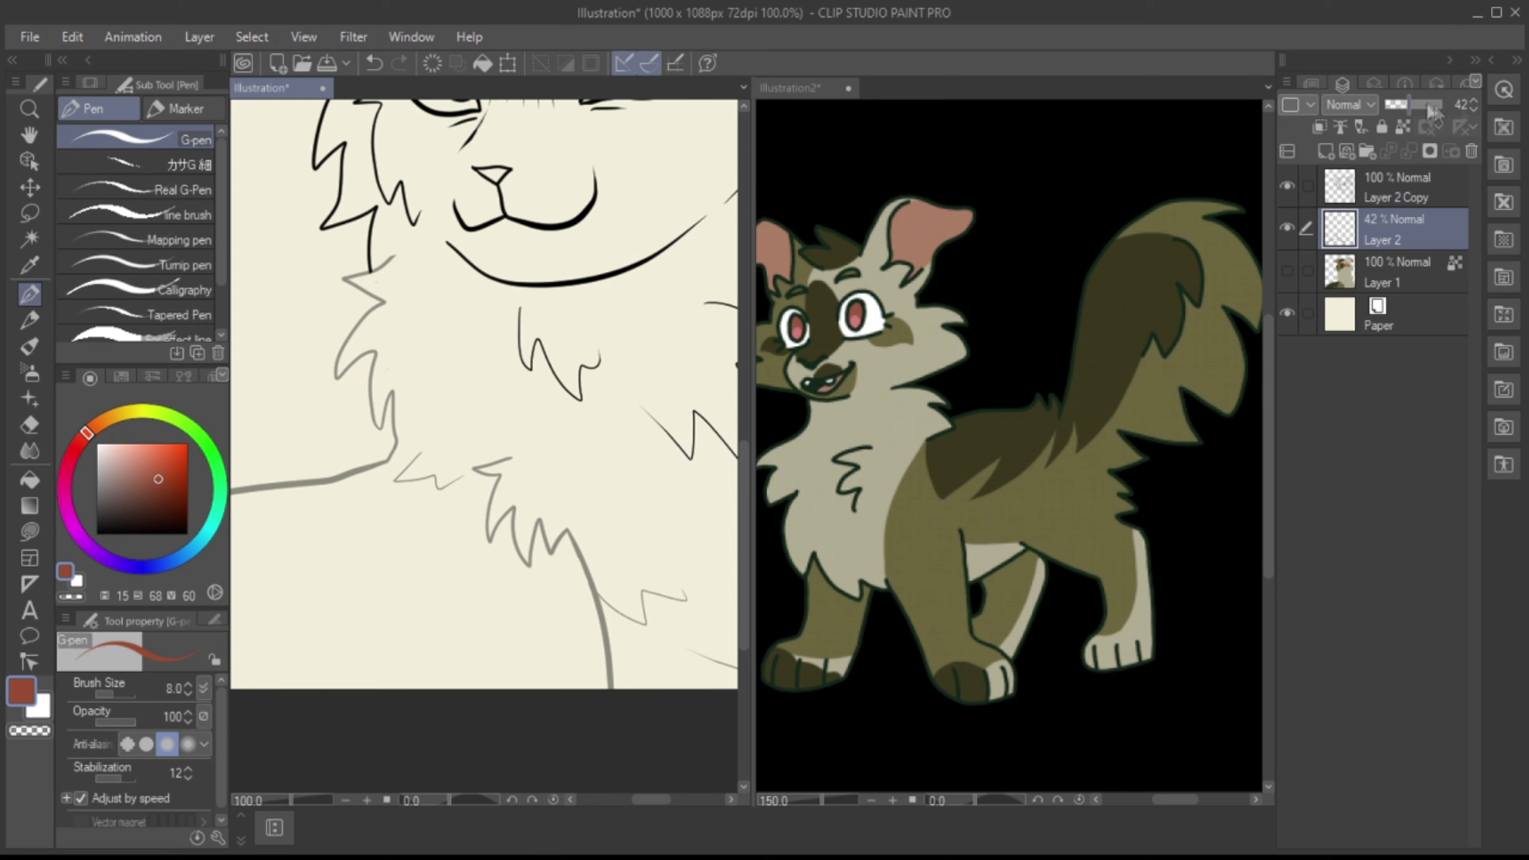
{"action": "left_click", "coordinate": [345, 800]}
{"action": "left_click", "coordinate": [1472, 150]}
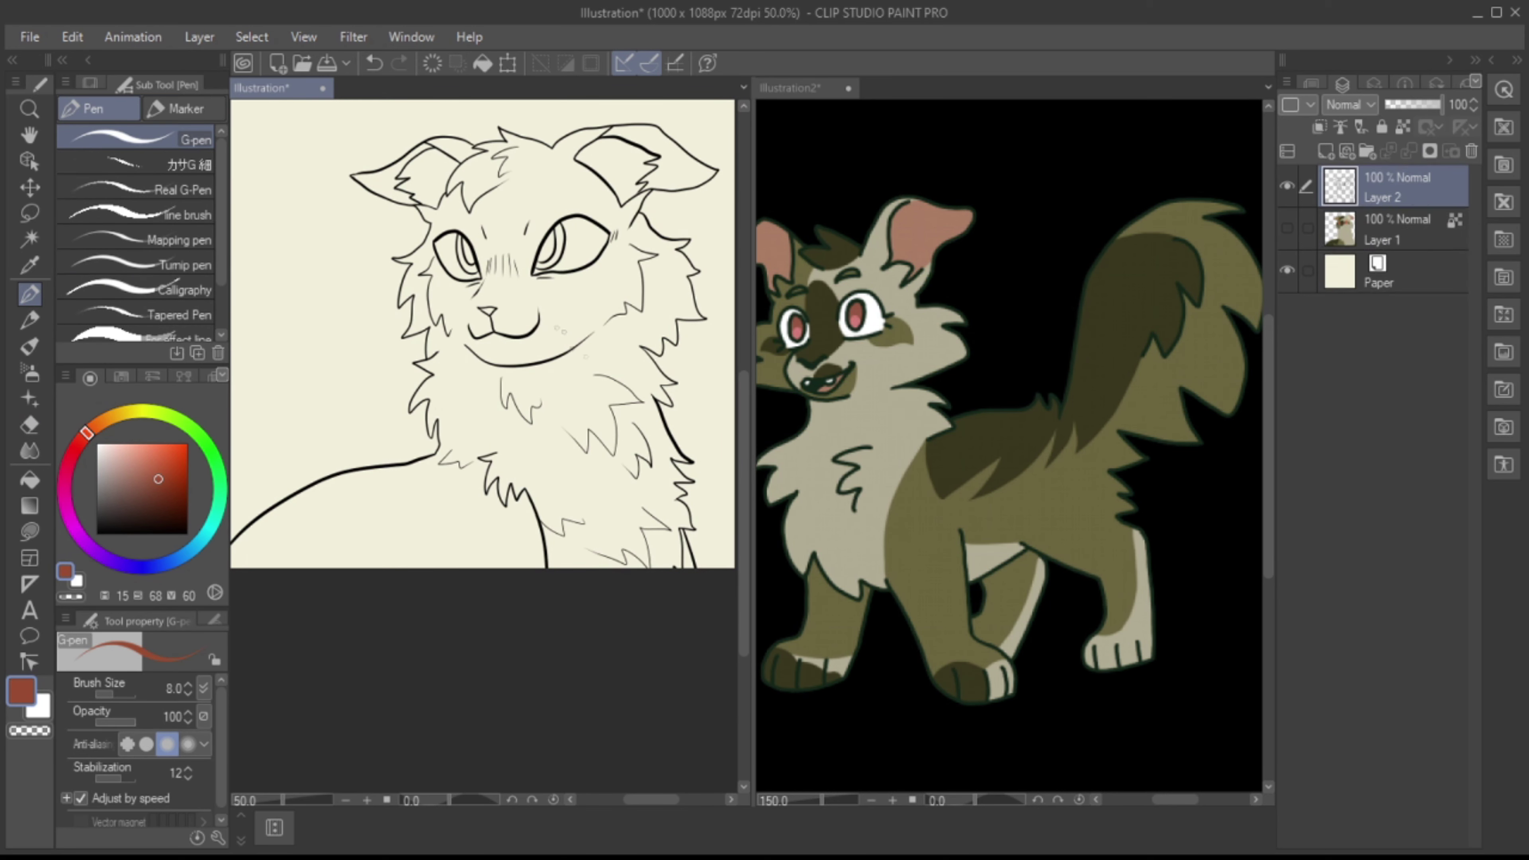
Step: Replace Layer 1's old colours with the chest's light beige and clear the area outside the cat's outline
{"action": "left_click", "coordinate": [1363, 241]}
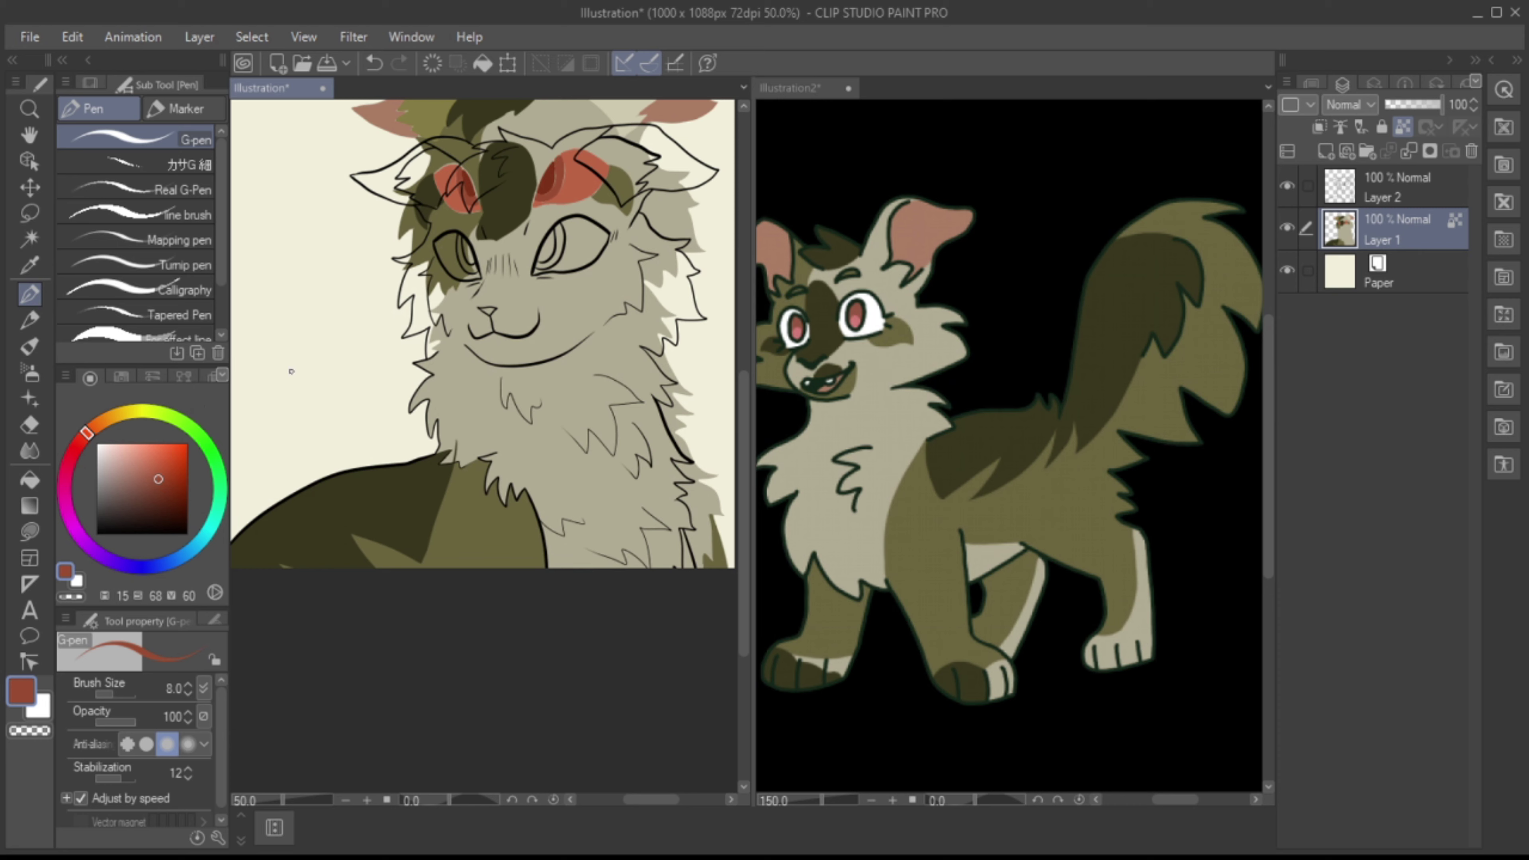
{"action": "left_click", "coordinate": [556, 480], "text": "alt"}
{"action": "key", "text": "g"}
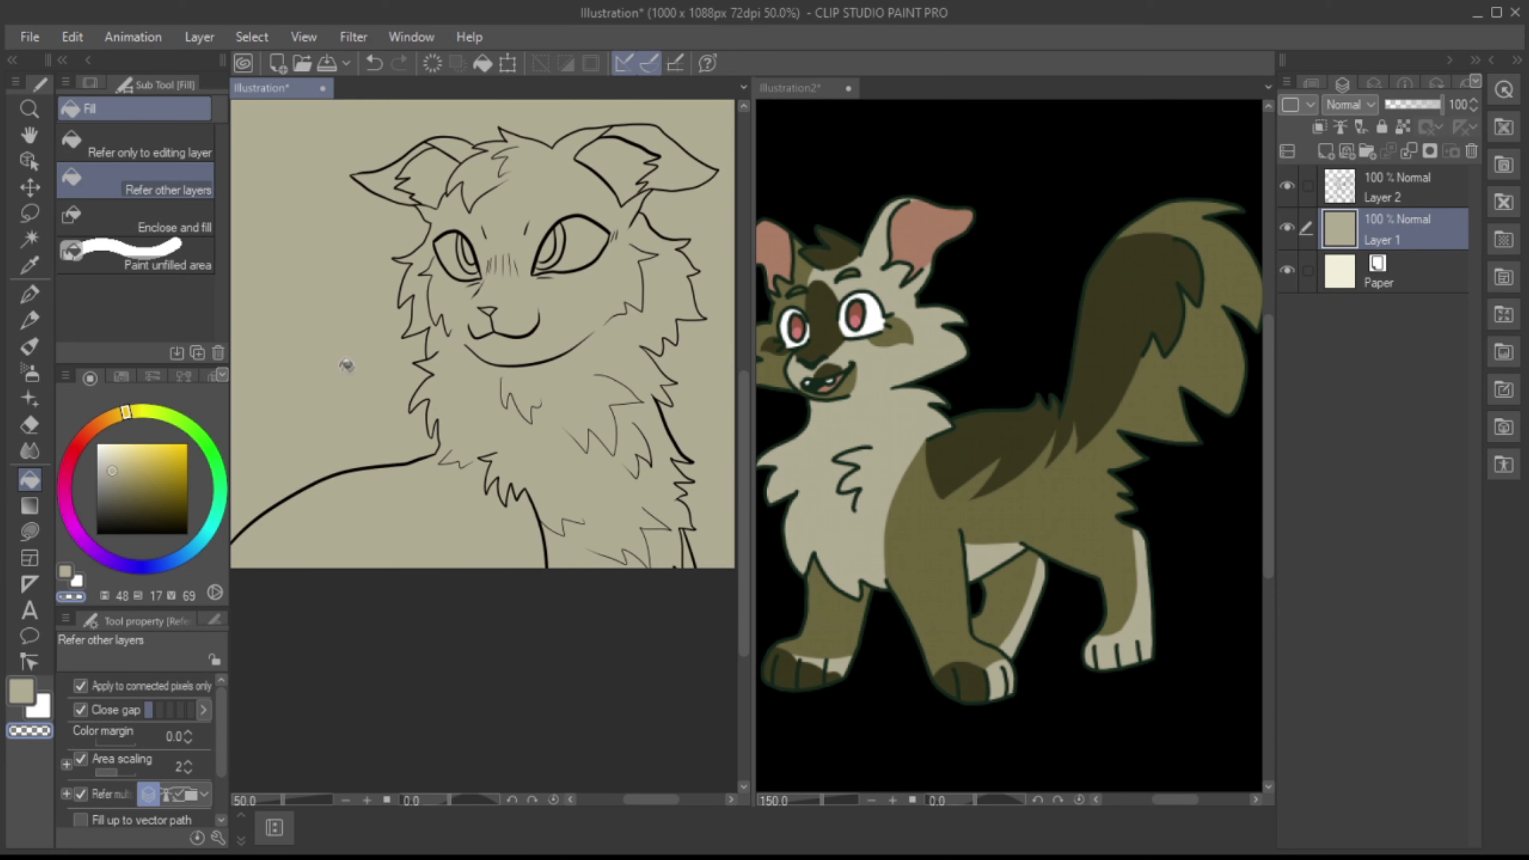
{"action": "left_click", "coordinate": [352, 256]}
Step: Add a layer above Layer 1 and draw the face marking's edge from forelock past the left eye in the reference's olive
{"action": "key", "text": "ctrl+Tab"}
{"action": "key", "text": "ctrl+Tab"}
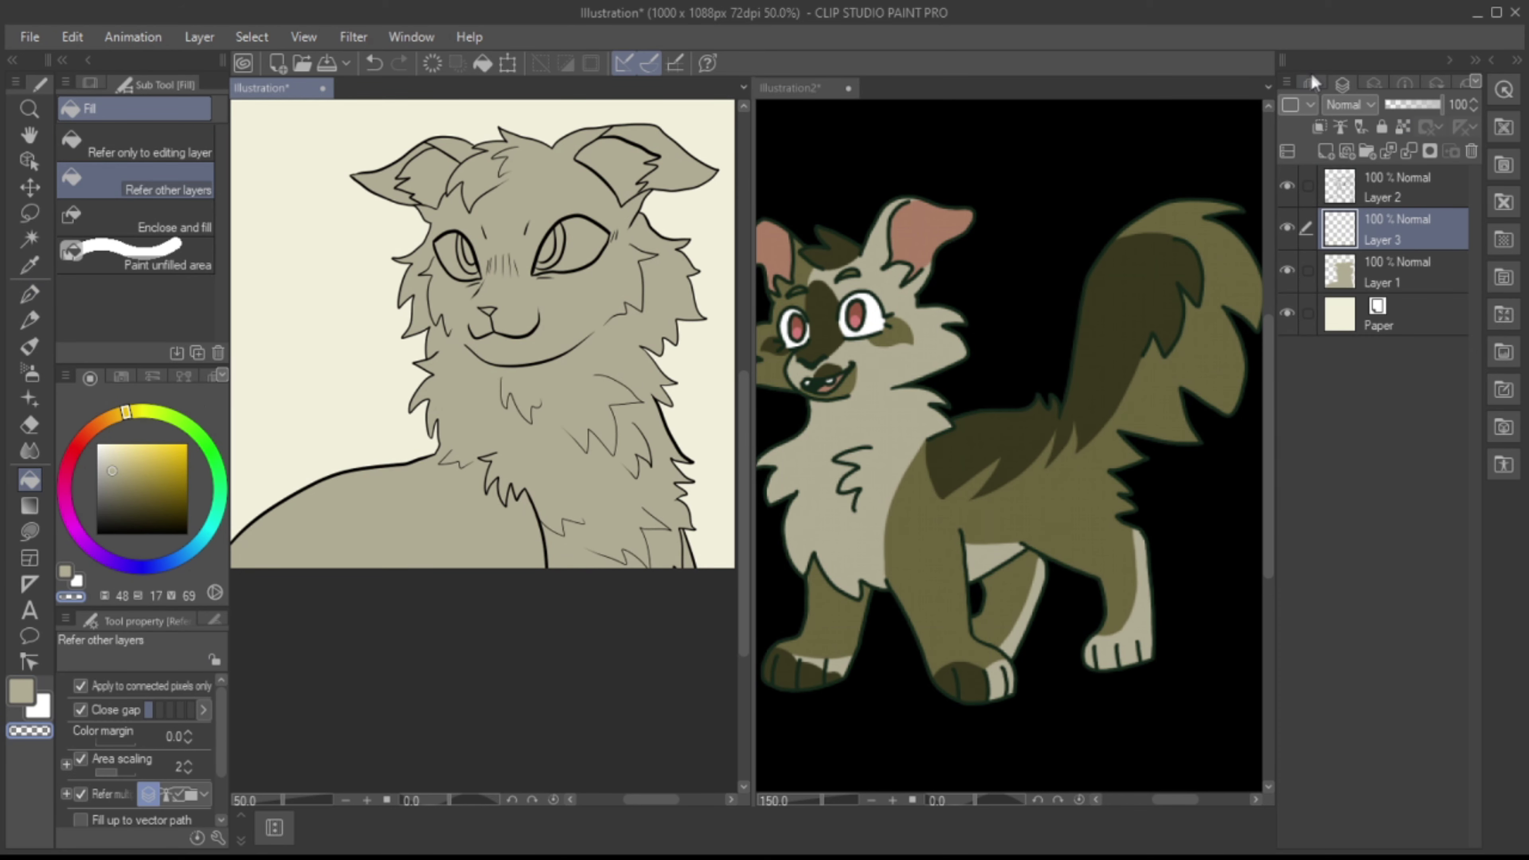
{"action": "key", "text": "p"}
{"action": "left_click", "coordinate": [1312, 82]}
{"action": "scroll", "coordinate": [463, 148], "scroll_direction": "up", "scroll_amount": 4}
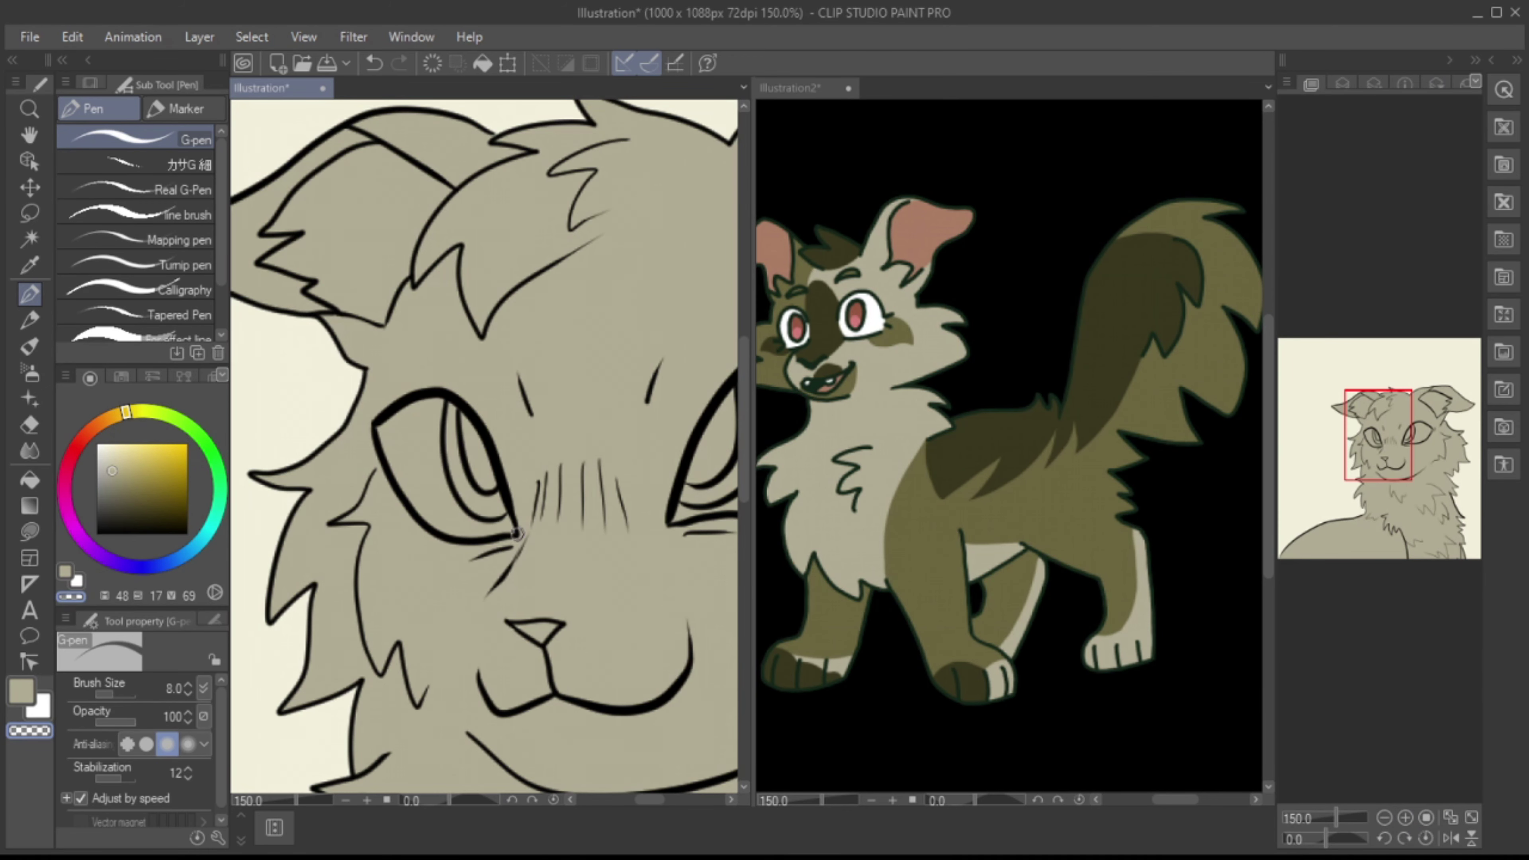
{"action": "left_click", "coordinate": [939, 518], "text": "alt"}
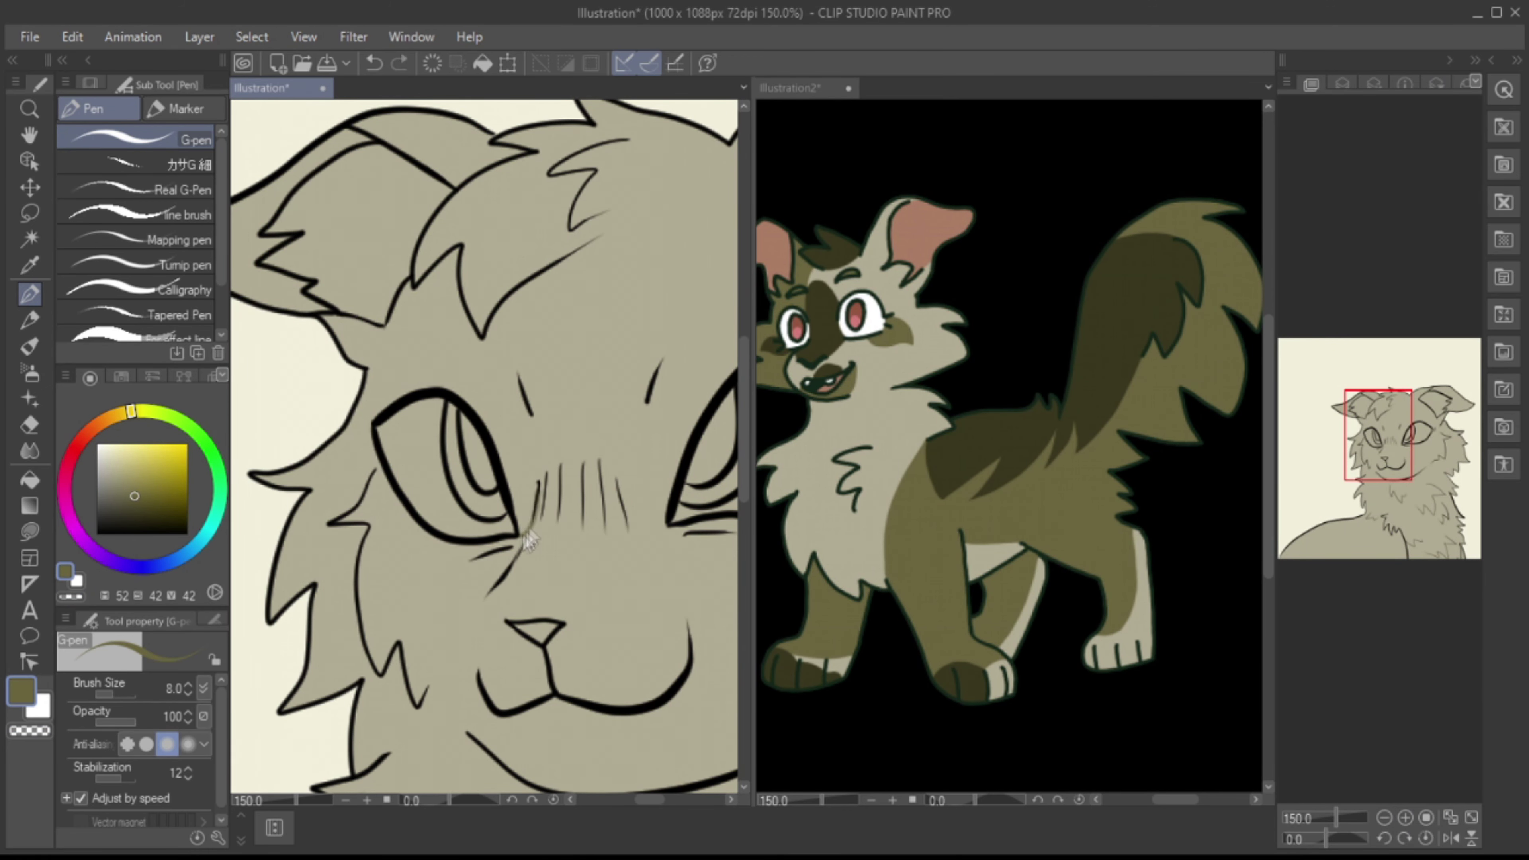
{"action": "left_click_drag", "start_coordinate": [505, 301], "coordinate": [524, 464]}
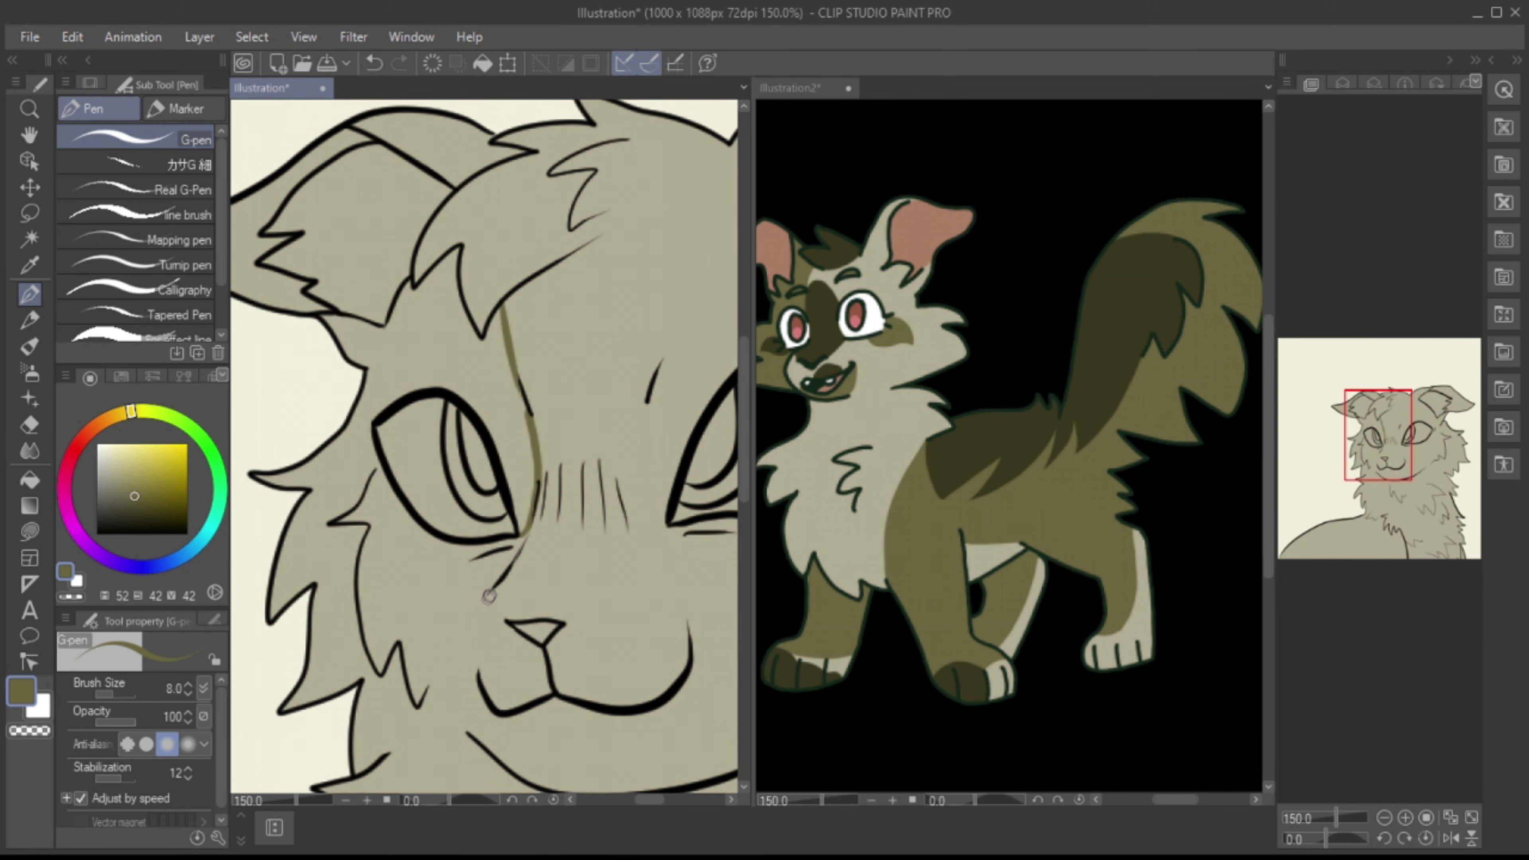
Step: Continue the olive marking's edge around the muzzle and along the jaw to the cheek fur, redoing unsatisfactory strokes
{"action": "left_click_drag", "start_coordinate": [489, 595], "coordinate": [437, 678]}
{"action": "key", "text": "ctrl+z"}
{"action": "mouse_move", "coordinate": [489, 592]}
{"action": "left_mouse_down"}
{"action": "mouse_move", "coordinate": [482, 707]}
{"action": "mouse_move", "coordinate": [341, 757]}
{"action": "left_mouse_up"}
{"action": "key", "text": "ctrl+z"}
{"action": "mouse_move", "coordinate": [475, 713]}
{"action": "left_mouse_down"}
{"action": "mouse_move", "coordinate": [385, 760]}
{"action": "mouse_move", "coordinate": [491, 711]}
{"action": "left_mouse_up"}
{"action": "key", "text": "ctrl+z"}
{"action": "key", "text": "ctrl+z"}
Step: Outline the small olive patch beside the right eye and close the marking's gap at the left eye's inner corner
{"action": "left_click", "coordinate": [347, 801]}
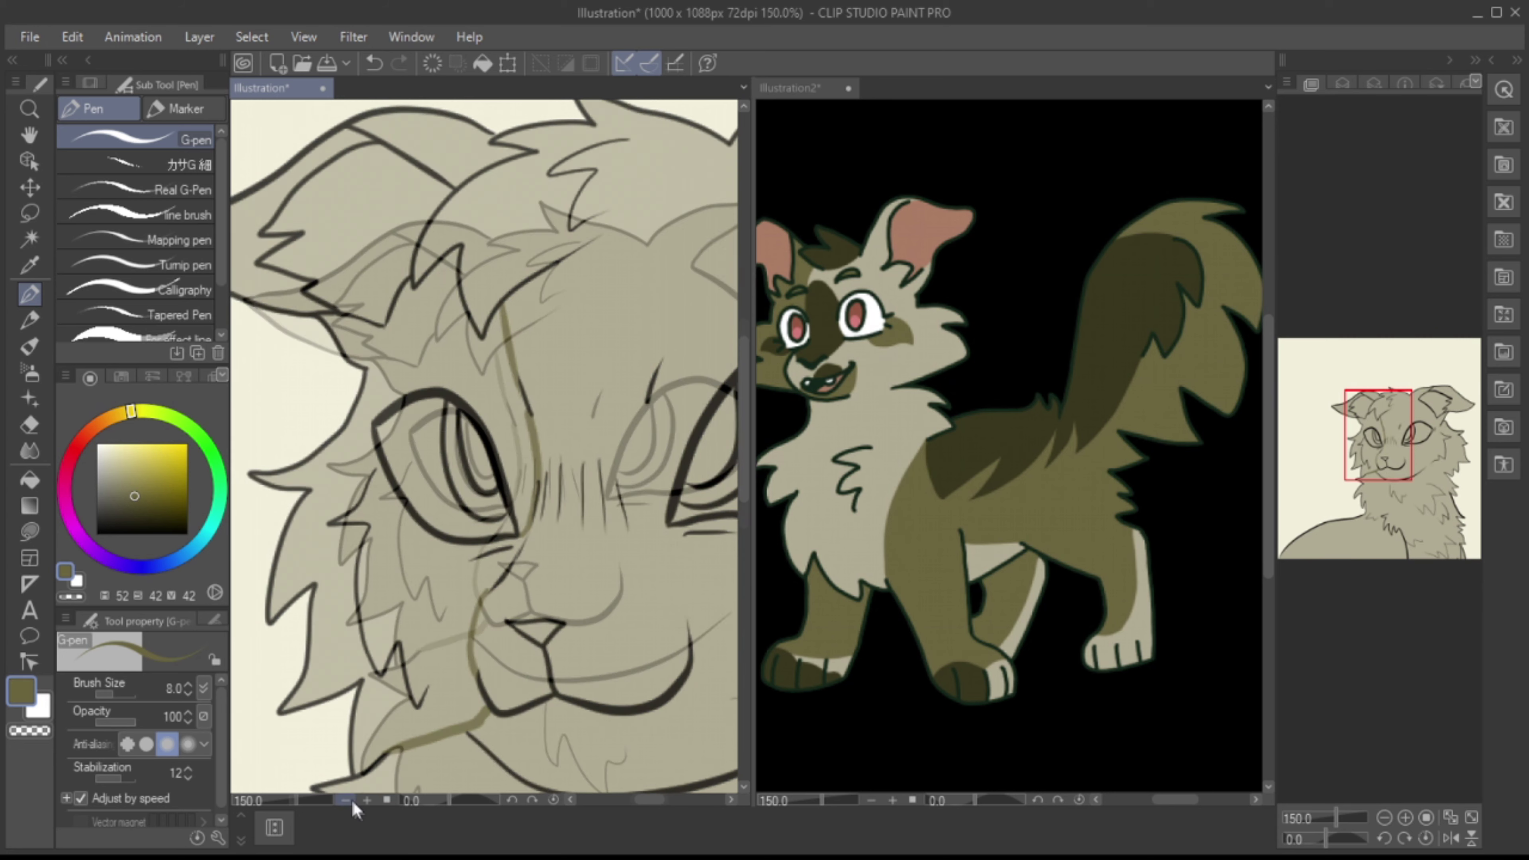
{"action": "left_click", "coordinate": [347, 800]}
{"action": "left_click", "coordinate": [366, 800]}
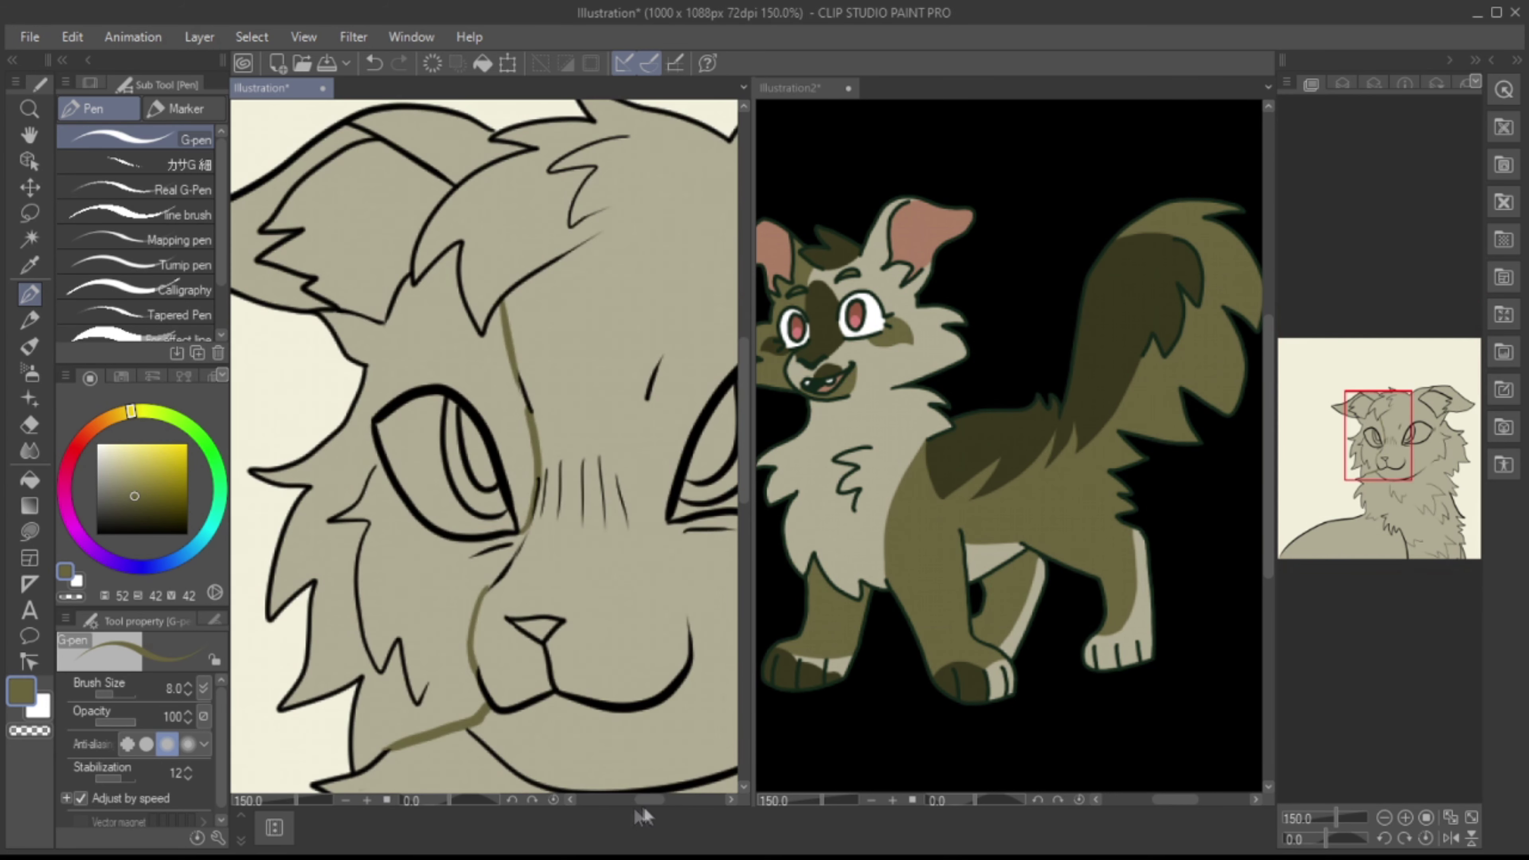
{"action": "left_click", "coordinate": [366, 800]}
{"action": "mouse_move", "coordinate": [278, 390]}
{"action": "left_mouse_down"}
{"action": "mouse_move", "coordinate": [338, 466]}
{"action": "mouse_move", "coordinate": [322, 498]}
{"action": "mouse_move", "coordinate": [333, 541]}
{"action": "left_mouse_up"}
{"action": "mouse_move", "coordinate": [244, 476]}
{"action": "left_mouse_down"}
{"action": "mouse_move", "coordinate": [440, 500]}
{"action": "mouse_move", "coordinate": [539, 473]}
{"action": "left_mouse_up"}
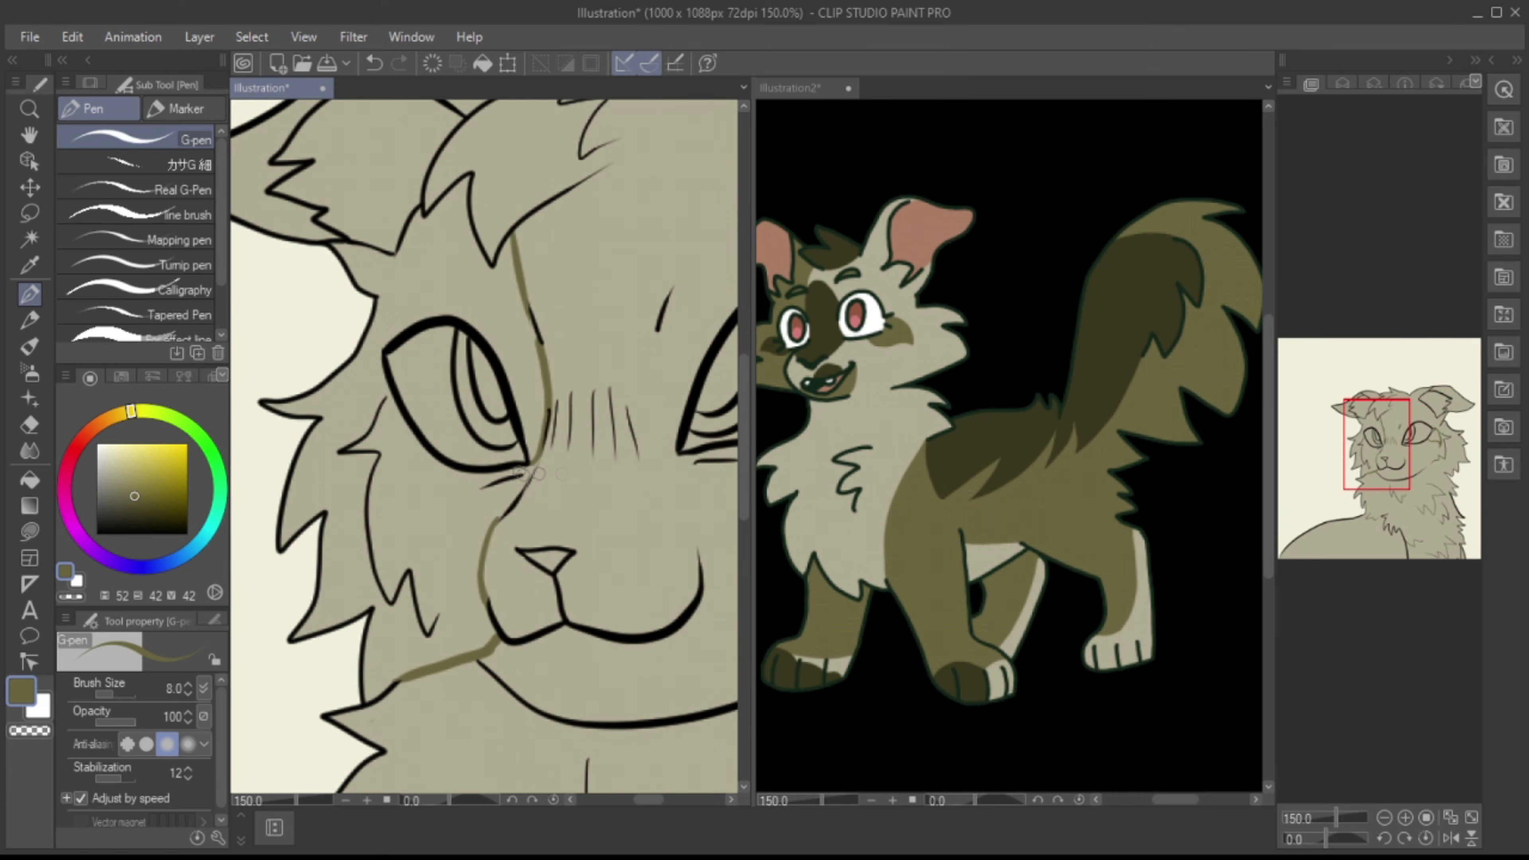
Step: Fill the outlined face markings around the left eye and beside the right eye with olive
{"action": "left_click", "coordinate": [345, 800]}
{"action": "key", "text": "g"}
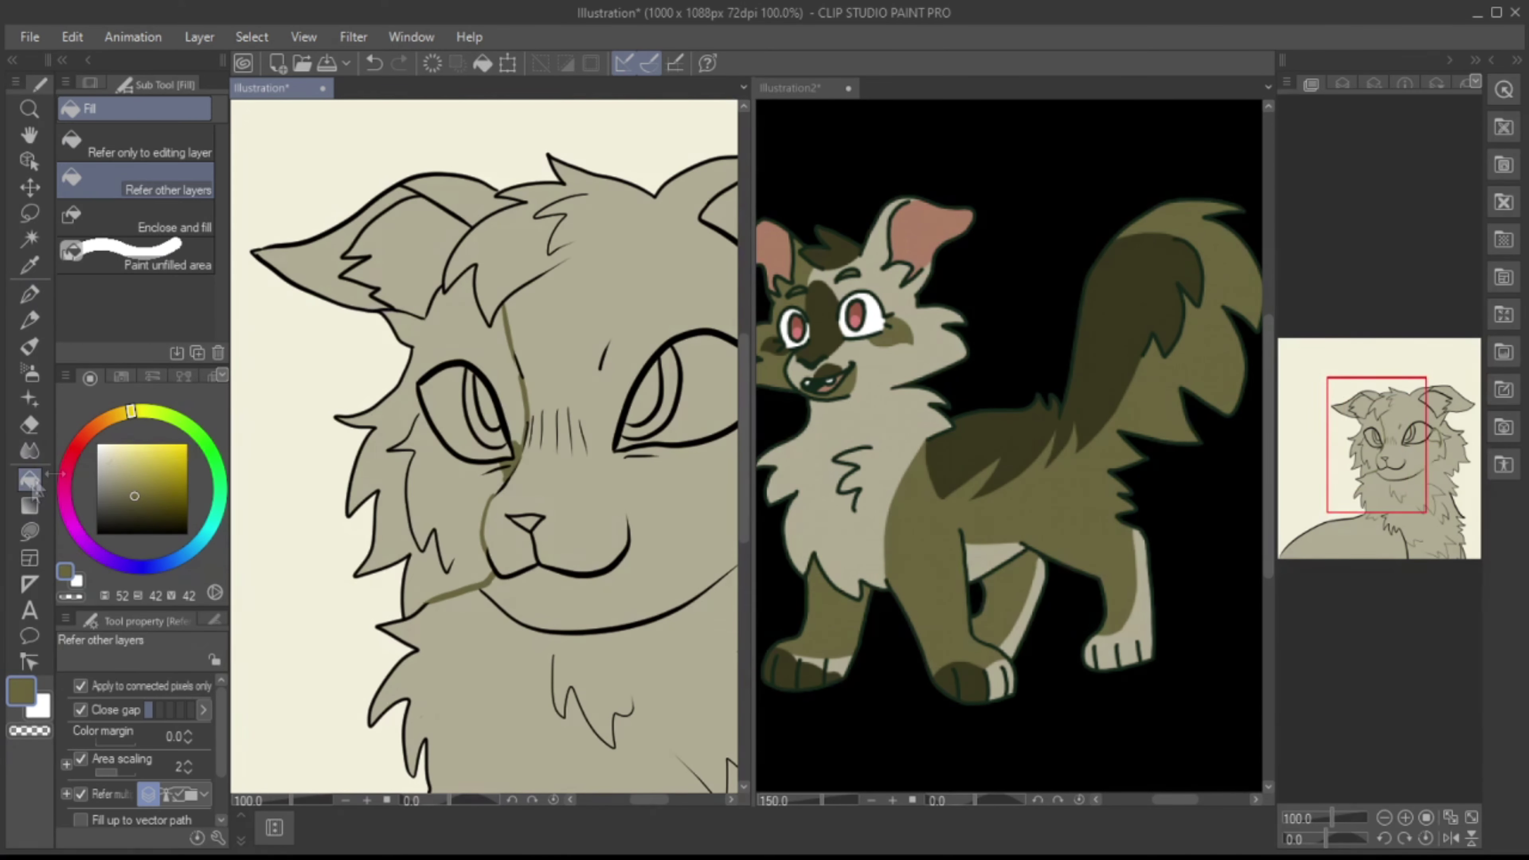
{"action": "left_click", "coordinate": [397, 422]}
{"action": "left_click", "coordinate": [471, 409]}
Step: Close the gap between the neck fur and shoulder with an olive stroke and fill the body and left ear's top
{"action": "left_click_drag", "start_coordinate": [673, 800], "coordinate": [611, 804]}
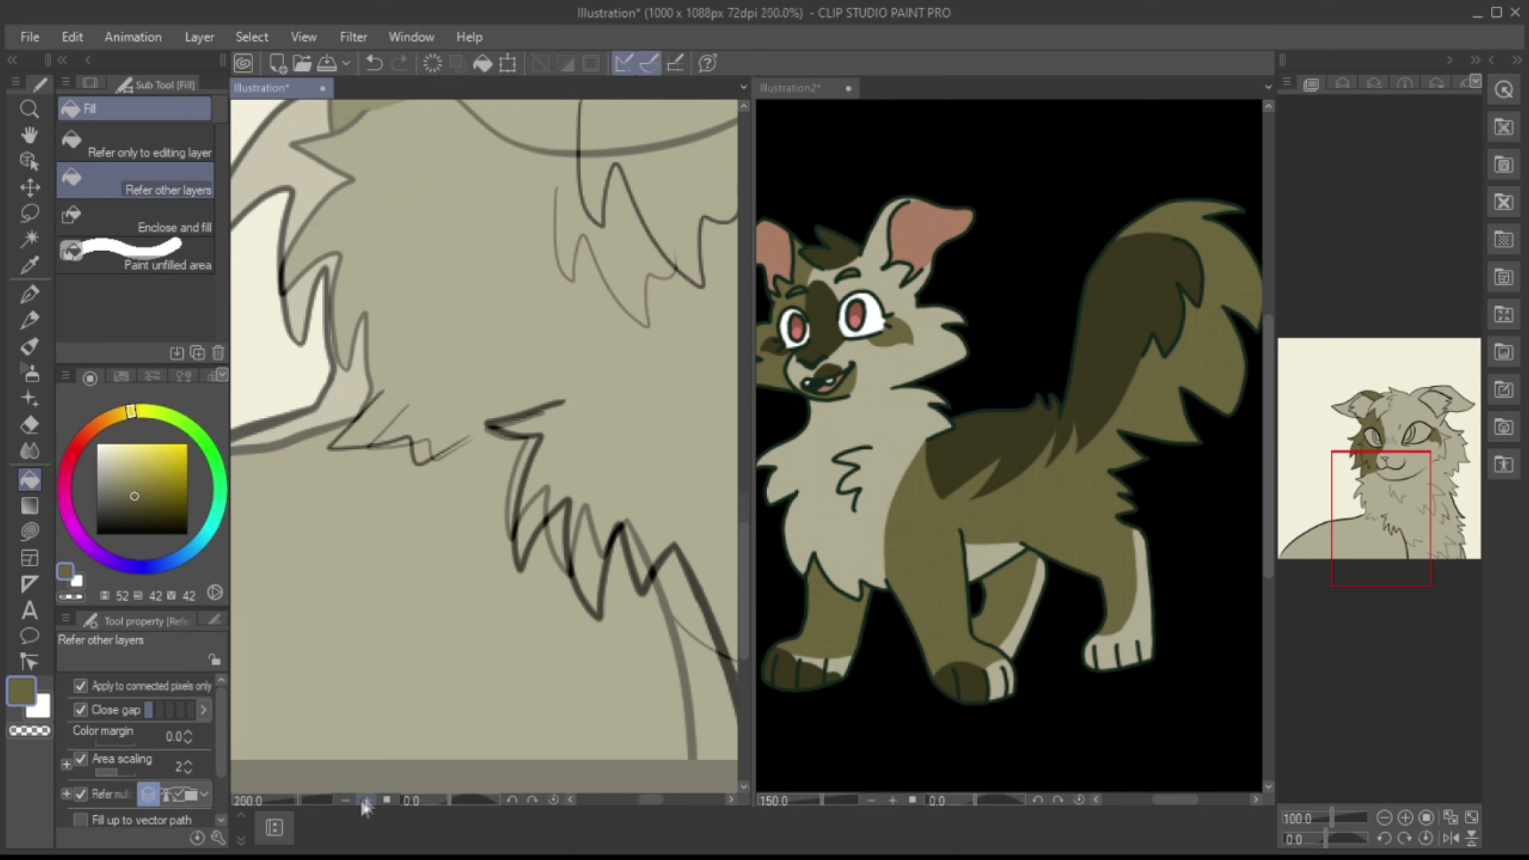
{"action": "key", "text": "p"}
{"action": "left_click_drag", "start_coordinate": [328, 448], "coordinate": [469, 443]}
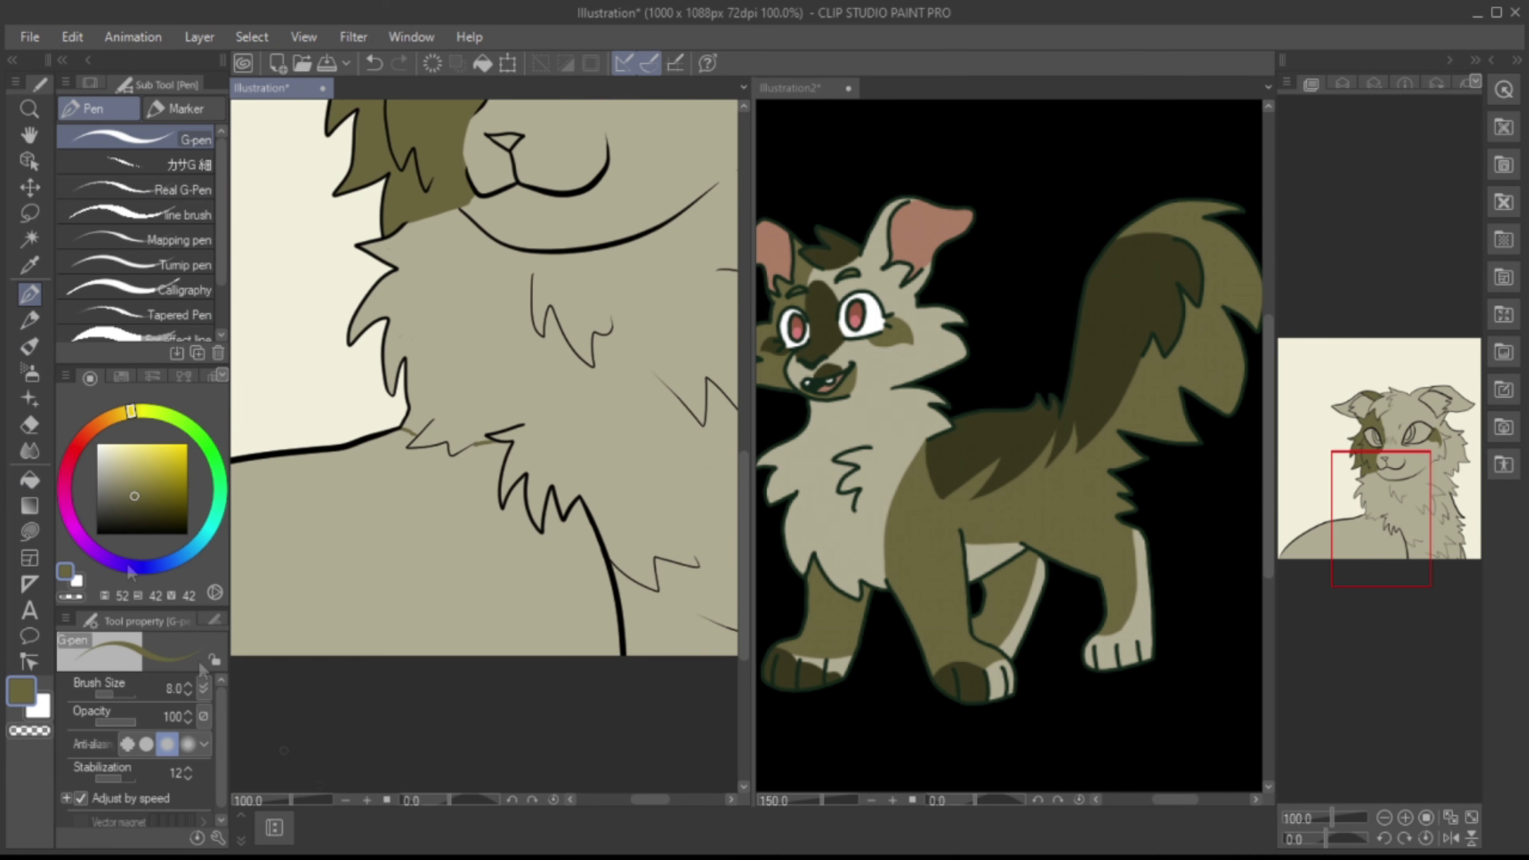
{"action": "key", "text": "g"}
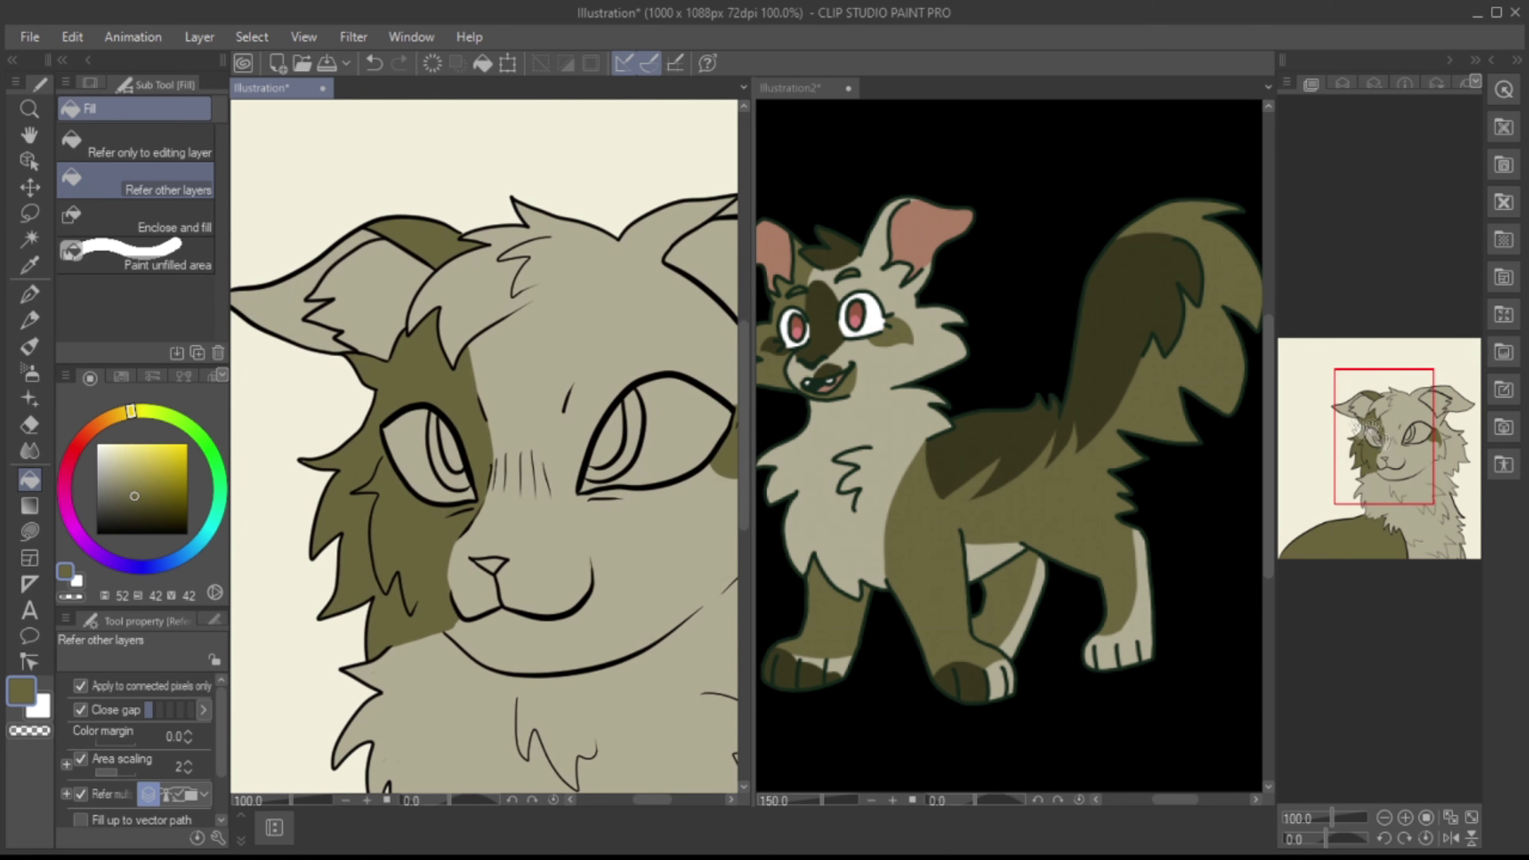
Step: Add a clipped layer above Layer 3 and paint a patch beside the left eye in the reference's dark brown
{"action": "left_click", "coordinate": [1342, 84]}
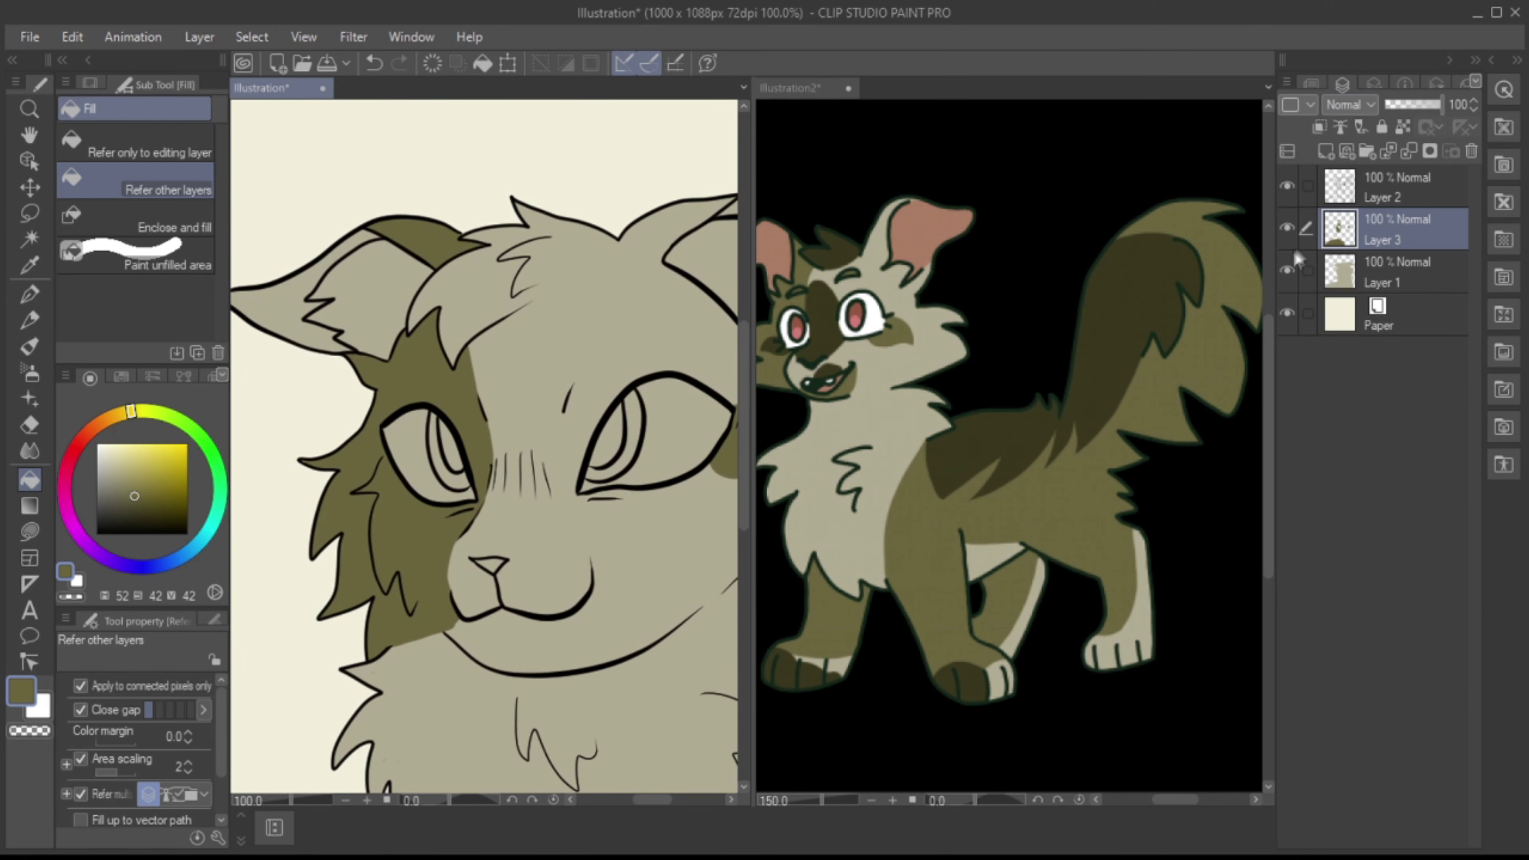
{"action": "left_click", "coordinate": [1326, 150]}
{"action": "left_click", "coordinate": [1008, 433], "text": "alt"}
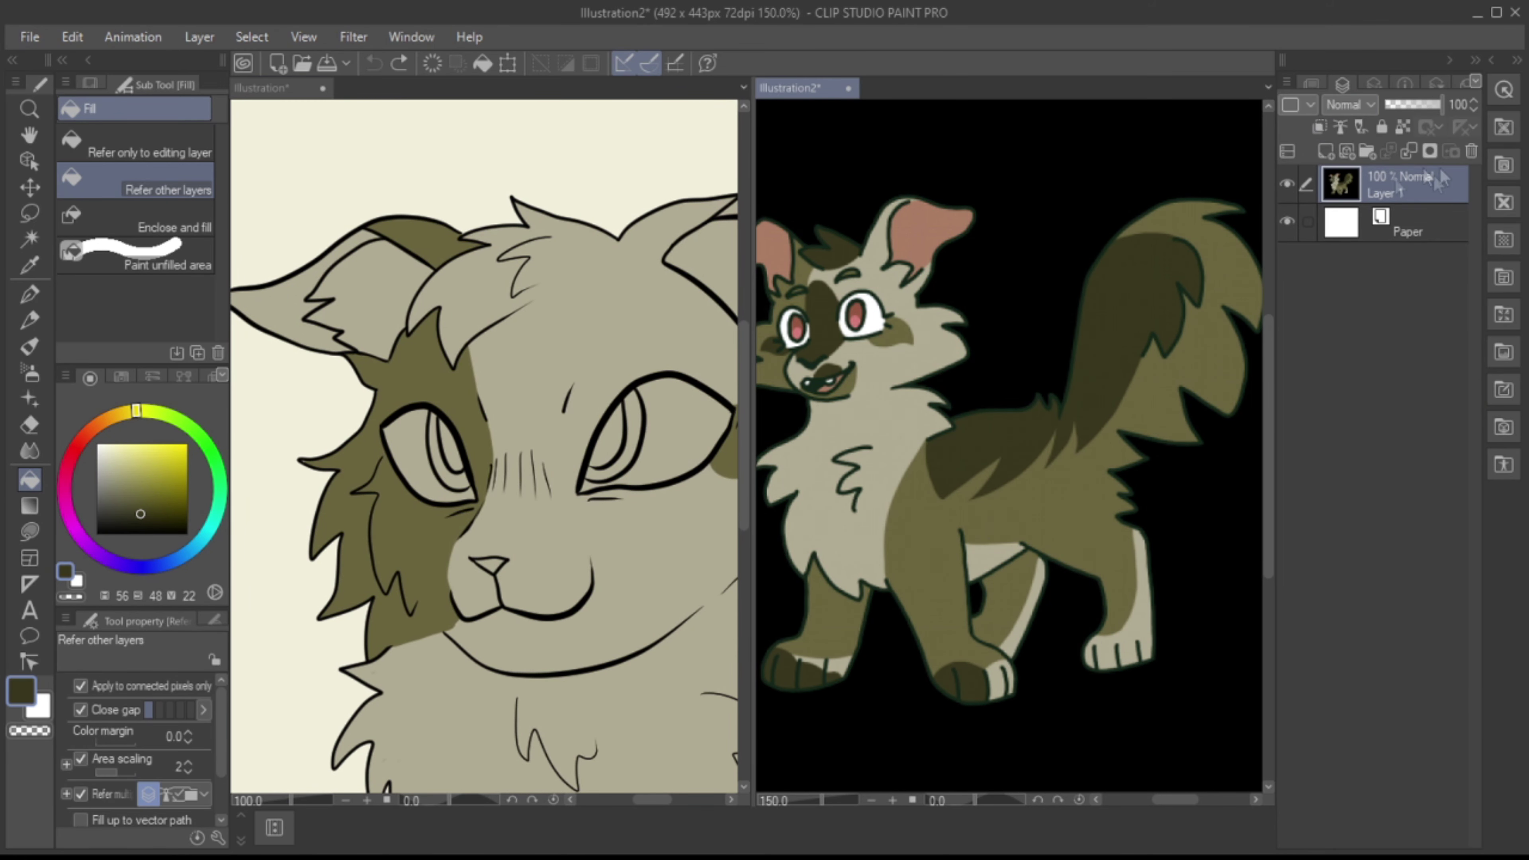
{"action": "left_click", "coordinate": [29, 294]}
{"action": "left_click_drag", "start_coordinate": [380, 437], "coordinate": [345, 512]}
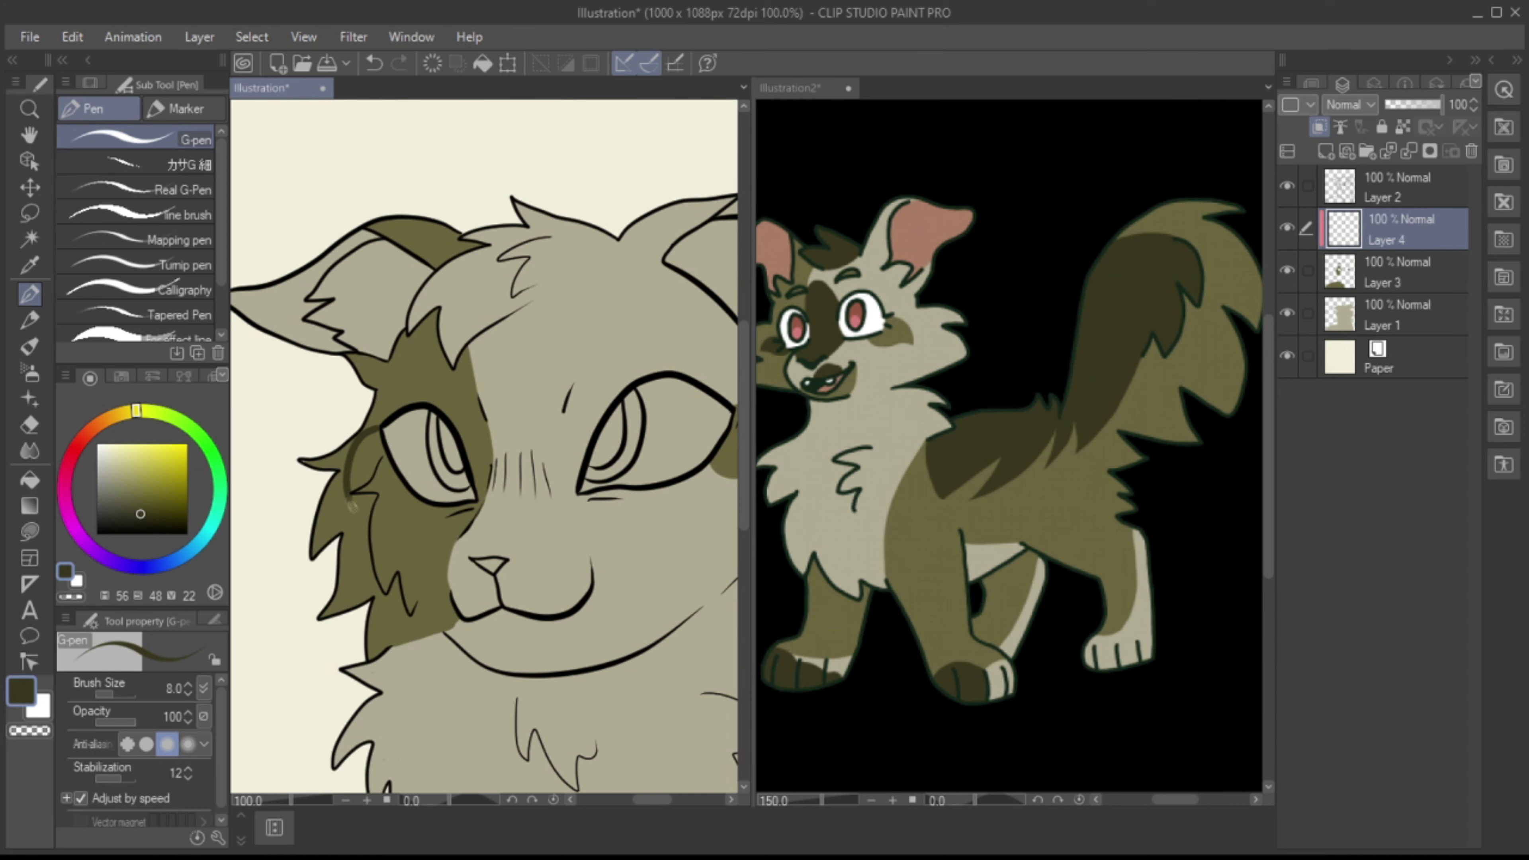
{"action": "key", "text": "ctrl+z"}
{"action": "key", "text": "g"}
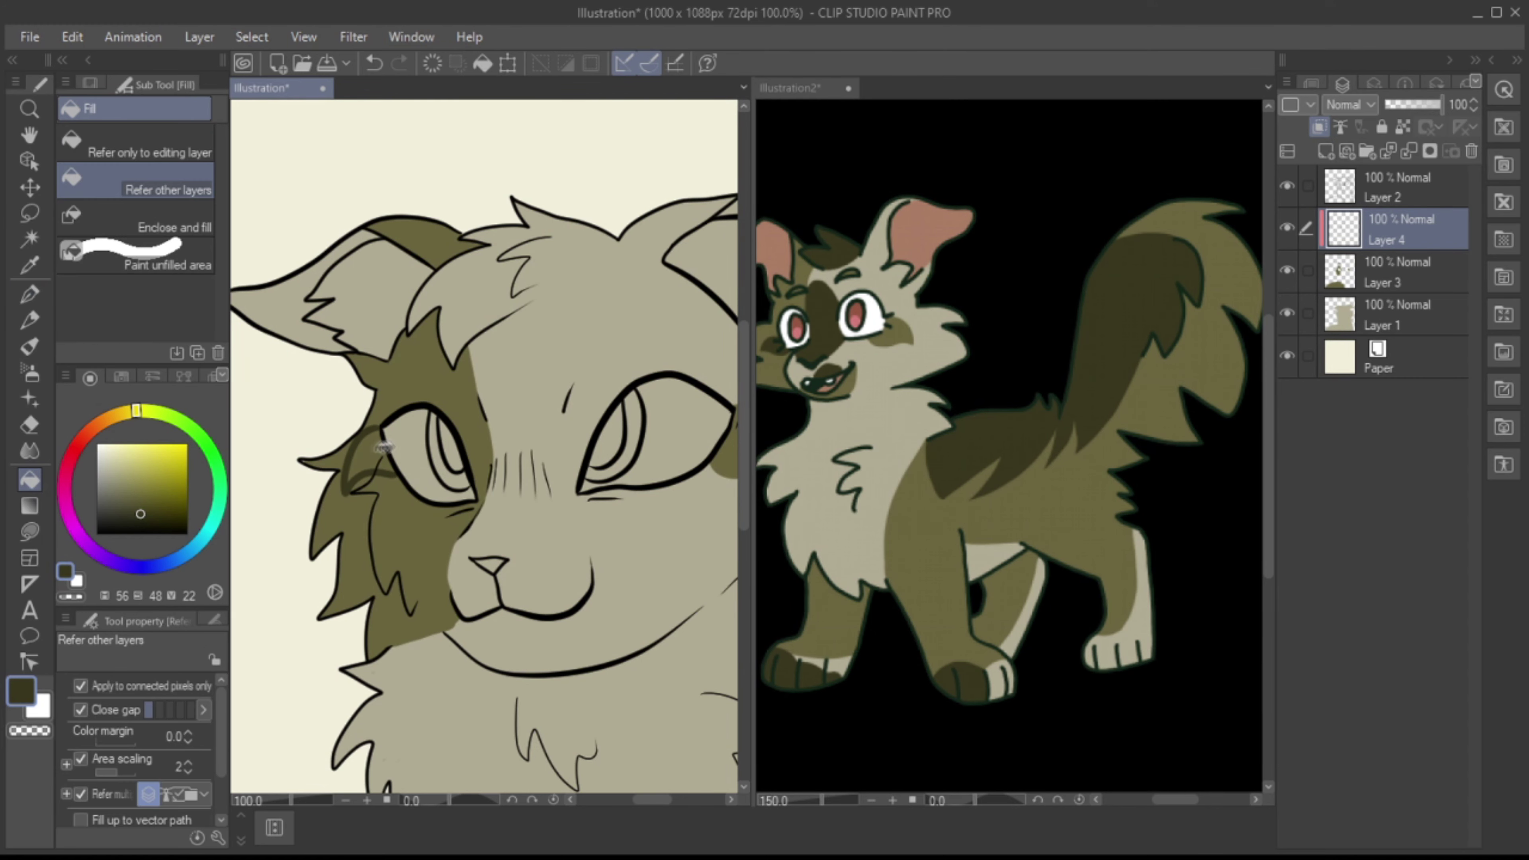
{"action": "left_click", "coordinate": [369, 458]}
Step: Touch up the outer cheek fur beside the left eye with olive on Layer 3
{"action": "key", "text": "p"}
{"action": "key", "text": "alt+bracketleft"}
{"action": "key", "text": "alt+bracketleft"}
{"action": "key", "text": "alt+bracketright"}
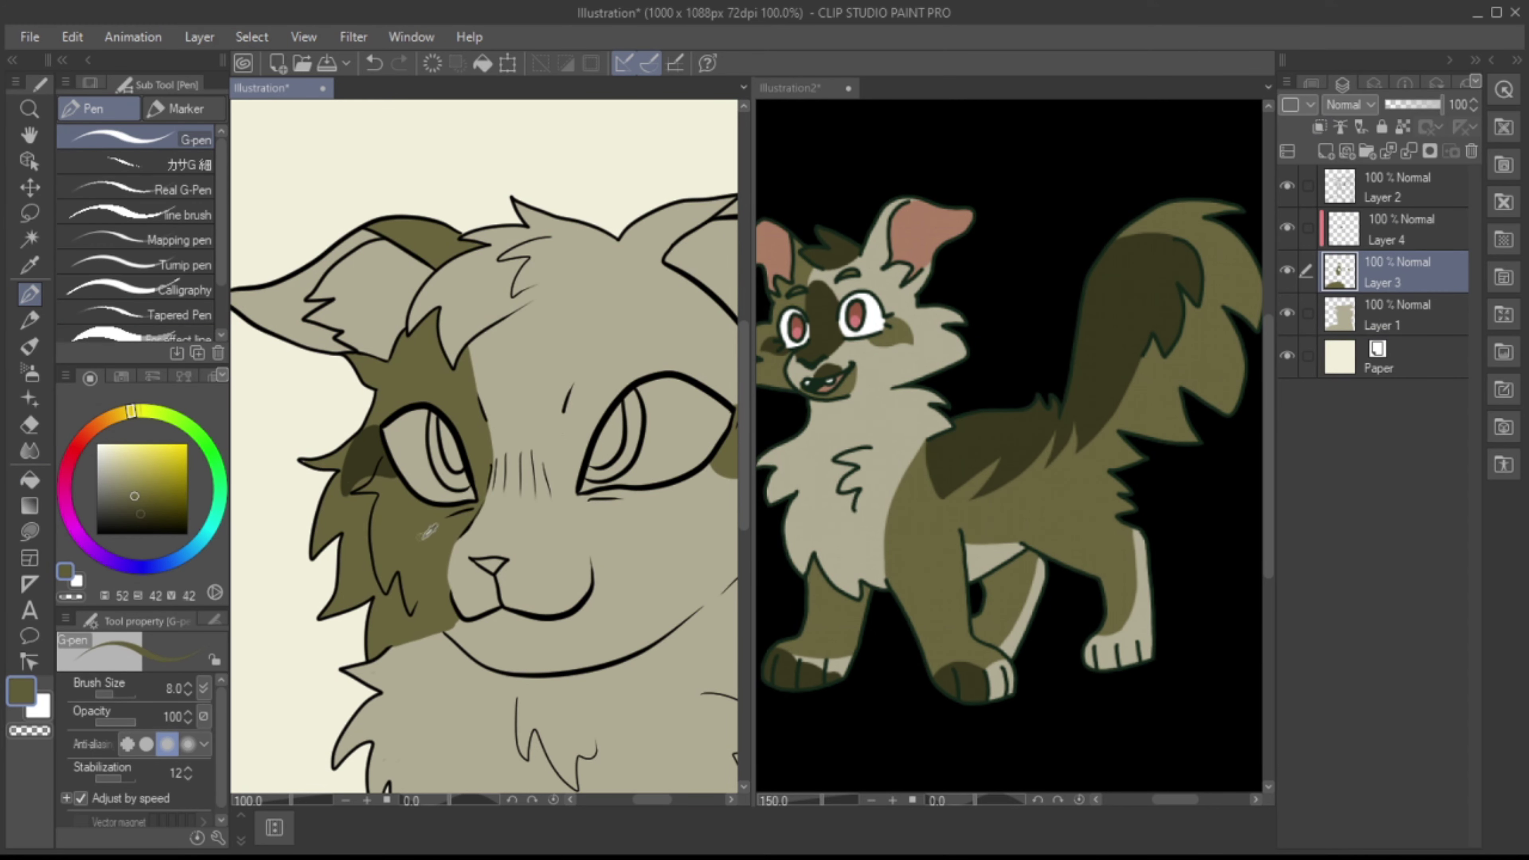
{"action": "left_click_drag", "start_coordinate": [313, 443], "coordinate": [295, 482]}
Step: Switch to the clipped Layer 4 with dark brown as the drawing colour, ready to mark the cat's back
{"action": "key", "text": "alt+bracketright"}
{"action": "mouse_move", "coordinate": [783, 785]}
{"action": "left_mouse_down"}
{"action": "mouse_move", "coordinate": [684, 785]}
{"action": "mouse_move", "coordinate": [636, 853]}
{"action": "left_mouse_up"}
{"action": "scroll", "coordinate": [481, 446], "scroll_direction": "down", "scroll_amount": 8}
{"action": "scroll", "coordinate": [482, 446], "scroll_direction": "left", "scroll_amount": 4}
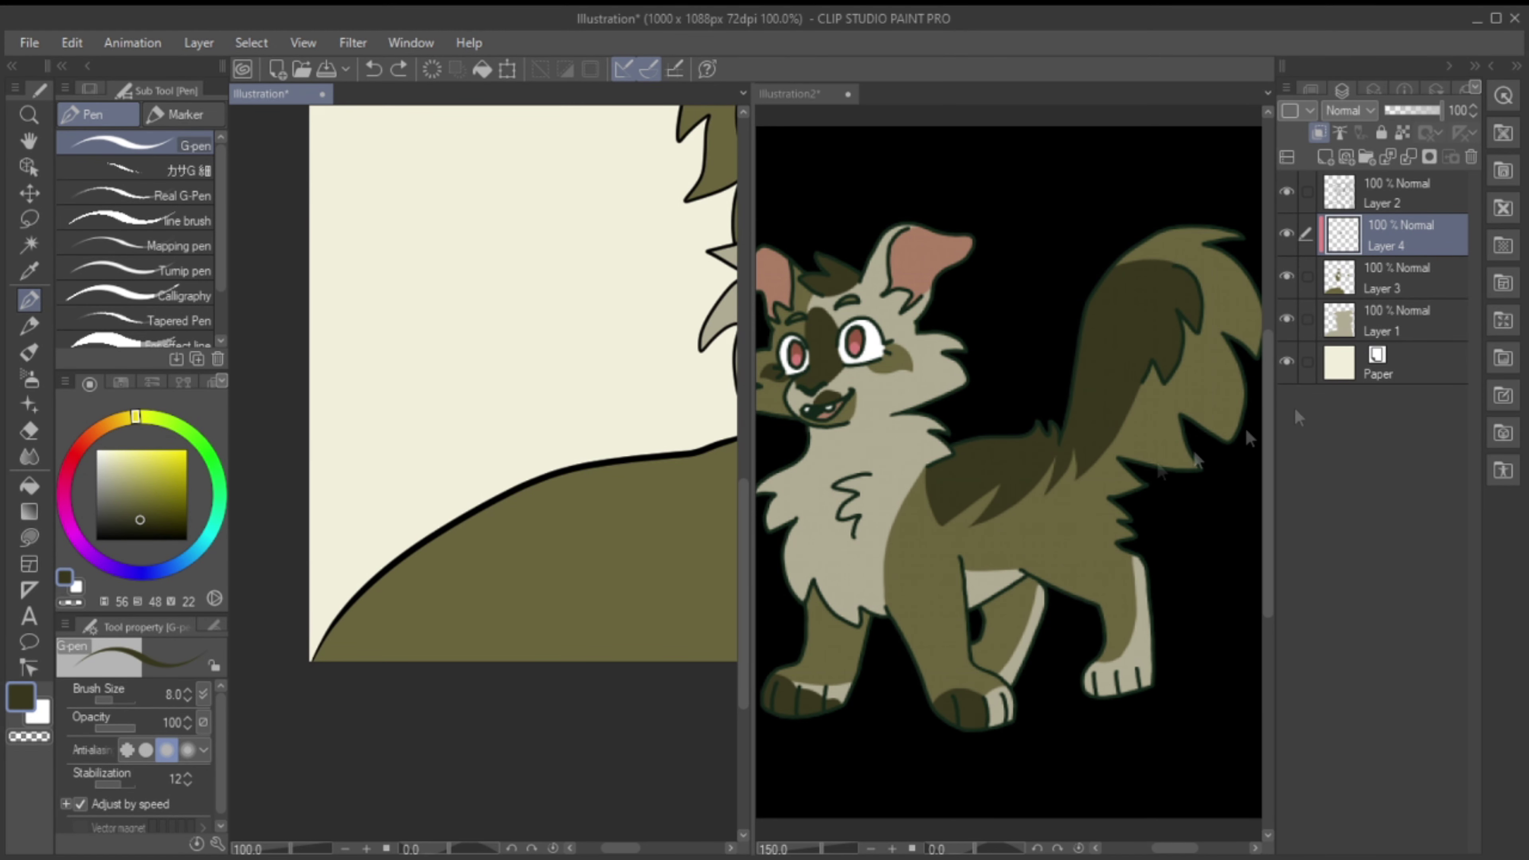
{"action": "left_click_drag", "start_coordinate": [614, 847], "coordinate": [640, 847]}
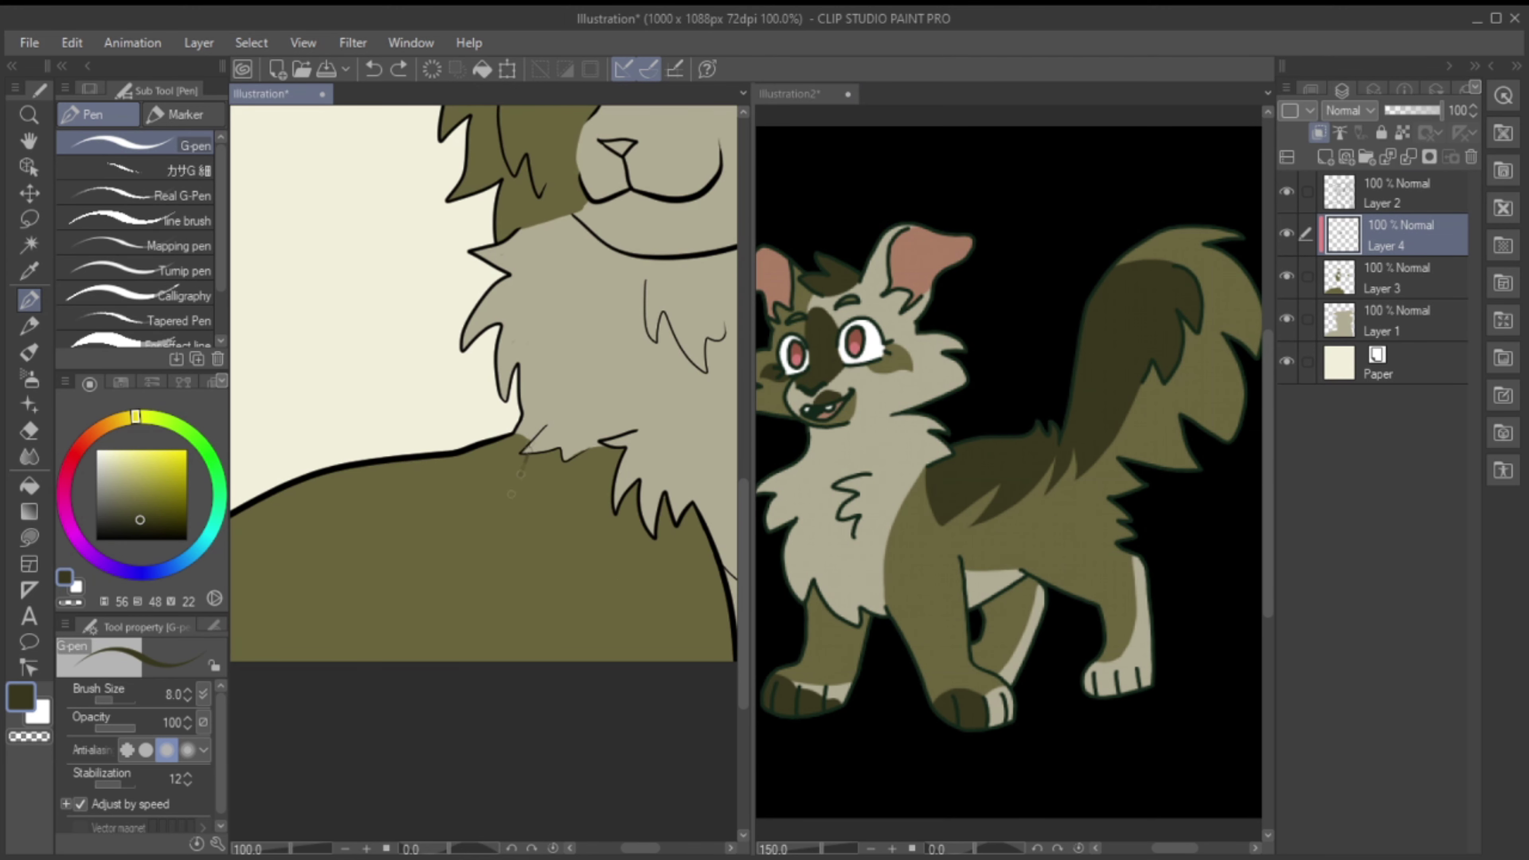
{"action": "left_click_drag", "start_coordinate": [530, 456], "coordinate": [435, 661]}
{"action": "left_click_drag", "start_coordinate": [426, 662], "coordinate": [349, 567]}
{"action": "key", "text": "ctrl+z"}
{"action": "key", "text": "ctrl+z"}
{"action": "left_click_drag", "start_coordinate": [531, 456], "coordinate": [415, 651]}
{"action": "mouse_move", "coordinate": [425, 659]}
{"action": "left_mouse_down"}
{"action": "mouse_move", "coordinate": [361, 572]}
{"action": "mouse_move", "coordinate": [512, 603]}
{"action": "left_mouse_up"}
{"action": "key", "text": "ctrl+z"}
{"action": "key", "text": "ctrl+z"}
Step: Outline a dark brown marking with pointed notches across the cat's back on Layer 4 and fill it
{"action": "left_click_drag", "start_coordinate": [677, 452], "coordinate": [656, 632]}
{"action": "mouse_move", "coordinate": [656, 632]}
{"action": "left_mouse_down"}
{"action": "mouse_move", "coordinate": [536, 565]}
{"action": "mouse_move", "coordinate": [415, 639]}
{"action": "left_mouse_up"}
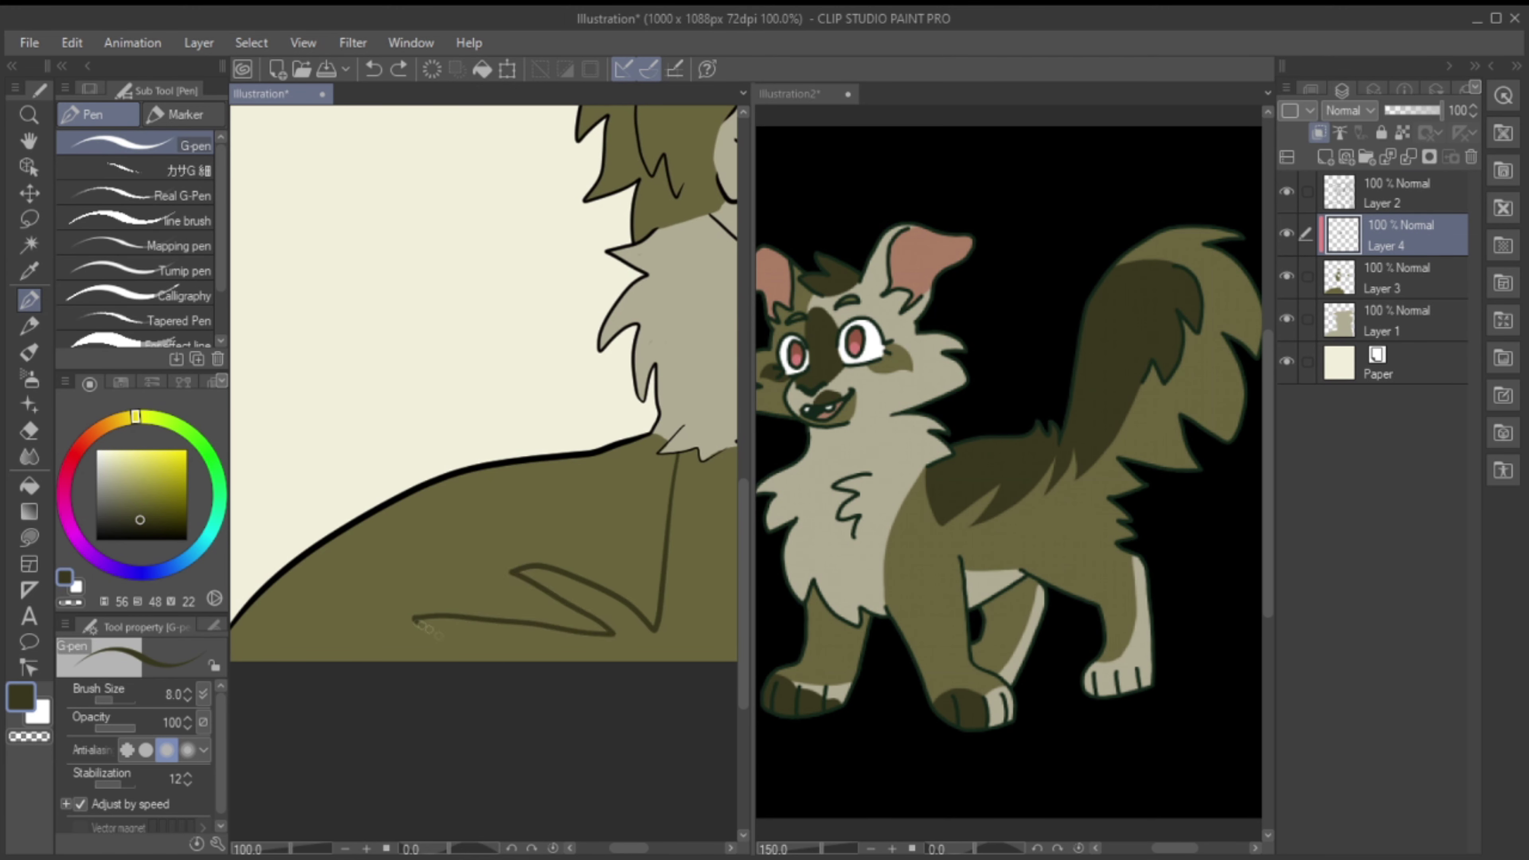
{"action": "key", "text": "g"}
{"action": "left_click_drag", "start_coordinate": [629, 848], "coordinate": [626, 850]}
{"action": "key", "text": "m"}
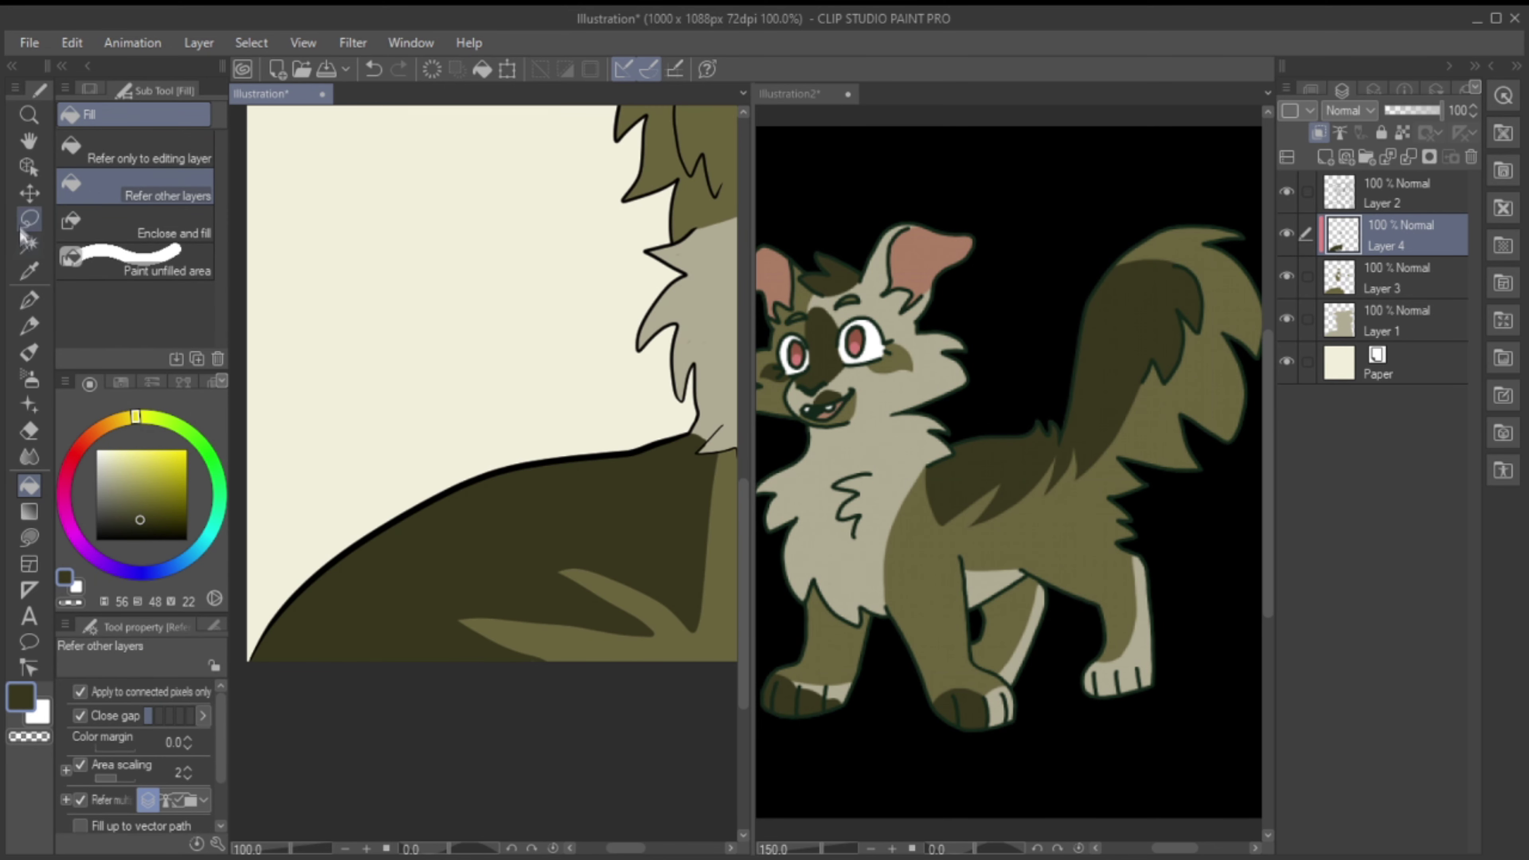
Step: Lasso the dark brown back marking on Layer 4, delete it and clear the selection
{"action": "key", "text": "ctrl+minus"}
{"action": "left_click_drag", "start_coordinate": [289, 445], "coordinate": [301, 603]}
{"action": "key", "text": "ctrl+t"}
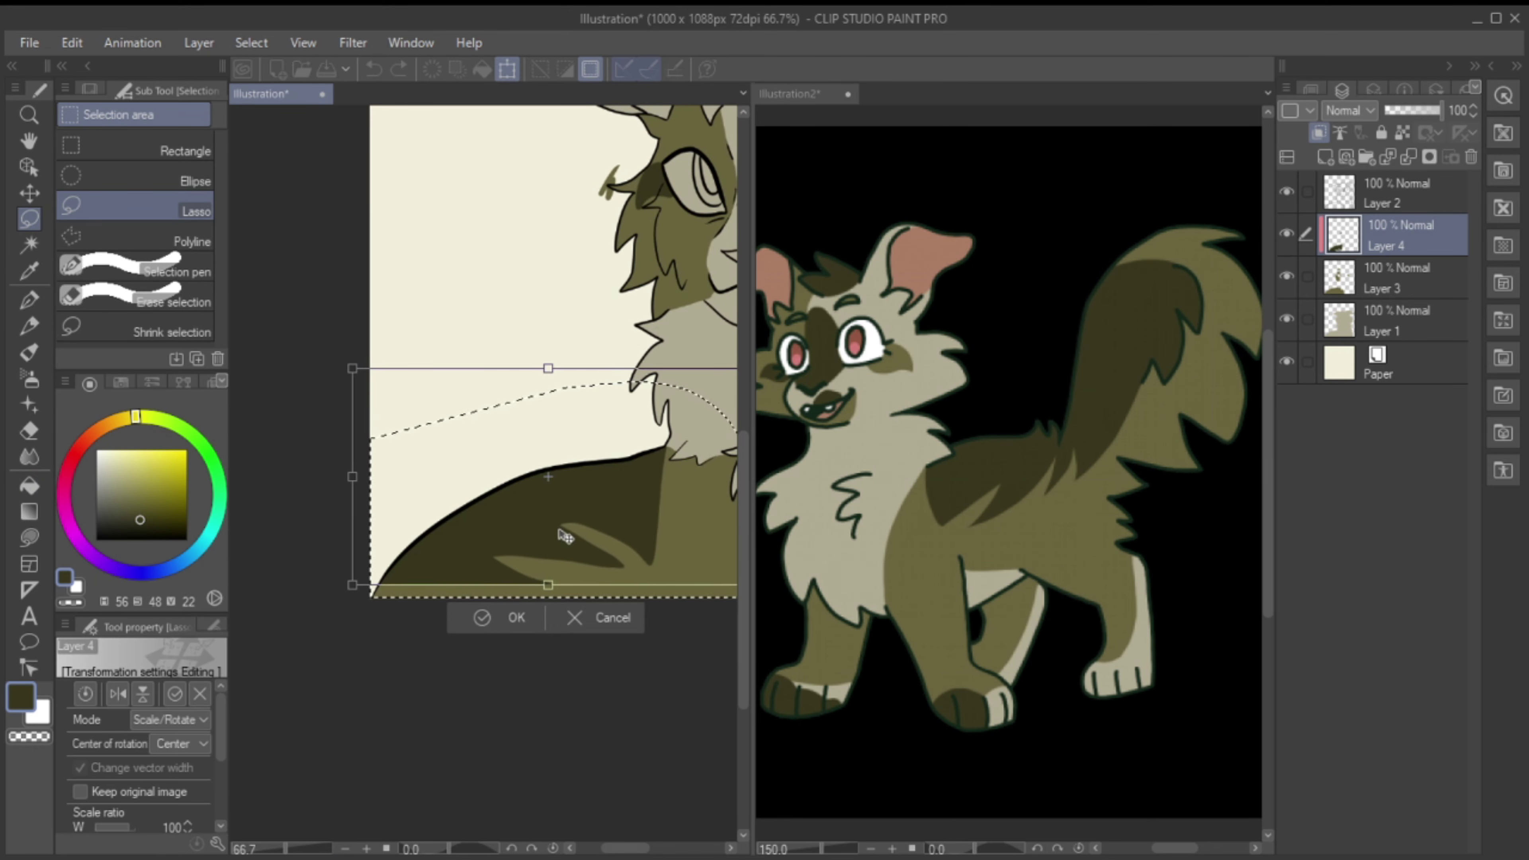
{"action": "key", "text": "Return"}
{"action": "key", "text": "Delete"}
{"action": "key", "text": "ctrl+d"}
Step: Redraw the back marking's zigzag lower edge from the neck fur in dark brown and fill the area above it
{"action": "key", "text": "p"}
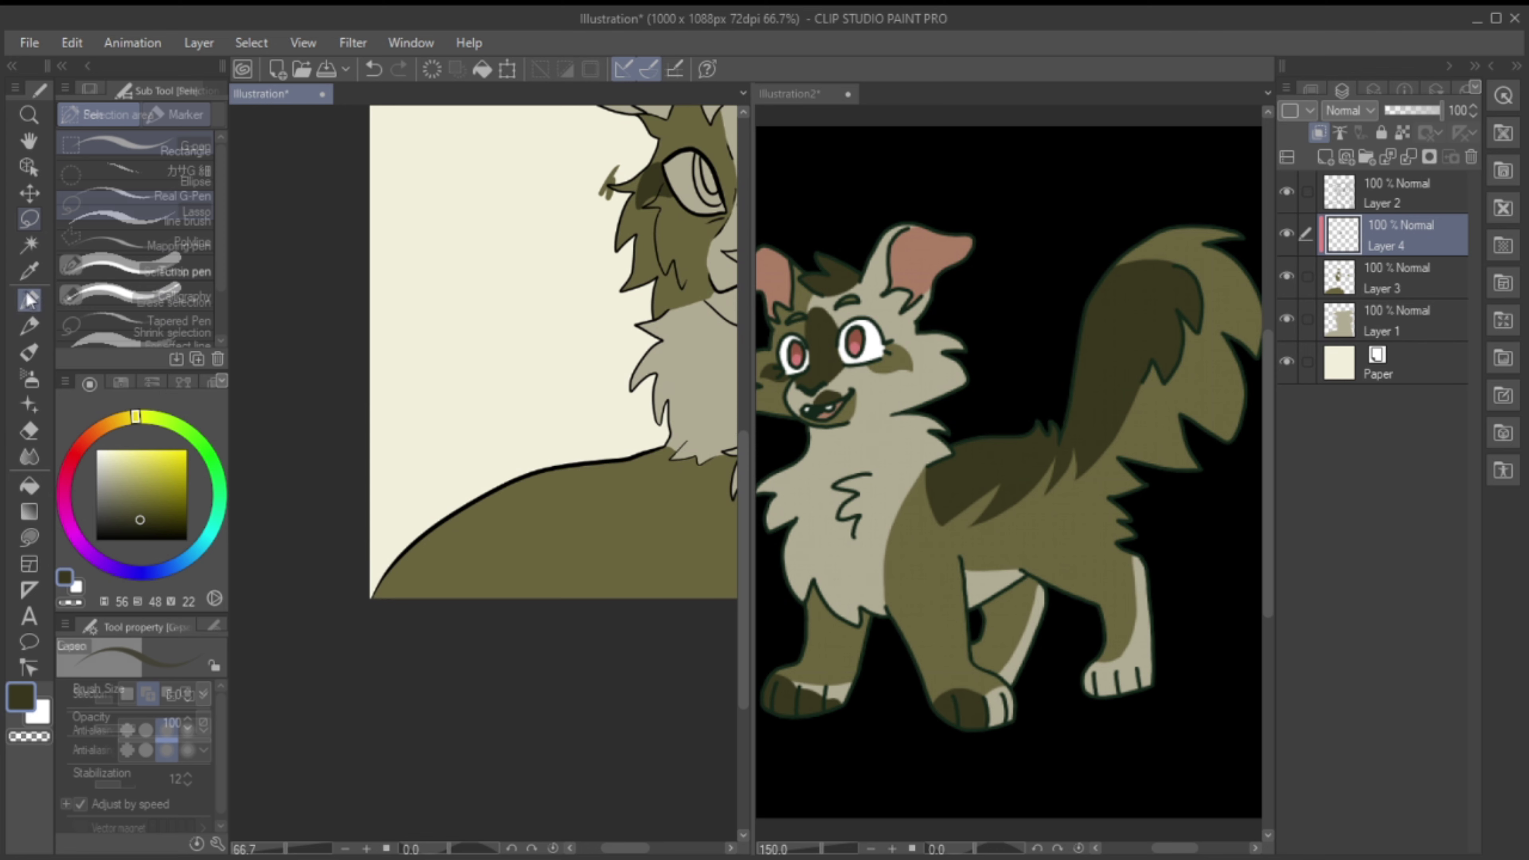
{"action": "left_click_drag", "start_coordinate": [676, 461], "coordinate": [679, 516]}
{"action": "key", "text": "ctrl+z"}
{"action": "left_click_drag", "start_coordinate": [678, 458], "coordinate": [569, 521]}
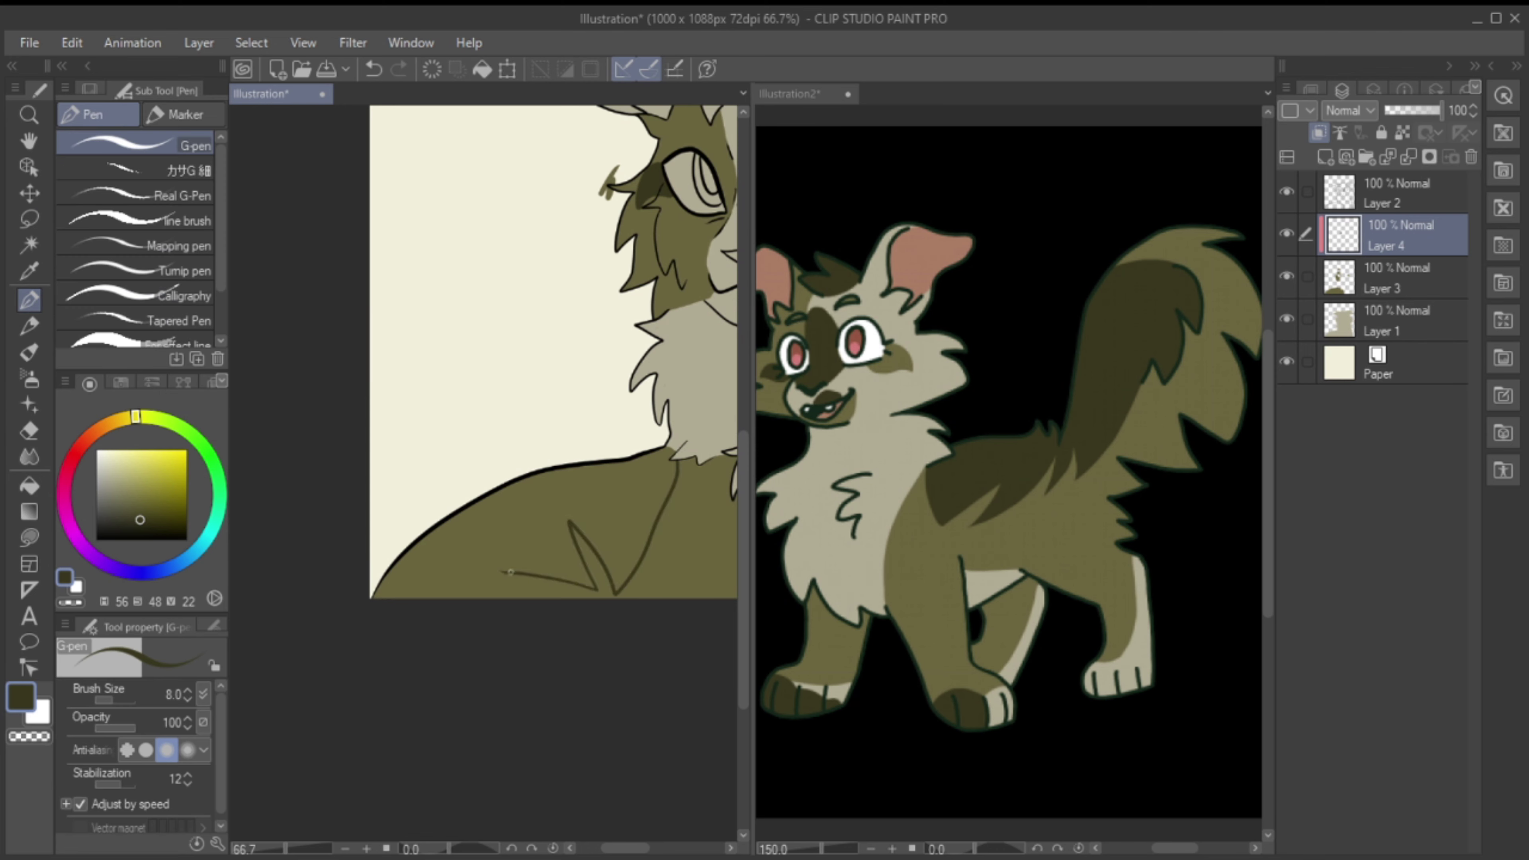
{"action": "left_click", "coordinate": [29, 511]}
{"action": "key", "text": "ctrl+z"}
{"action": "key", "text": "p"}
{"action": "key", "text": "g"}
{"action": "left_click", "coordinate": [494, 579]}
{"action": "key", "text": "p"}
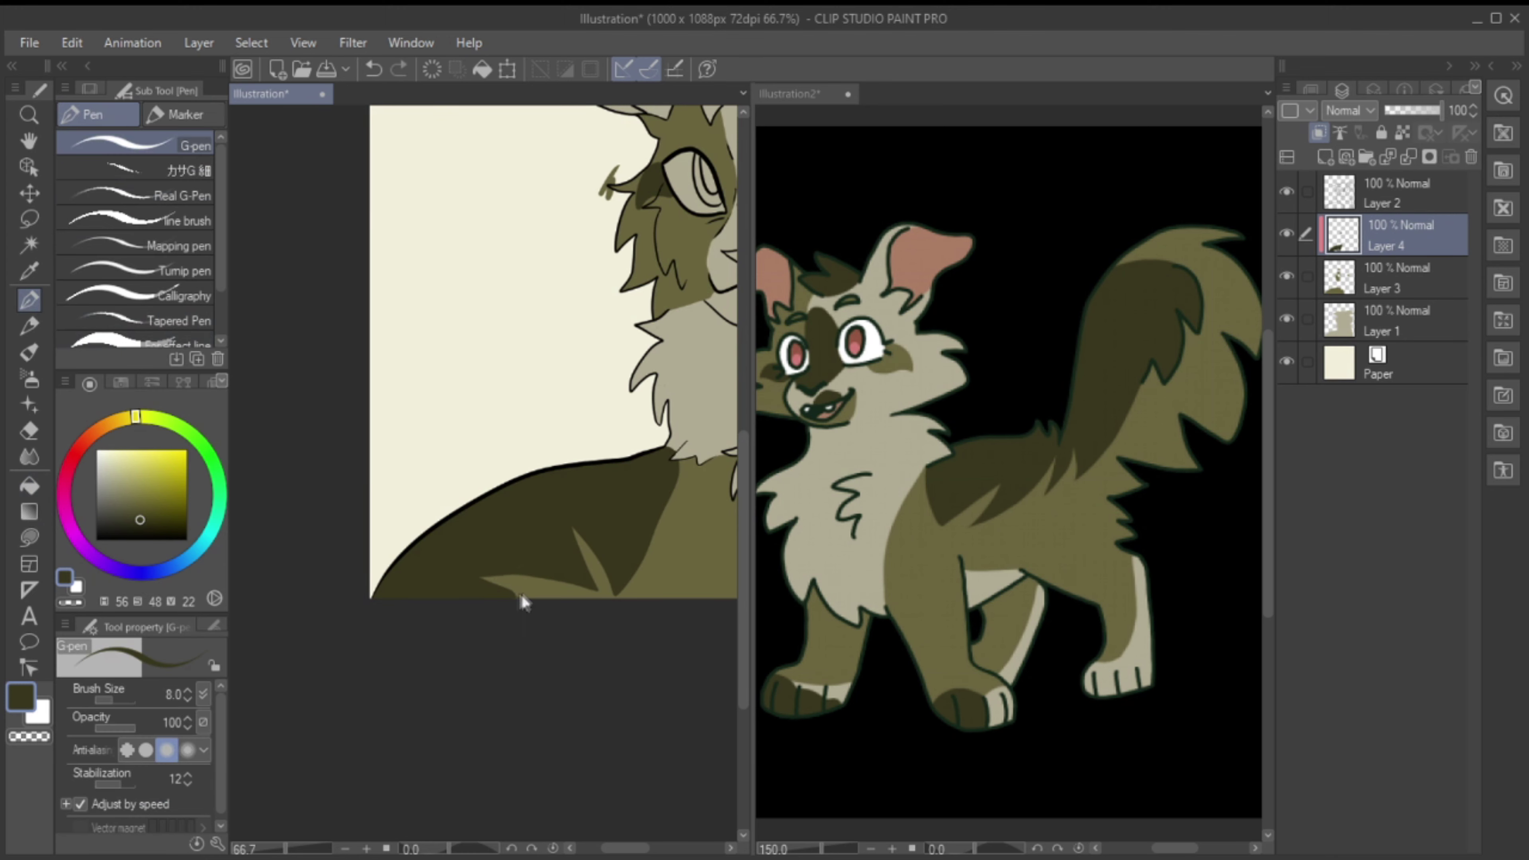
Step: Replace the back marking with one that has long curved notches along its lower edge, filled in dark brown
{"action": "scroll", "coordinate": [508, 594], "scroll_direction": "right", "scroll_amount": 5}
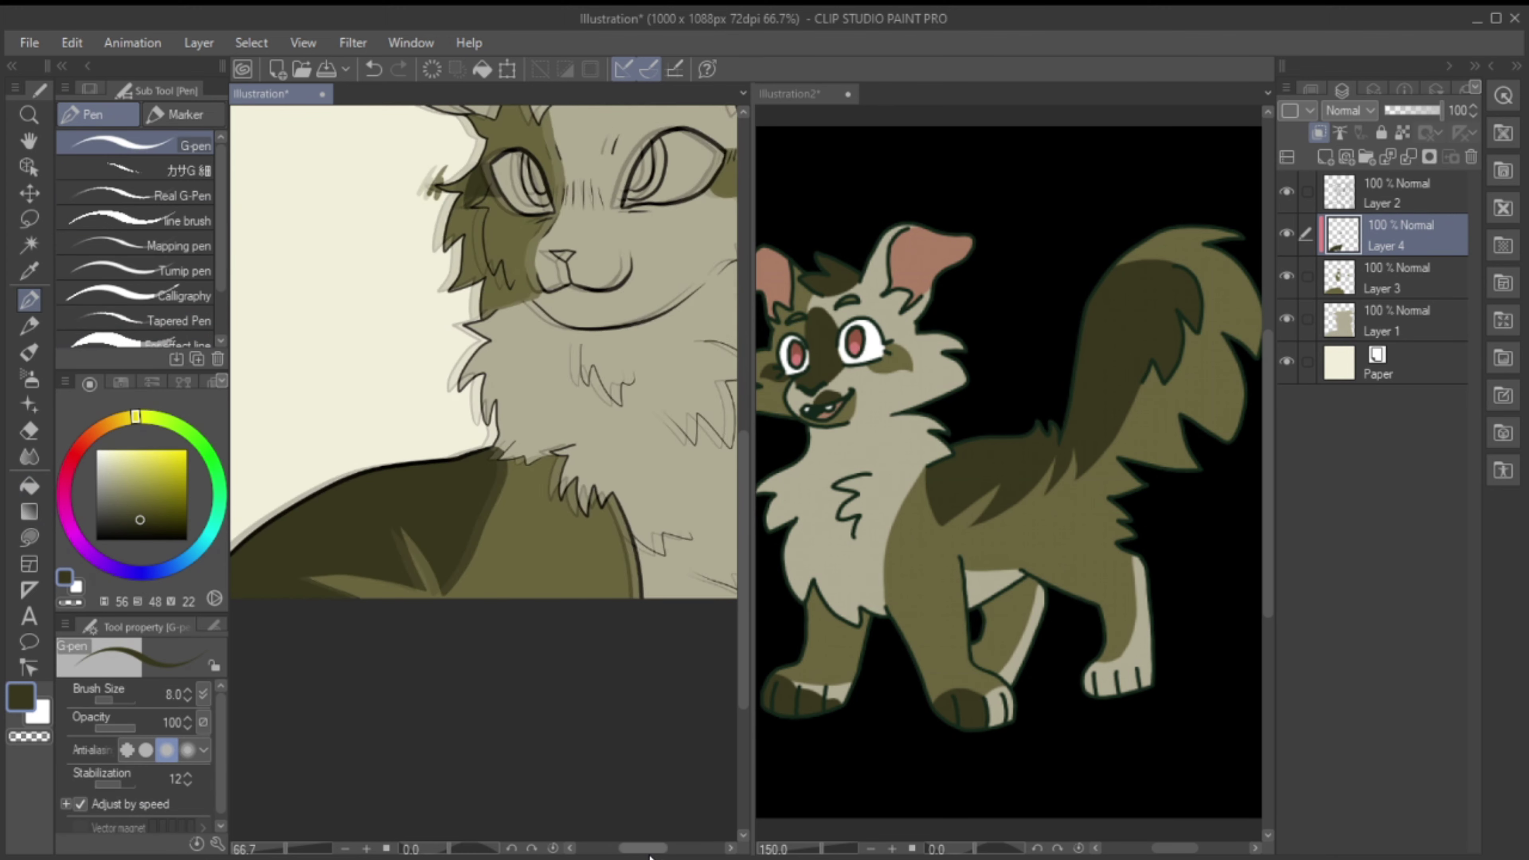
{"action": "mouse_move", "coordinate": [498, 531]}
{"action": "left_mouse_down"}
{"action": "mouse_move", "coordinate": [442, 538]}
{"action": "mouse_move", "coordinate": [490, 530]}
{"action": "mouse_move", "coordinate": [392, 600]}
{"action": "left_mouse_up"}
{"action": "key", "text": "ctrl+z"}
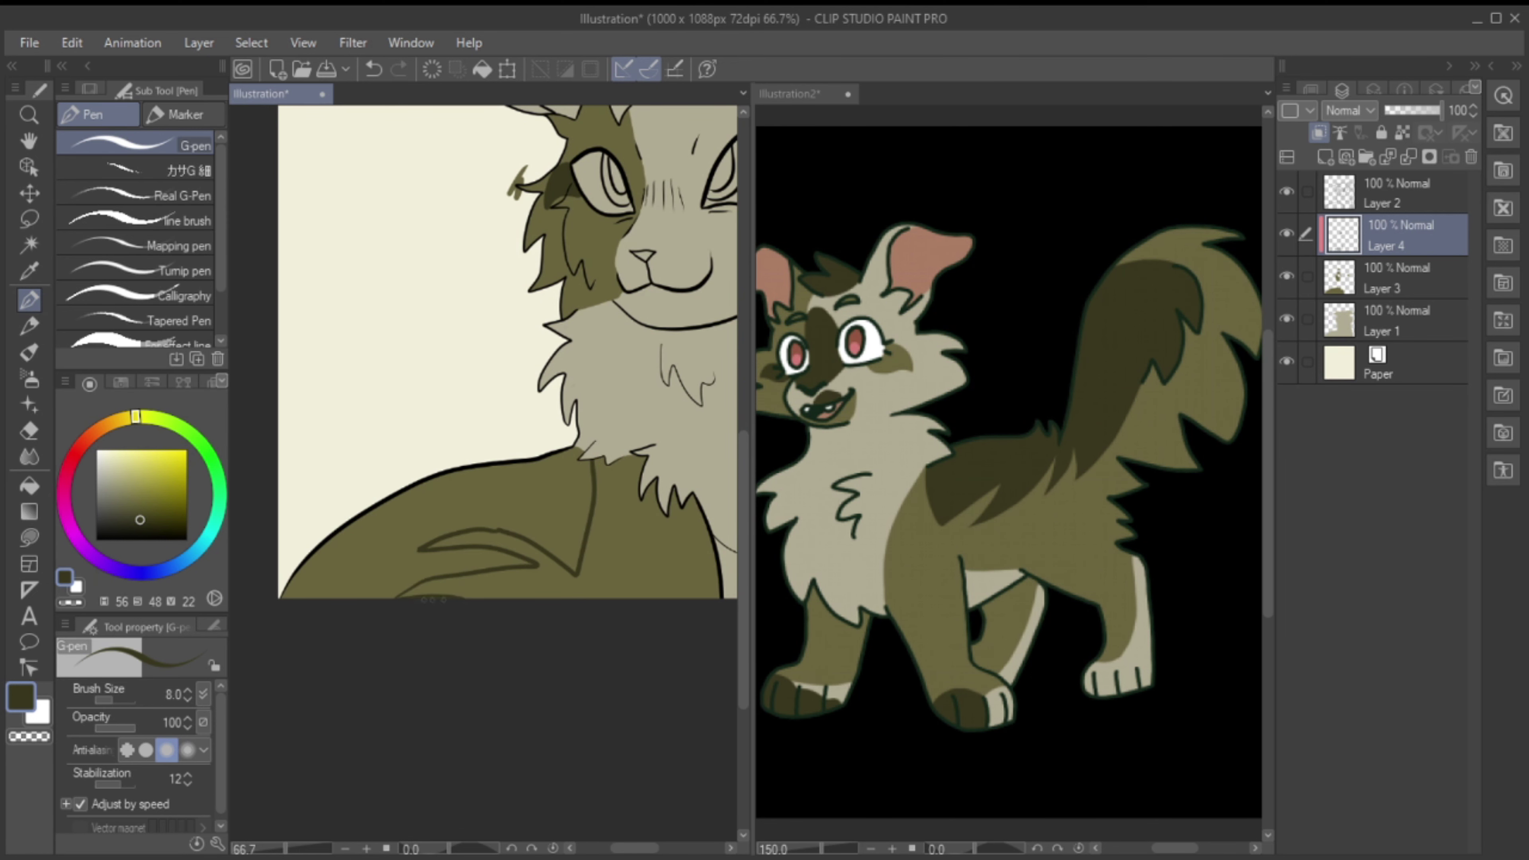
{"action": "left_click", "coordinate": [29, 486]}
{"action": "left_click", "coordinate": [536, 516]}
{"action": "key", "text": "Tab"}
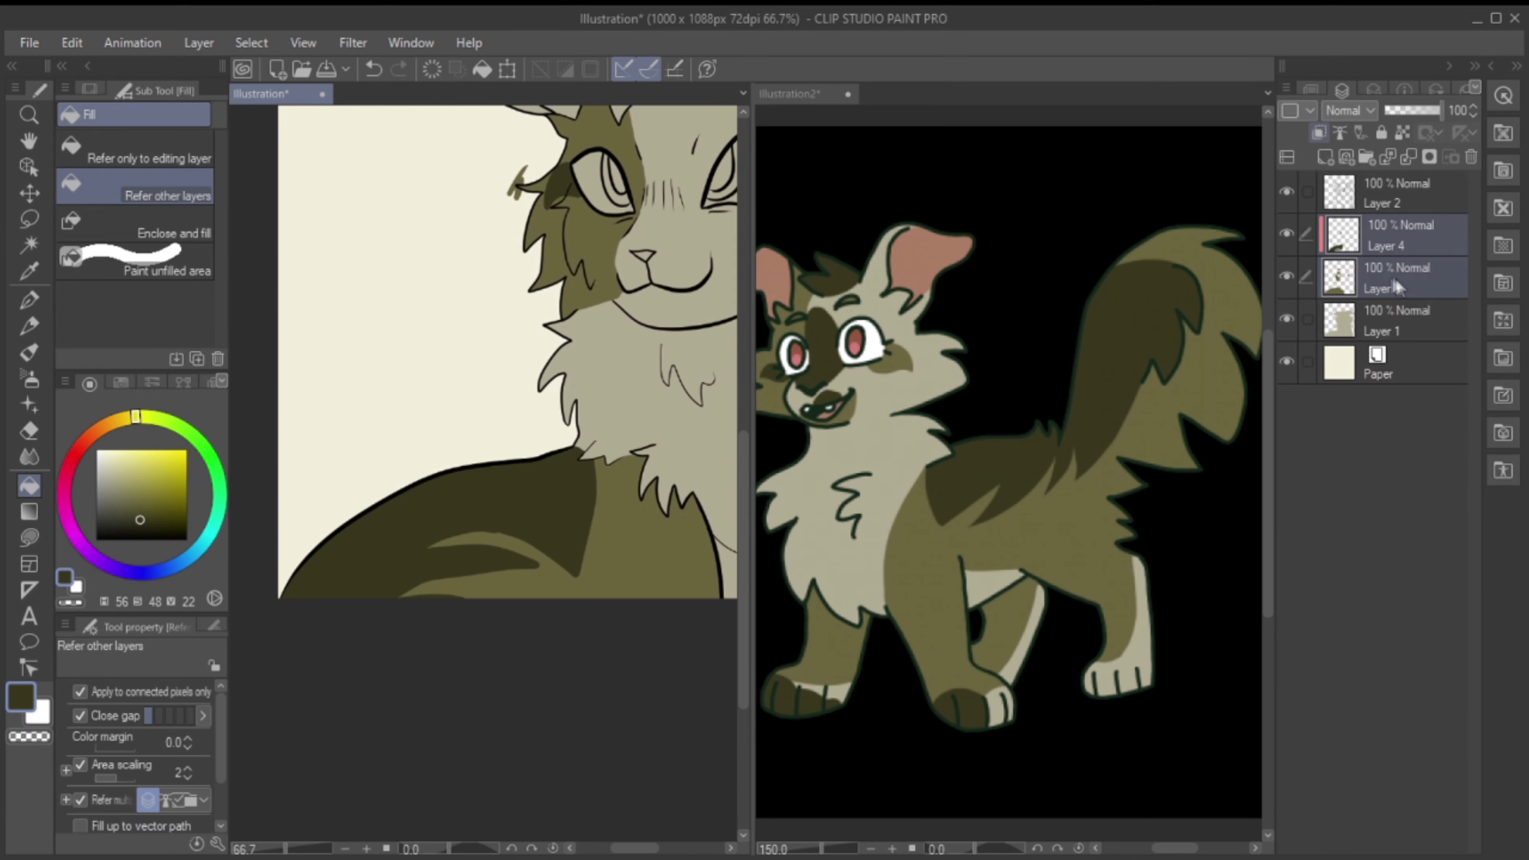
Step: Clip Layer 3 to Layer 1 and combine the dark back marking into Layer 3, keeping an empty Layer 4 above
{"action": "left_click", "coordinate": [1356, 248]}
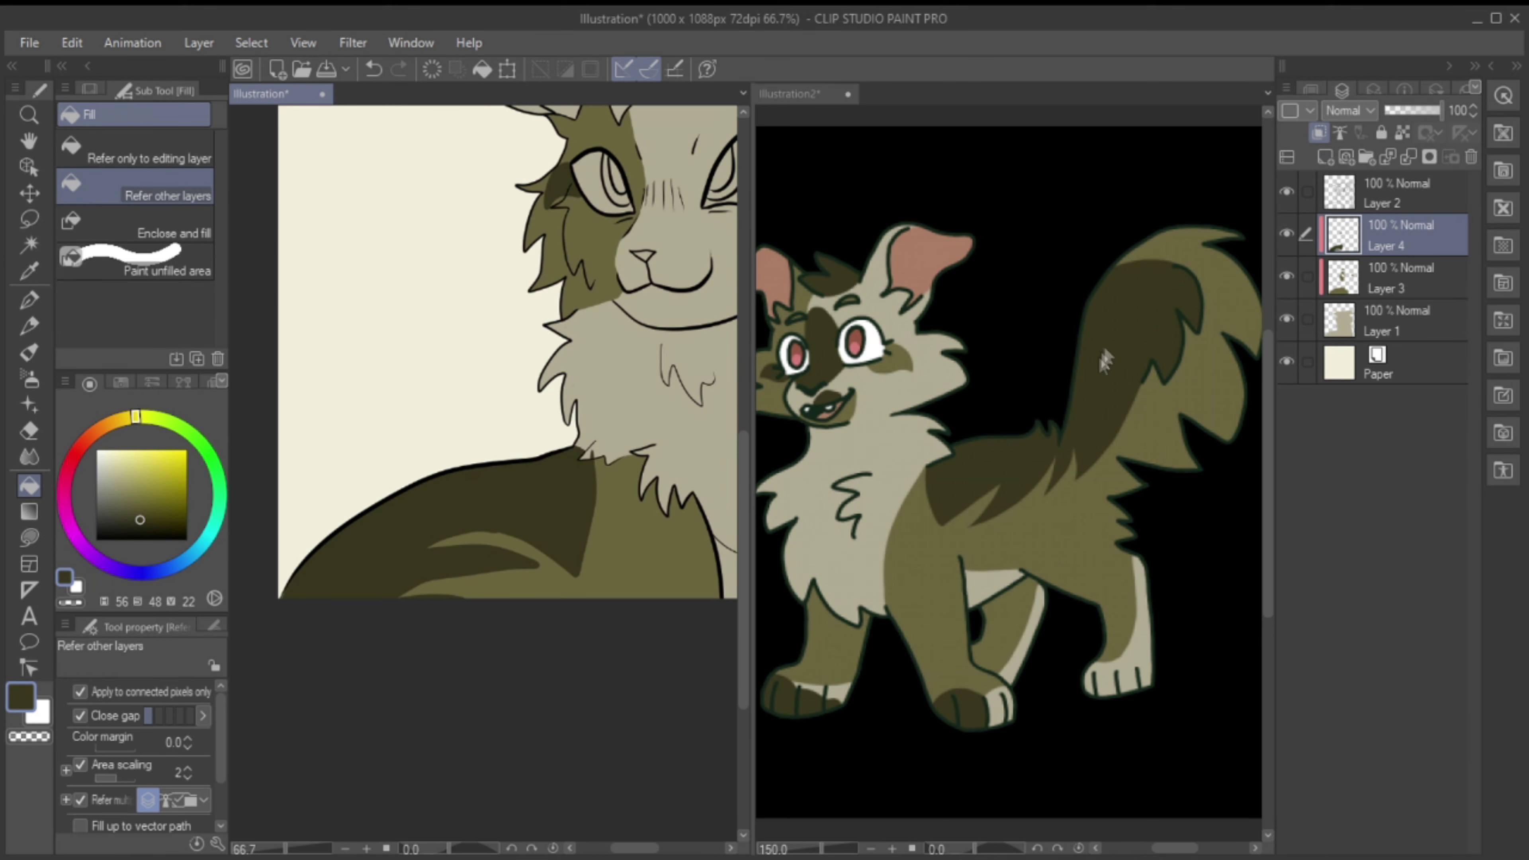
{"action": "left_click", "coordinate": [1385, 279], "text": "shift"}
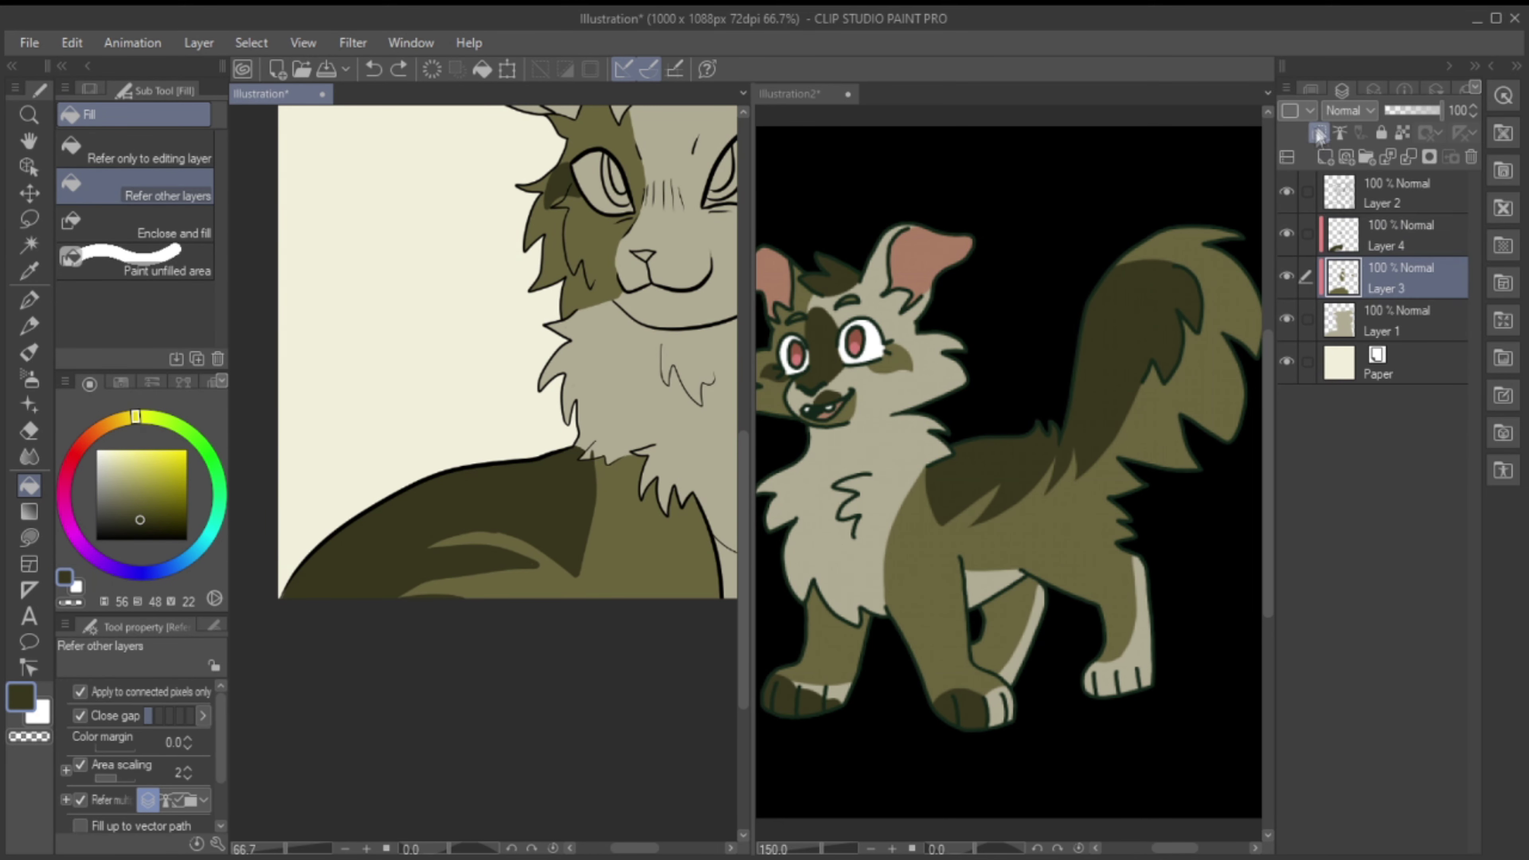
{"action": "left_click", "coordinate": [1362, 250]}
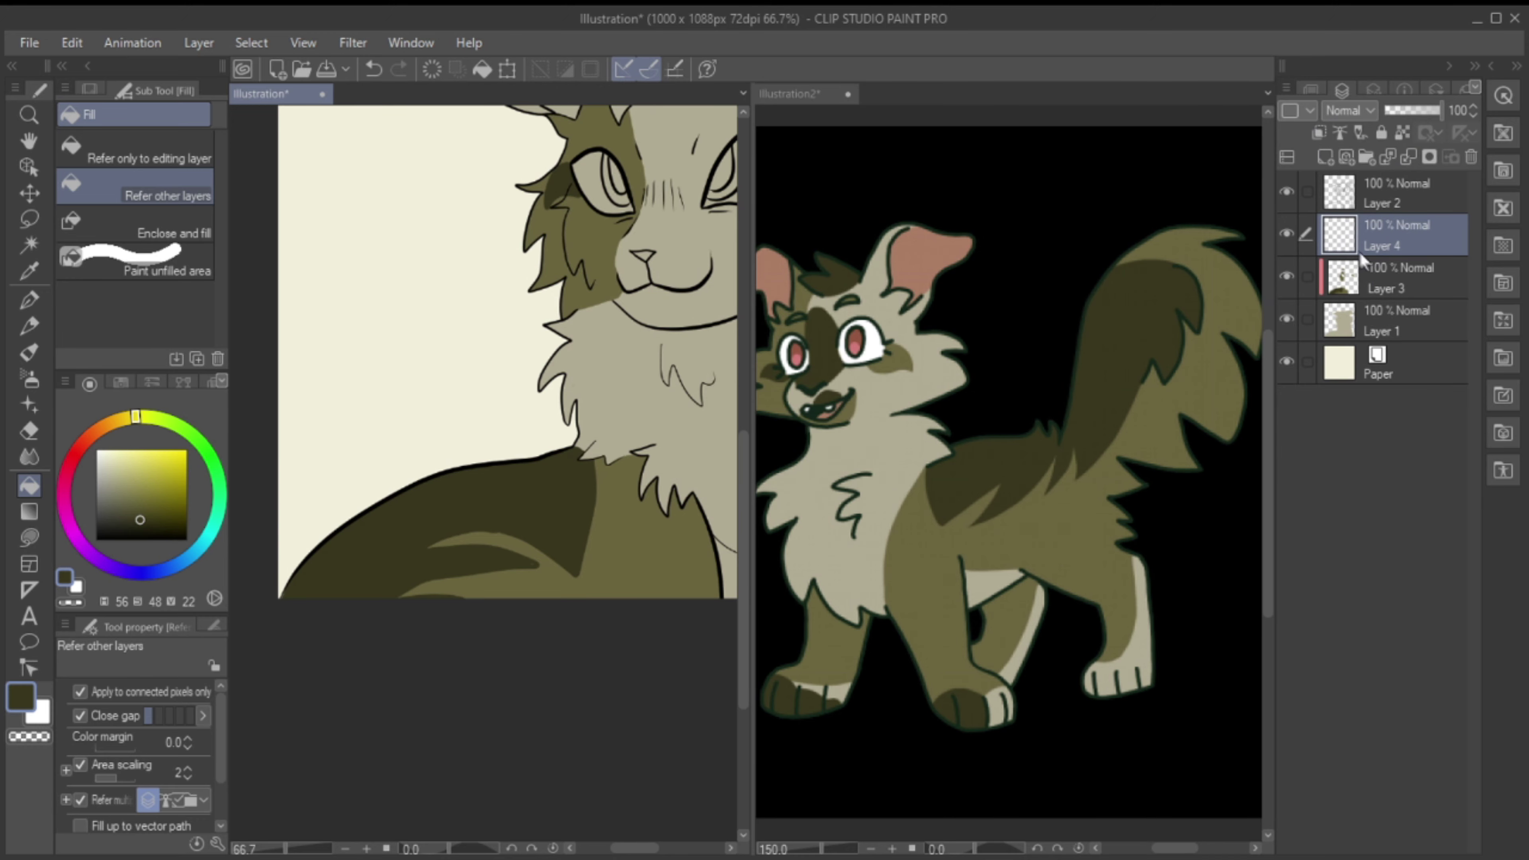
Step: On Layer 3, outline a rounded patch from the forehead between the eyes to the nose and fill it dark brown
{"action": "left_click_drag", "start_coordinate": [620, 848], "coordinate": [648, 846]}
{"action": "left_click_drag", "start_coordinate": [745, 524], "coordinate": [747, 446]}
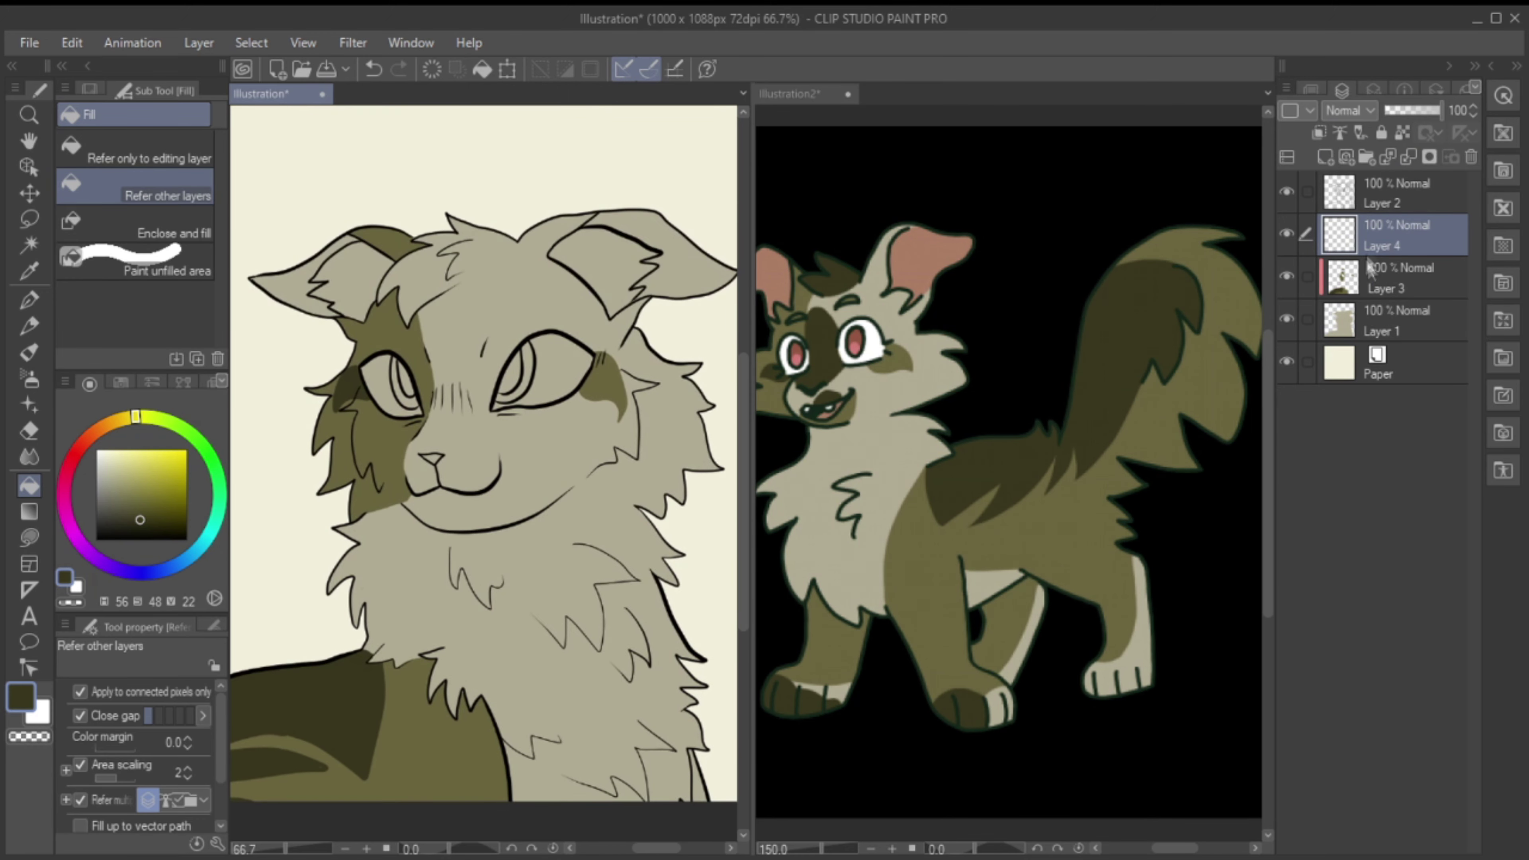
{"action": "left_click", "coordinate": [1384, 278]}
{"action": "key", "text": "p"}
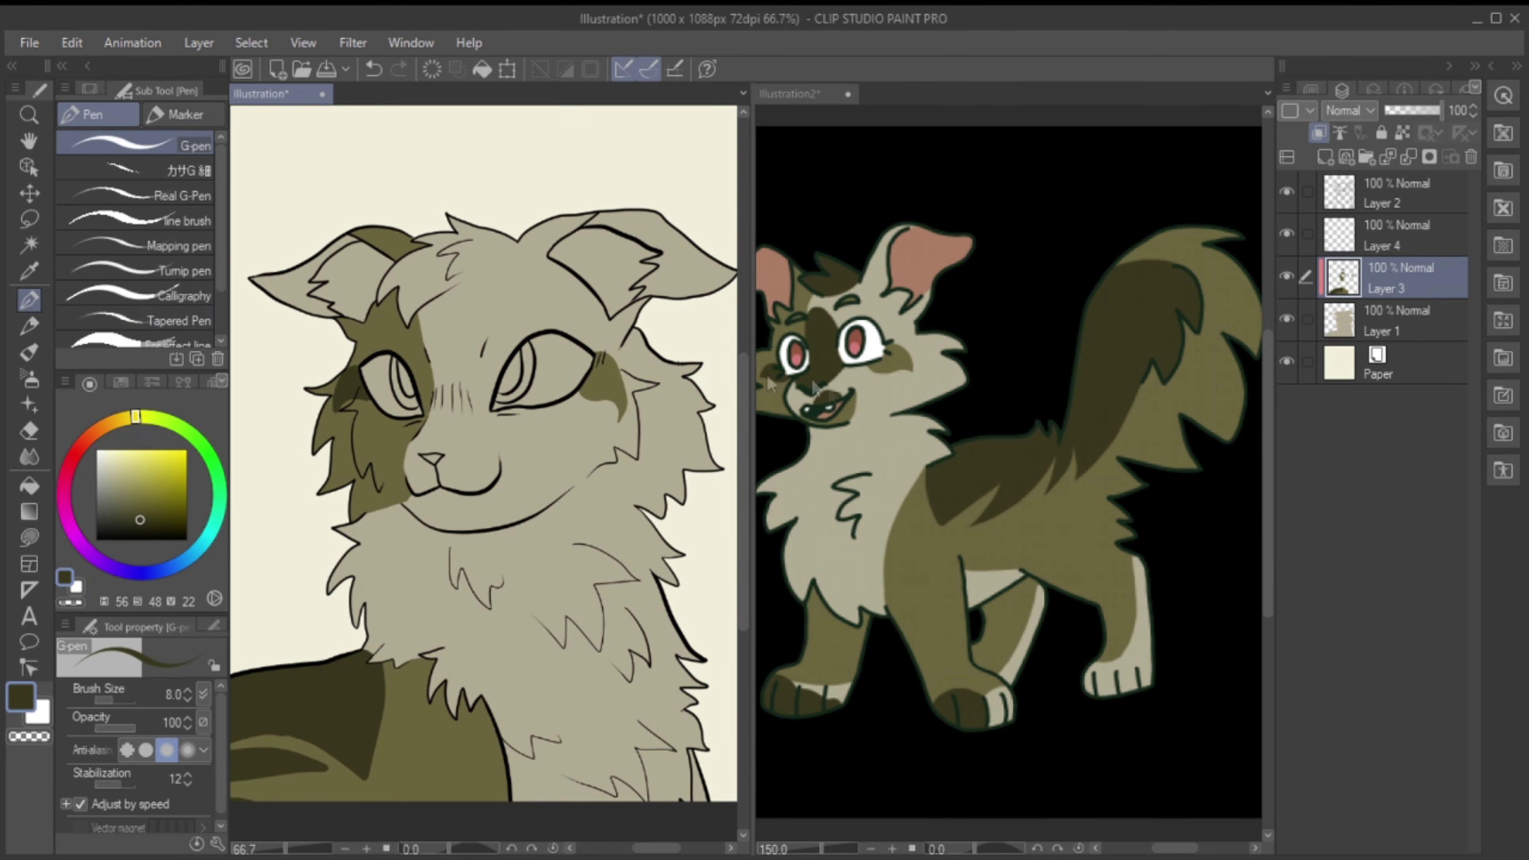
{"action": "left_click", "coordinate": [366, 849]}
{"action": "mouse_move", "coordinate": [394, 301]}
{"action": "left_mouse_down"}
{"action": "mouse_move", "coordinate": [438, 220]}
{"action": "mouse_move", "coordinate": [519, 315]}
{"action": "left_mouse_up"}
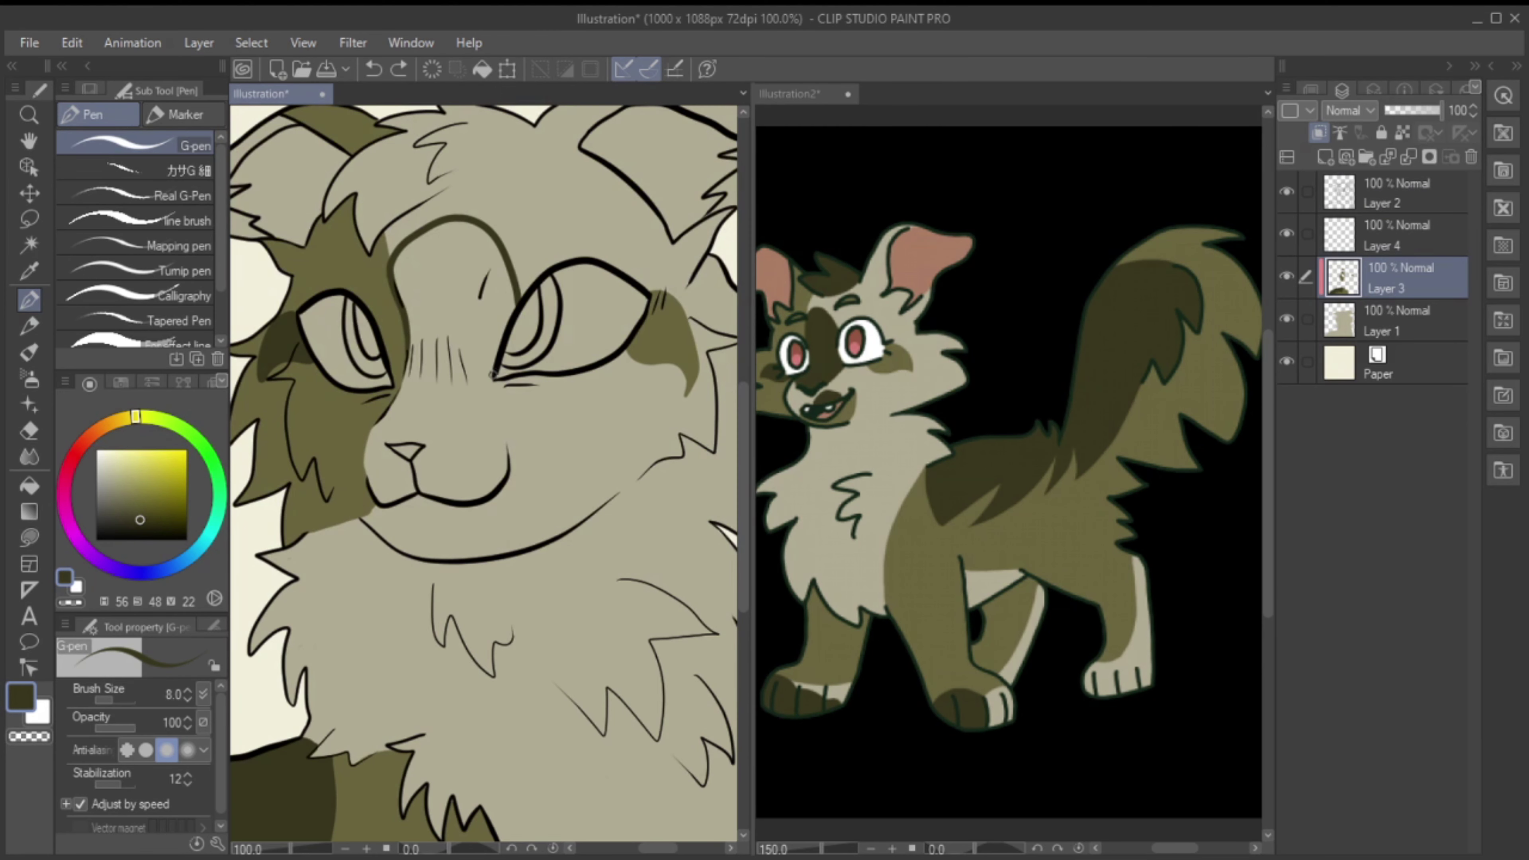
{"action": "key", "text": "ctrl+z"}
{"action": "mouse_move", "coordinate": [492, 375]}
{"action": "left_mouse_down"}
{"action": "mouse_move", "coordinate": [412, 449]}
{"action": "mouse_move", "coordinate": [492, 379]}
{"action": "left_mouse_up"}
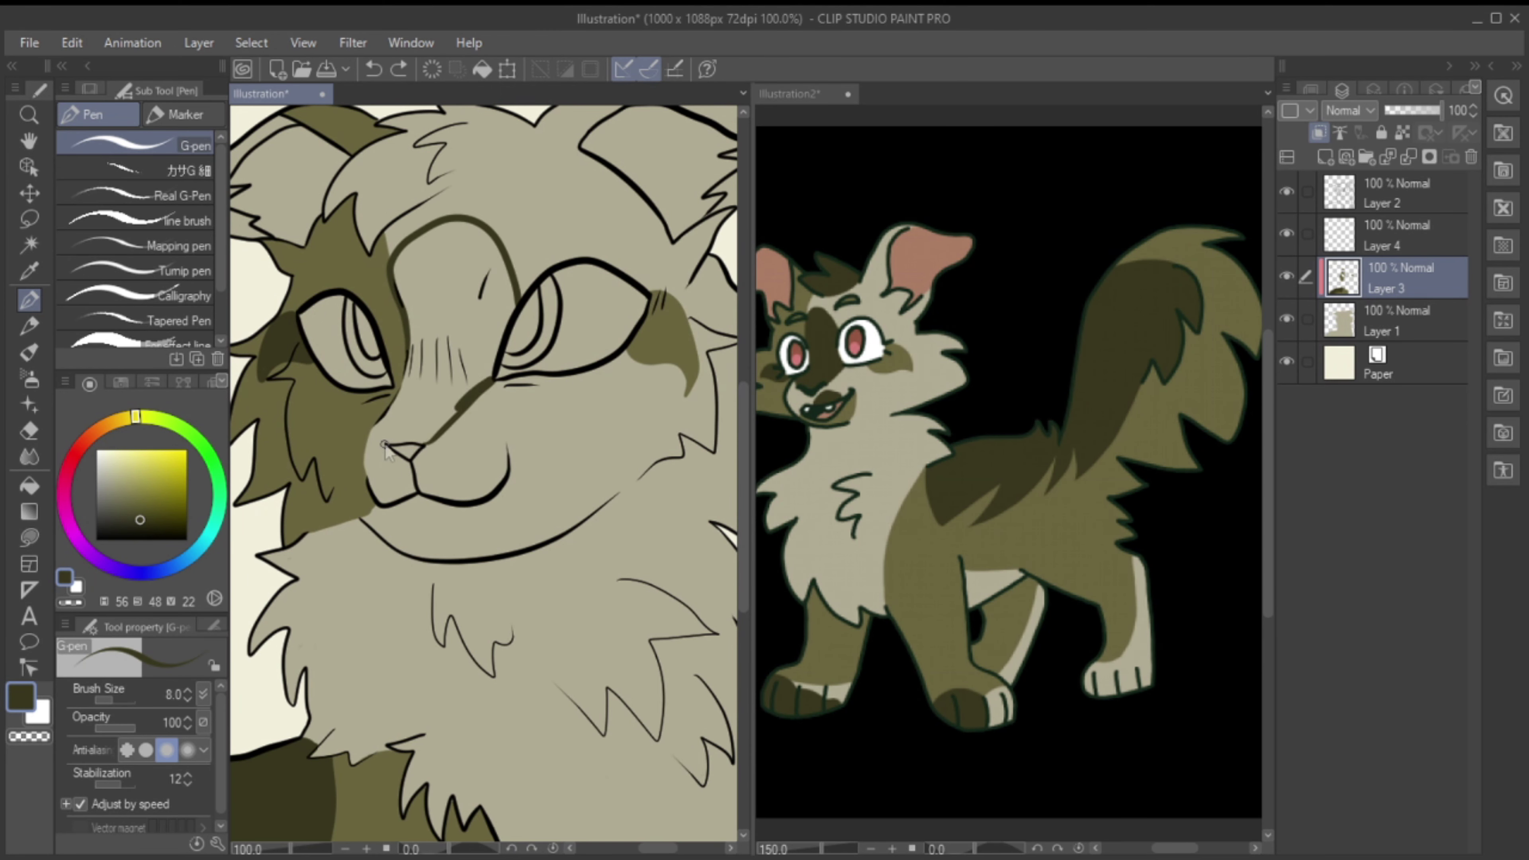
{"action": "key", "text": "g"}
{"action": "left_click", "coordinate": [415, 364]}
{"action": "key", "text": "p"}
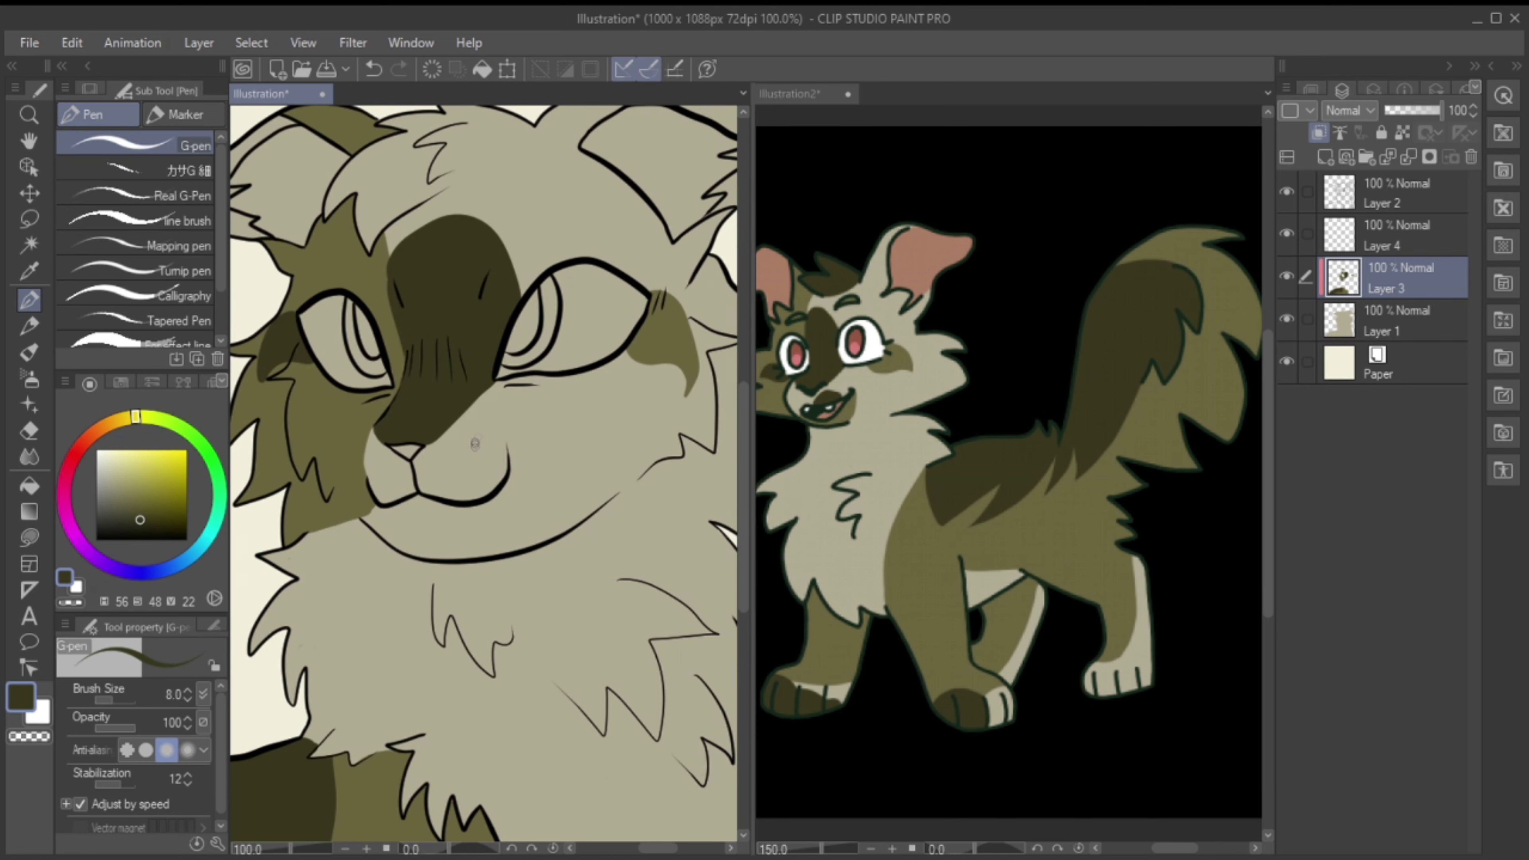
{"action": "mouse_move", "coordinate": [401, 373]}
{"action": "left_mouse_down"}
{"action": "mouse_move", "coordinate": [391, 265]}
{"action": "mouse_move", "coordinate": [399, 357]}
{"action": "left_mouse_up"}
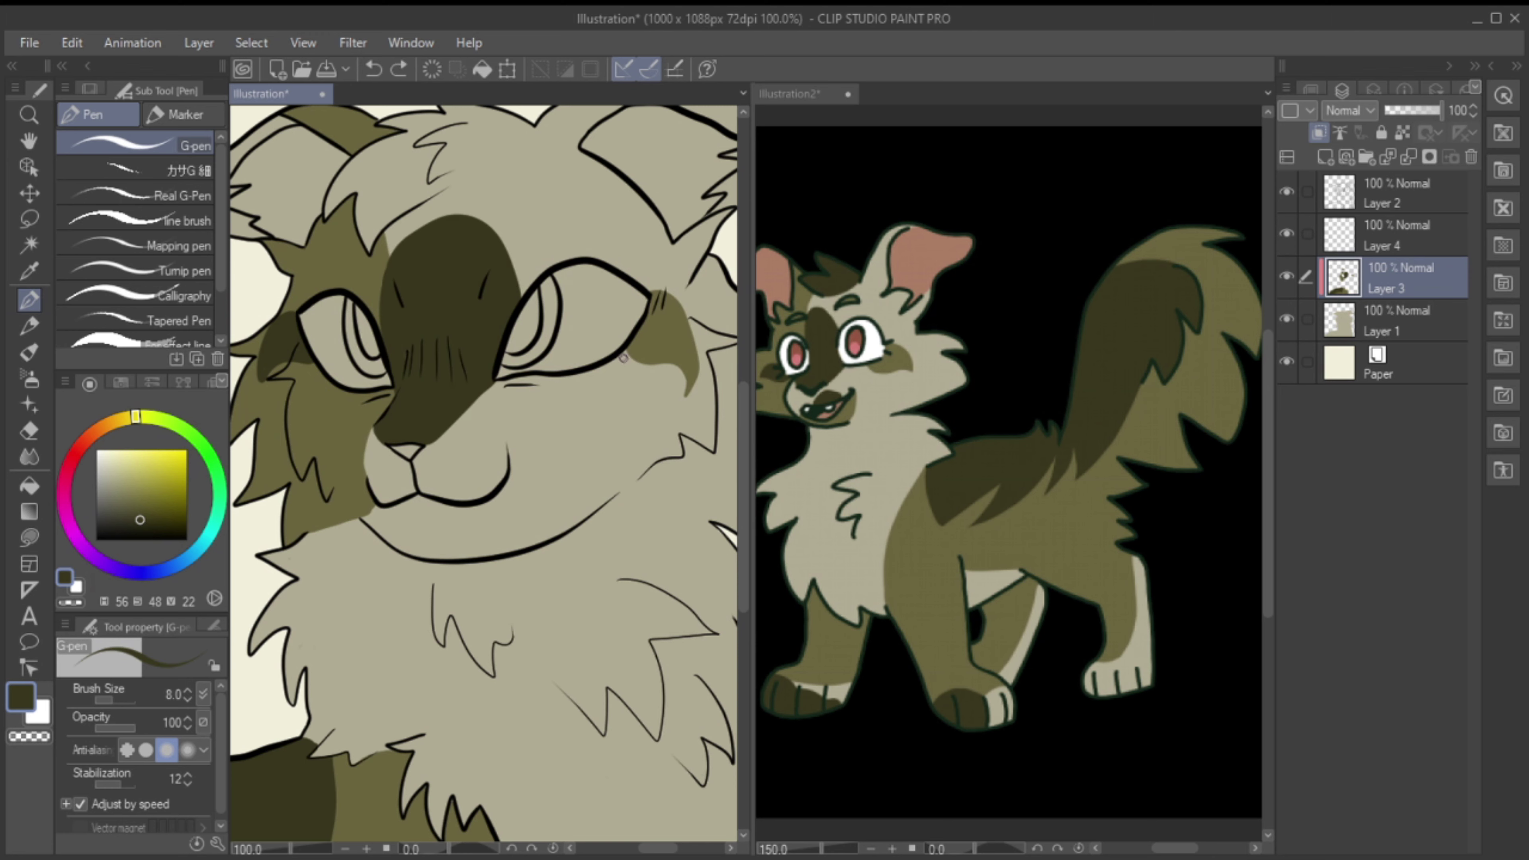
Step: Close off the hair tuft on top of the head with a dark brown stroke and fill the tuft
{"action": "left_click_drag", "start_coordinate": [437, 191], "coordinate": [503, 158]}
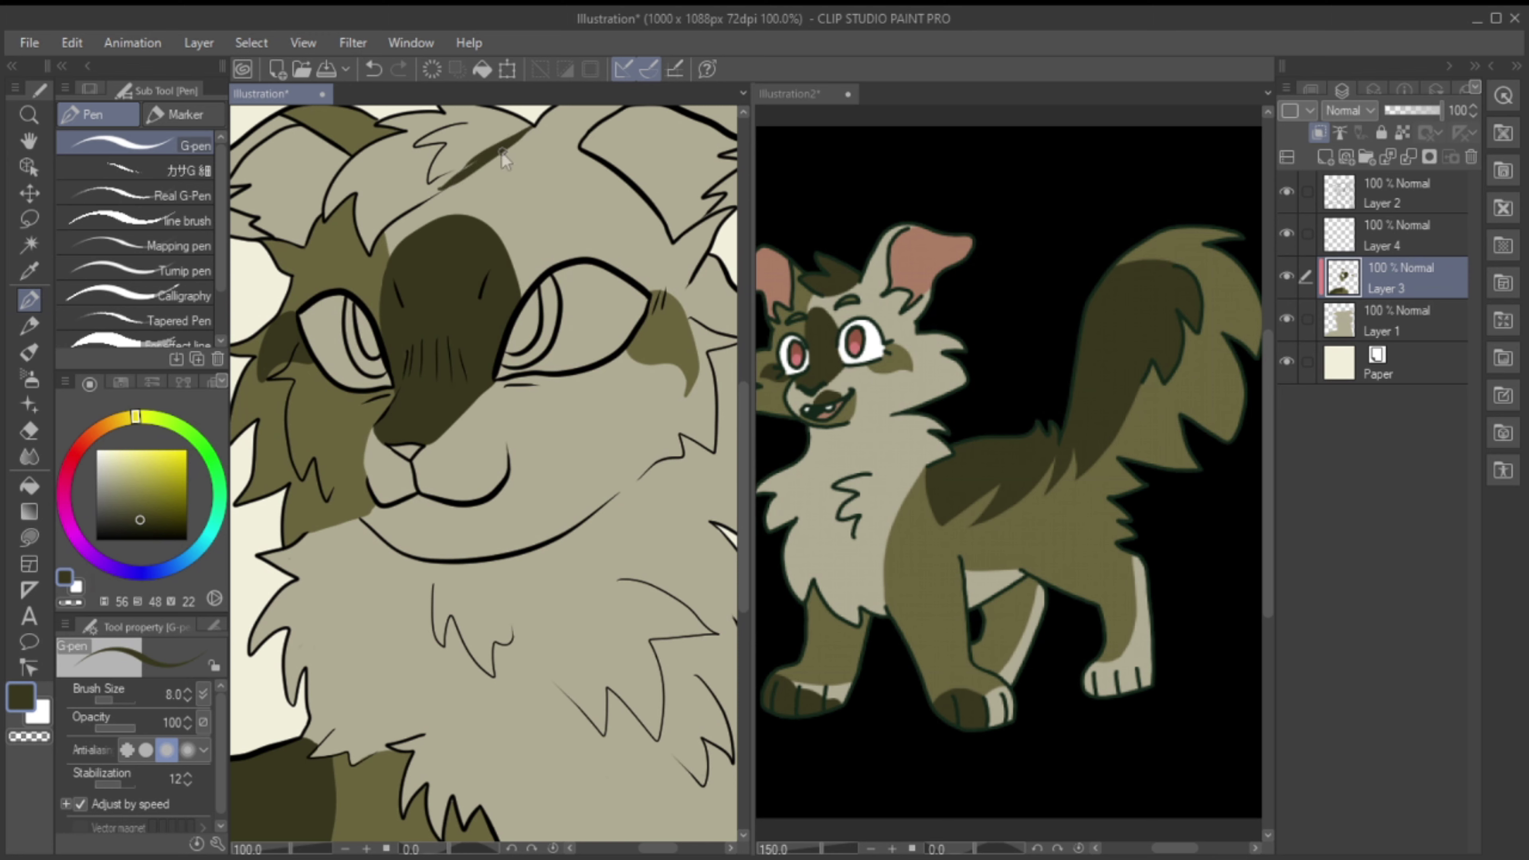
{"action": "left_click", "coordinate": [29, 459]}
{"action": "left_click", "coordinate": [446, 180]}
{"action": "key", "text": "p"}
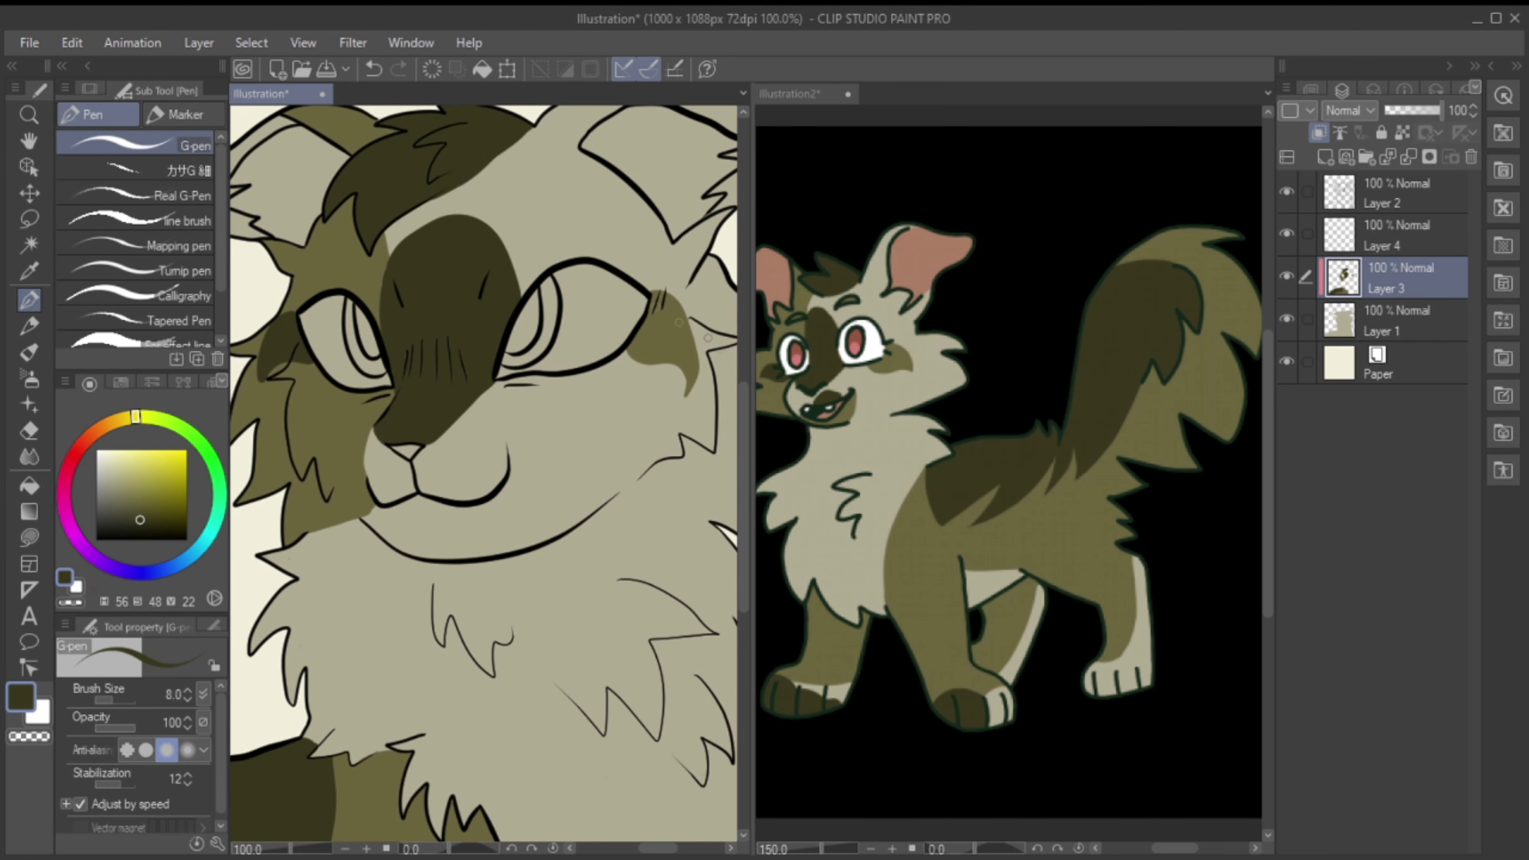
Step: Merge Layer 3 down into Layer 1 and fill the left ear's inner fluff with a lighter olive
{"action": "scroll", "coordinate": [518, 295], "scroll_direction": "up", "scroll_amount": 3}
{"action": "key", "text": "ctrl+e"}
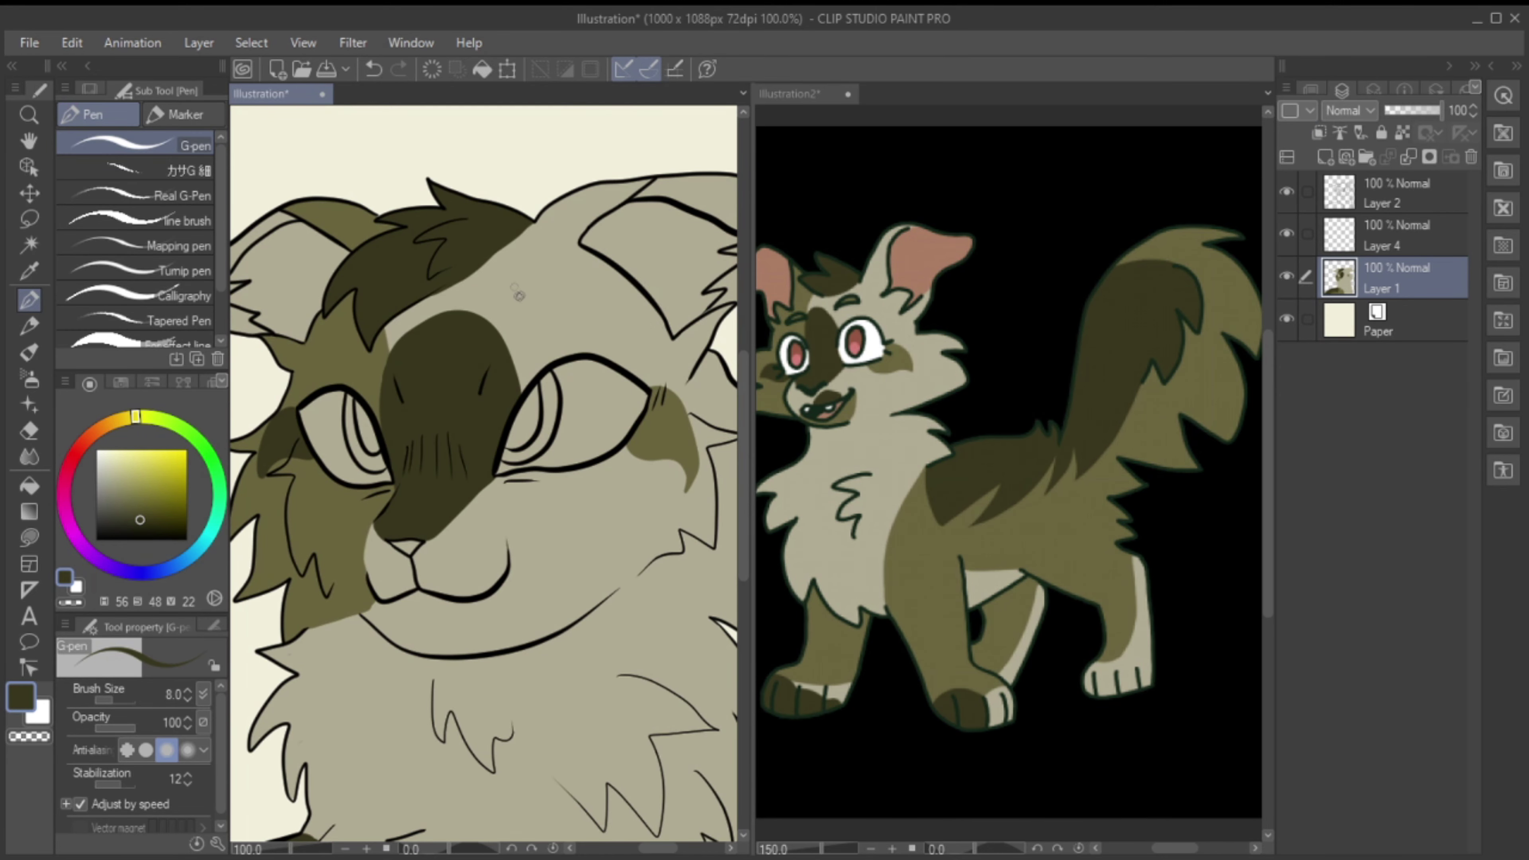
{"action": "left_click", "coordinate": [518, 295], "text": "alt"}
{"action": "key", "text": "g"}
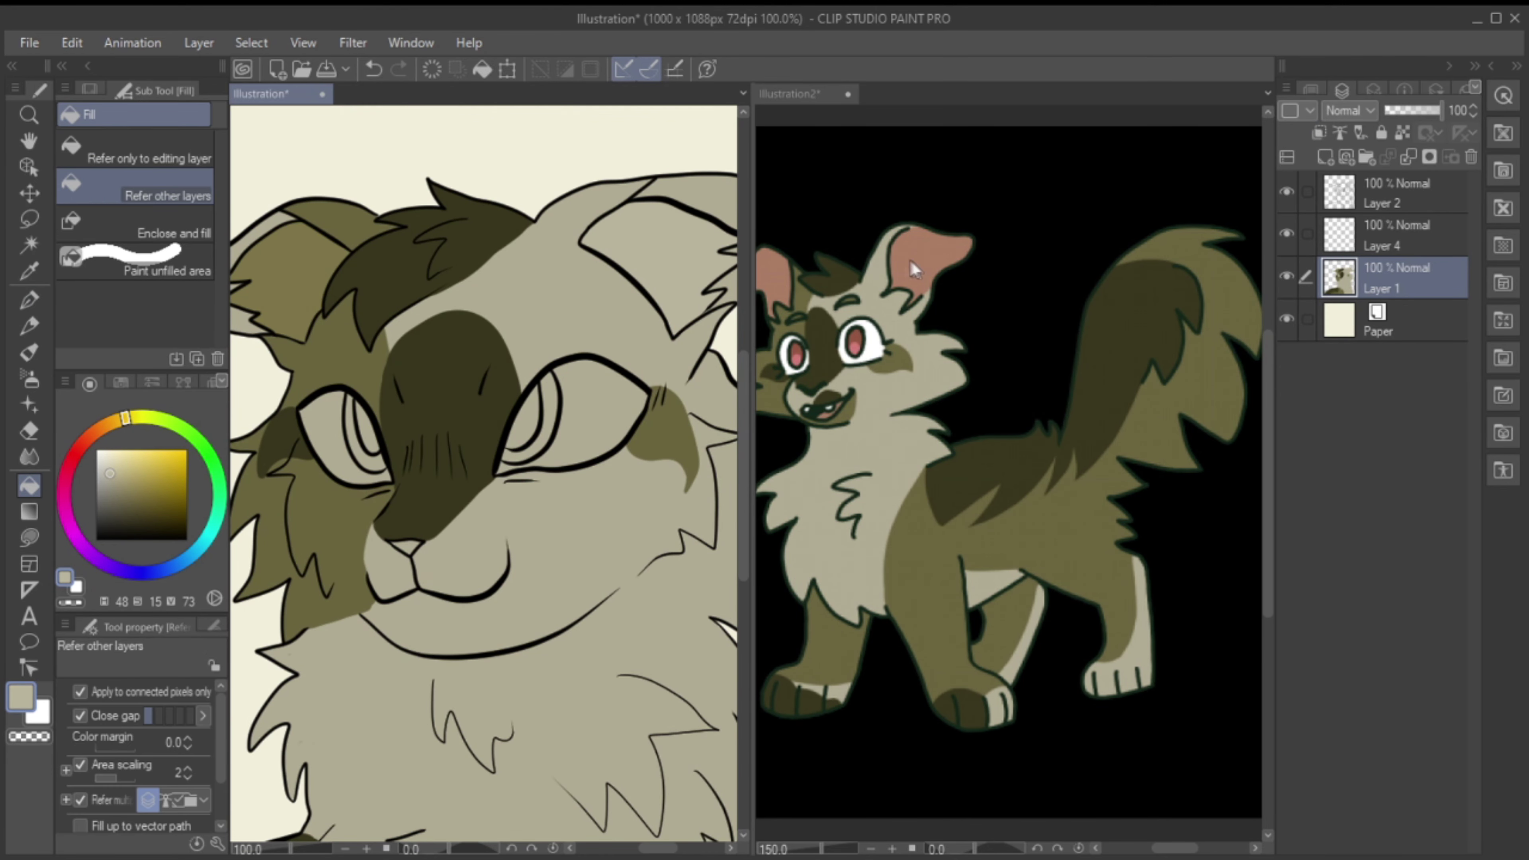
Step: Fill the inside of both ears with the pink sampled from the reference's ear
{"action": "left_click", "coordinate": [914, 270], "text": "alt"}
{"action": "left_click", "coordinate": [687, 202]}
{"action": "left_click_drag", "start_coordinate": [457, 421], "coordinate": [693, 431]}
{"action": "left_click", "coordinate": [445, 274]}
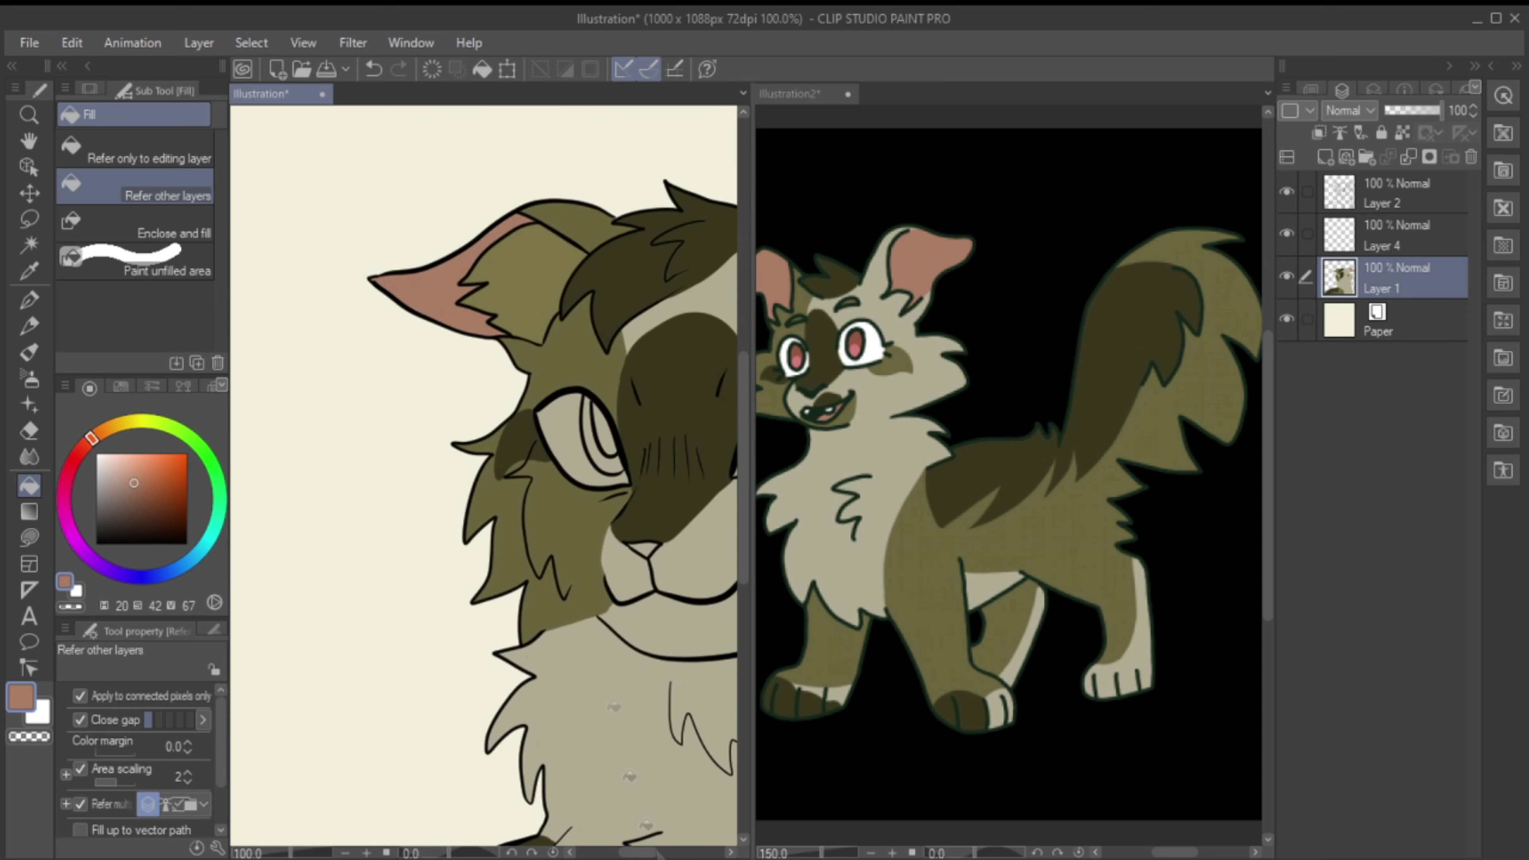
{"action": "left_click_drag", "start_coordinate": [614, 706], "coordinate": [431, 706]}
Step: Fill the nose black and retint the left ear's inner fluff with olive at hue 51, saturation 43, value 49
{"action": "left_click", "coordinate": [476, 482], "text": "alt"}
{"action": "left_click", "coordinate": [454, 545]}
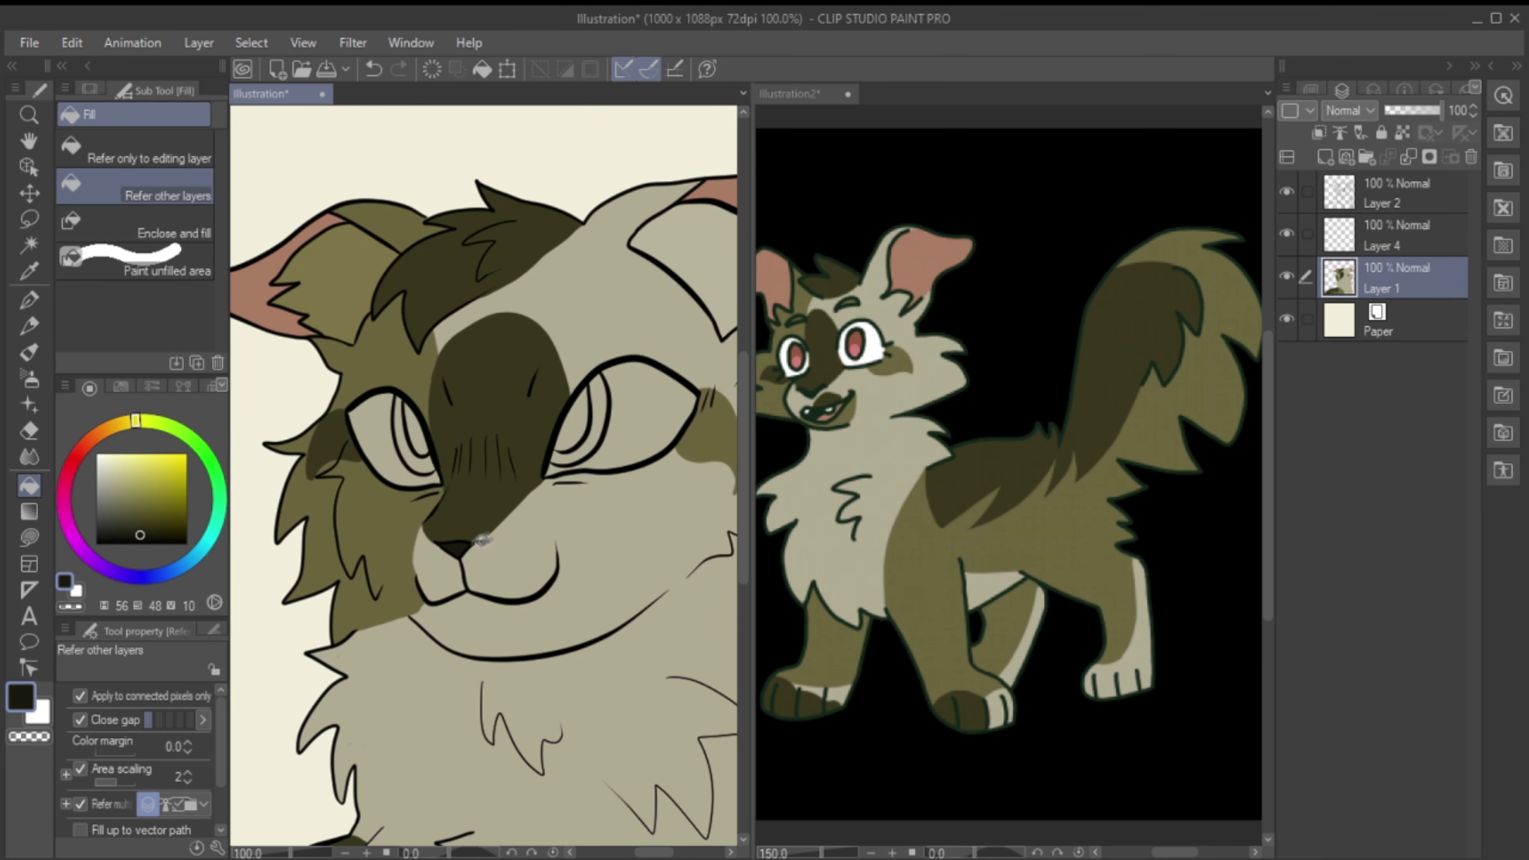
{"action": "left_click", "coordinate": [435, 423], "text": "alt"}
{"action": "left_click", "coordinate": [454, 549]}
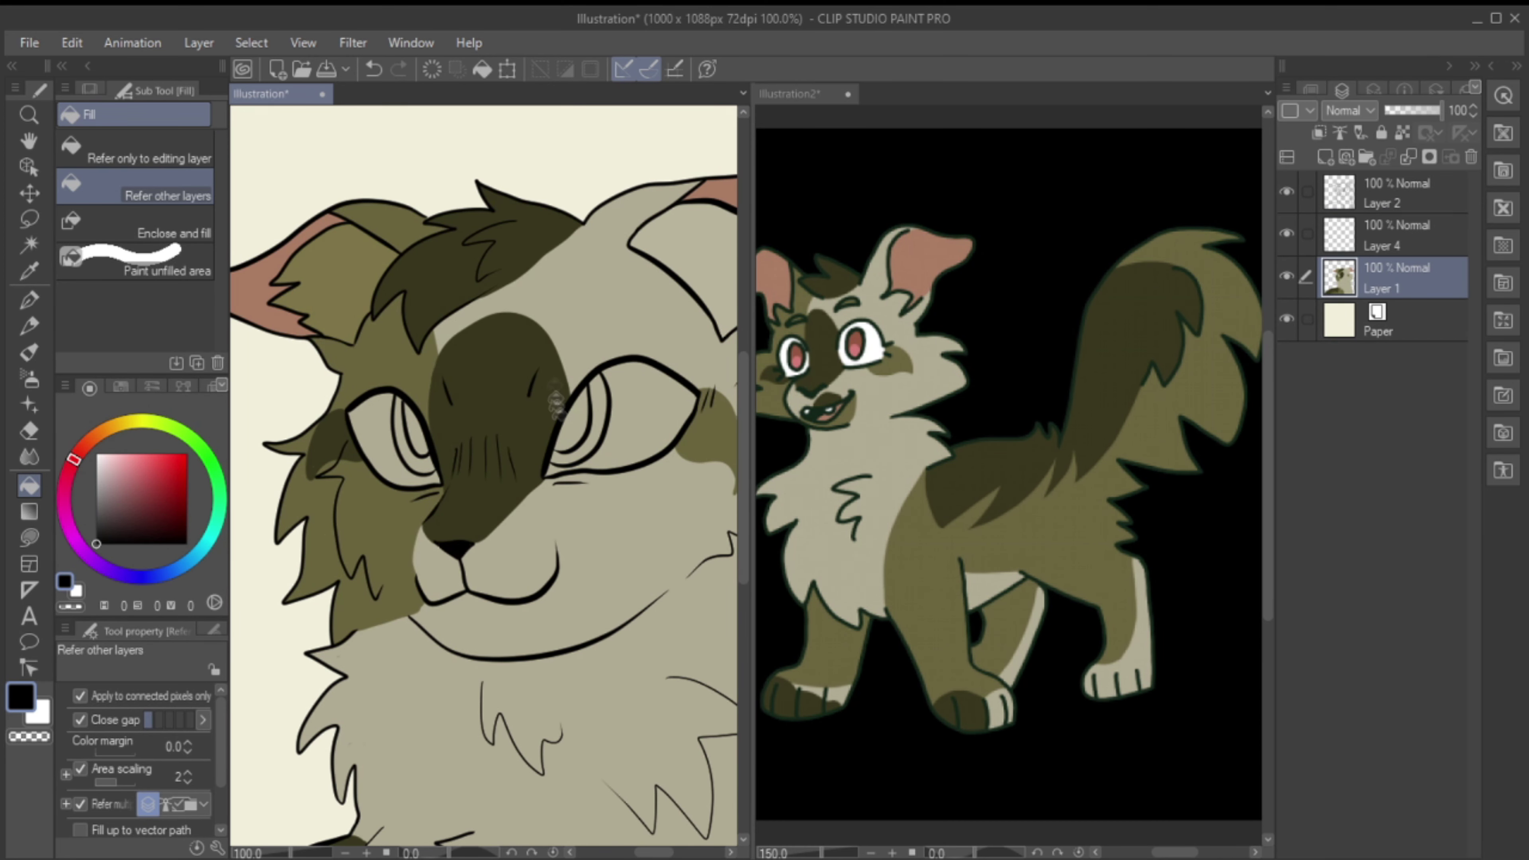
{"action": "left_click", "coordinate": [130, 422]}
{"action": "left_click", "coordinate": [136, 499]}
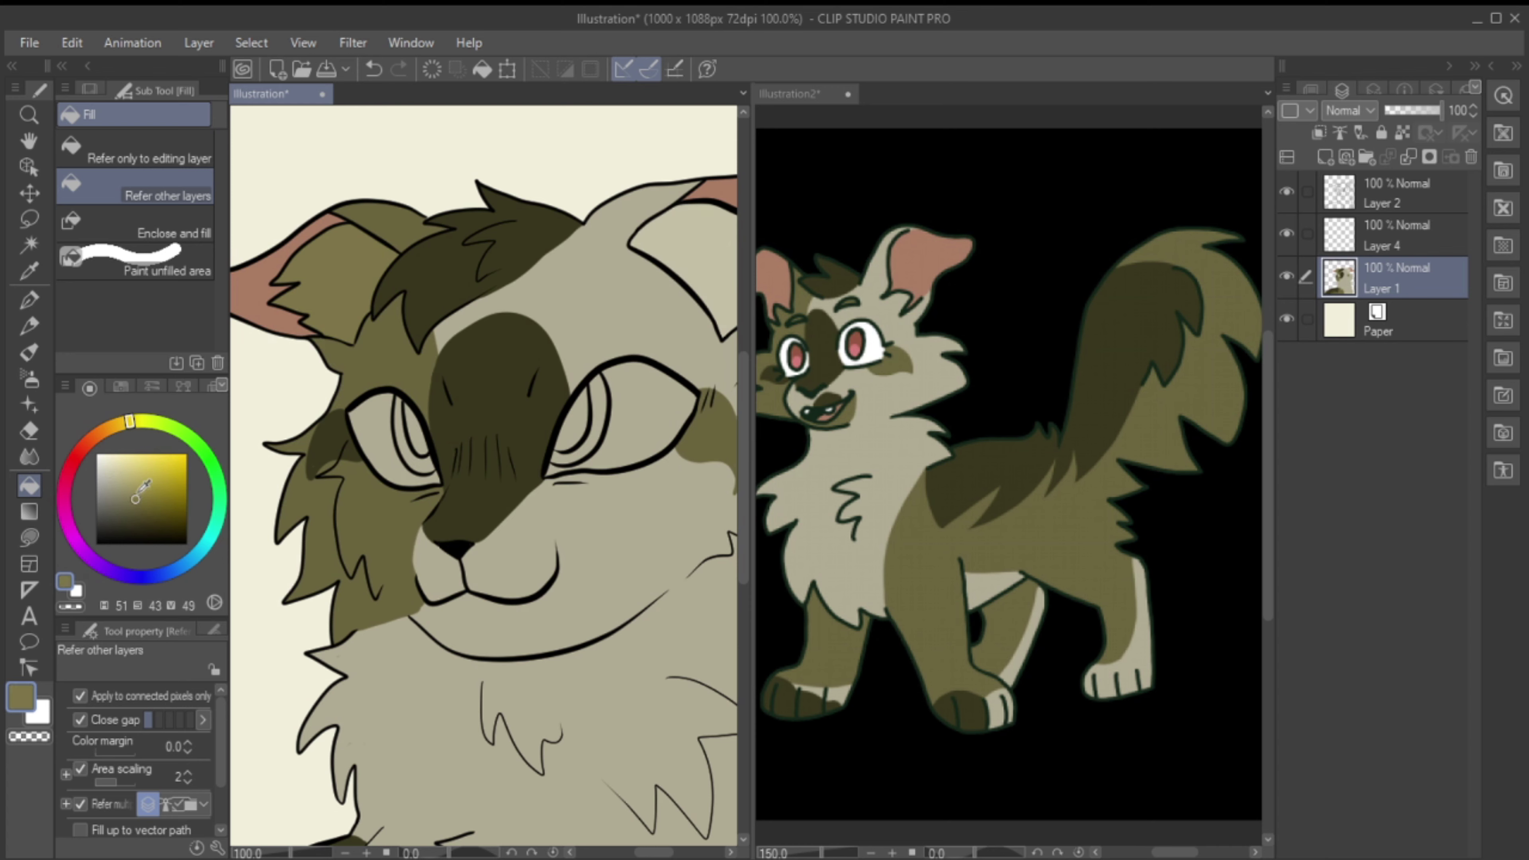
Step: Fill both eyes with shades of the red sampled from the reference's iris, using darker reds for the inner rings and pupils
{"action": "left_click", "coordinate": [861, 340], "text": "alt"}
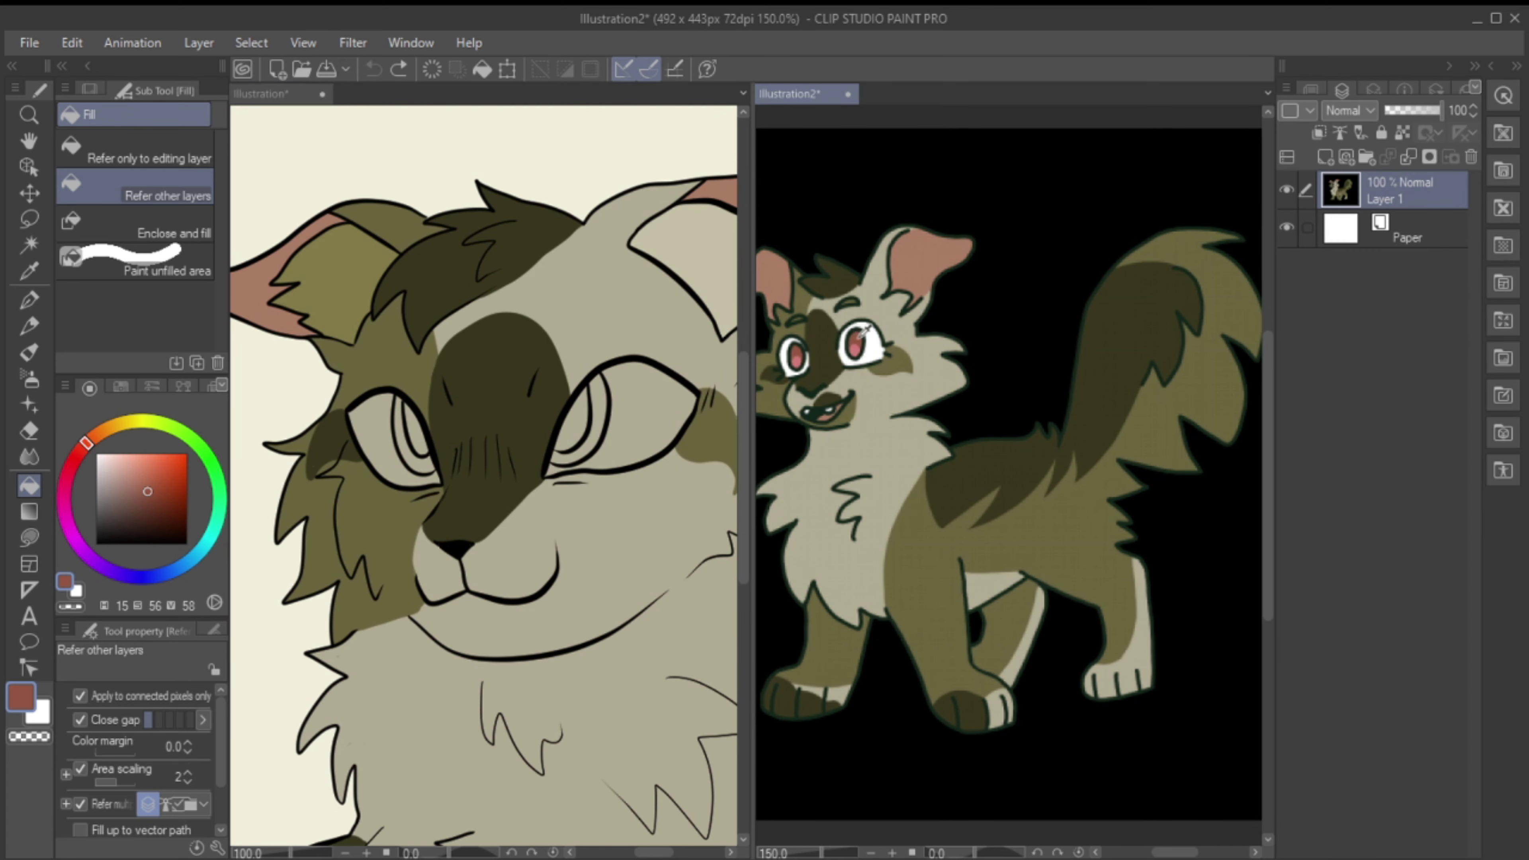
{"action": "left_click", "coordinate": [548, 459]}
{"action": "left_click", "coordinate": [409, 441]}
{"action": "mouse_move", "coordinate": [161, 489]}
{"action": "left_mouse_down"}
{"action": "mouse_move", "coordinate": [143, 468]}
{"action": "mouse_move", "coordinate": [136, 490]}
{"action": "mouse_move", "coordinate": [152, 500]}
{"action": "left_mouse_up"}
{"action": "left_click", "coordinate": [370, 422]}
{"action": "left_click", "coordinate": [647, 425]}
{"action": "key", "text": "ctrl+z"}
{"action": "key", "text": "ctrl+z"}
{"action": "left_click", "coordinate": [553, 462]}
{"action": "key", "text": "ctrl+z"}
{"action": "left_click", "coordinate": [557, 466]}
{"action": "left_click", "coordinate": [373, 435]}
{"action": "left_click", "coordinate": [422, 429]}
{"action": "left_click", "coordinate": [575, 422]}
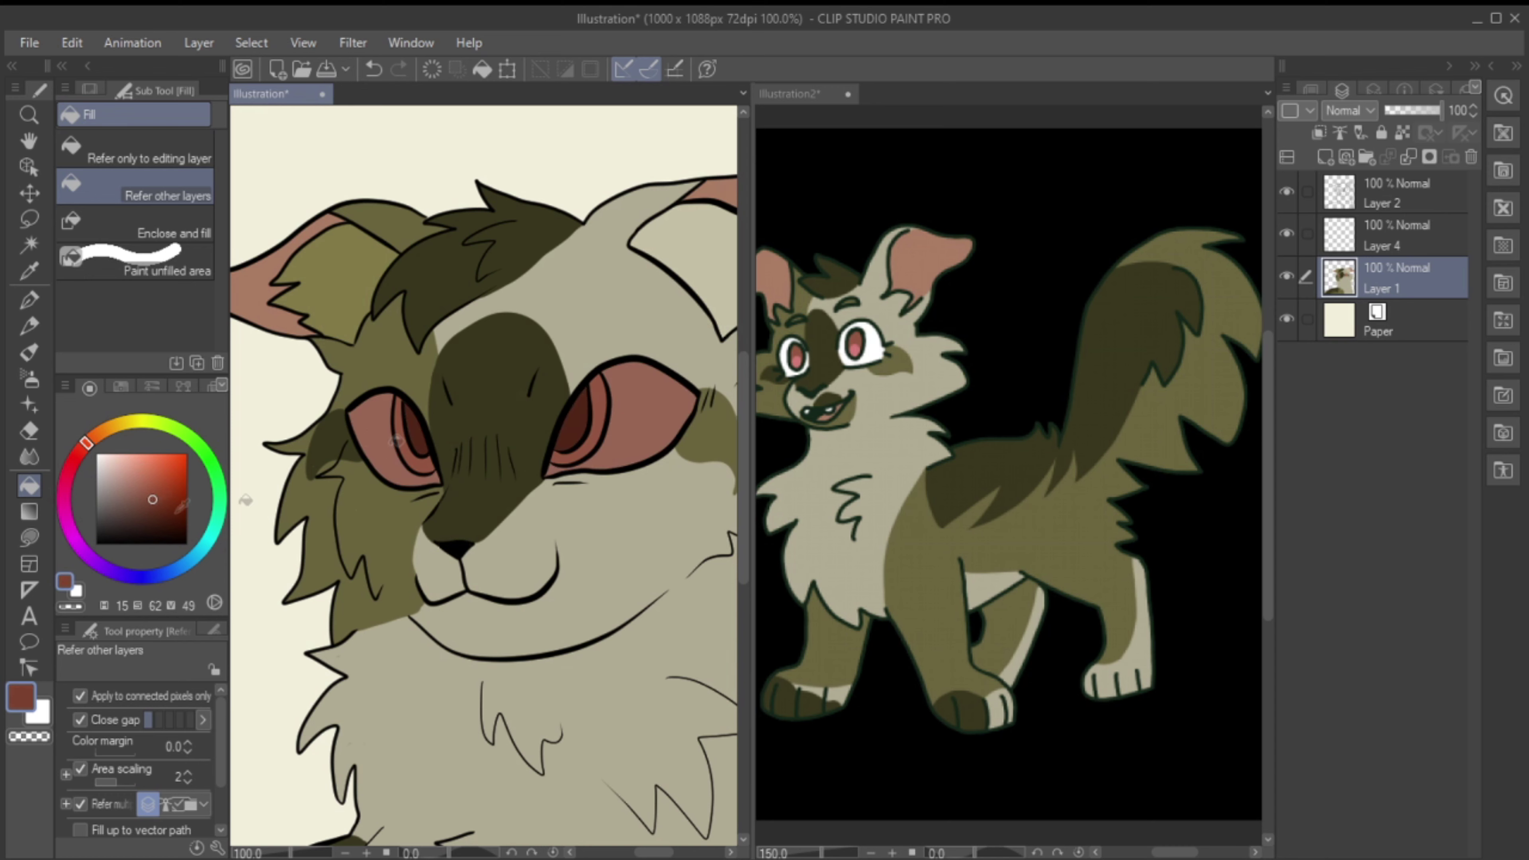
Step: Refill the outer area of both eyes with adjusted reds, ending at hue 15, saturation 64, value 57
{"action": "left_click", "coordinate": [374, 437]}
{"action": "left_click", "coordinate": [632, 422]}
{"action": "left_click_drag", "start_coordinate": [152, 499], "coordinate": [148, 486]}
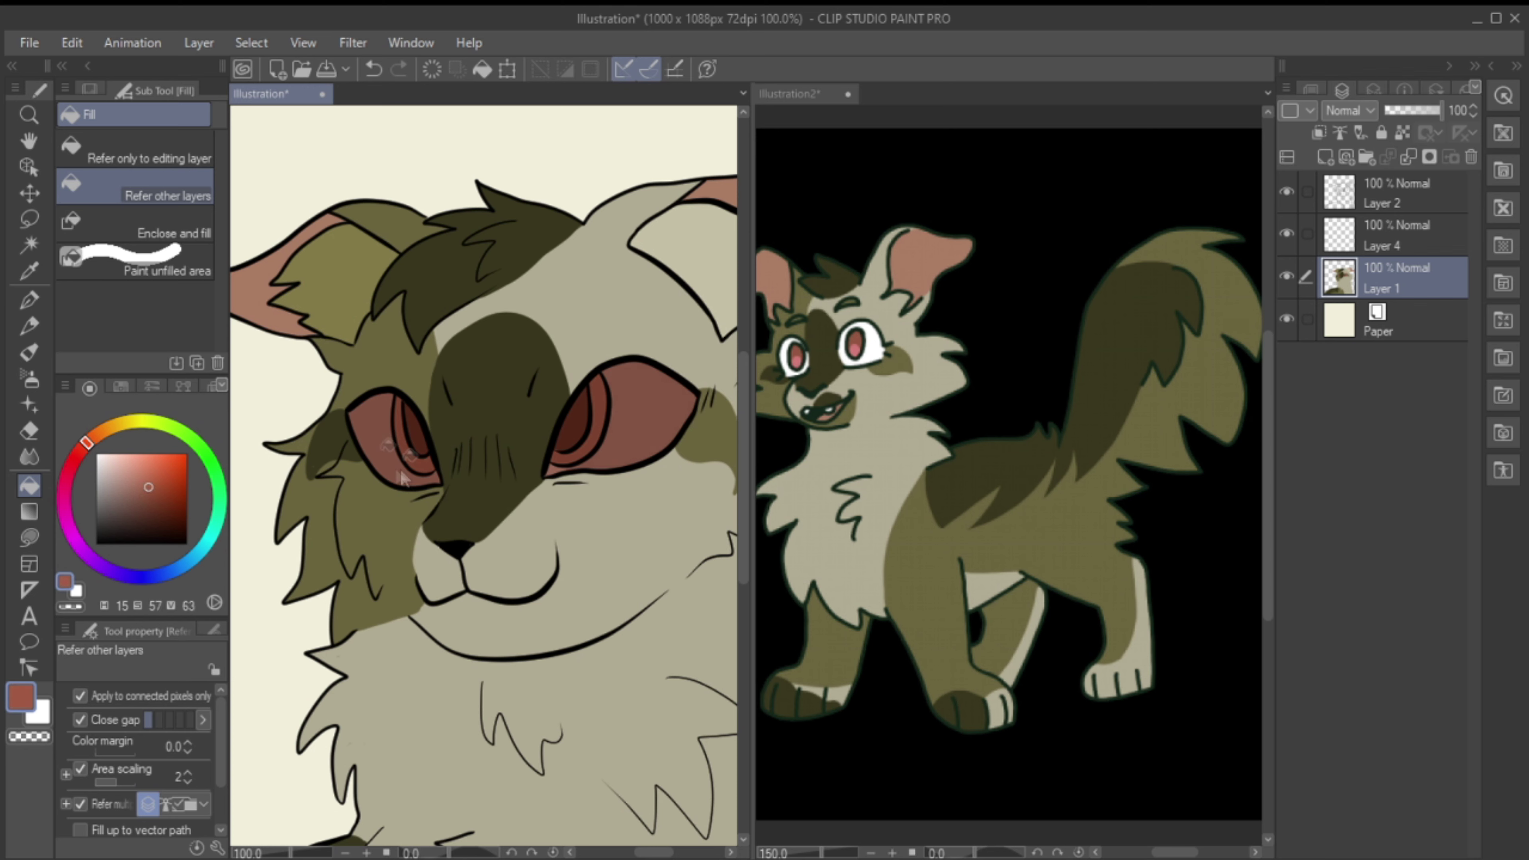
{"action": "left_click", "coordinate": [404, 479]}
{"action": "left_click", "coordinate": [569, 469]}
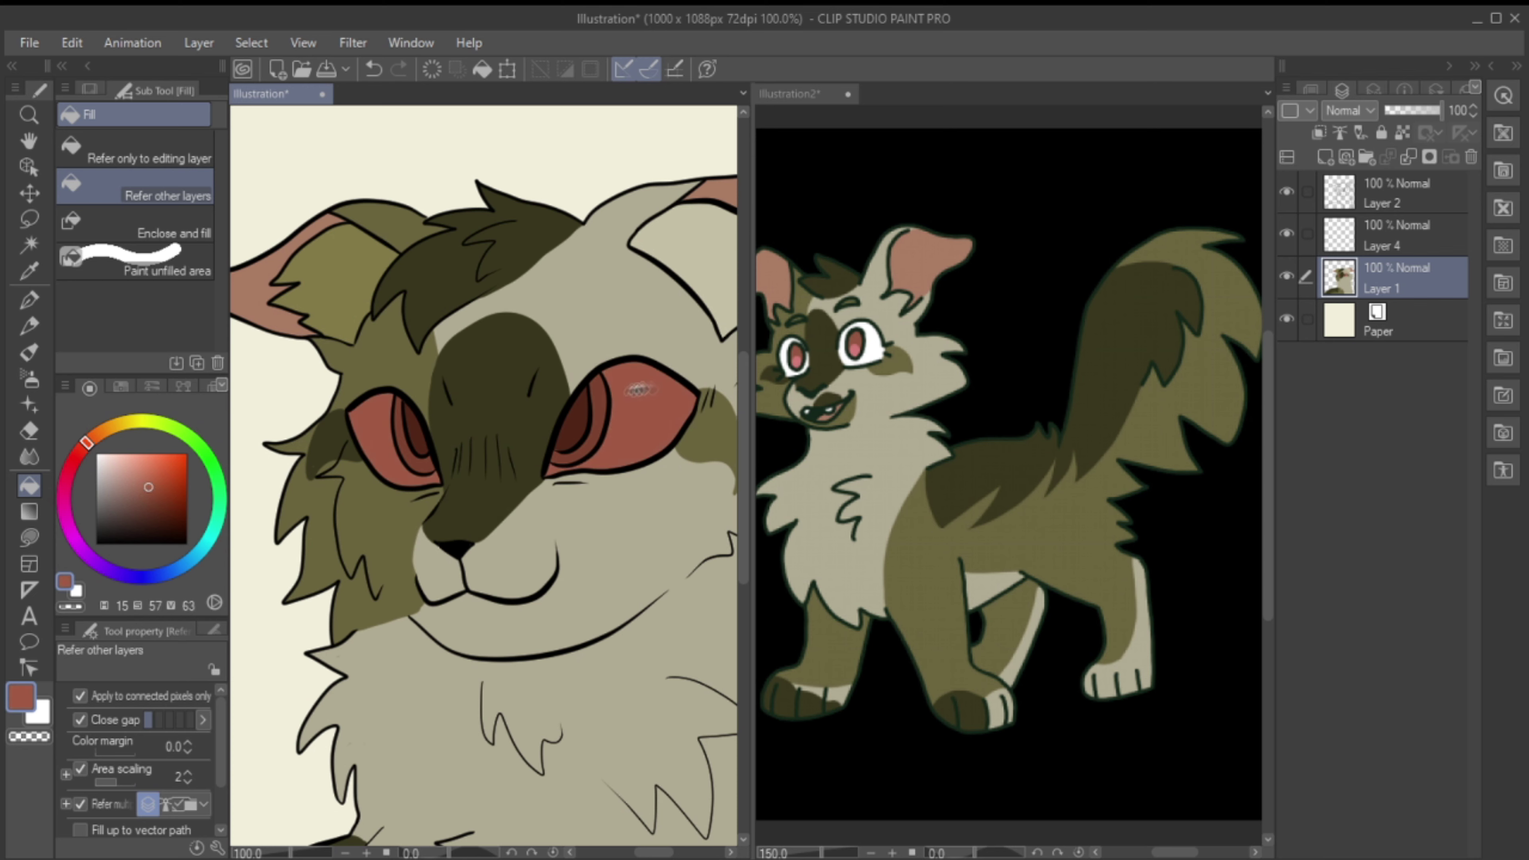
{"action": "left_click_drag", "start_coordinate": [148, 487], "coordinate": [155, 492]}
{"action": "left_click", "coordinate": [603, 422]}
{"action": "left_click", "coordinate": [398, 438]}
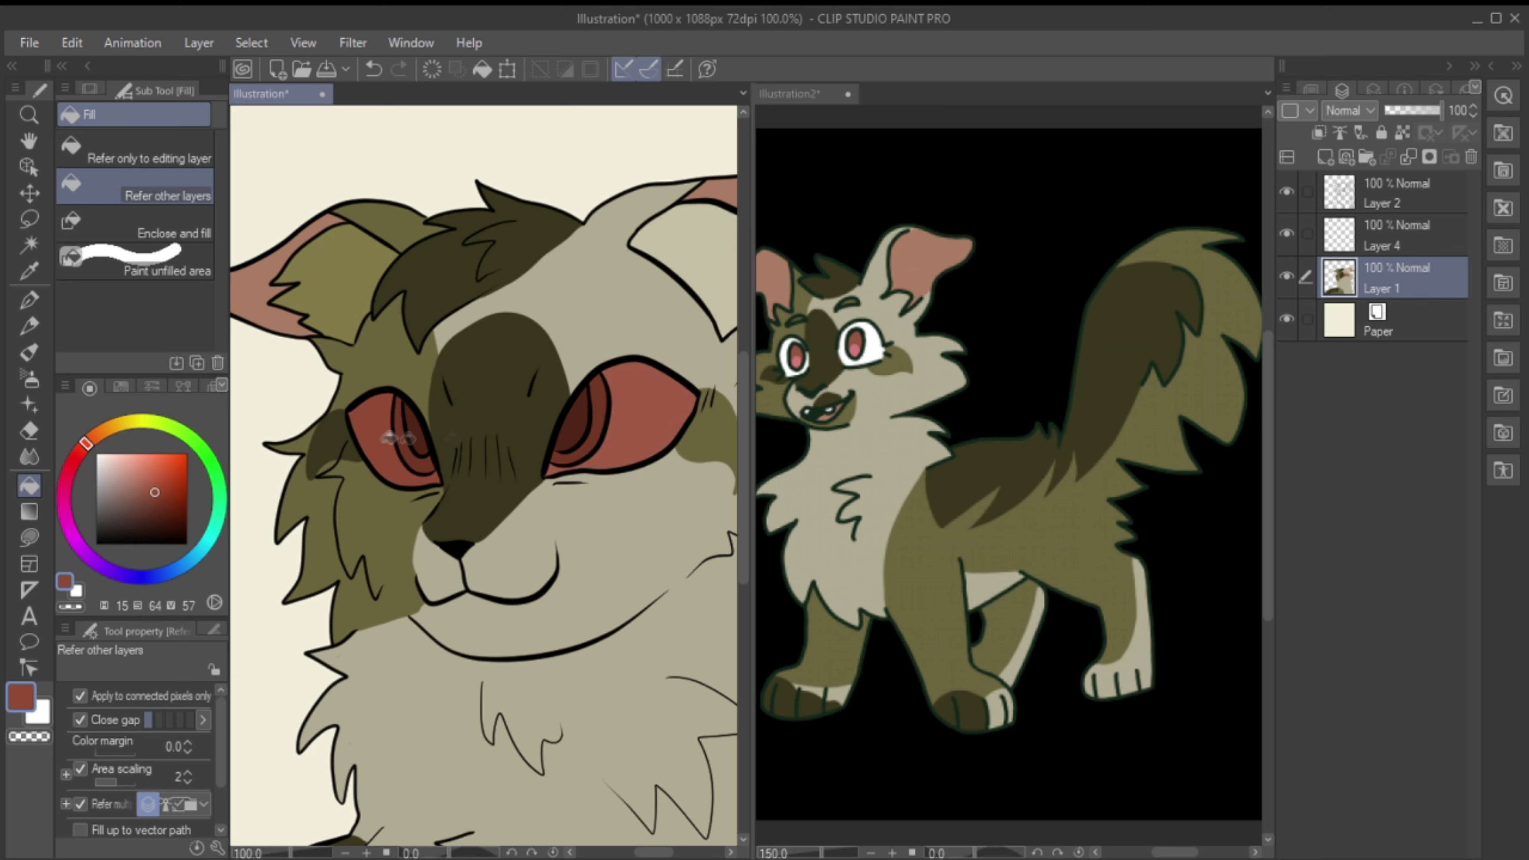
Step: Set the G-pen to the dark red sampled from the right eye and view the whole drawing
{"action": "key", "text": "p"}
{"action": "left_click", "coordinate": [598, 421], "text": "alt"}
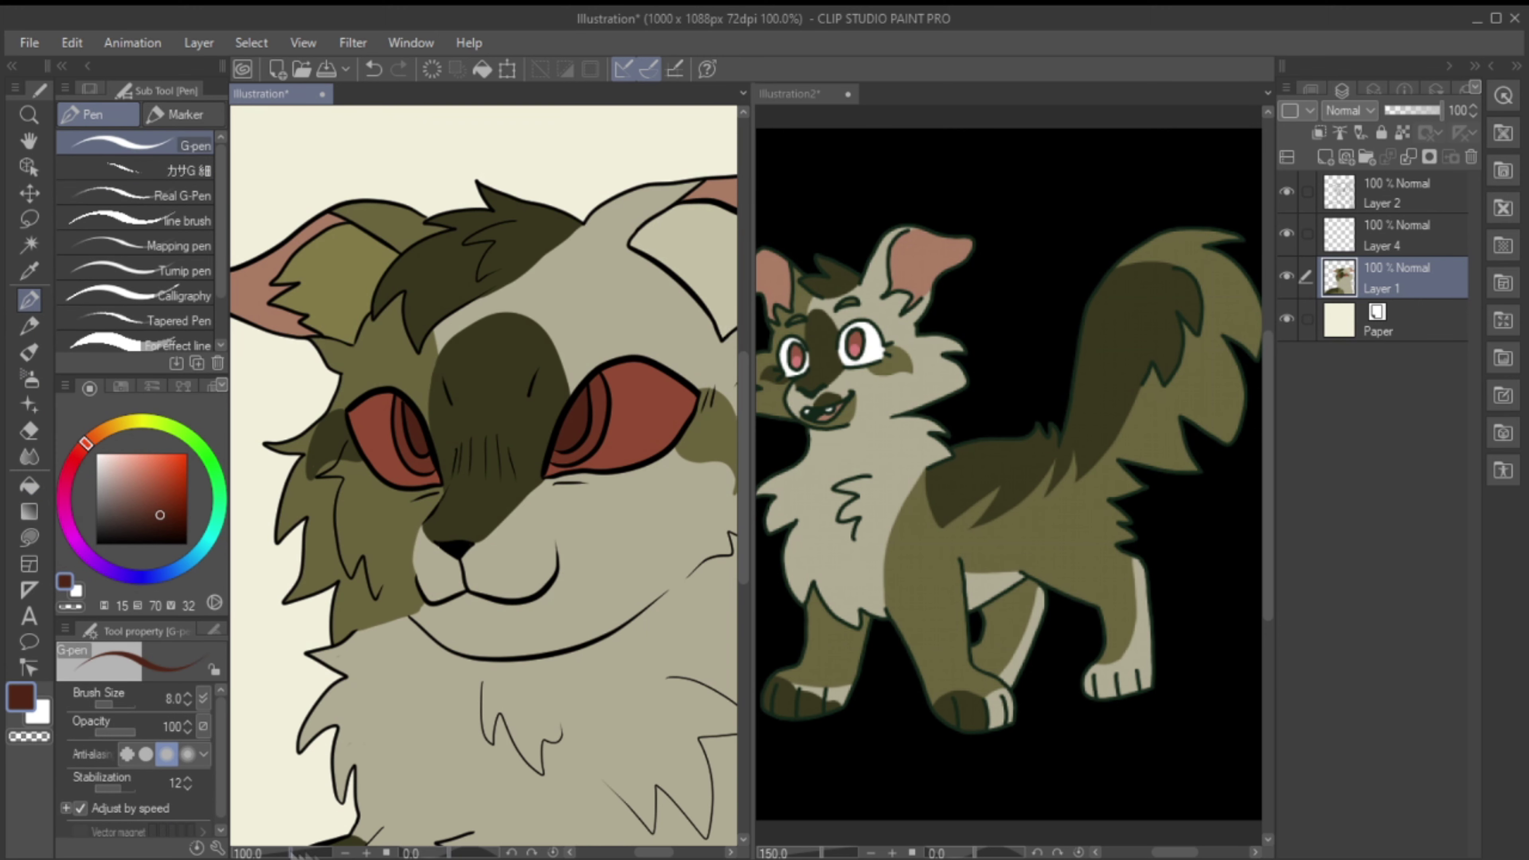
{"action": "key", "text": "ctrl+minus"}
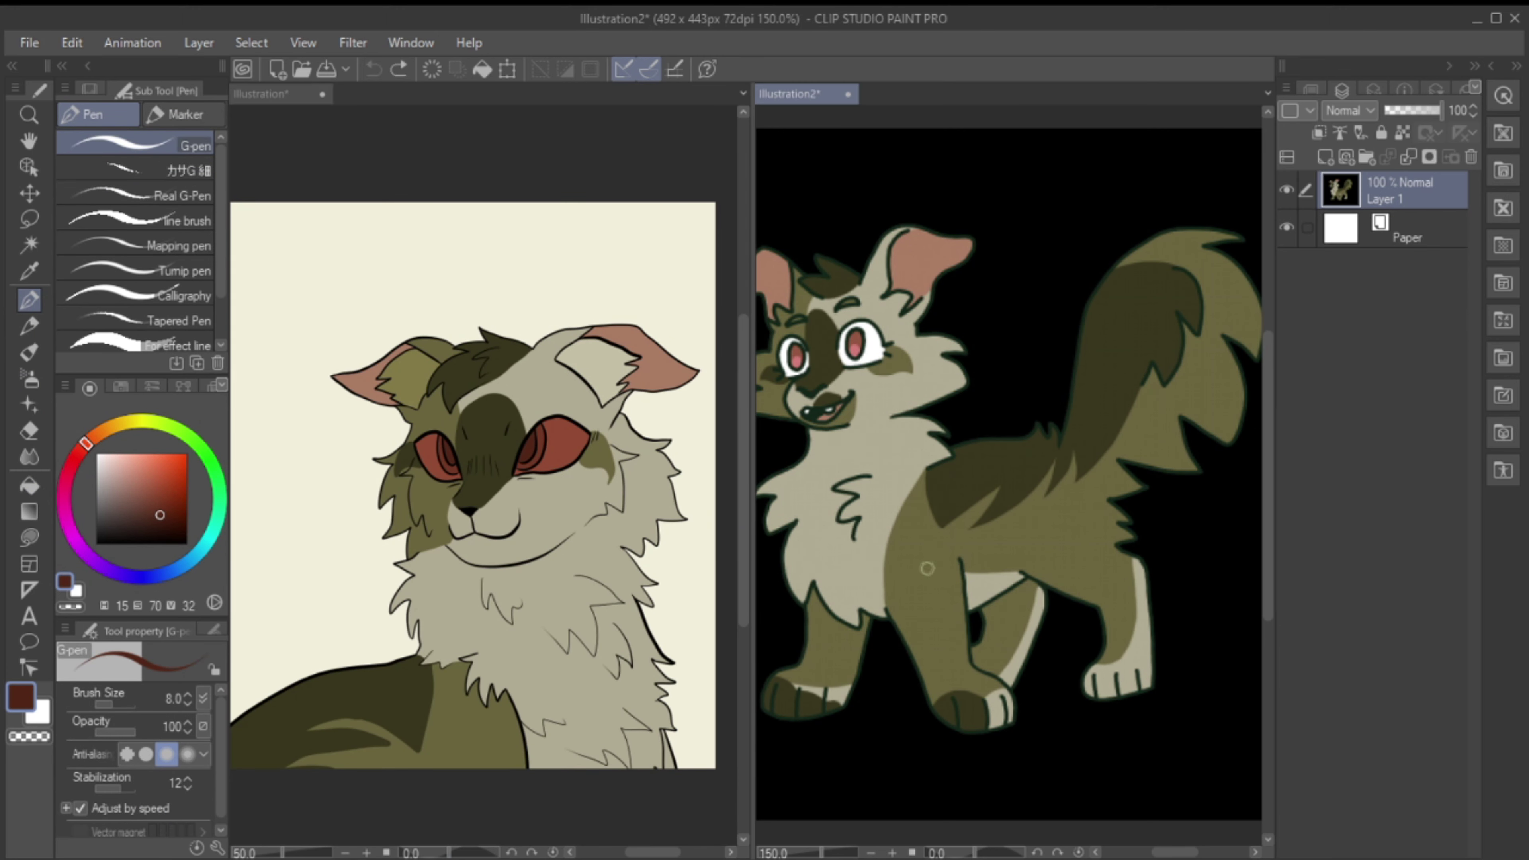
Step: Add an olive chin marking with the colour sampled from the reference's body, at hue 52, saturation 42, value 42
{"action": "left_click", "coordinate": [928, 545], "text": "alt"}
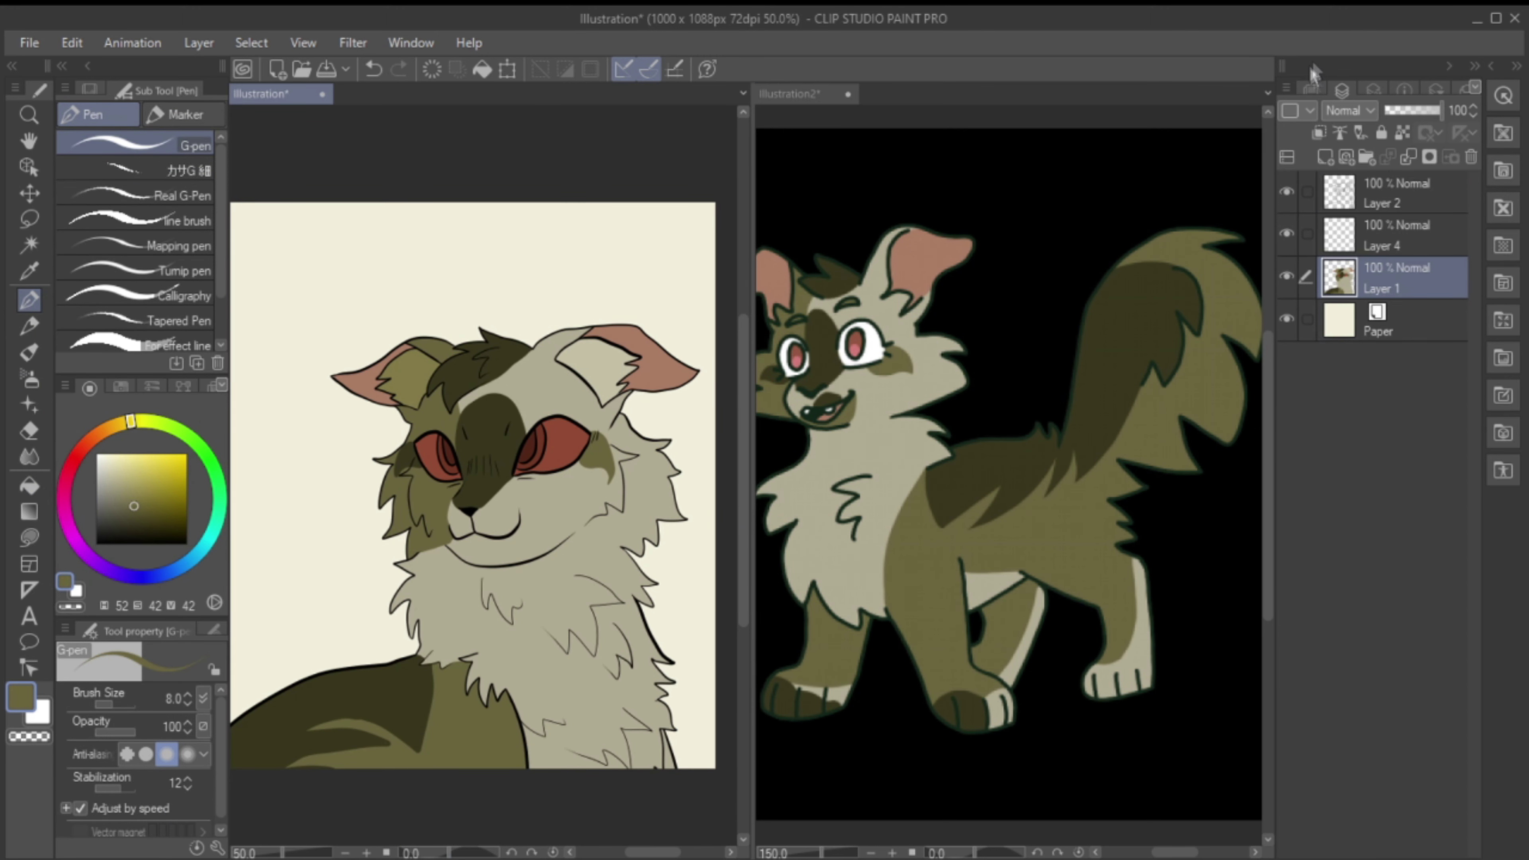
{"action": "left_click", "coordinate": [1311, 89]}
{"action": "key", "text": "ctrl+plus"}
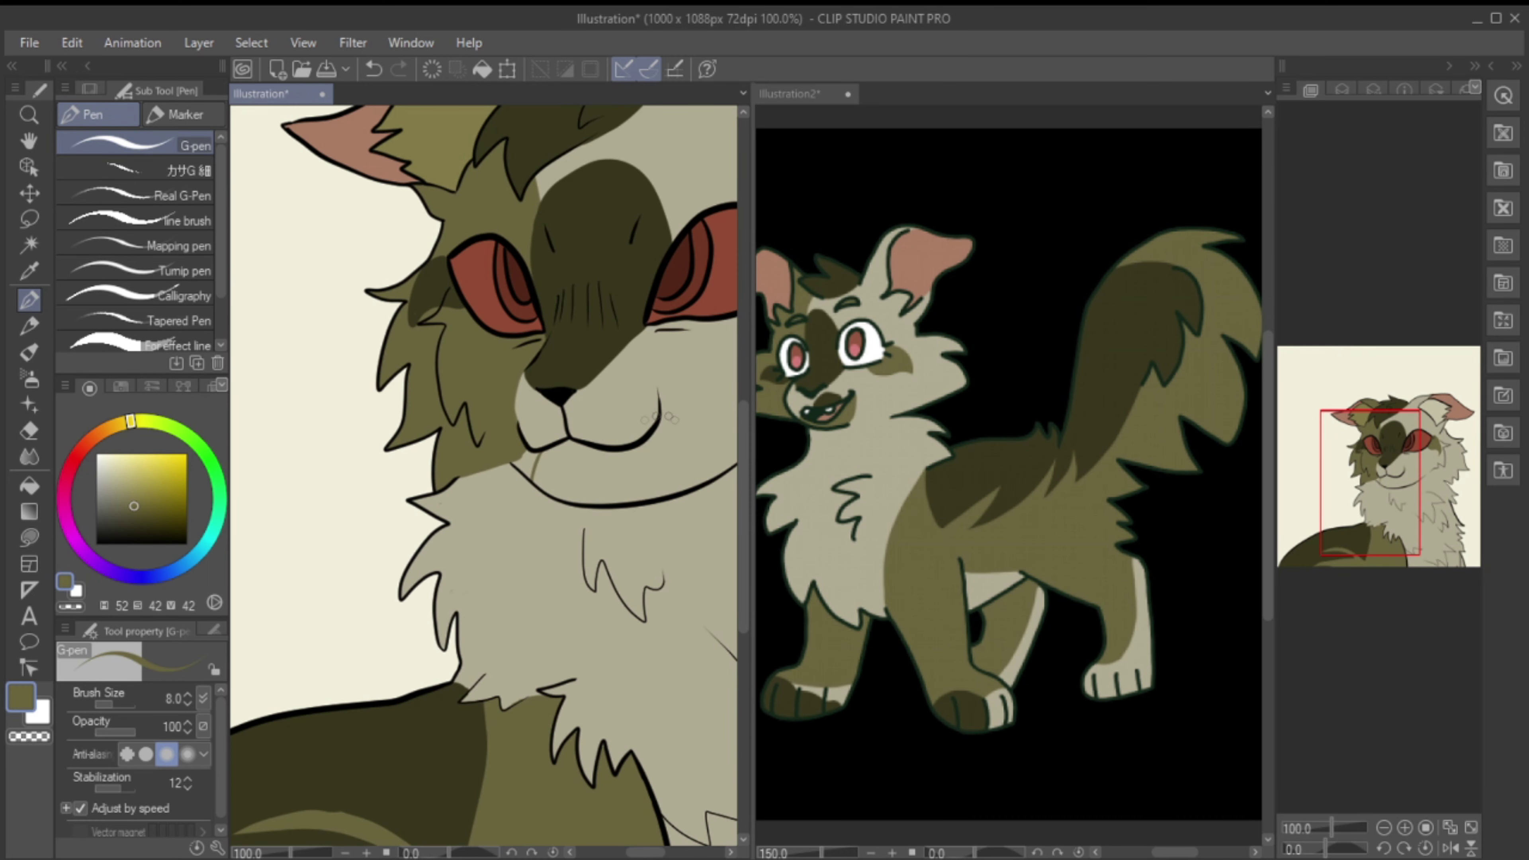
{"action": "scroll", "coordinate": [481, 476], "scroll_direction": "right", "scroll_amount": 3}
{"action": "left_click_drag", "start_coordinate": [544, 384], "coordinate": [572, 477]}
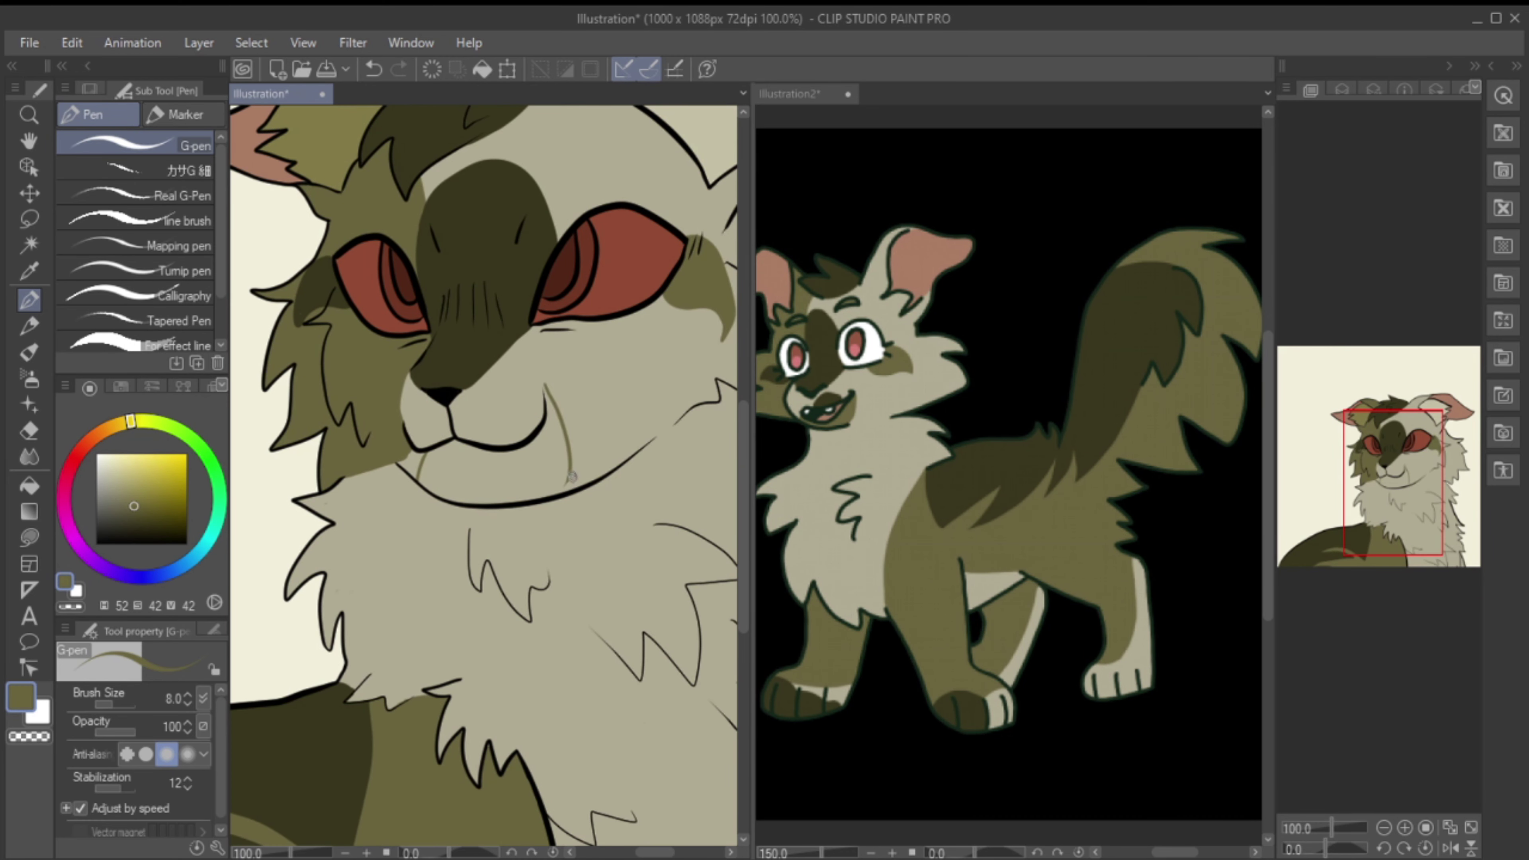
{"action": "key", "text": "g"}
{"action": "key", "text": "g"}
{"action": "left_click", "coordinate": [542, 453]}
{"action": "key", "text": "p"}
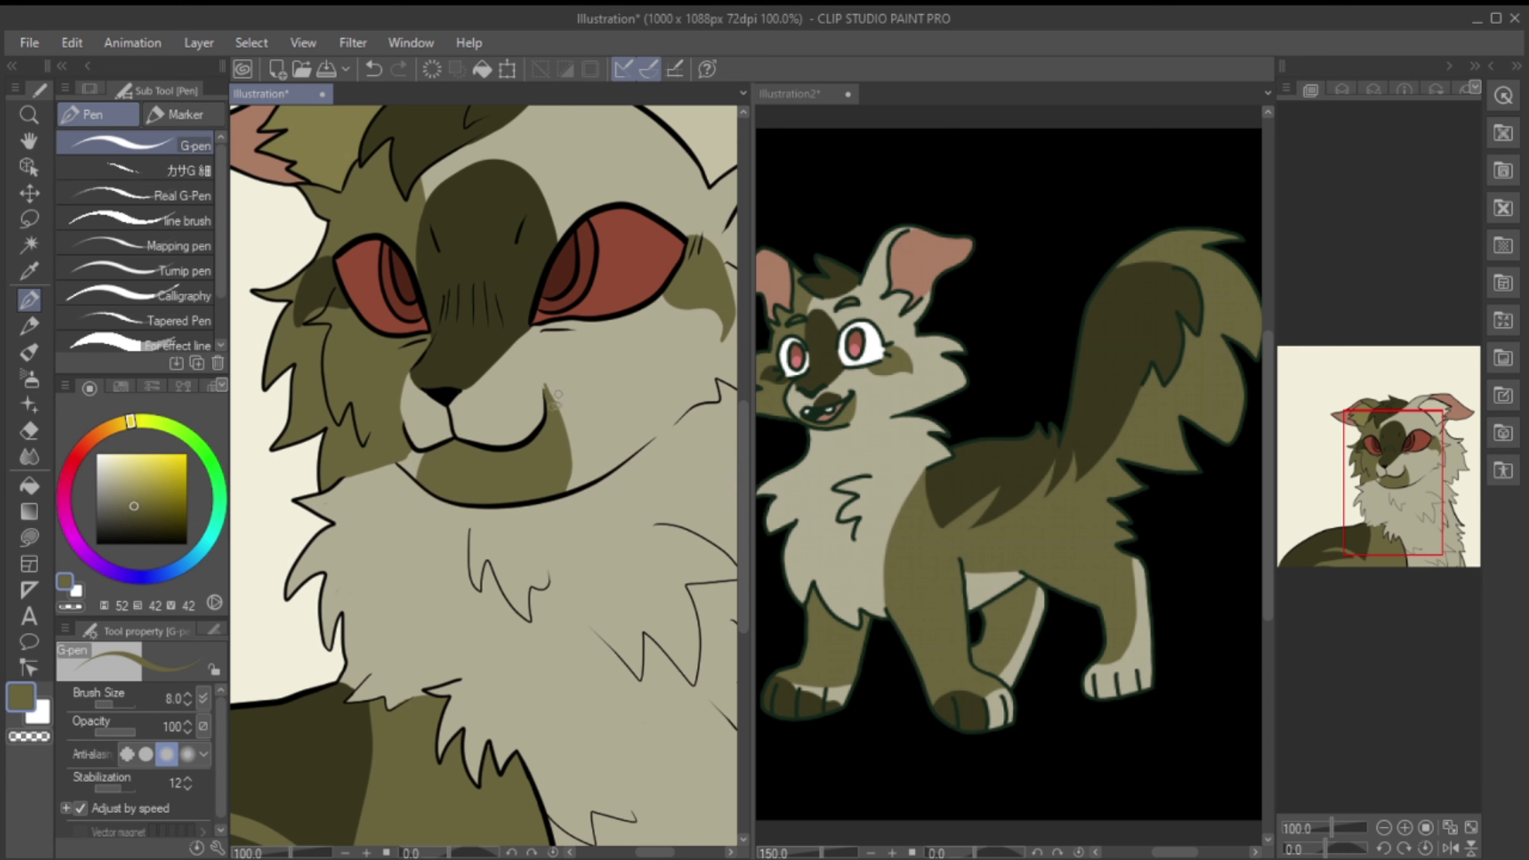
Step: Fill the patch beneath the smiling mouth with dark olive at hue 56, saturation 48, value 22
{"action": "left_click", "coordinate": [545, 397], "text": "alt"}
{"action": "left_click_drag", "start_coordinate": [461, 425], "coordinate": [540, 395]}
{"action": "key", "text": "ctrl+z"}
{"action": "key", "text": "ctrl+z"}
{"action": "left_click", "coordinate": [29, 485]}
{"action": "left_click", "coordinate": [512, 428]}
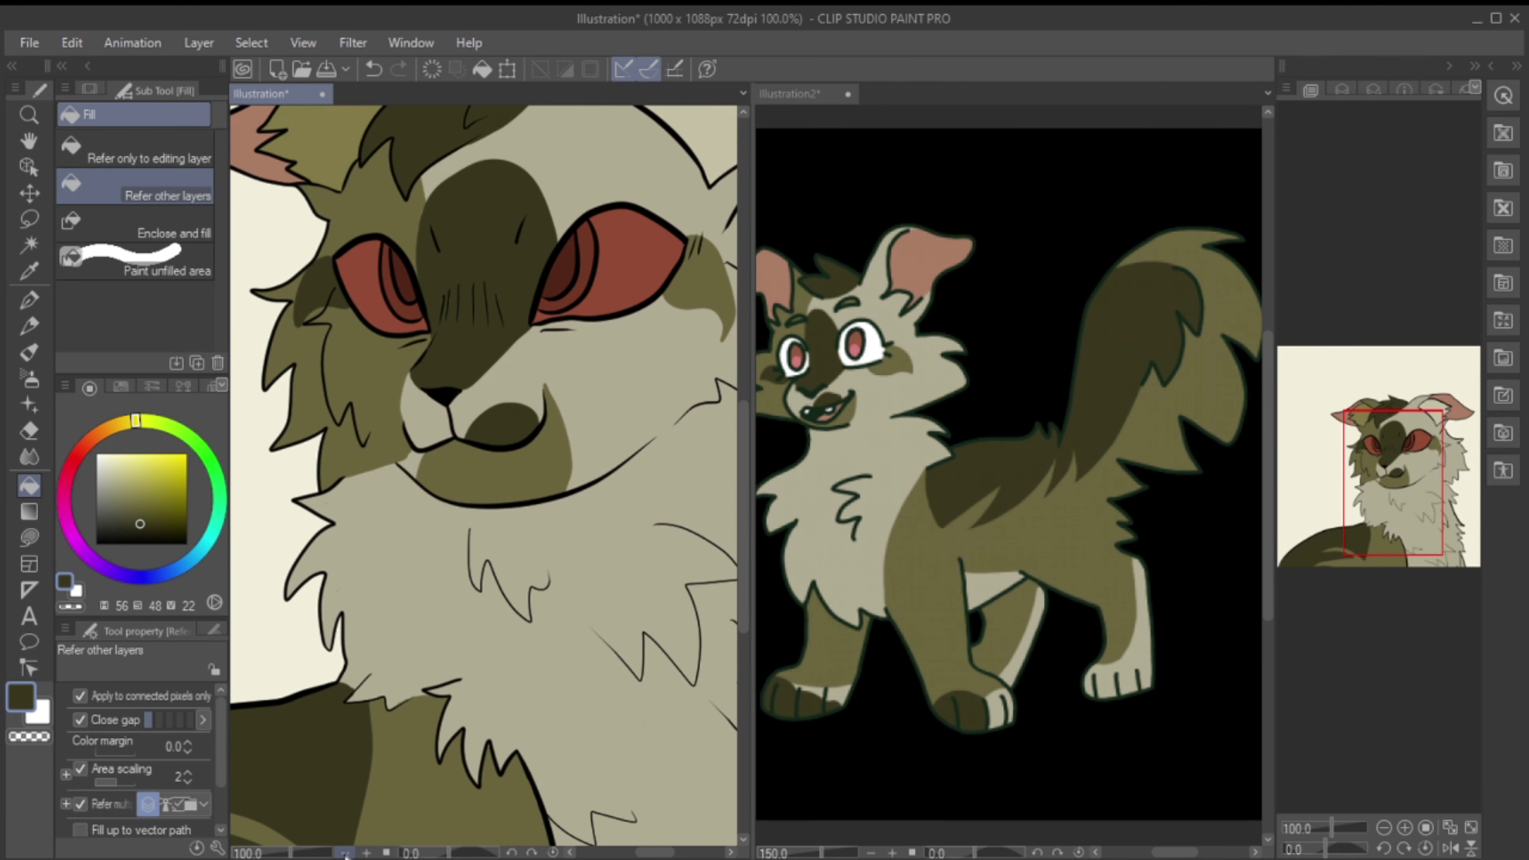
Step: Refill the small left sliver of the chin with the fur's cream at hue 48, saturation 17, value 69
{"action": "scroll", "coordinate": [482, 445], "scroll_direction": "down", "scroll_amount": 2}
{"action": "left_click", "coordinate": [454, 468], "text": "alt"}
{"action": "left_click", "coordinate": [454, 469]}
{"action": "key", "text": "ctrl+z"}
{"action": "key", "text": "p"}
{"action": "left_click", "coordinate": [461, 465], "text": "alt"}
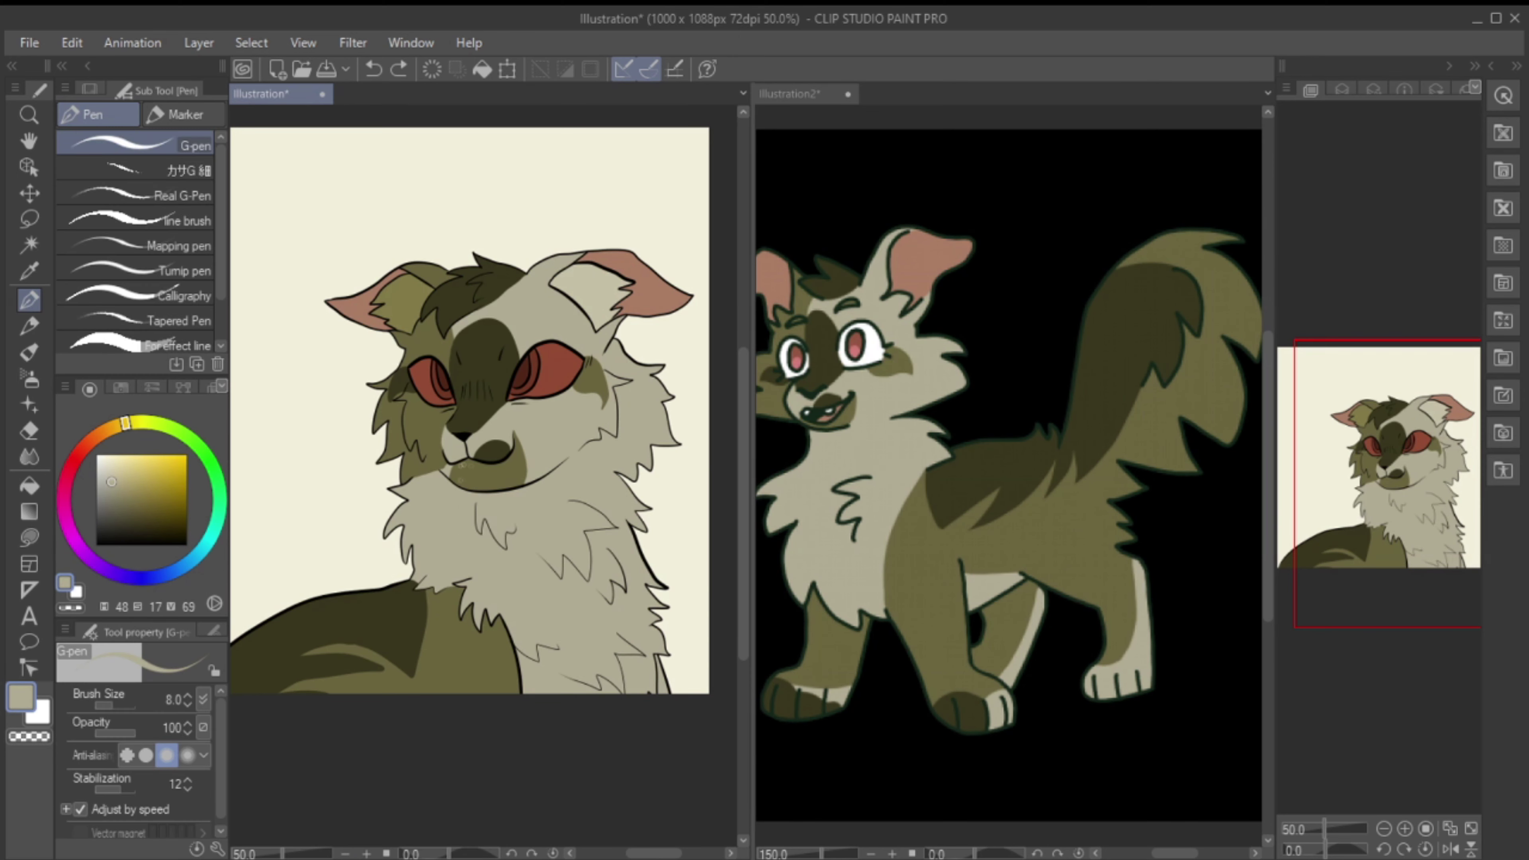
{"action": "key", "text": "g"}
{"action": "left_click", "coordinate": [463, 469]}
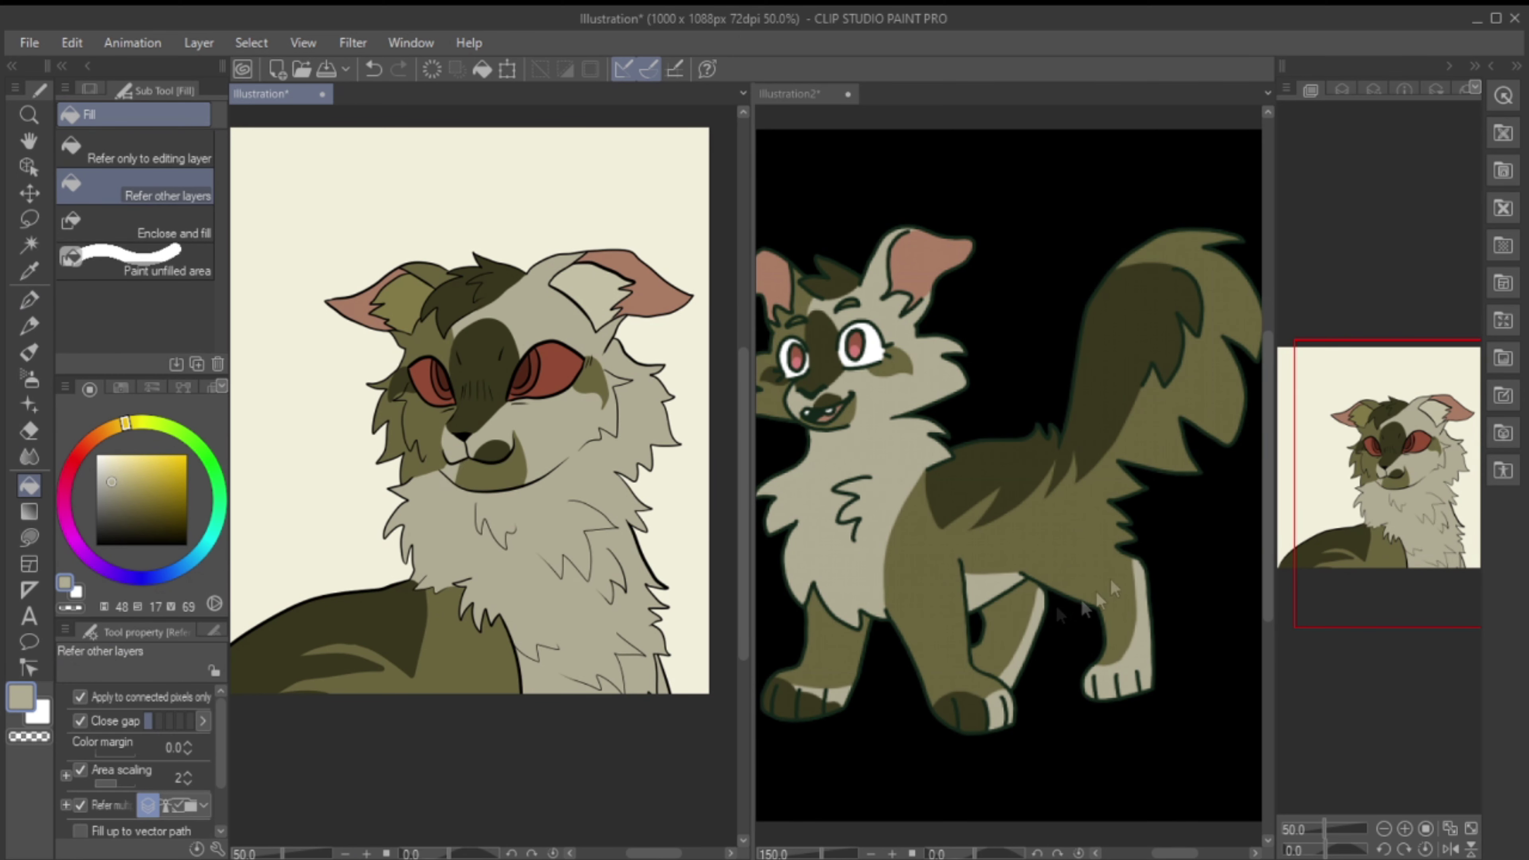
{"action": "key", "text": "p"}
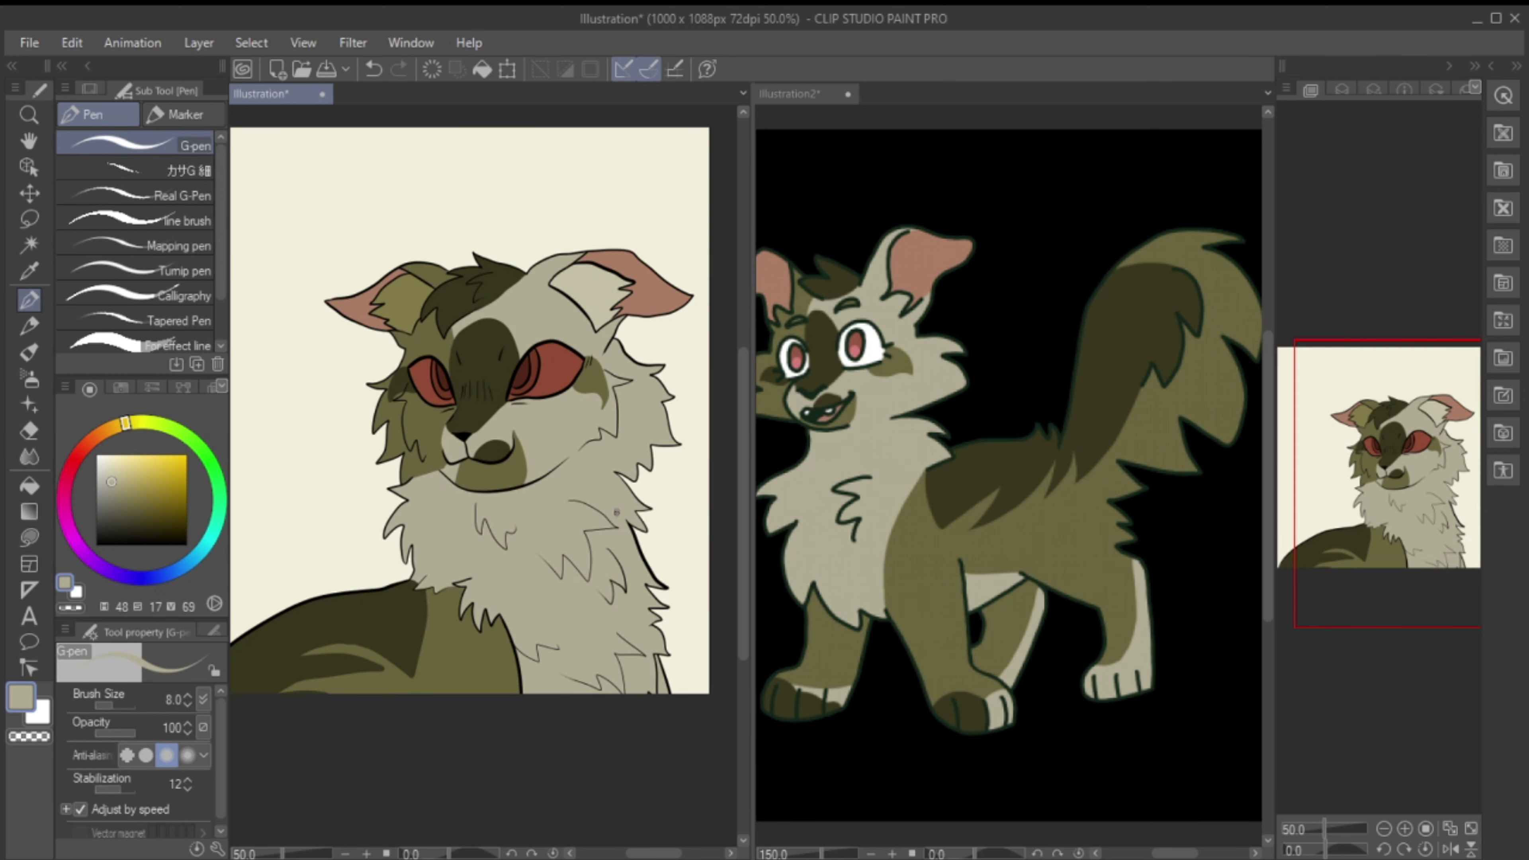
Step: Close the reference image and delete Layer 4 from the cat illustration
{"action": "left_click", "coordinate": [1342, 89]}
{"action": "left_click", "coordinate": [848, 93]}
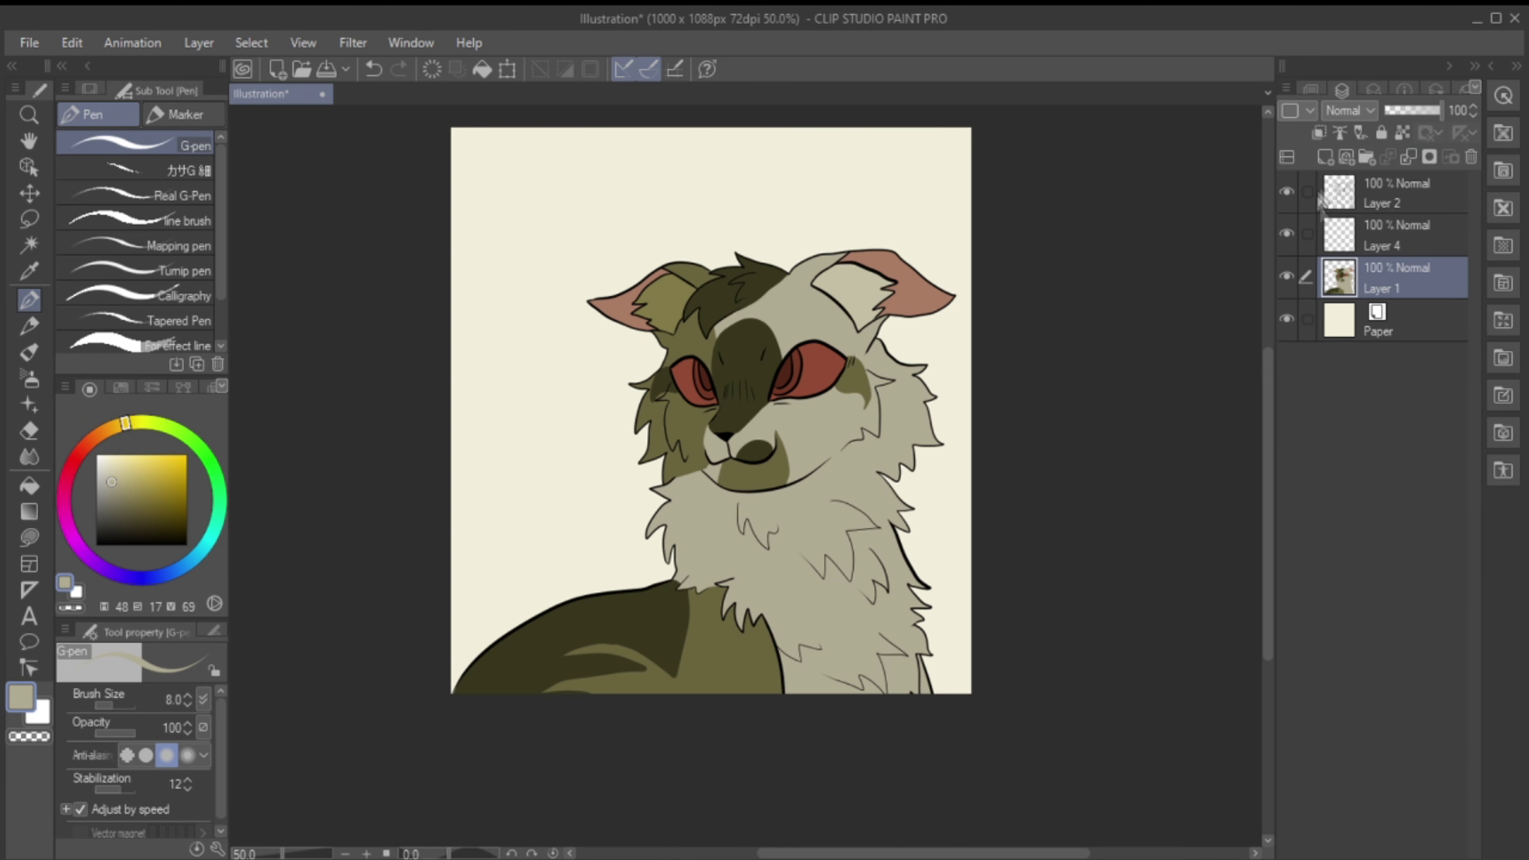
{"action": "left_click", "coordinate": [1397, 234]}
{"action": "left_click", "coordinate": [1471, 156]}
Step: Lock Layer 2's transparent pixels and recolour its line art near-black olive at hue 56, saturation 49, value 12
{"action": "left_click", "coordinate": [1336, 184]}
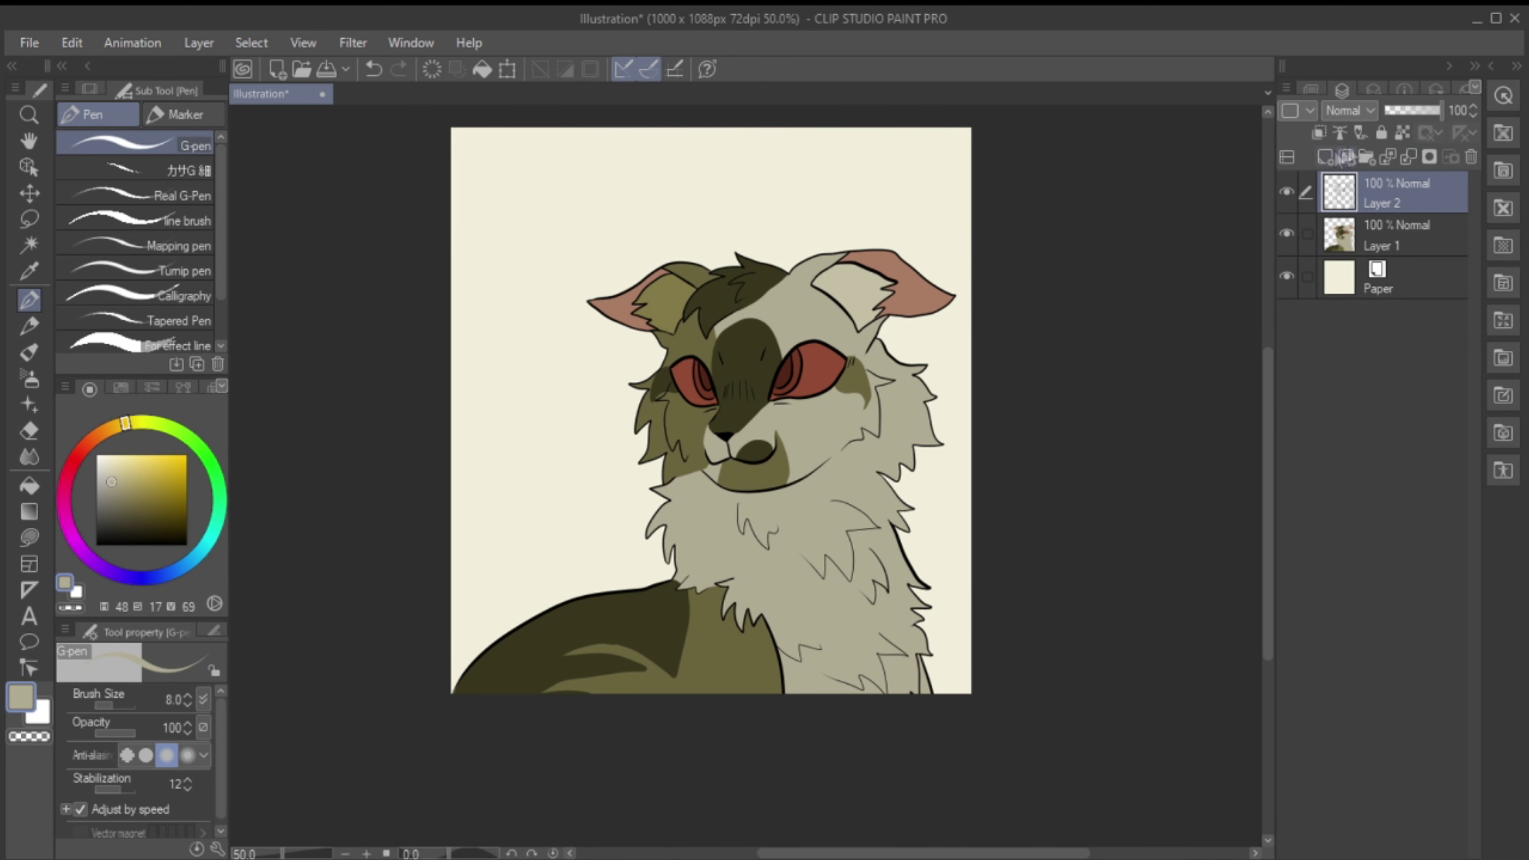
{"action": "left_click", "coordinate": [1311, 89]}
{"action": "key", "text": "ctrl+plus"}
{"action": "left_click", "coordinate": [141, 534]}
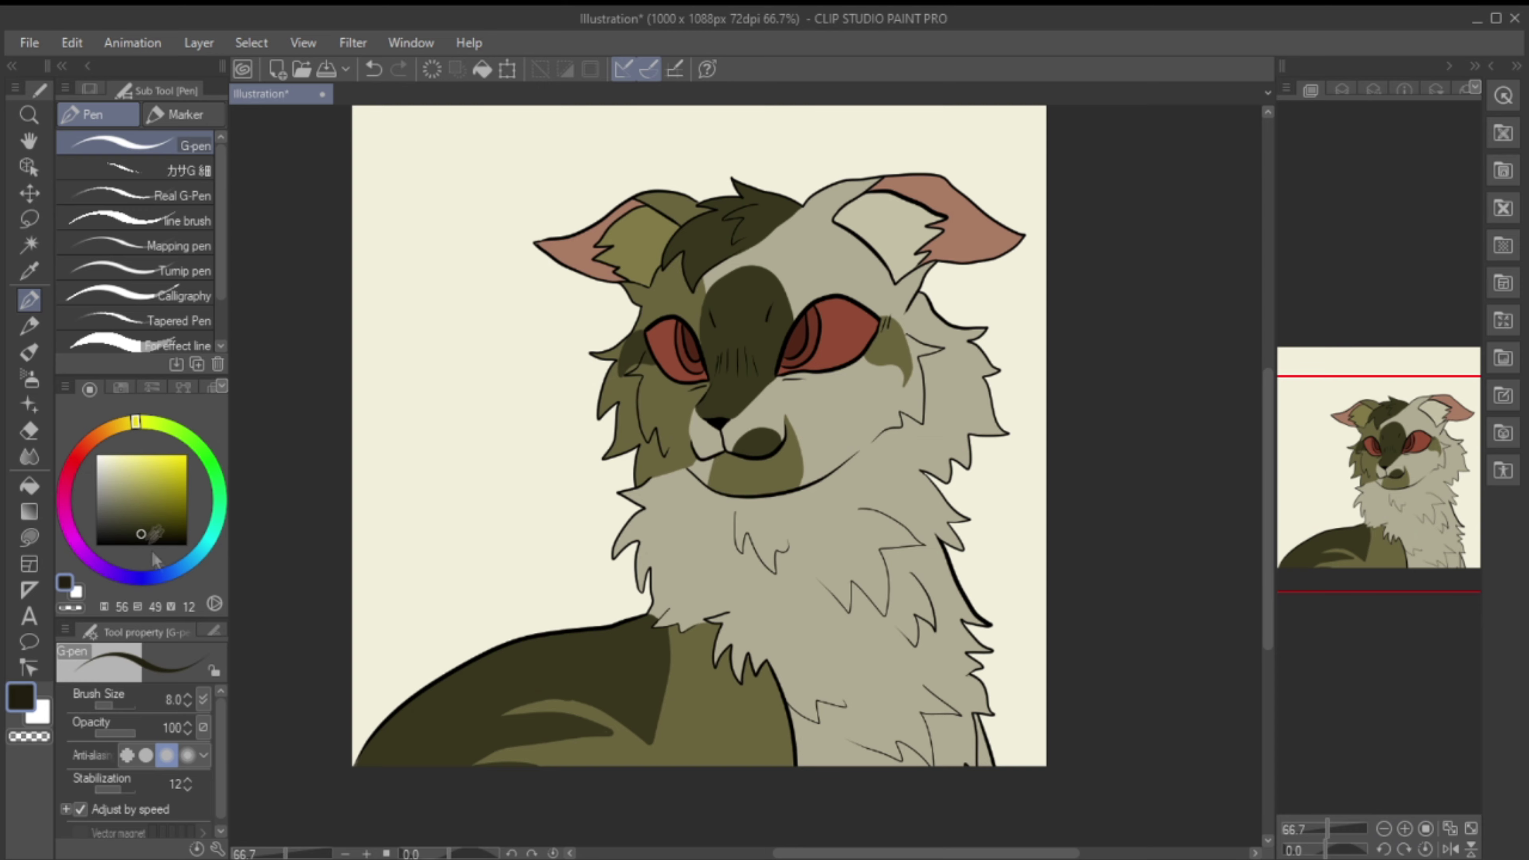
{"action": "key", "text": "ctrl+plus"}
{"action": "key", "text": "ctrl+plus"}
{"action": "scroll", "coordinate": [831, 383], "scroll_direction": "up", "scroll_amount": 5}
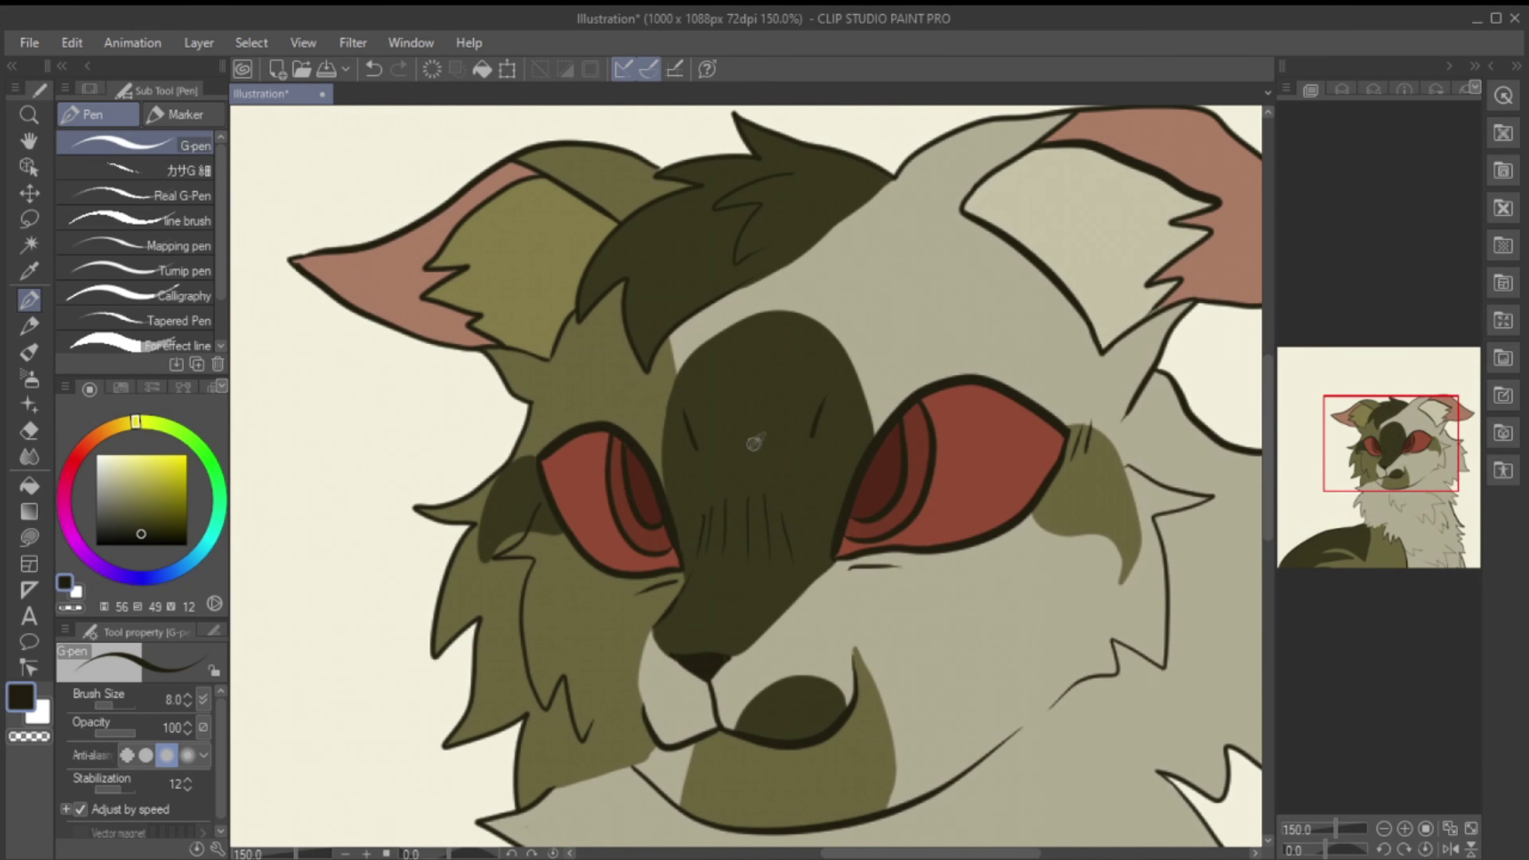
Step: Retint the fine lines on the forehead, nose bridge and right-eye marking with olive shades, including hue 52, saturation 43, value 34
{"action": "left_click", "coordinate": [830, 382], "text": "alt"}
{"action": "left_click", "coordinate": [700, 464], "text": "alt"}
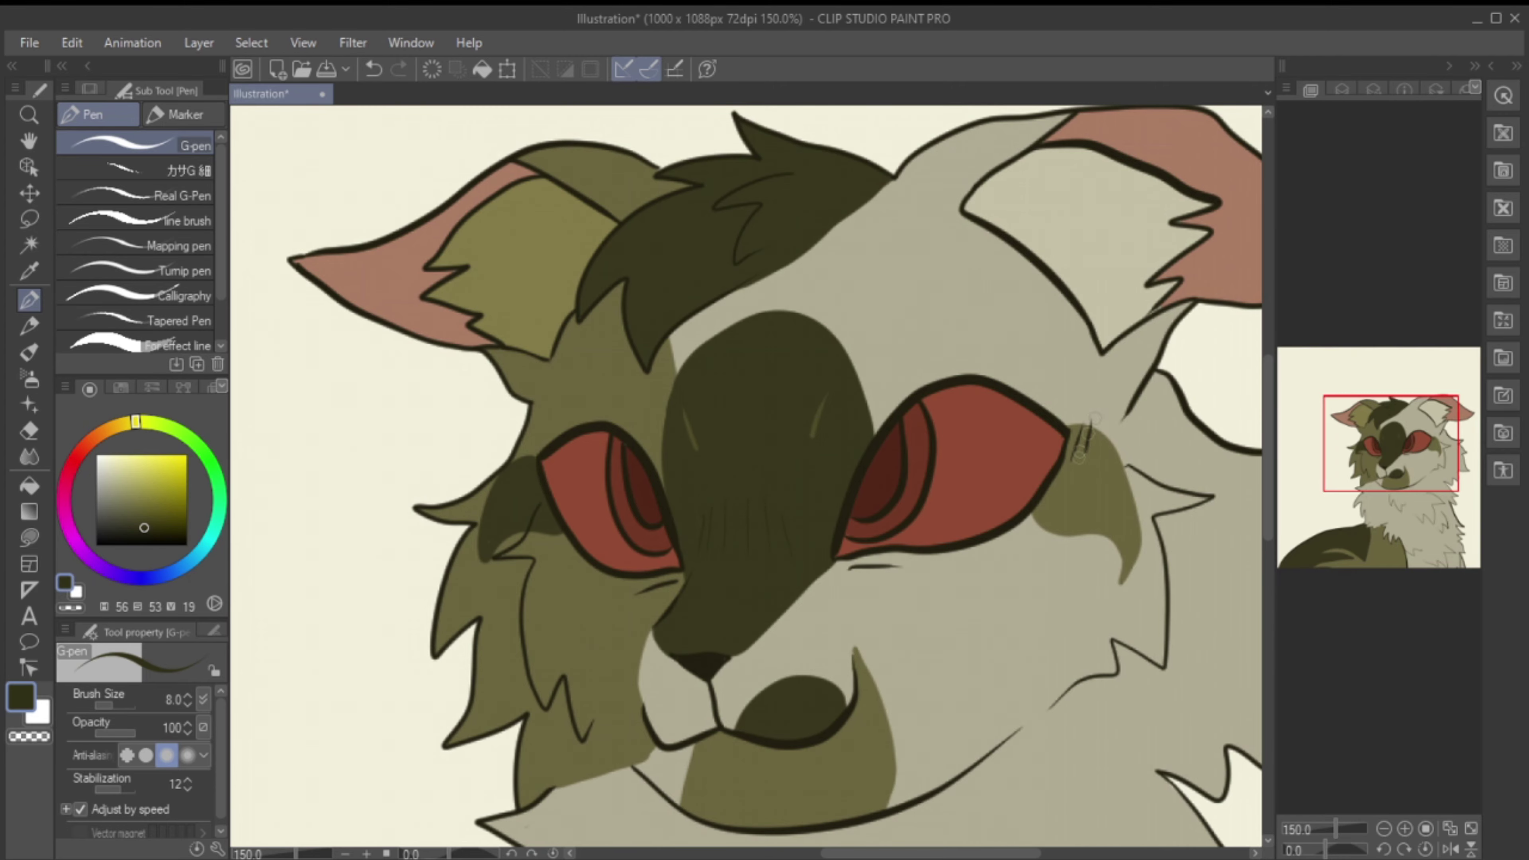
{"action": "left_click", "coordinate": [1094, 438], "text": "alt"}
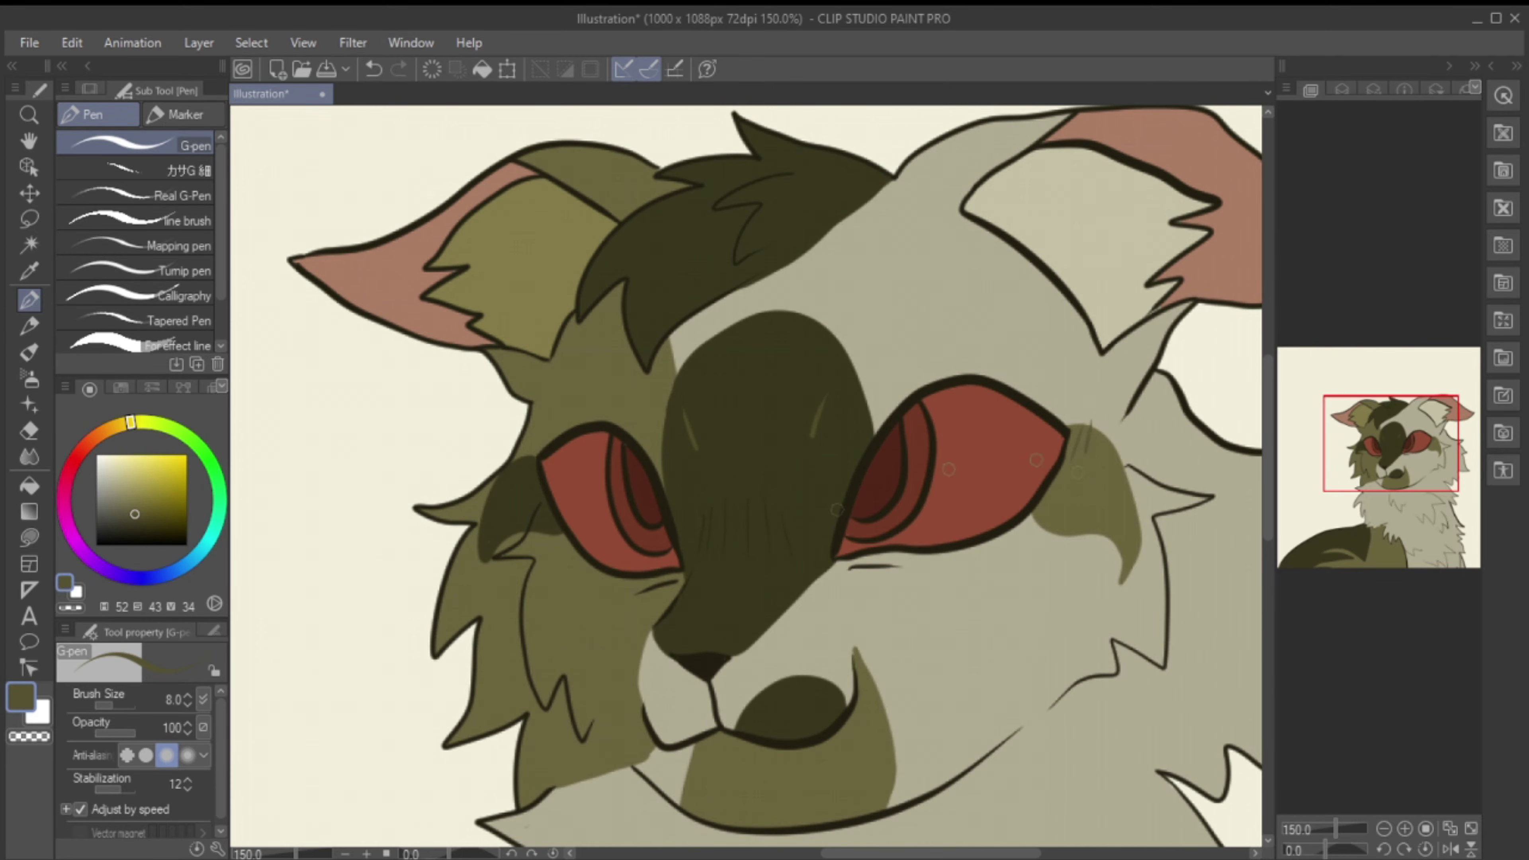
{"action": "left_click", "coordinate": [569, 569], "text": "alt"}
{"action": "mouse_move", "coordinate": [1429, 457]}
{"action": "left_mouse_down"}
{"action": "mouse_move", "coordinate": [1441, 450]}
{"action": "mouse_move", "coordinate": [1428, 458]}
{"action": "left_mouse_up"}
{"action": "left_click", "coordinate": [608, 438], "text": "alt"}
{"action": "key", "text": "F7"}
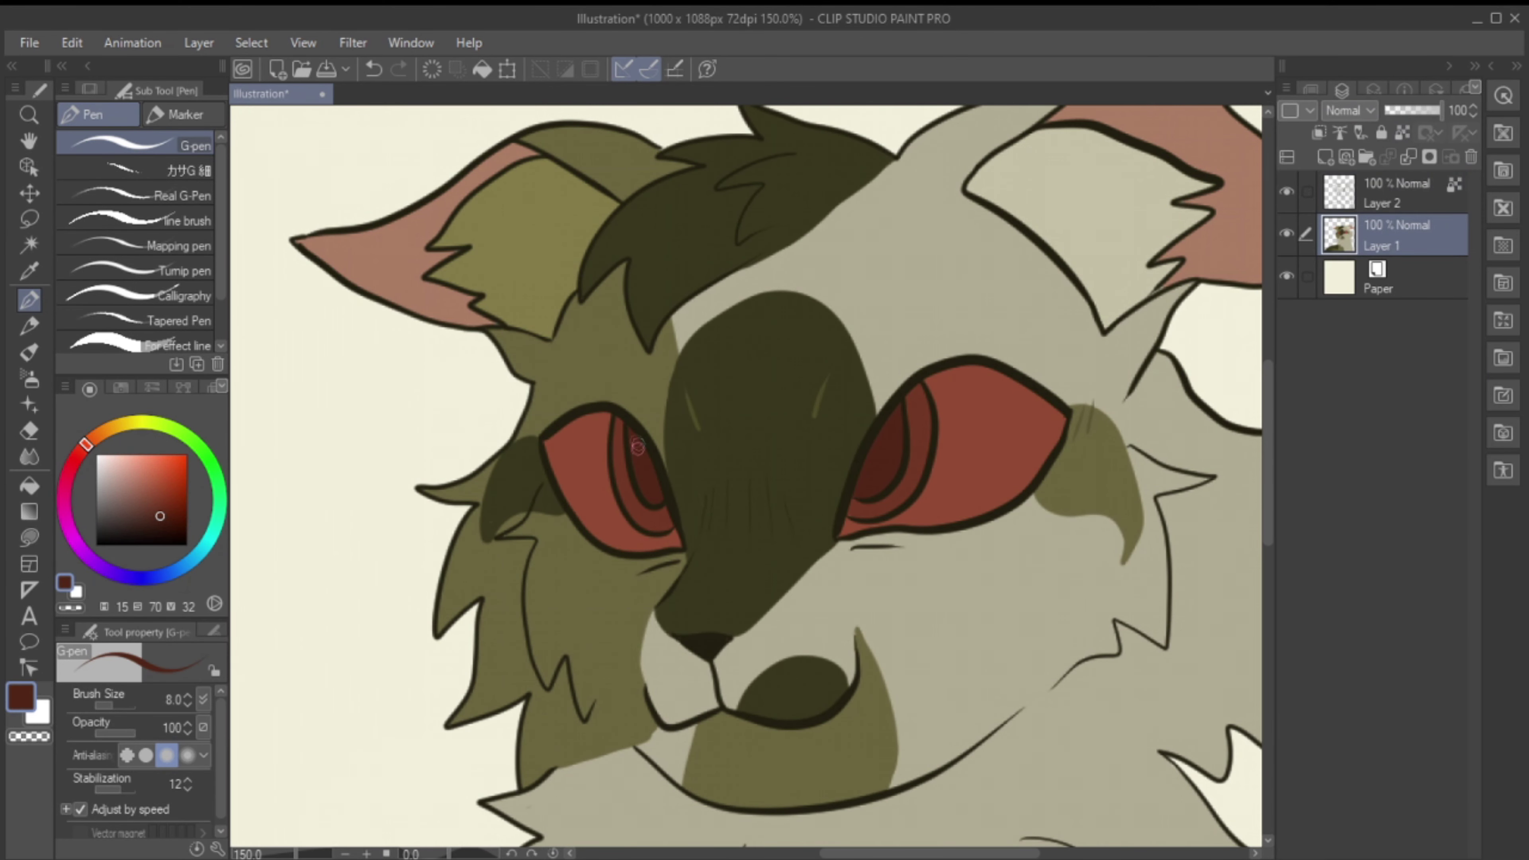
Step: Recolour the inner lines of the dark head tuft on Layer 2 with dark olive at hue 56, saturation 49, value 19
{"action": "left_click", "coordinate": [689, 271], "text": "alt"}
{"action": "key", "text": "alt+bracketright"}
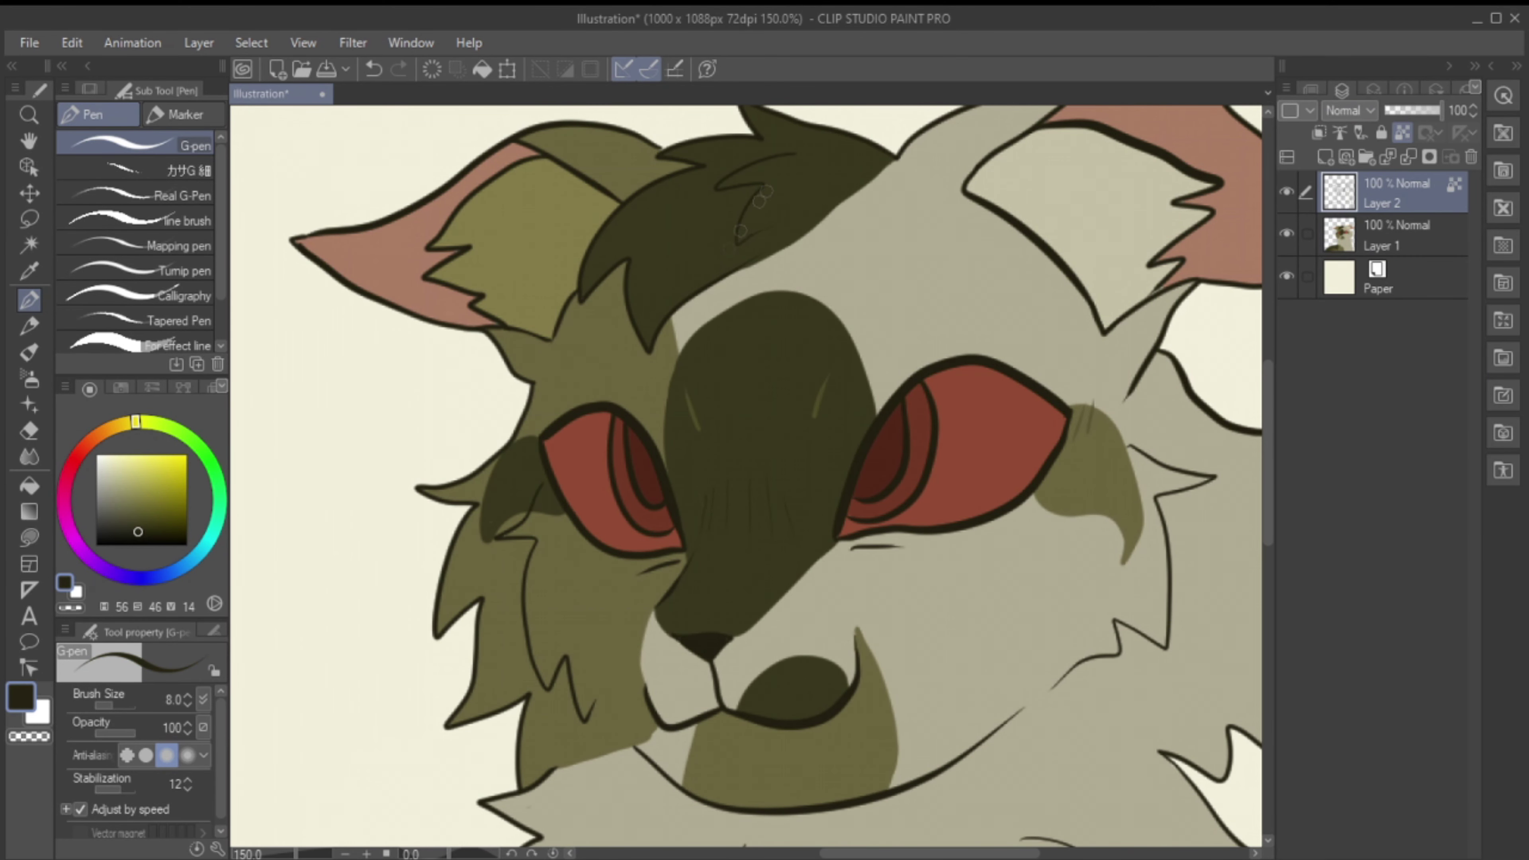
{"action": "left_click", "coordinate": [797, 154], "text": "alt"}
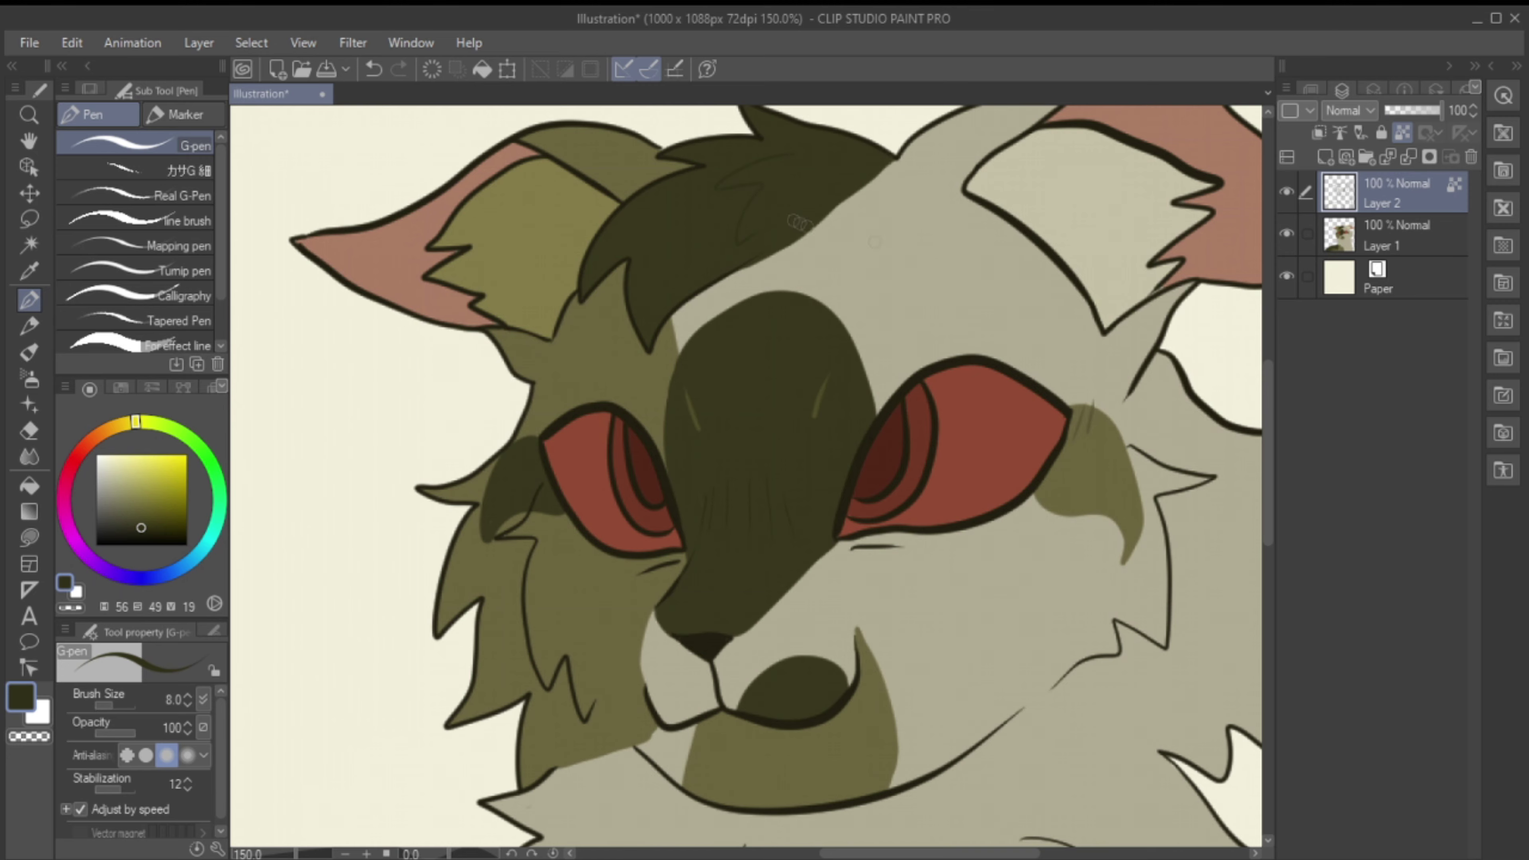
Step: Recolour the shoulder's front outline and the adjoining neck fluff lines with olive-brown at hue 52, saturation 45, value 26
{"action": "scroll", "coordinate": [859, 491], "scroll_direction": "down", "scroll_amount": 10}
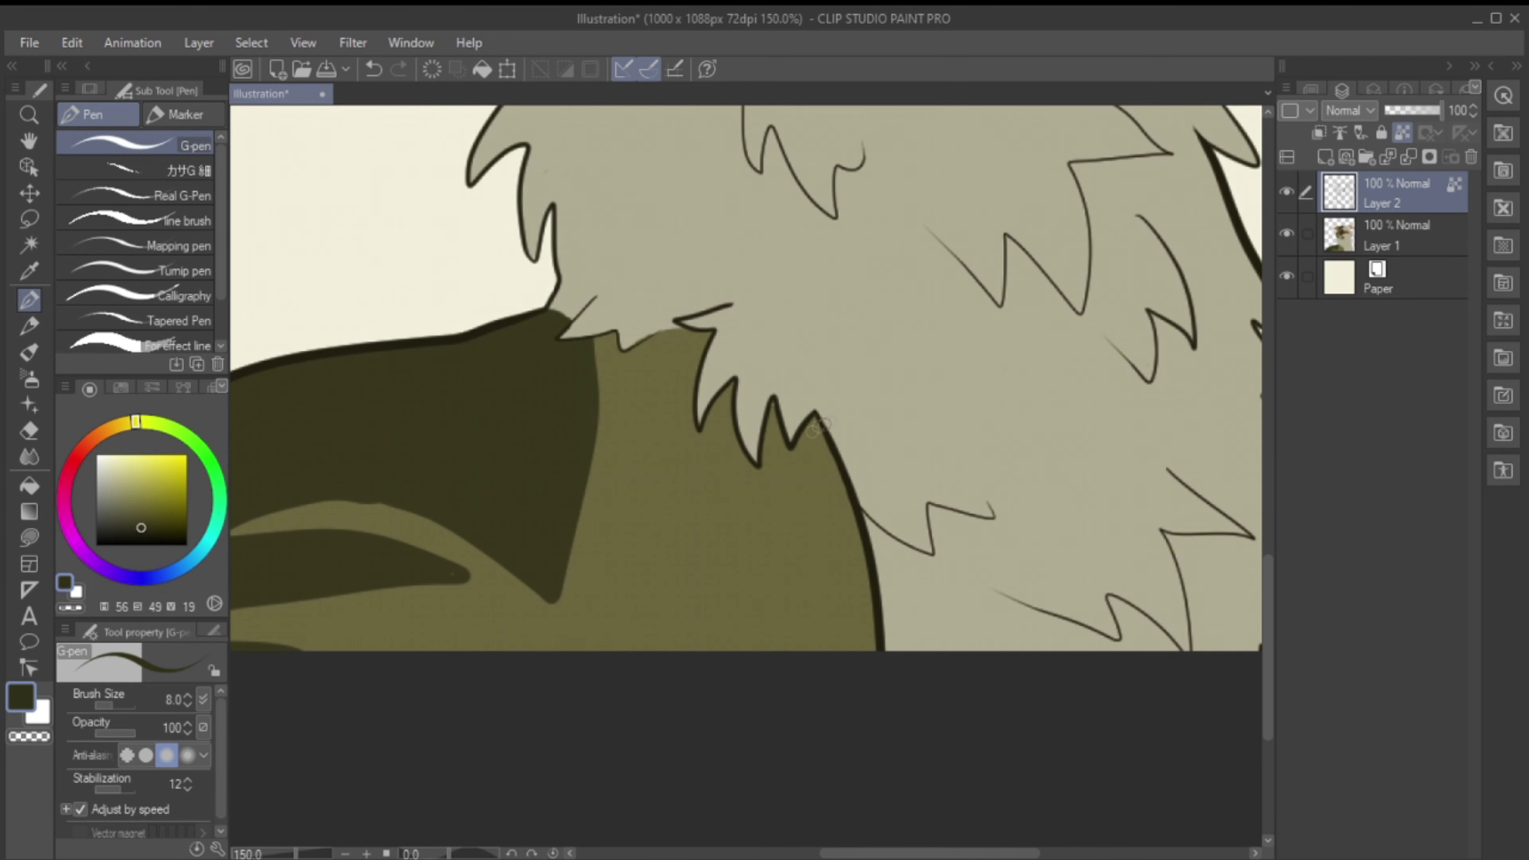
{"action": "left_click", "coordinate": [769, 407], "text": "alt"}
{"action": "key", "text": "alt+bracketleft"}
{"action": "left_click", "coordinate": [442, 617], "text": "alt"}
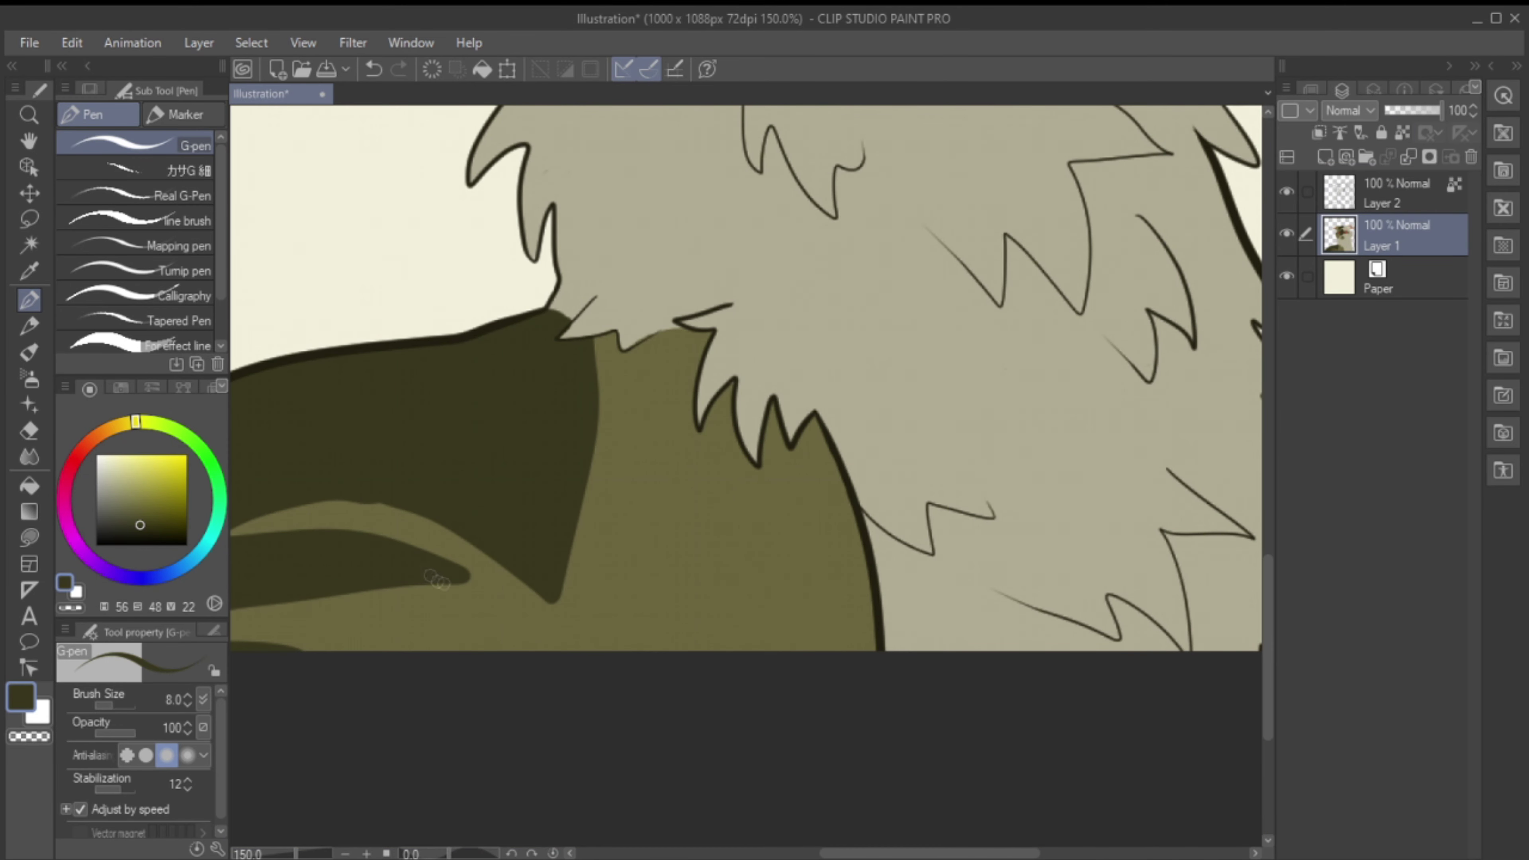
{"action": "left_click", "coordinate": [137, 521], "text": "alt"}
{"action": "left_click", "coordinate": [1378, 203]}
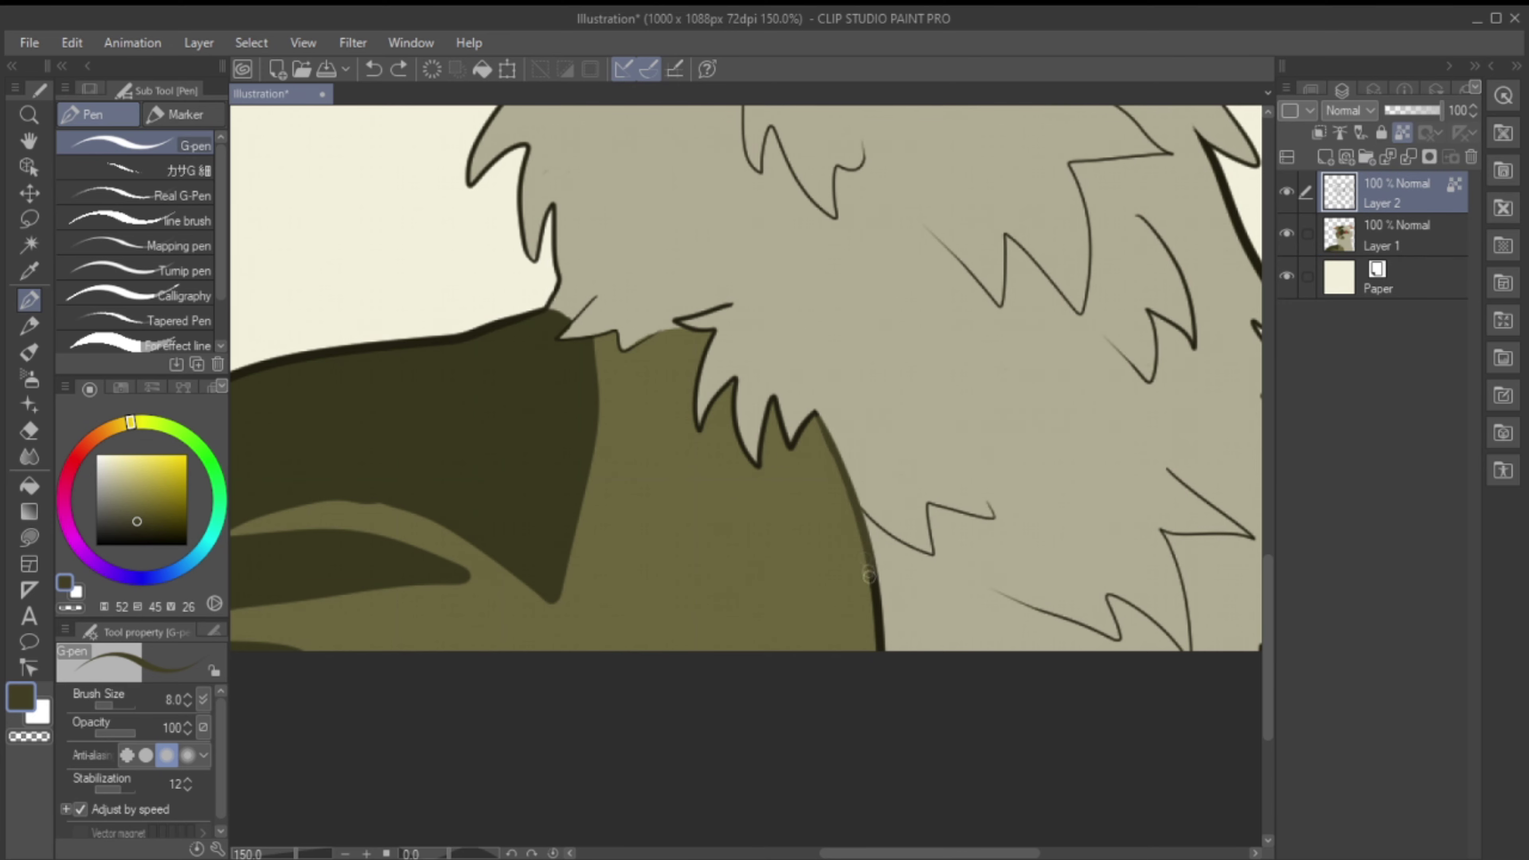
{"action": "scroll", "coordinate": [1276, 542], "scroll_direction": "up", "scroll_amount": 5}
{"action": "scroll", "coordinate": [1275, 542], "scroll_direction": "down", "scroll_amount": 2}
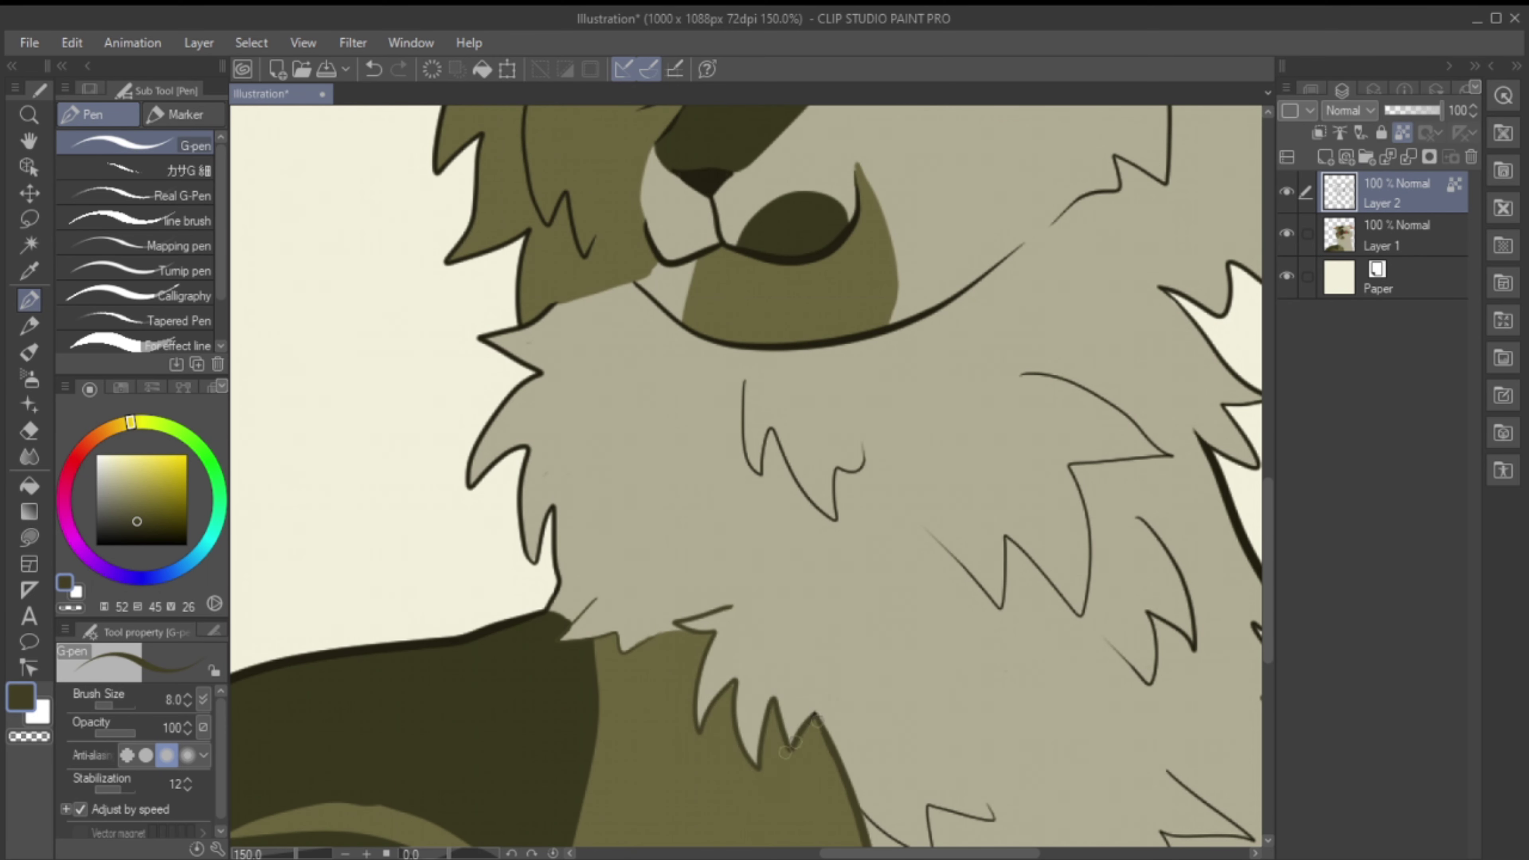
Step: Recolour the chin outline, left cheek fluff lines and left under-eye crease with olive-browns, including hue 51, saturation 45, value 30
{"action": "scroll", "coordinate": [788, 748], "scroll_direction": "up", "scroll_amount": 6}
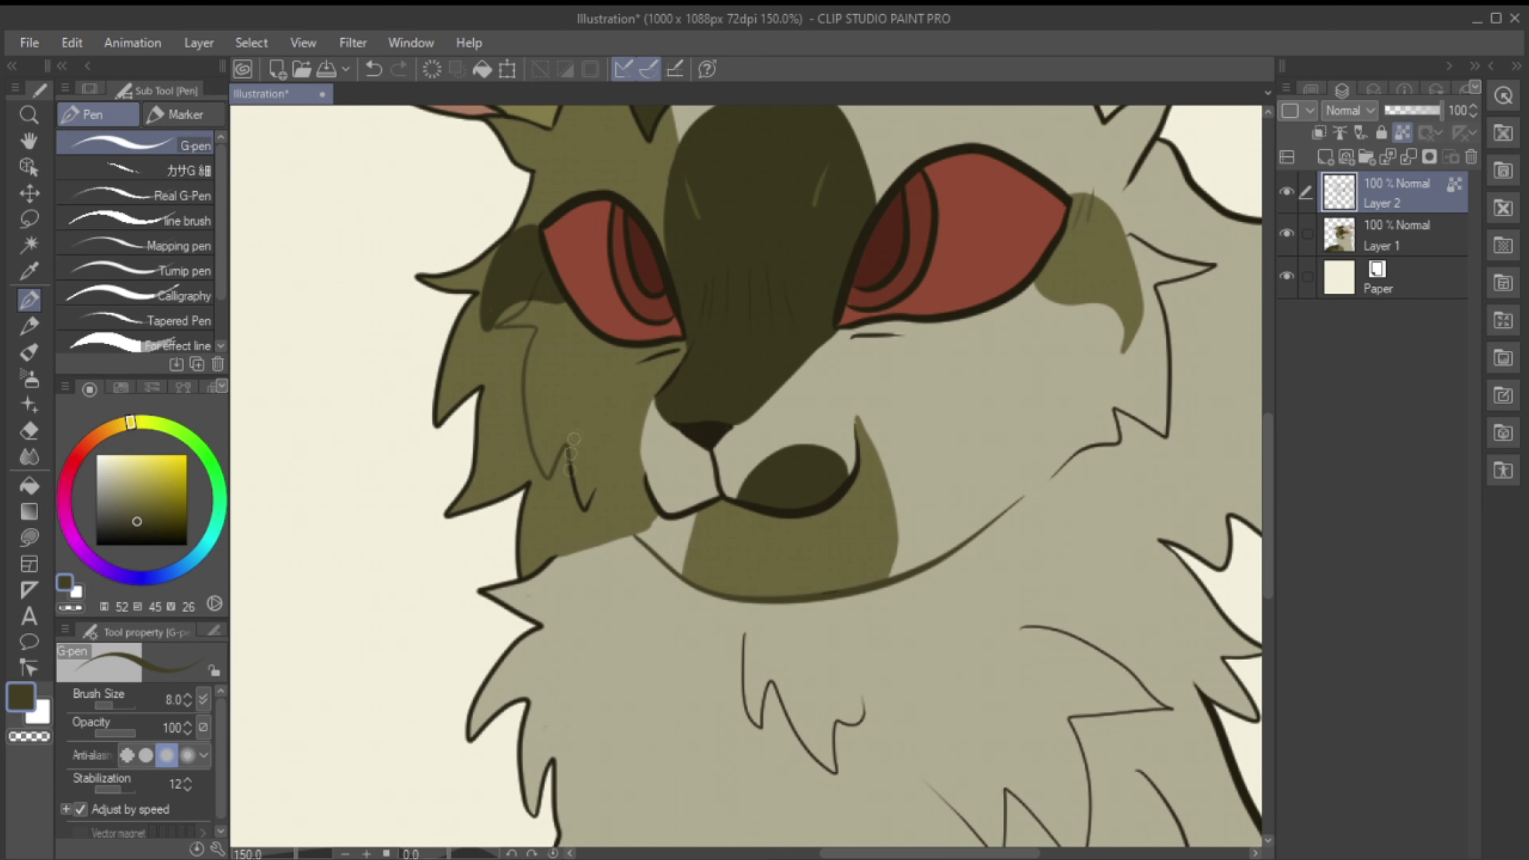
{"action": "left_click", "coordinate": [1418, 253]}
{"action": "left_click", "coordinate": [950, 367], "text": "alt"}
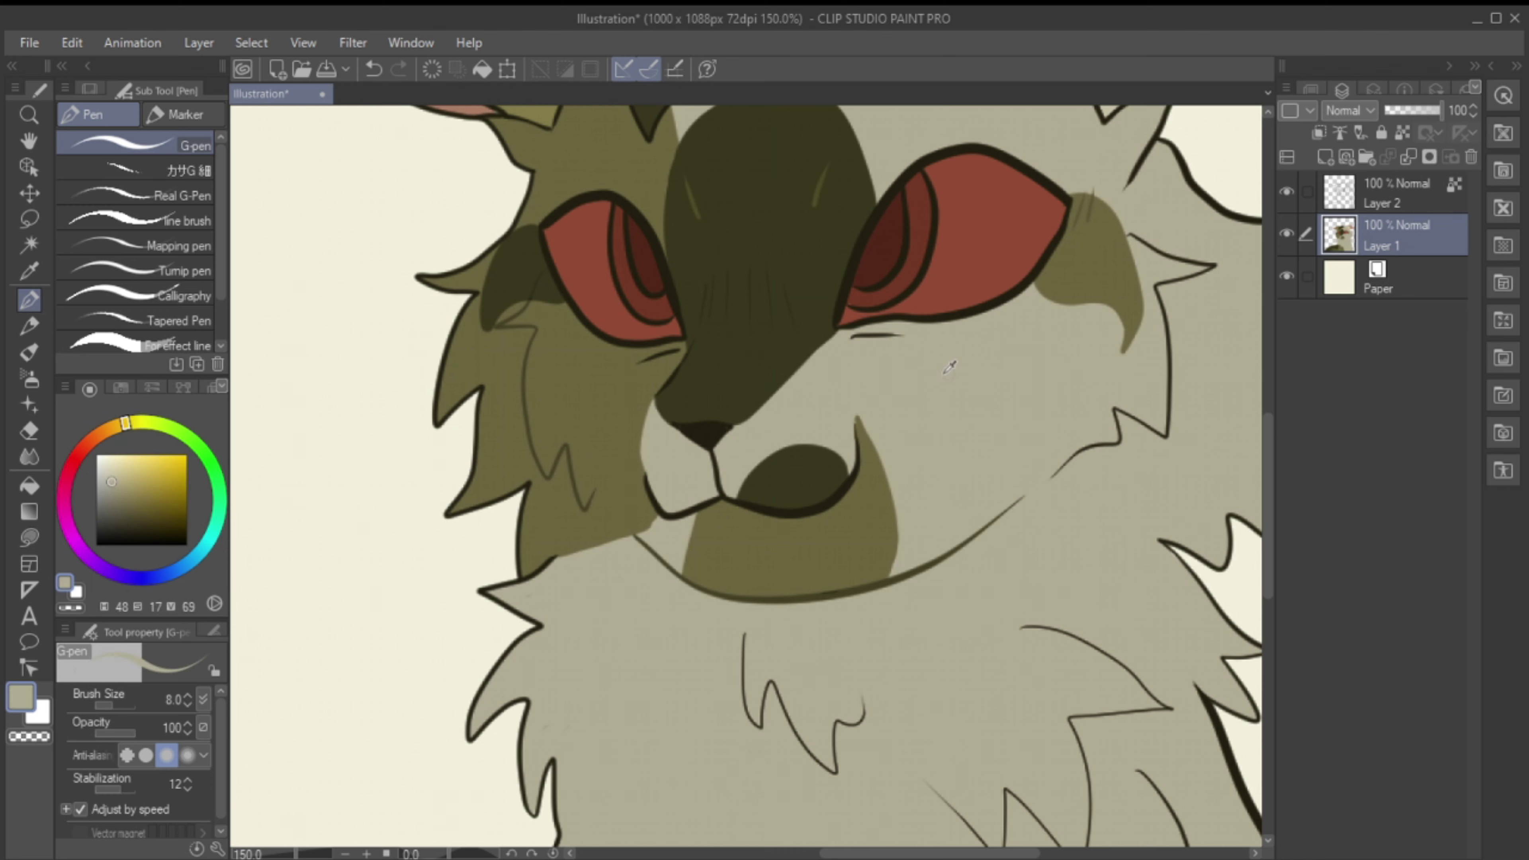
{"action": "key", "text": "alt+]"}
{"action": "left_click", "coordinate": [571, 444], "text": "alt"}
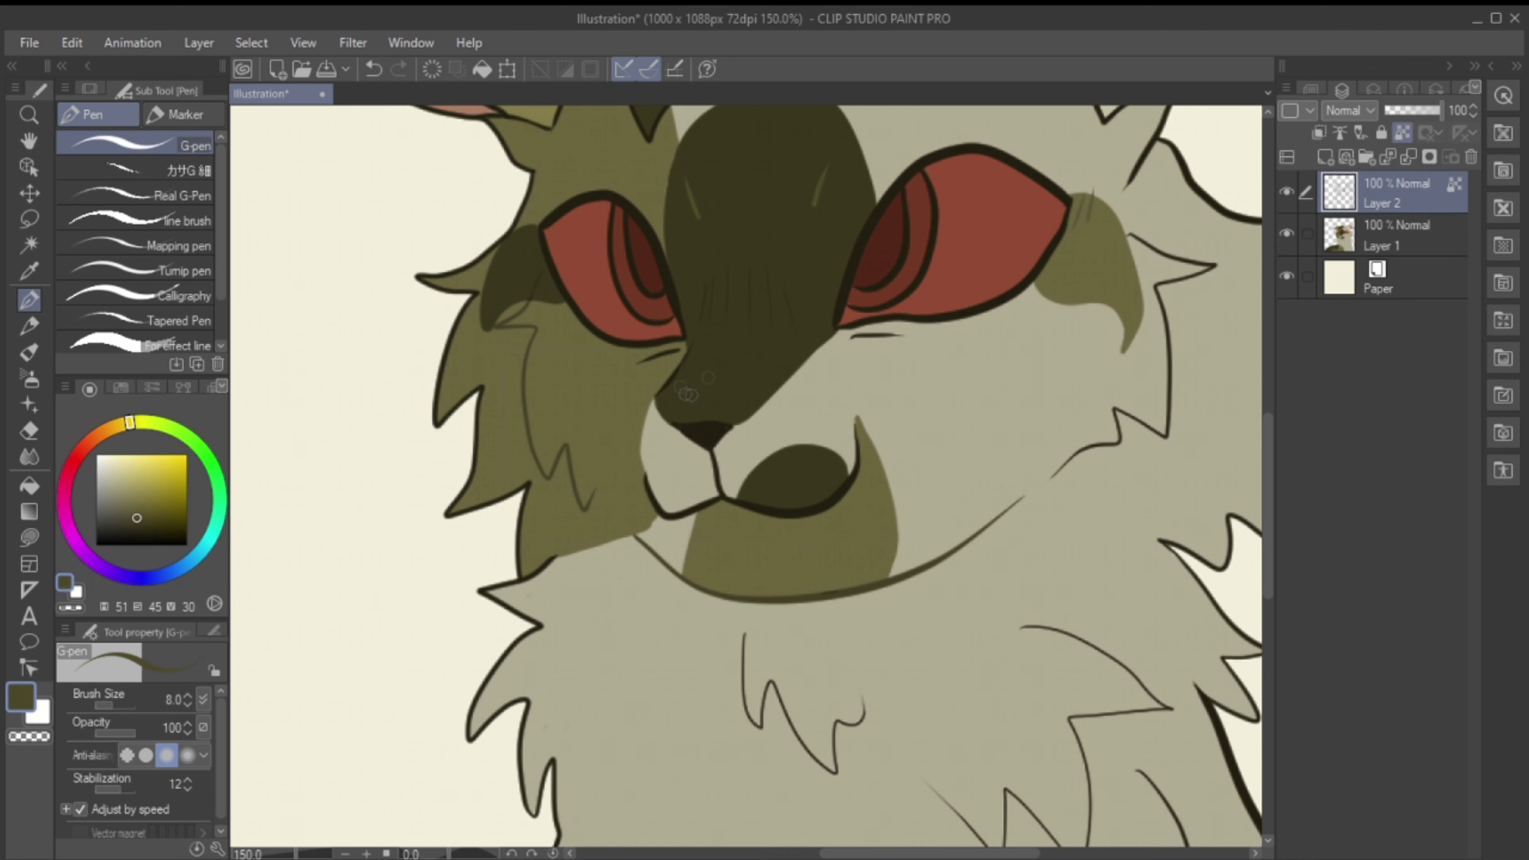
Step: Recolour the crease under the right eye and the right cheek's fluff lines with darker cream at hue 48, saturation 20, value 58
{"action": "left_click", "coordinate": [770, 425], "text": "alt"}
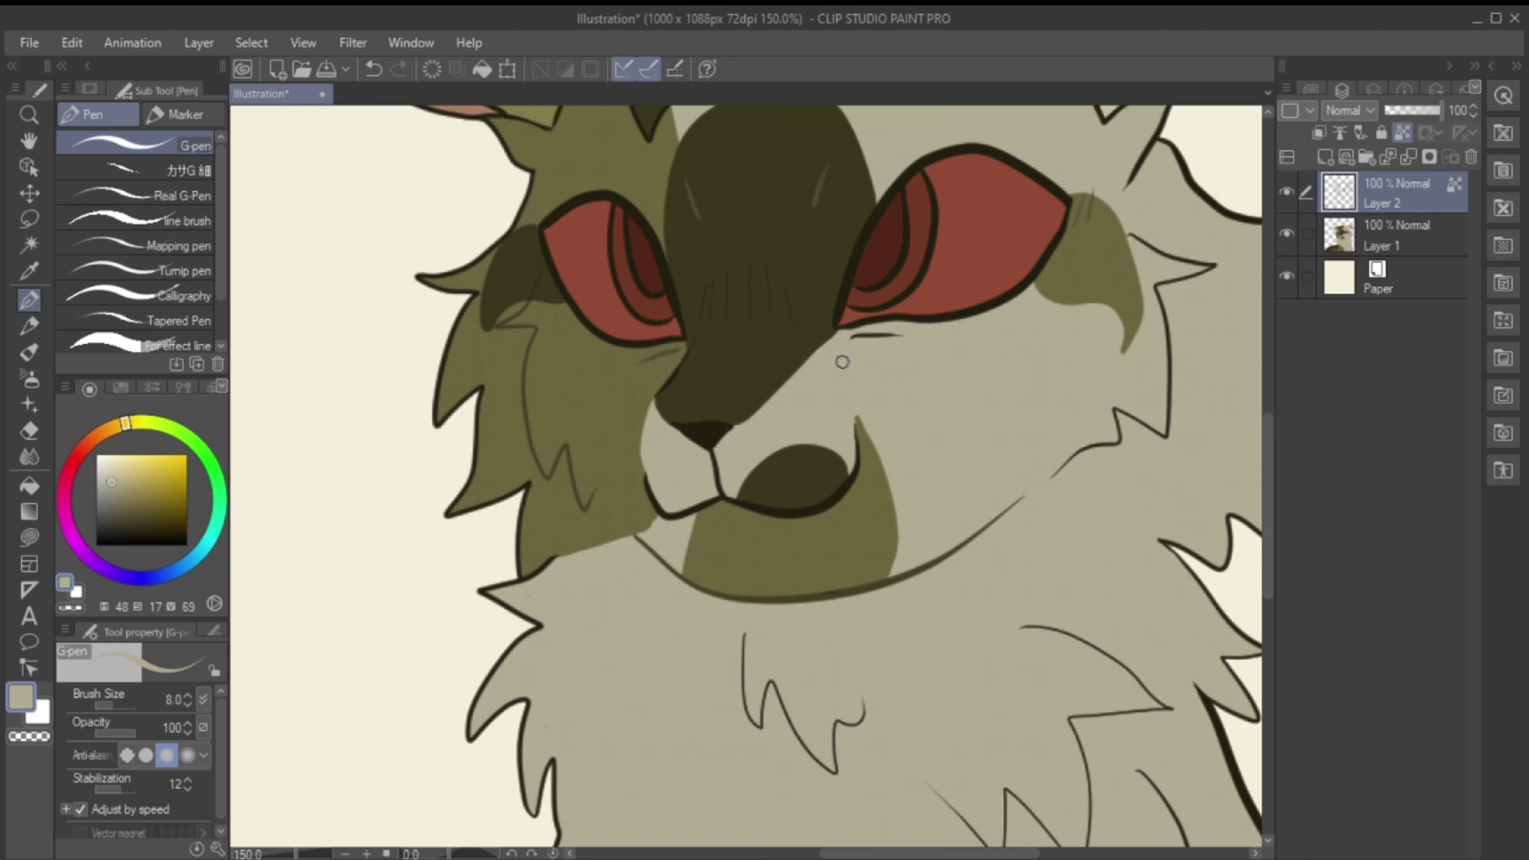
{"action": "left_click", "coordinate": [777, 312], "text": "alt"}
{"action": "left_click", "coordinate": [855, 347], "text": "alt"}
{"action": "left_click_drag", "start_coordinate": [846, 335], "coordinate": [906, 336]}
{"action": "mouse_move", "coordinate": [1050, 479]}
{"action": "left_mouse_down"}
{"action": "mouse_move", "coordinate": [1116, 417]}
{"action": "mouse_move", "coordinate": [1167, 437]}
{"action": "mouse_move", "coordinate": [1158, 301]}
{"action": "mouse_move", "coordinate": [1224, 257]}
{"action": "mouse_move", "coordinate": [1127, 235]}
{"action": "left_mouse_up"}
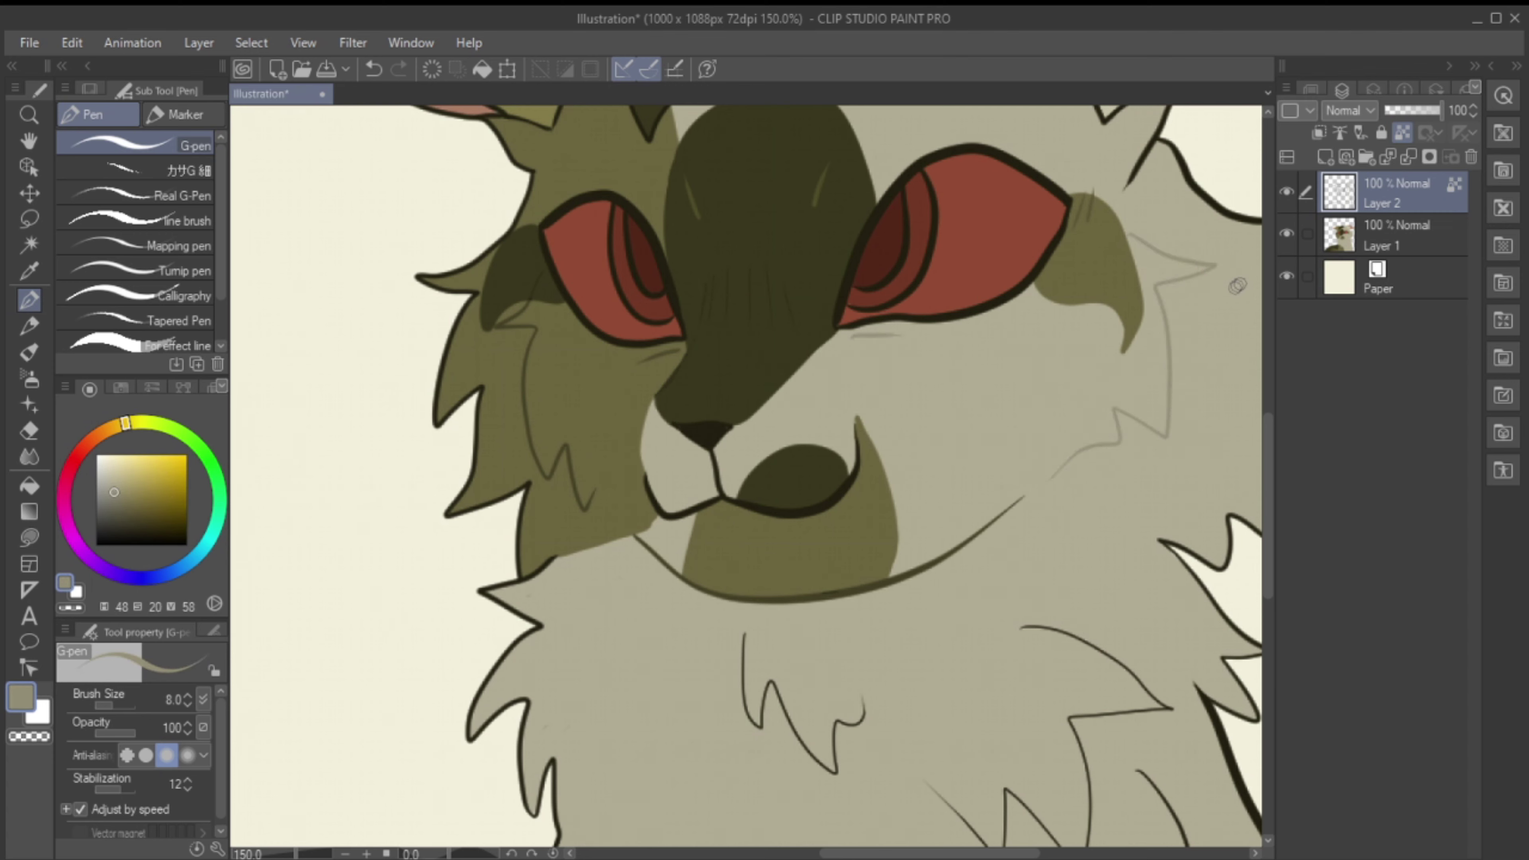
Step: Set the G-pen to size 17 and recolour the chest's inner fluff lines with the same darker cream
{"action": "left_click", "coordinate": [1311, 89]}
{"action": "left_click", "coordinate": [1349, 829]}
{"action": "left_click", "coordinate": [214, 631]}
{"action": "left_click", "coordinate": [197, 750]}
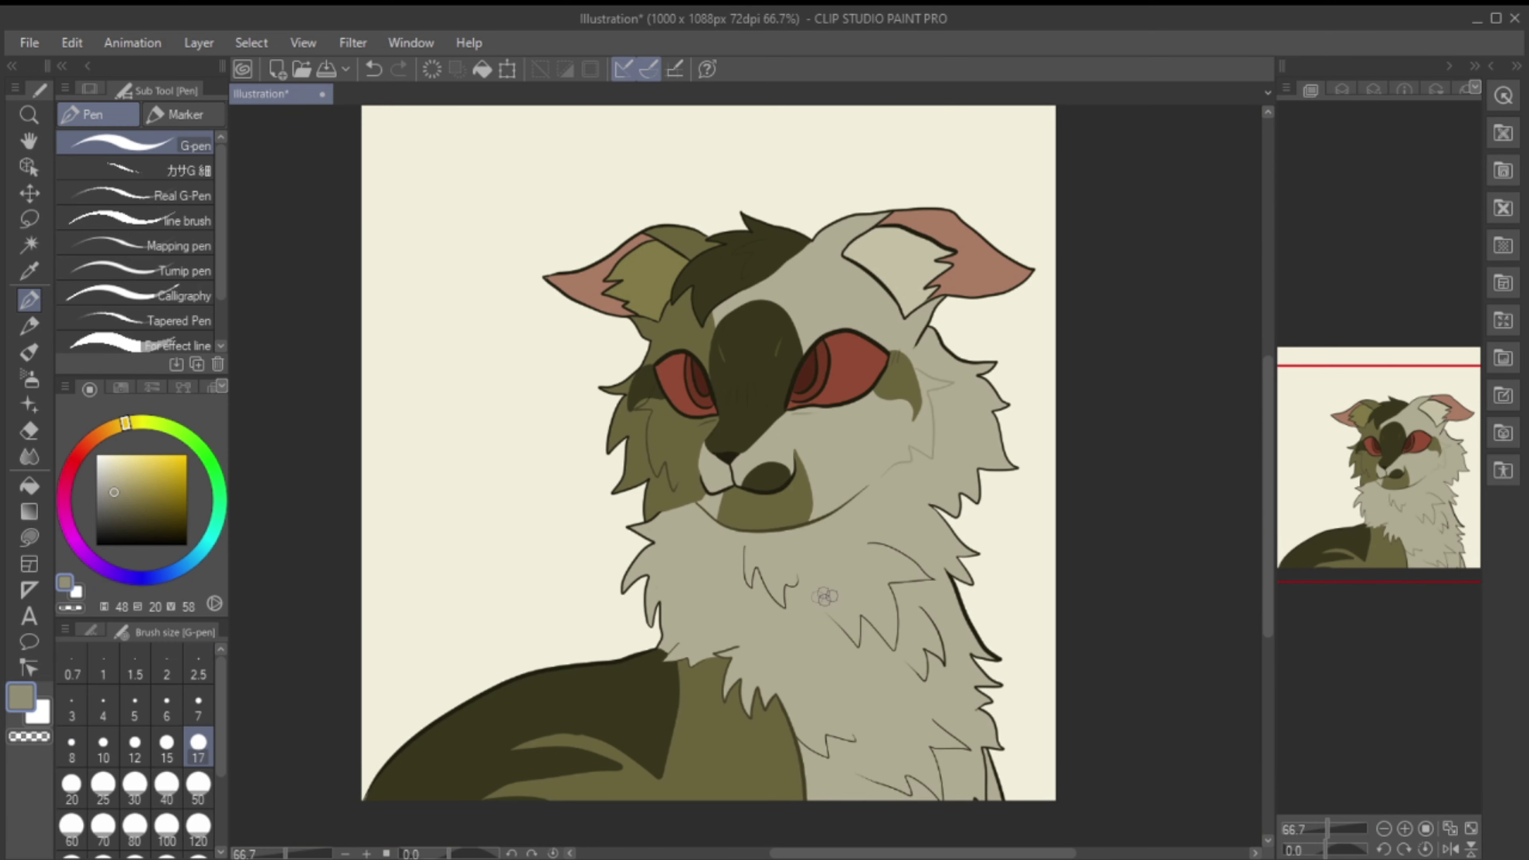
{"action": "left_click_drag", "start_coordinate": [935, 585], "coordinate": [891, 577]}
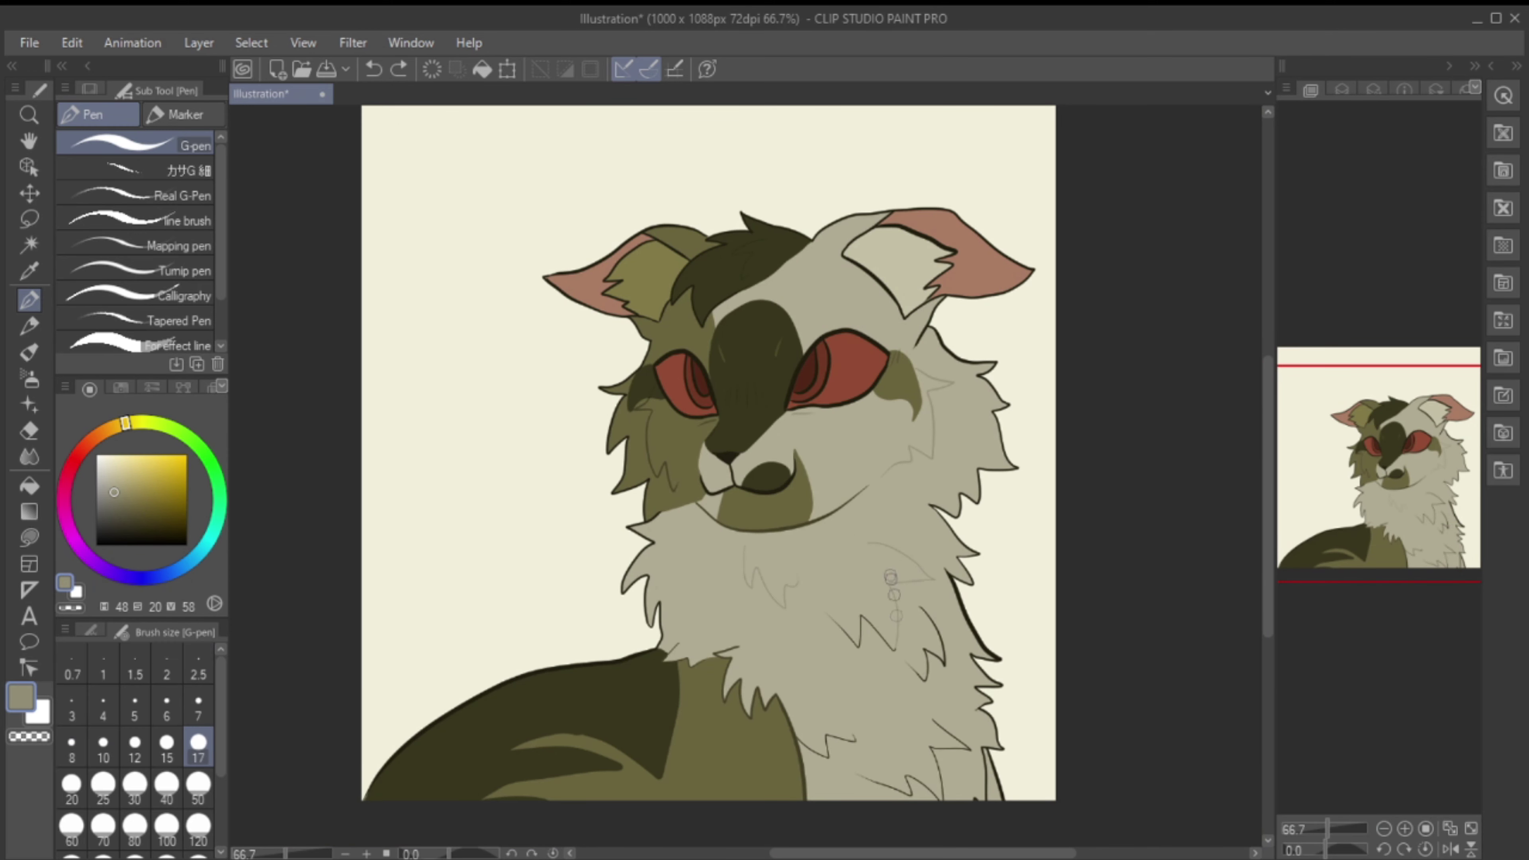
{"action": "scroll", "coordinate": [840, 618], "scroll_direction": "up", "scroll_amount": 1}
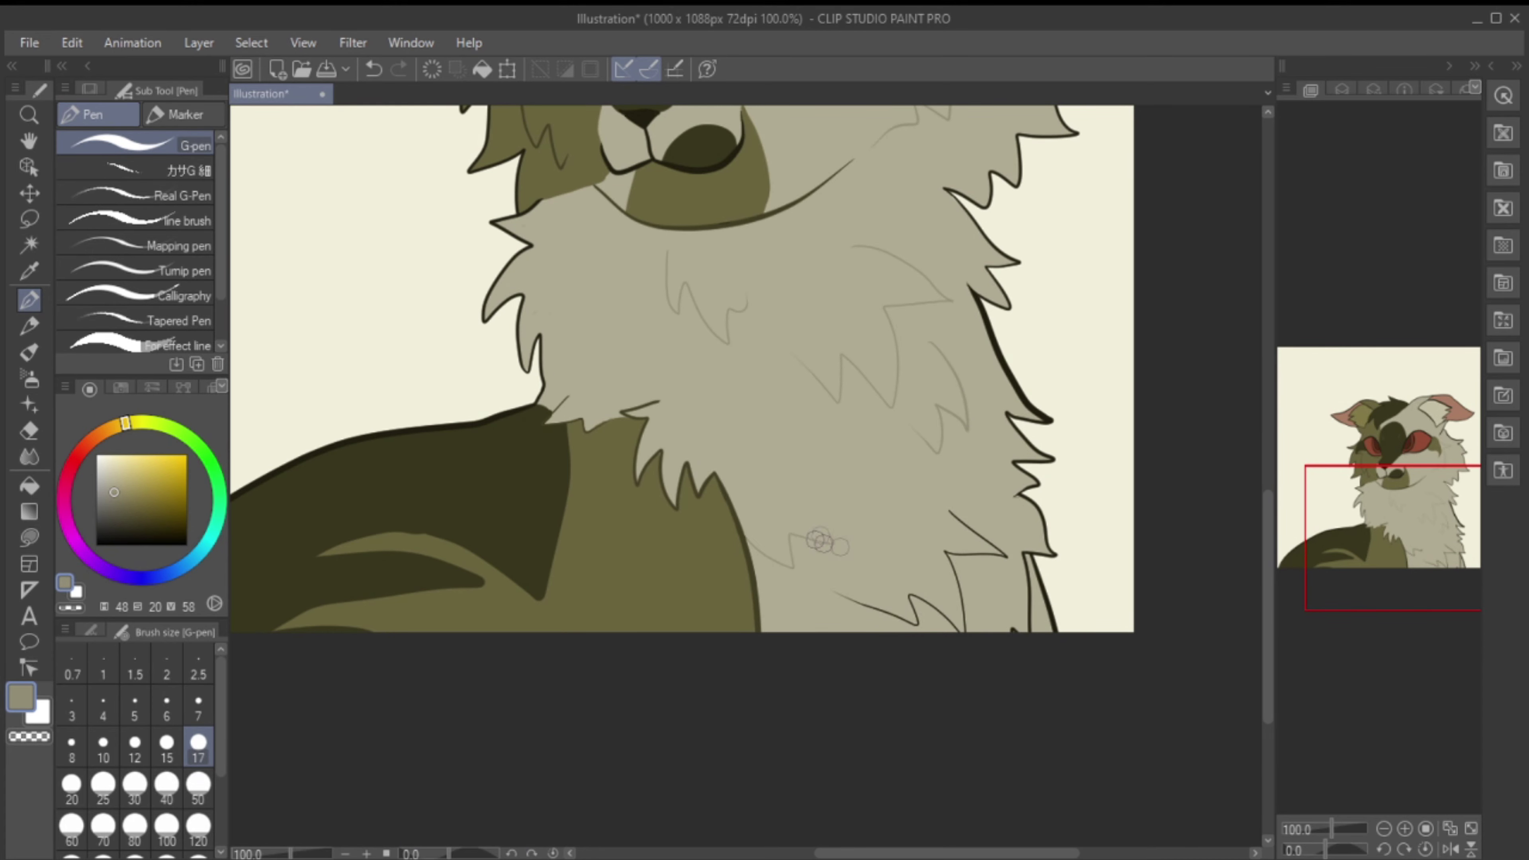
{"action": "left_click_drag", "start_coordinate": [954, 515], "coordinate": [934, 548]}
{"action": "left_click_drag", "start_coordinate": [1386, 559], "coordinate": [1369, 532]}
{"action": "left_click", "coordinate": [723, 506], "text": "alt"}
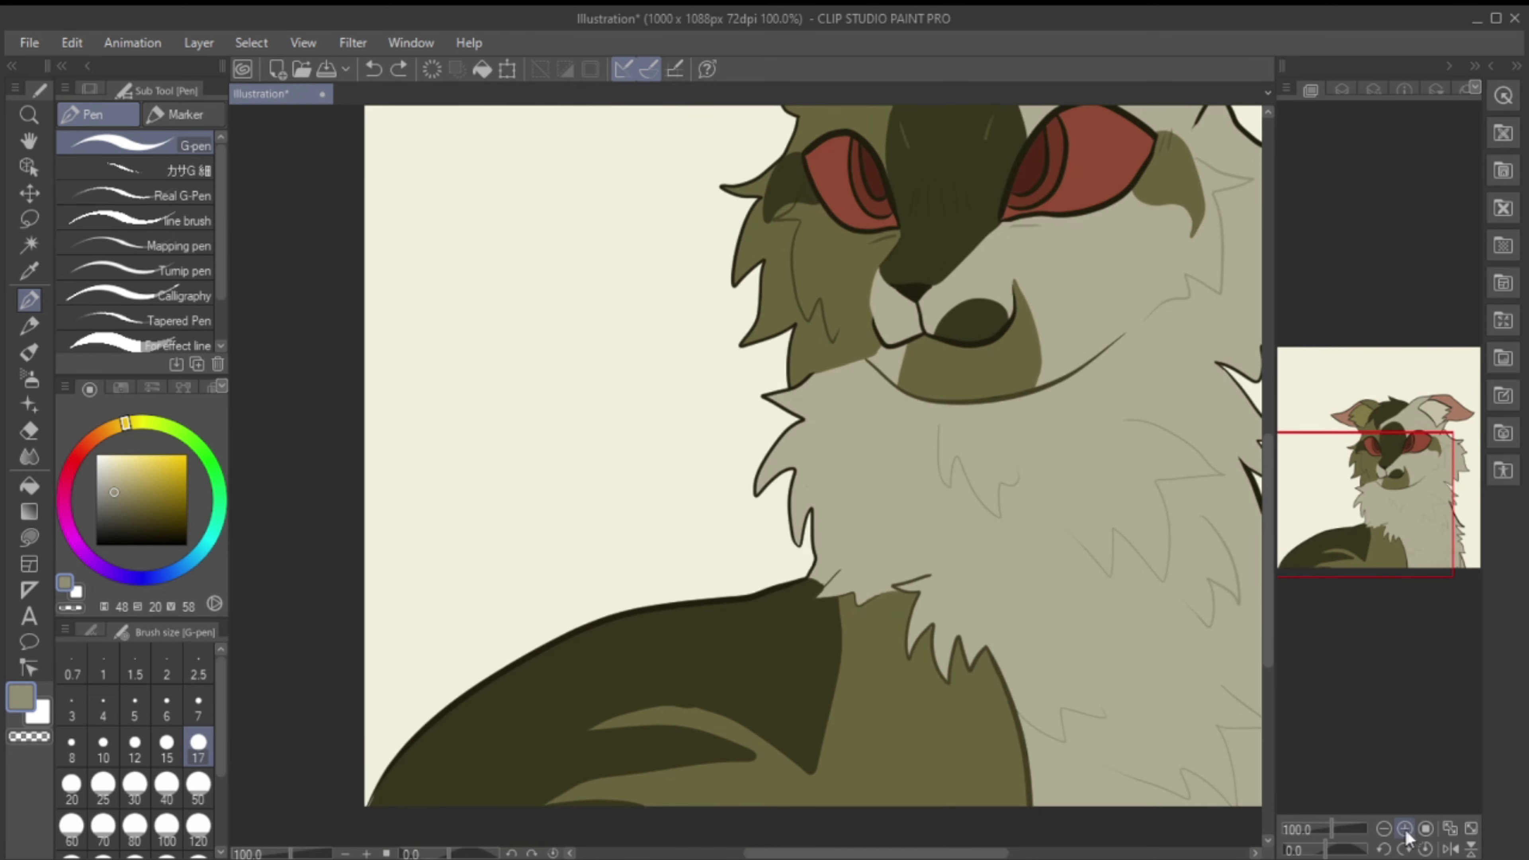
Step: Lock Layer 1's transparent pixels and touch up the base of the neck fur with the sampled cream, using a size 8 G-pen
{"action": "scroll", "coordinate": [735, 416], "scroll_direction": "up", "scroll_amount": 2}
{"action": "left_click", "coordinate": [1359, 88]}
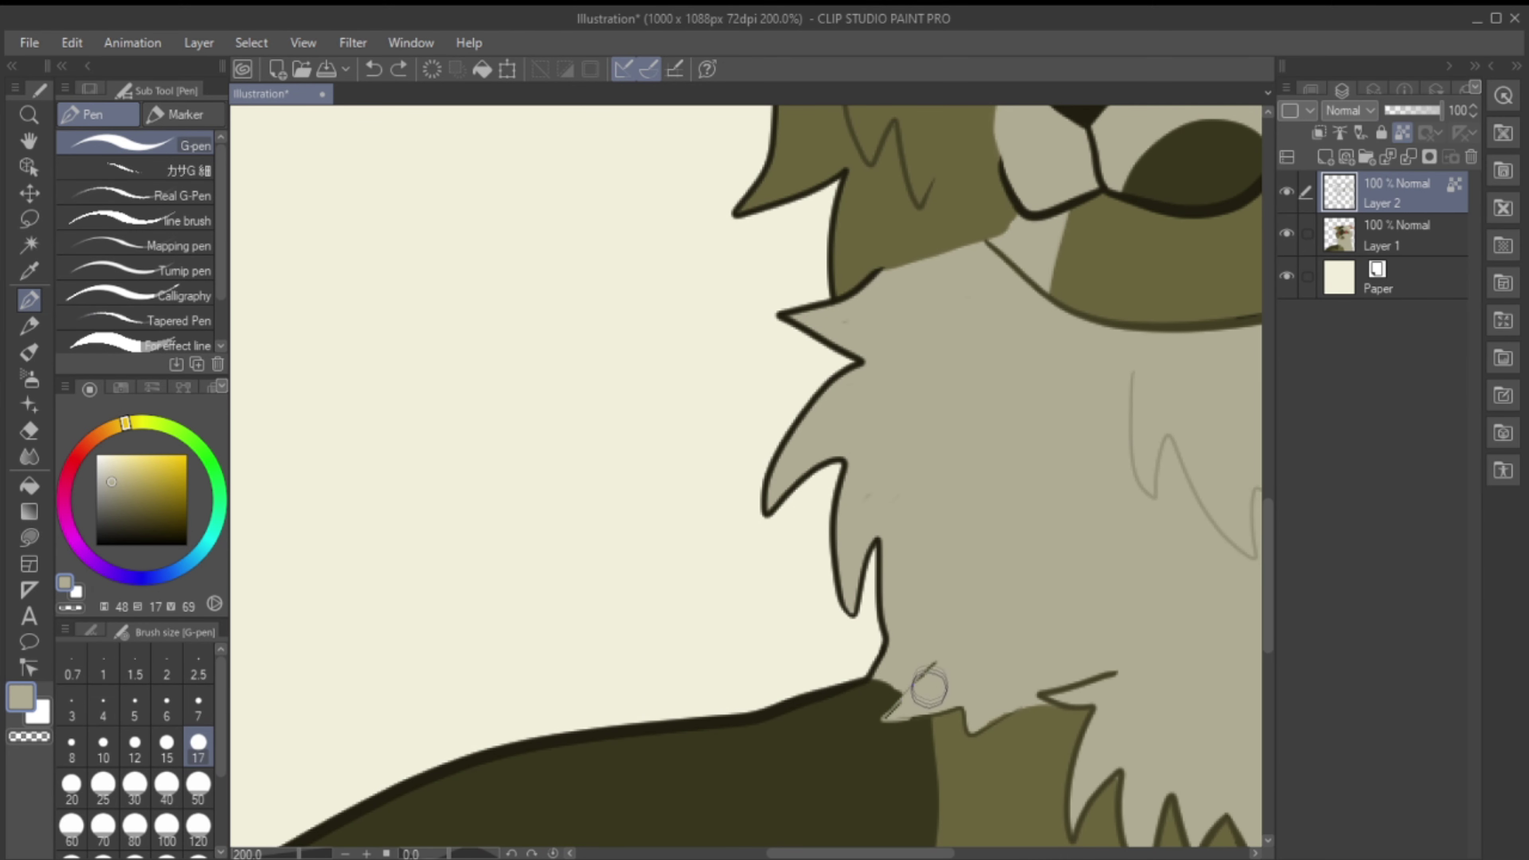
{"action": "left_click", "coordinate": [1383, 247]}
{"action": "key", "text": "bracketleft"}
{"action": "key", "text": "bracketleft"}
{"action": "key", "text": "bracketleft"}
{"action": "key", "text": "bracketleft"}
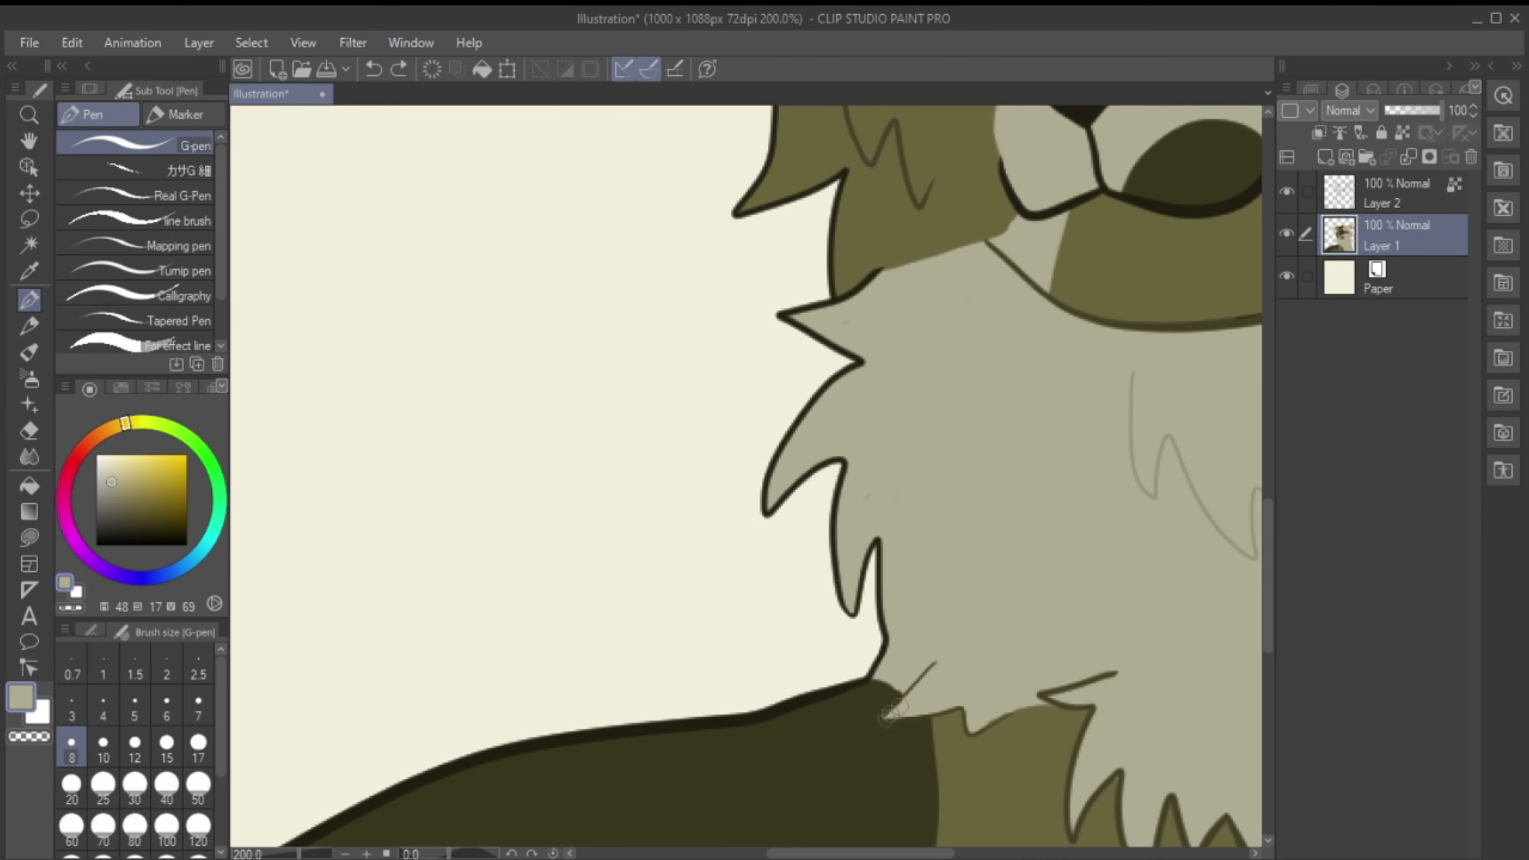
{"action": "left_click", "coordinate": [867, 727], "text": "alt"}
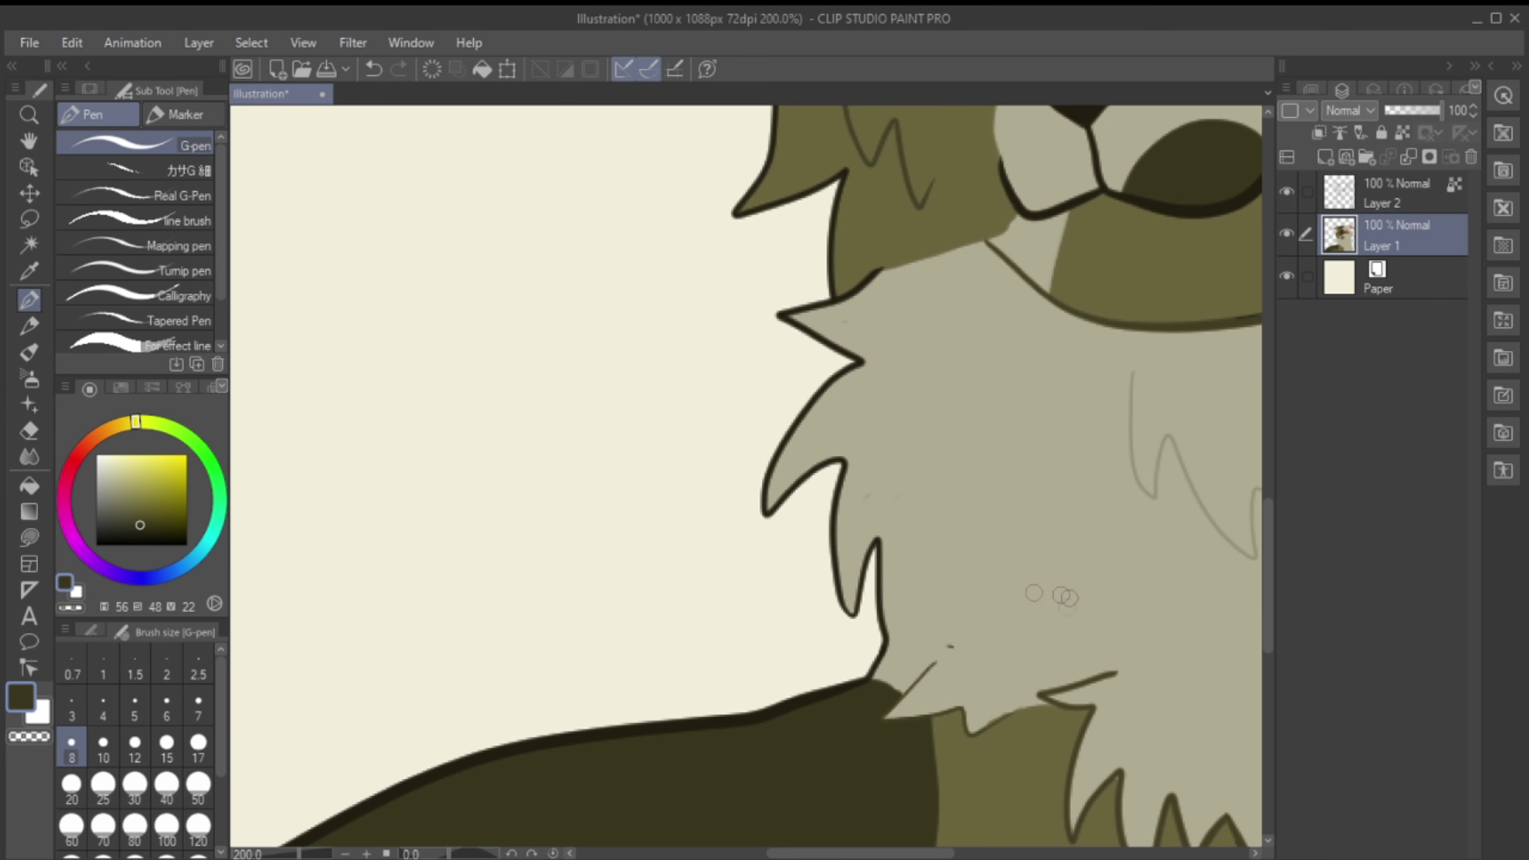
{"action": "left_click", "coordinate": [918, 638], "text": "alt"}
{"action": "left_click", "coordinate": [1403, 132]}
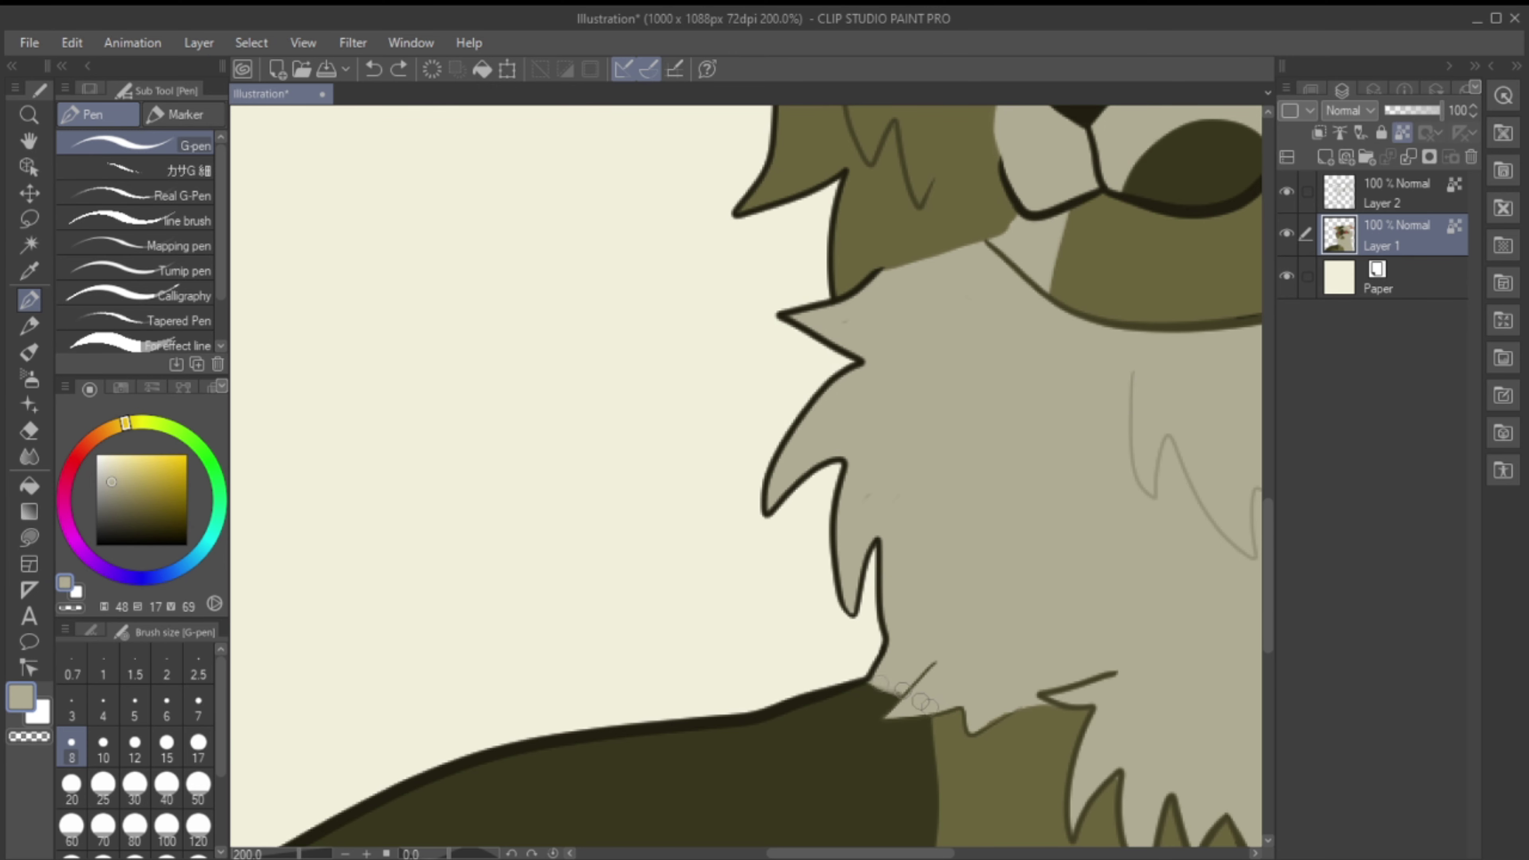
{"action": "scroll", "coordinate": [1125, 777], "scroll_direction": "down", "scroll_amount": 4}
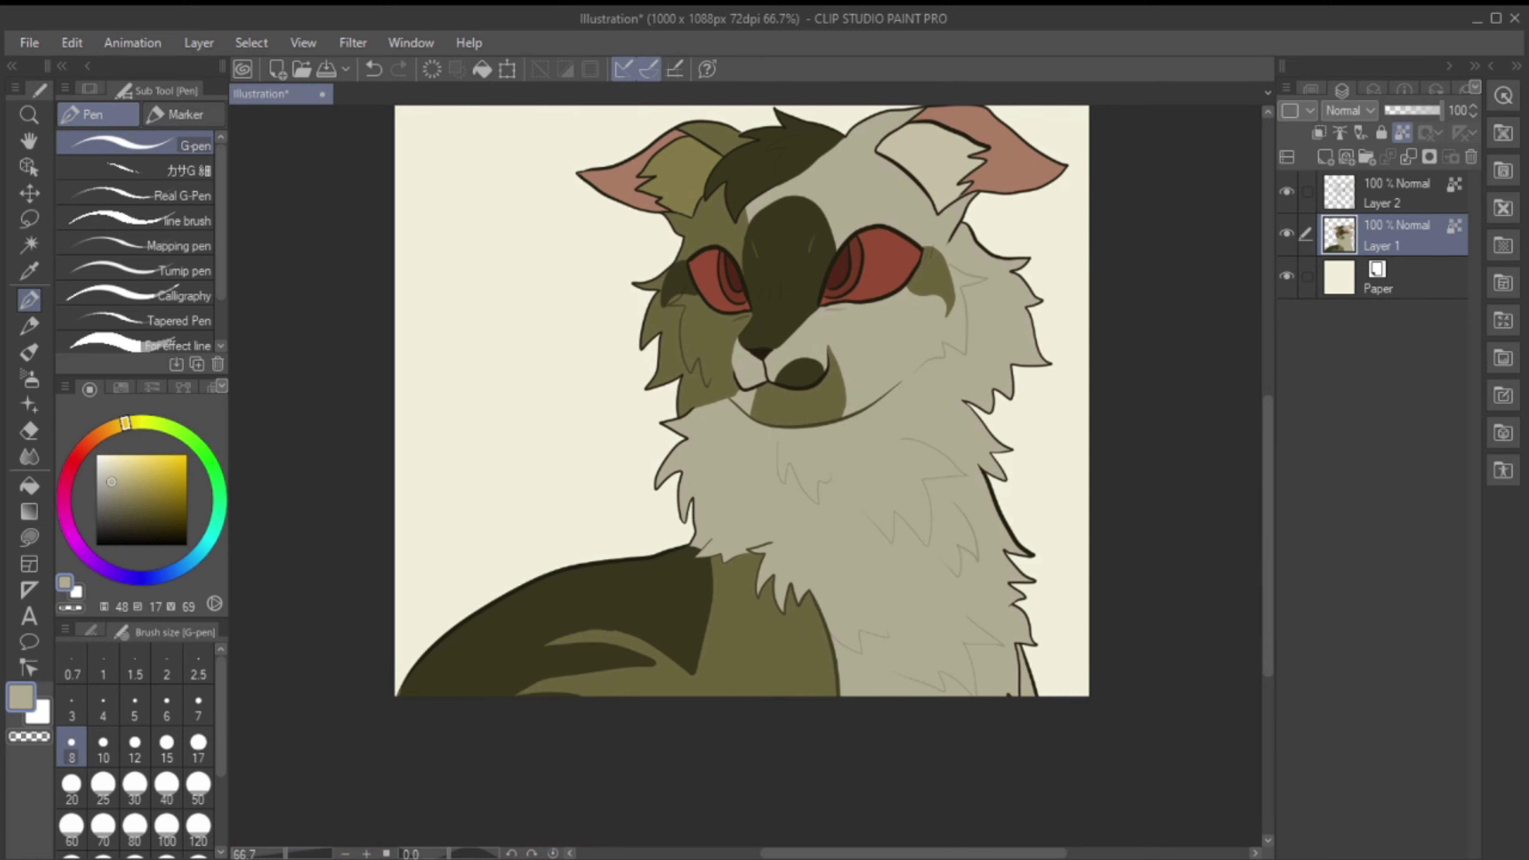
Step: Recolour the right ear's inner fur line with a darker cream at hue 49, saturation 20, value 61
{"action": "left_click", "coordinate": [1303, 89]}
{"action": "scroll", "coordinate": [1403, 433], "scroll_direction": "up", "scroll_amount": 3}
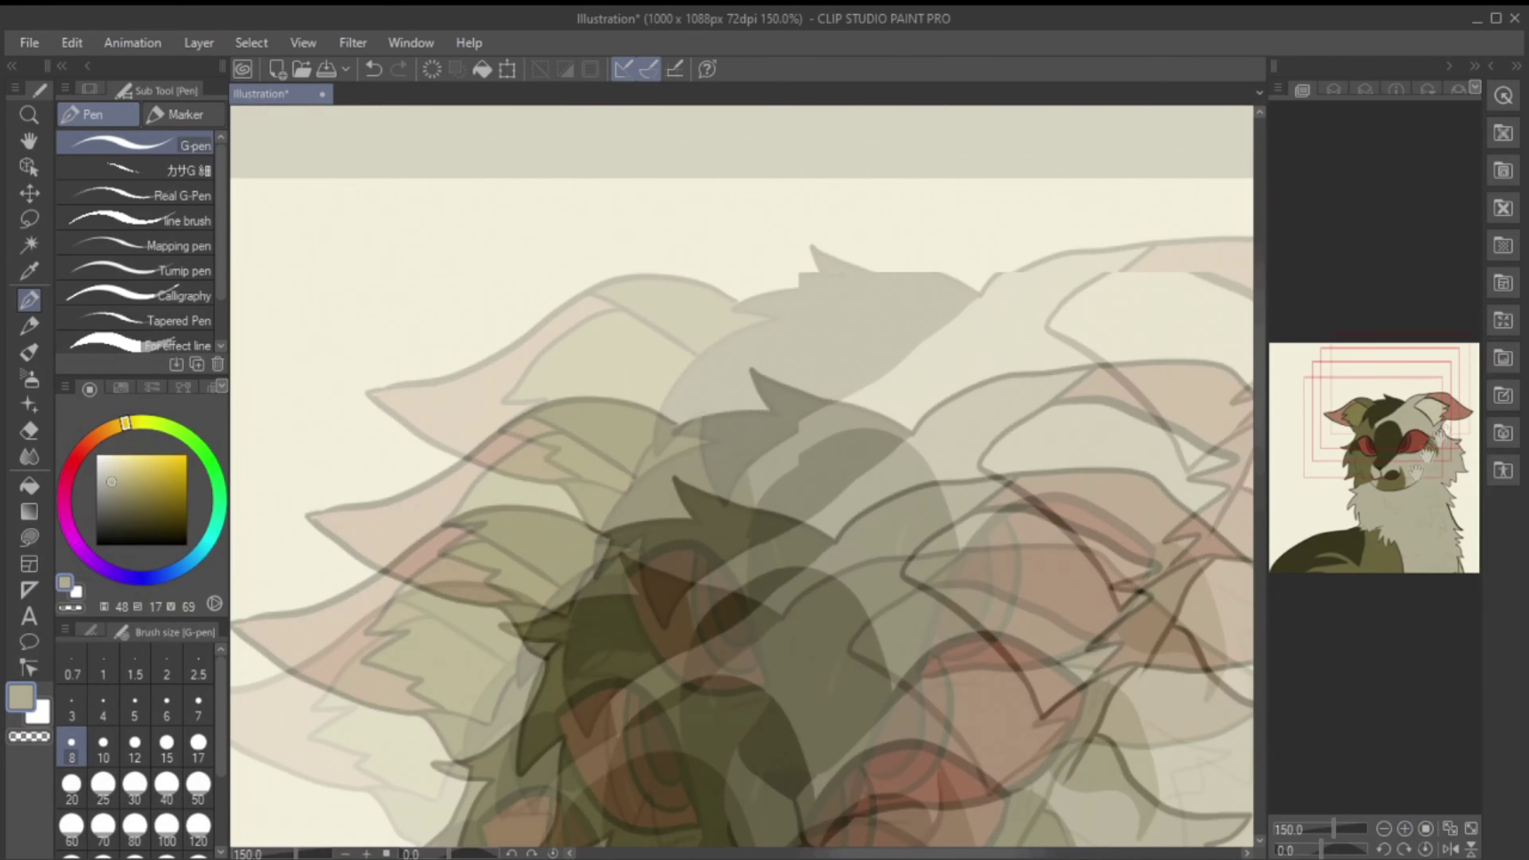
{"action": "left_click", "coordinate": [110, 474]}
{"action": "left_click", "coordinate": [114, 489]}
{"action": "mouse_move", "coordinate": [903, 306]}
{"action": "left_mouse_down"}
{"action": "mouse_move", "coordinate": [951, 295]}
{"action": "mouse_move", "coordinate": [1046, 353]}
{"action": "mouse_move", "coordinate": [982, 458]}
{"action": "left_mouse_up"}
{"action": "scroll", "coordinate": [982, 458], "scroll_direction": "left", "scroll_amount": 10}
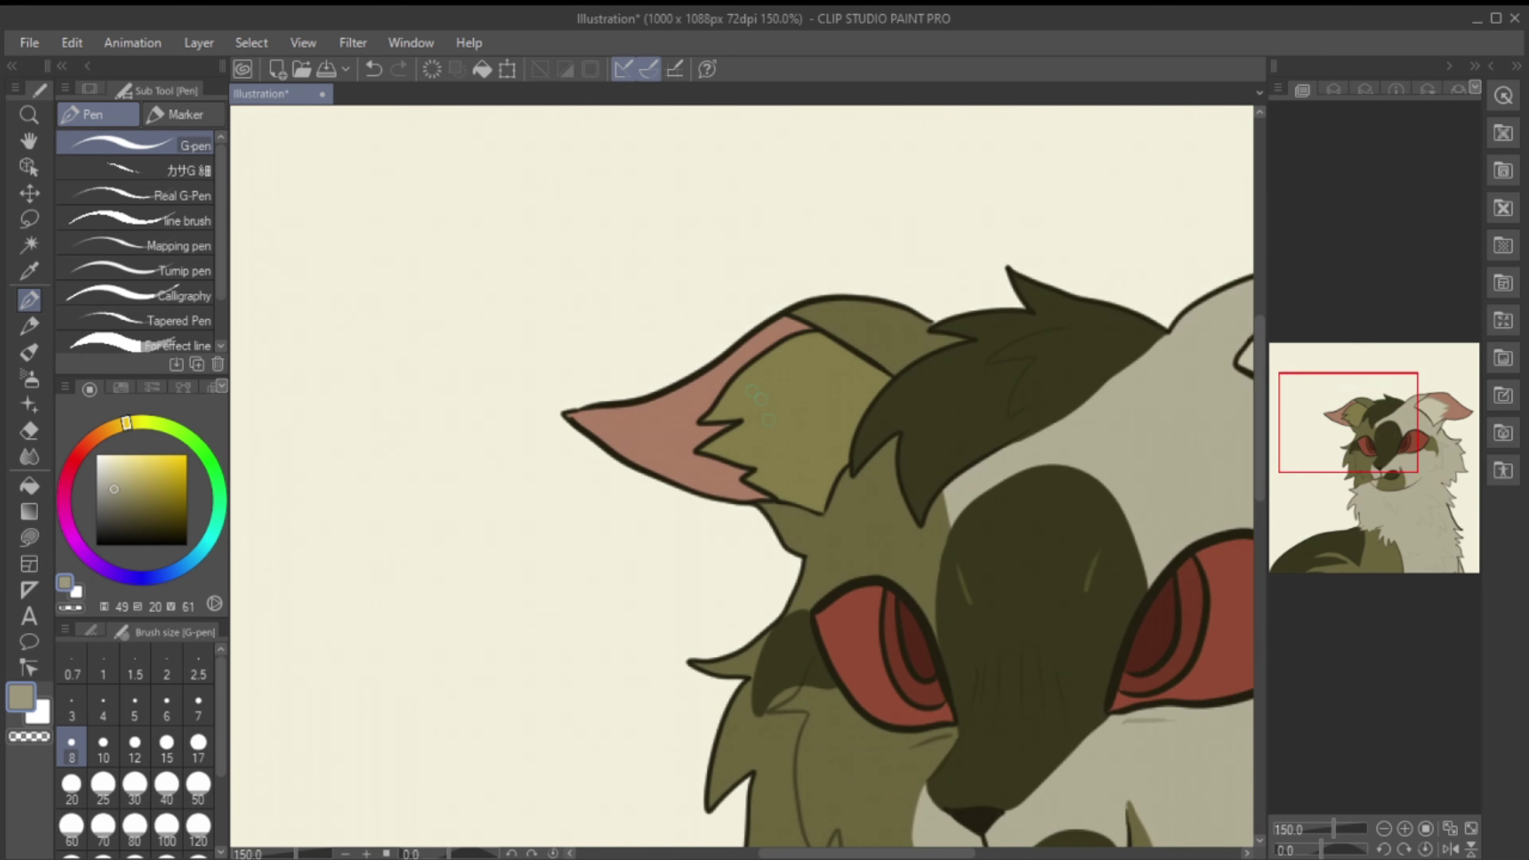
Step: Recolour the left ear's inner fur line with olive at hue 52, saturation 52, value 44
{"action": "left_click", "coordinate": [130, 422]}
{"action": "left_click", "coordinate": [143, 504]}
{"action": "mouse_move", "coordinate": [774, 470]}
{"action": "left_mouse_down"}
{"action": "mouse_move", "coordinate": [701, 420]}
{"action": "mouse_move", "coordinate": [783, 336]}
{"action": "mouse_move", "coordinate": [693, 281]}
{"action": "left_mouse_up"}
Step: Sample the pupils' dark red and recolour the iris and pupil lines of both eyes with it on Layer 2
{"action": "left_click", "coordinate": [1334, 89]}
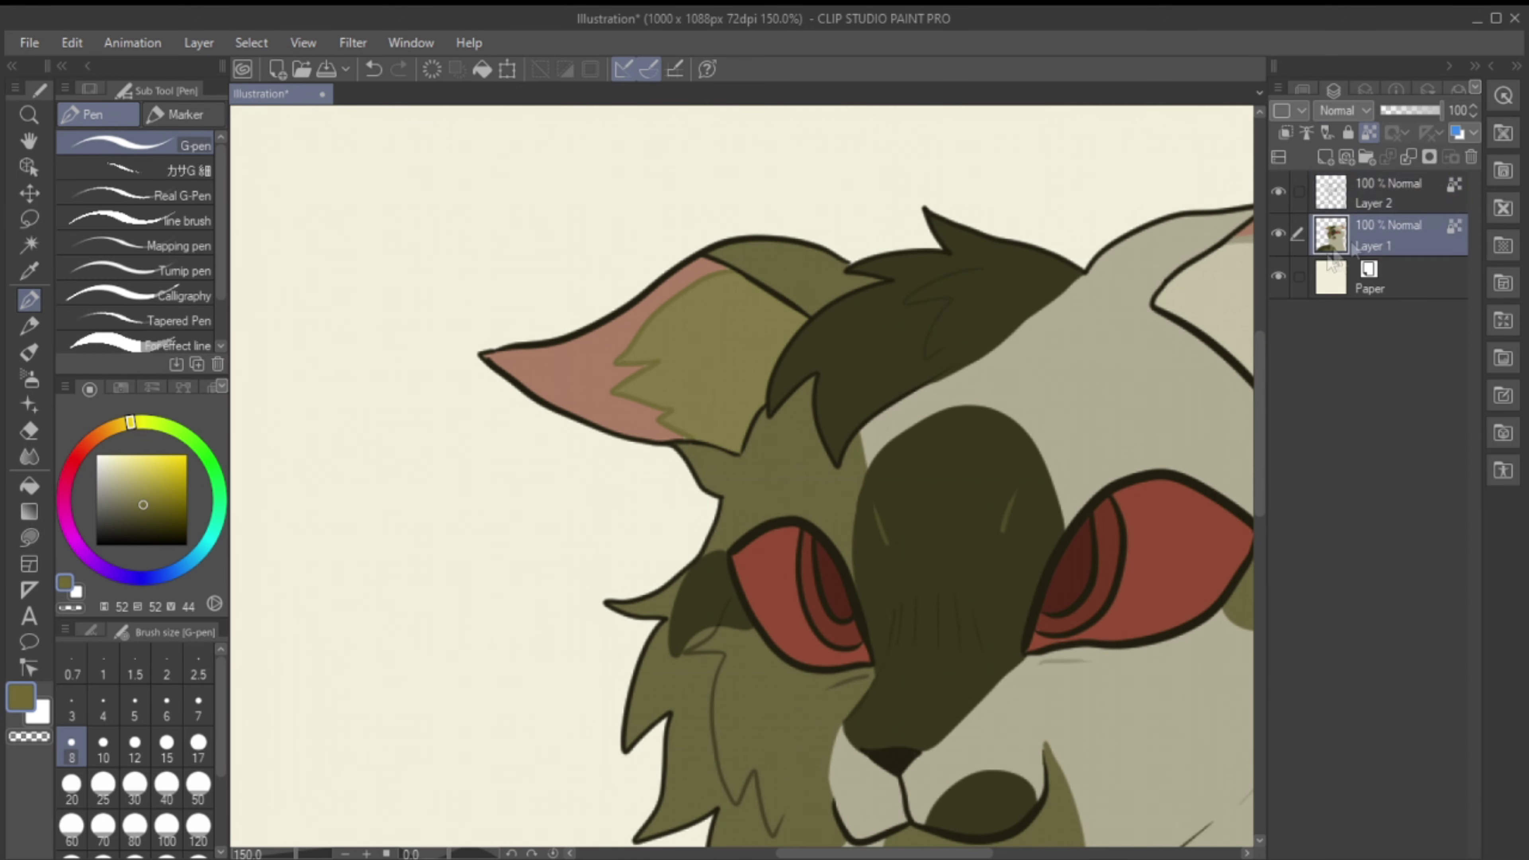
{"action": "left_click", "coordinate": [640, 384], "text": "alt"}
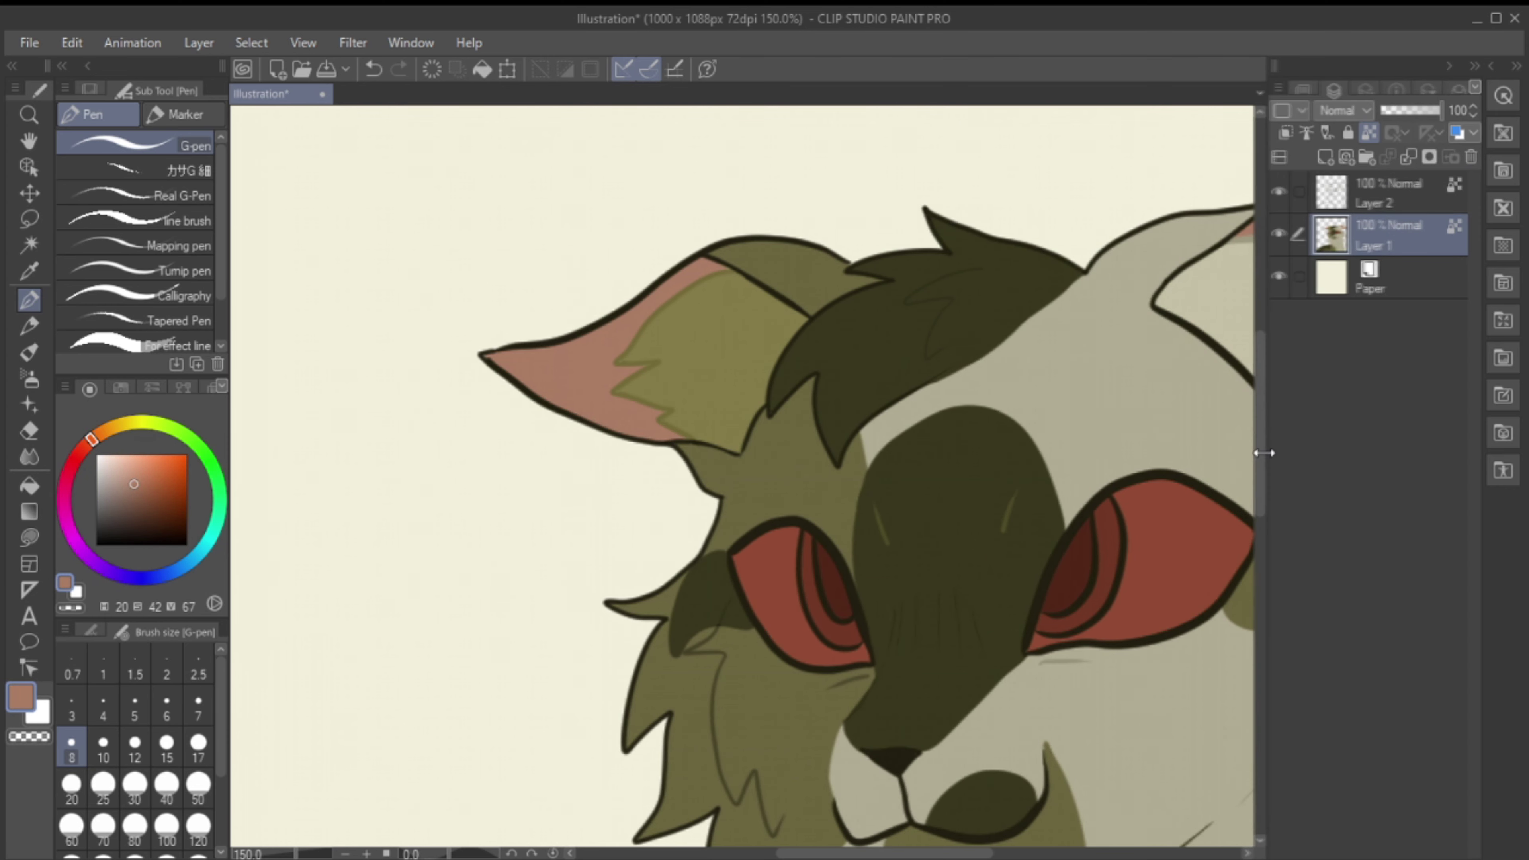
{"action": "scroll", "coordinate": [1119, 434], "scroll_direction": "down", "scroll_amount": 5}
{"action": "left_click", "coordinate": [1111, 410], "text": "alt"}
{"action": "left_click", "coordinate": [1078, 430], "text": "alt"}
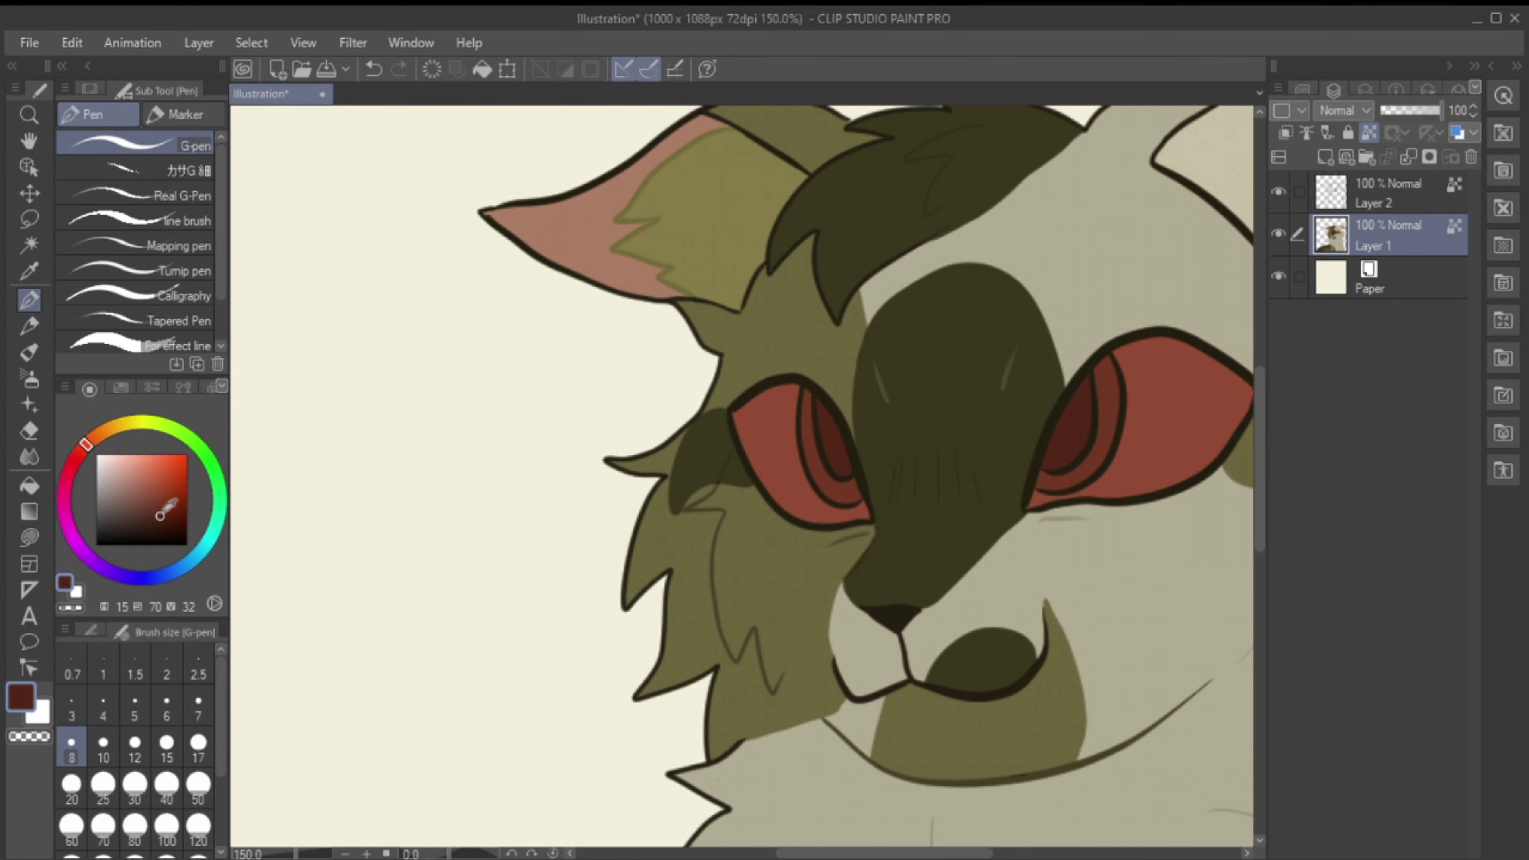
{"action": "key", "text": "alt+bracketright"}
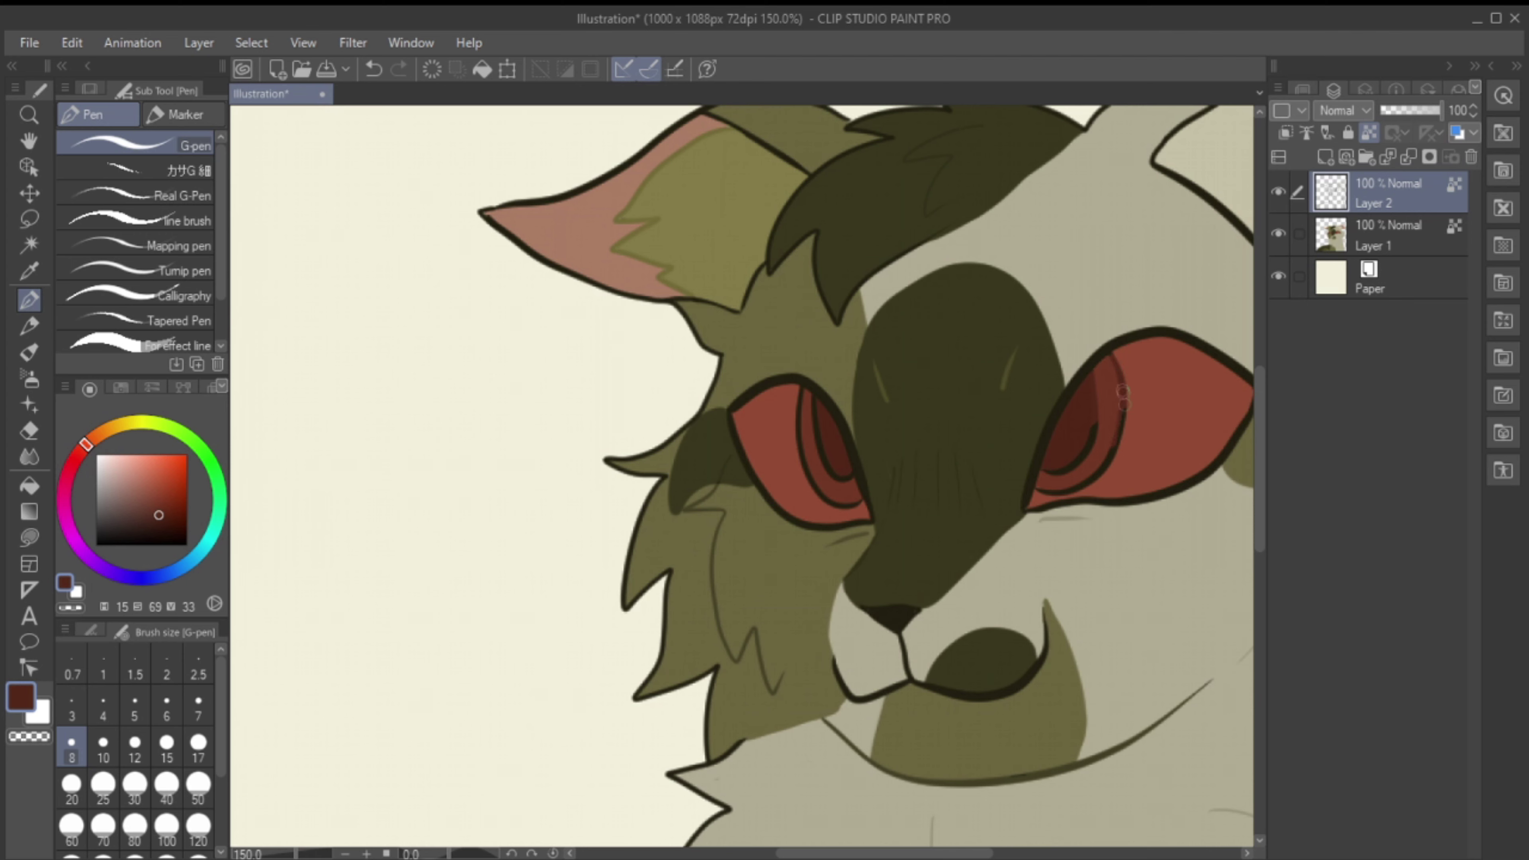
{"action": "mouse_move", "coordinate": [1123, 391]}
{"action": "left_mouse_down"}
{"action": "mouse_move", "coordinate": [1040, 491]}
{"action": "mouse_move", "coordinate": [1096, 429]}
{"action": "left_mouse_up"}
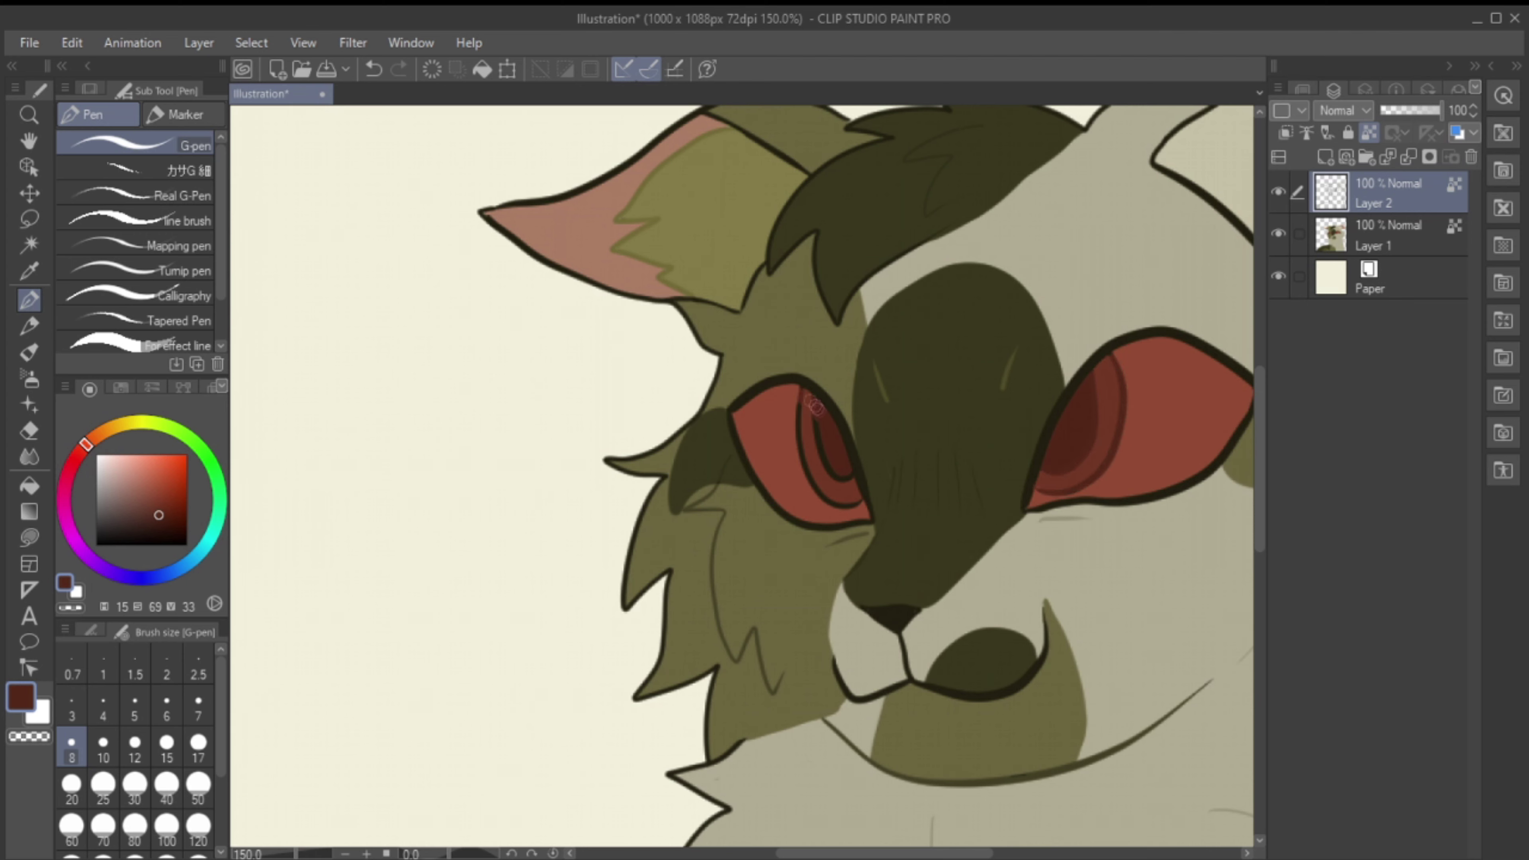
{"action": "left_click_drag", "start_coordinate": [817, 407], "coordinate": [829, 466]}
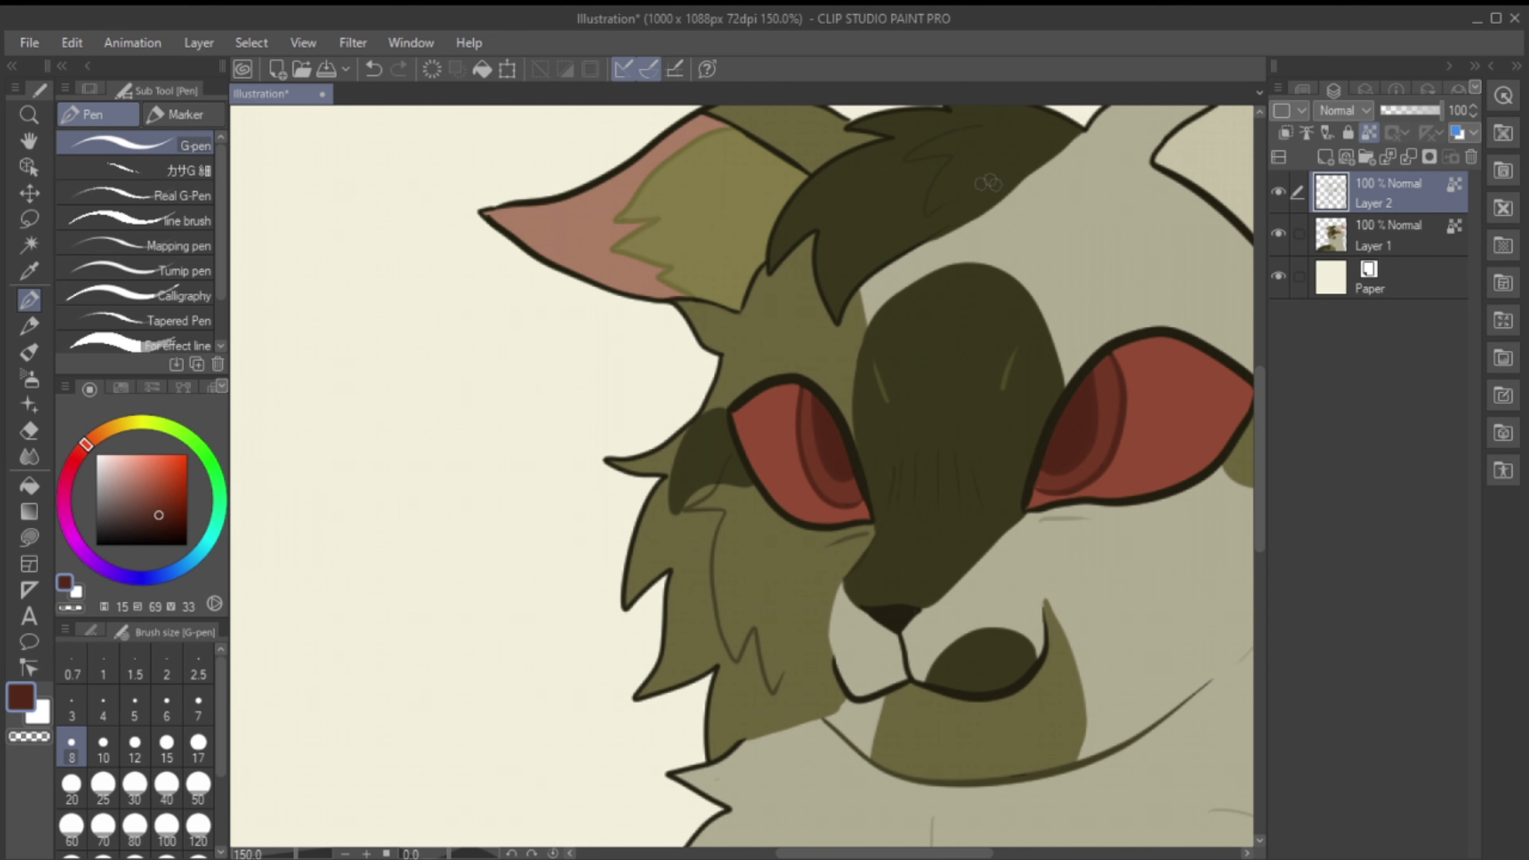
Step: Hide Layer 1, add a new raster layer above it, and choose a muted purple at hue 262, saturation 33, value 40
{"action": "left_click", "coordinate": [963, 217], "text": "alt"}
{"action": "left_click", "coordinate": [1037, 239], "text": "ctrl+shift"}
{"action": "left_click", "coordinate": [1041, 239], "text": "alt"}
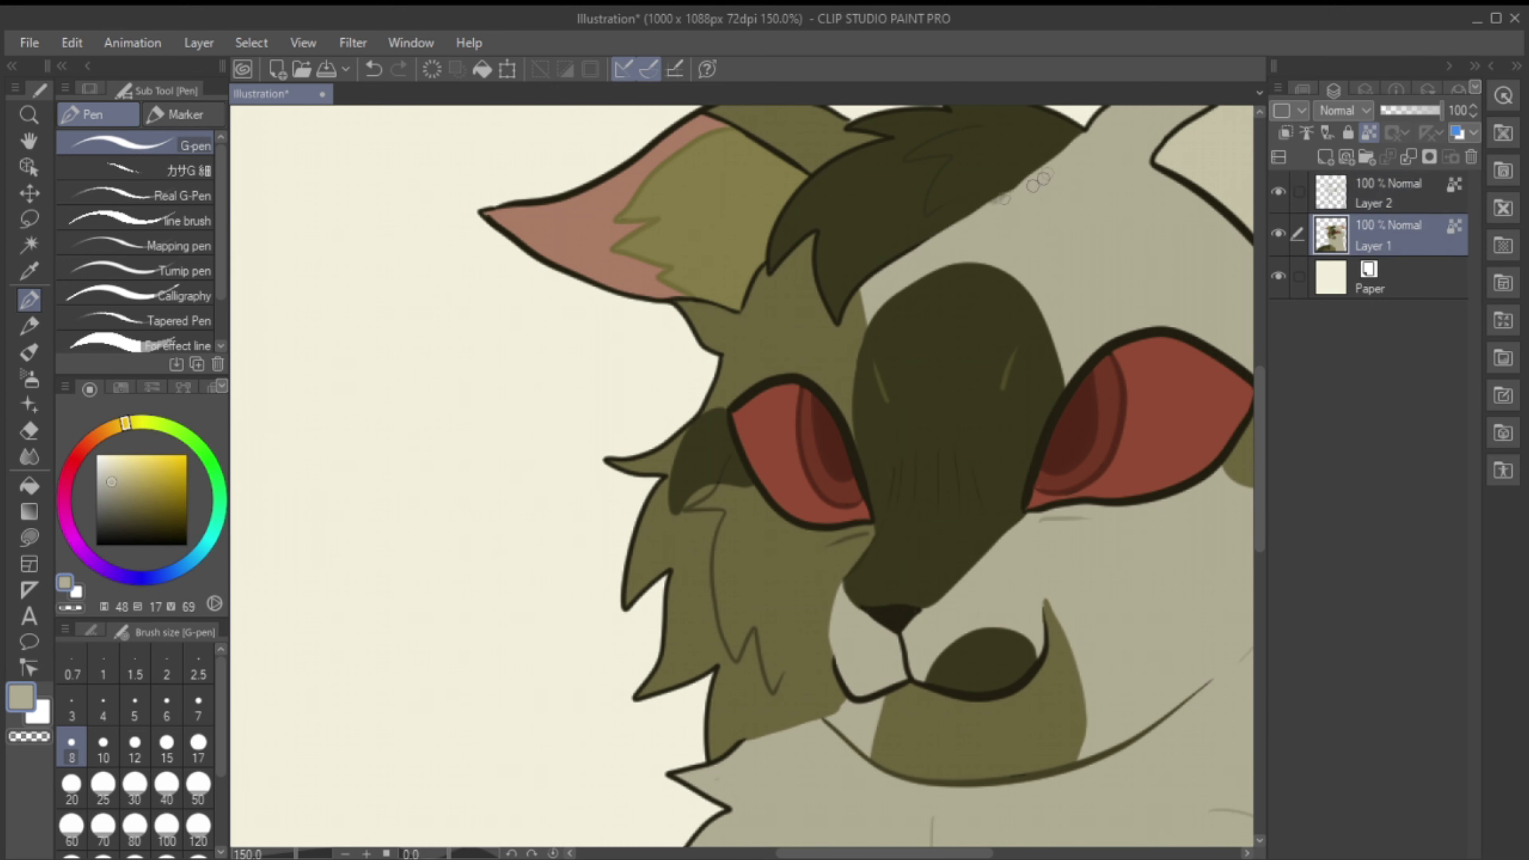
{"action": "left_click", "coordinate": [1020, 162], "text": "alt"}
{"action": "left_click", "coordinate": [1302, 90]}
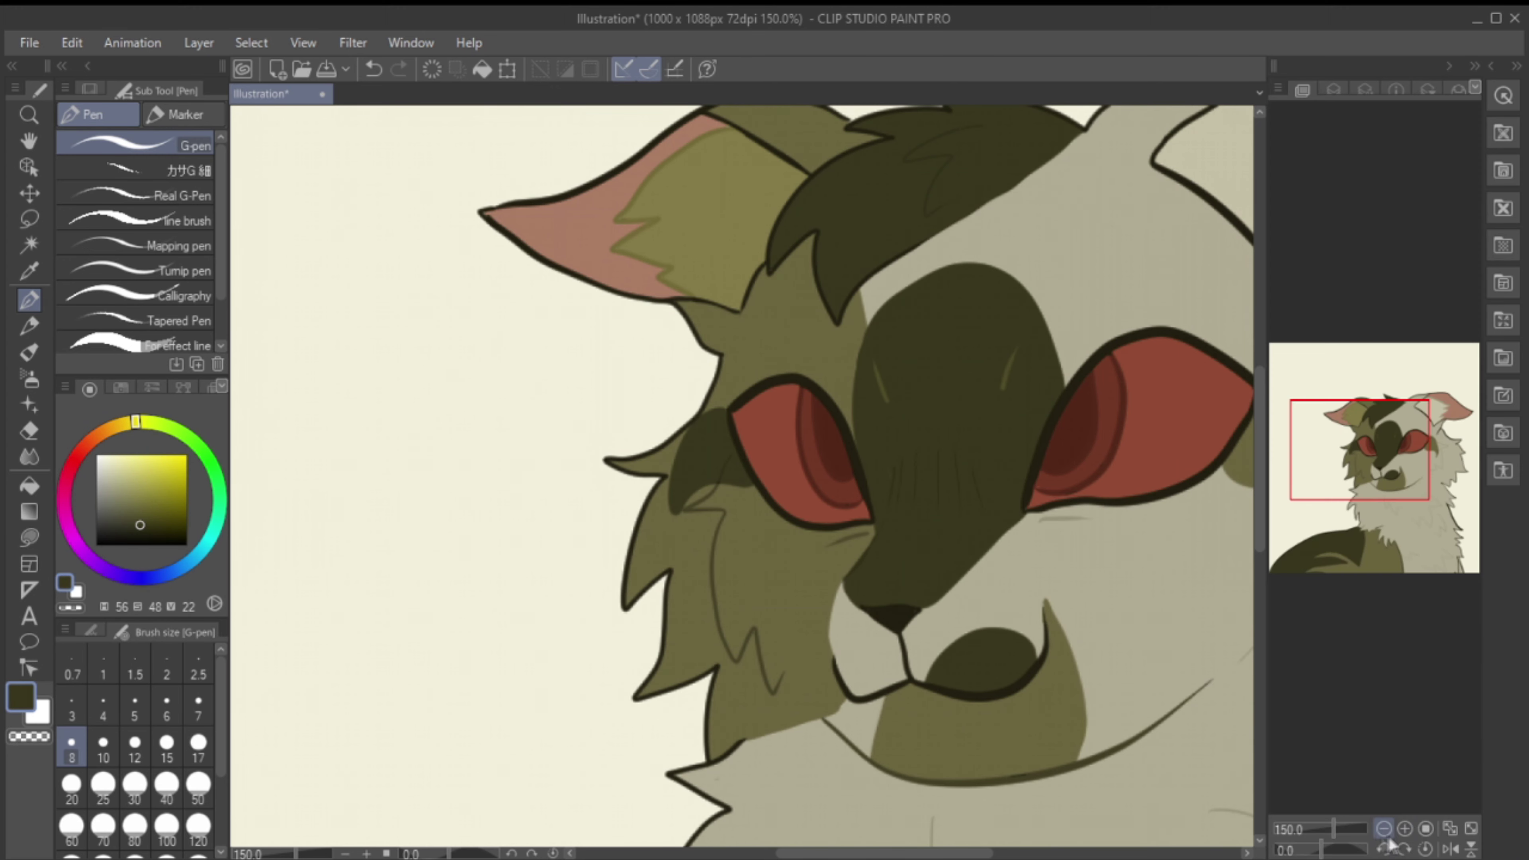
{"action": "key", "text": "ctrl+0"}
{"action": "left_click", "coordinate": [1334, 89]}
{"action": "left_click", "coordinate": [1279, 235]}
{"action": "left_click", "coordinate": [1325, 157]}
{"action": "left_click", "coordinate": [111, 571]}
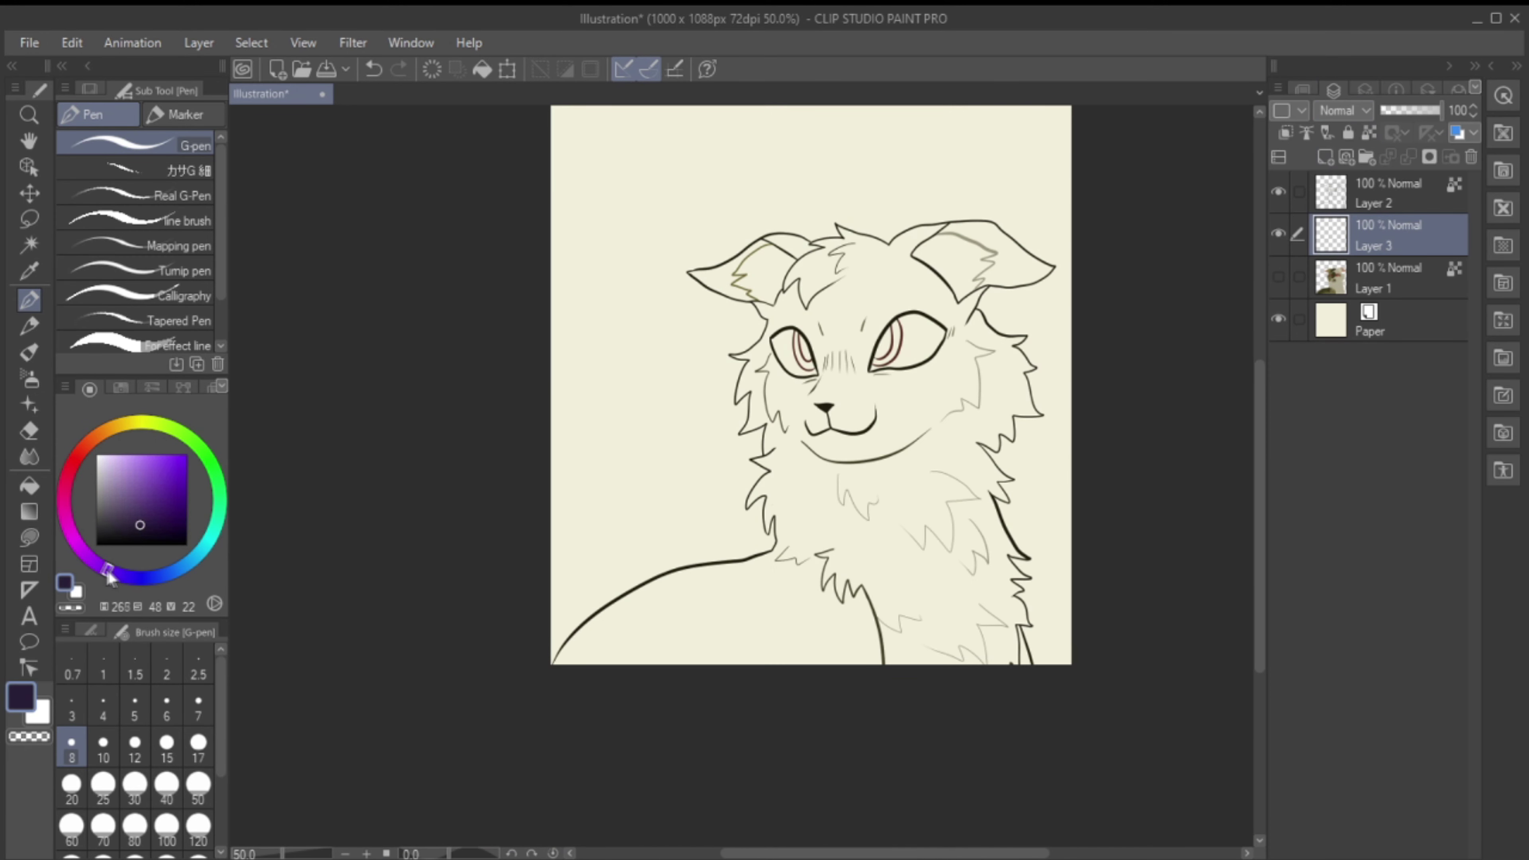
{"action": "left_click_drag", "start_coordinate": [146, 498], "coordinate": [126, 509]}
Step: Shift the purple to hue 257 and draw the shadow edges across the lower chest with the size 8 G-pen
{"action": "left_click_drag", "start_coordinate": [721, 464], "coordinate": [822, 517]}
{"action": "key", "text": "ctrl+z"}
{"action": "left_click", "coordinate": [1302, 89]}
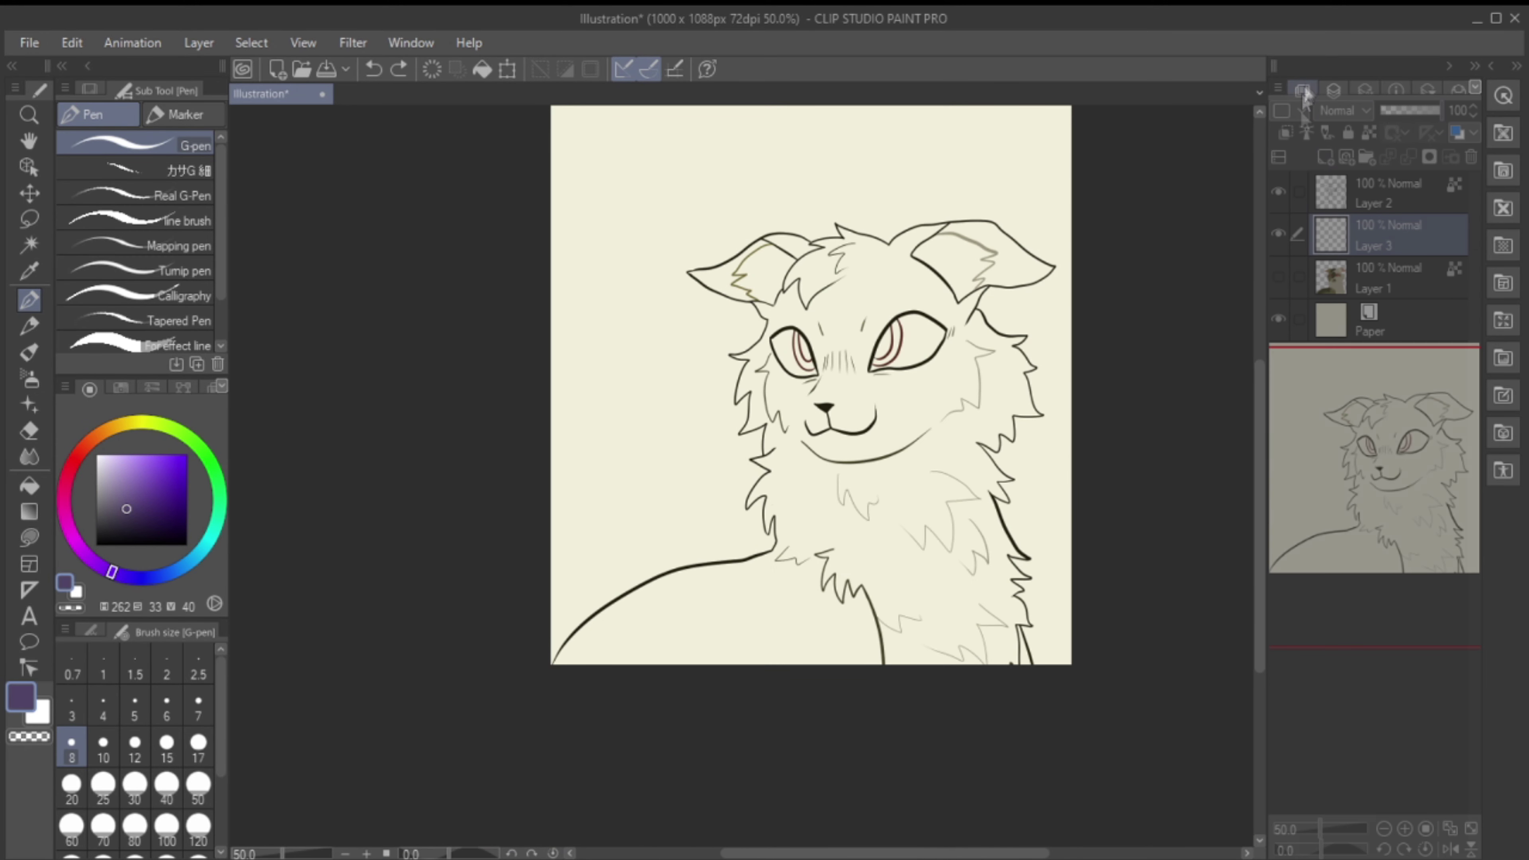
{"action": "key", "text": "ctrl+alt+0"}
{"action": "left_click_drag", "start_coordinate": [1379, 542], "coordinate": [1379, 581]}
{"action": "left_click_drag", "start_coordinate": [1390, 641], "coordinate": [1421, 672]}
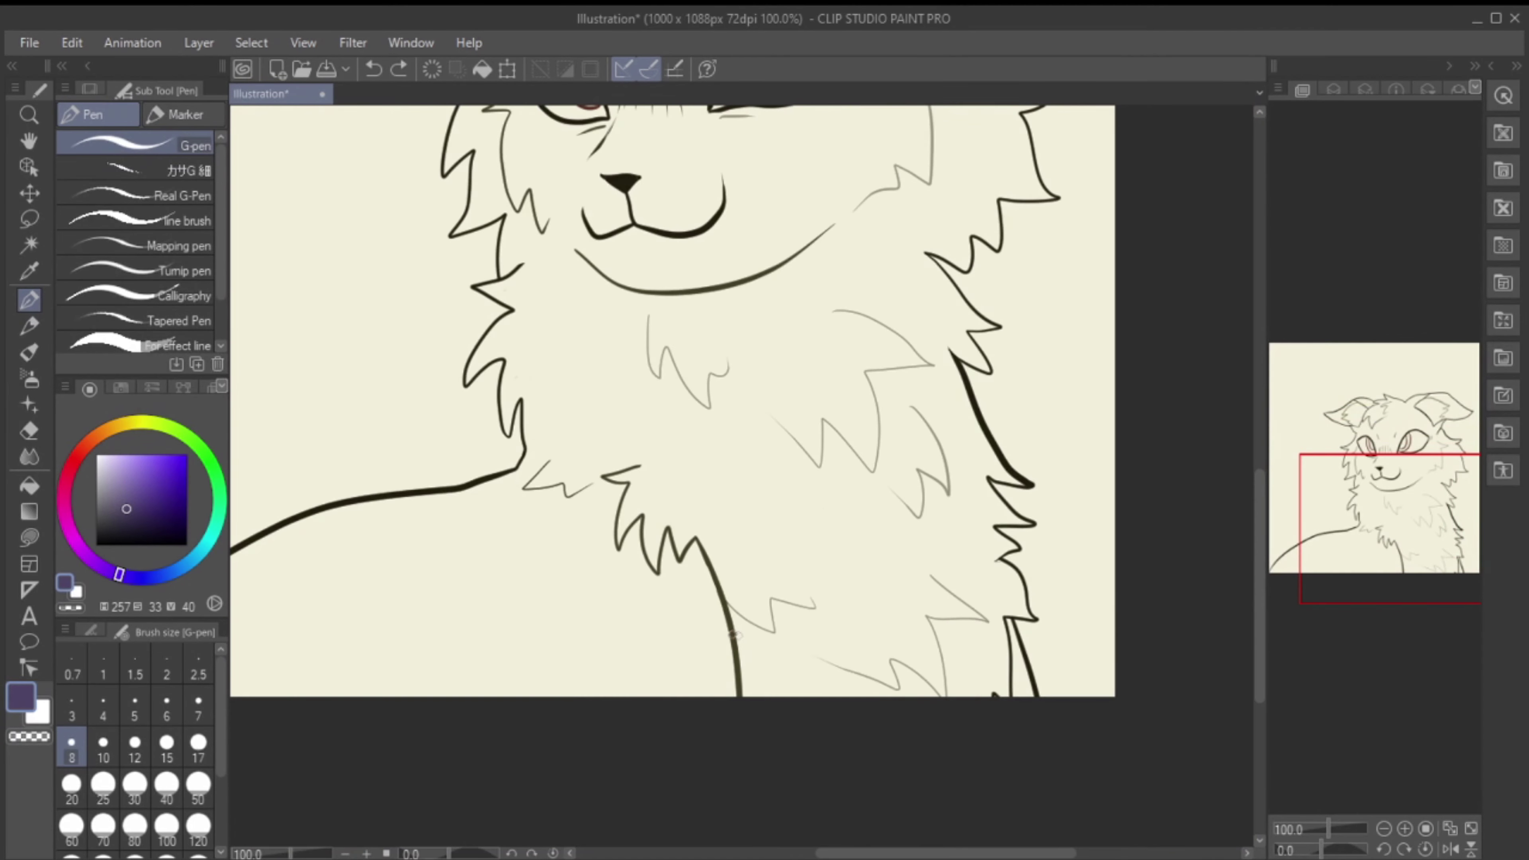
{"action": "left_click_drag", "start_coordinate": [740, 630], "coordinate": [830, 663]}
{"action": "mouse_move", "coordinate": [932, 577]}
{"action": "left_mouse_down"}
{"action": "mouse_move", "coordinate": [1008, 558]}
{"action": "mouse_move", "coordinate": [1105, 831]}
{"action": "left_mouse_up"}
{"action": "key", "text": "ctrl+z"}
Step: Outline purple shadow shapes along the left cheek fluff, beneath the chin and along the right cheek
{"action": "mouse_move", "coordinate": [607, 343]}
{"action": "left_mouse_down"}
{"action": "mouse_move", "coordinate": [557, 402]}
{"action": "mouse_move", "coordinate": [572, 422]}
{"action": "left_mouse_up"}
{"action": "key", "text": "ctrl+z"}
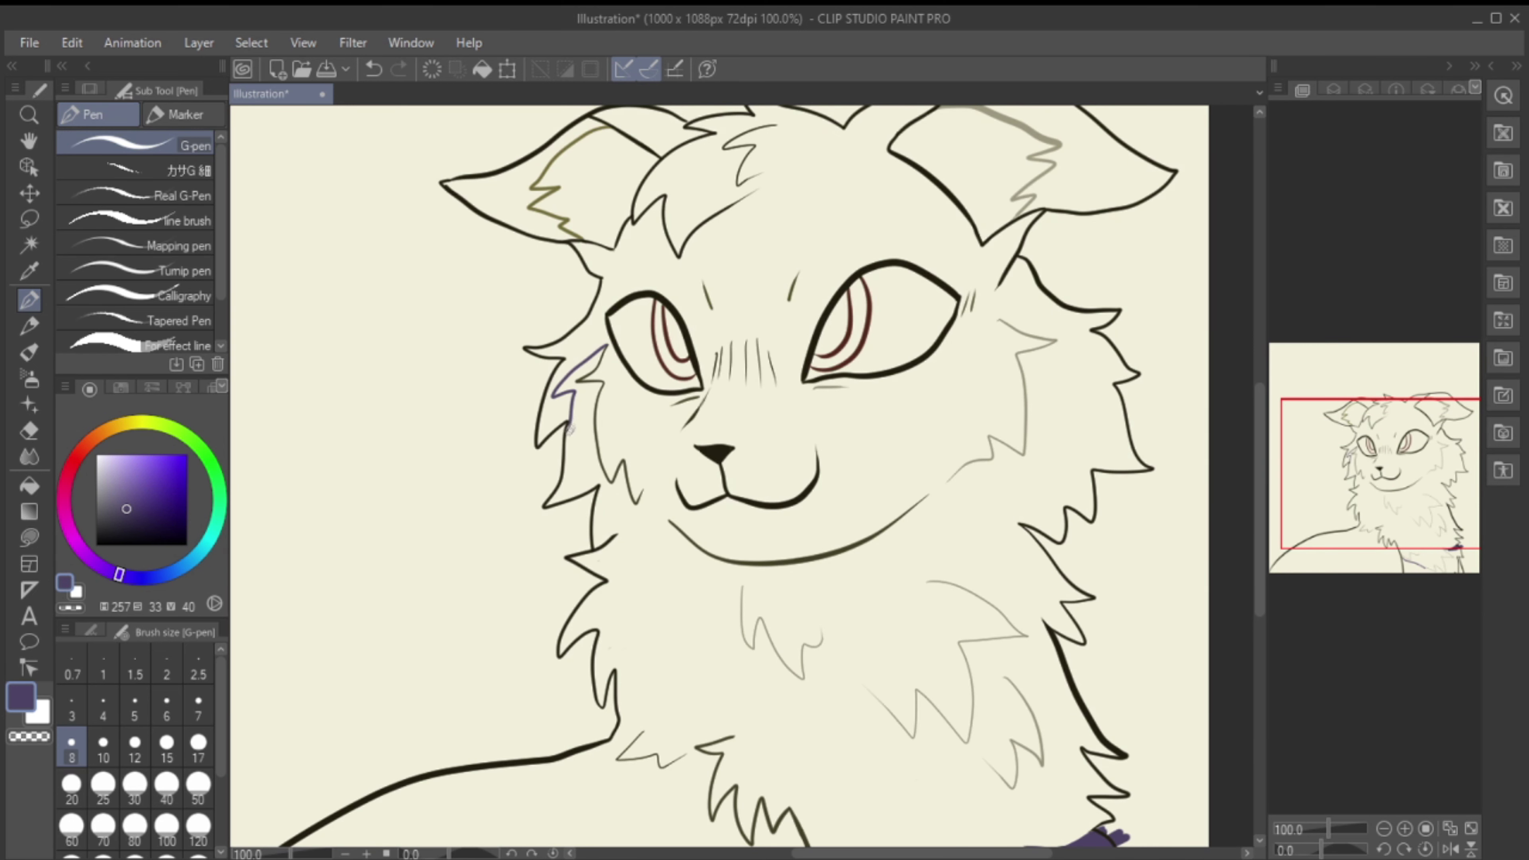
{"action": "left_click_drag", "start_coordinate": [776, 603], "coordinate": [1025, 526]}
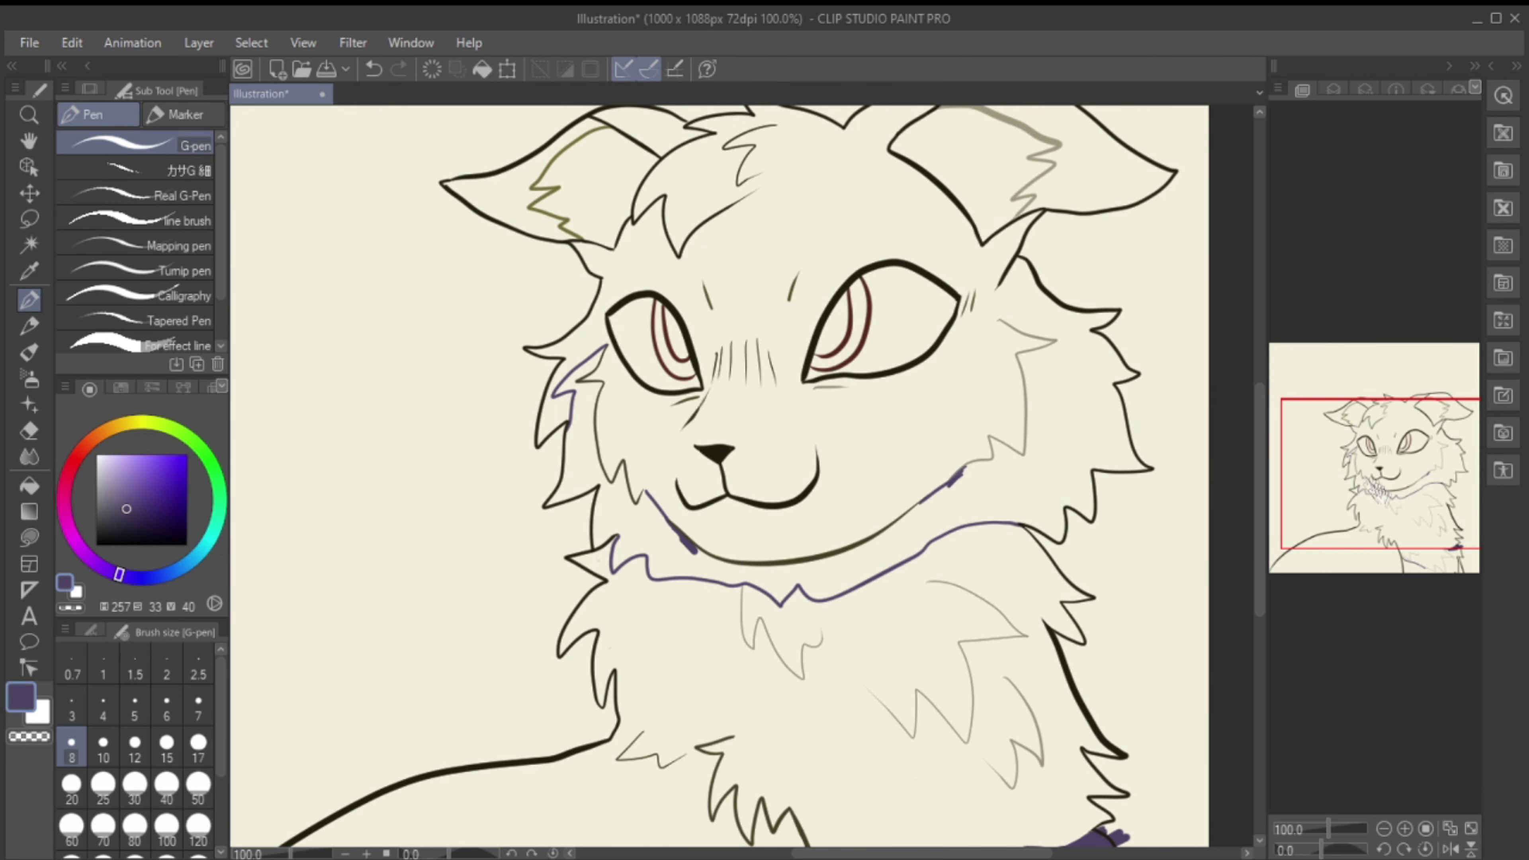
{"action": "left_click_drag", "start_coordinate": [1027, 420], "coordinate": [1135, 518]}
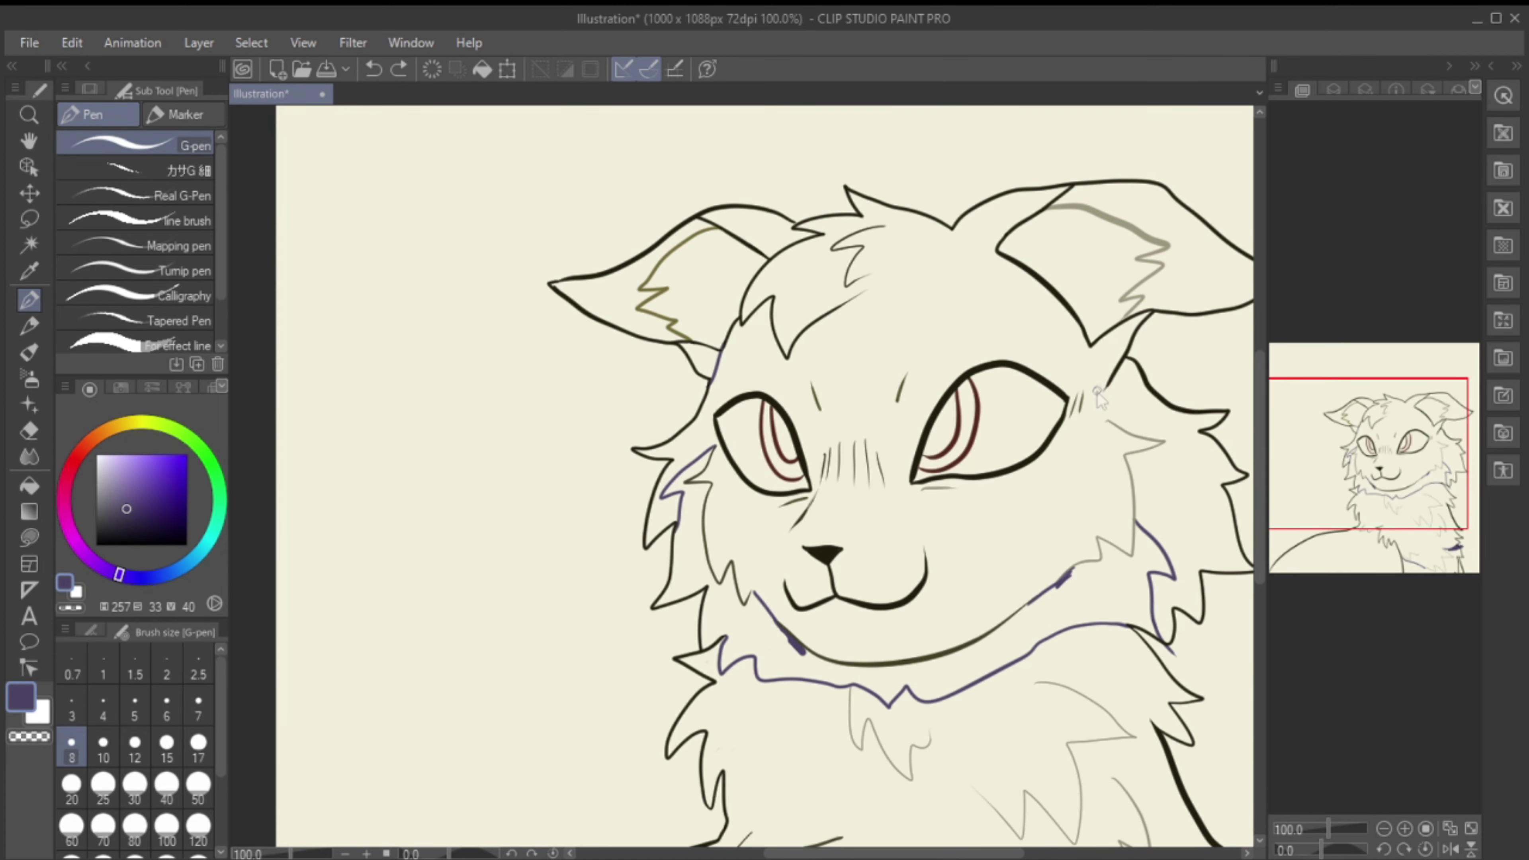
{"action": "left_click_drag", "start_coordinate": [1057, 405], "coordinate": [963, 420]}
Step: Outline a shadow beneath the neck-base fur and its tufts, and try filling the tuft shadow with purple
{"action": "mouse_move", "coordinate": [994, 693]}
{"action": "left_mouse_down"}
{"action": "mouse_move", "coordinate": [933, 717]}
{"action": "mouse_move", "coordinate": [1041, 358]}
{"action": "left_mouse_up"}
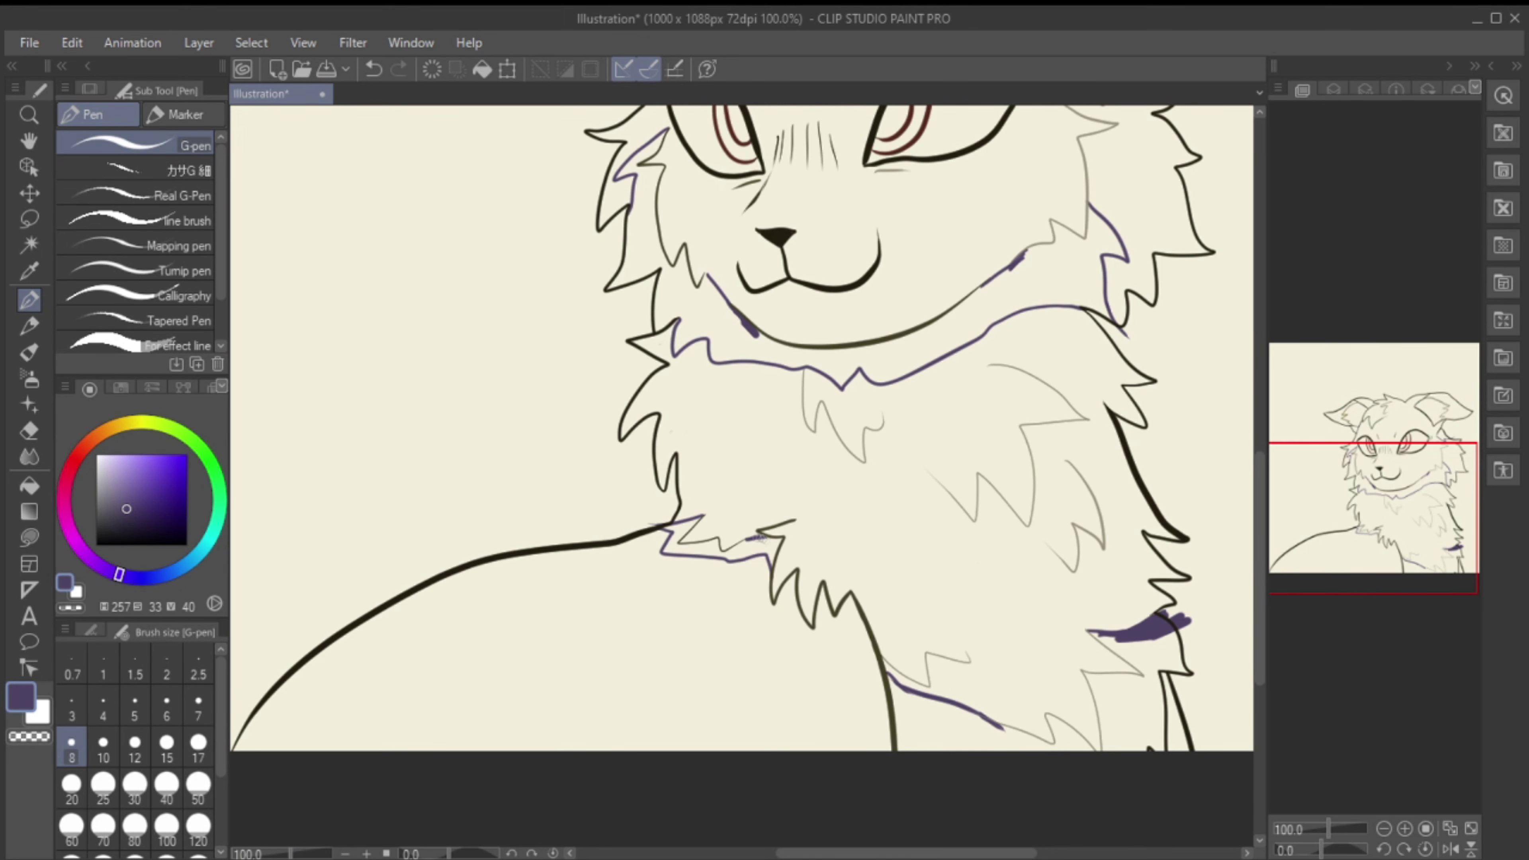
{"action": "key", "text": "ctrl+z"}
{"action": "left_click_drag", "start_coordinate": [783, 585], "coordinate": [795, 630]}
{"action": "key", "text": "g"}
{"action": "left_click", "coordinate": [801, 615]}
{"action": "key", "text": "ctrl+z"}
{"action": "left_click", "coordinate": [807, 620]}
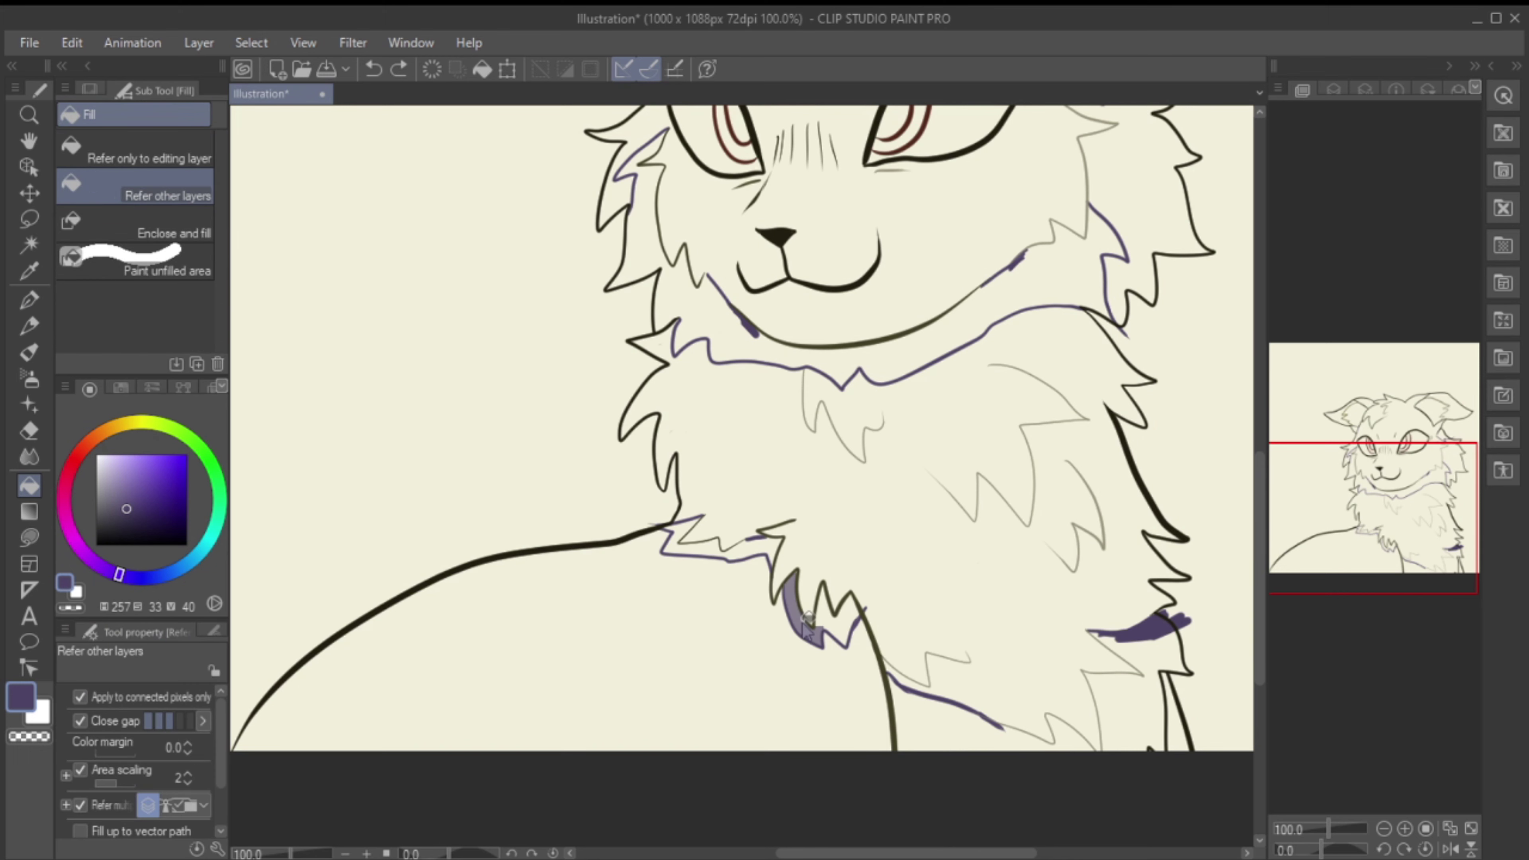
Step: Set the Fill tool's gap closing to its lowest level and its color margin to 25.6, testing on the tuft shadow
{"action": "left_click", "coordinate": [187, 720]}
{"action": "key", "text": "ctrl+z"}
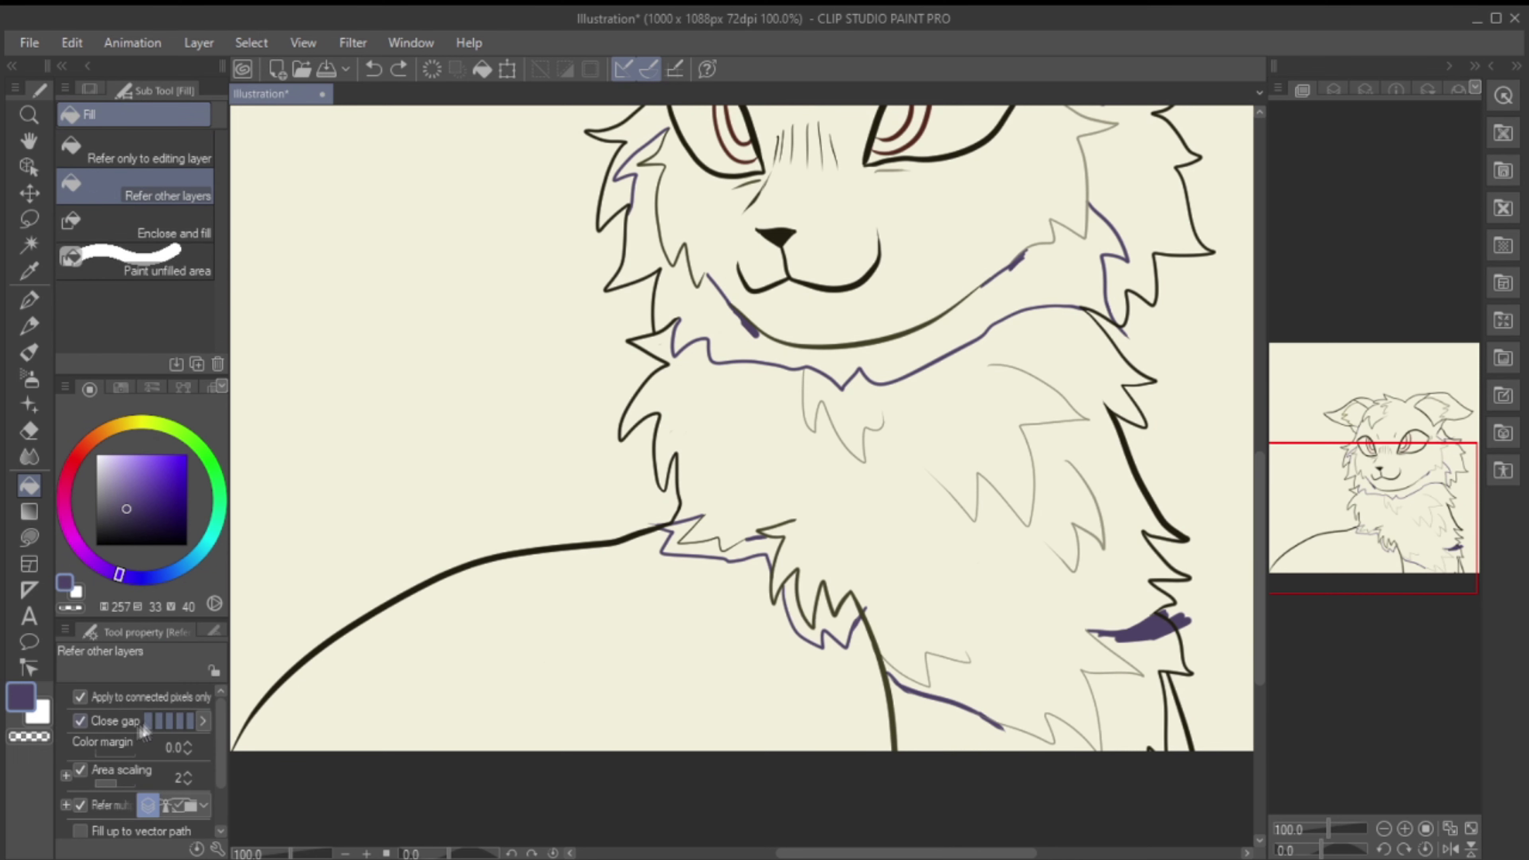
{"action": "left_click", "coordinate": [148, 721]}
{"action": "left_click", "coordinate": [819, 608]}
{"action": "key", "text": "ctrl+z"}
{"action": "left_click", "coordinate": [188, 773]}
{"action": "scroll", "coordinate": [199, 753], "scroll_direction": "down", "scroll_amount": 1}
{"action": "left_click", "coordinate": [825, 623]}
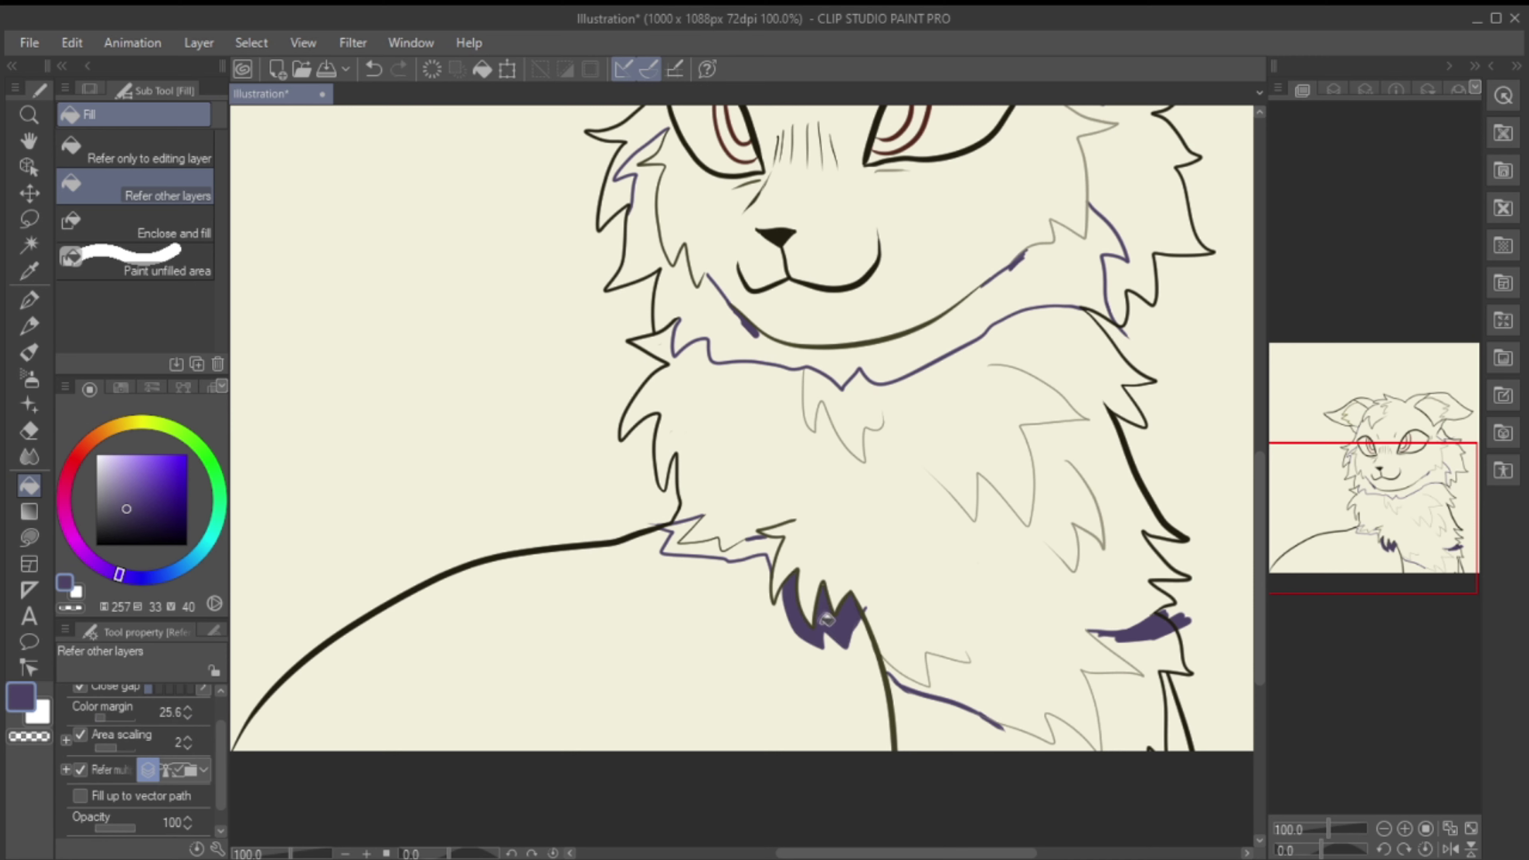
{"action": "key", "text": "ctrl+z"}
{"action": "scroll", "coordinate": [138, 759], "scroll_direction": "down", "scroll_amount": 1}
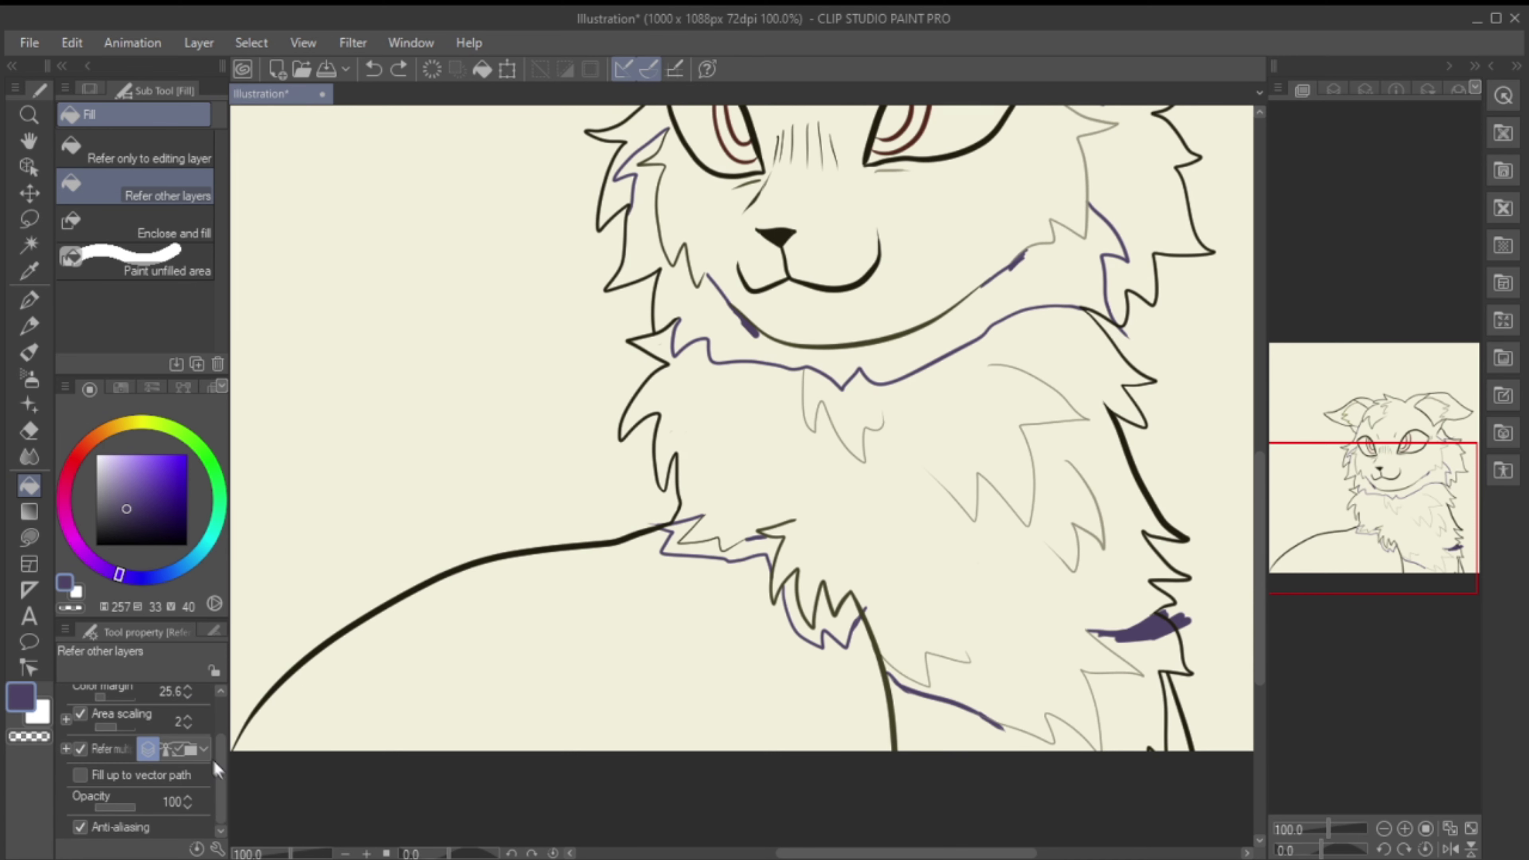
{"action": "scroll", "coordinate": [213, 760], "scroll_direction": "up", "scroll_amount": 2}
Step: Try filling the neck-base and lower-chest shadow areas with the muted purple
{"action": "left_click", "coordinate": [762, 545]}
{"action": "left_click", "coordinate": [1147, 642]}
{"action": "left_click", "coordinate": [1042, 738]}
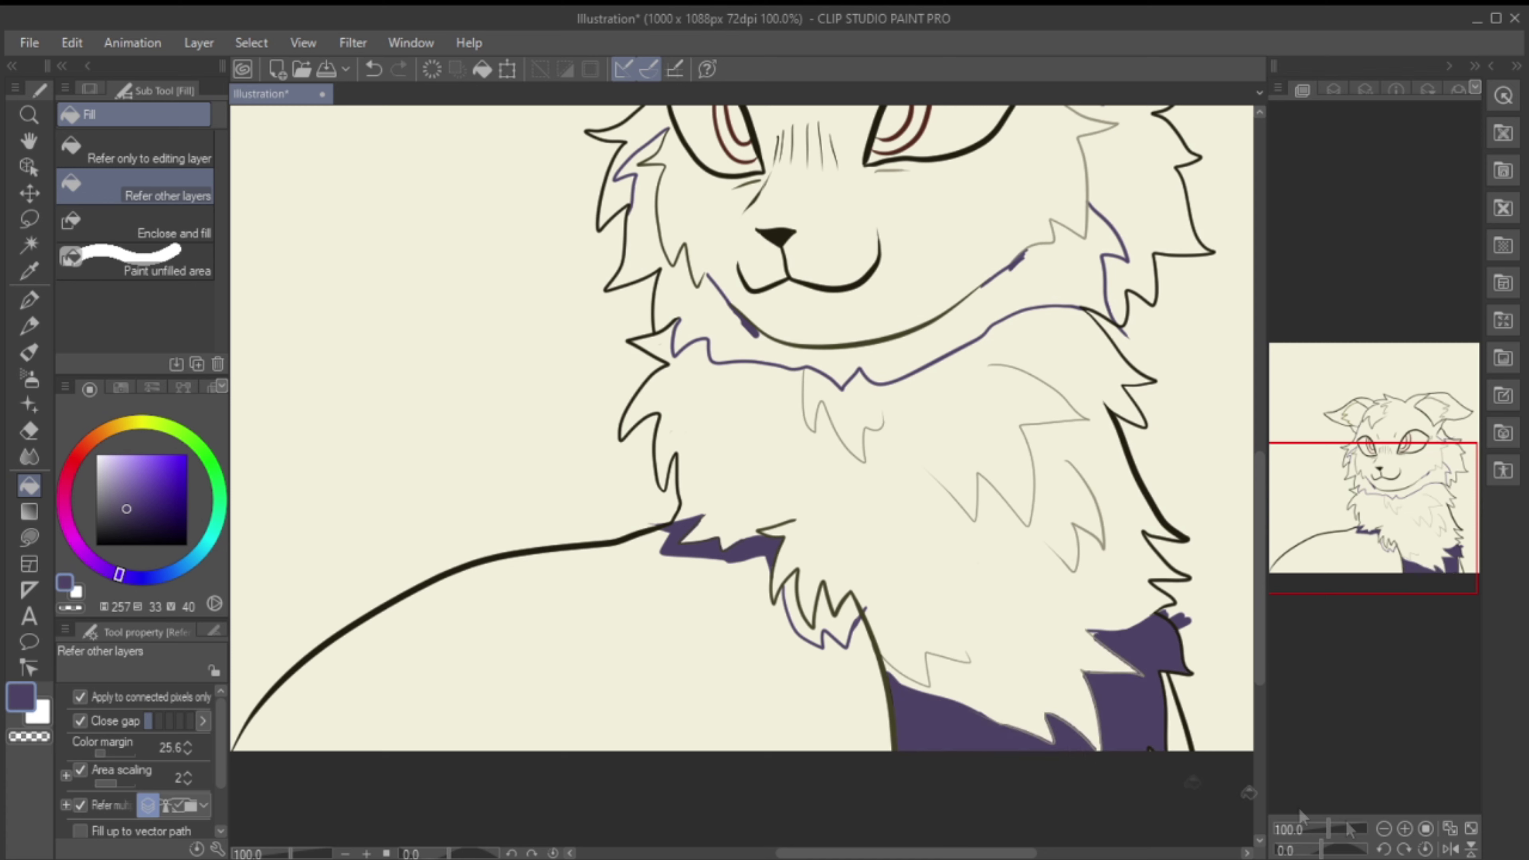
{"action": "key", "text": "ctrl+z"}
{"action": "key", "text": "ctrl+z"}
{"action": "key", "text": "ctrl+z"}
{"action": "key", "text": "ctrl+z"}
{"action": "key", "text": "ctrl+z"}
{"action": "key", "text": "ctrl+z"}
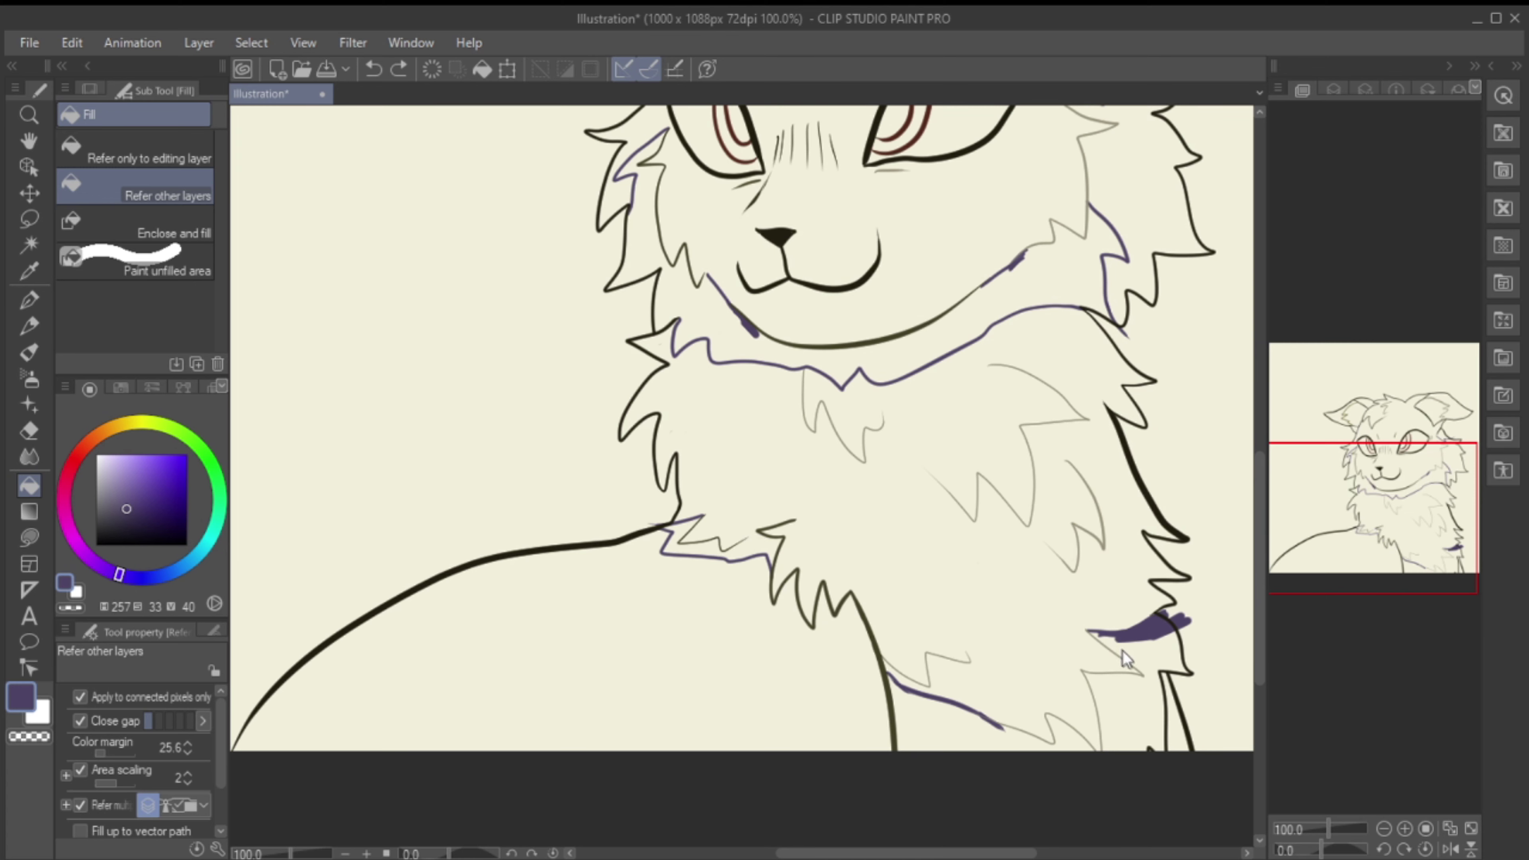
Step: Undo the neck-base shadow outline, the chin's left corner stroke and the right cheek shadow line
{"action": "key", "text": "ctrl+z"}
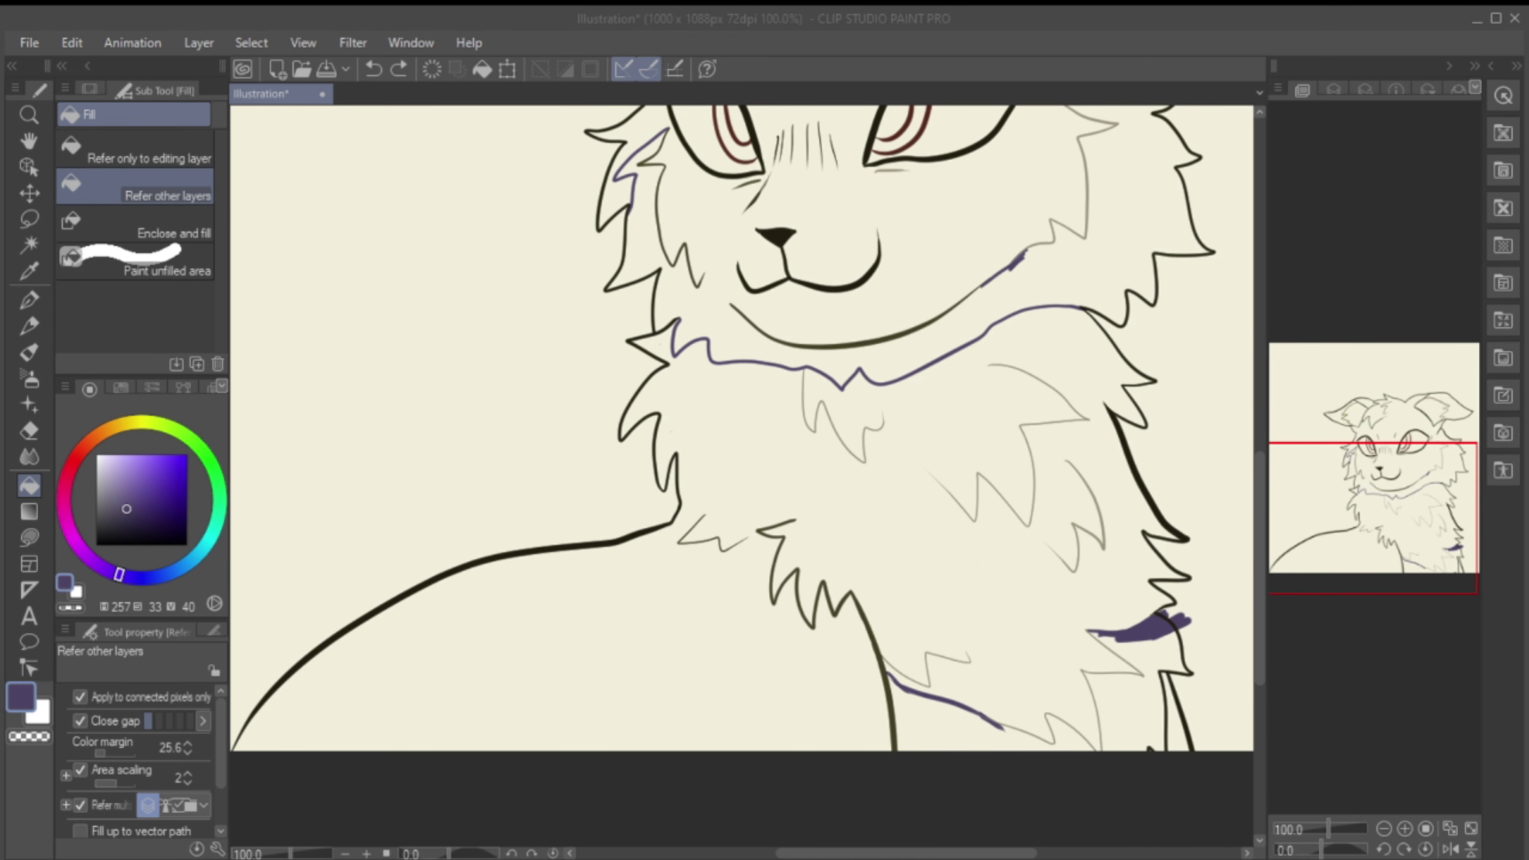
{"action": "key", "text": "ctrl+y"}
{"action": "key", "text": "ctrl+z"}
{"action": "key", "text": "ctrl+z"}
{"action": "key", "text": "ctrl+z"}
{"action": "left_click", "coordinate": [399, 69]}
{"action": "left_click", "coordinate": [399, 70]}
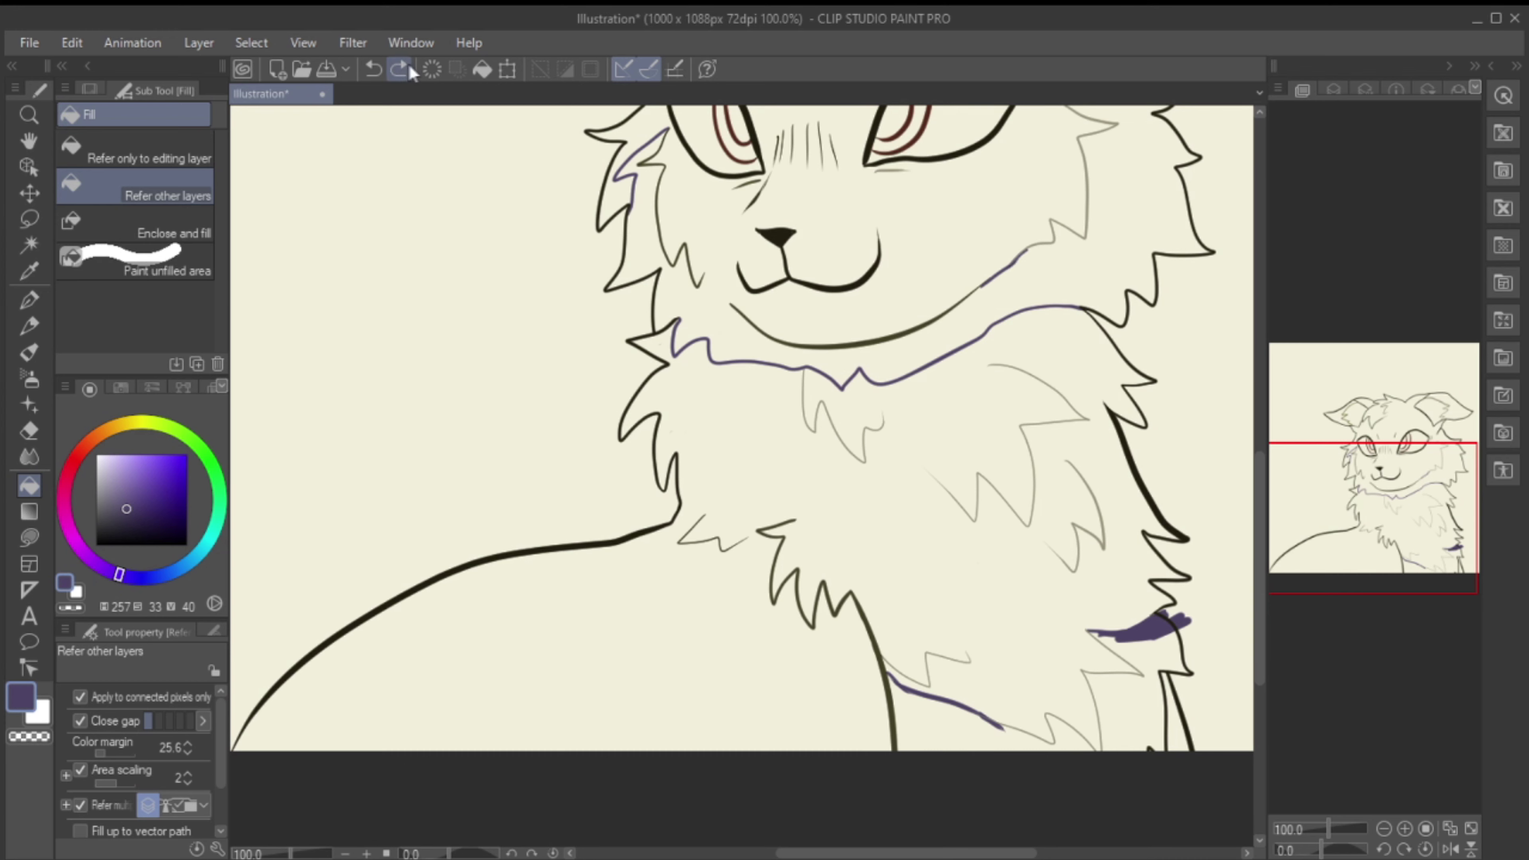
{"action": "left_click", "coordinate": [399, 69]}
{"action": "left_click", "coordinate": [374, 69]}
Step: Outline a jagged shadow beneath the neck-base fur over the shoulder and fill it with the muted purple
{"action": "key", "text": "p"}
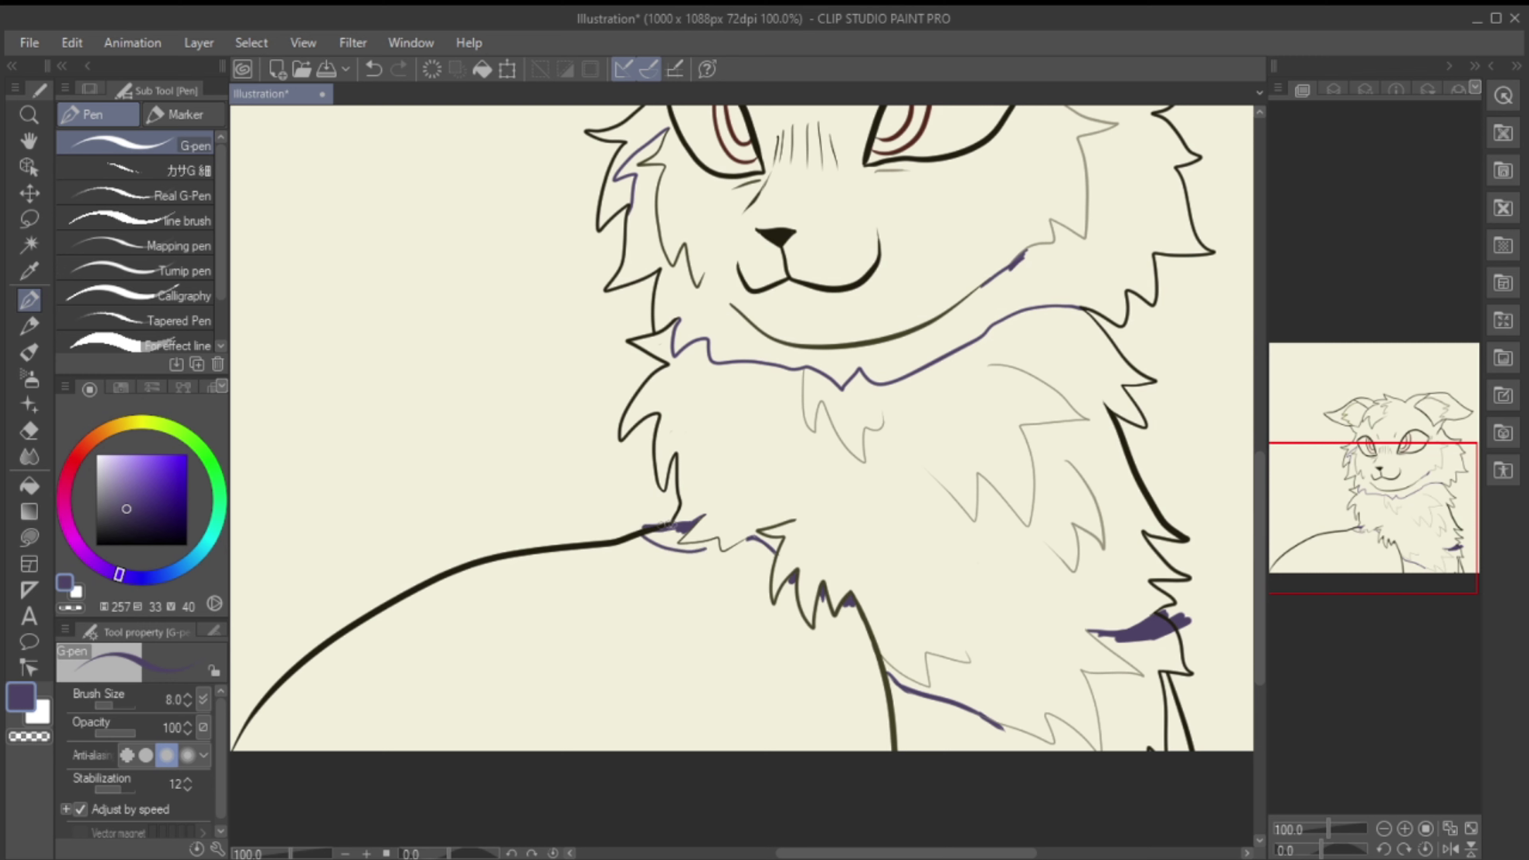
{"action": "key", "text": "ctrl+z"}
{"action": "left_click_drag", "start_coordinate": [780, 549], "coordinate": [704, 566]}
{"action": "key", "text": "ctrl+z"}
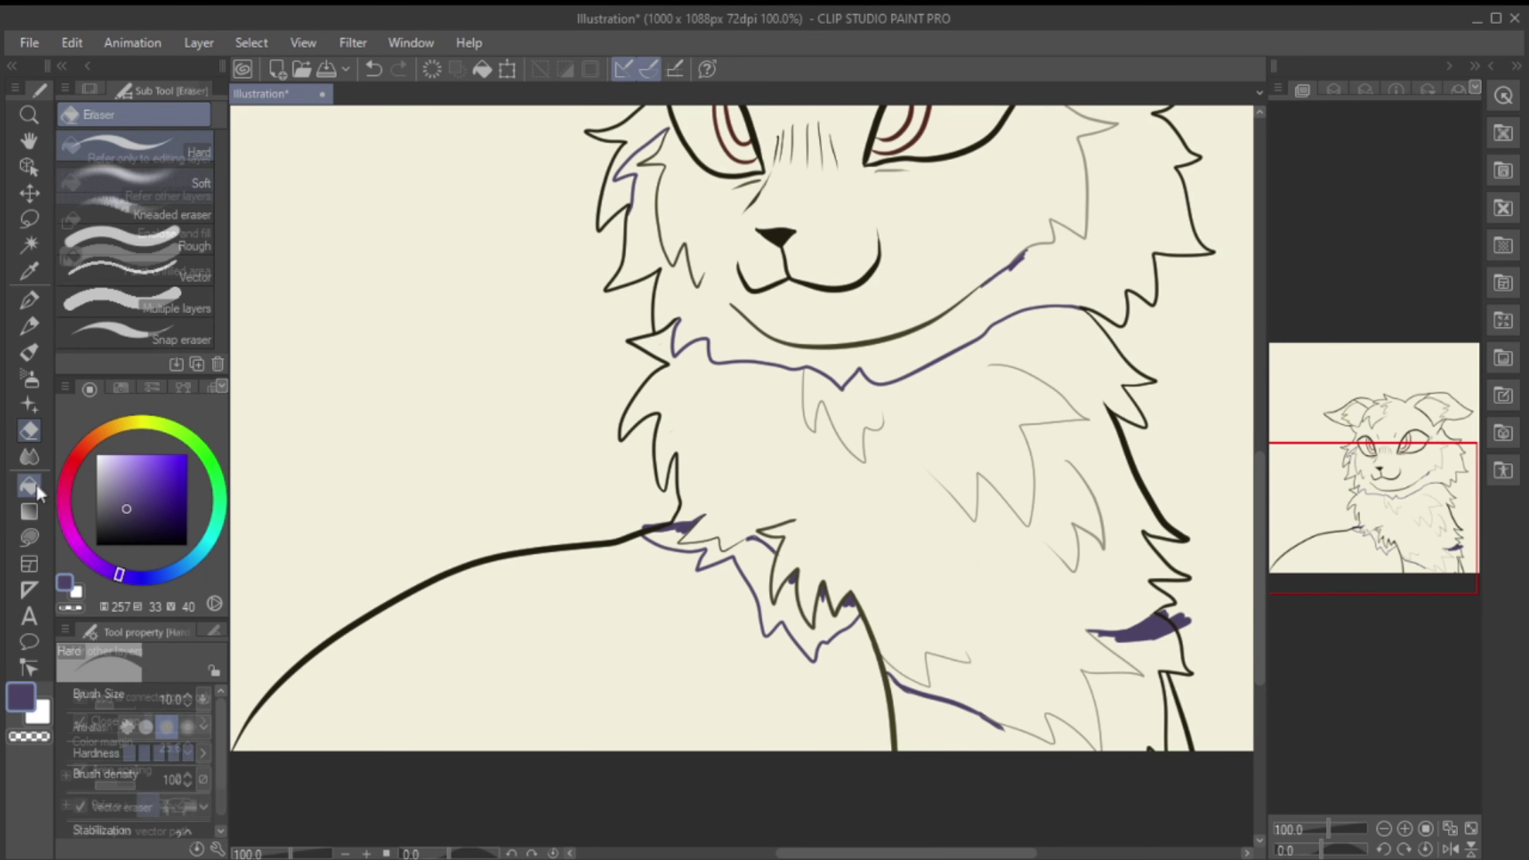
{"action": "key", "text": "g"}
{"action": "left_click", "coordinate": [759, 560]}
Step: Fill the shadow areas across the lower chest and its right edge with the muted purple
{"action": "key", "text": "p"}
{"action": "key", "text": "g"}
{"action": "left_click", "coordinate": [1138, 692]}
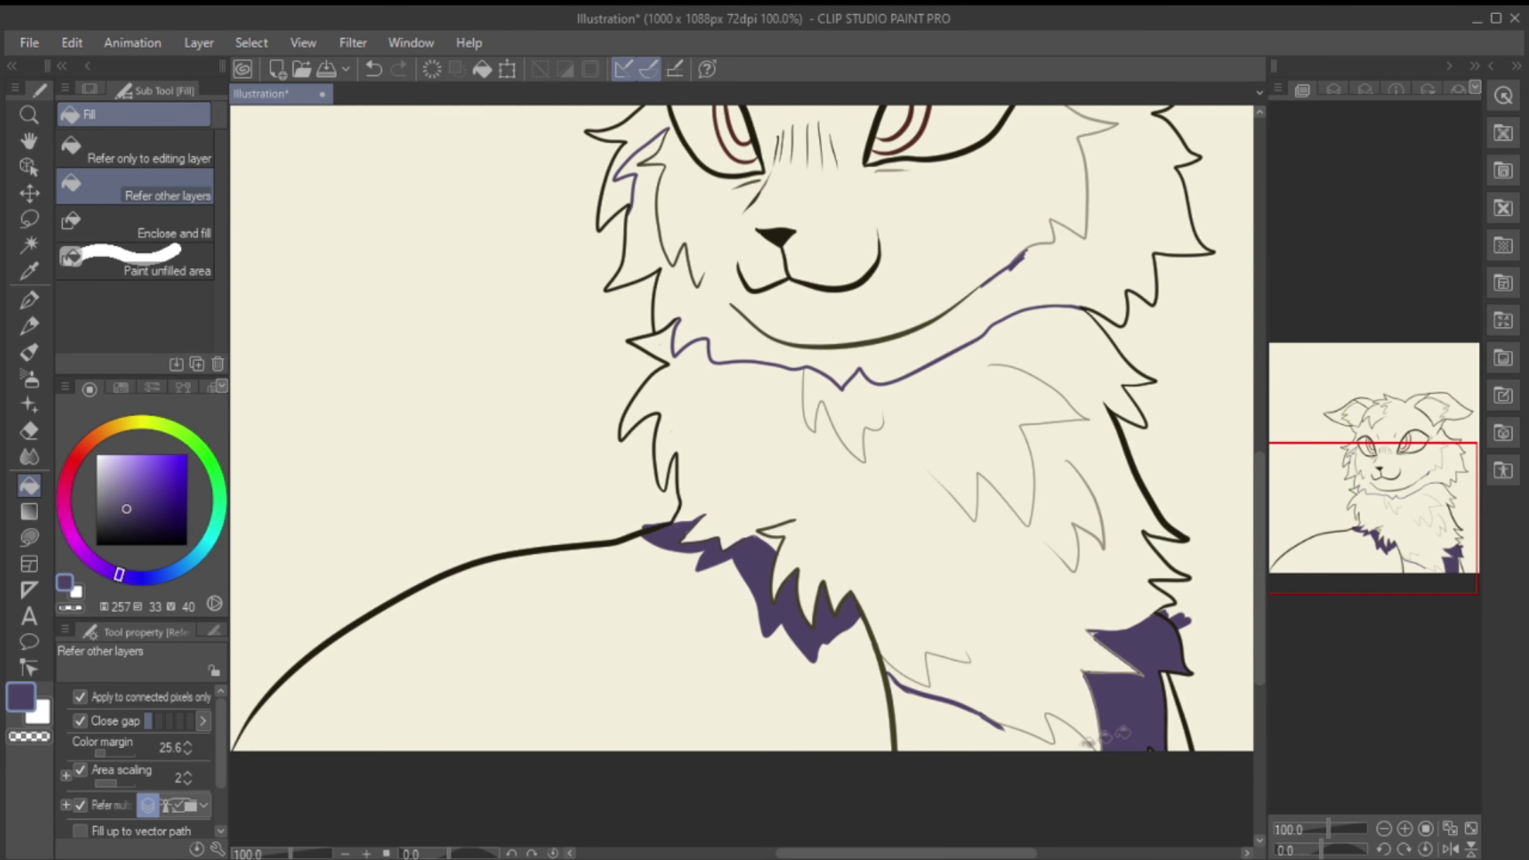
{"action": "key", "text": "ctrl+z"}
{"action": "left_click", "coordinate": [993, 729]}
{"action": "key", "text": "ctrl+z"}
{"action": "left_click", "coordinate": [994, 729]}
{"action": "left_click", "coordinate": [1177, 686]}
{"action": "key", "text": "p"}
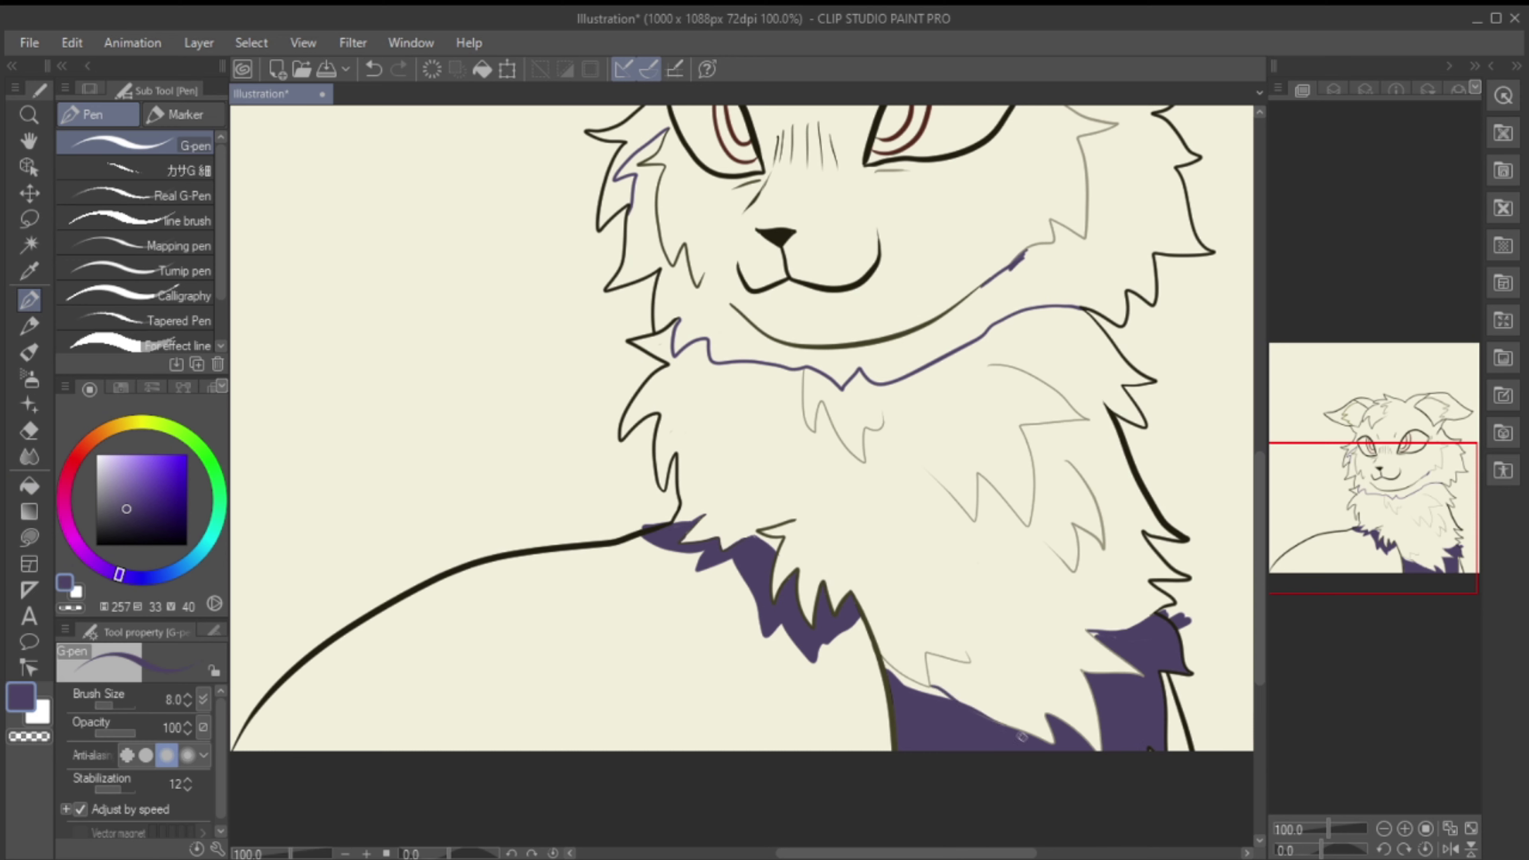
Step: Set the fill's area scaling to 1 and close the gap at the left end of the lower-chest shadow
{"action": "key", "text": "g"}
{"action": "key", "text": "p"}
{"action": "key", "text": "g"}
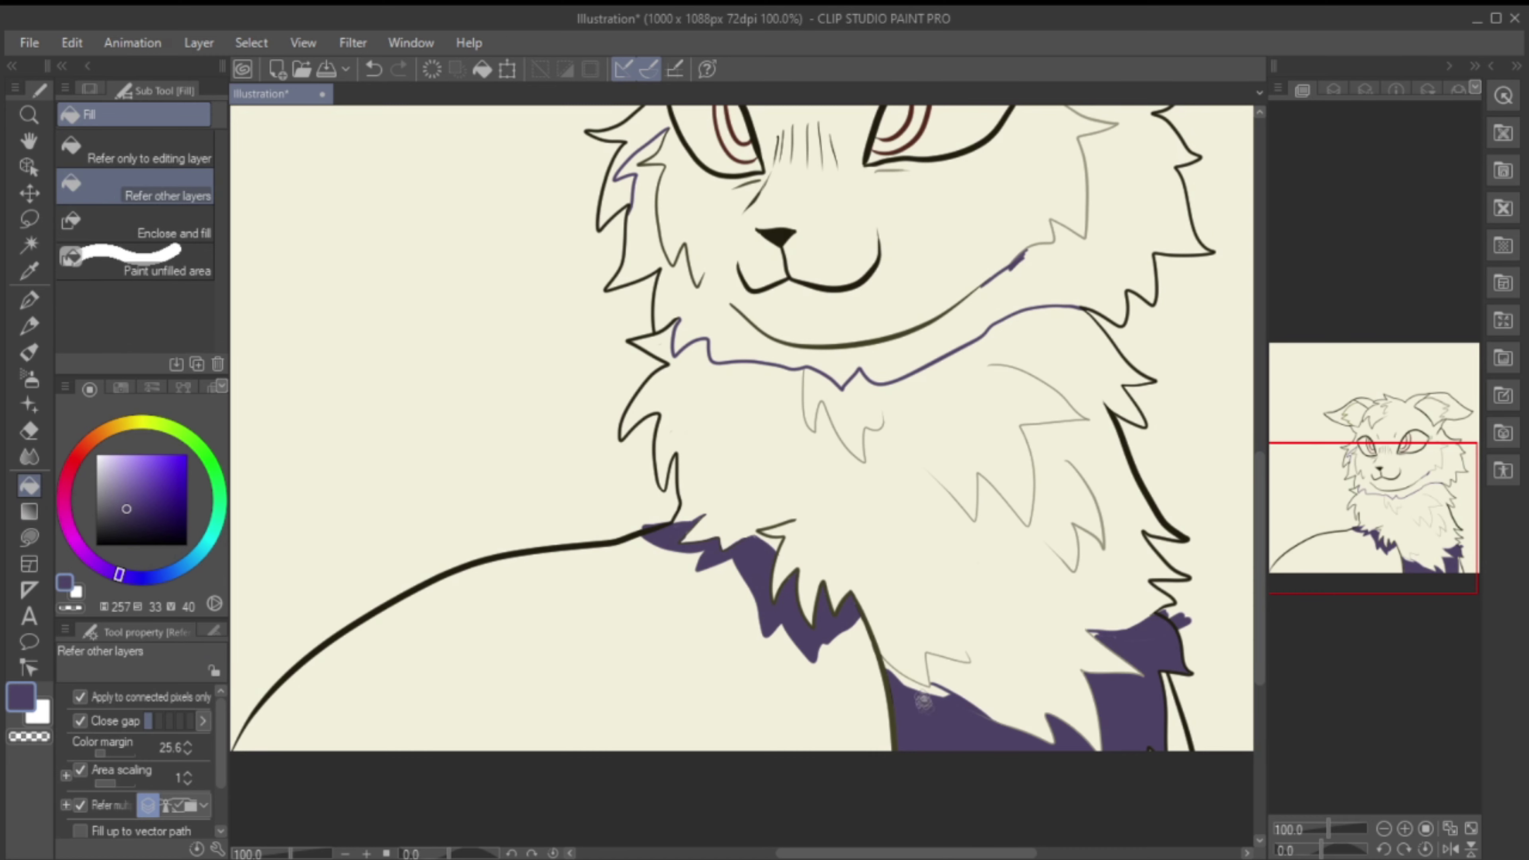
{"action": "key", "text": "p"}
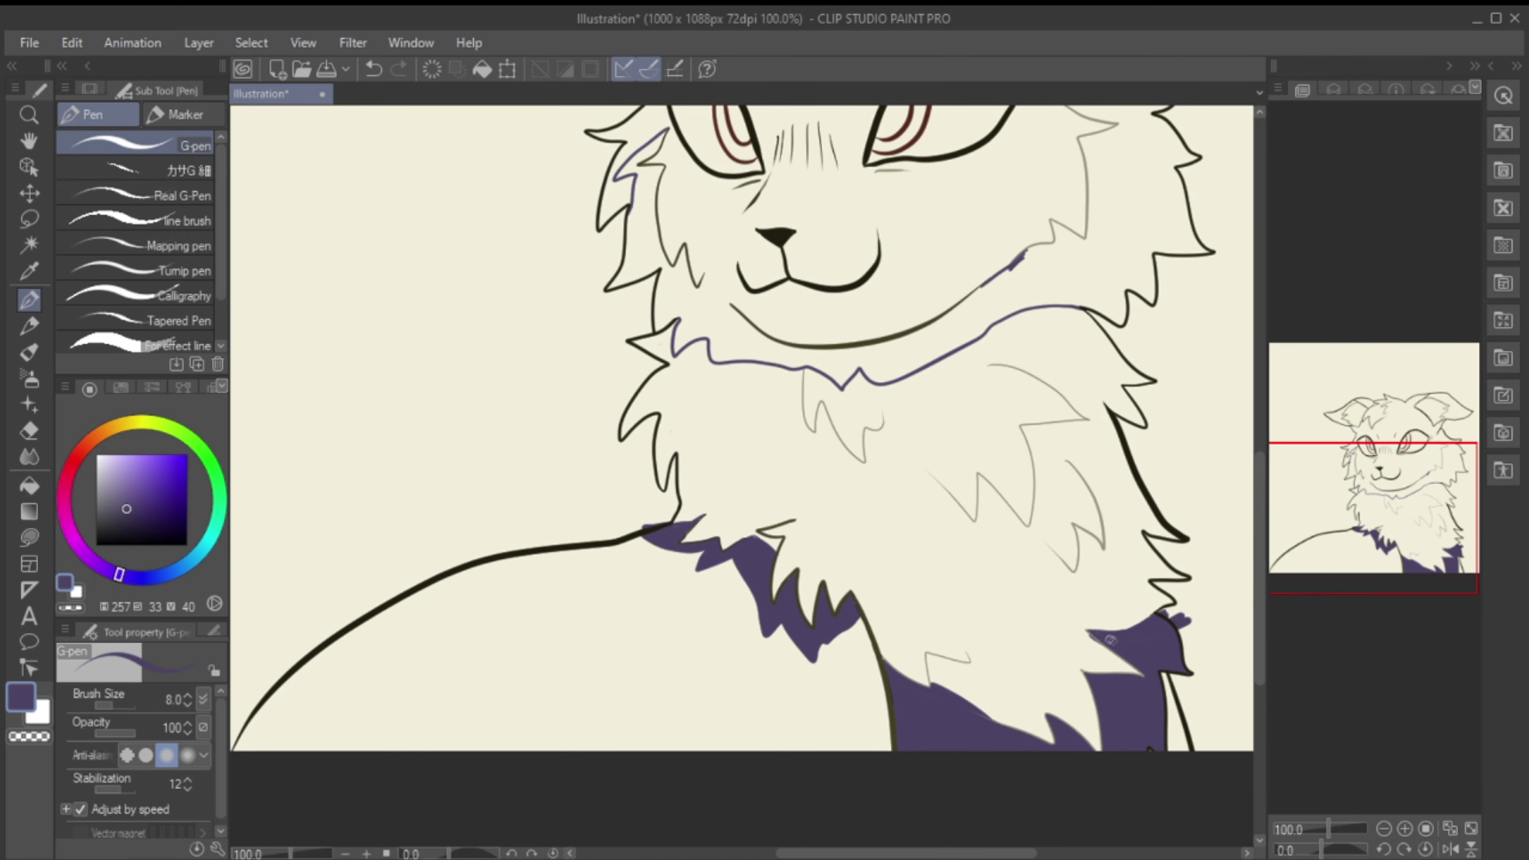
Step: Outline purple shadow shapes along the right cheek fluff and just below the right ear
{"action": "scroll", "coordinate": [703, 465], "scroll_direction": "up", "scroll_amount": 5}
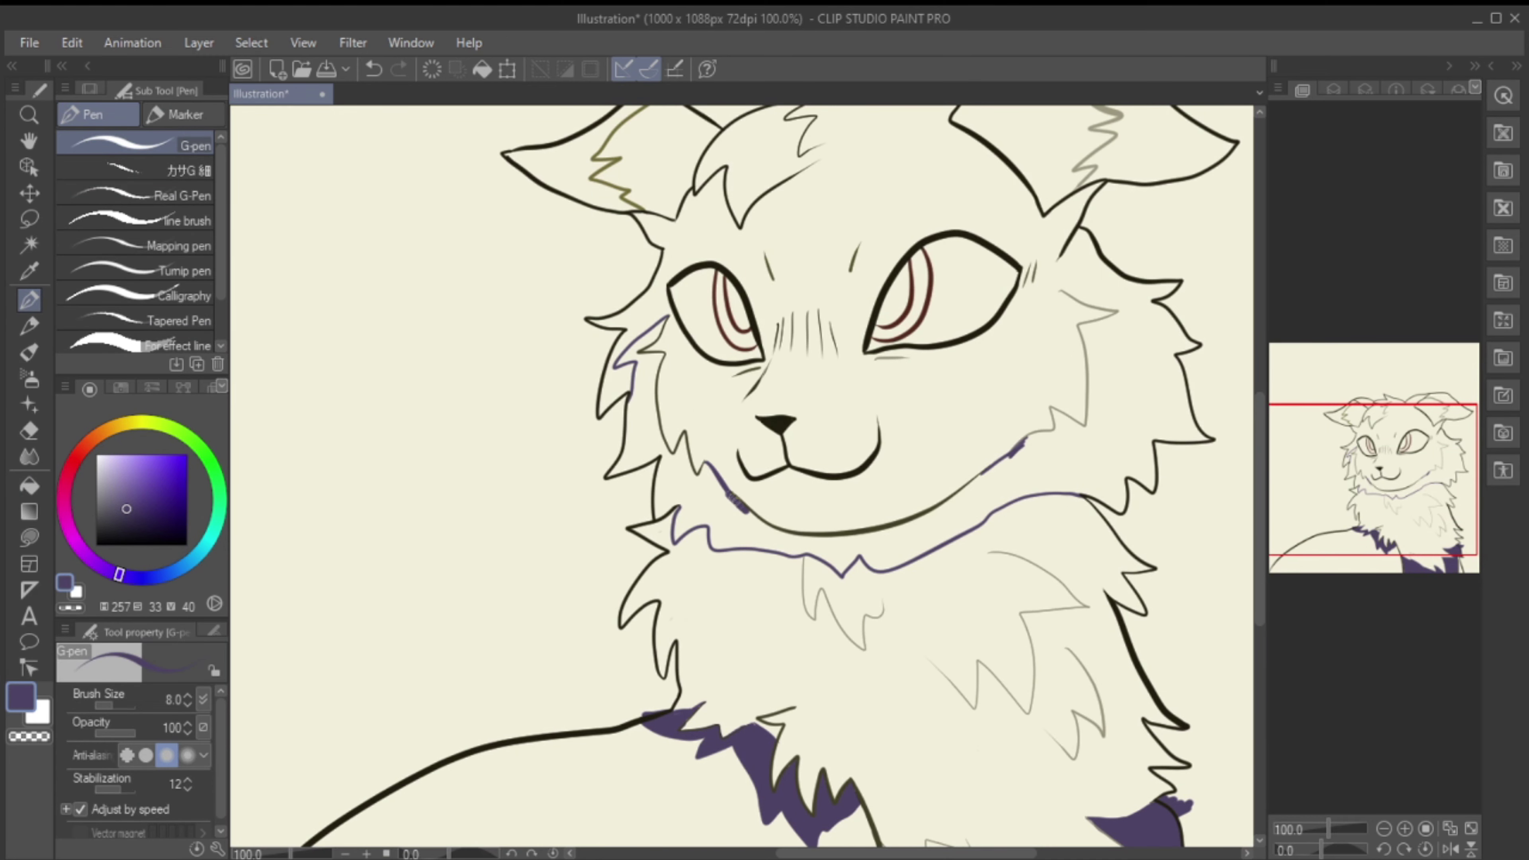
{"action": "left_click_drag", "start_coordinate": [1089, 384], "coordinate": [1123, 533]}
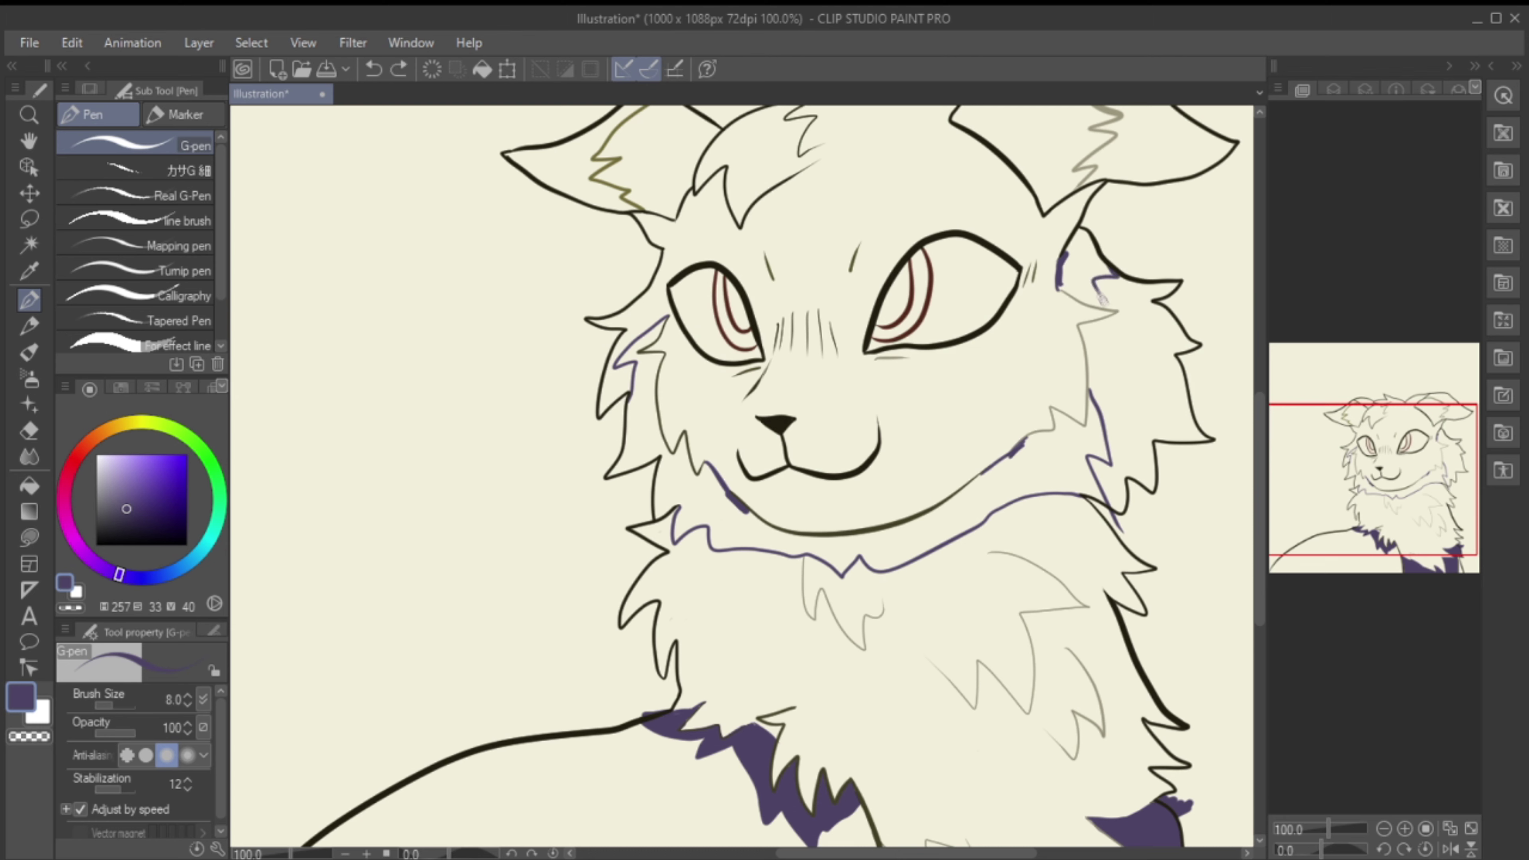
{"action": "key", "text": "ctrl+z"}
Step: Fill the shadows below the right ear, along both cheeks and beneath the chin with the muted purple
{"action": "key", "text": "g"}
{"action": "left_click", "coordinate": [1081, 265]}
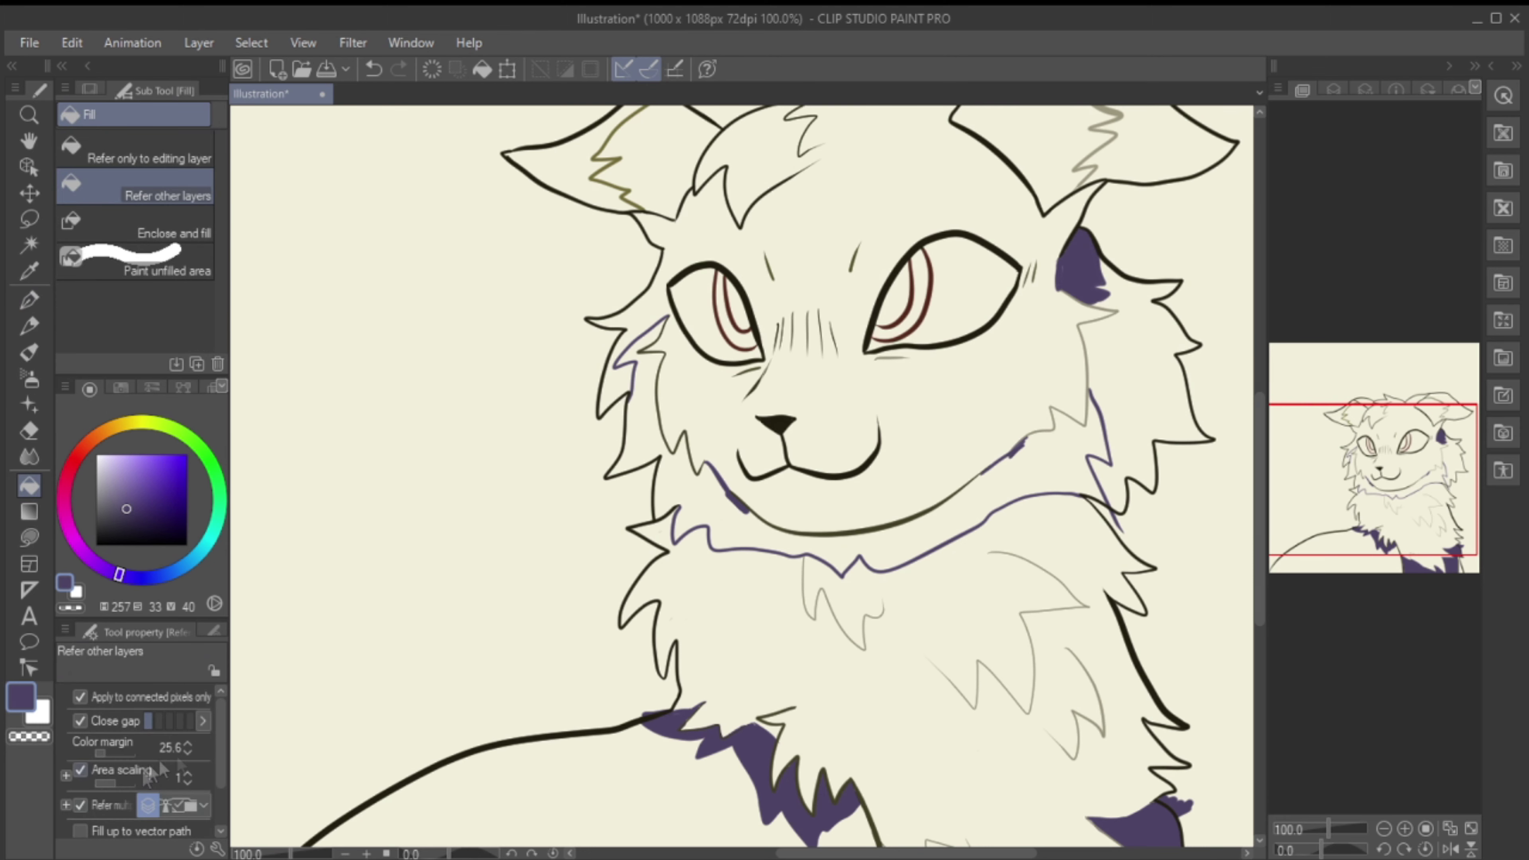
{"action": "key", "text": "ctrl+z"}
{"action": "left_click", "coordinate": [1081, 265]}
{"action": "left_click", "coordinate": [737, 518]}
{"action": "key", "text": "p"}
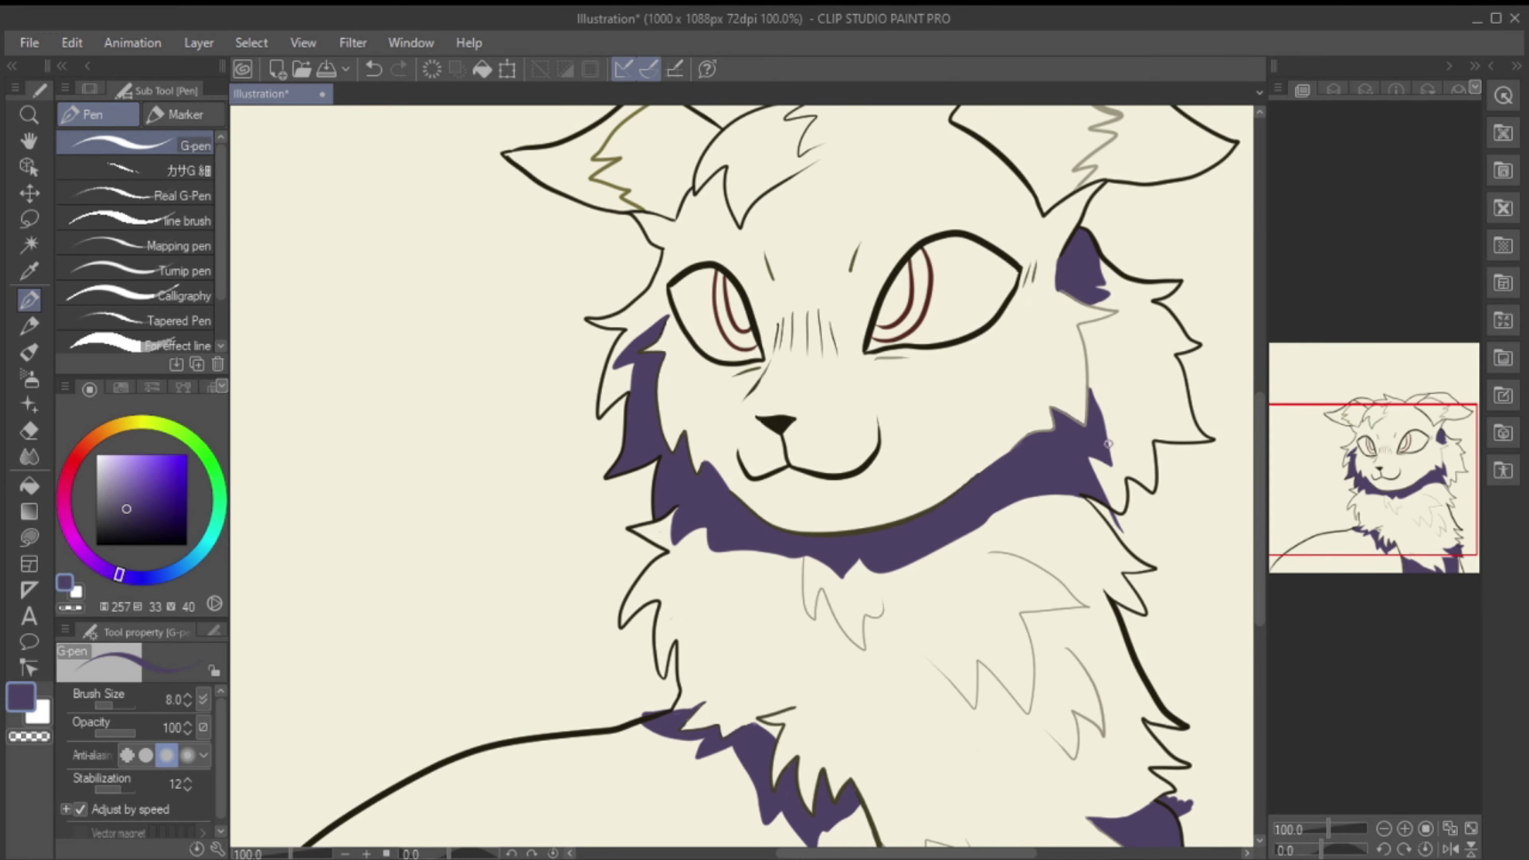
Step: Fill the whole left ear with the muted purple
{"action": "scroll", "coordinate": [1108, 444], "scroll_direction": "down", "scroll_amount": 5}
{"action": "key", "text": "g"}
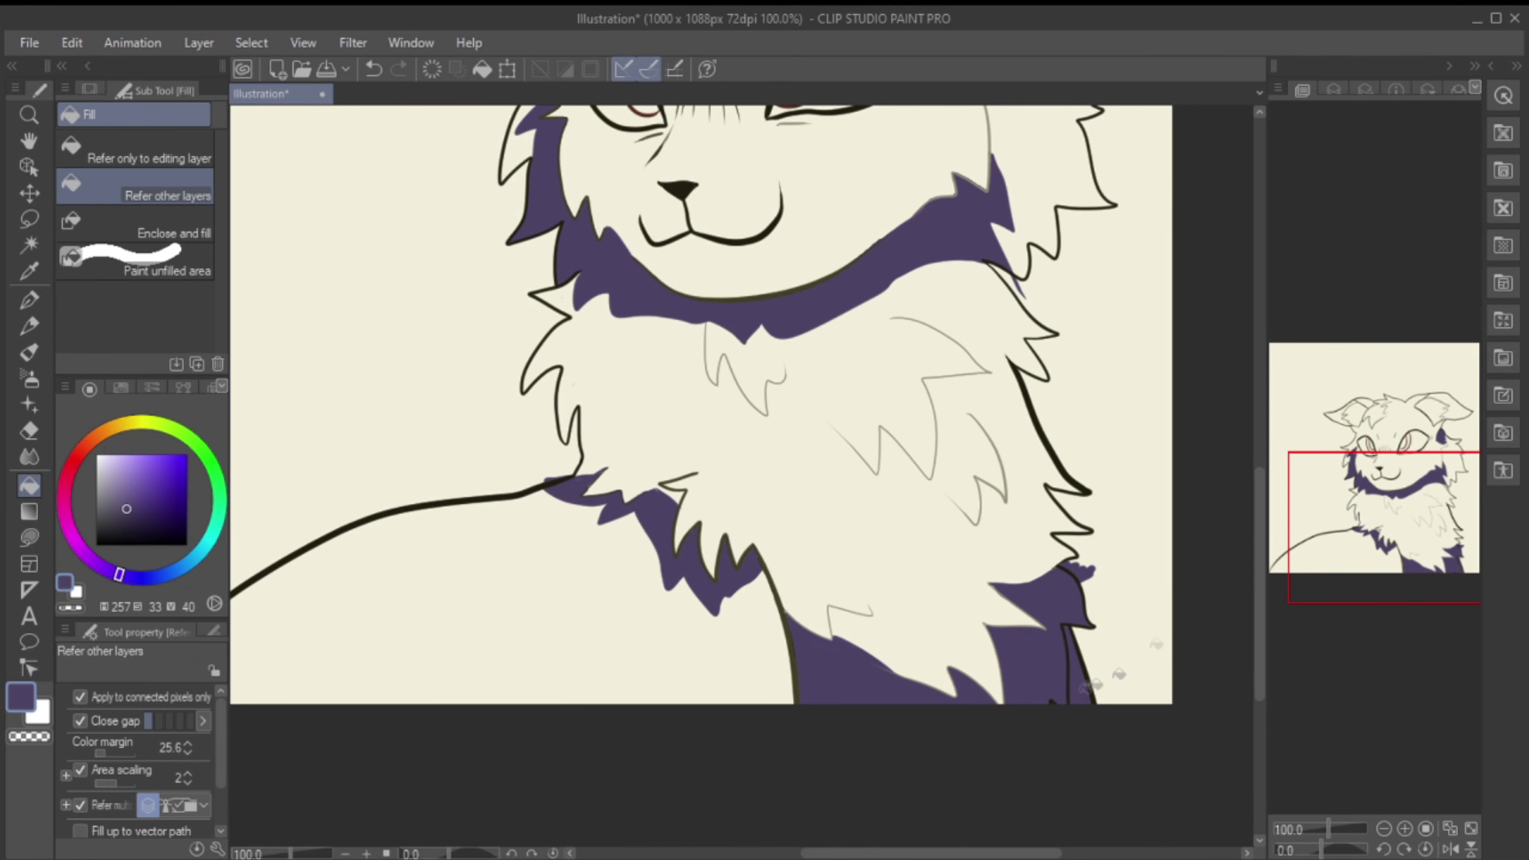
{"action": "scroll", "coordinate": [589, 427], "scroll_direction": "up", "scroll_amount": 5}
{"action": "key", "text": "p"}
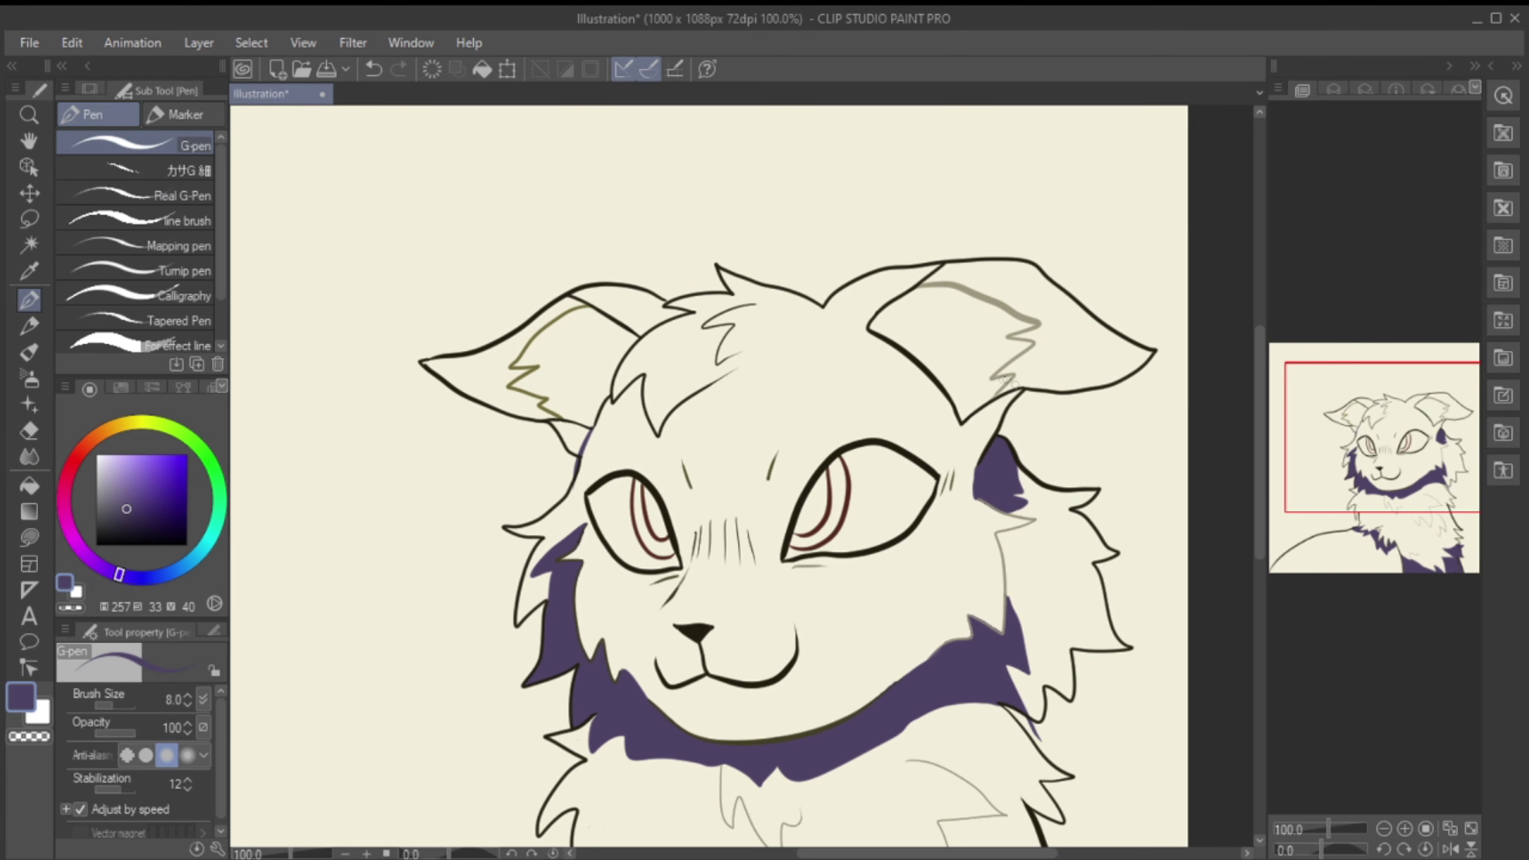
{"action": "key", "text": "g"}
{"action": "left_click", "coordinate": [597, 355]}
{"action": "left_click", "coordinate": [476, 368]}
{"action": "key", "text": "p"}
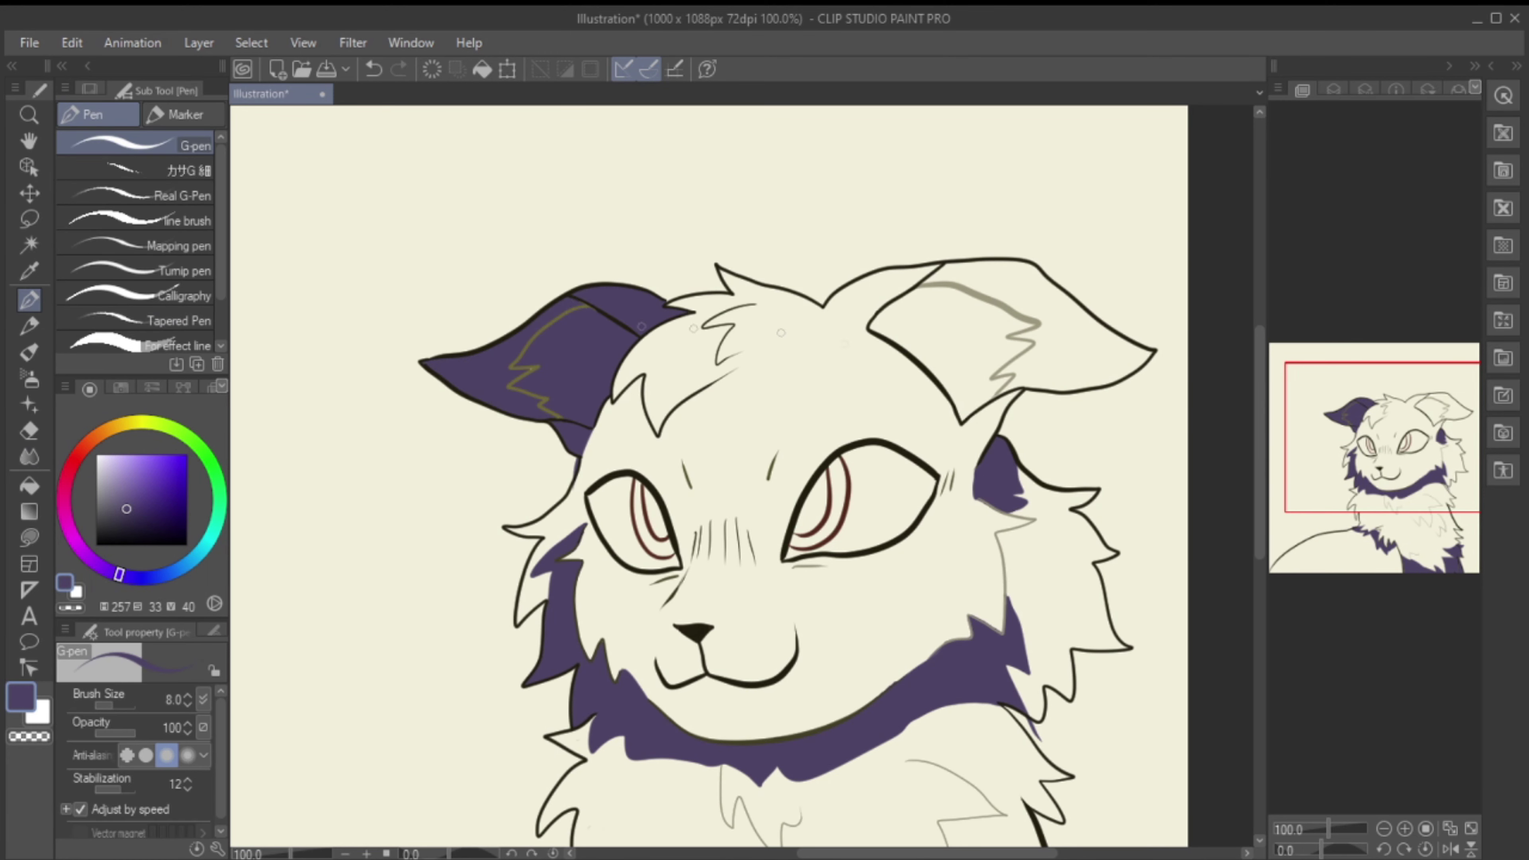
Step: Soften the purple shadow edges on the cheeks, neck and shoulder with the shading blur brush
{"action": "scroll", "coordinate": [953, 348], "scroll_direction": "down", "scroll_amount": 3}
{"action": "key", "text": "e"}
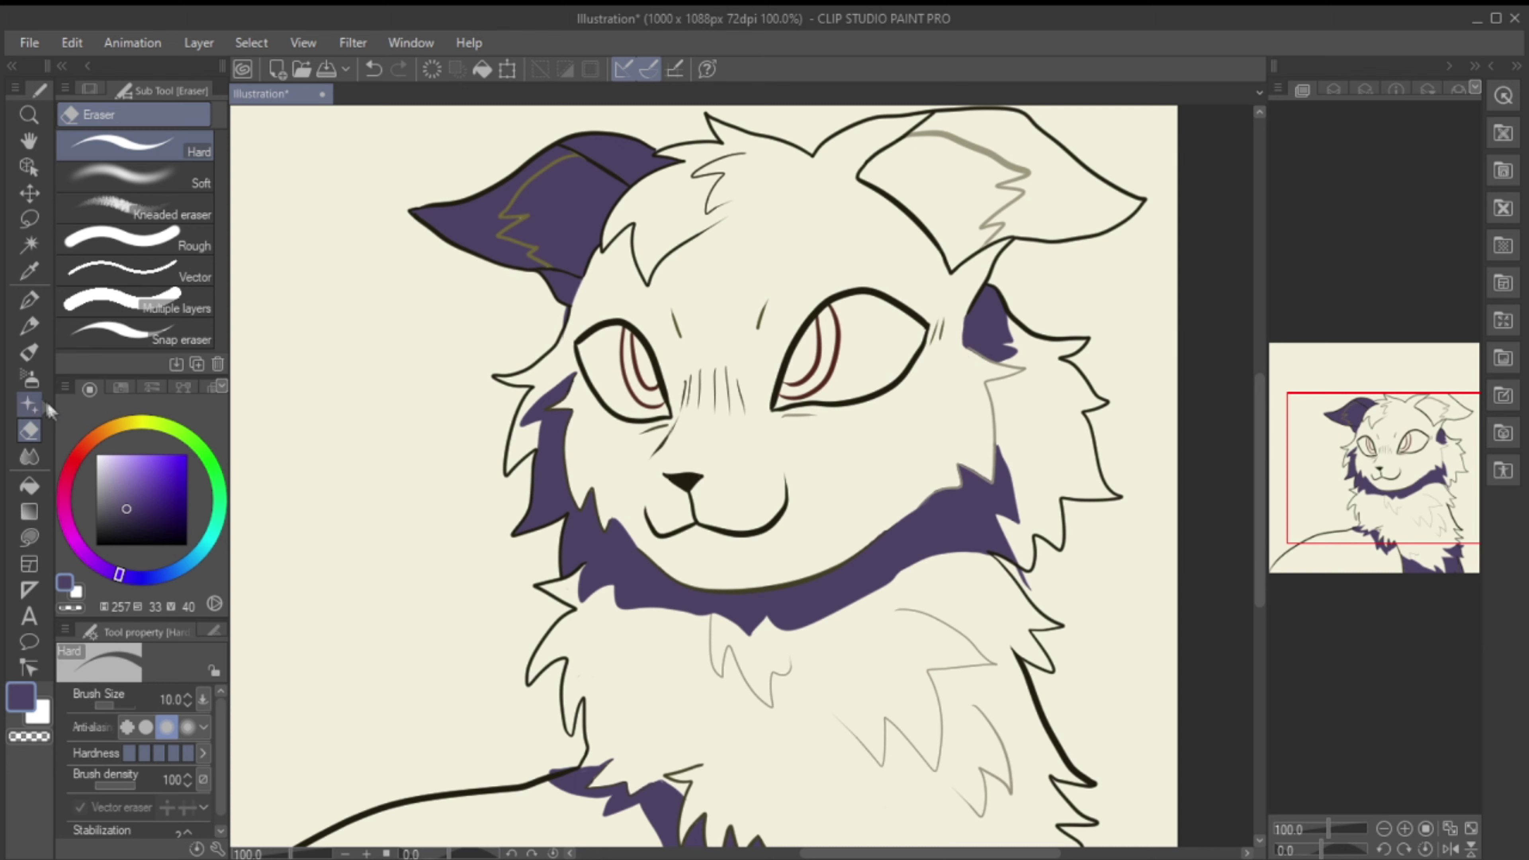
{"action": "key", "text": "j"}
{"action": "mouse_move", "coordinate": [560, 376]}
{"action": "left_mouse_down"}
{"action": "mouse_move", "coordinate": [546, 419]}
{"action": "mouse_move", "coordinate": [563, 372]}
{"action": "mouse_move", "coordinate": [517, 455]}
{"action": "mouse_move", "coordinate": [542, 433]}
{"action": "left_mouse_up"}
{"action": "left_click_drag", "start_coordinate": [1045, 319], "coordinate": [1017, 362]}
{"action": "mouse_move", "coordinate": [1005, 458]}
{"action": "left_mouse_down"}
{"action": "mouse_move", "coordinate": [1024, 530]}
{"action": "mouse_move", "coordinate": [1012, 566]}
{"action": "mouse_move", "coordinate": [575, 572]}
{"action": "mouse_move", "coordinate": [627, 603]}
{"action": "mouse_move", "coordinate": [855, 626]}
{"action": "mouse_move", "coordinate": [1011, 554]}
{"action": "left_mouse_up"}
{"action": "mouse_move", "coordinate": [609, 818]}
{"action": "left_mouse_down"}
{"action": "mouse_move", "coordinate": [685, 624]}
{"action": "mouse_move", "coordinate": [812, 702]}
{"action": "mouse_move", "coordinate": [957, 729]}
{"action": "mouse_move", "coordinate": [1168, 669]}
{"action": "left_mouse_up"}
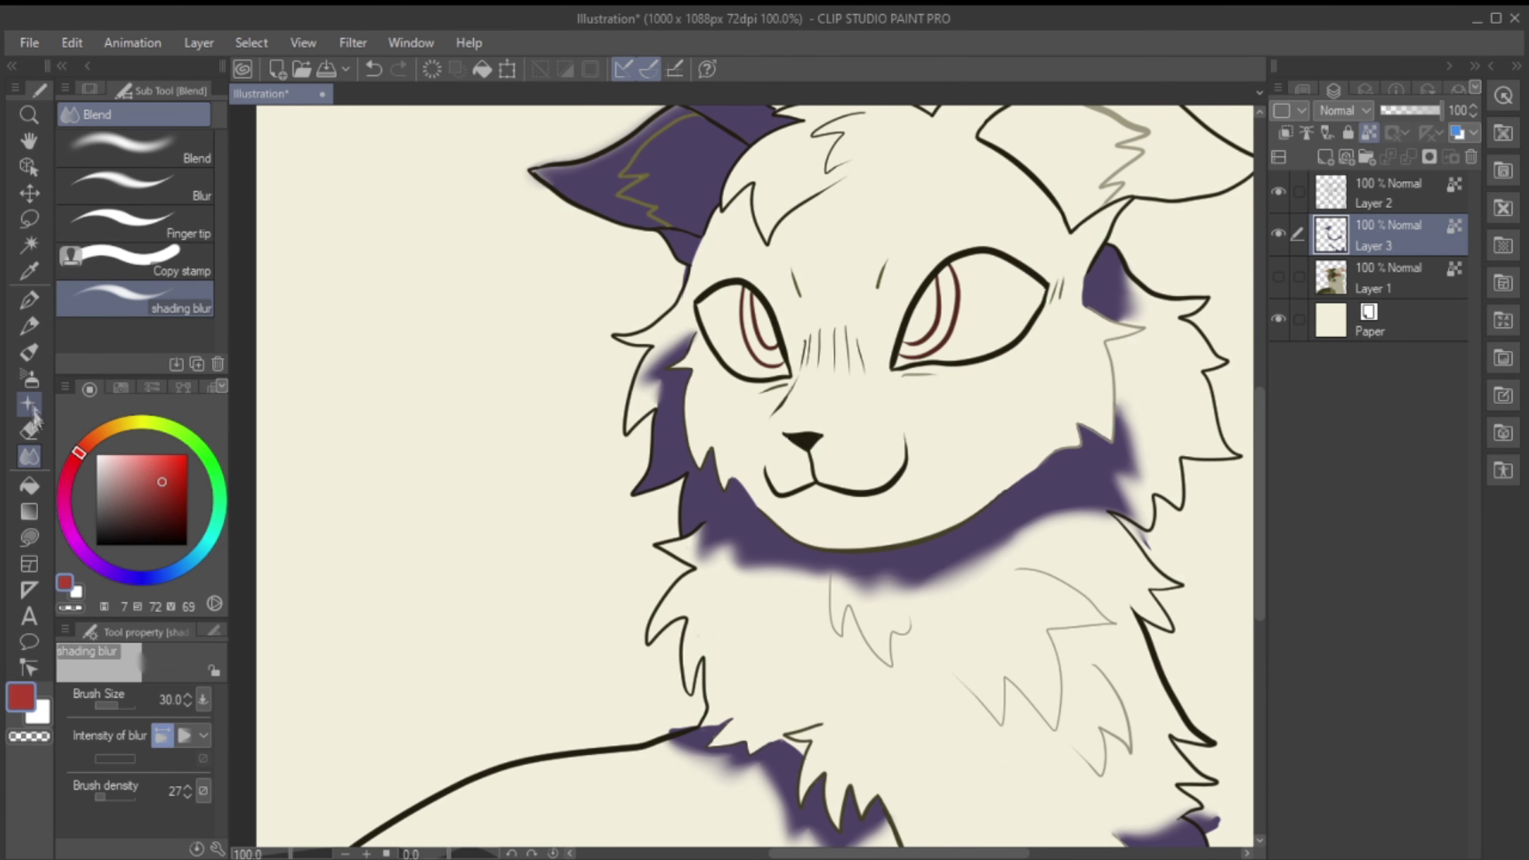
Step: Tint the left cheek shadow crimson (hue 345, saturation 72, value 69) with the Soft 2 airbrush at size 30
{"action": "left_click", "coordinate": [29, 378]}
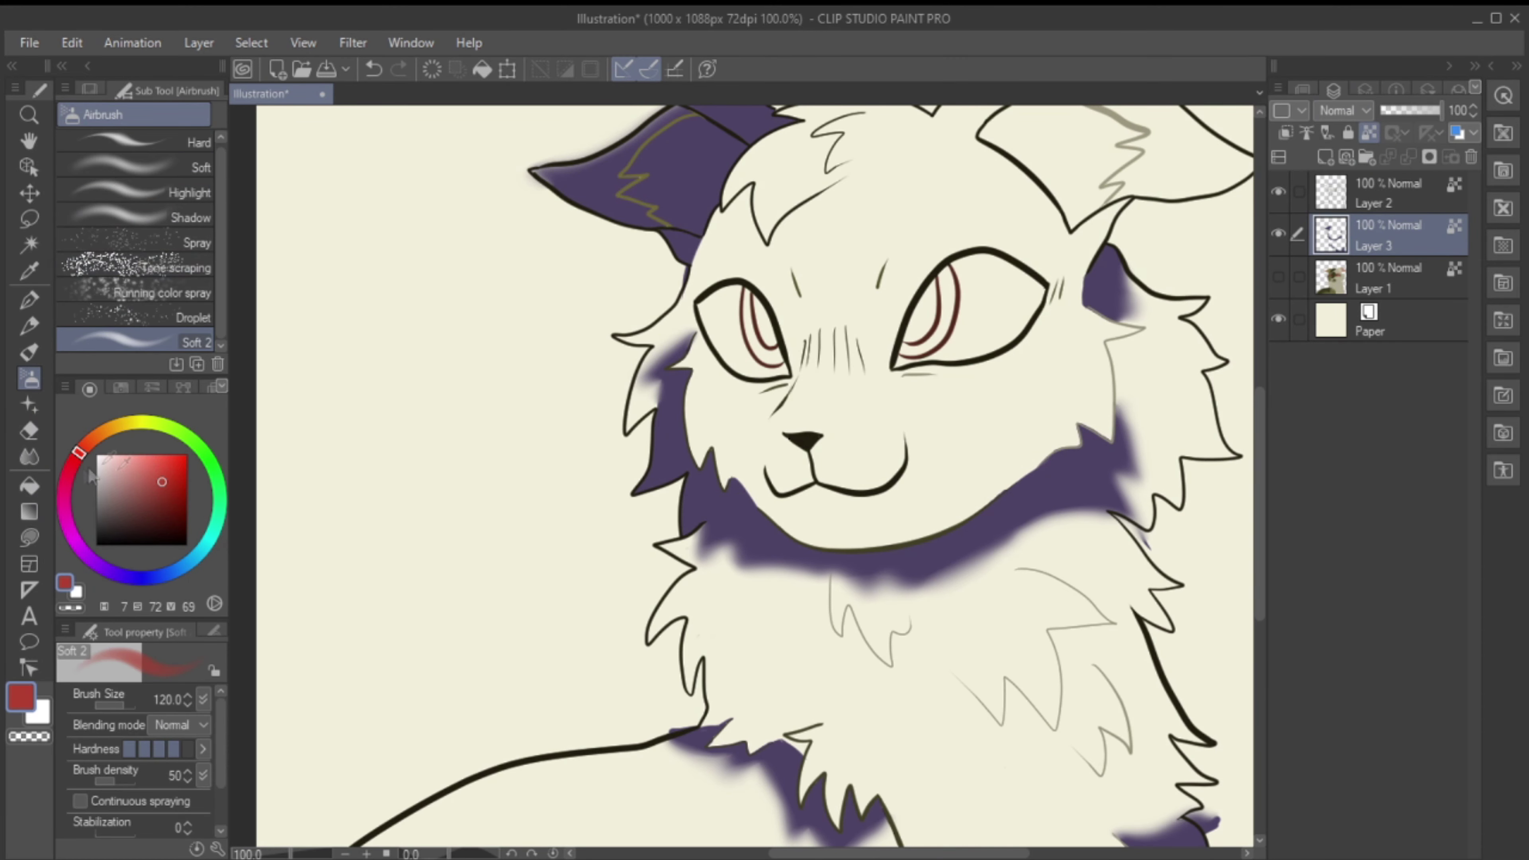
{"action": "left_click_drag", "start_coordinate": [686, 362], "coordinate": [659, 422]}
{"action": "left_click_drag", "start_coordinate": [686, 335], "coordinate": [647, 376]}
{"action": "key", "text": "["}
{"action": "key", "text": "["}
{"action": "key", "text": "["}
{"action": "key", "text": "["}
{"action": "key", "text": "["}
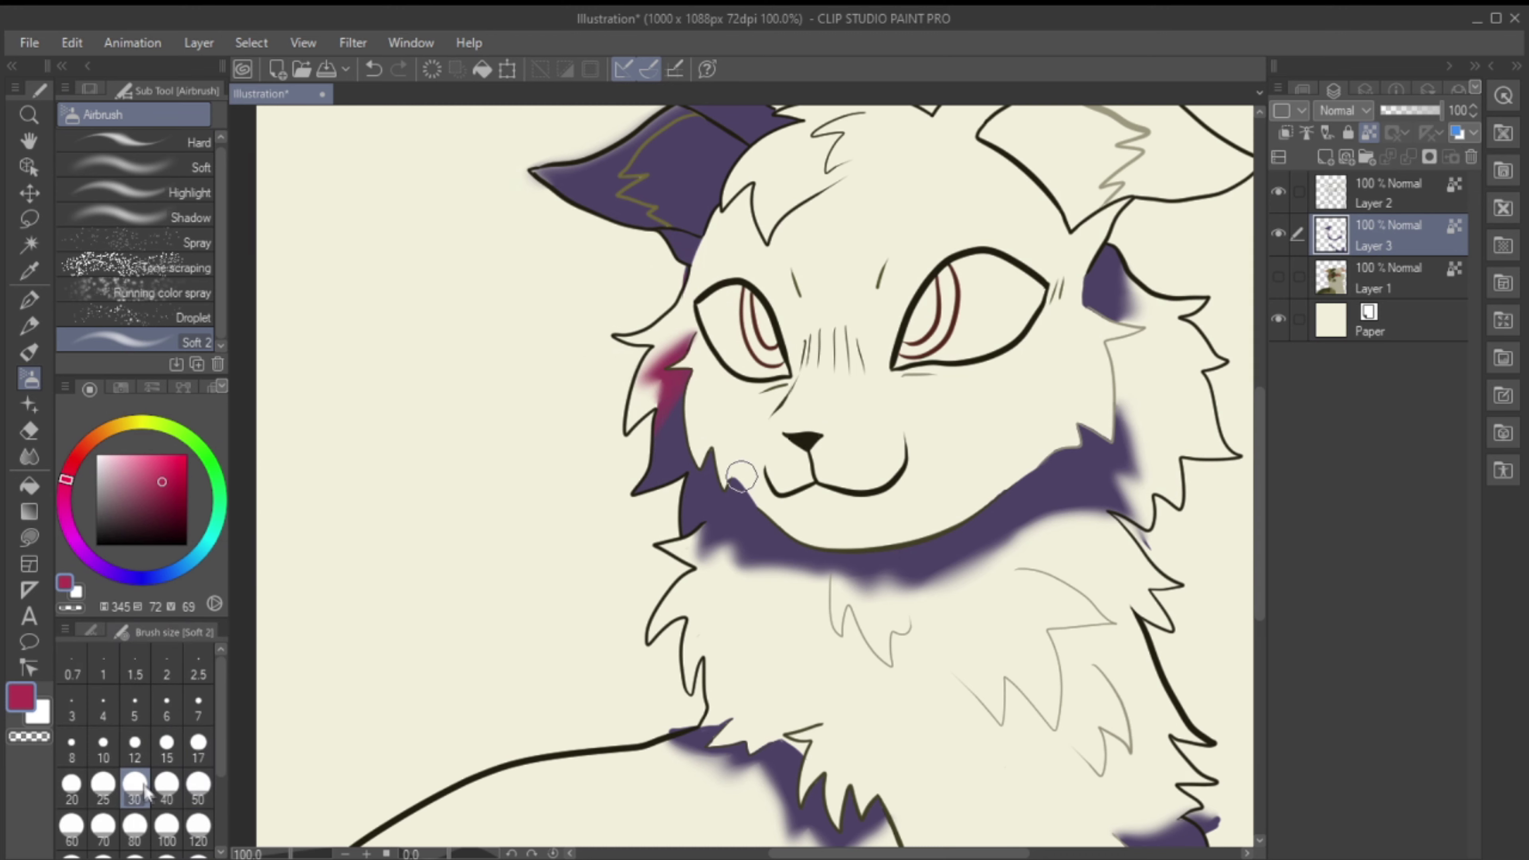
{"action": "mouse_move", "coordinate": [669, 392]}
{"action": "left_mouse_down"}
{"action": "mouse_move", "coordinate": [638, 399]}
{"action": "mouse_move", "coordinate": [632, 355]}
{"action": "left_mouse_up"}
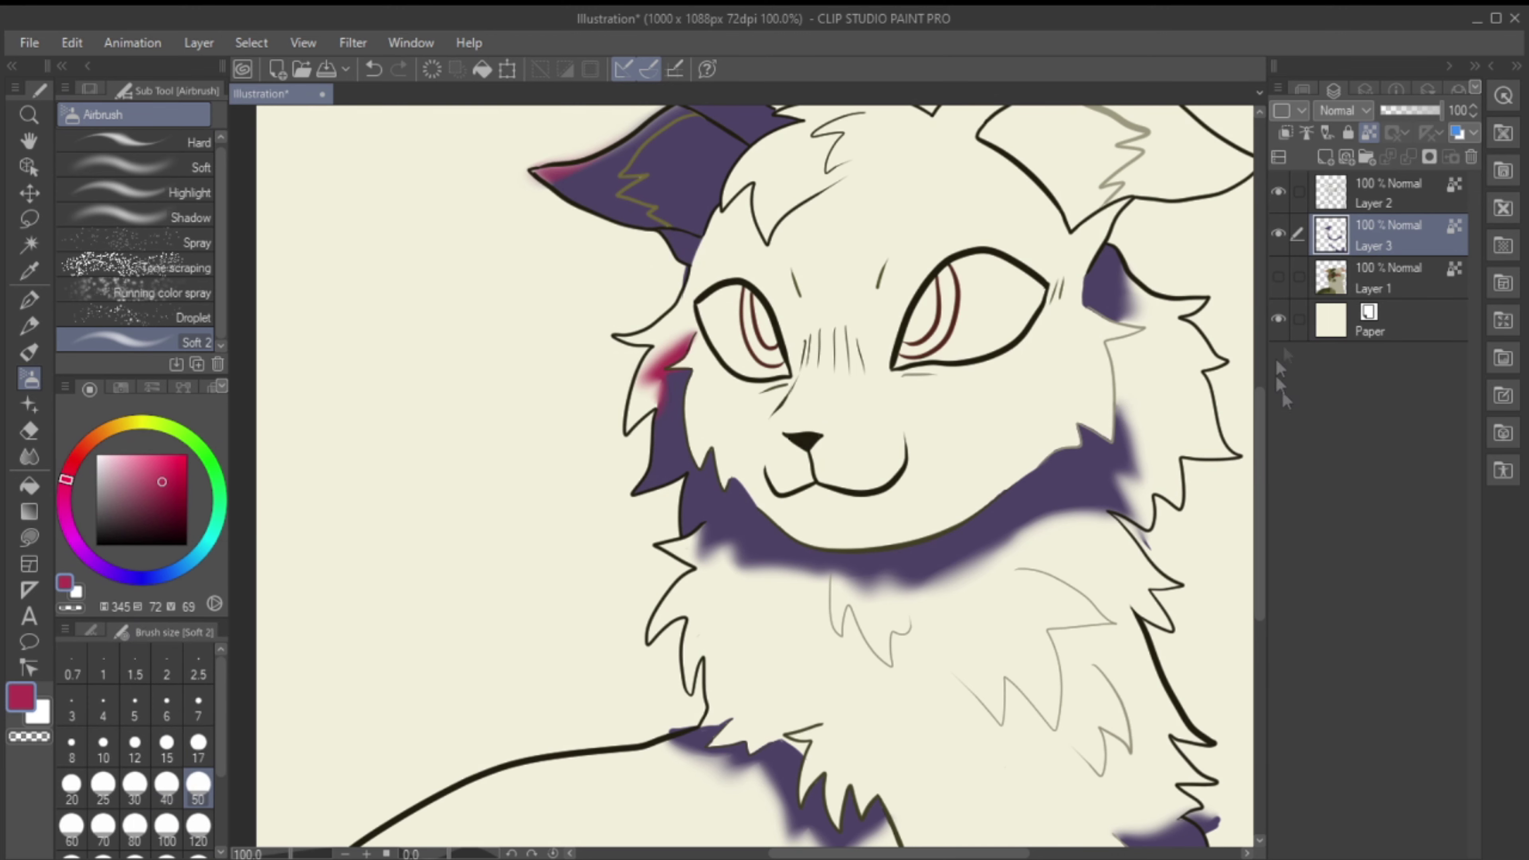
Step: Airbrush crimson along the left ear's edges, below the right ear and along the right cheek shadow at size 50
{"action": "scroll", "coordinate": [632, 355], "scroll_direction": "up", "scroll_amount": 3}
{"action": "left_click_drag", "start_coordinate": [662, 283], "coordinate": [542, 328]}
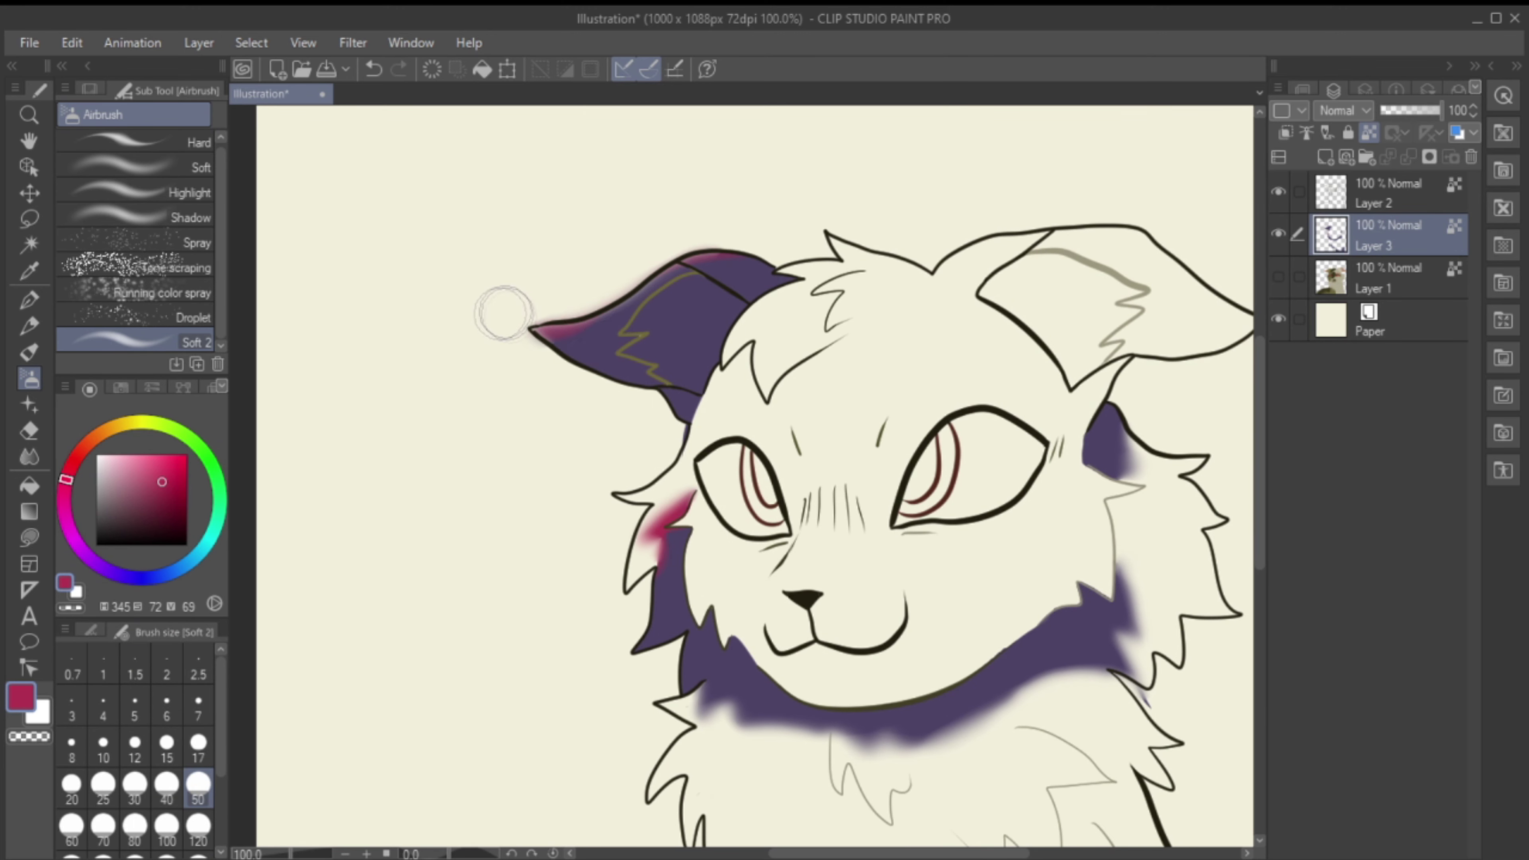
{"action": "key", "text": "ctrl+z"}
{"action": "mouse_move", "coordinate": [1114, 431]}
{"action": "left_mouse_down"}
{"action": "mouse_move", "coordinate": [1153, 452]}
{"action": "mouse_move", "coordinate": [1138, 518]}
{"action": "mouse_move", "coordinate": [1150, 686]}
{"action": "left_mouse_up"}
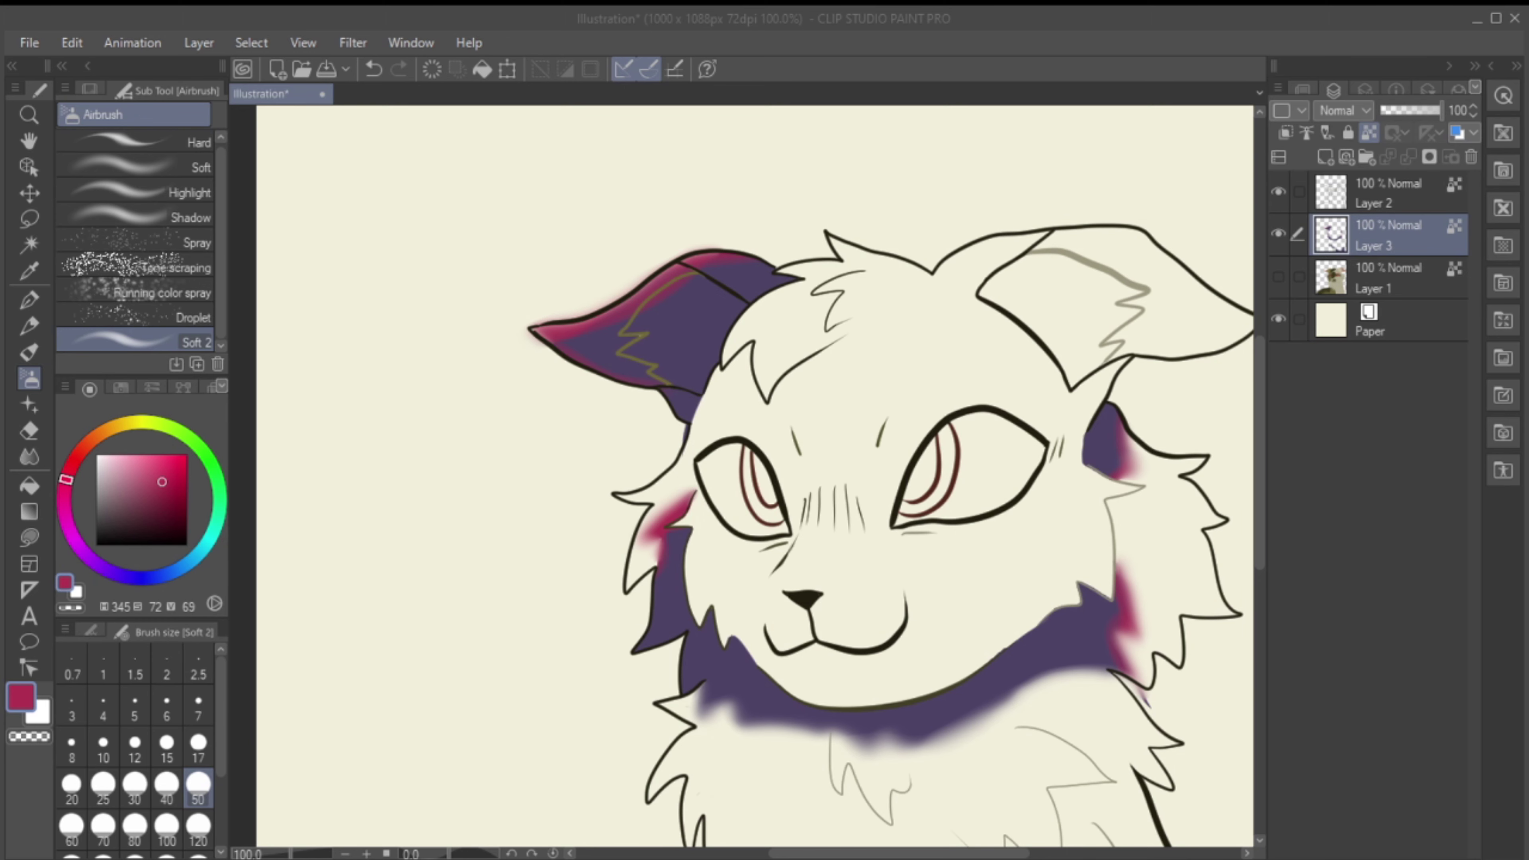
Step: Airbrush crimson along the shadow edges beneath the chin, at the shoulder and across the lower chest
{"action": "scroll", "coordinate": [692, 603], "scroll_direction": "down", "scroll_amount": 3}
{"action": "mouse_move", "coordinate": [686, 603]}
{"action": "left_mouse_down"}
{"action": "mouse_move", "coordinate": [924, 641]}
{"action": "mouse_move", "coordinate": [1132, 560]}
{"action": "left_mouse_up"}
{"action": "scroll", "coordinate": [1229, 602], "scroll_direction": "down", "scroll_amount": 4}
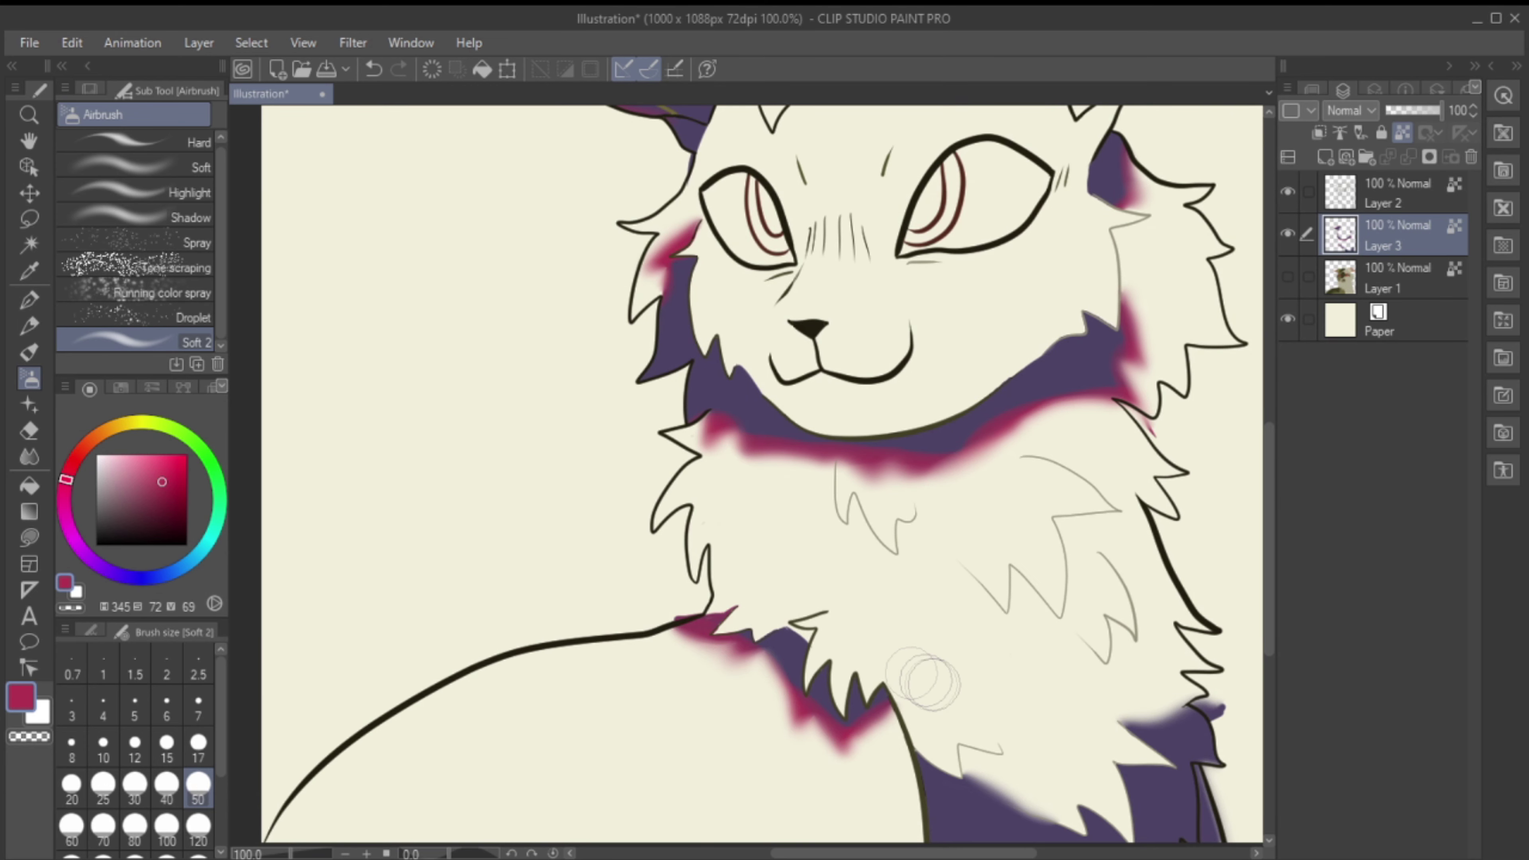
{"action": "left_click_drag", "start_coordinate": [946, 771], "coordinate": [1083, 820]}
{"action": "left_click_drag", "start_coordinate": [1124, 720], "coordinate": [1222, 707]}
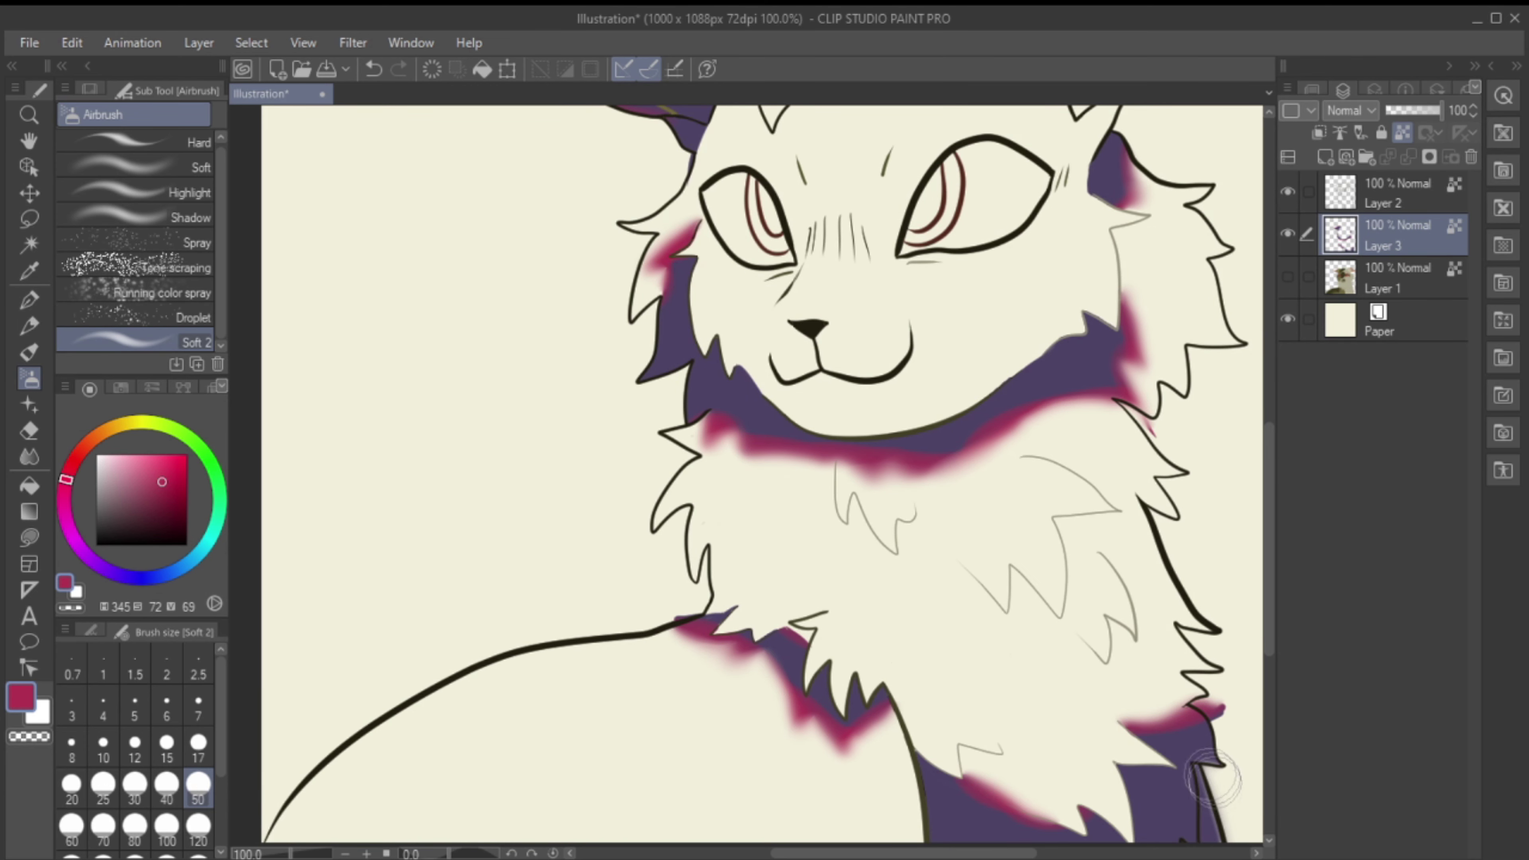
Step: Show the colours on Layer 1 and set the clipped shadow layer, Layer 3, to Multiply at 17% opacity
{"action": "left_click", "coordinate": [1288, 276]}
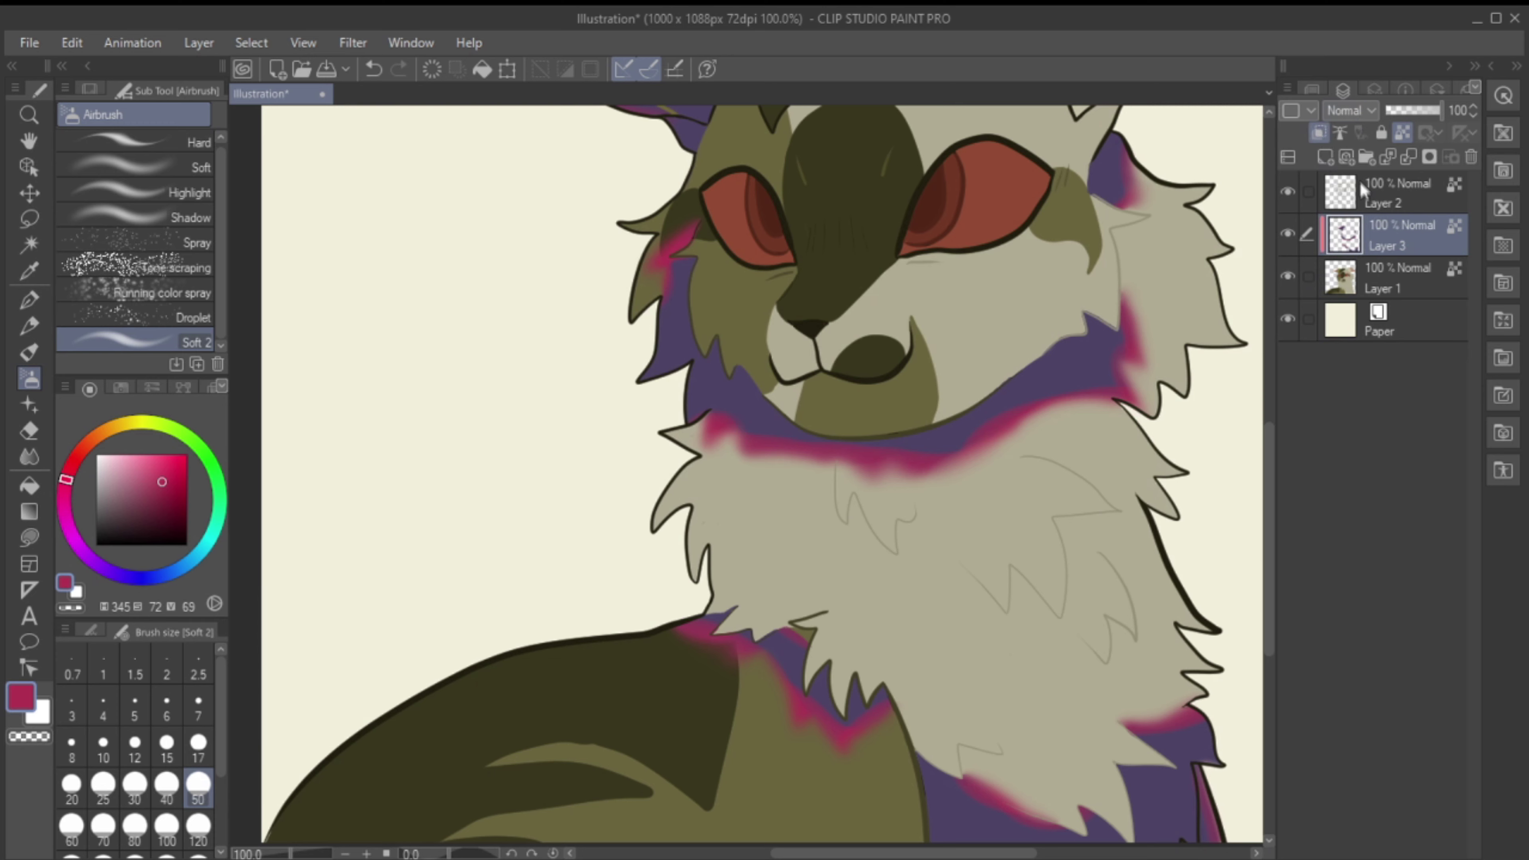
{"action": "left_click", "coordinate": [1313, 89]}
{"action": "left_click", "coordinate": [1384, 828]}
{"action": "left_click", "coordinate": [1342, 89]}
{"action": "left_click_drag", "start_coordinate": [1404, 109], "coordinate": [1397, 109]}
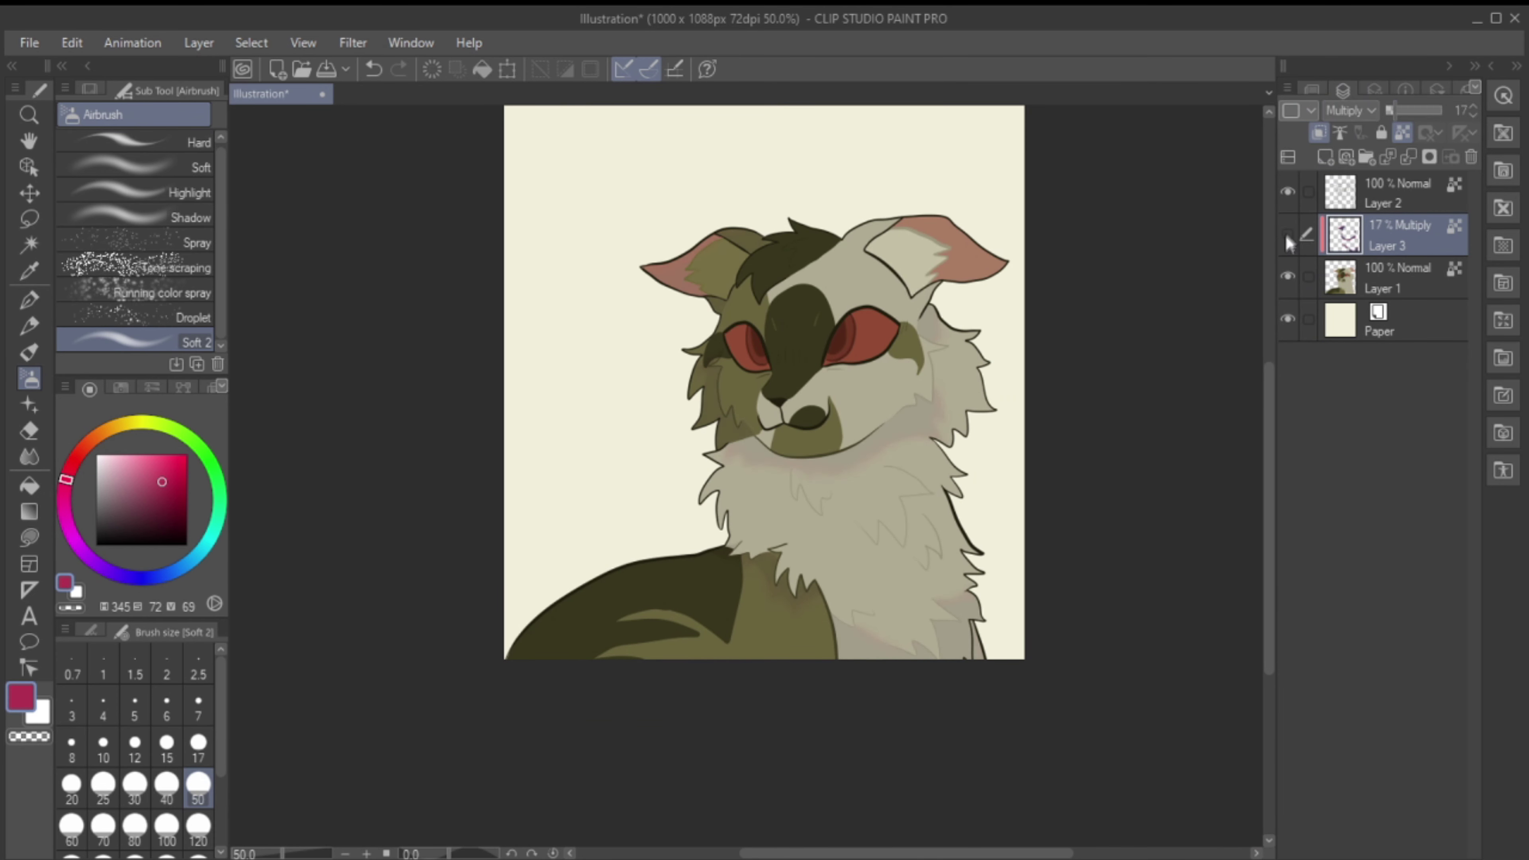
Step: Move the line art Layer 2 below Layer 3 and merge both layers down into Layer 1
{"action": "left_click_drag", "start_coordinate": [1385, 192], "coordinate": [1382, 232]}
{"action": "key", "text": "ctrl+e"}
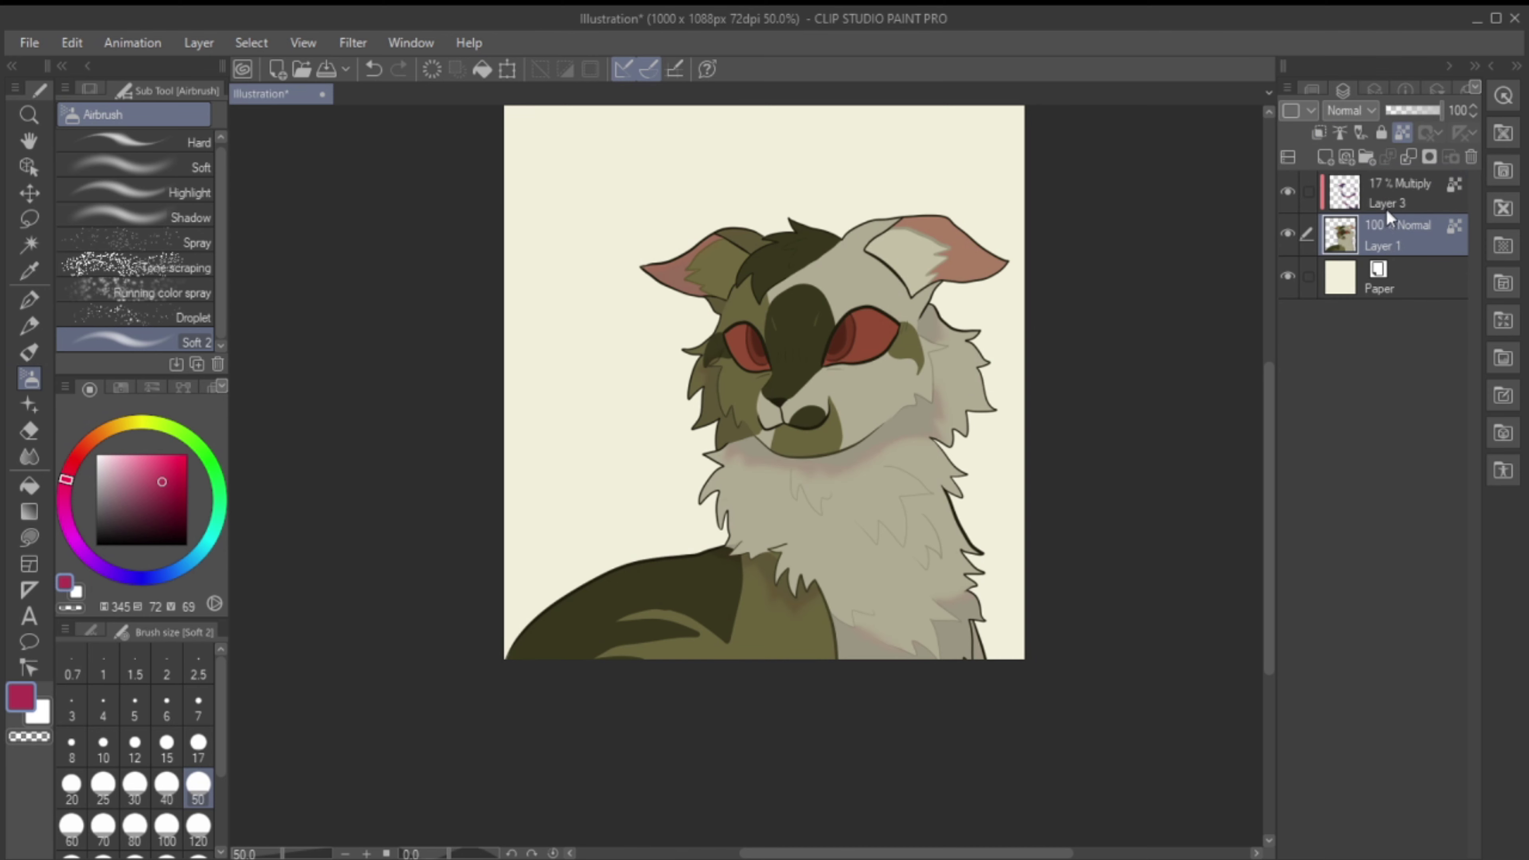
{"action": "left_click", "coordinate": [1388, 198]}
{"action": "left_click", "coordinate": [1409, 156]}
Step: Try a muted purple gradient fading upward over the cat's lower body directly on Layer 1
{"action": "left_click", "coordinate": [88, 557]}
{"action": "left_click", "coordinate": [127, 492]}
{"action": "left_click", "coordinate": [29, 511]}
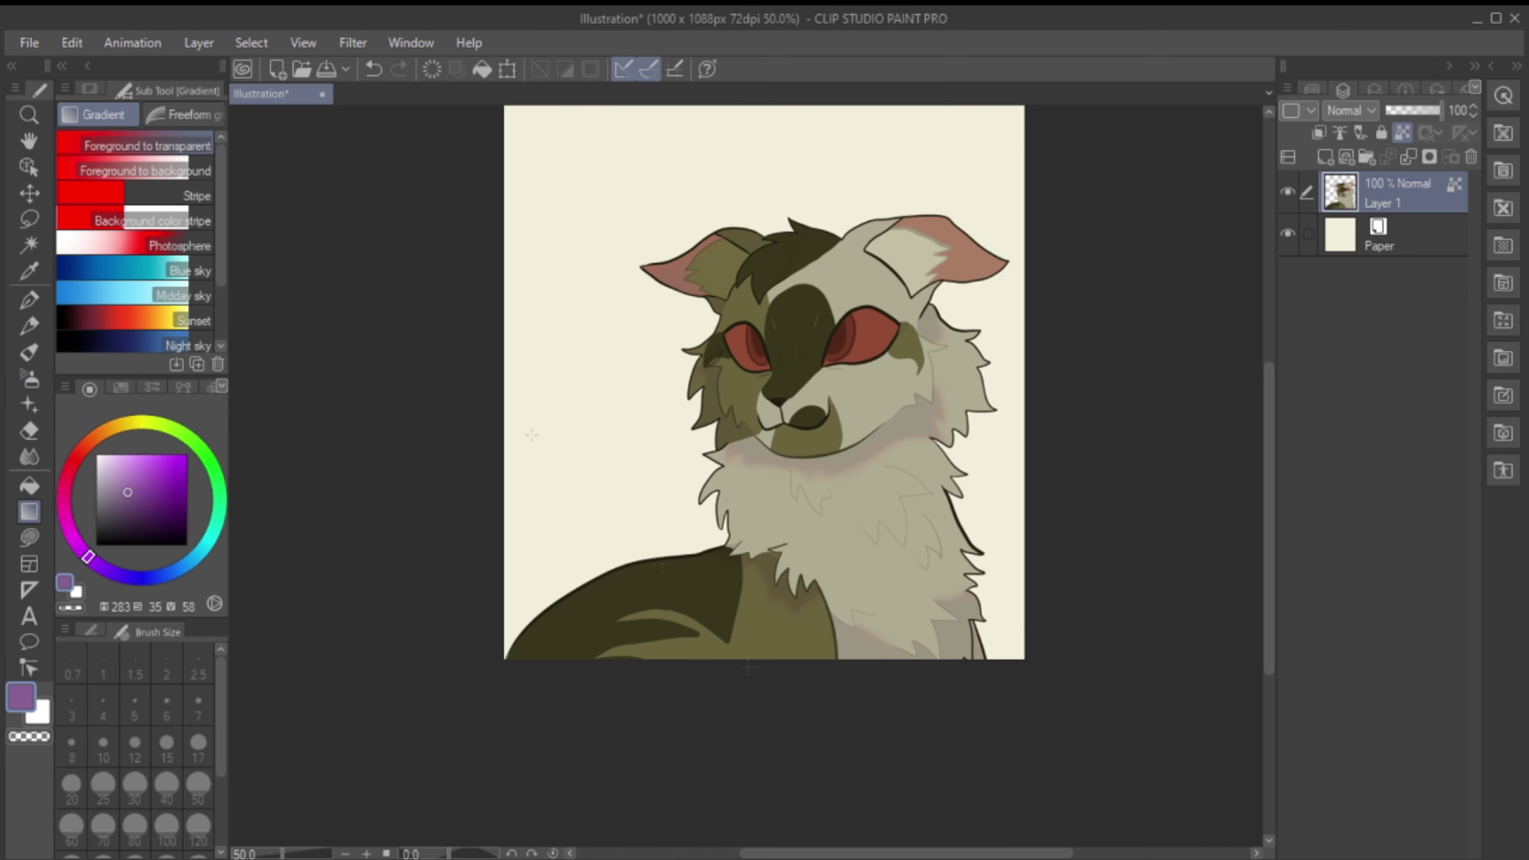
{"action": "left_click_drag", "start_coordinate": [749, 666], "coordinate": [747, 488]}
{"action": "left_click", "coordinate": [113, 572]}
{"action": "left_click", "coordinate": [128, 501]}
{"action": "key", "text": "ctrl+z"}
{"action": "left_click_drag", "start_coordinate": [766, 785], "coordinate": [728, 530]}
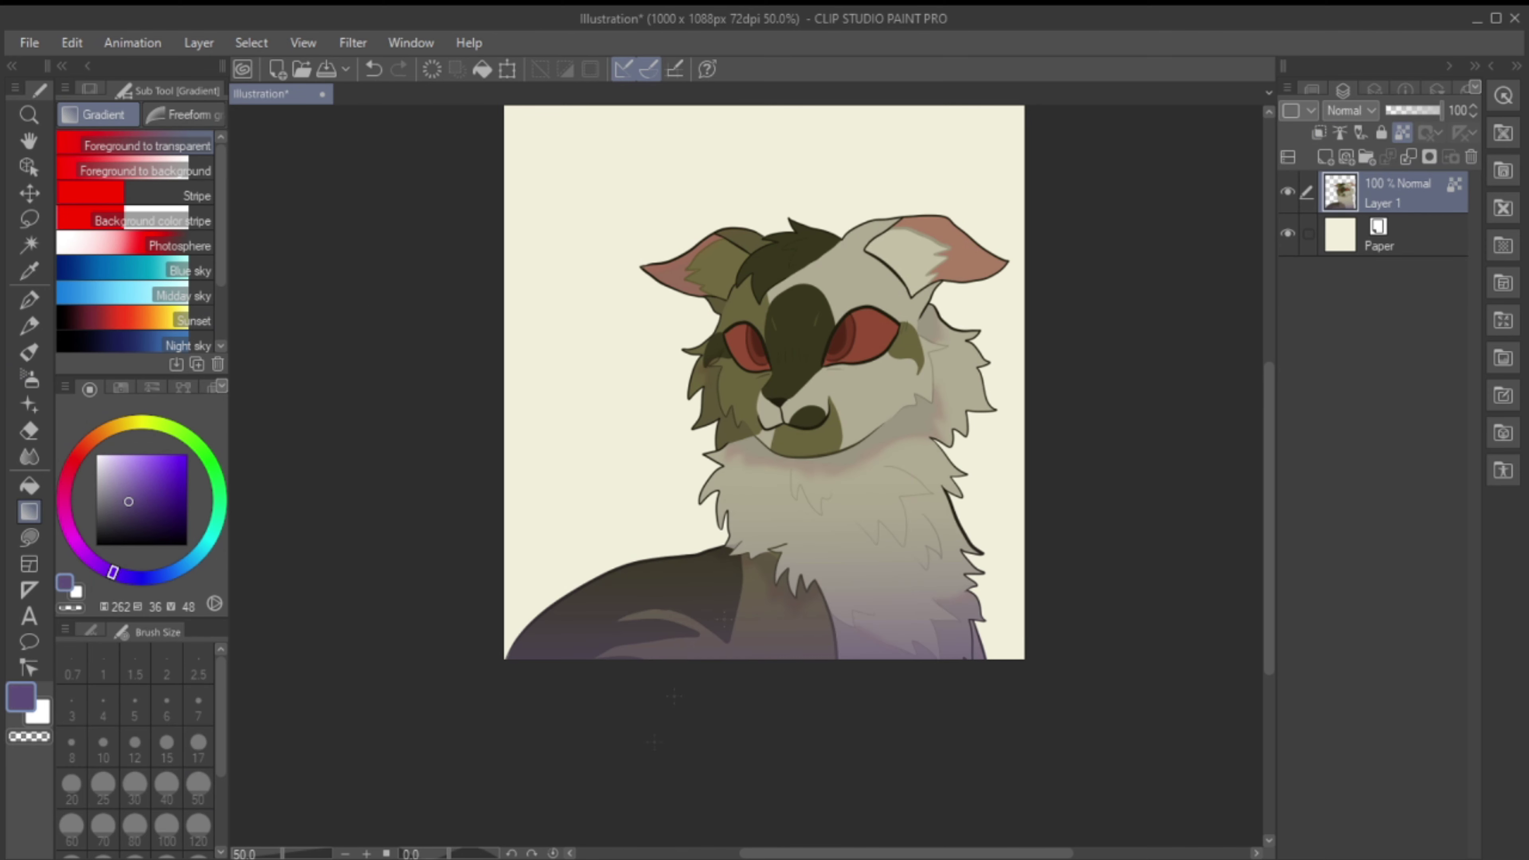
{"action": "key", "text": "ctrl+z"}
Step: Add a new layer above the cat and draw a muted purple gradient rising from the canvas's lower edge
{"action": "left_click", "coordinate": [1325, 156]}
{"action": "left_click_drag", "start_coordinate": [789, 843], "coordinate": [795, 632]}
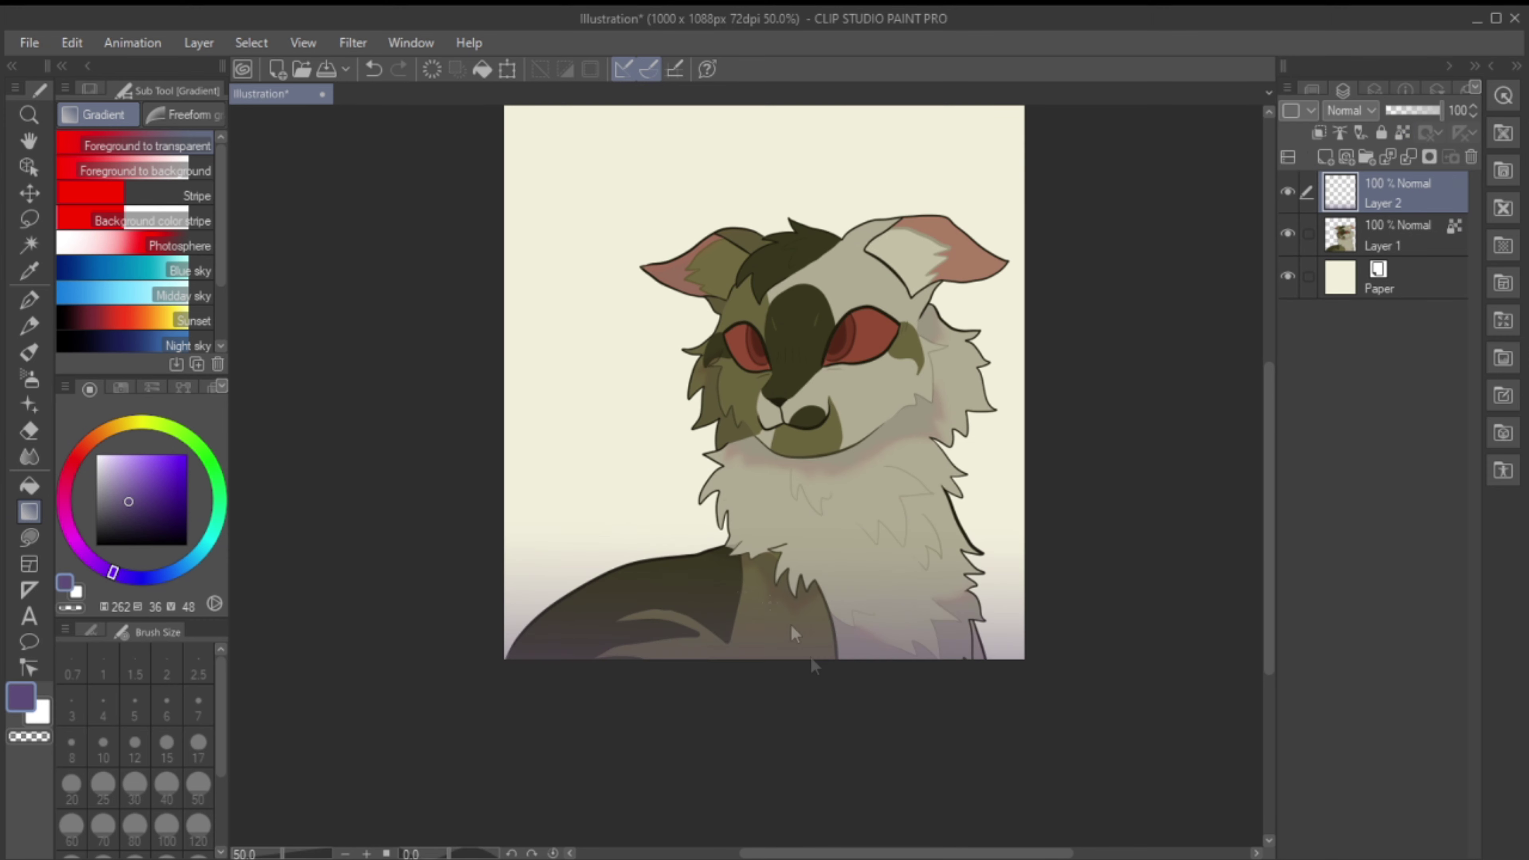
Step: Try airbrushing muted red over the gradient's upper part with the Soft airbrush at size 250, clipped to the cat
{"action": "left_click", "coordinate": [29, 378]}
{"action": "left_click", "coordinate": [135, 167]}
{"action": "scroll", "coordinate": [139, 753], "scroll_direction": "down", "scroll_amount": 2}
{"action": "left_click", "coordinate": [167, 816]}
{"action": "left_click", "coordinate": [67, 491]}
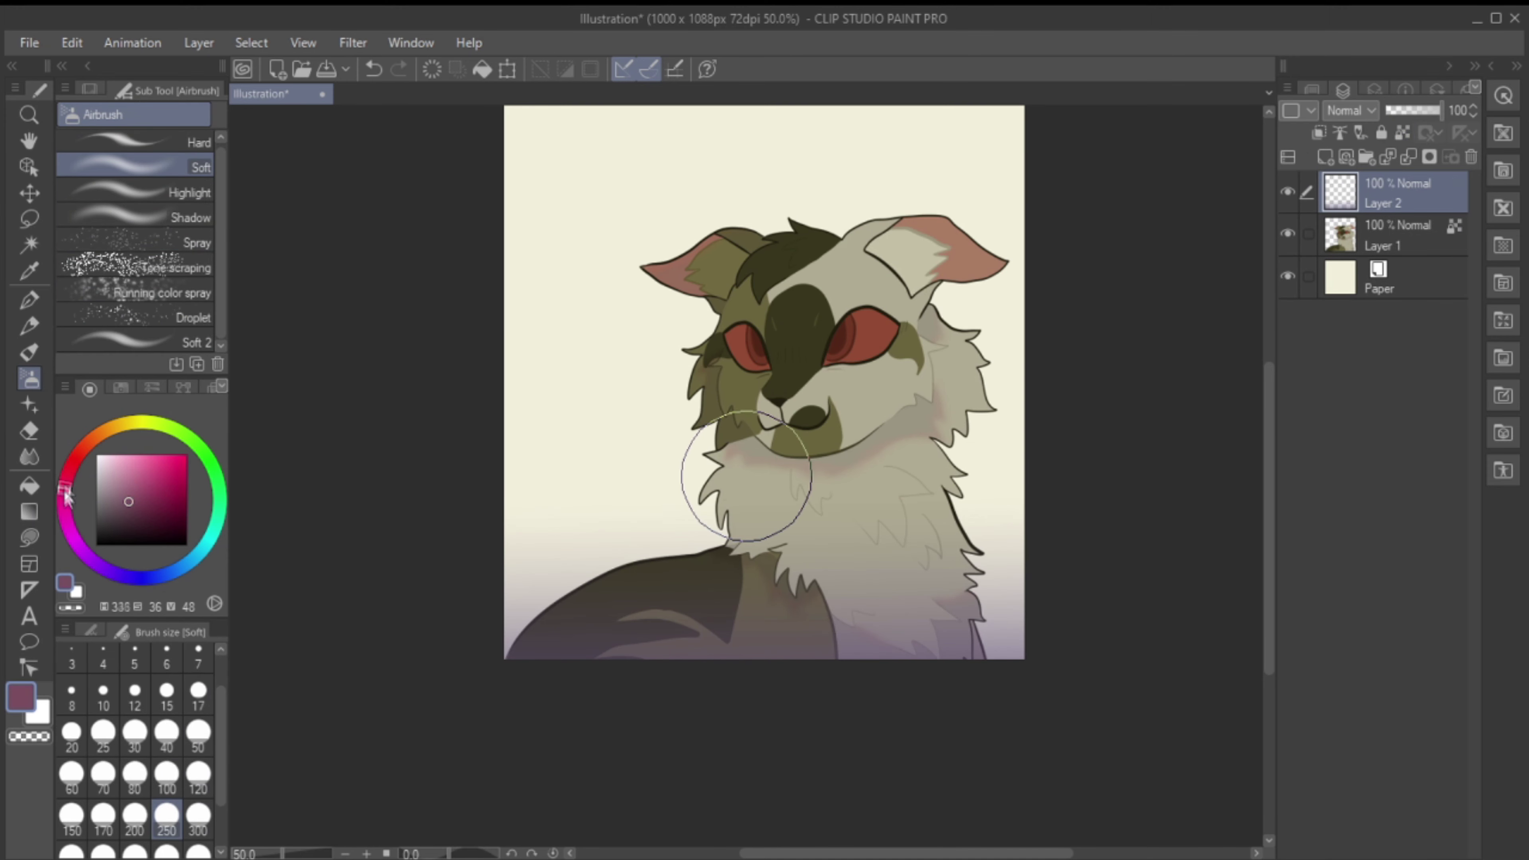
{"action": "left_click_drag", "start_coordinate": [67, 491], "coordinate": [69, 472]}
{"action": "left_click", "coordinate": [145, 485]}
{"action": "left_click_drag", "start_coordinate": [616, 506], "coordinate": [964, 542]}
{"action": "left_click", "coordinate": [1403, 132]}
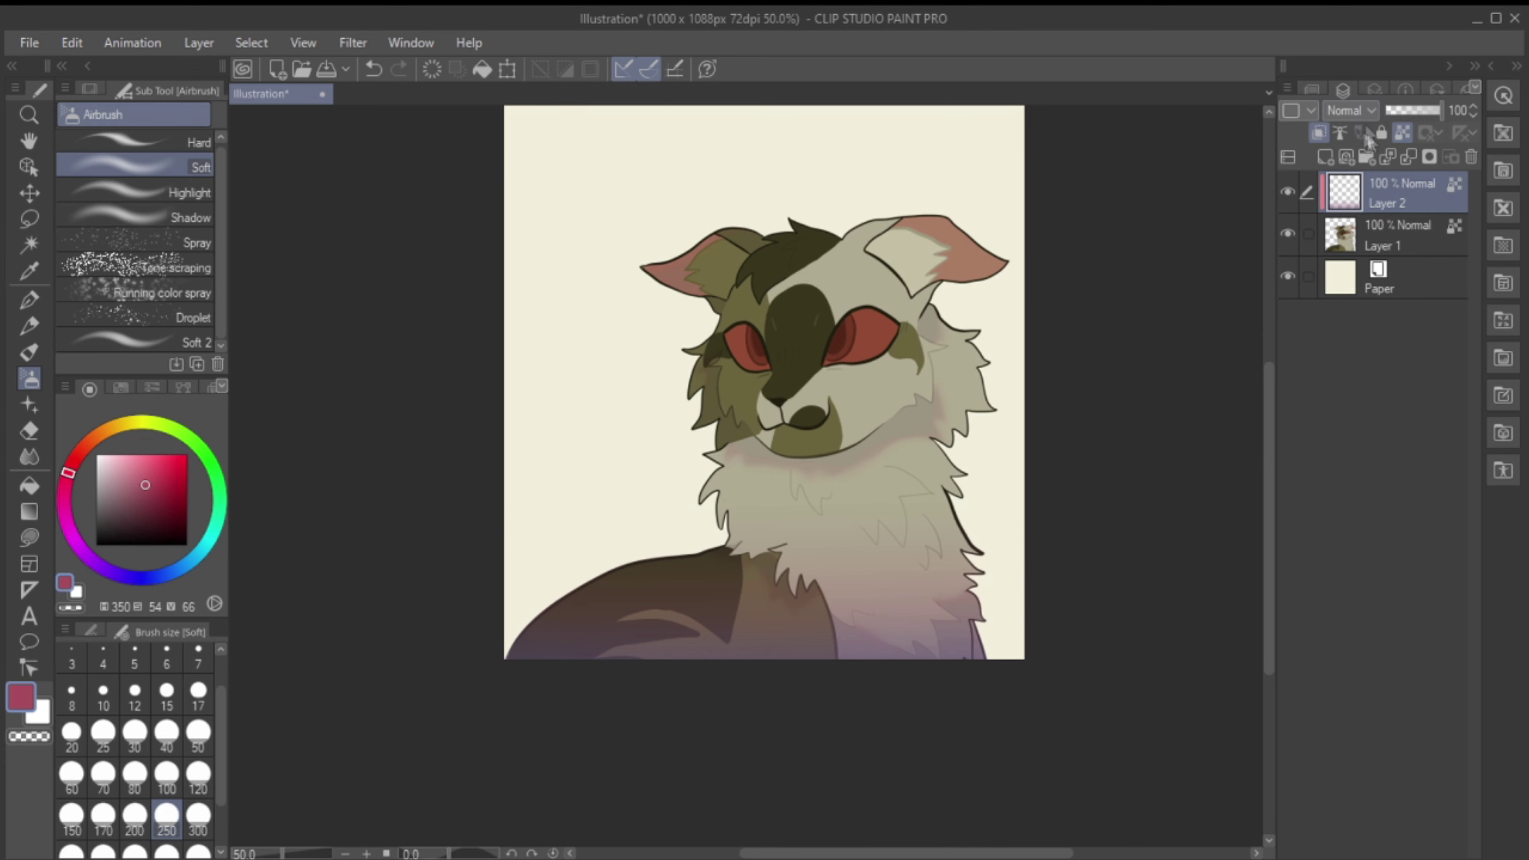
Step: Undo the recent gradient and airbrush changes on Layer 2
{"action": "key", "text": "ctrl+z"}
{"action": "key", "text": "ctrl+z"}
{"action": "key", "text": "ctrl+z"}
{"action": "key", "text": "ctrl+z"}
{"action": "key", "text": "ctrl+y"}
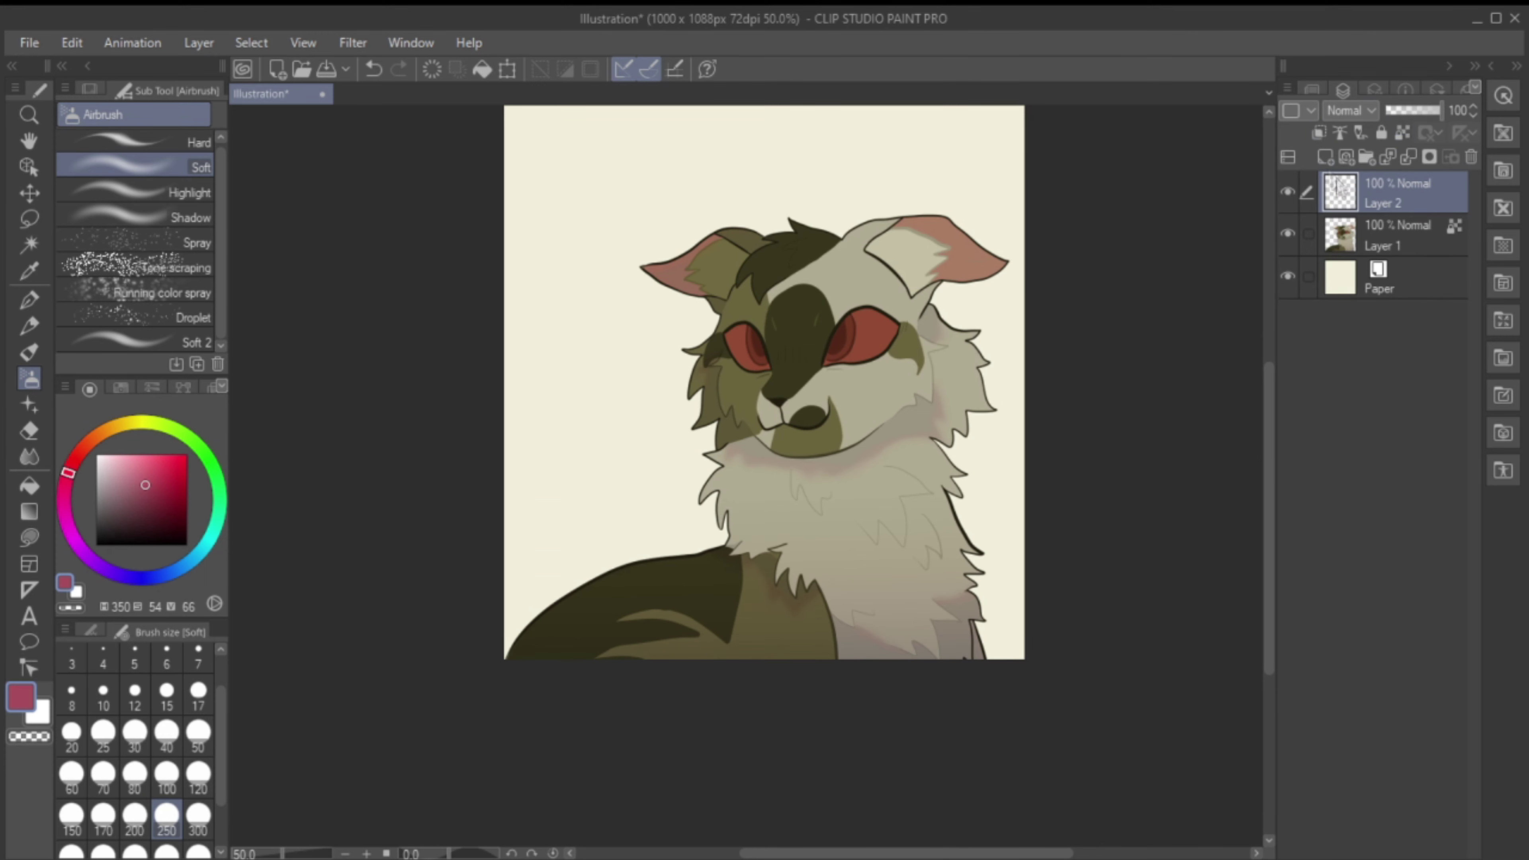
Step: Try bright red over the face with the Soft airbrush and over the left ear with Soft 2 at size 70
{"action": "left_click", "coordinate": [72, 462]}
{"action": "left_click", "coordinate": [187, 454]}
{"action": "mouse_move", "coordinate": [783, 338]}
{"action": "left_mouse_down"}
{"action": "mouse_move", "coordinate": [692, 272]}
{"action": "mouse_move", "coordinate": [934, 272]}
{"action": "left_mouse_up"}
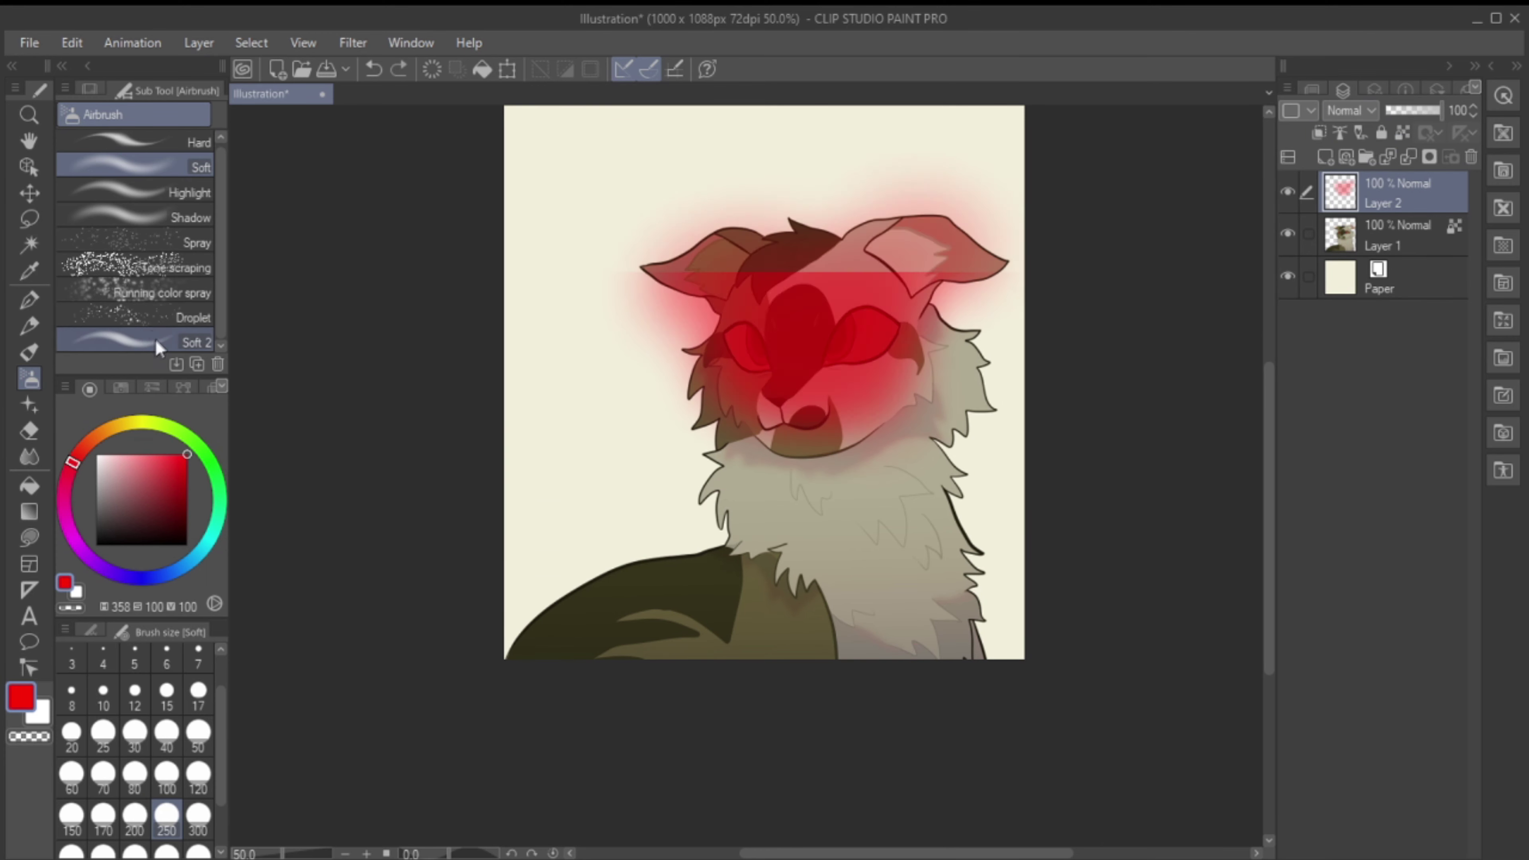
{"action": "left_click", "coordinate": [157, 342]}
{"action": "key", "text": "ctrl+z"}
{"action": "key", "text": "ctrl+z"}
{"action": "left_click", "coordinate": [103, 777]}
{"action": "left_click_drag", "start_coordinate": [656, 282], "coordinate": [790, 262]}
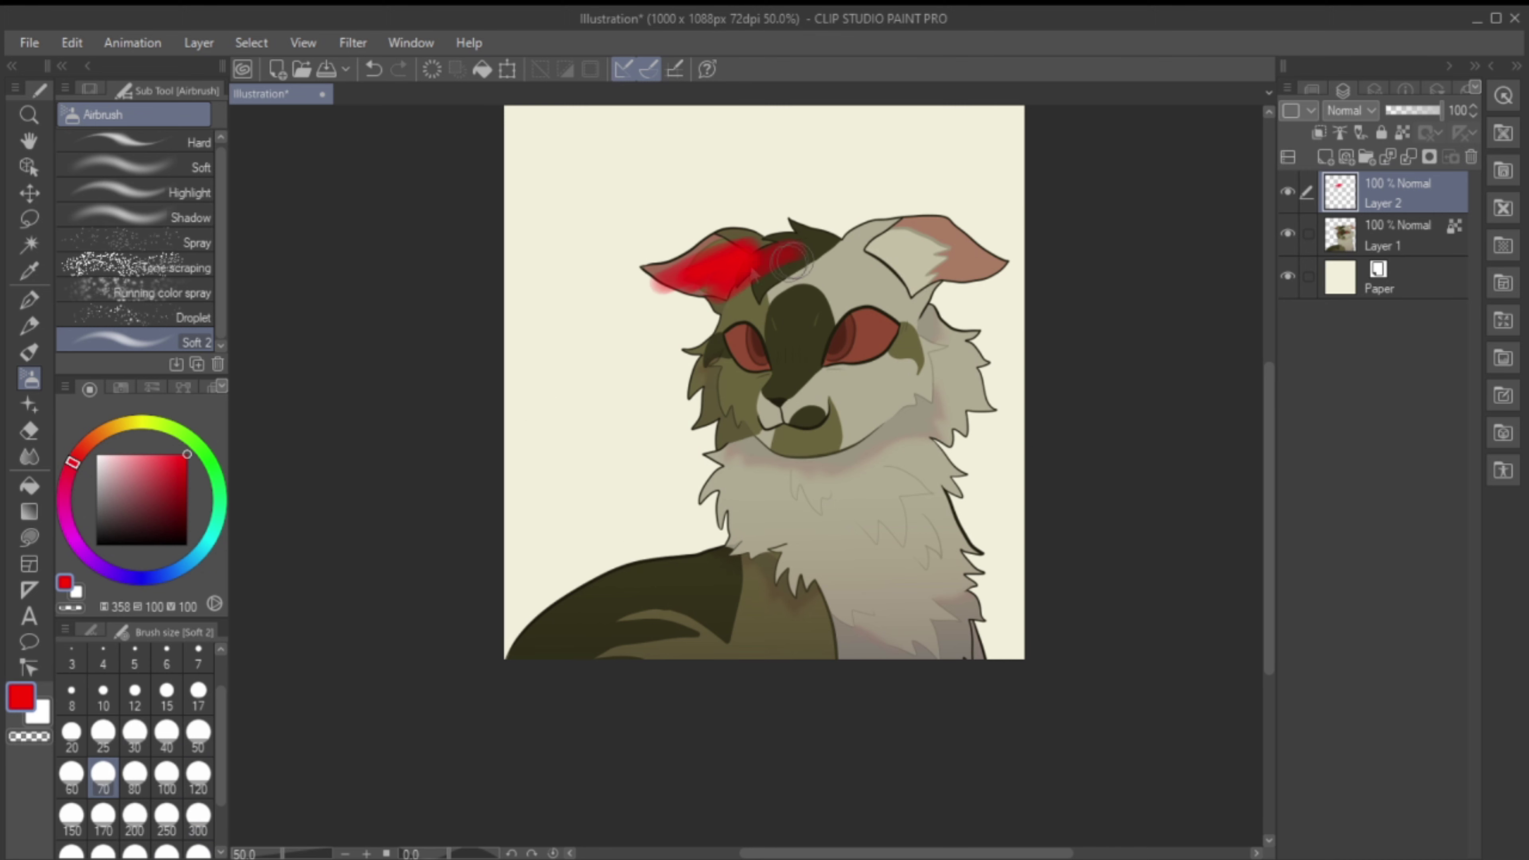
{"action": "key", "text": "ctrl+z"}
Step: Cover the cat's head, chest and back in bright red on Layer 2 with the Hard airbrush at size 300
{"action": "left_click", "coordinate": [134, 144]}
{"action": "mouse_move", "coordinate": [693, 253]}
{"action": "left_mouse_down"}
{"action": "mouse_move", "coordinate": [800, 237]}
{"action": "mouse_move", "coordinate": [807, 362]}
{"action": "mouse_move", "coordinate": [875, 273]}
{"action": "mouse_move", "coordinate": [993, 252]}
{"action": "left_mouse_up"}
{"action": "mouse_move", "coordinate": [975, 313]}
{"action": "left_mouse_down"}
{"action": "mouse_move", "coordinate": [958, 542]}
{"action": "mouse_move", "coordinate": [975, 603]}
{"action": "left_mouse_up"}
{"action": "key", "text": "ctrl+z"}
{"action": "mouse_move", "coordinate": [873, 313]}
{"action": "left_mouse_down"}
{"action": "mouse_move", "coordinate": [792, 445]}
{"action": "mouse_move", "coordinate": [719, 648]}
{"action": "mouse_move", "coordinate": [681, 313]}
{"action": "mouse_move", "coordinate": [1017, 374]}
{"action": "mouse_move", "coordinate": [737, 439]}
{"action": "left_mouse_up"}
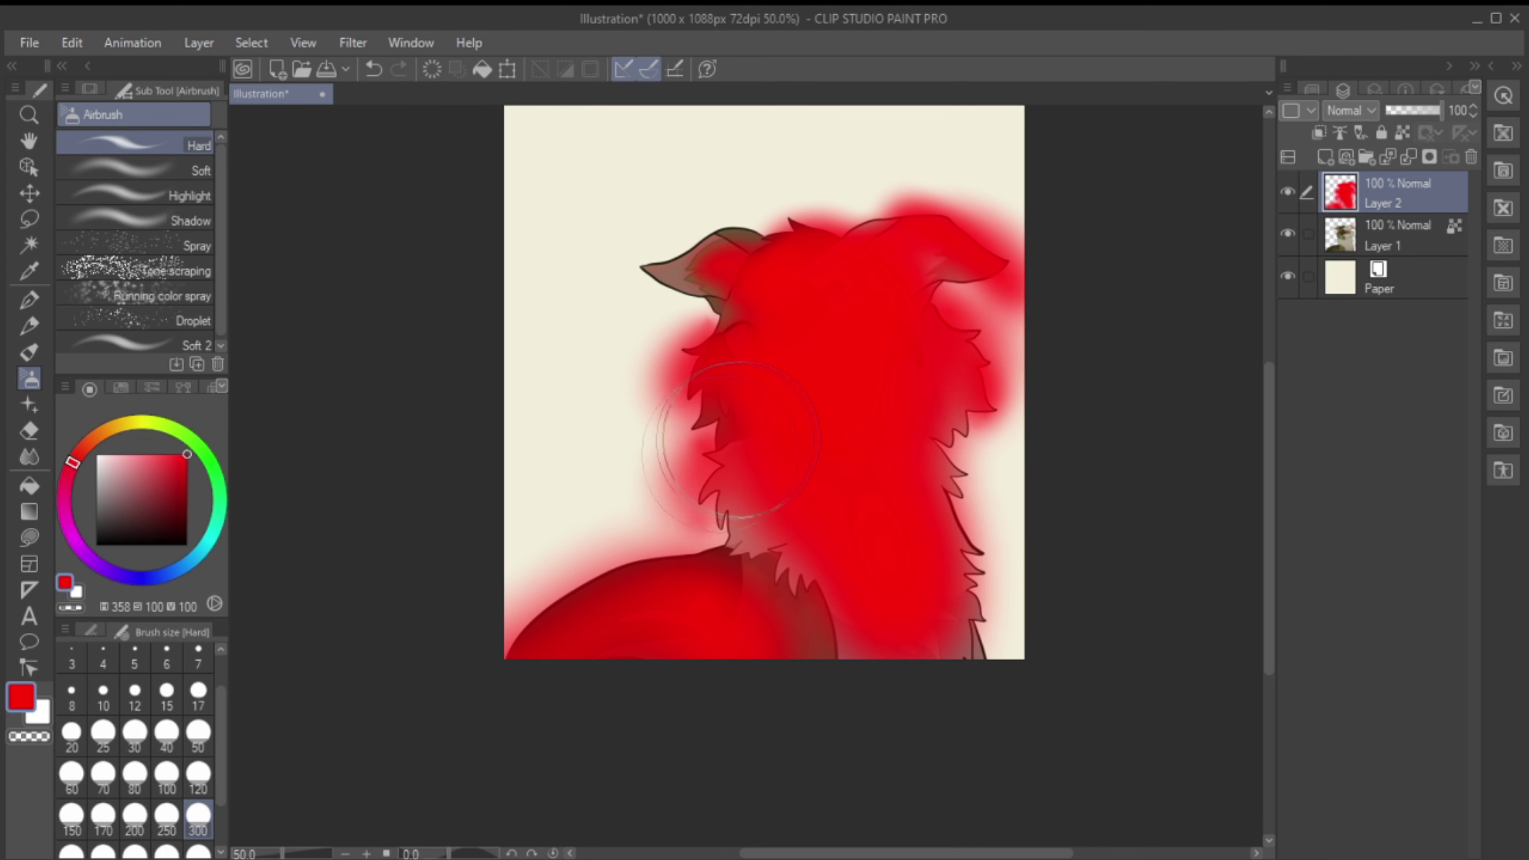
{"action": "key", "text": "ctrl+z"}
Step: Blend the red layer, clipped to the cat, in Add mode at a low opacity and merge it into Layer 1
{"action": "left_click", "coordinate": [1351, 110]}
{"action": "left_click", "coordinate": [1359, 347]}
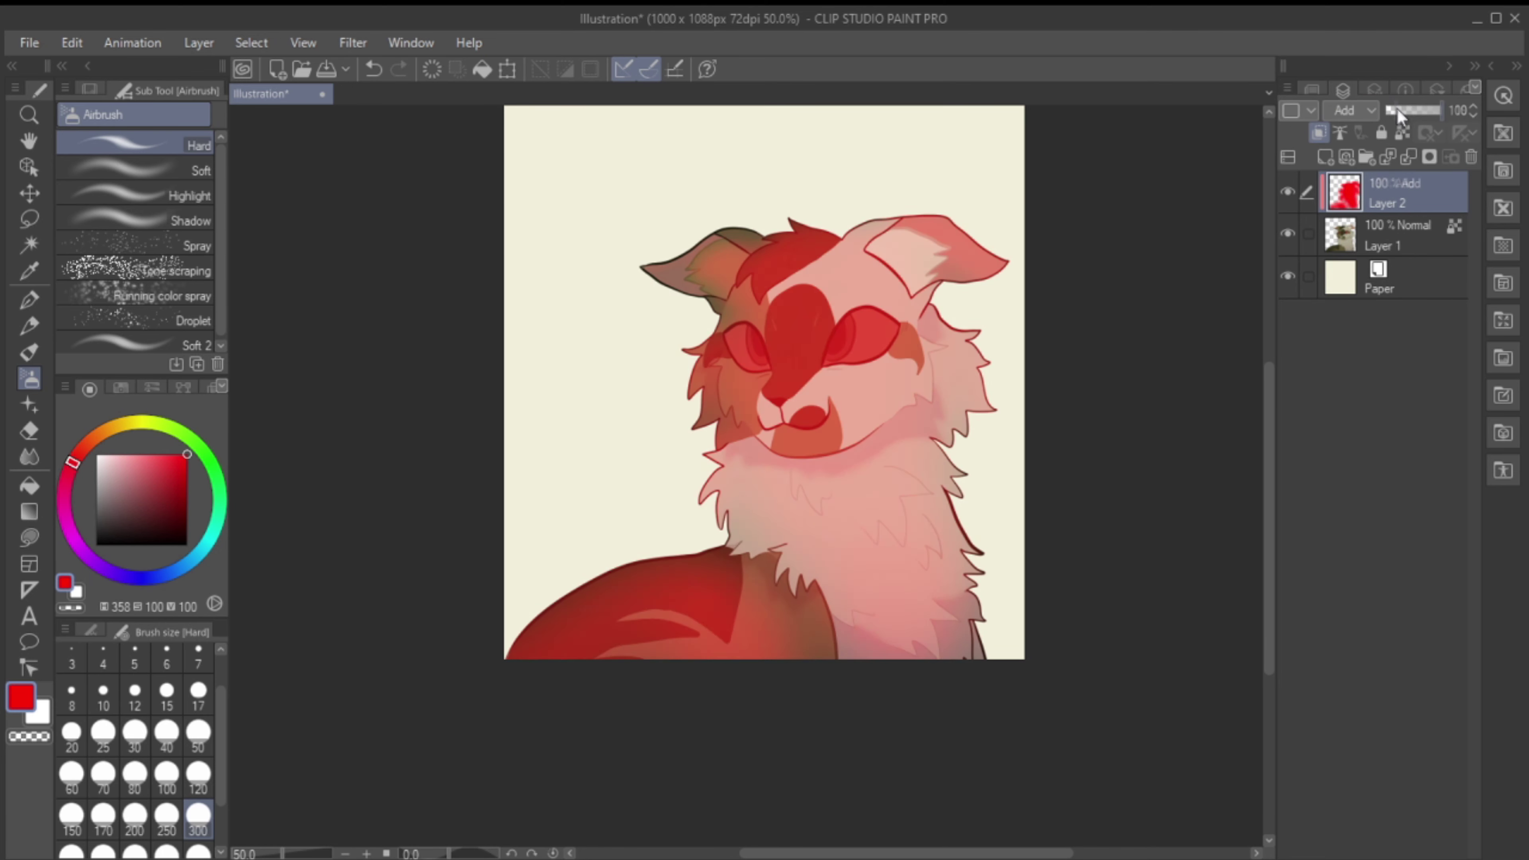
{"action": "left_click_drag", "start_coordinate": [1397, 108], "coordinate": [1389, 111]}
{"action": "left_click", "coordinate": [1470, 157]}
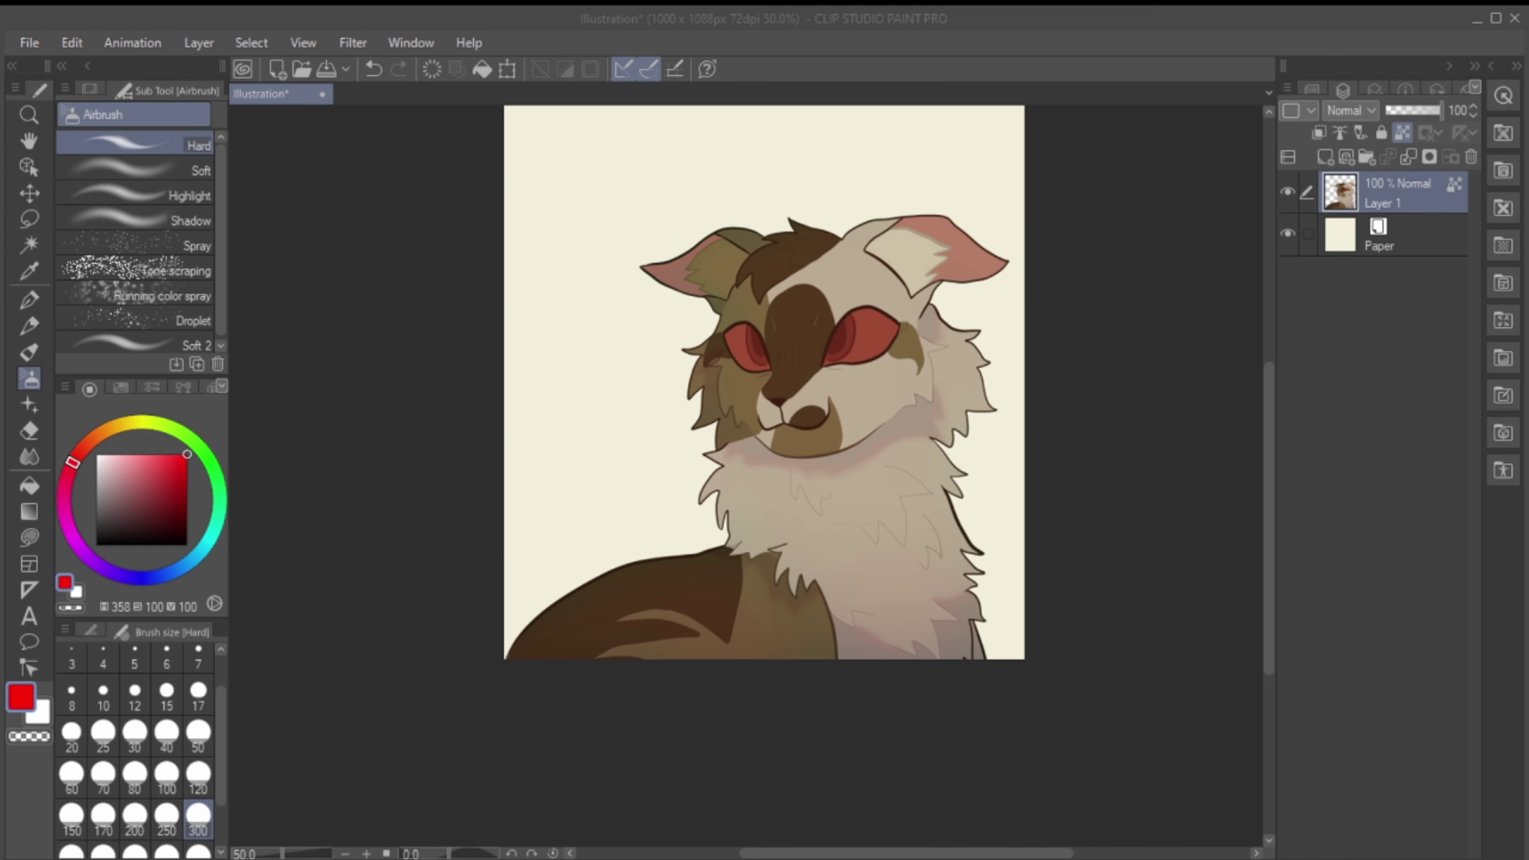
Step: Create a layer beneath the cat and fill it with soft orange (hue 28, saturation 53, value 81)
{"action": "left_click", "coordinate": [1345, 224]}
{"action": "key", "text": "ctrl+shift+n"}
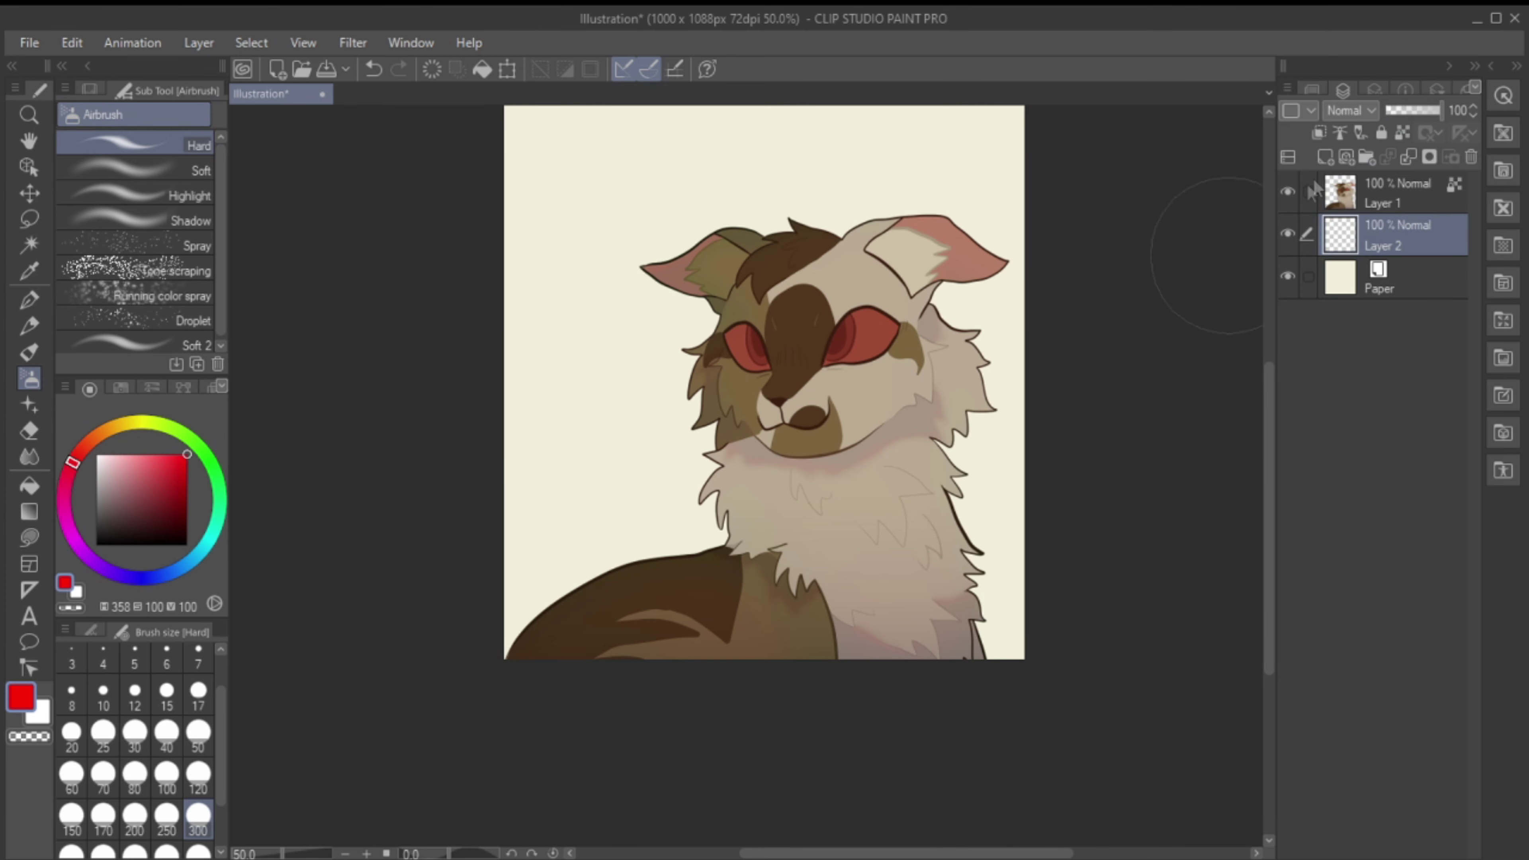
{"action": "left_click", "coordinate": [99, 432]}
{"action": "left_click", "coordinate": [154, 464]}
{"action": "key", "text": "alt+Delete"}
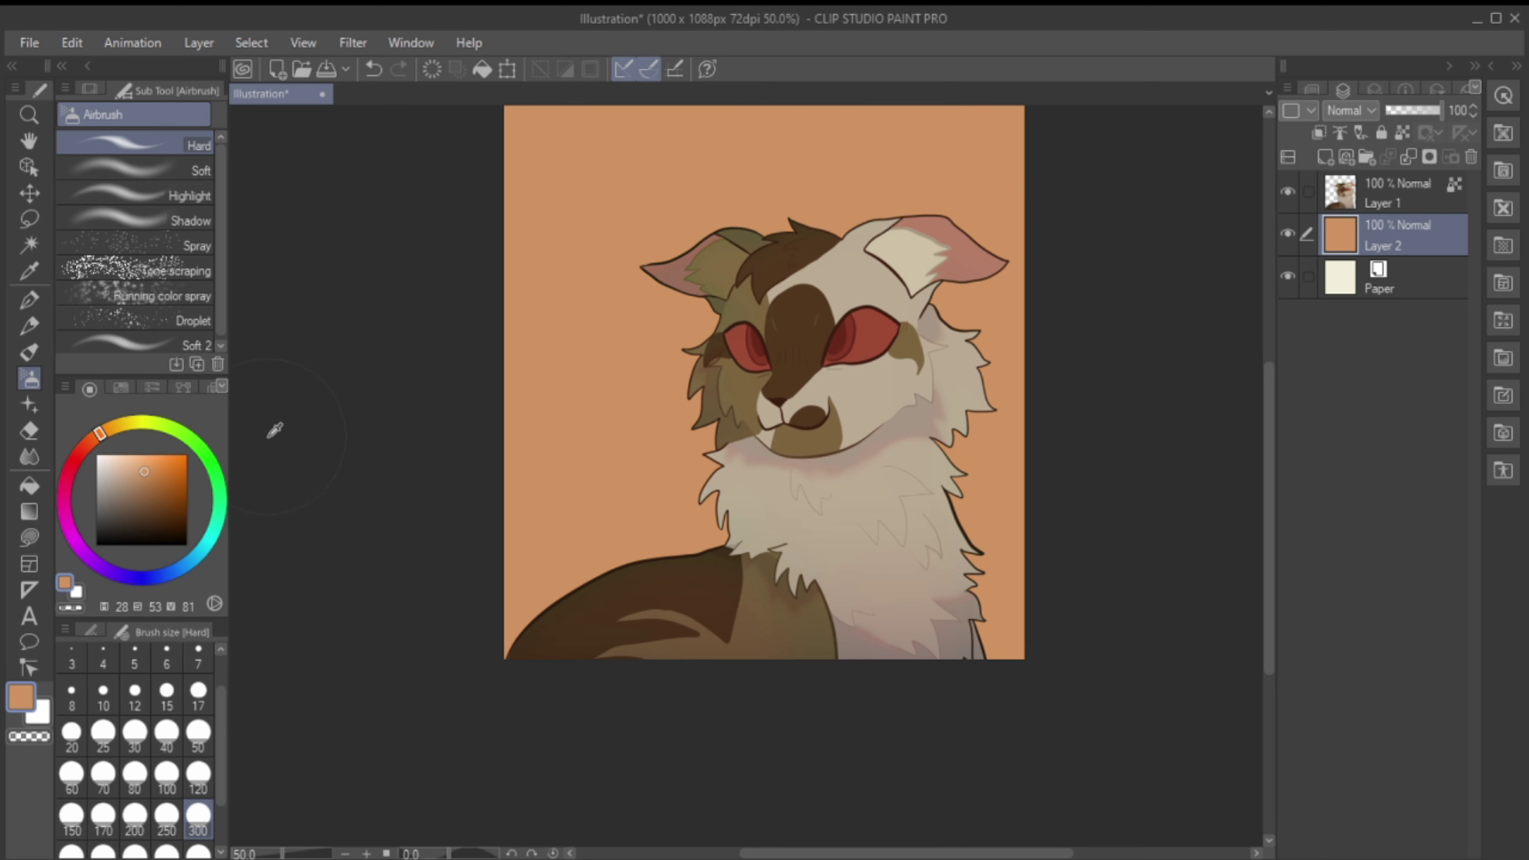
Step: Paint darker orange patches (hue 28, saturation 69, value 69) across the background with the Gouache brush at size 800
{"action": "left_click", "coordinate": [159, 482]}
{"action": "left_click", "coordinate": [29, 326]}
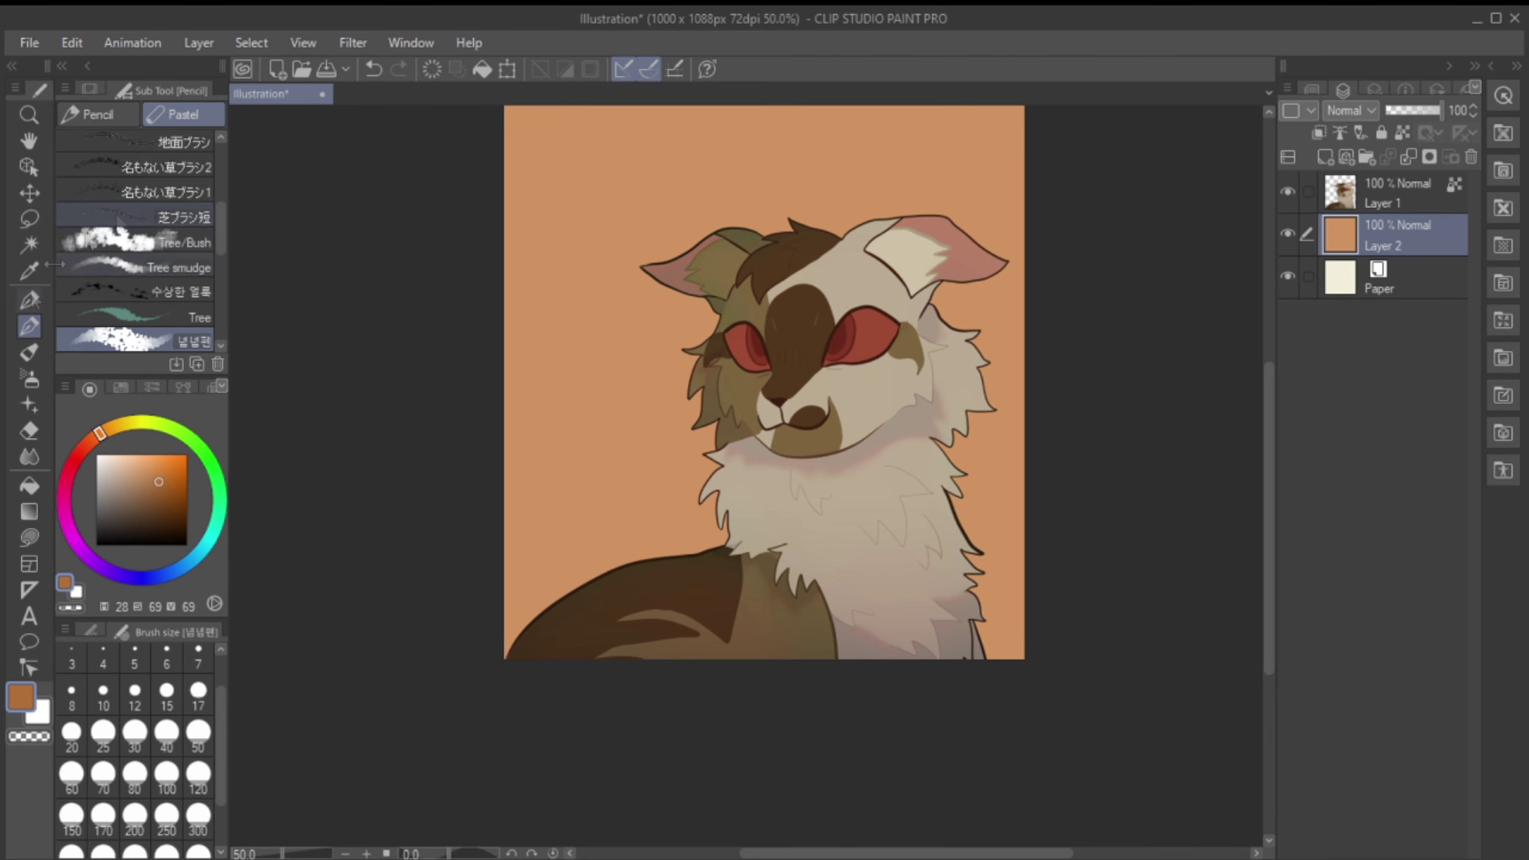
{"action": "scroll", "coordinate": [215, 320], "scroll_direction": "up", "scroll_amount": 10}
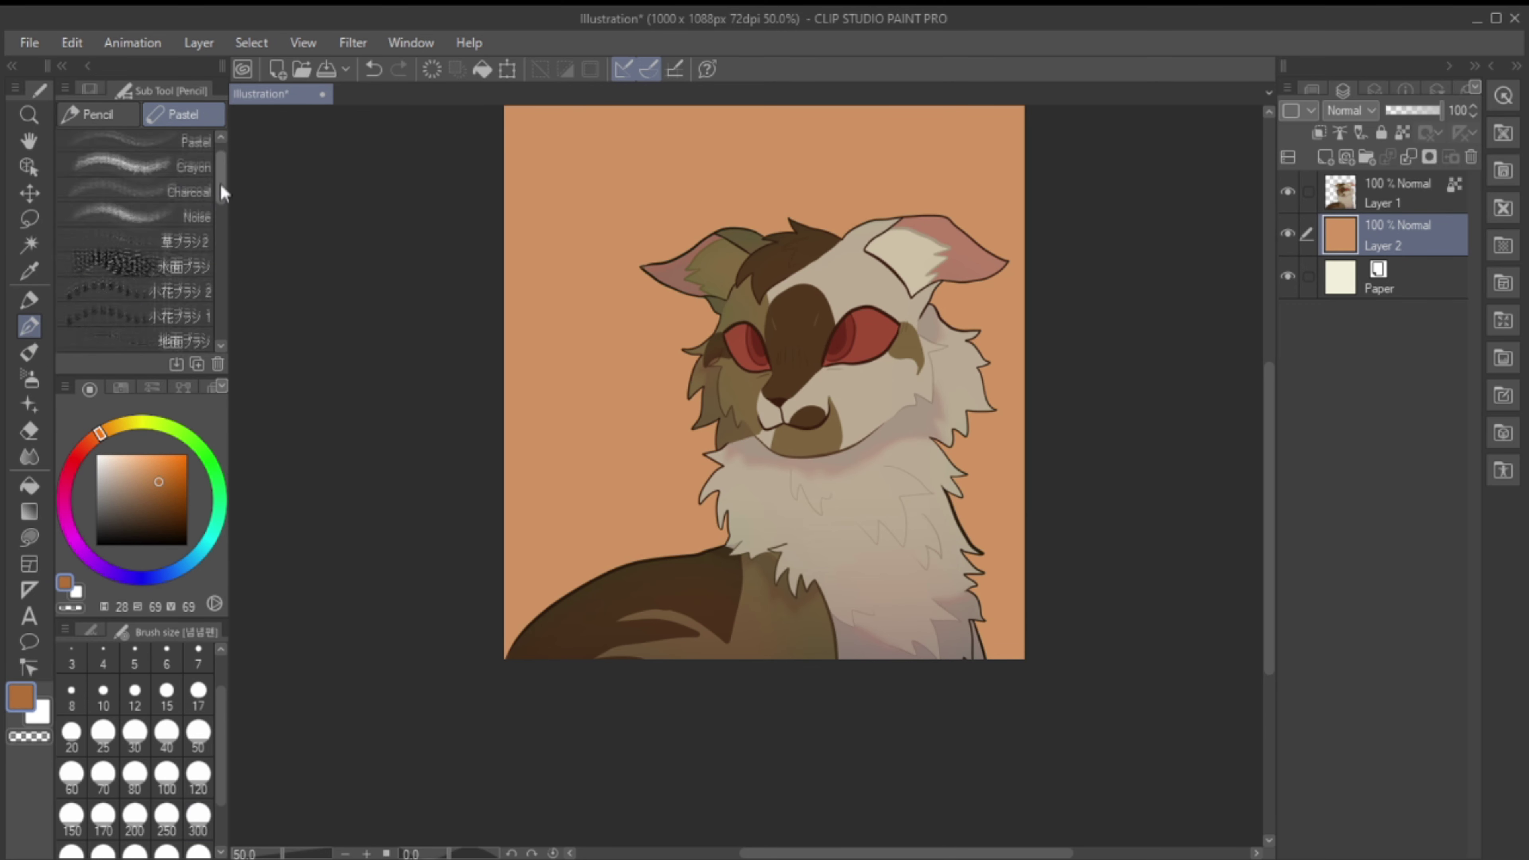
{"action": "mouse_move", "coordinate": [223, 193]}
{"action": "left_mouse_down"}
{"action": "mouse_move", "coordinate": [225, 292]}
{"action": "mouse_move", "coordinate": [219, 229]}
{"action": "left_mouse_up"}
{"action": "key", "text": "b"}
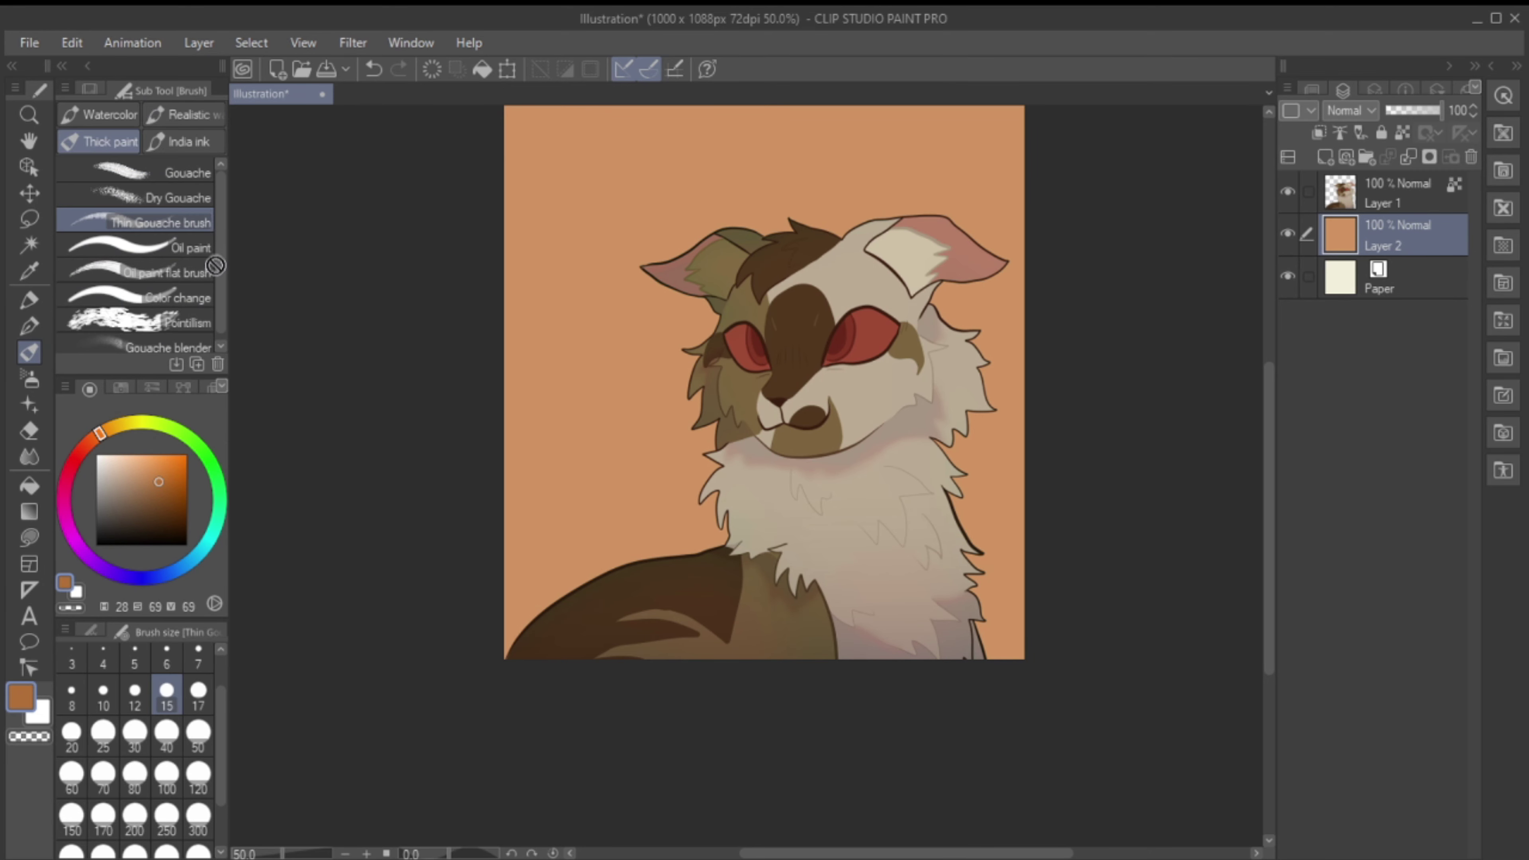
{"action": "left_click", "coordinate": [151, 173]}
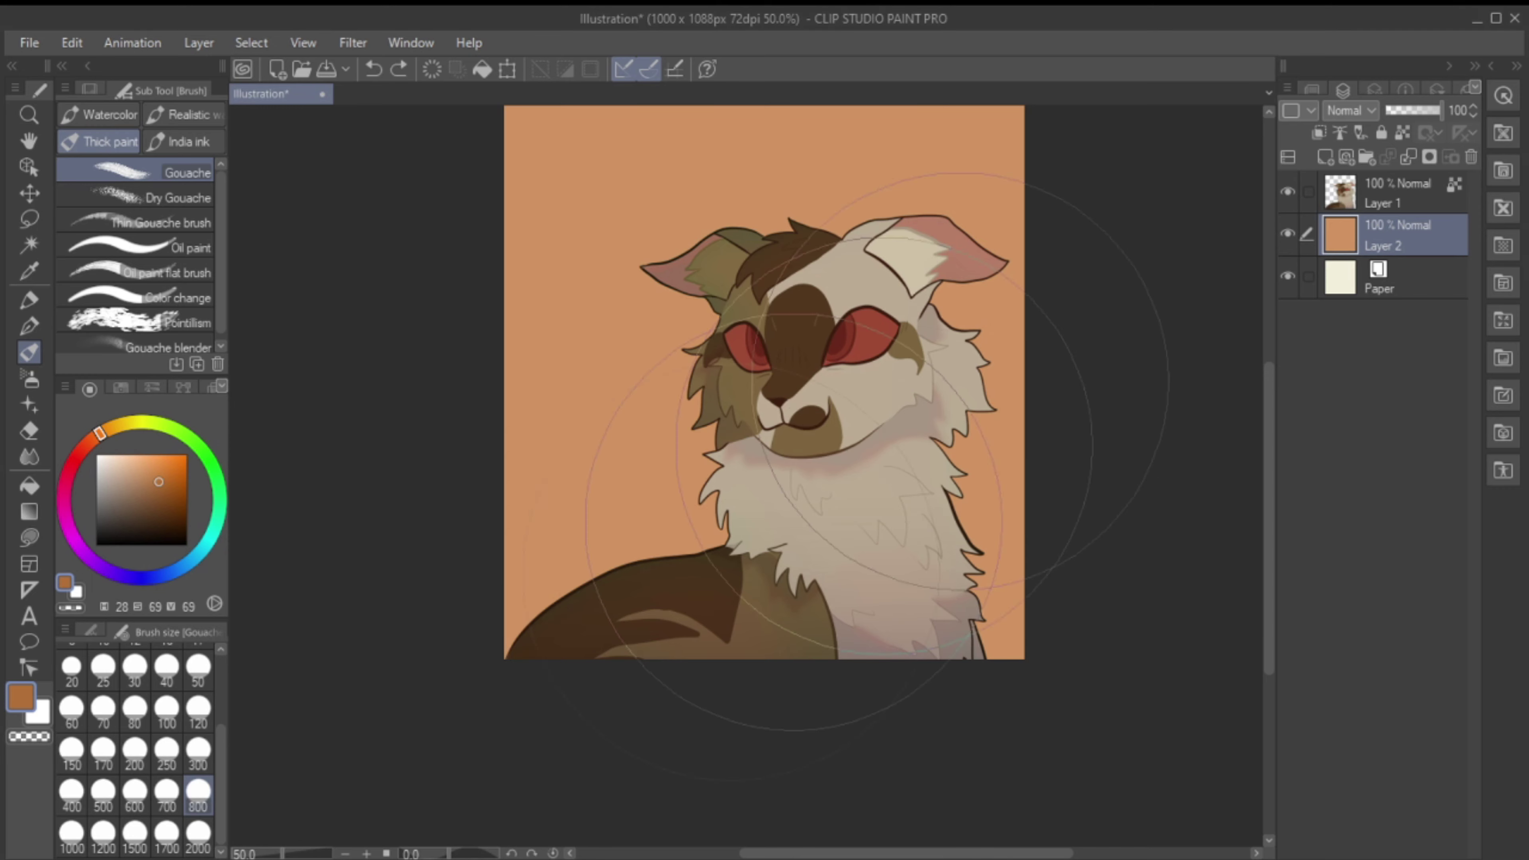
{"action": "left_click_drag", "start_coordinate": [795, 452], "coordinate": [603, 530]}
{"action": "left_click_drag", "start_coordinate": [993, 542], "coordinate": [1006, 639]}
Step: Dab small darker orange Pointillism marks on the background and soften them with the Gouache blender at size 80
{"action": "left_click", "coordinate": [135, 711]}
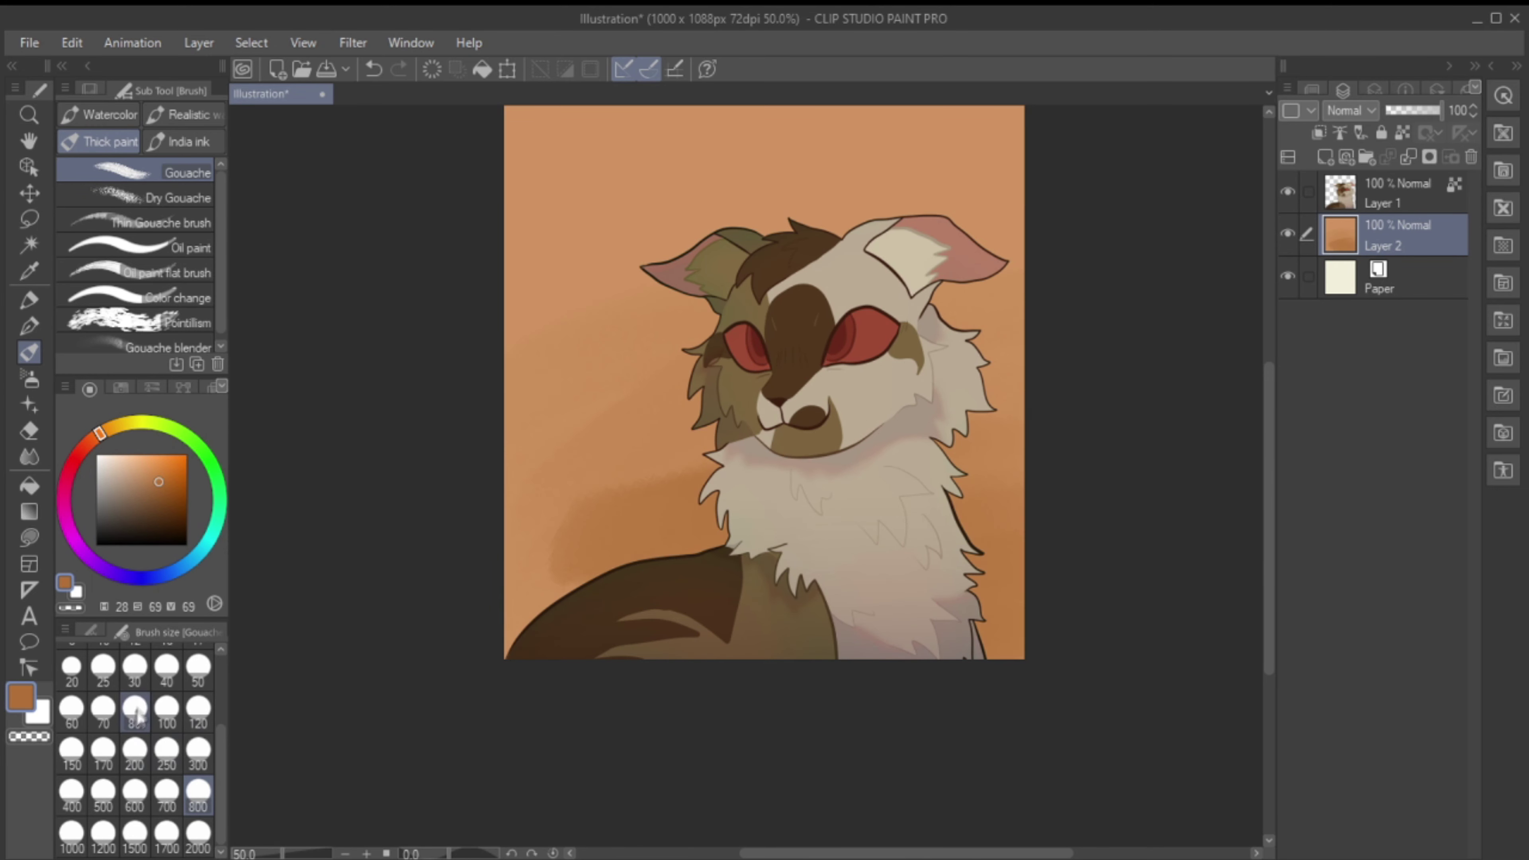
{"action": "left_click", "coordinate": [181, 323]}
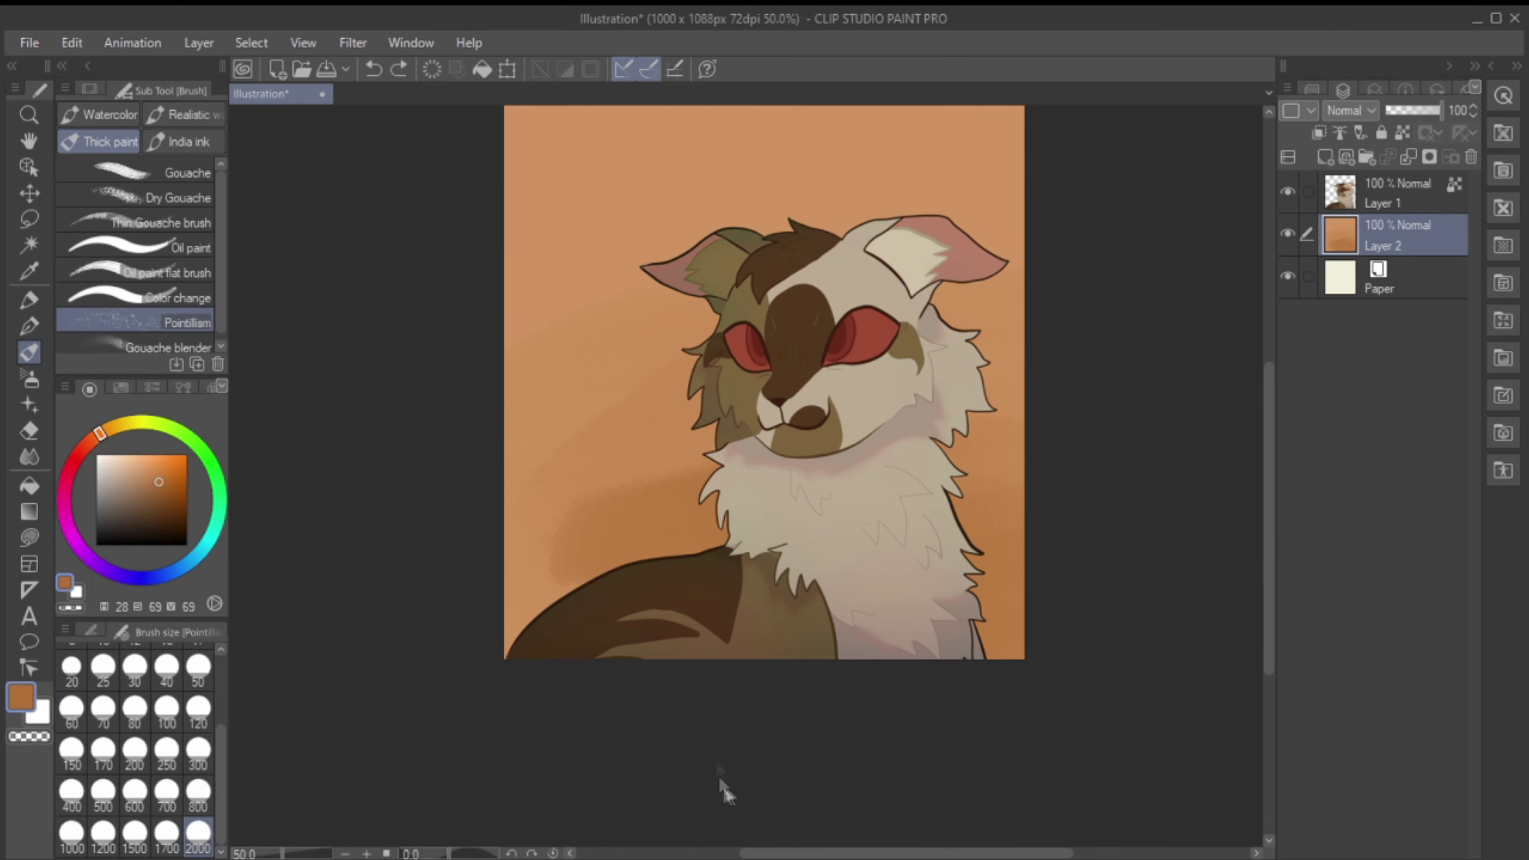
{"action": "left_click", "coordinate": [168, 344]}
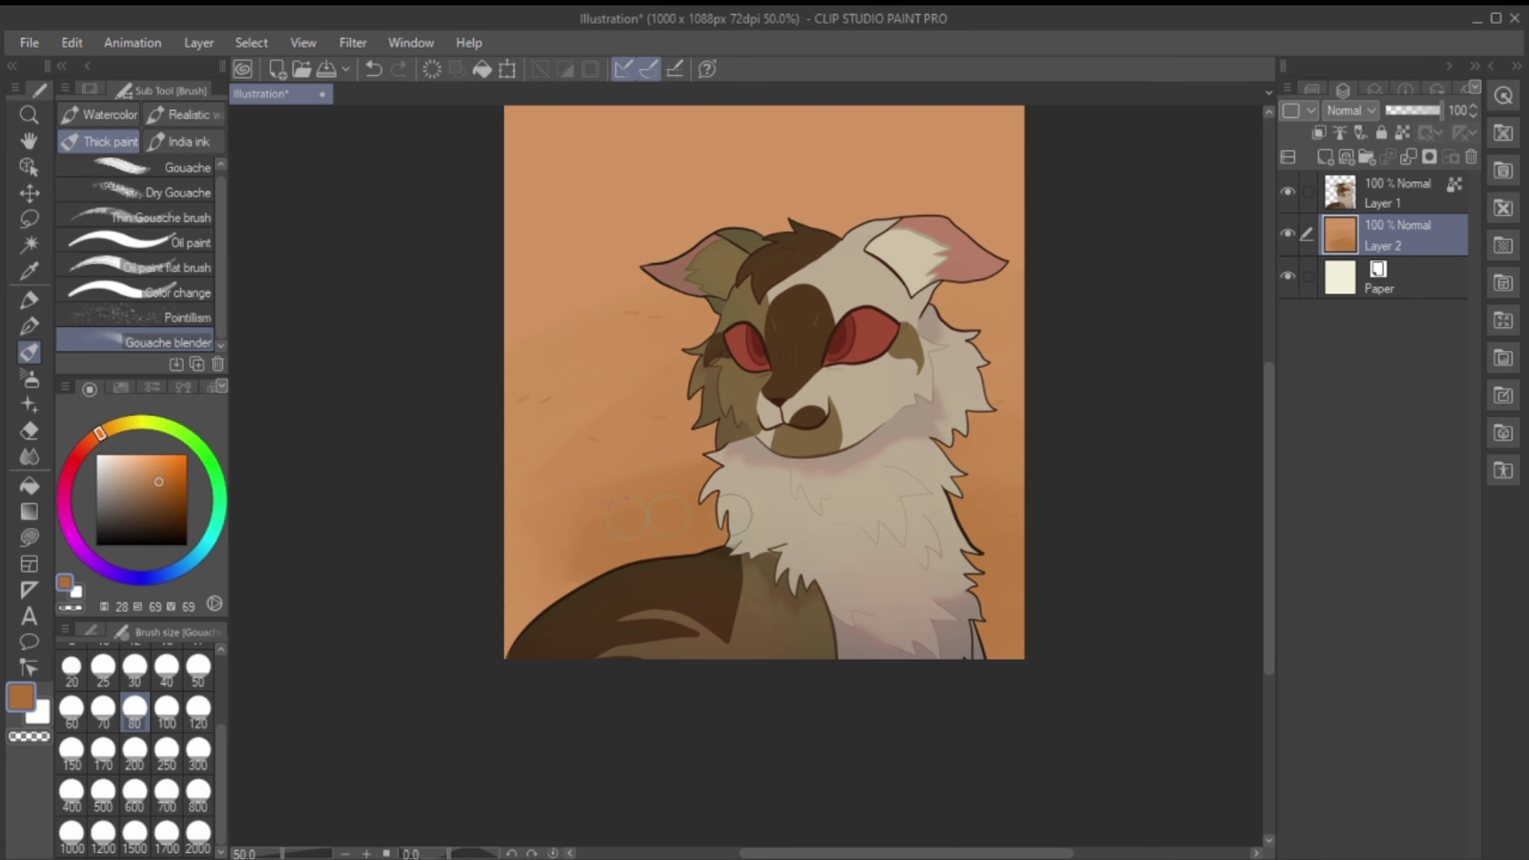
Step: Texture the background with the Noise pastel brush, finishing at size 700 in light orange (hue 28, saturation 54, value 89)
{"action": "scroll", "coordinate": [1269, 461], "scroll_direction": "up", "scroll_amount": 2}
{"action": "left_click", "coordinate": [29, 326]}
{"action": "scroll", "coordinate": [222, 210], "scroll_direction": "up", "scroll_amount": 3}
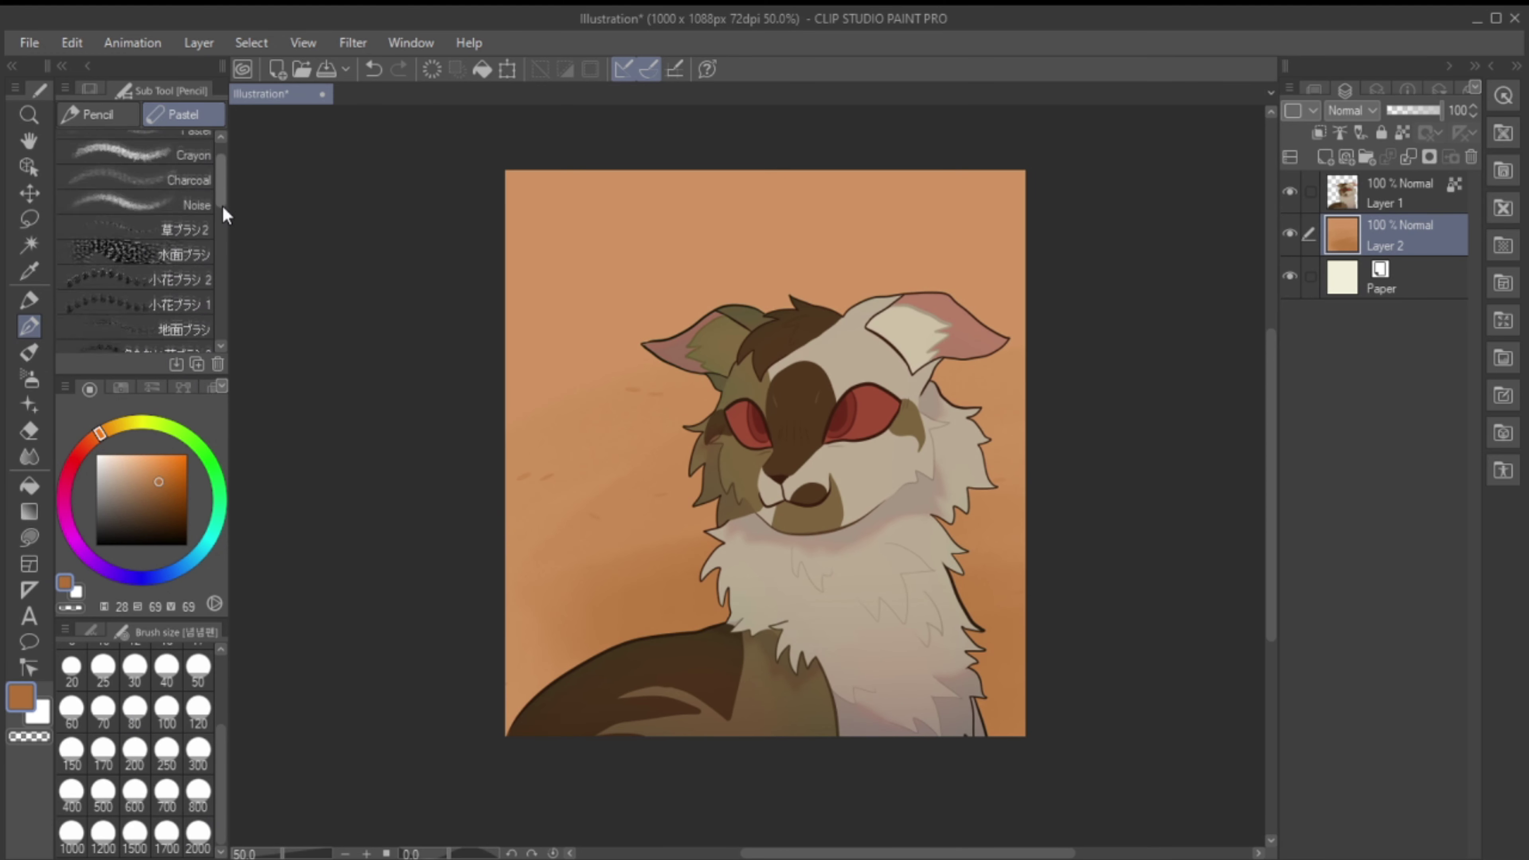
{"action": "scroll", "coordinate": [222, 208], "scroll_direction": "up", "scroll_amount": 5}
{"action": "left_click", "coordinate": [139, 244]}
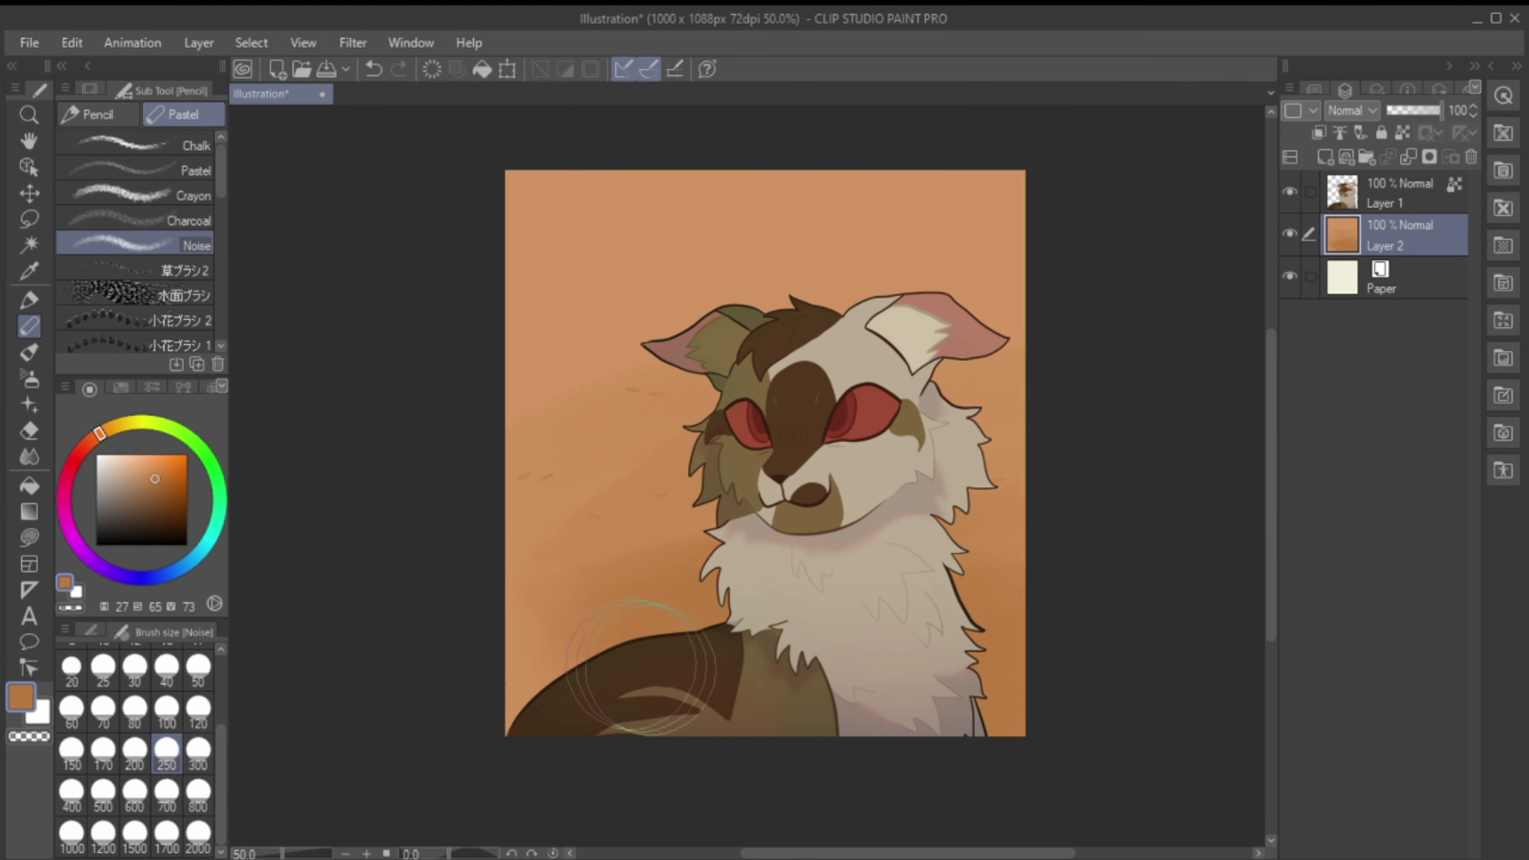
{"action": "left_click", "coordinate": [494, 259], "text": "alt"}
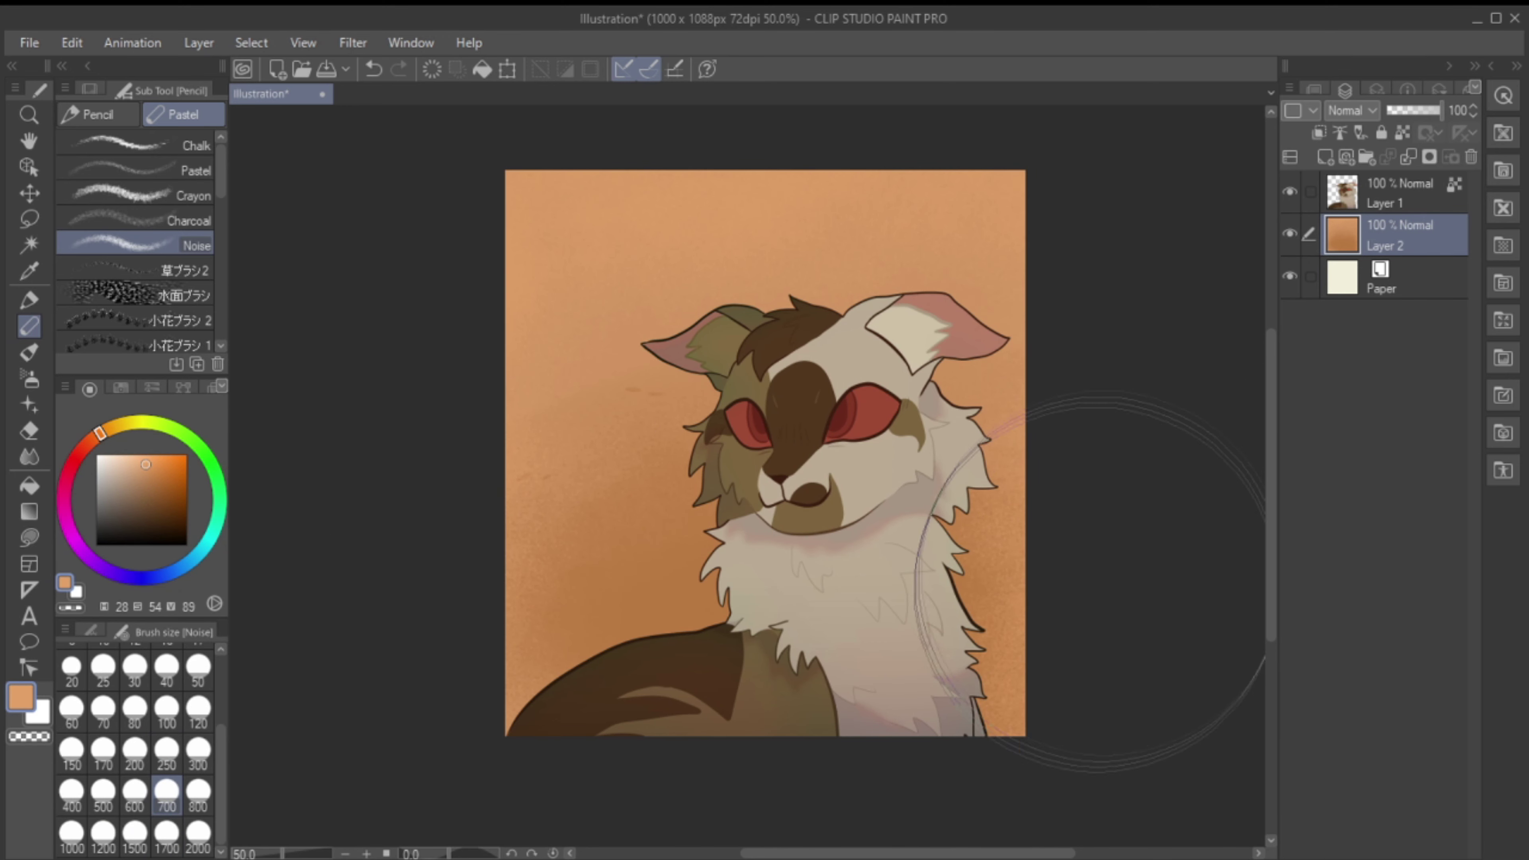
Step: Merge the background layer and the cat layer into Paper to flatten the illustration
{"action": "left_click", "coordinate": [1429, 112]}
{"action": "left_click_drag", "start_coordinate": [1429, 111], "coordinate": [1442, 111]}
{"action": "left_click", "coordinate": [1406, 159]}
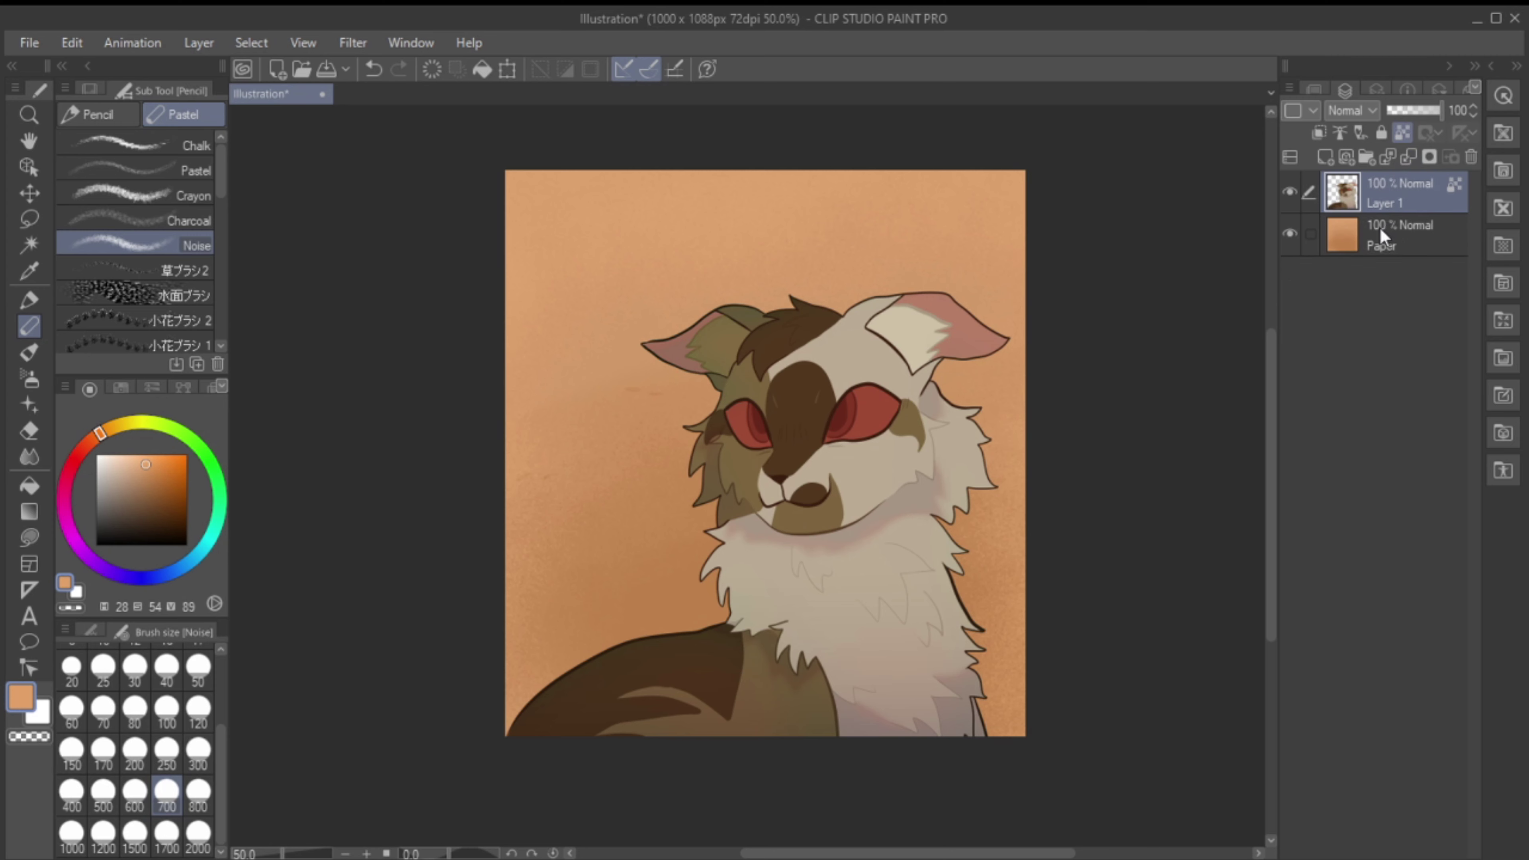
{"action": "left_click", "coordinate": [1409, 157]}
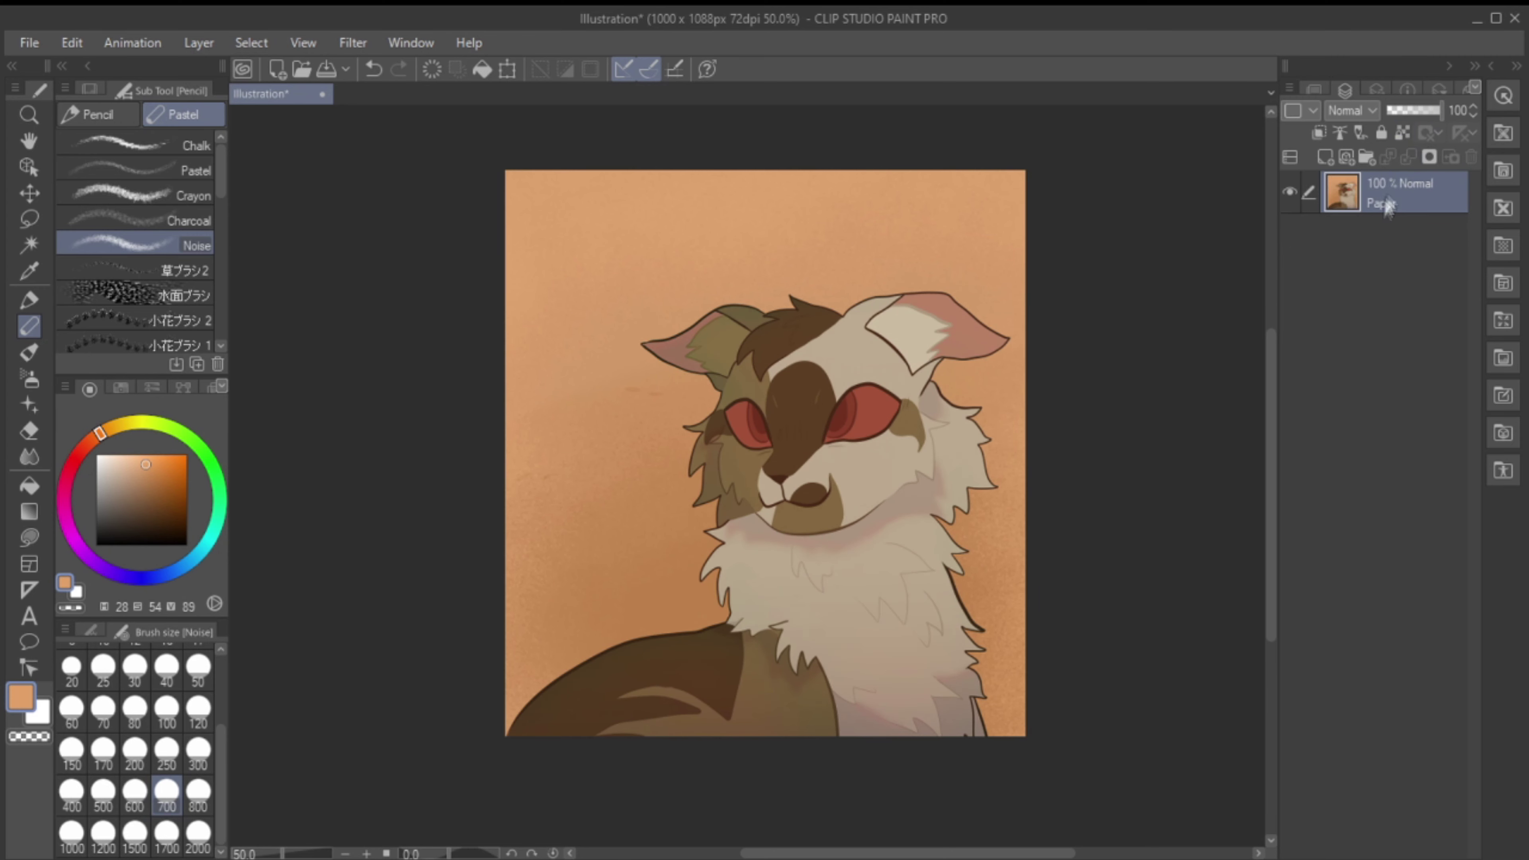
Step: Create a new layer filled with grey noise above the illustration and duplicate it twice
{"action": "left_click", "coordinate": [1325, 158]}
{"action": "left_click", "coordinate": [1314, 89]}
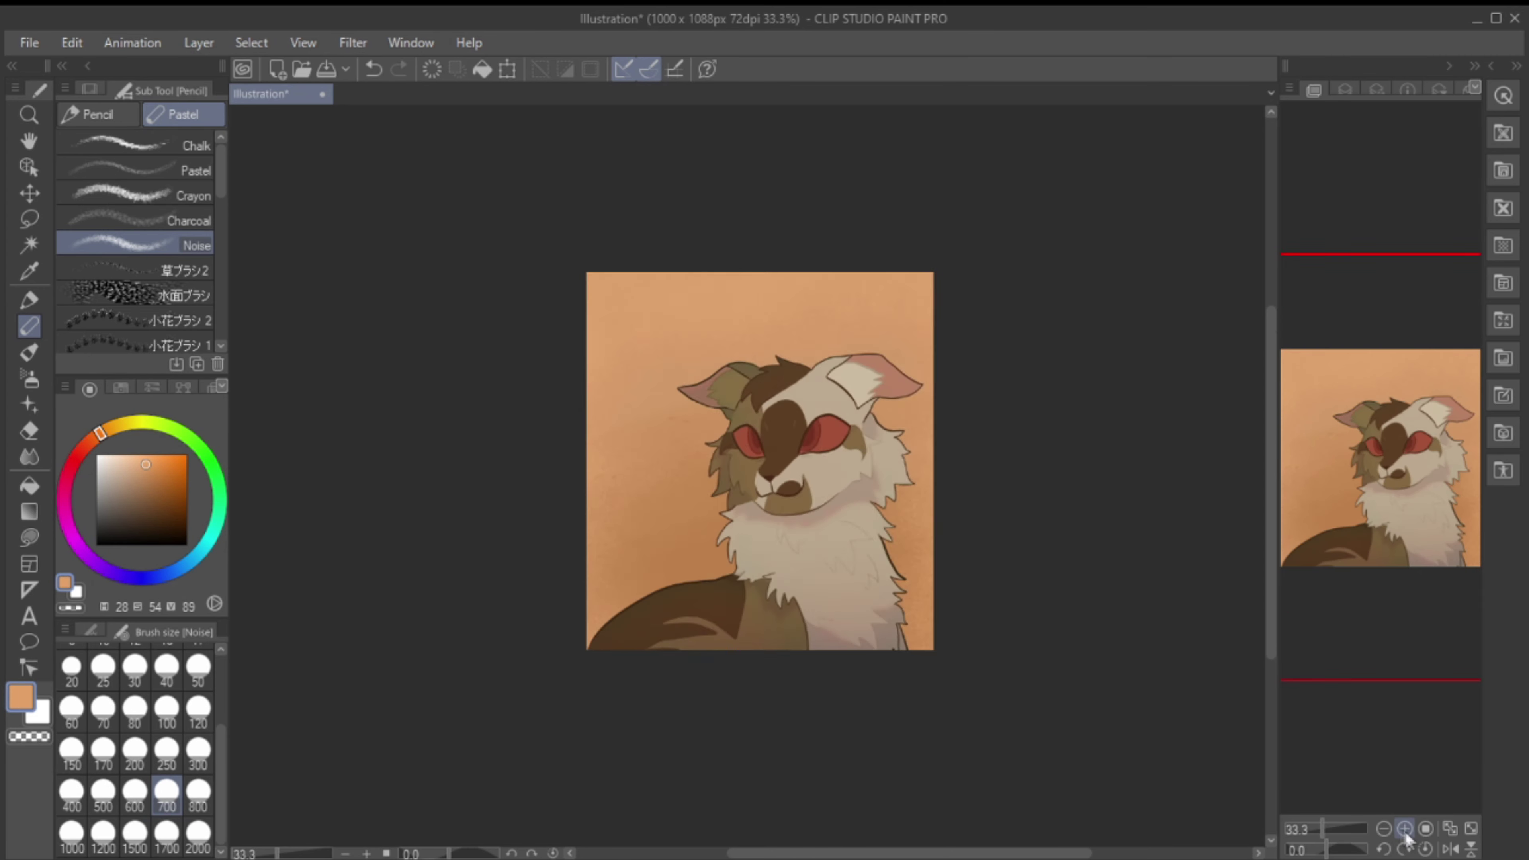
{"action": "left_click", "coordinate": [1405, 829]}
{"action": "left_click", "coordinate": [29, 300]}
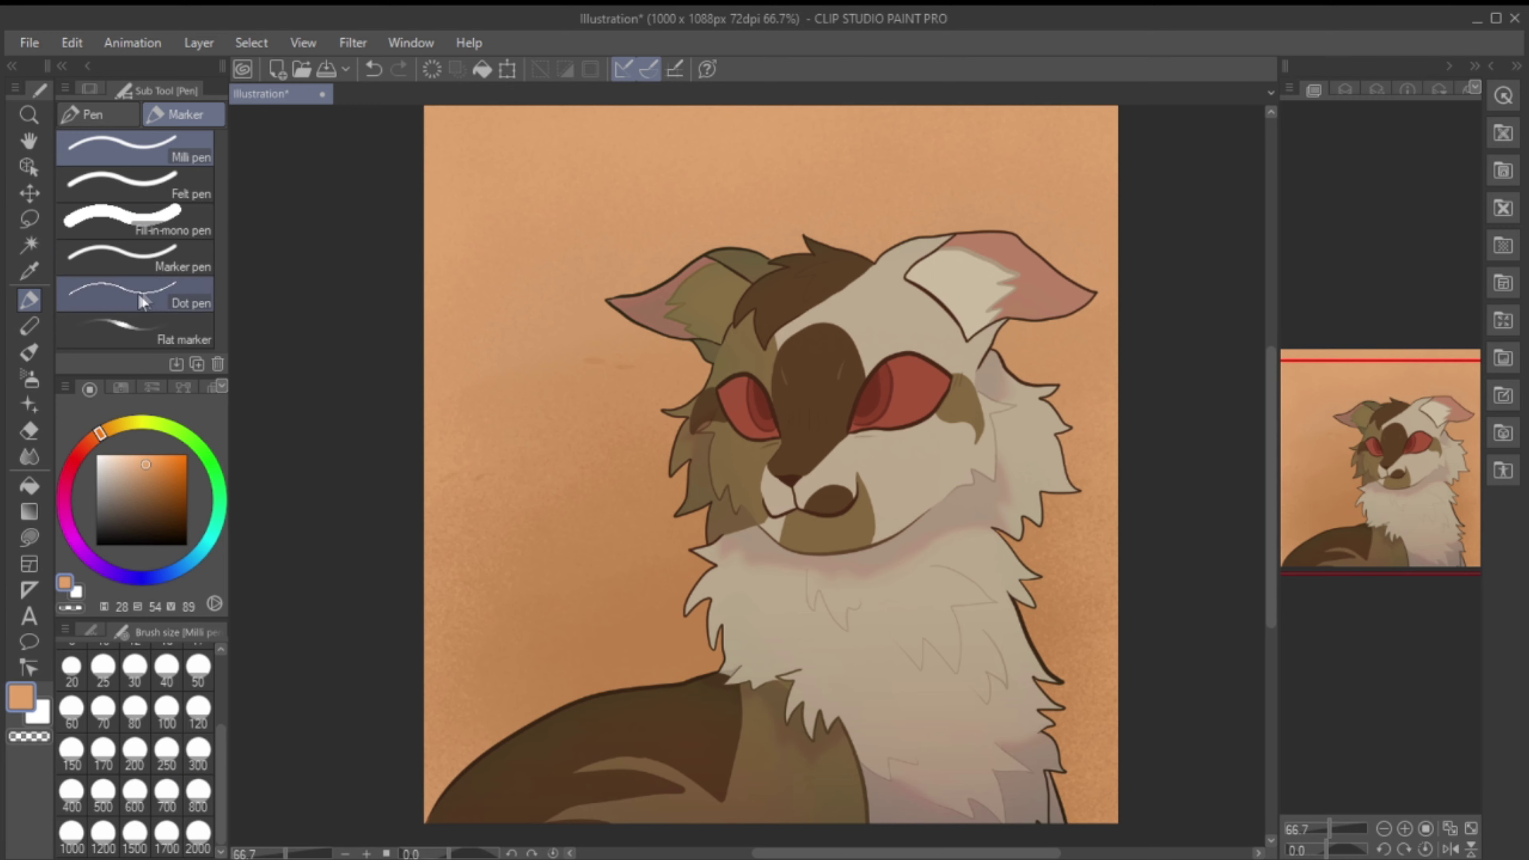
{"action": "left_click", "coordinate": [1346, 90]}
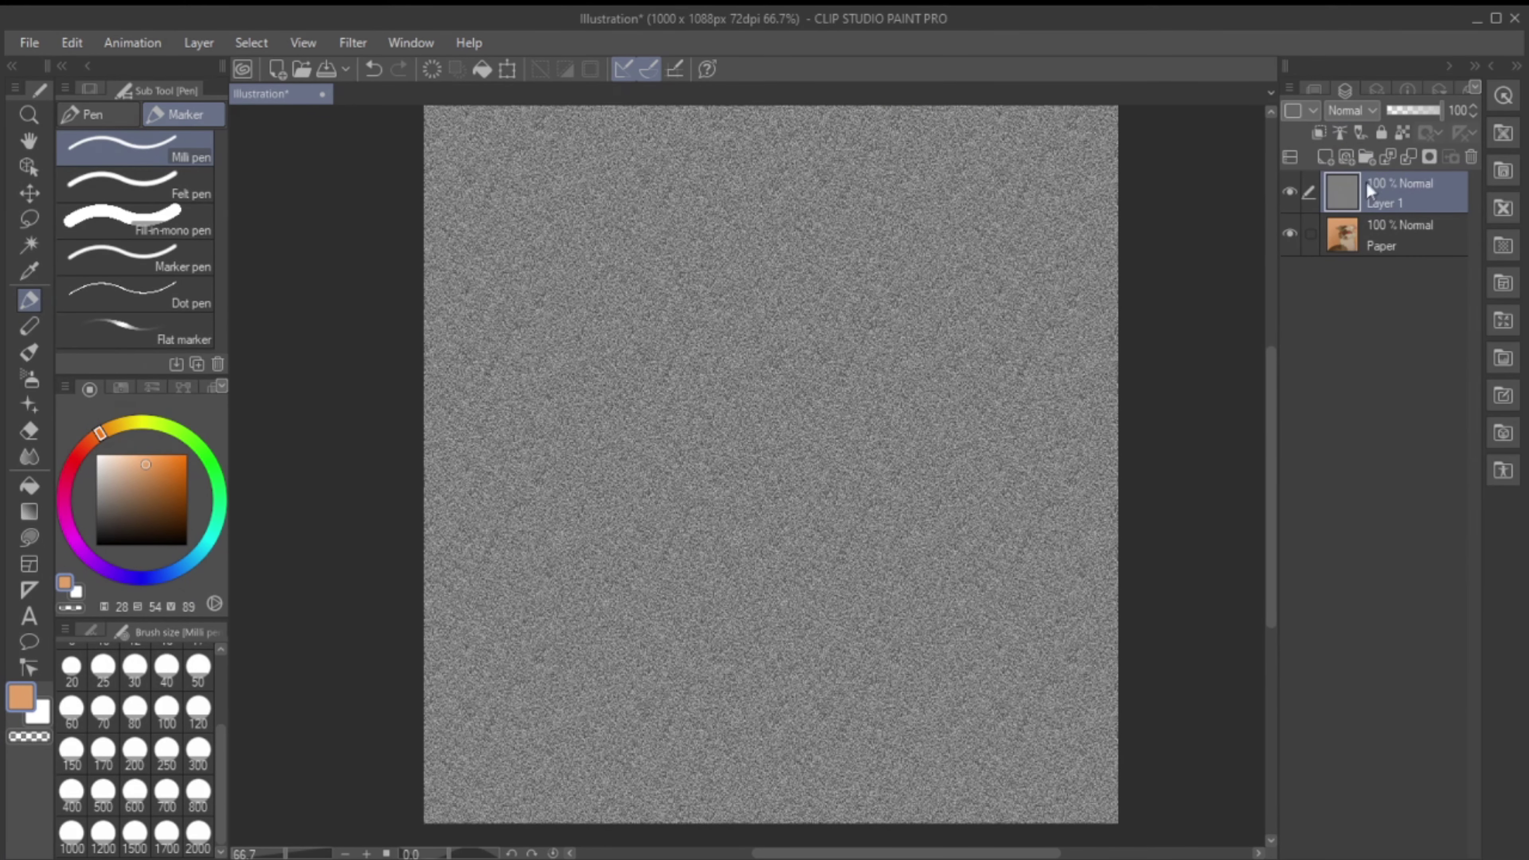
{"action": "left_click_drag", "start_coordinate": [1366, 181], "coordinate": [1325, 158]}
Step: Add an empty layer directly above each of the three noise layers
{"action": "left_click", "coordinate": [1396, 277]}
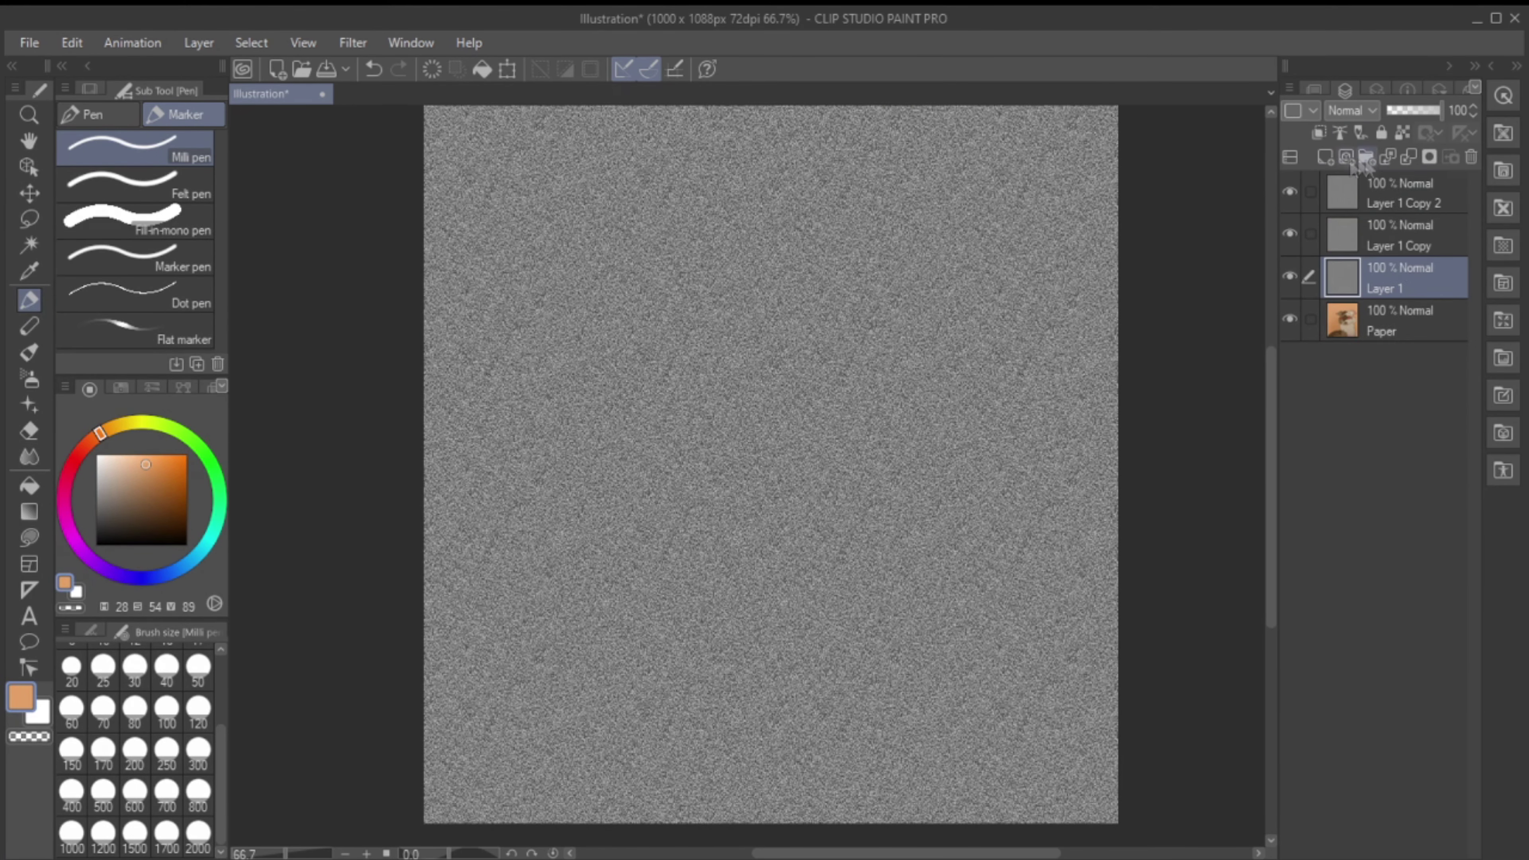
{"action": "left_click", "coordinate": [1325, 157]}
{"action": "left_click", "coordinate": [1397, 235]}
{"action": "left_click", "coordinate": [1325, 157]}
{"action": "left_click", "coordinate": [1397, 191]}
{"action": "left_click", "coordinate": [1325, 157]}
Step: Tint the topmost noise copy red by filling the layer above it, merging it down and hiding the result
{"action": "left_click", "coordinate": [120, 387]}
{"action": "left_click", "coordinate": [61, 435]}
{"action": "key", "text": "alt+BackSpace"}
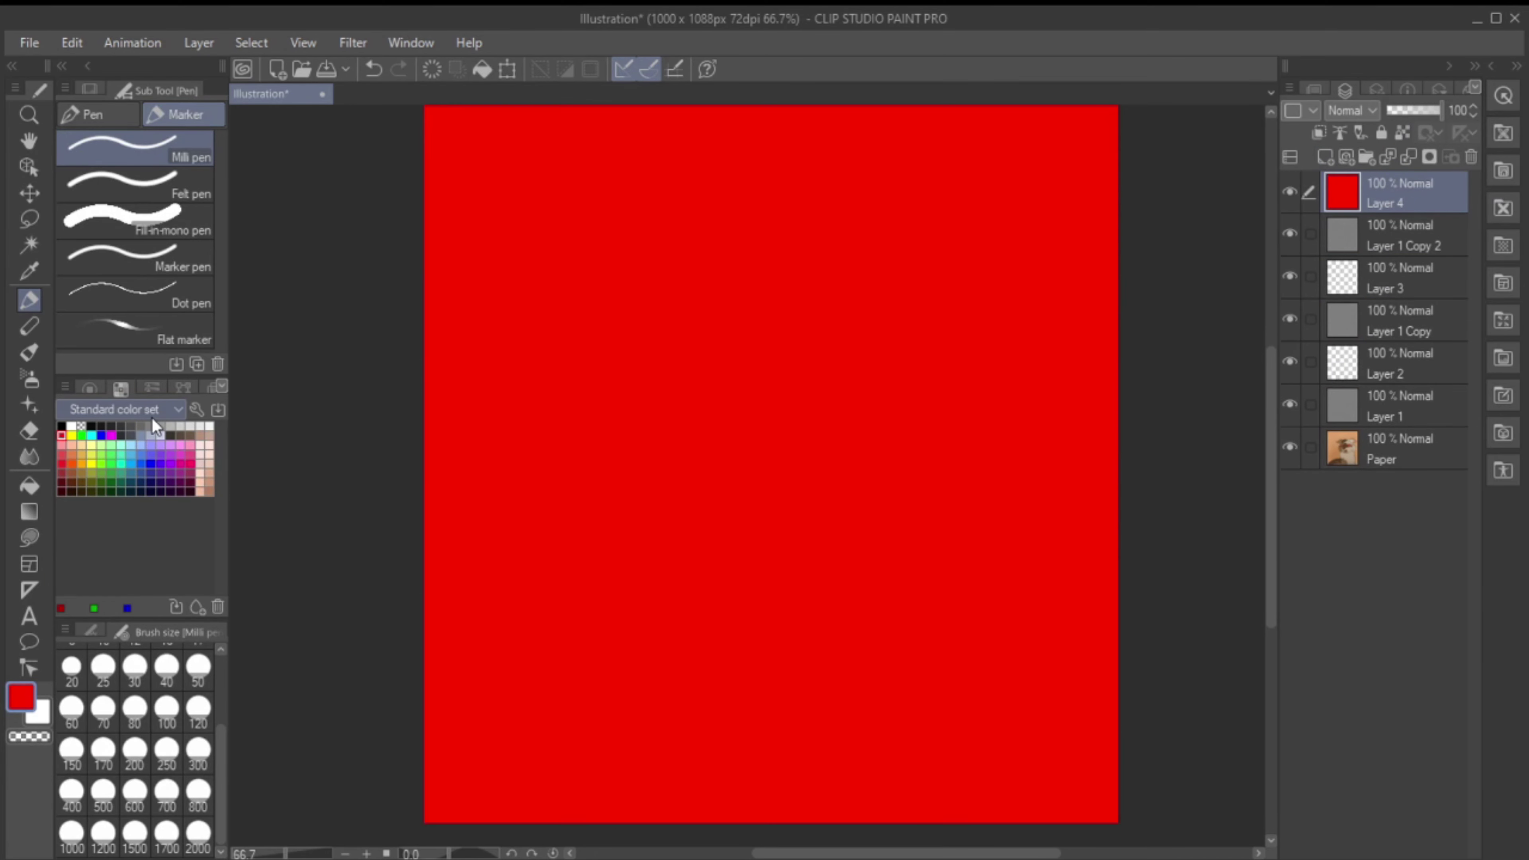
{"action": "key", "text": "ctrl+e"}
{"action": "left_click", "coordinate": [1289, 193]}
Step: Tint the middle noise copy green by filling Layer 3, merging it down and hiding the result
{"action": "left_click", "coordinate": [81, 435]}
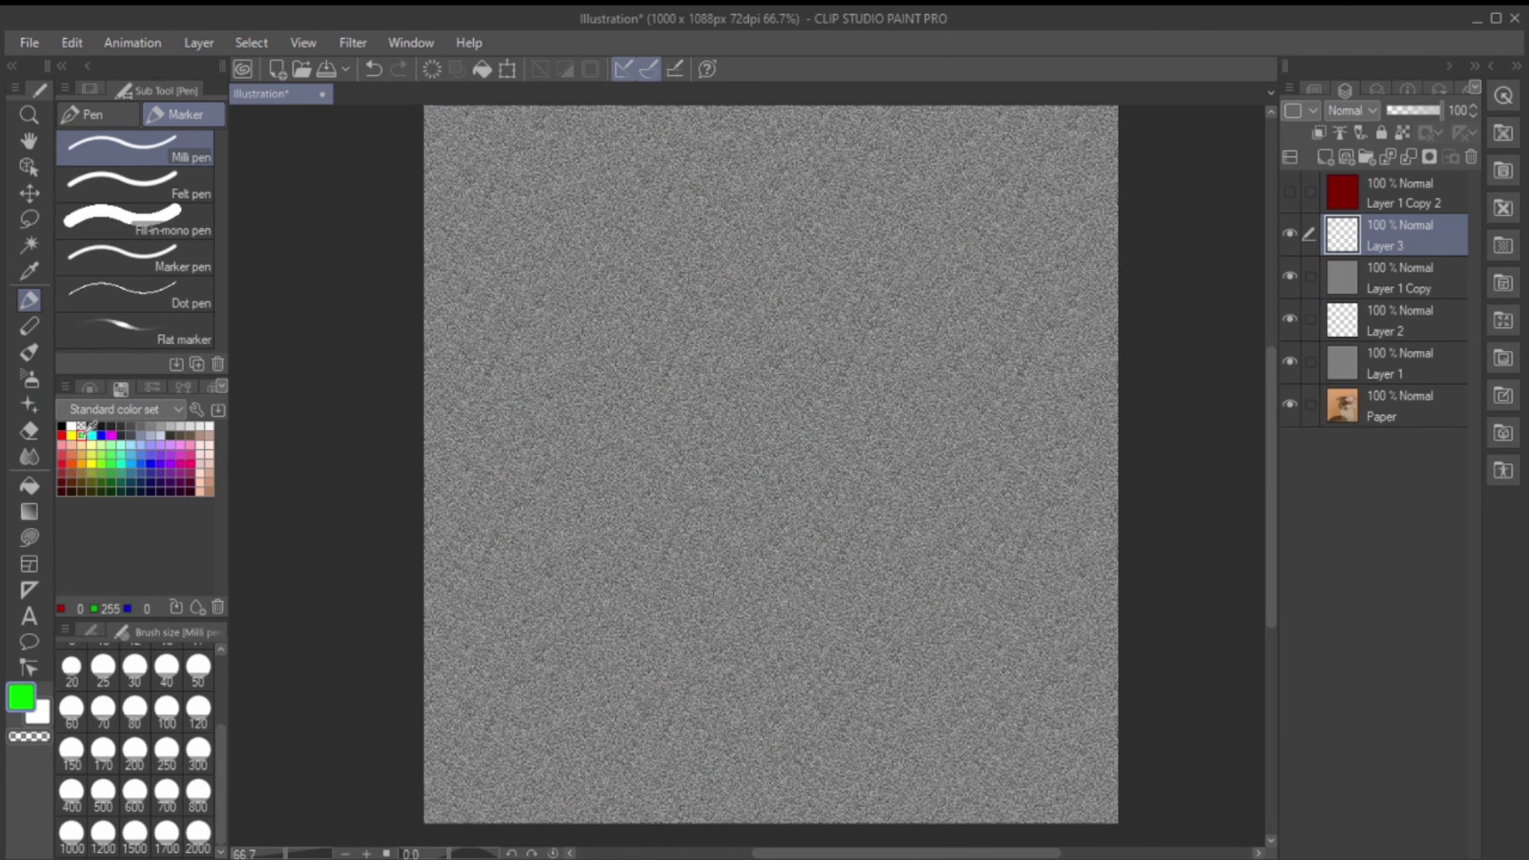
{"action": "key", "text": "alt+BackSpace"}
{"action": "key", "text": "ctrl+e"}
{"action": "left_click", "coordinate": [1289, 234]}
Step: Tint the original noise layer blue by filling Layer 2 and merging it down
{"action": "left_click", "coordinate": [1397, 277]}
{"action": "left_click", "coordinate": [102, 434]}
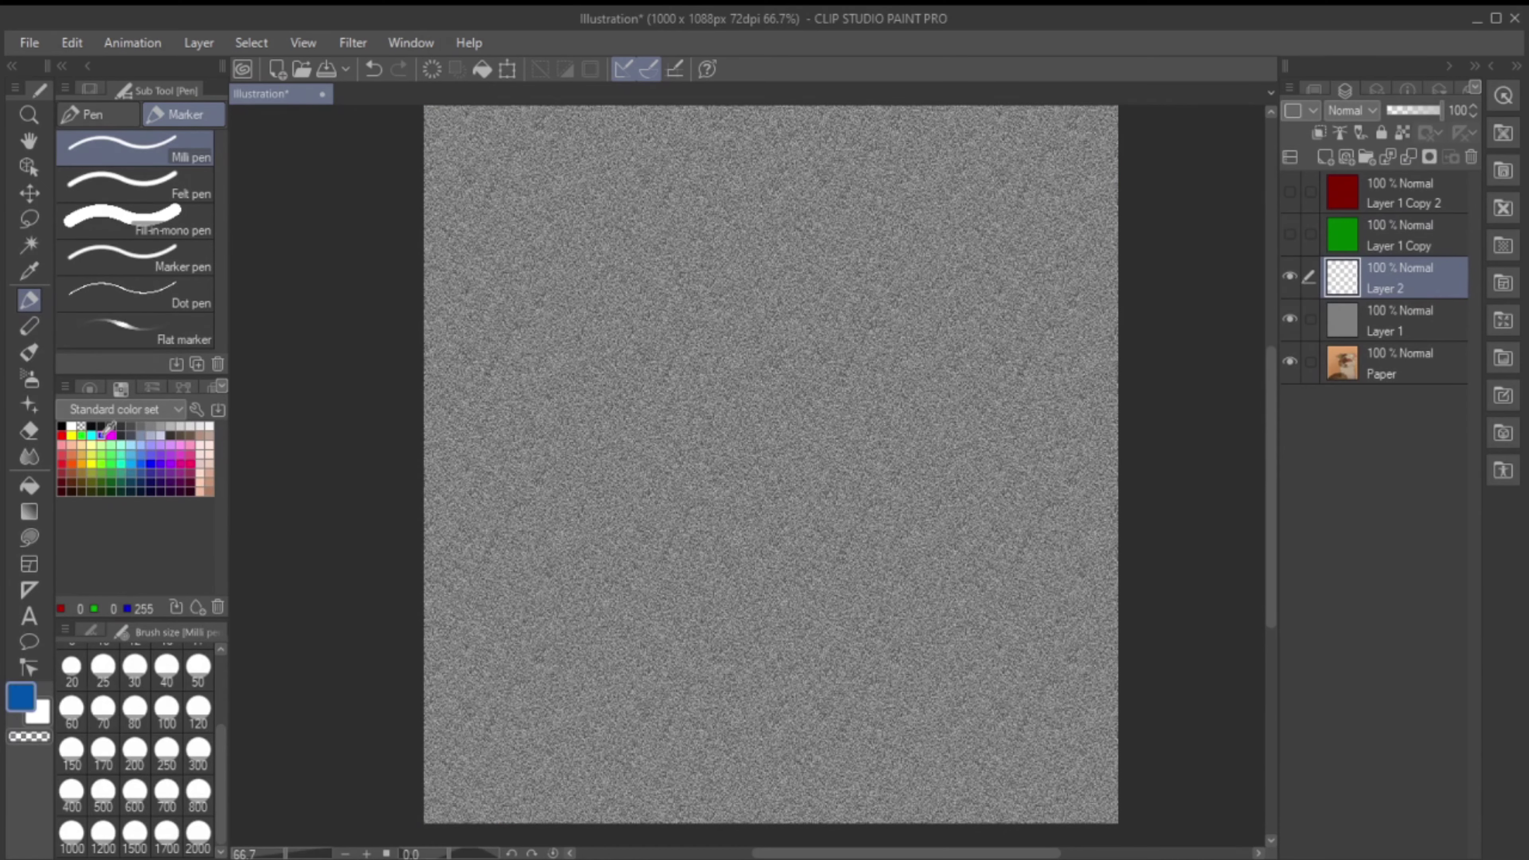
{"action": "key", "text": "alt+BackSpace"}
{"action": "key", "text": "ctrl+e"}
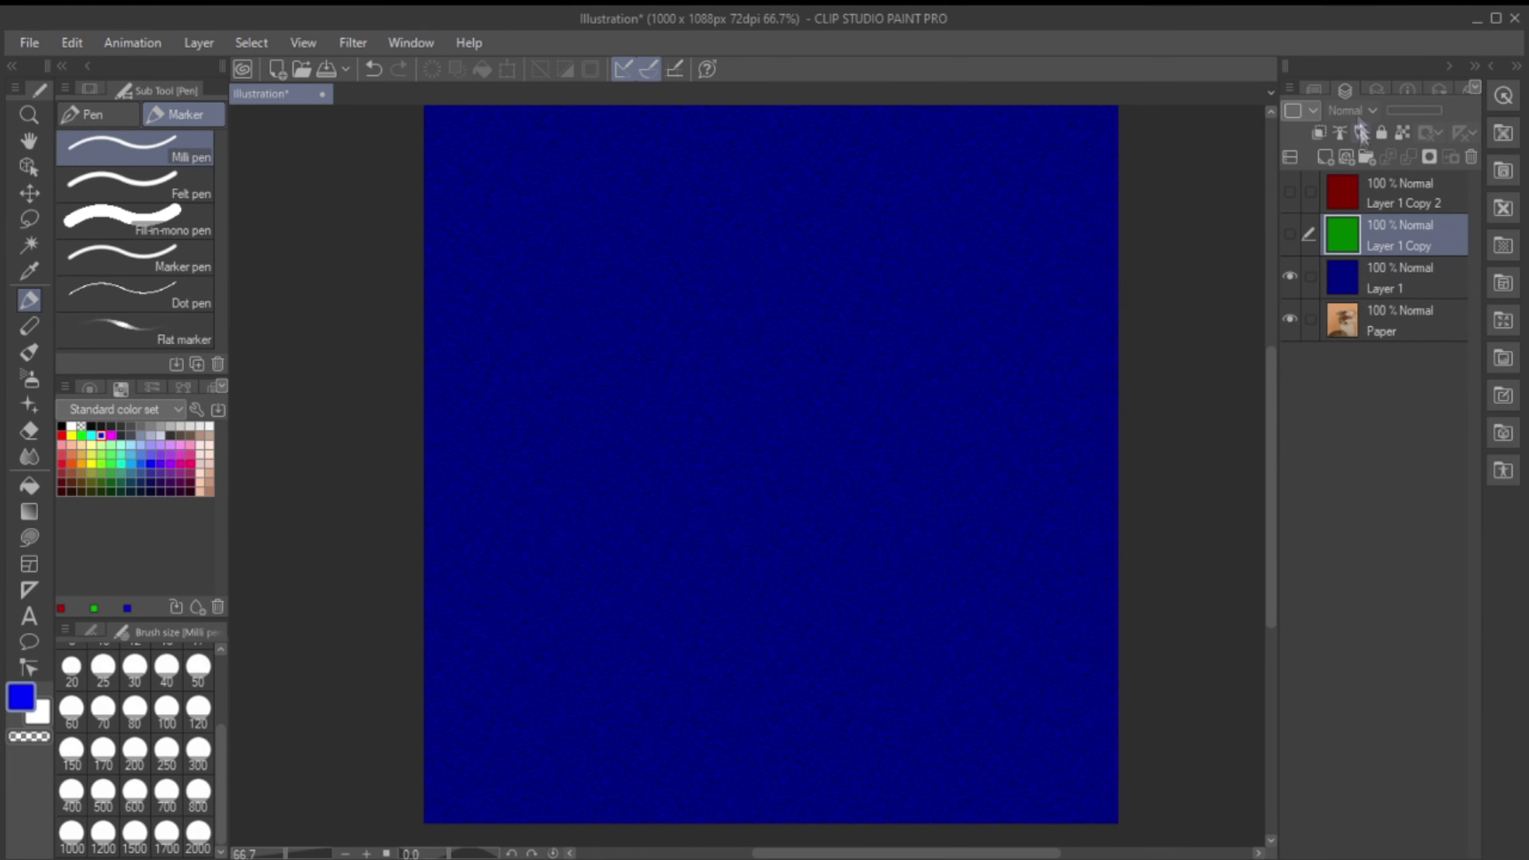
Step: Show the red and green noise layers in Screen mode and nudge them slightly out of alignment with the Move layer tool
{"action": "left_click", "coordinate": [1362, 192]}
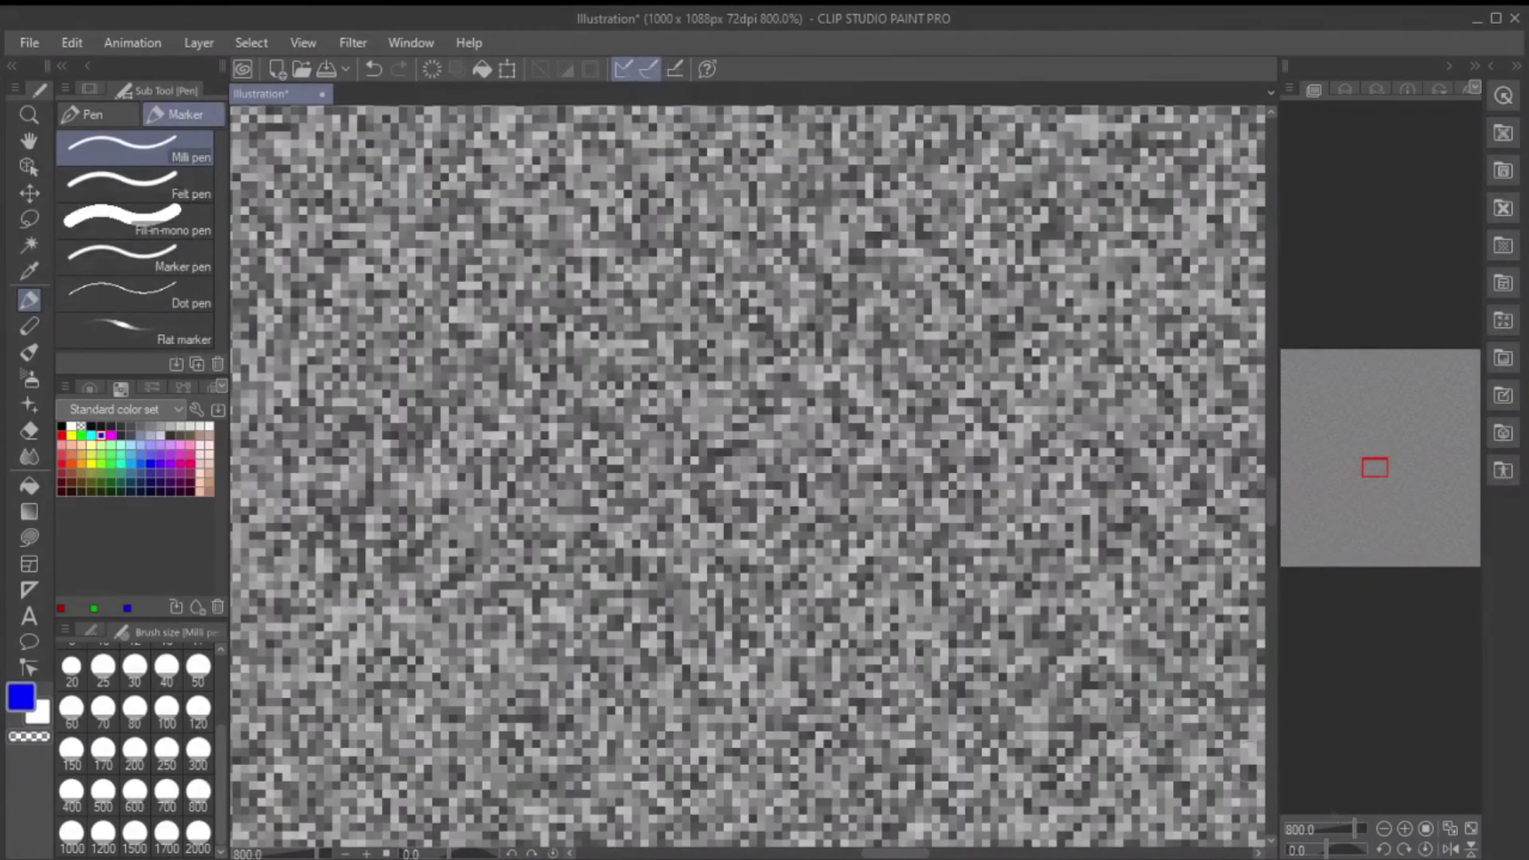
{"action": "key", "text": "k"}
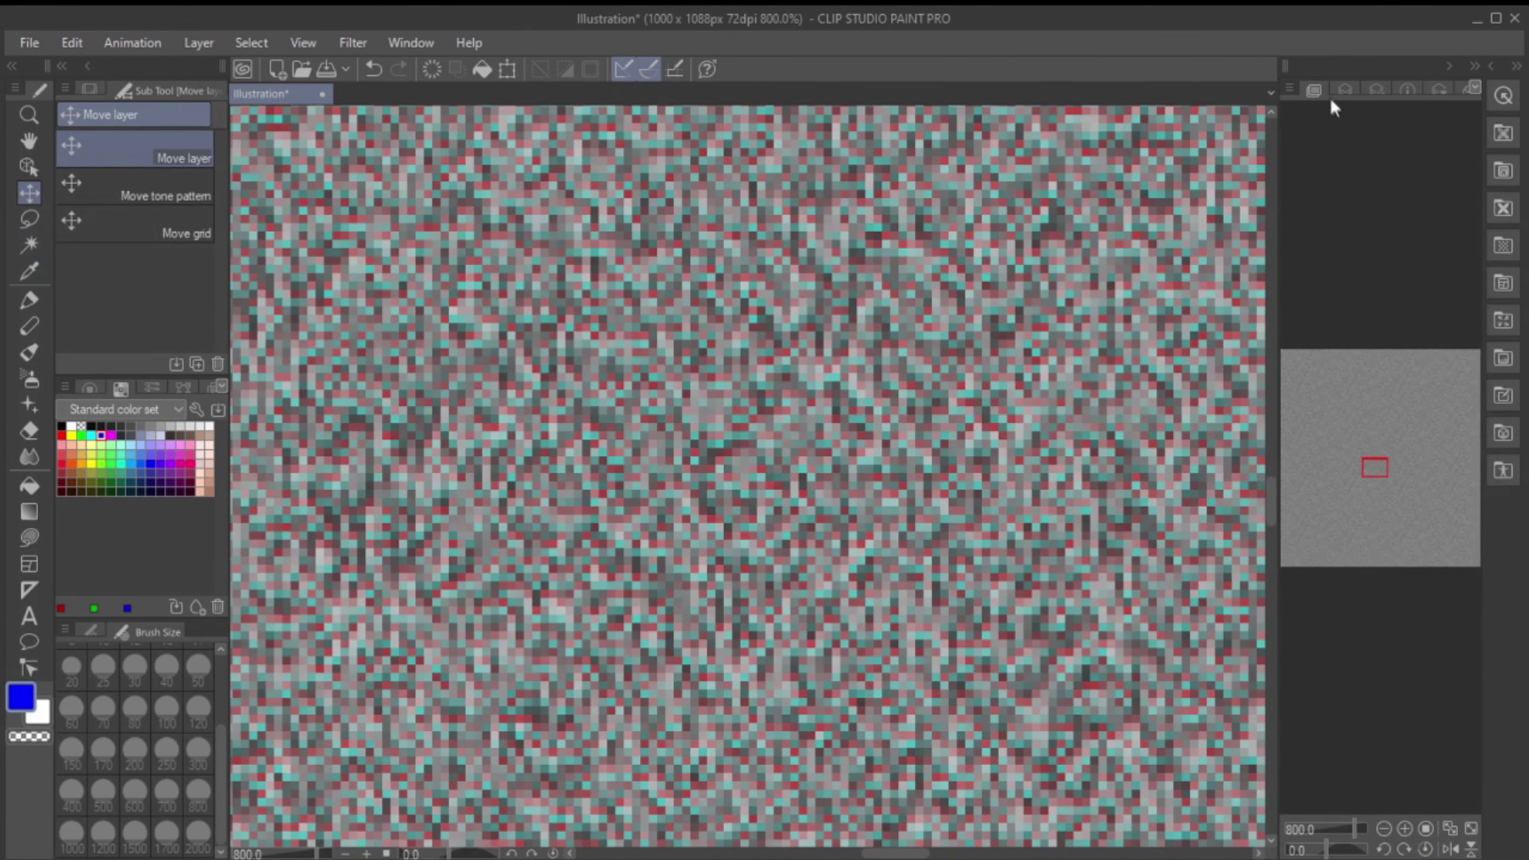
{"action": "left_click", "coordinate": [1345, 90]}
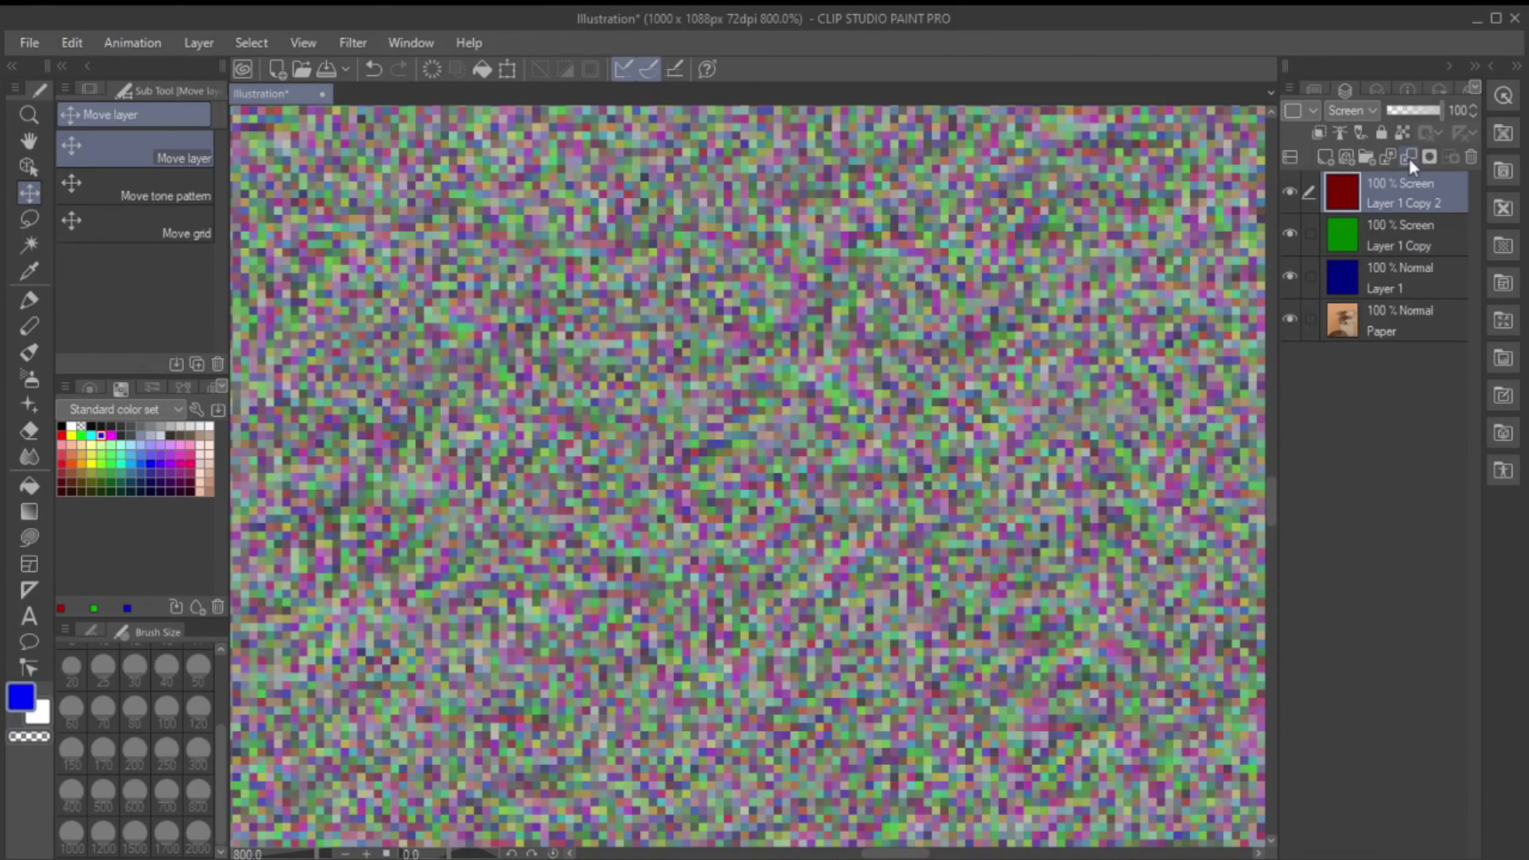
Step: Combine the coloured noise into one Overlay layer at 13% opacity and merge it into the illustration
{"action": "left_click", "coordinate": [1409, 158]}
{"action": "left_click", "coordinate": [1409, 158]}
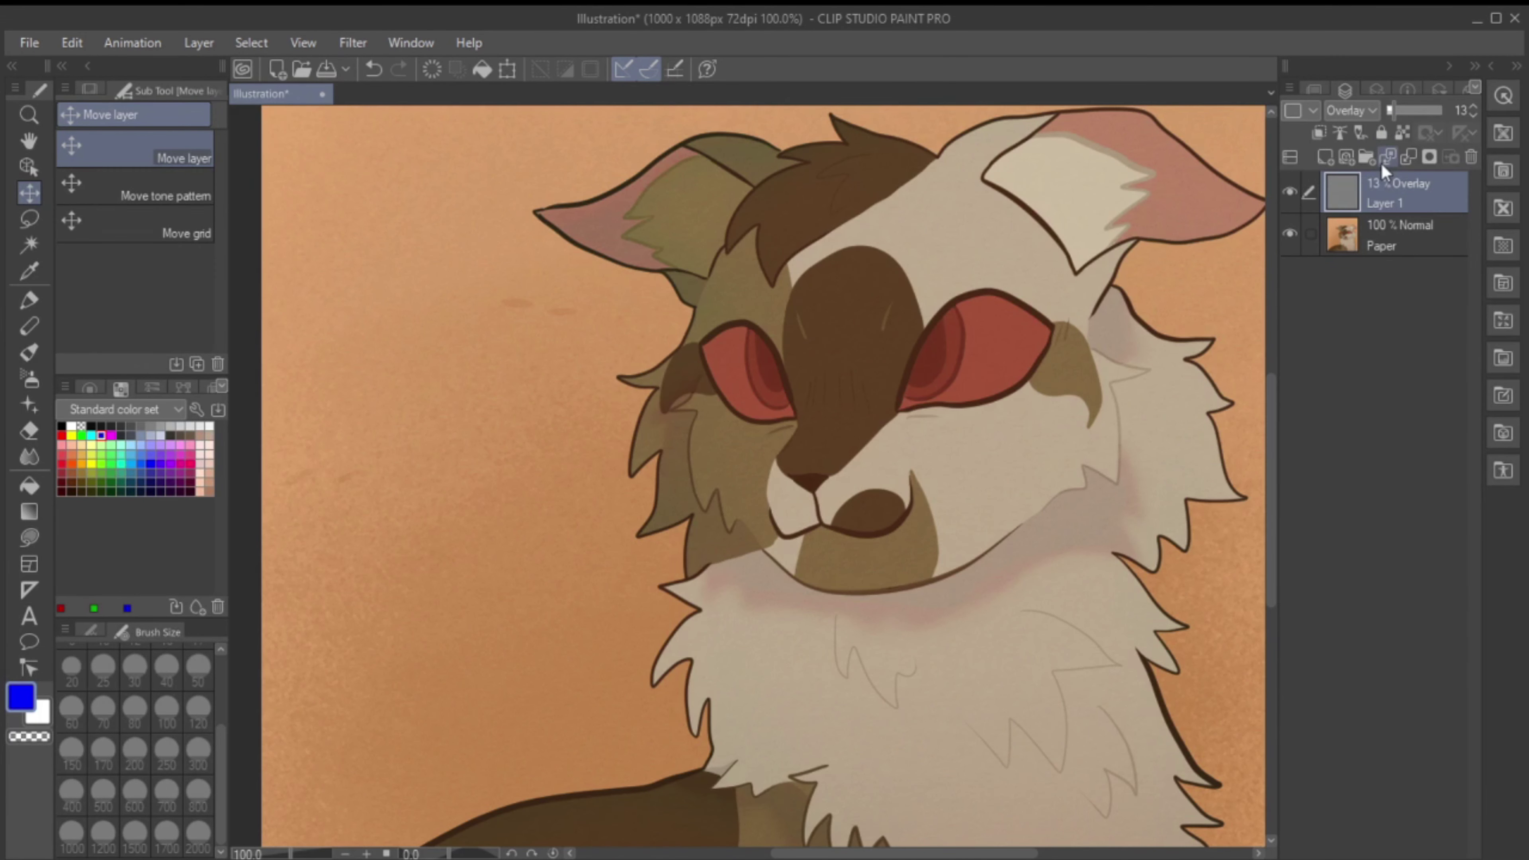
{"action": "left_click", "coordinate": [1313, 91]}
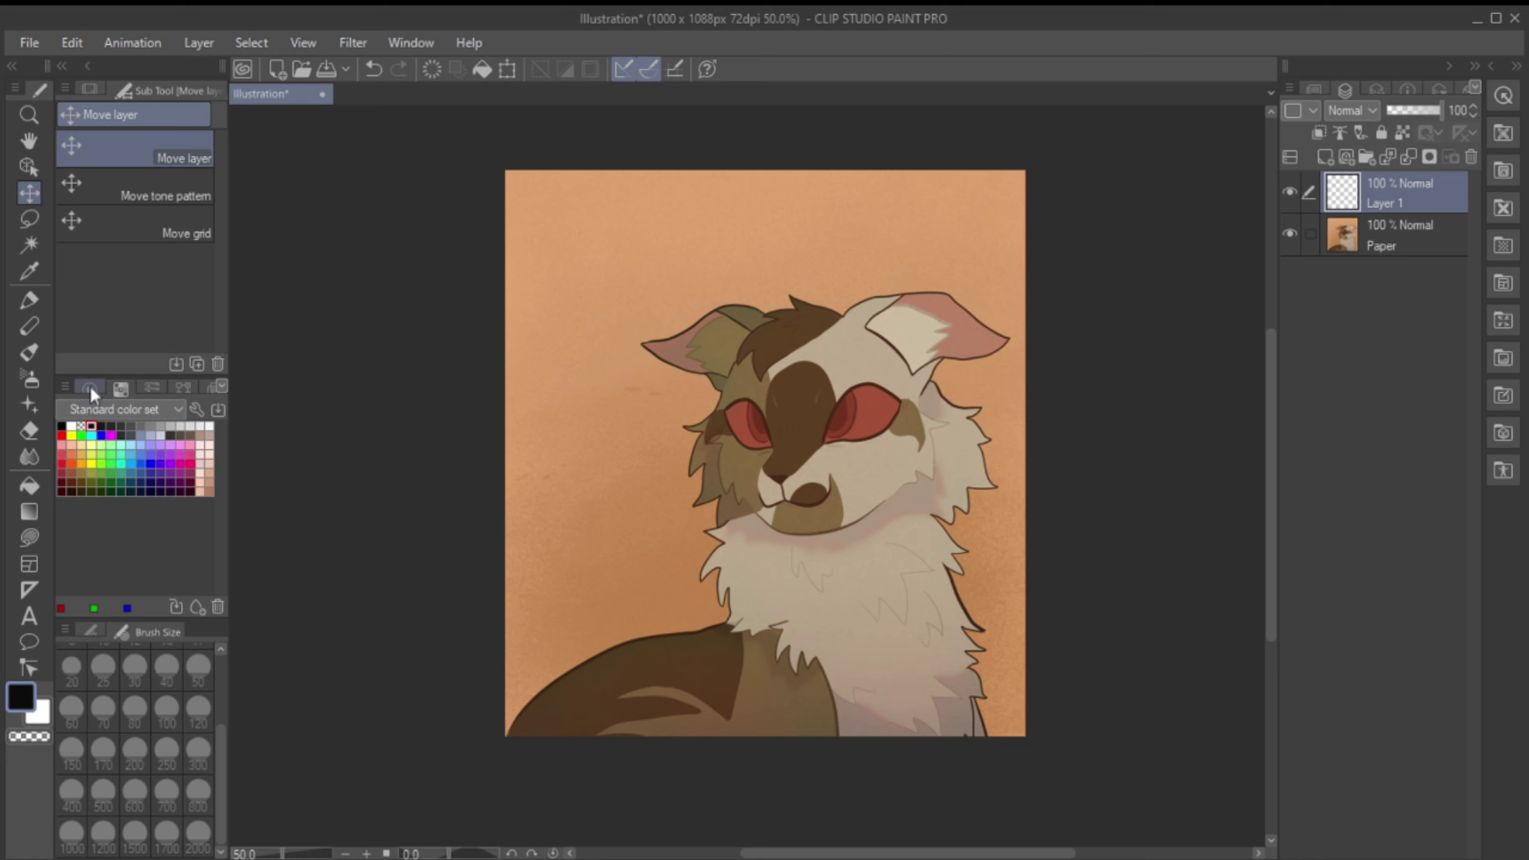
Step: Try covering a new layer with a black water-surface pattern using the 水面ブラシ brush at size 2000
{"action": "left_click", "coordinate": [89, 388]}
{"action": "left_click", "coordinate": [29, 353]}
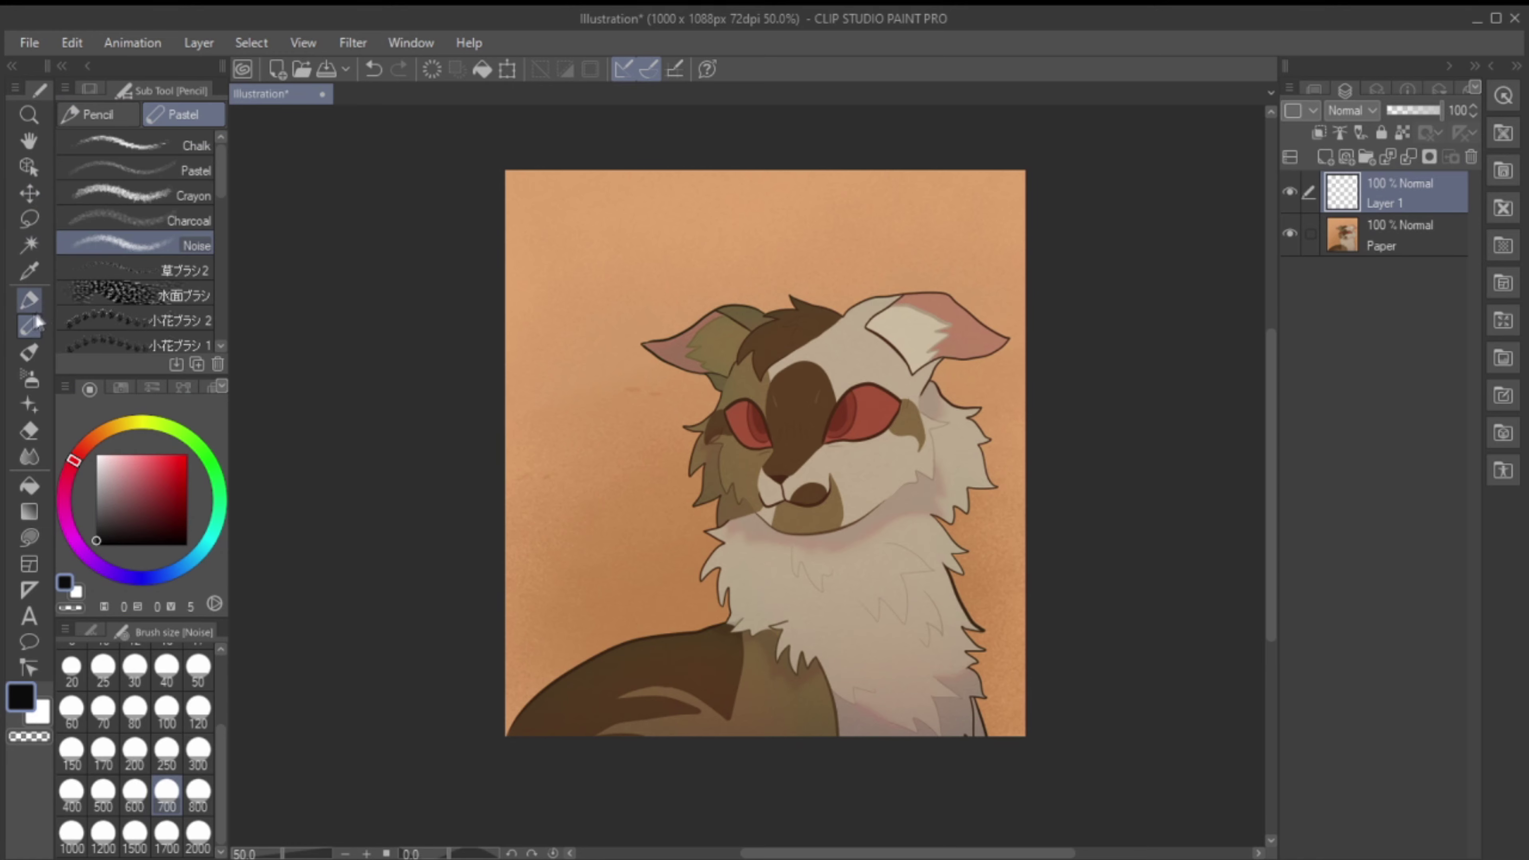
{"action": "left_click", "coordinate": [98, 142]}
{"action": "key", "text": "p"}
{"action": "left_click", "coordinate": [184, 115]}
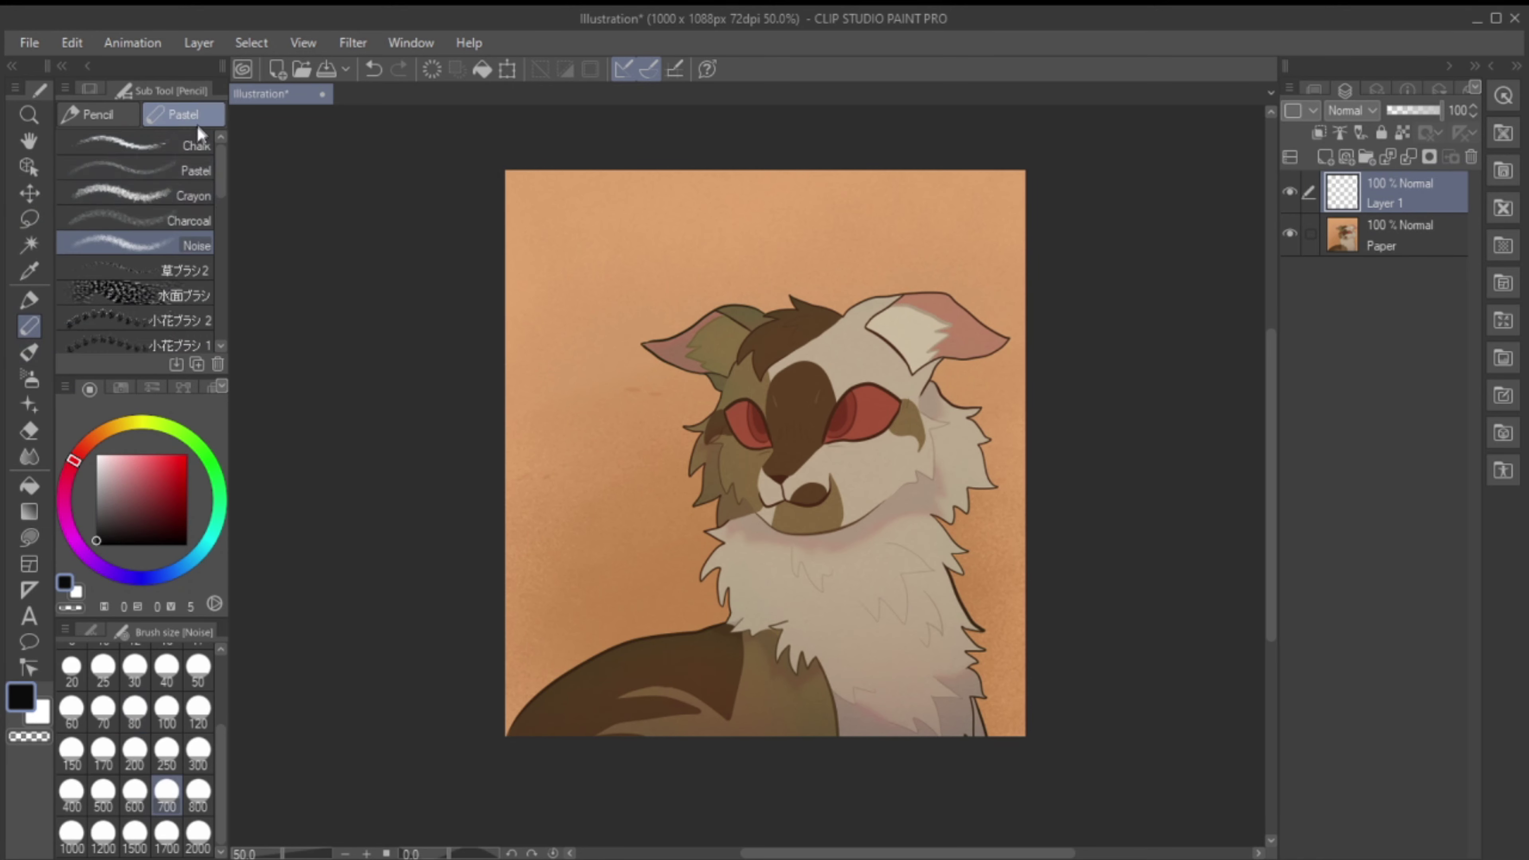
{"action": "left_click", "coordinate": [181, 295]}
{"action": "left_click_drag", "start_coordinate": [934, 289], "coordinate": [523, 506]}
{"action": "key", "text": "ctrl+z"}
{"action": "left_click", "coordinate": [198, 834]}
{"action": "left_click_drag", "start_coordinate": [662, 391], "coordinate": [903, 542]}
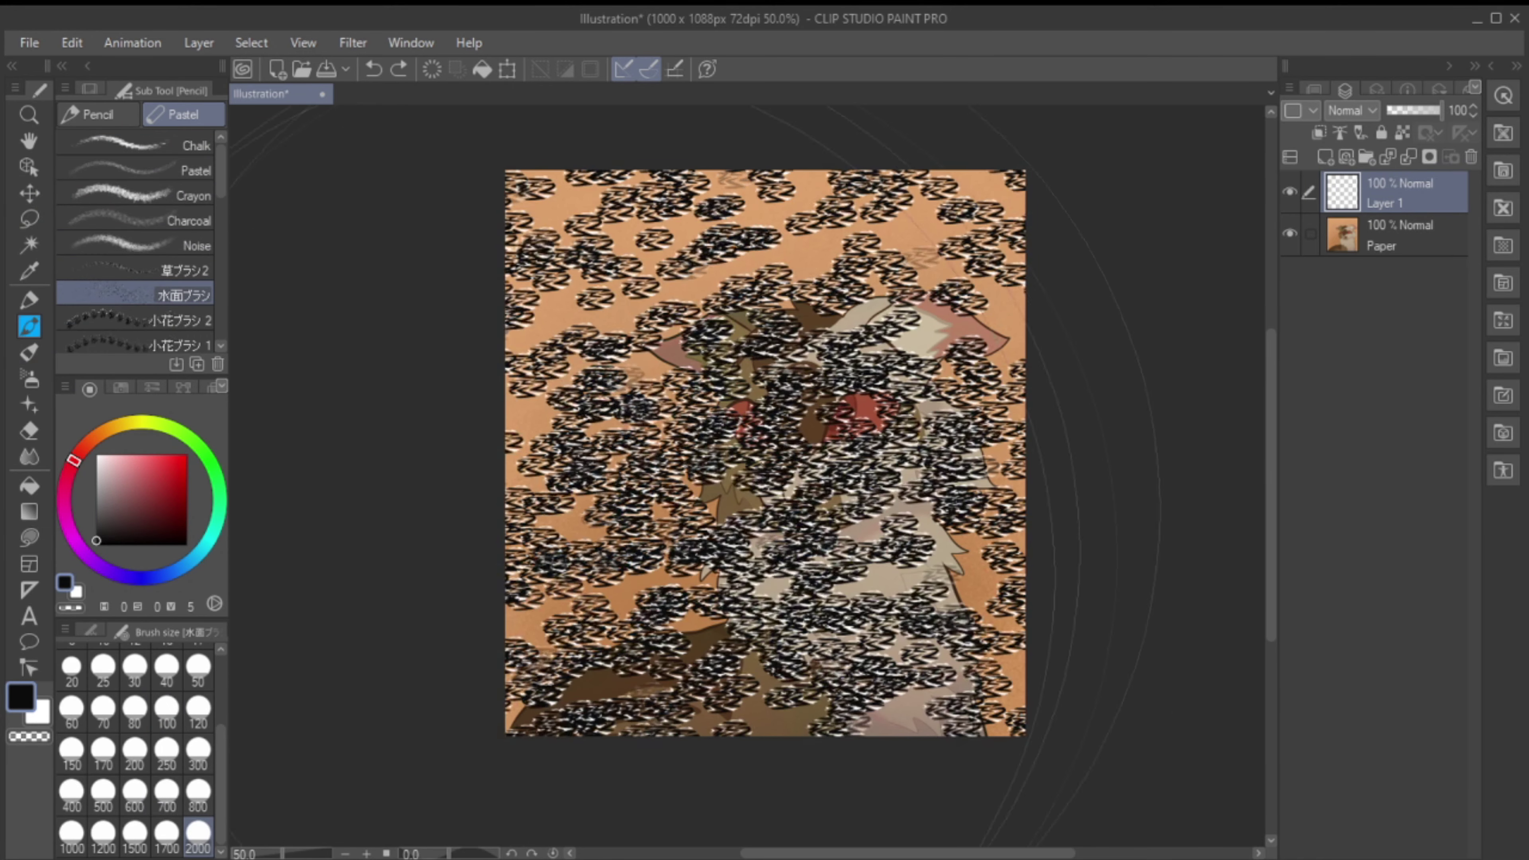
Step: Try the pattern layer in Overlay mode at 6% opacity, and delete it
{"action": "left_click", "coordinate": [1352, 110]}
{"action": "left_click", "coordinate": [1351, 374]}
{"action": "left_click_drag", "start_coordinate": [1436, 110], "coordinate": [1388, 116]}
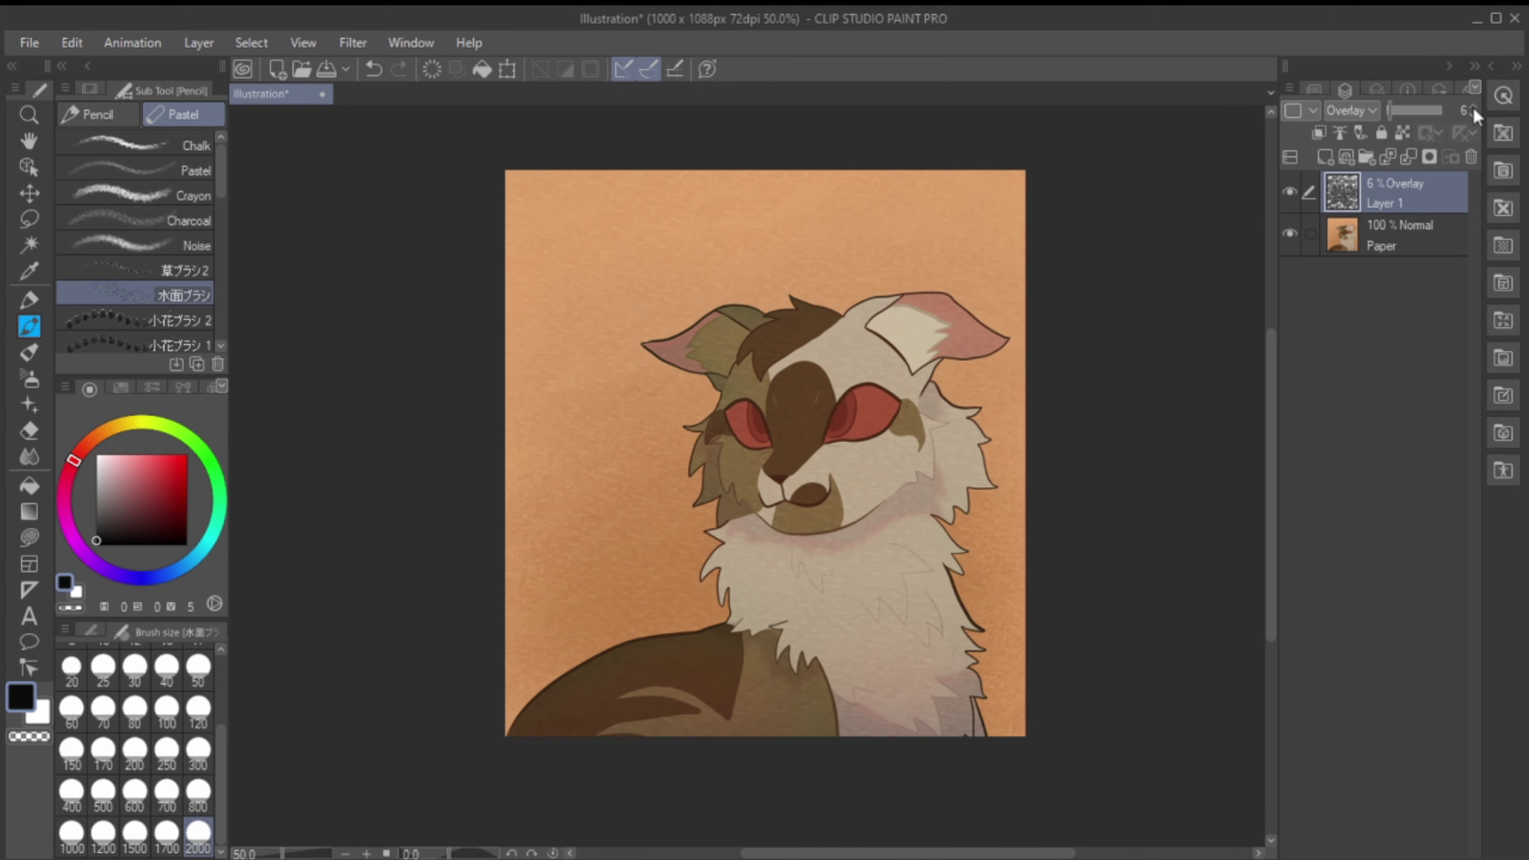
{"action": "left_click", "coordinate": [1471, 158]}
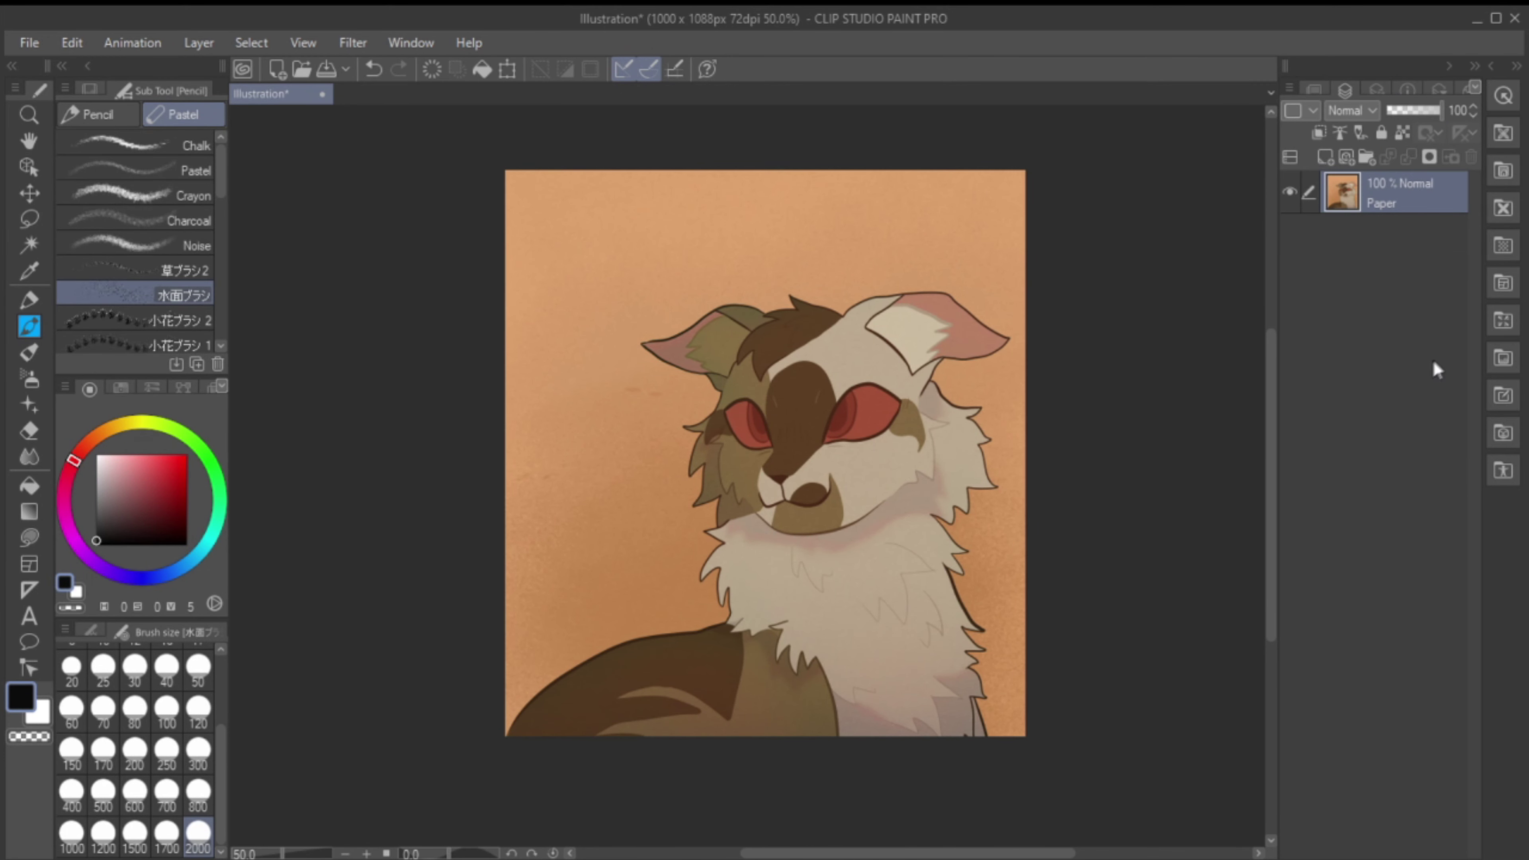
Step: Duplicate the Paper layer twice and add an empty layer above each of the three images
{"action": "key", "text": "ctrl+z"}
{"action": "key", "text": "ctrl+z"}
{"action": "key", "text": "ctrl+z"}
{"action": "key", "text": "ctrl+z"}
{"action": "key", "text": "ctrl+z"}
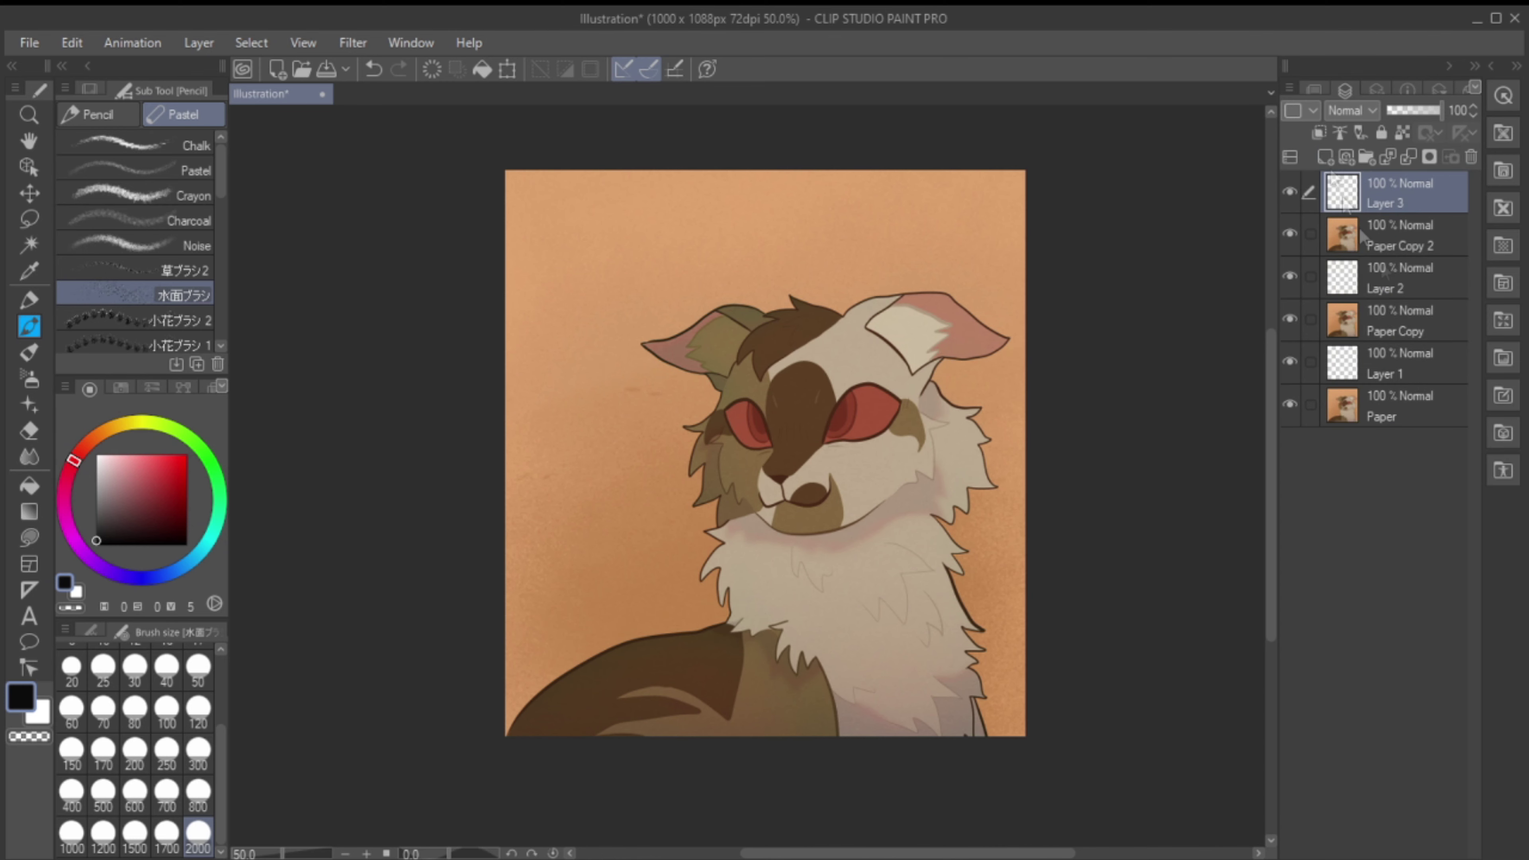
Step: Fill Layer 1 with red, Layer 2 with green and Layer 3 with blue
{"action": "left_click", "coordinate": [1397, 363]}
{"action": "left_click", "coordinate": [120, 389]}
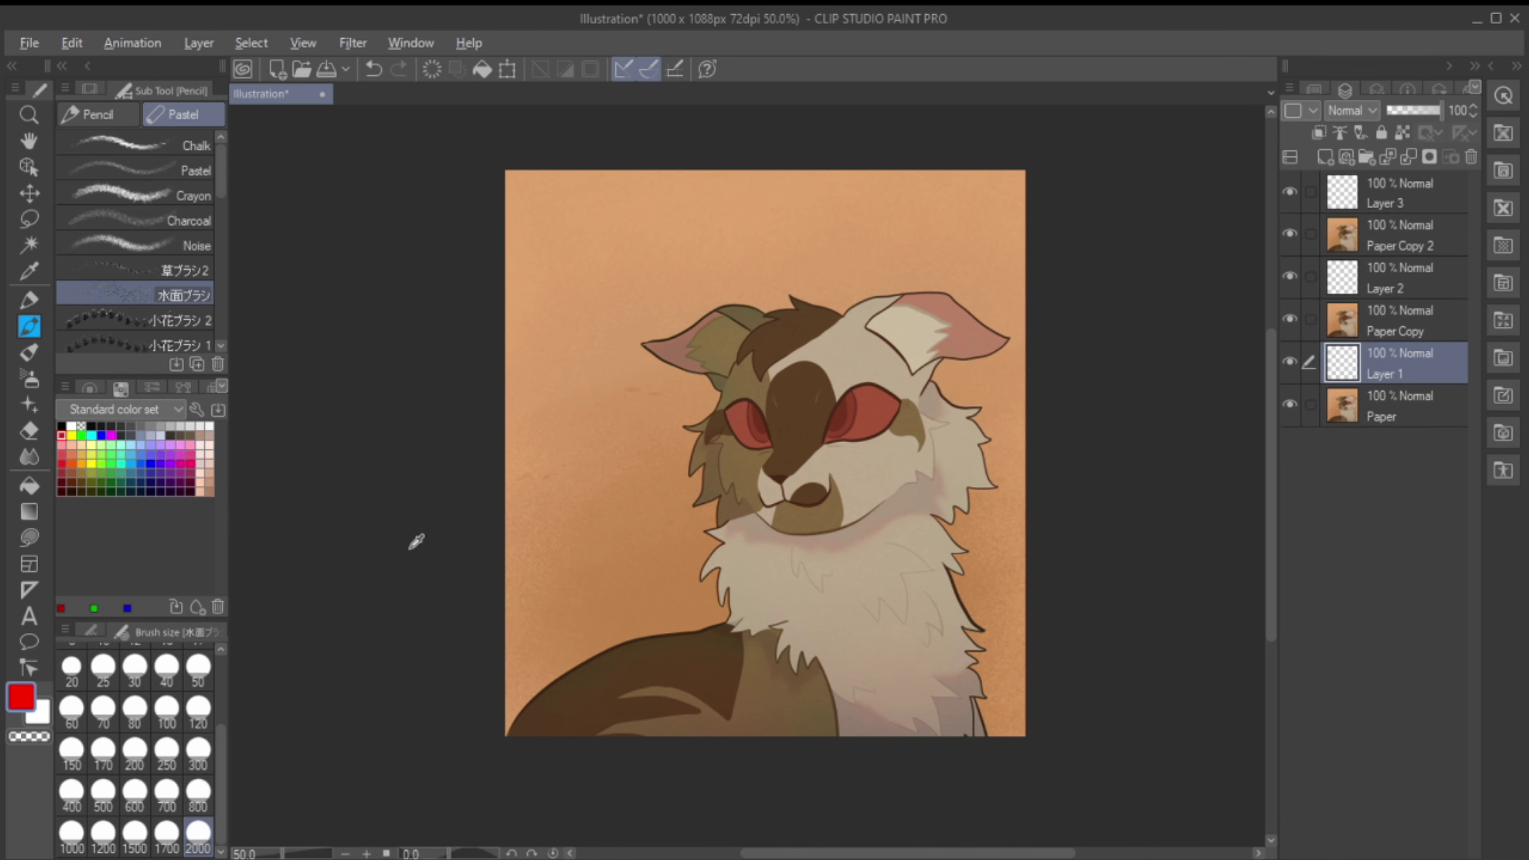
{"action": "key", "text": "alt+BackSpace"}
{"action": "left_click", "coordinate": [1397, 278]}
{"action": "key", "text": "alt+BackSpace"}
{"action": "key", "text": "alt+]"}
{"action": "key", "text": "alt+]"}
{"action": "left_click", "coordinate": [101, 434]}
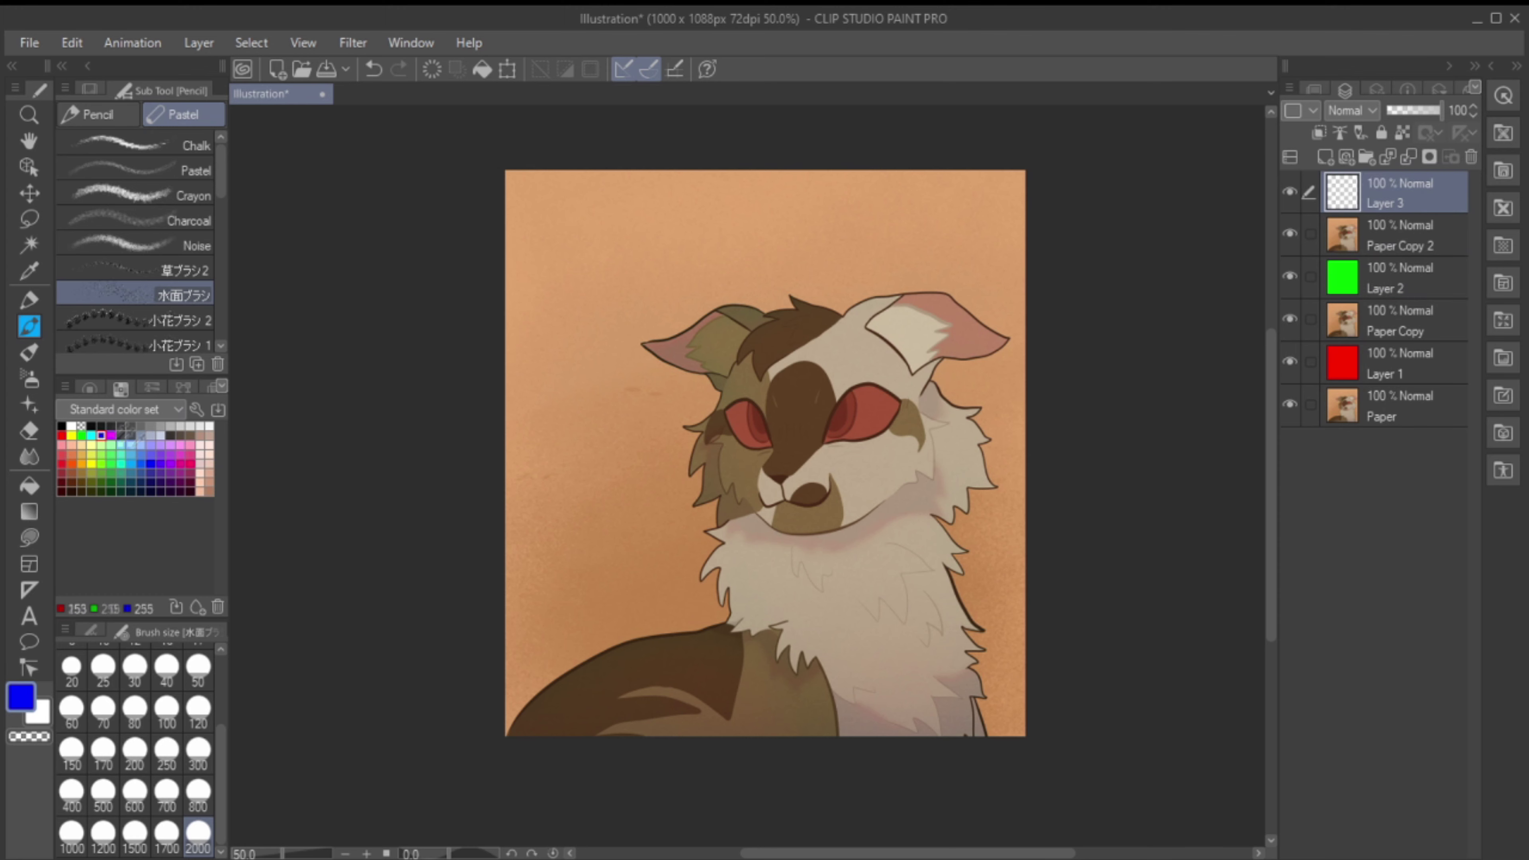
{"action": "key", "text": "alt+BackSpace"}
Step: Set the blue Layer 3 to the Multiply blending mode
{"action": "left_click", "coordinate": [1352, 110]}
{"action": "left_click", "coordinate": [1352, 232]}
{"action": "key", "text": "m"}
Step: Duplicate Paper again and arrange the copies so each colour layer has its own copy beneath, leaving the original at the bottom
{"action": "key", "text": "alt+["}
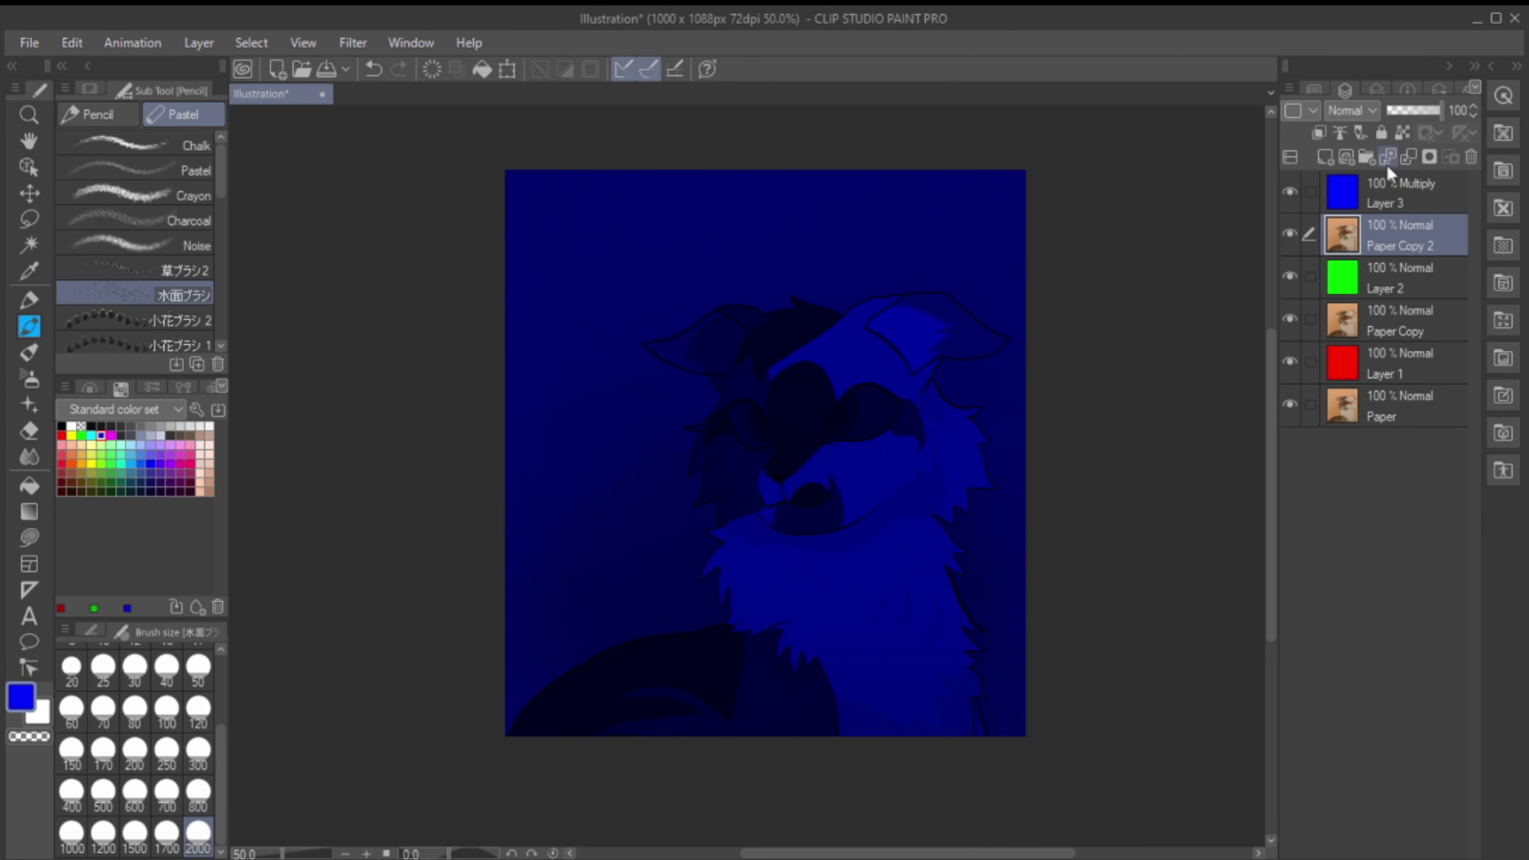
{"action": "key", "text": "alt+["}
{"action": "key", "text": "alt+["}
{"action": "key", "text": "alt+["}
{"action": "key", "text": "alt+["}
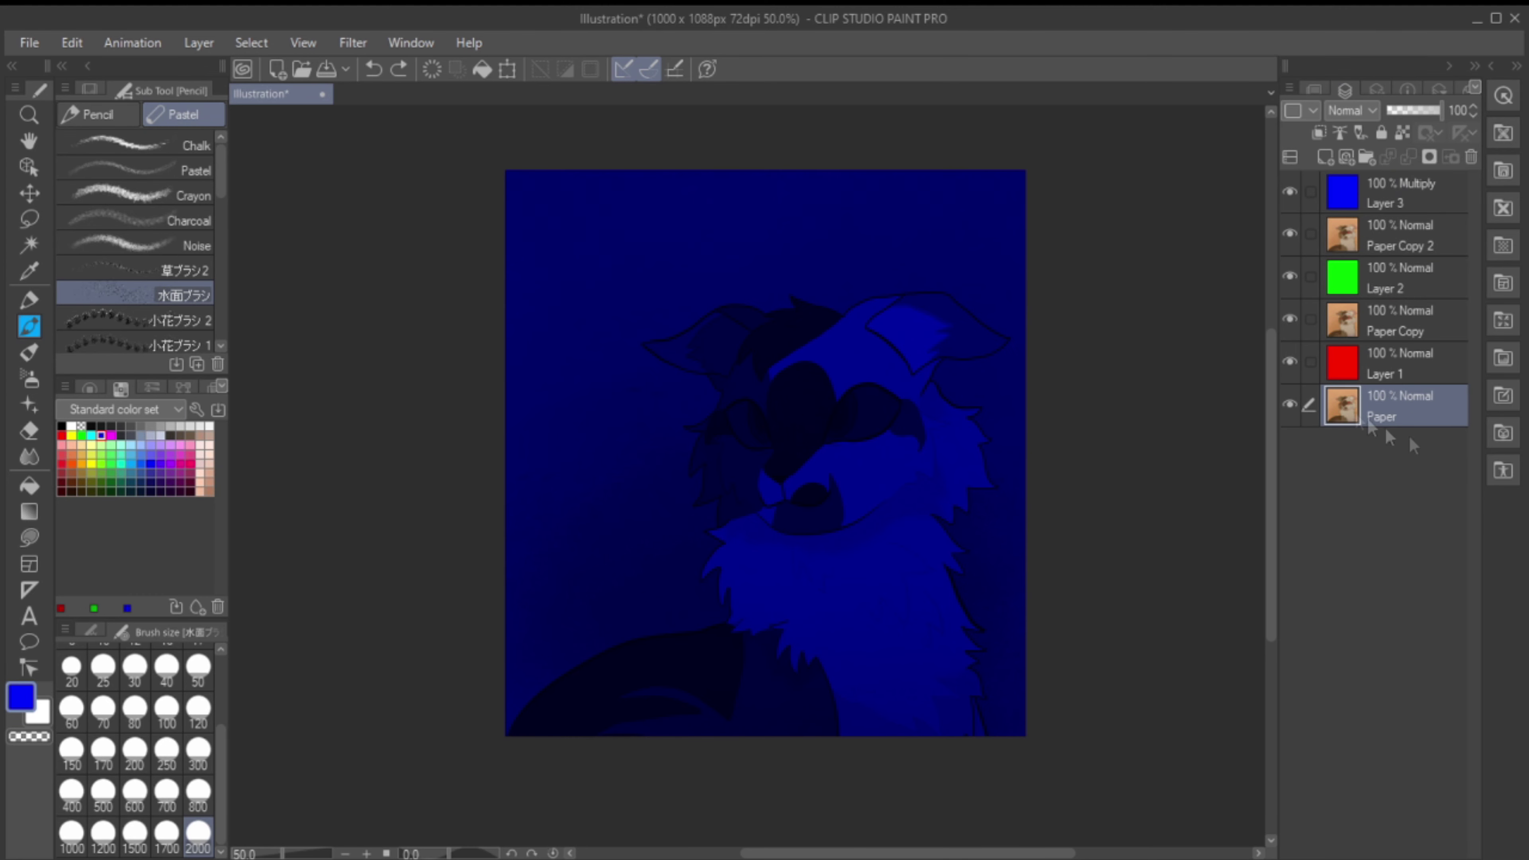
{"action": "key", "text": "ctrl+c"}
{"action": "key", "text": "ctrl+v"}
{"action": "left_click_drag", "start_coordinate": [1394, 417], "coordinate": [1390, 301]}
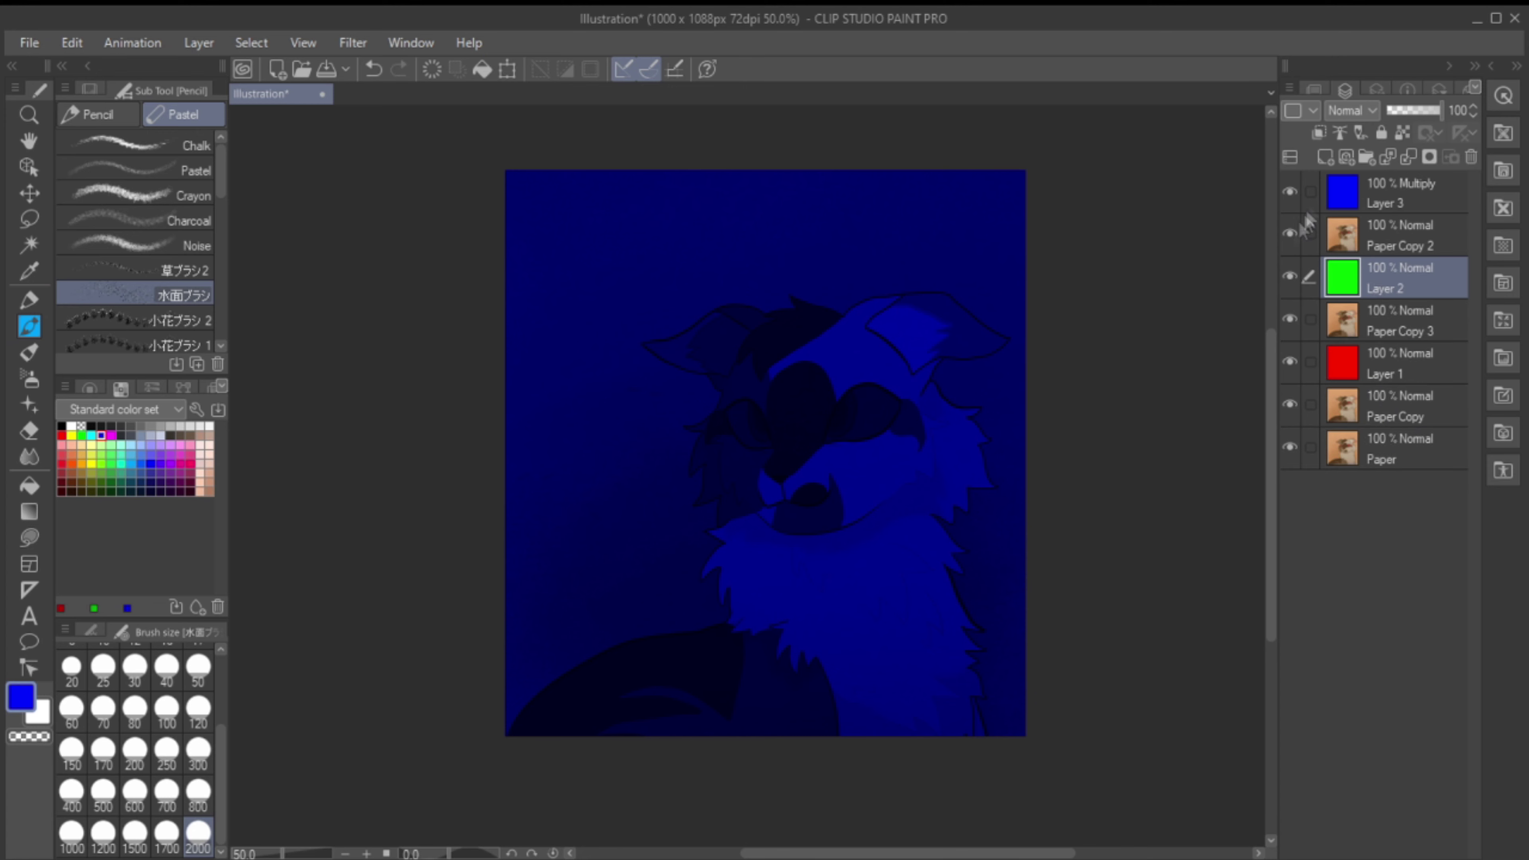
Step: Merge the blue, green and red layers into the illustration copies directly beneath them
{"action": "key", "text": "ctrl+e"}
{"action": "left_click", "coordinate": [1409, 158]}
{"action": "key", "text": "alt+["}
{"action": "key", "text": "ctrl+e"}
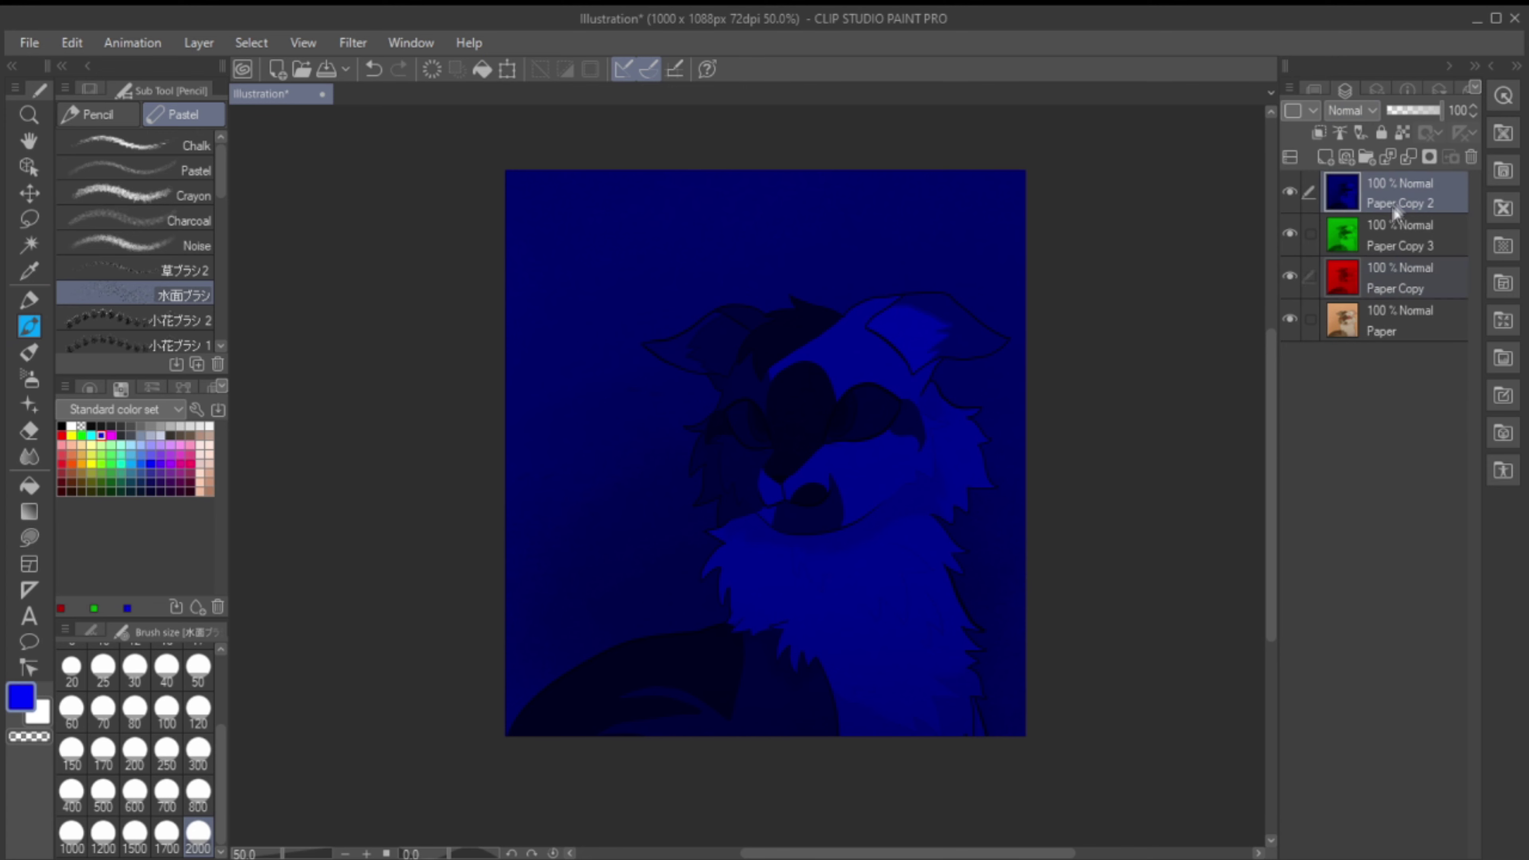
Step: Set the blue and green illustration copies to the Screen blending mode
{"action": "left_click", "coordinate": [1393, 192]}
{"action": "key", "text": "s"}
{"action": "key", "text": "alt+["}
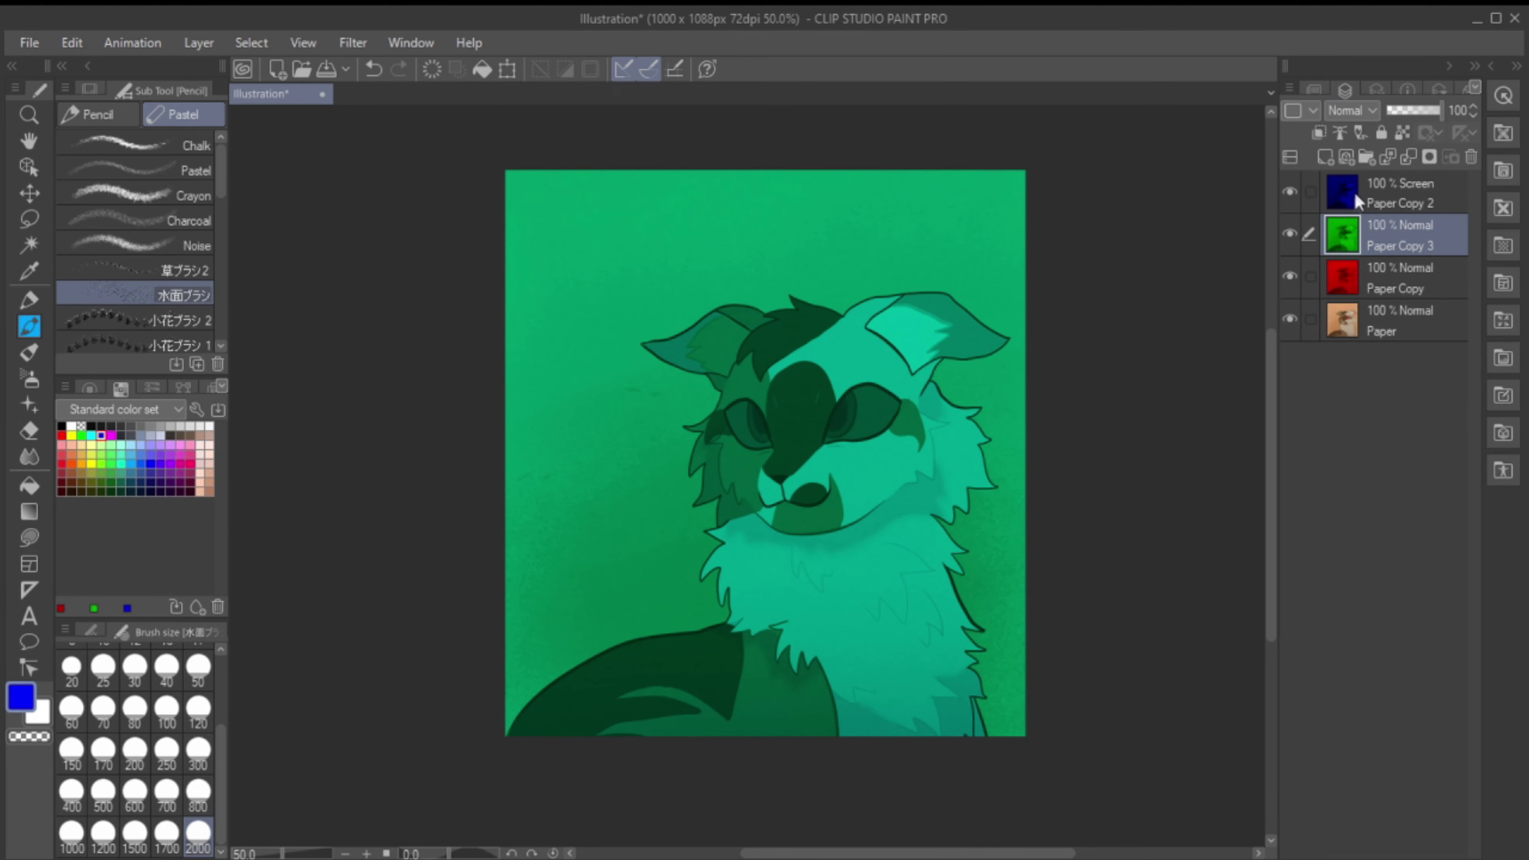
{"action": "mouse_move", "coordinate": [1362, 370]}
{"action": "left_mouse_down"}
{"action": "mouse_move", "coordinate": [1358, 180]}
{"action": "mouse_move", "coordinate": [1372, 354]}
{"action": "left_mouse_up"}
{"action": "key", "text": "s"}
Step: Shift the colour channel copies slightly apart with the Move layer tool to give the outlines coloured fringes
{"action": "left_click", "coordinate": [1315, 90]}
{"action": "scroll", "coordinate": [722, 422], "scroll_direction": "up", "scroll_amount": 4}
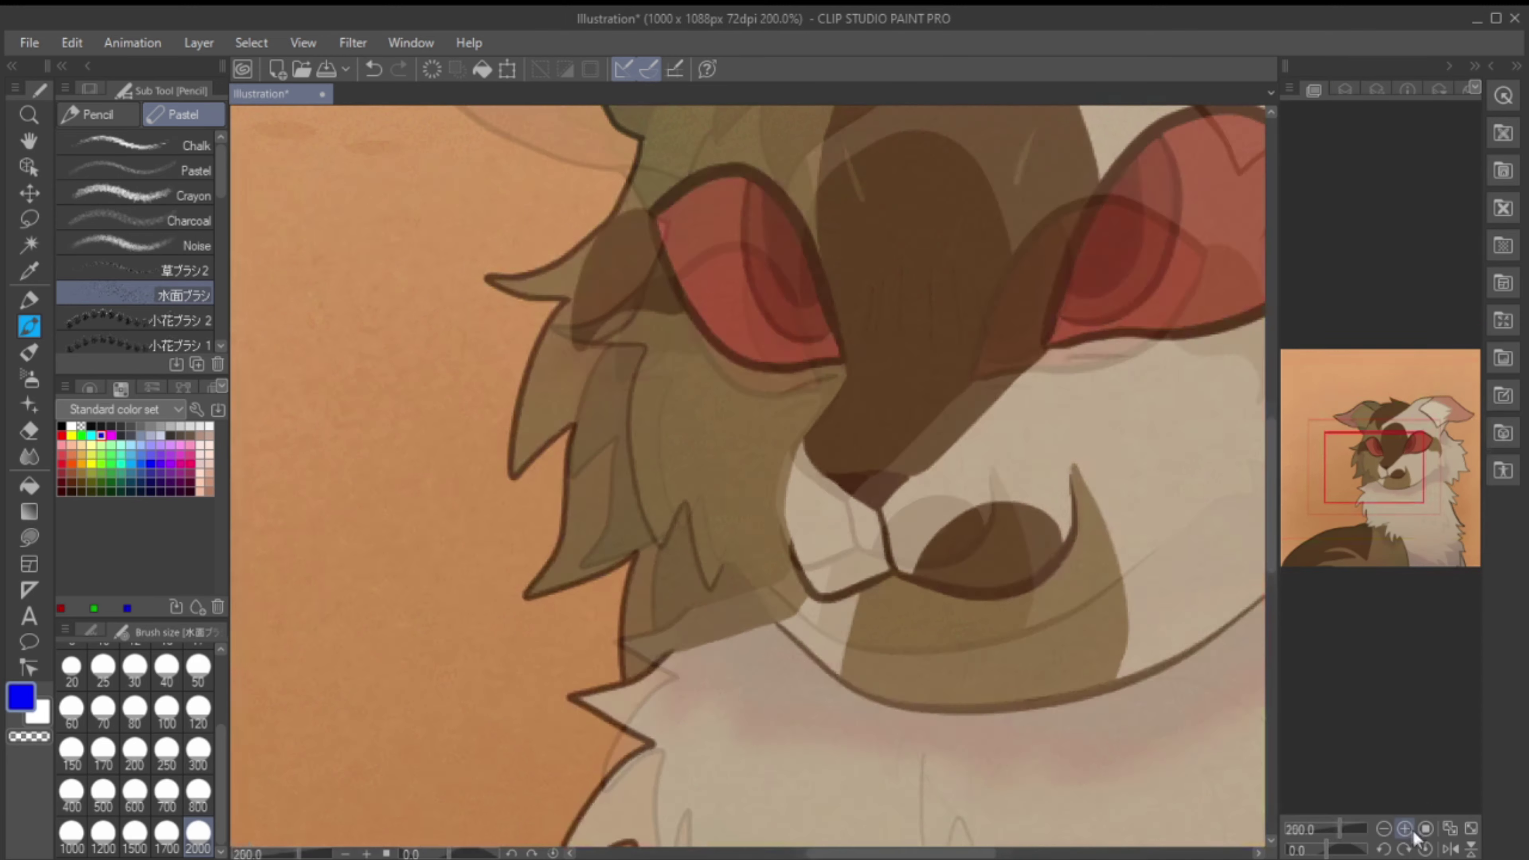
{"action": "key", "text": "k"}
{"action": "left_click_drag", "start_coordinate": [590, 455], "coordinate": [588, 458]}
{"action": "left_click", "coordinate": [1347, 90]}
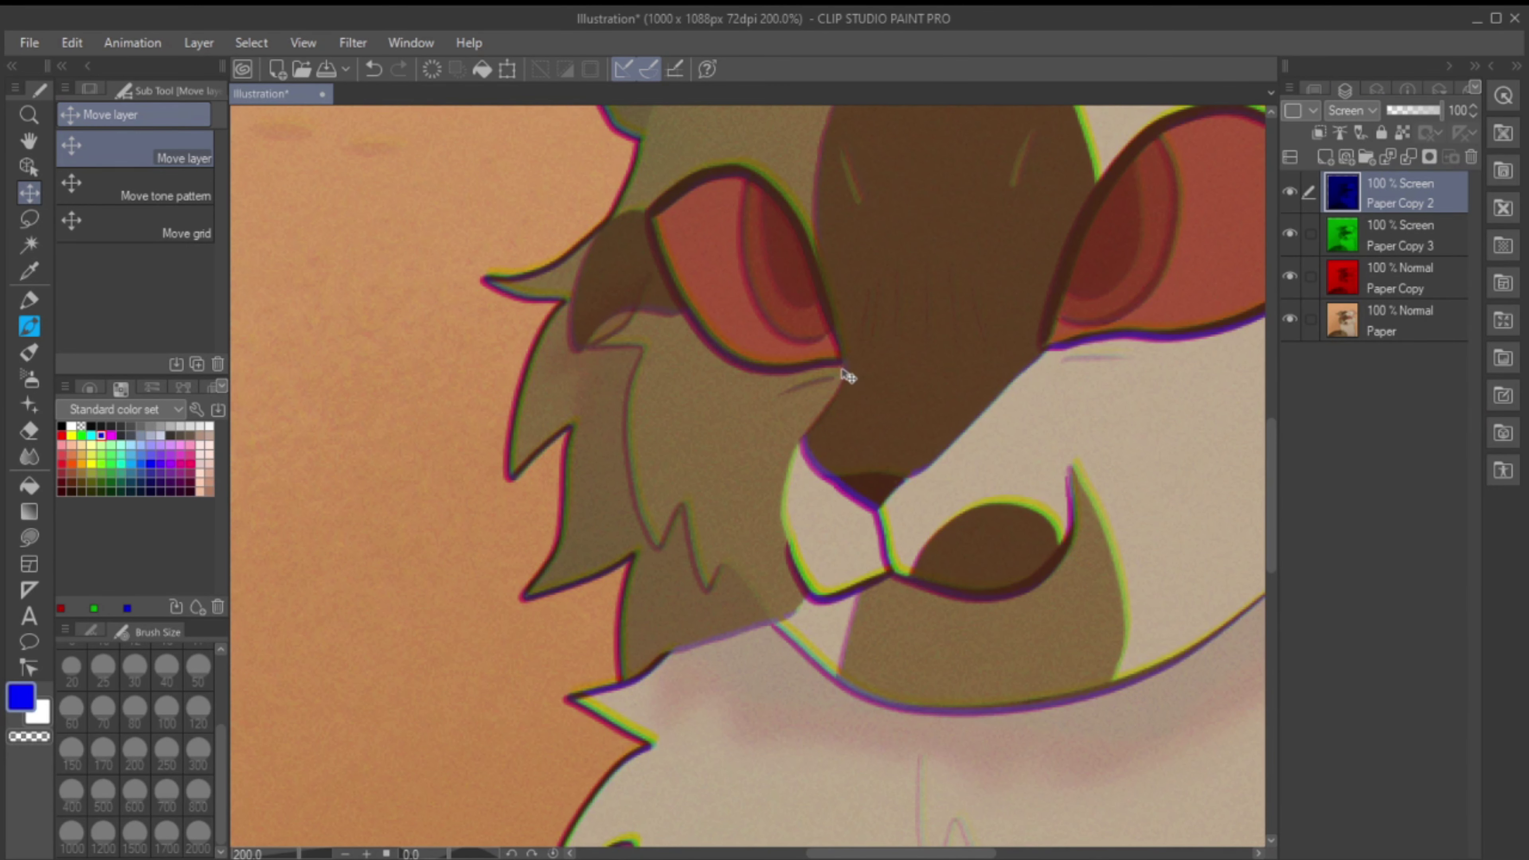
Step: Merge the three colour channel copies, lower the result to 64% opacity and merge it into Paper
{"action": "left_click", "coordinate": [1315, 90]}
{"action": "scroll", "coordinate": [1363, 317], "scroll_direction": "down", "scroll_amount": 4}
{"action": "left_click", "coordinate": [1347, 90]}
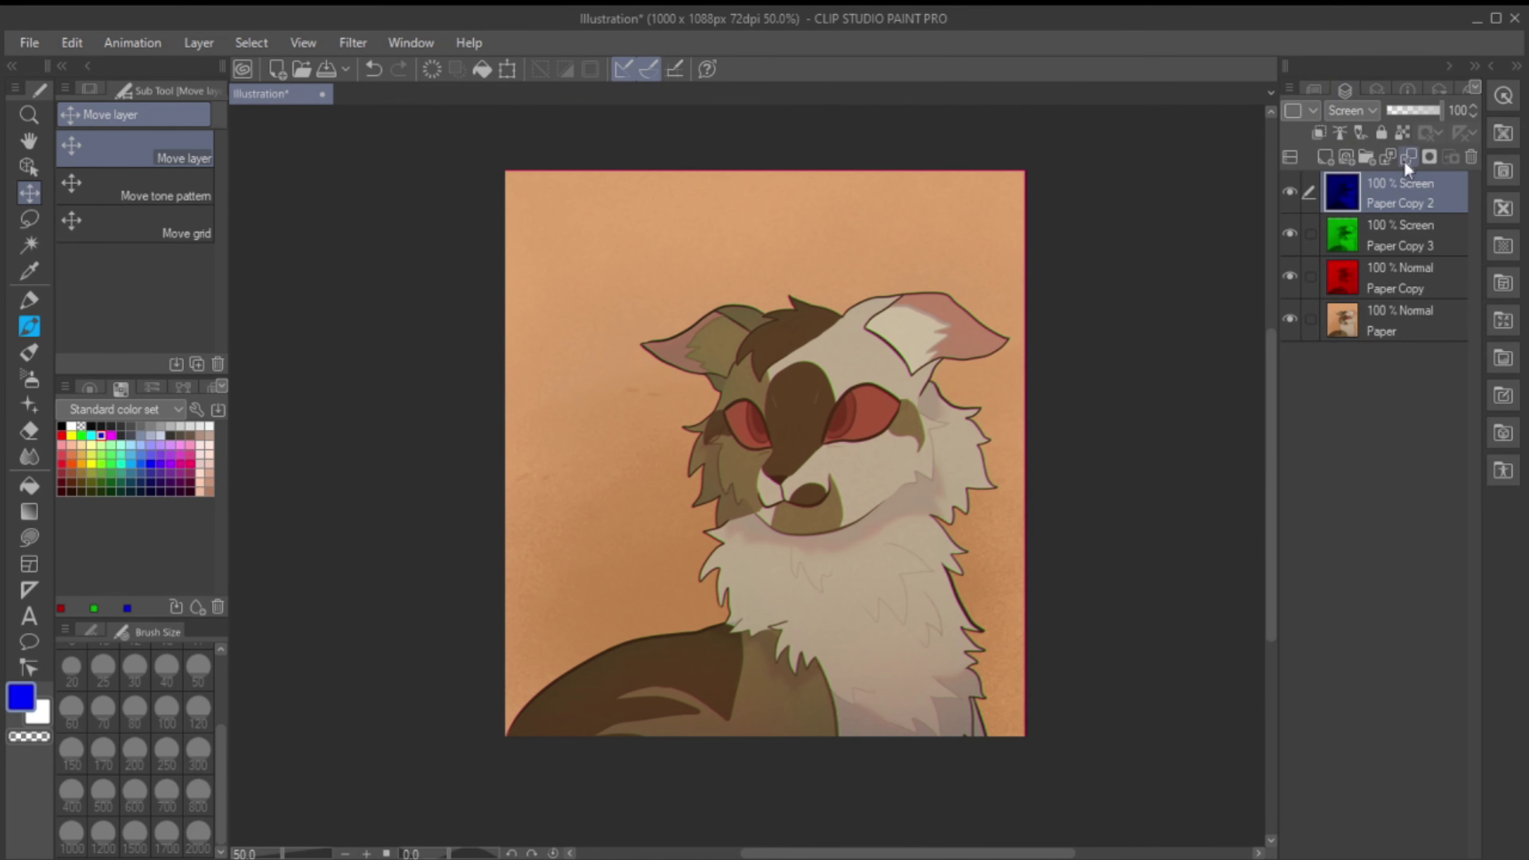
{"action": "left_click", "coordinate": [1409, 156]}
{"action": "left_click", "coordinate": [1409, 156]}
{"action": "left_click", "coordinate": [1419, 111]}
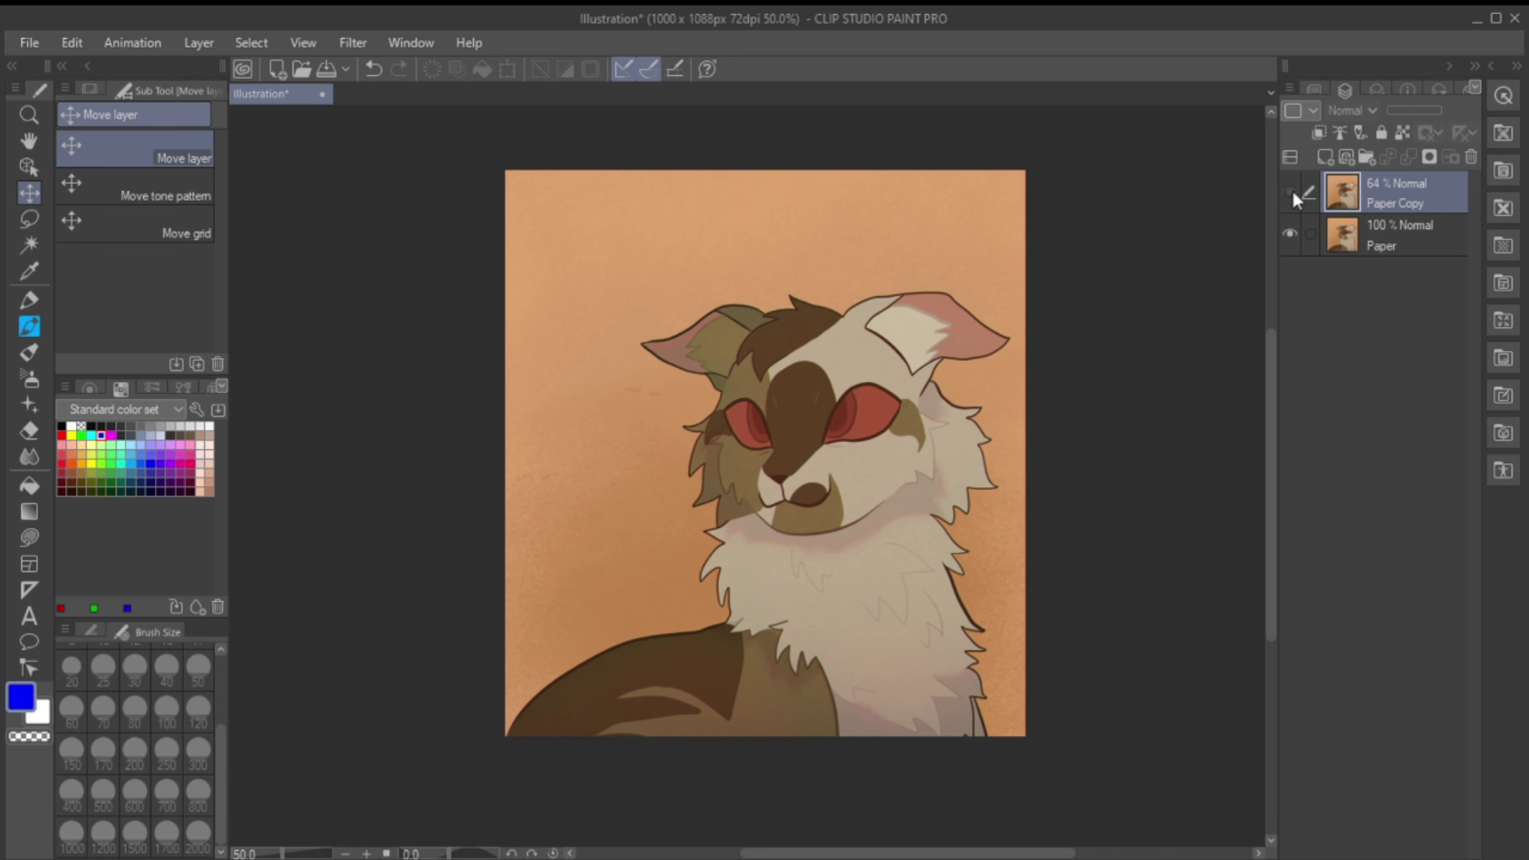
{"action": "left_click", "coordinate": [1409, 156]}
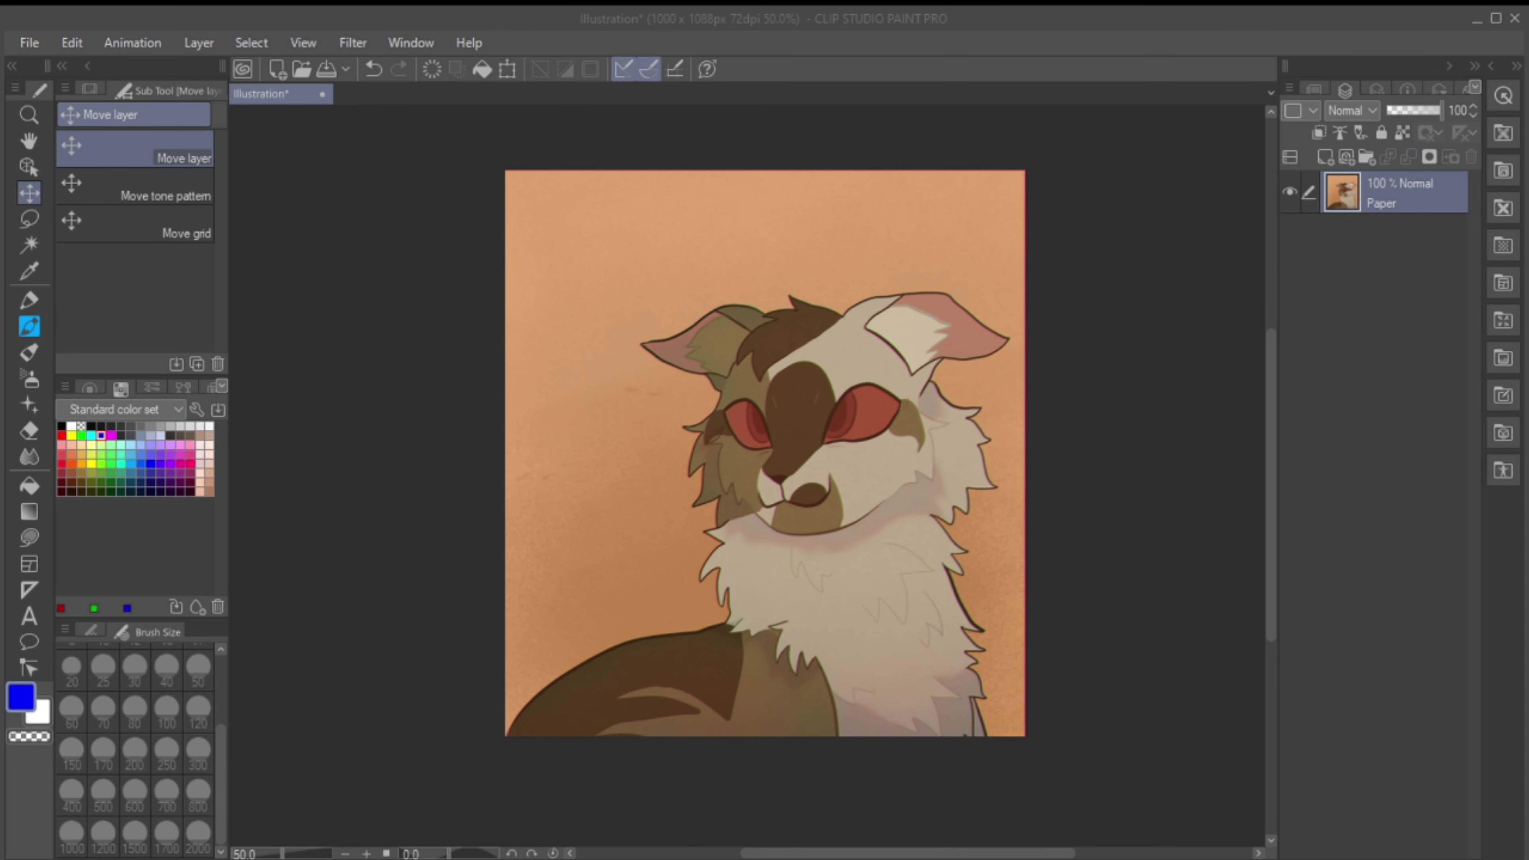